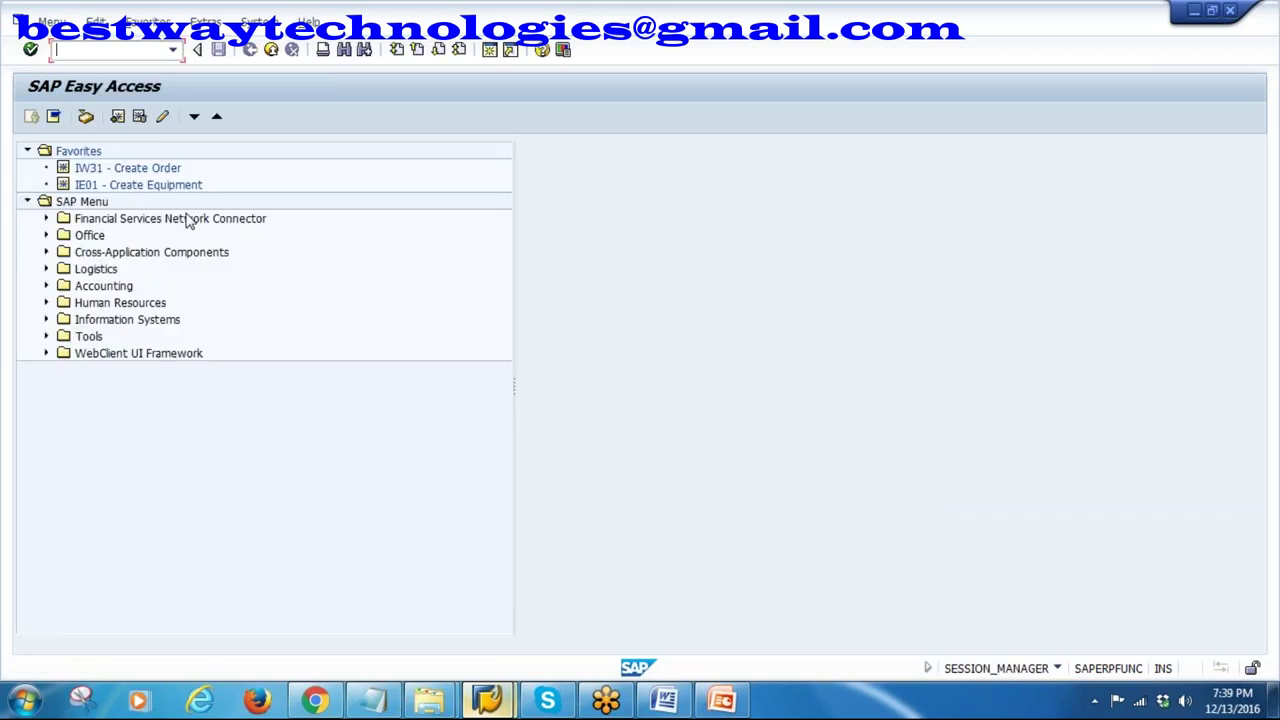
- Run transaction SPRO and display the SAP Reference IMG
click(722, 700)
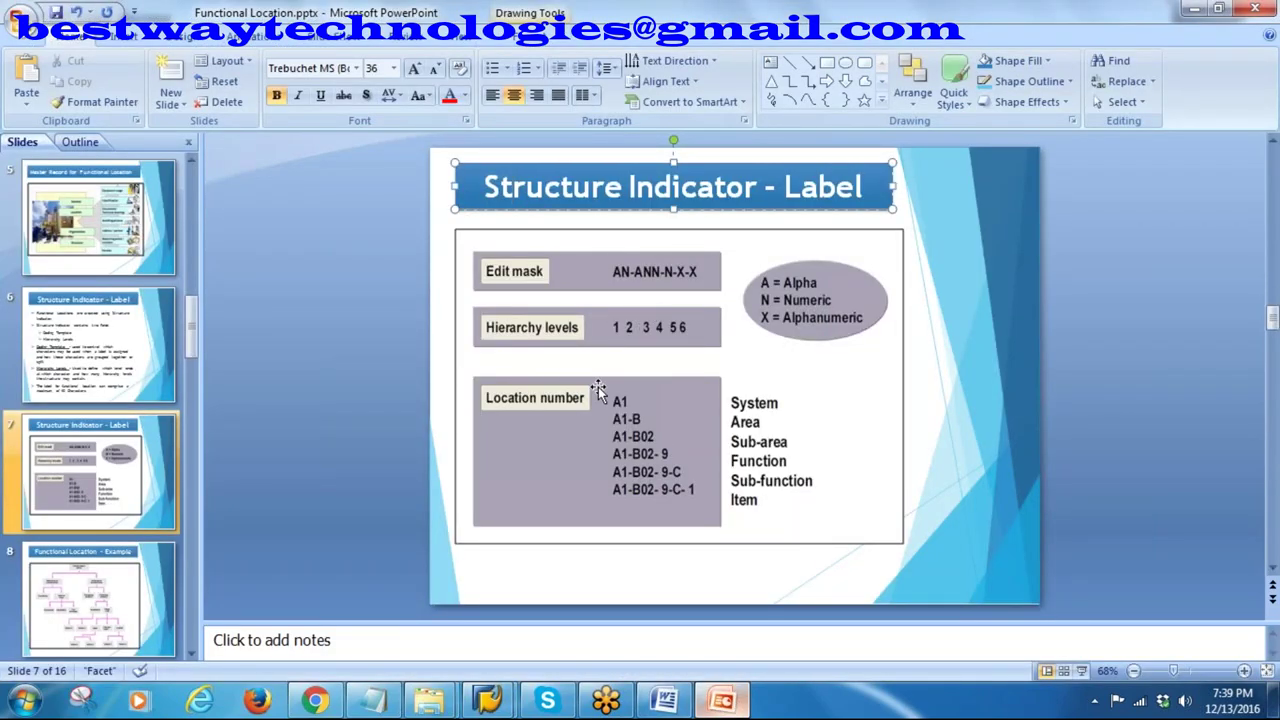
key(alt+Tab)
text(spro)
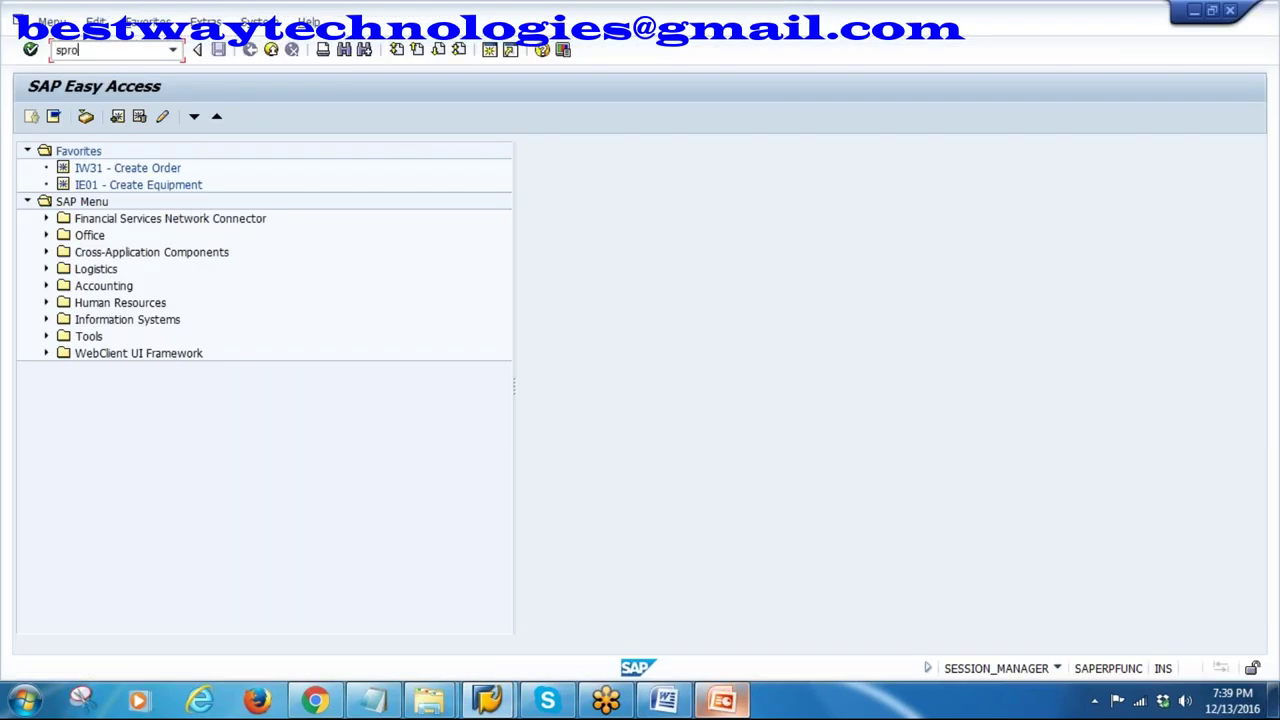
key(Return)
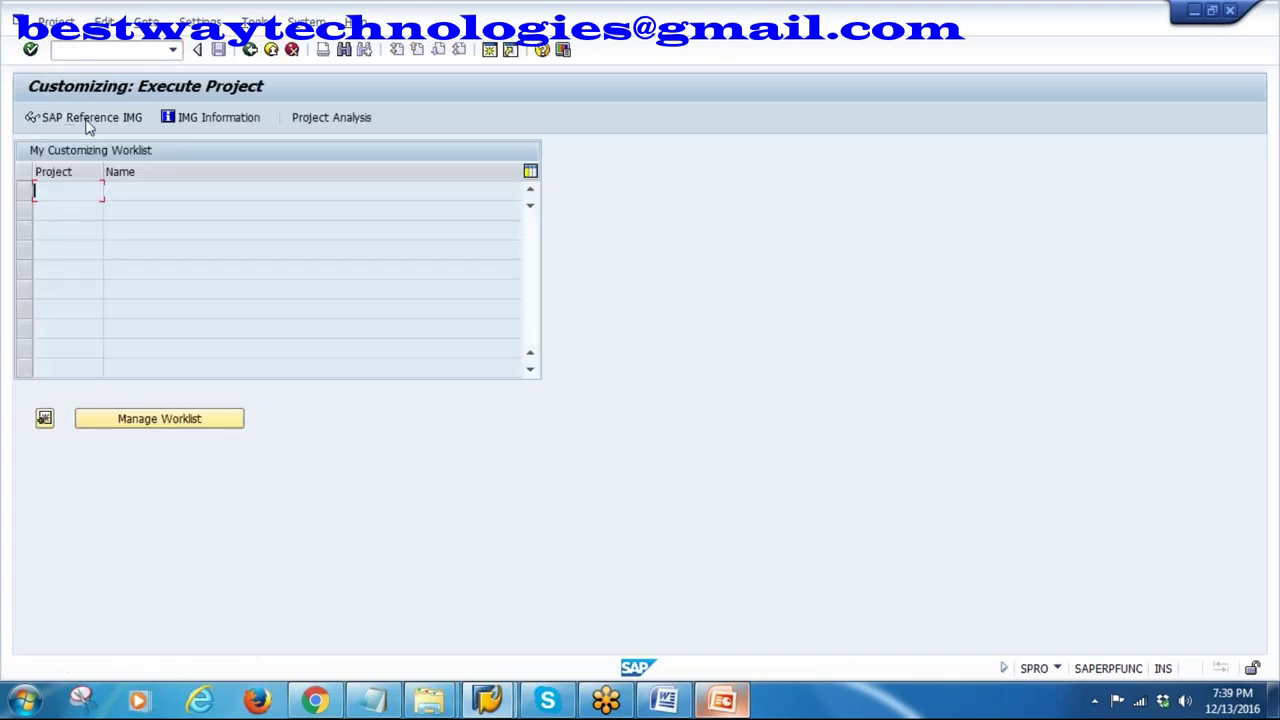
click(82, 118)
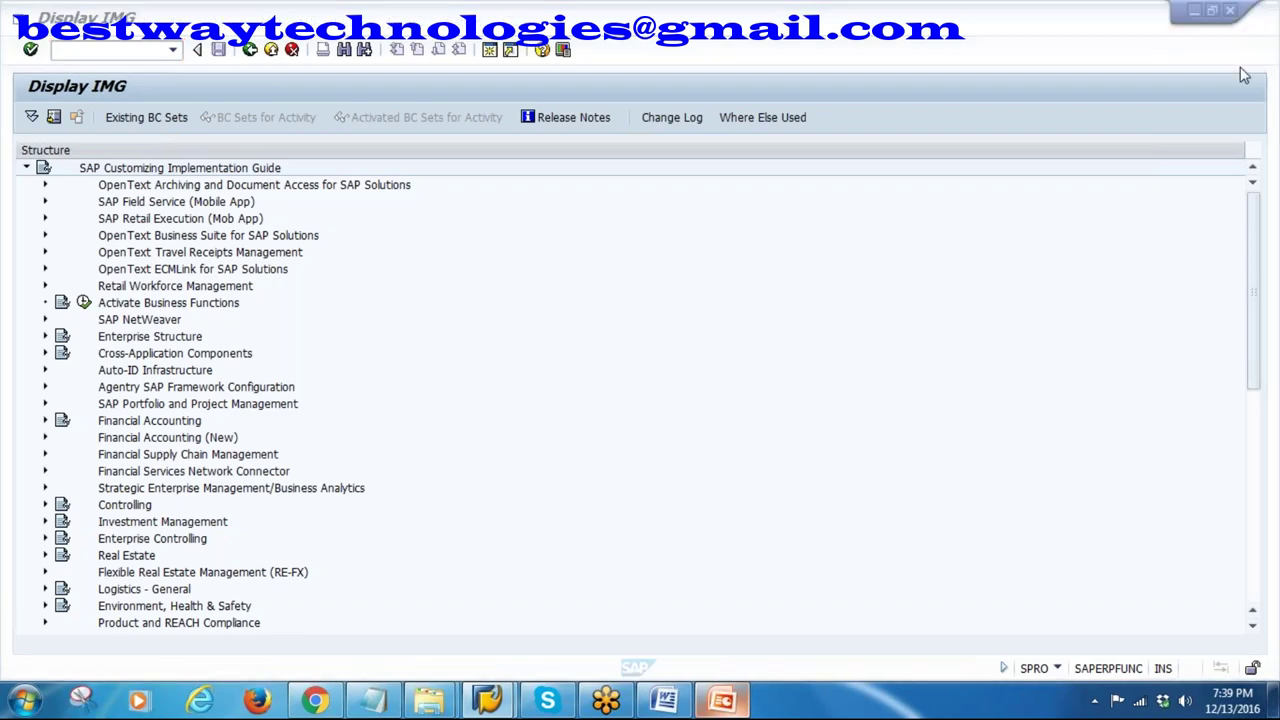
- Open the Create Structure Indicator activity for functional locations, under the master data technical objects of Plant Maintenance and Customer Service
drag(1255, 300, 1256, 510)
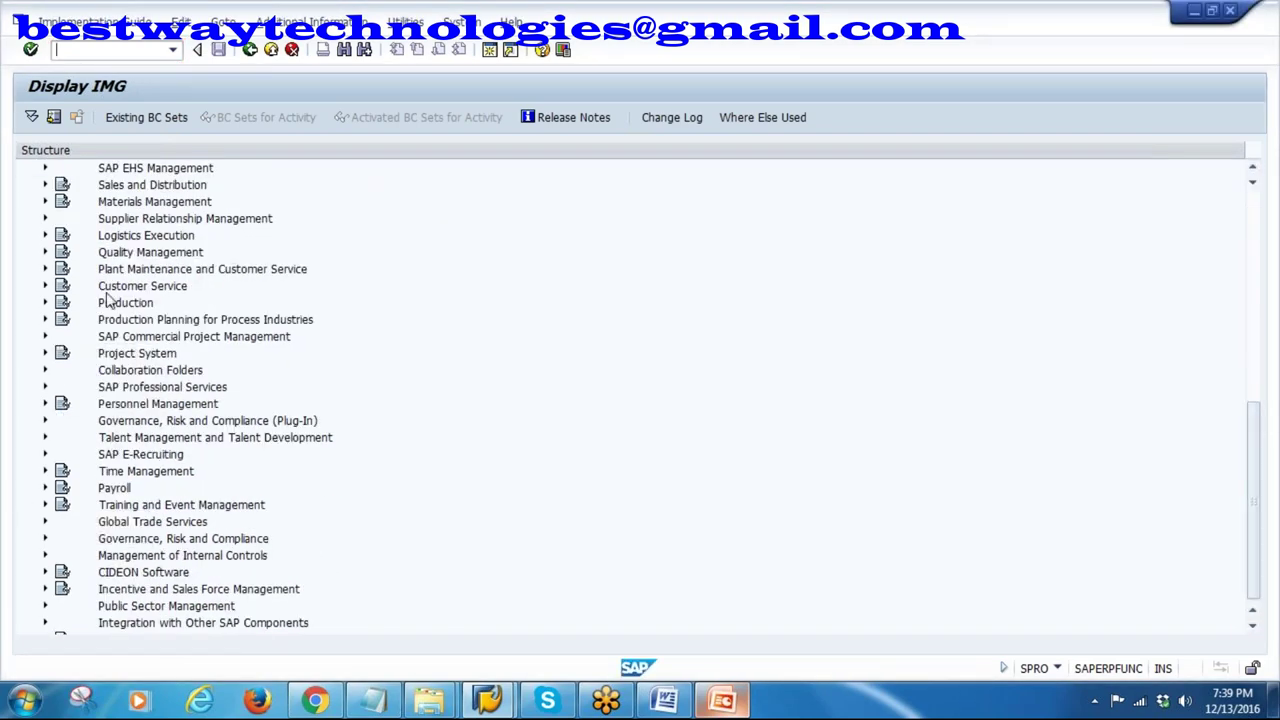
click(44, 269)
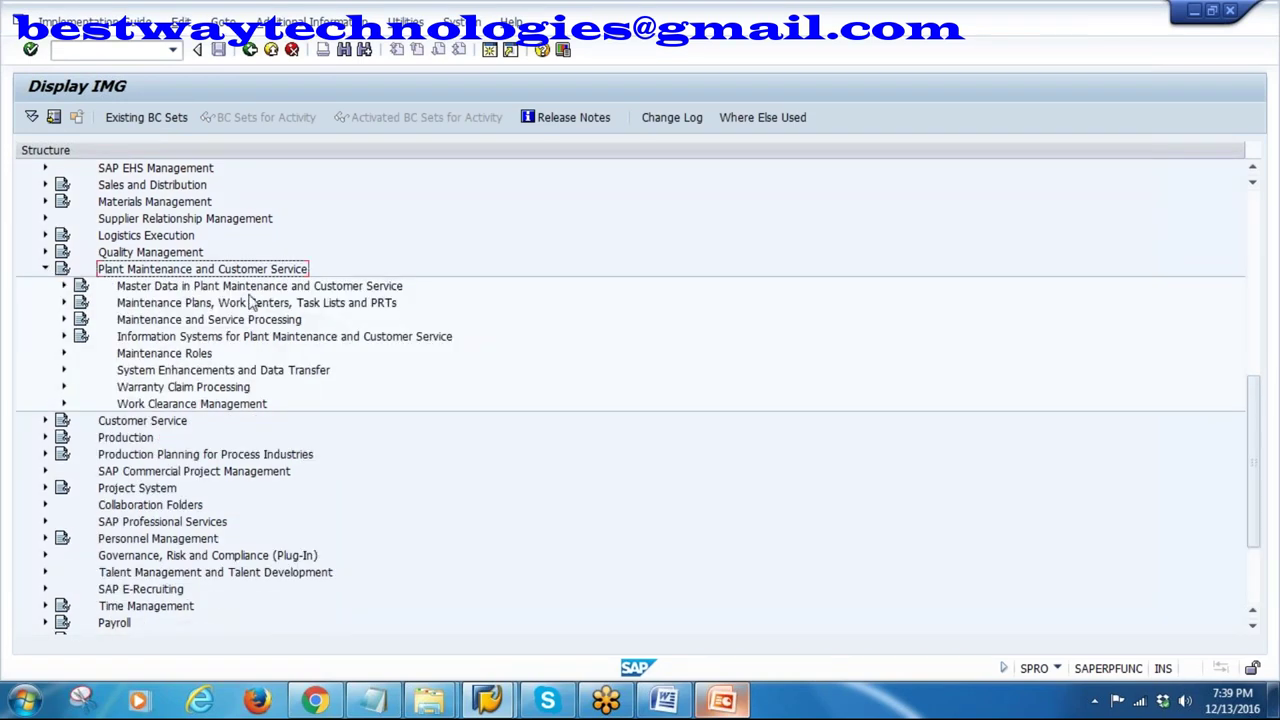
click(64, 286)
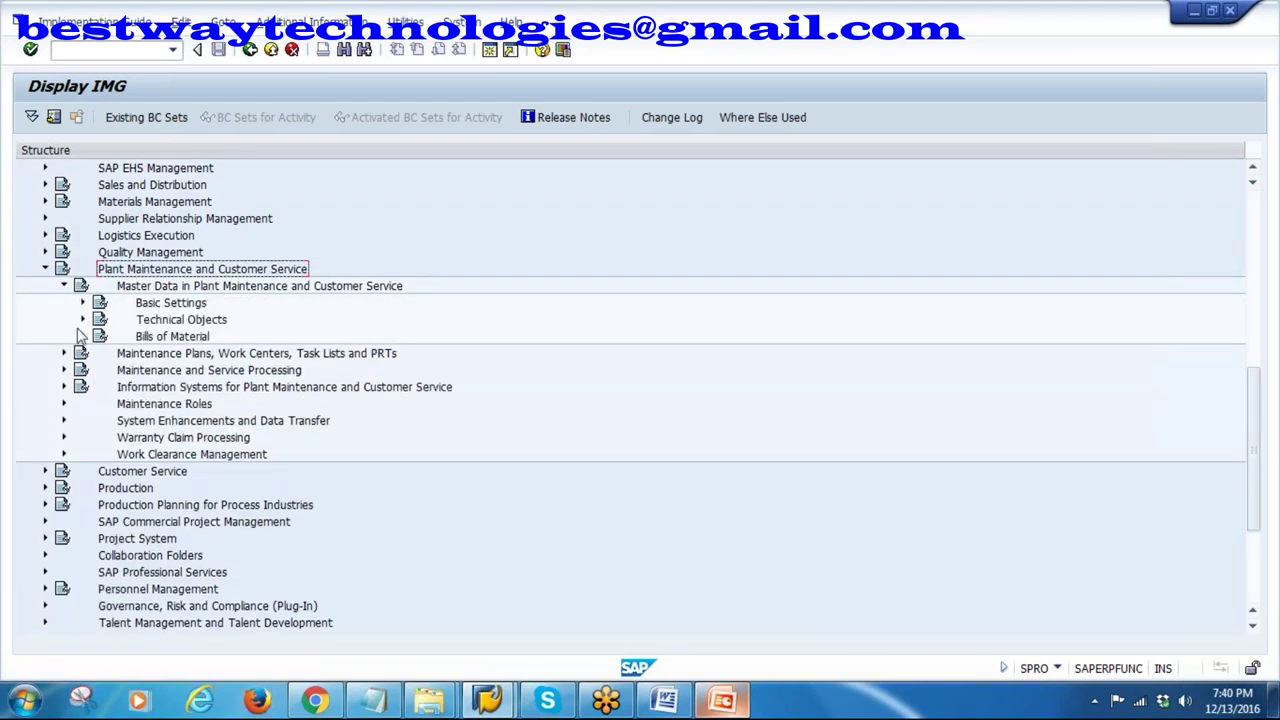
click(83, 303)
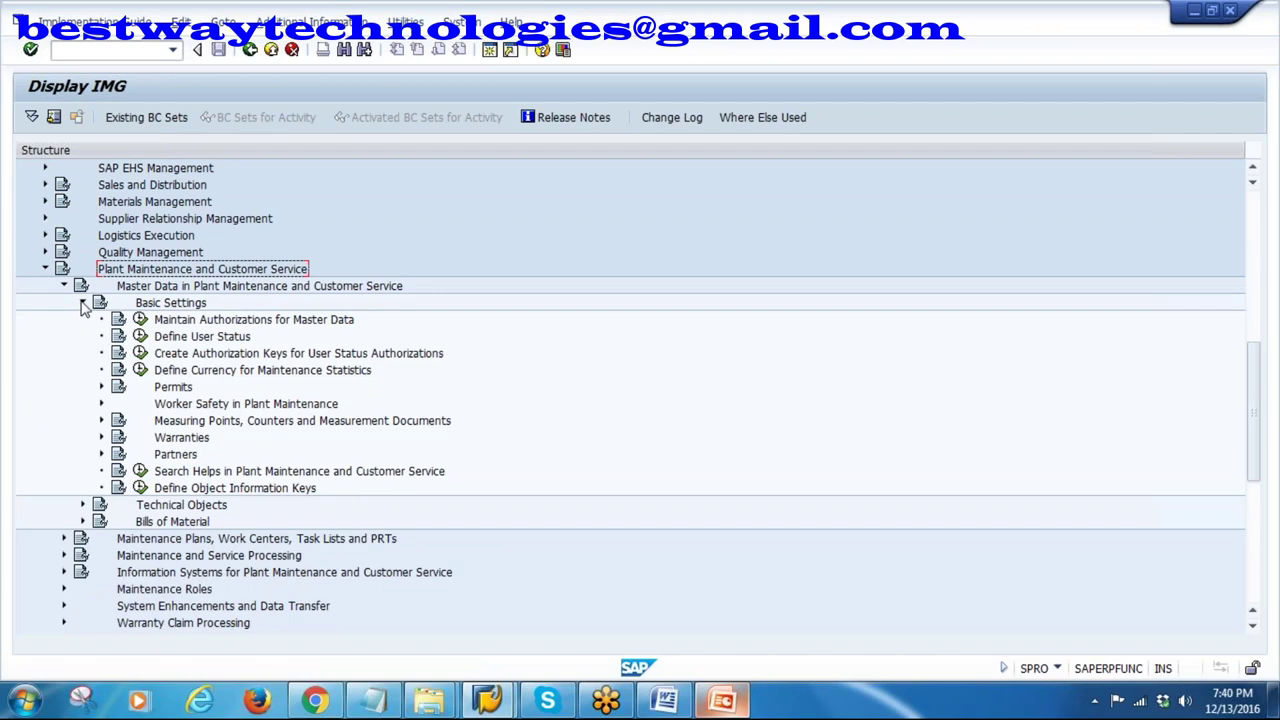
click(83, 303)
click(83, 319)
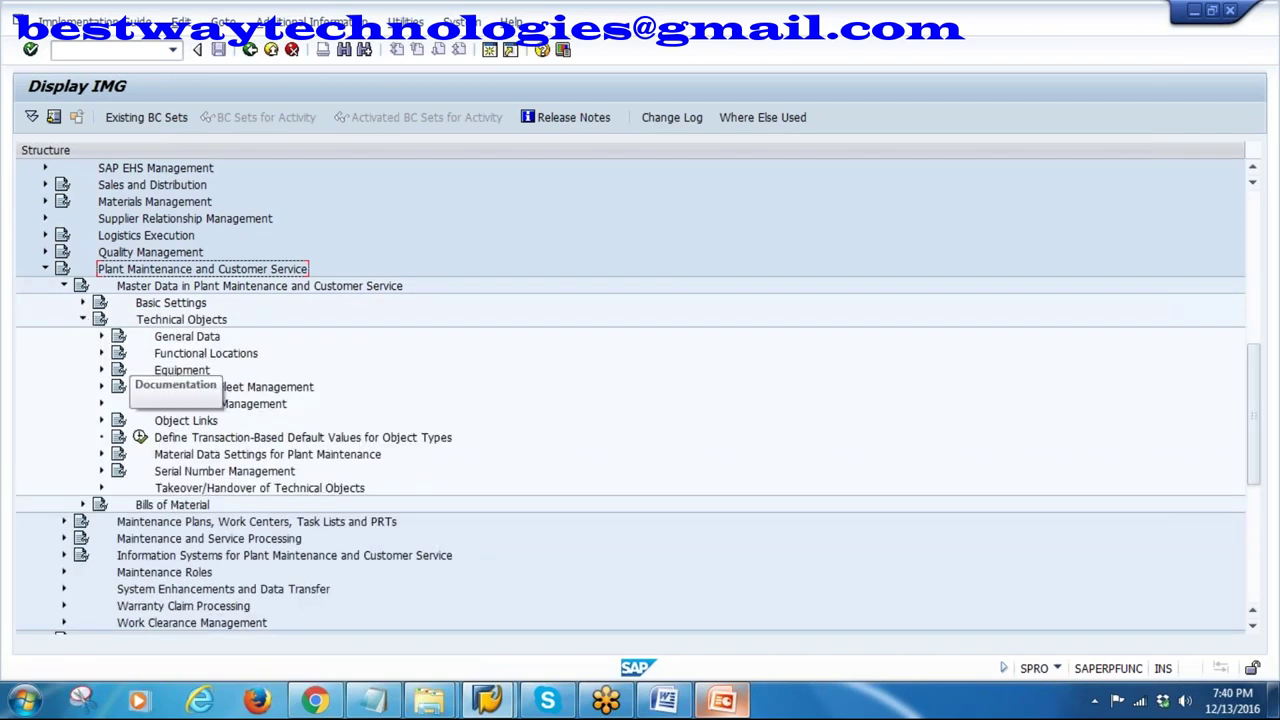
click(101, 353)
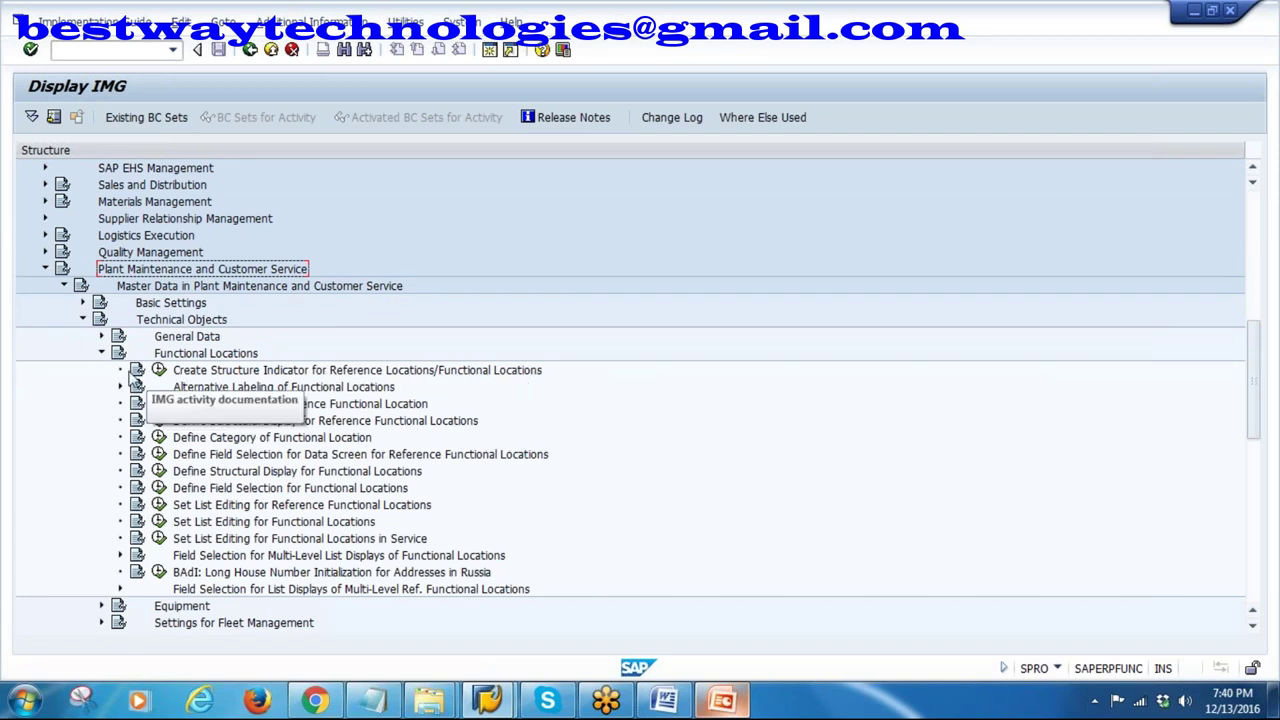
click(160, 370)
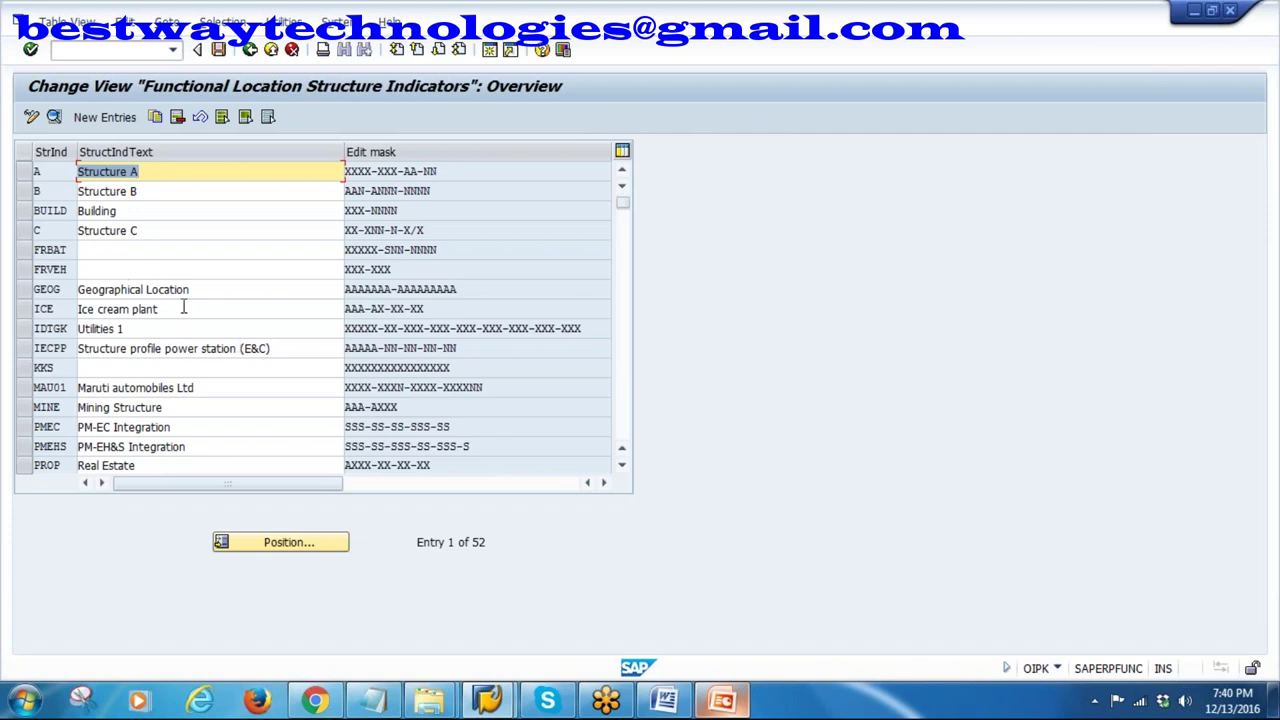
- Start a new structure indicator entry with indicator TAU01 and the text "Toyota Automobiles Ltd"
click(104, 117)
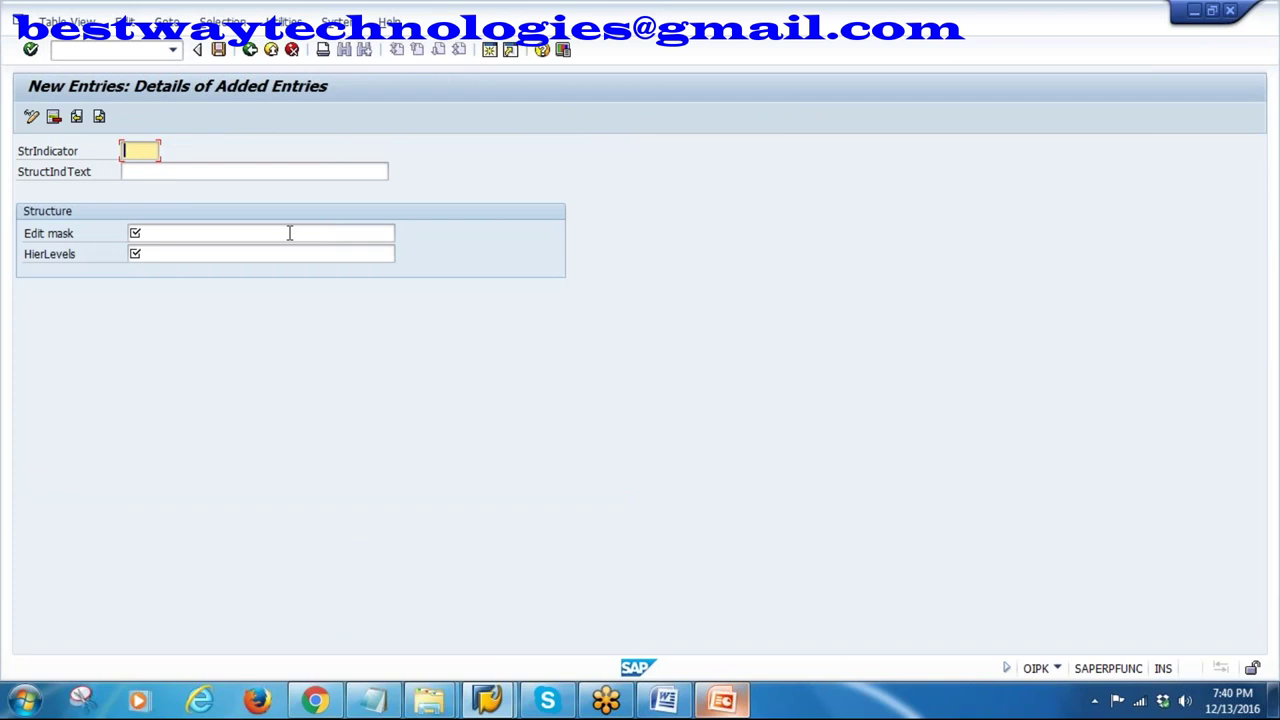
text(TA)
key(BackSpace)
text(AUT)
text(01)
click(141, 172)
text(T)
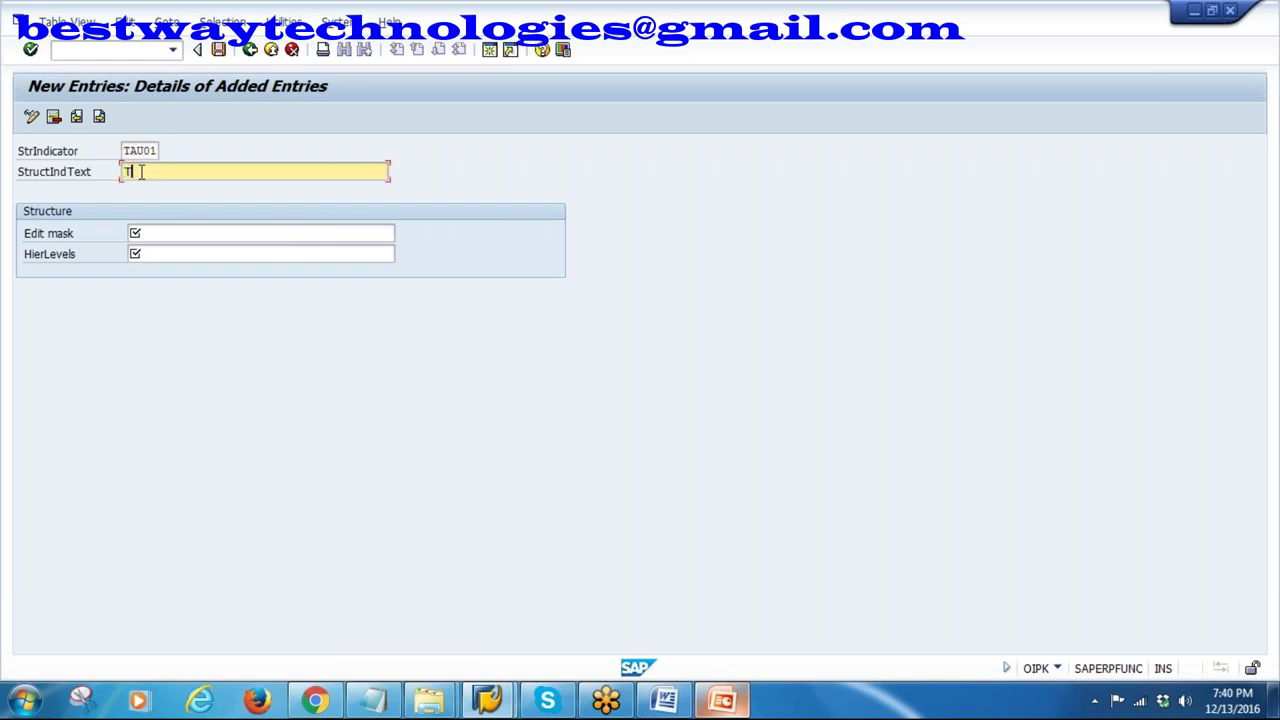
text(oyota Automobiles Ltd)
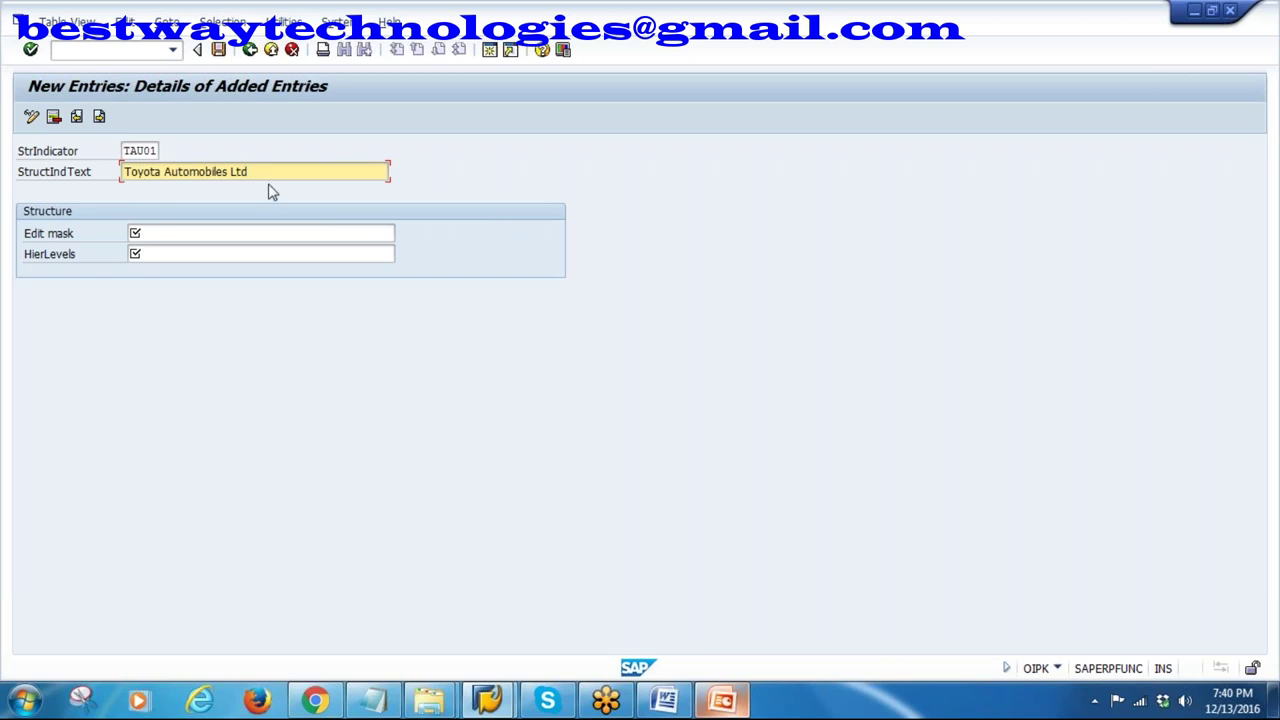
drag(250, 172, 12, 172)
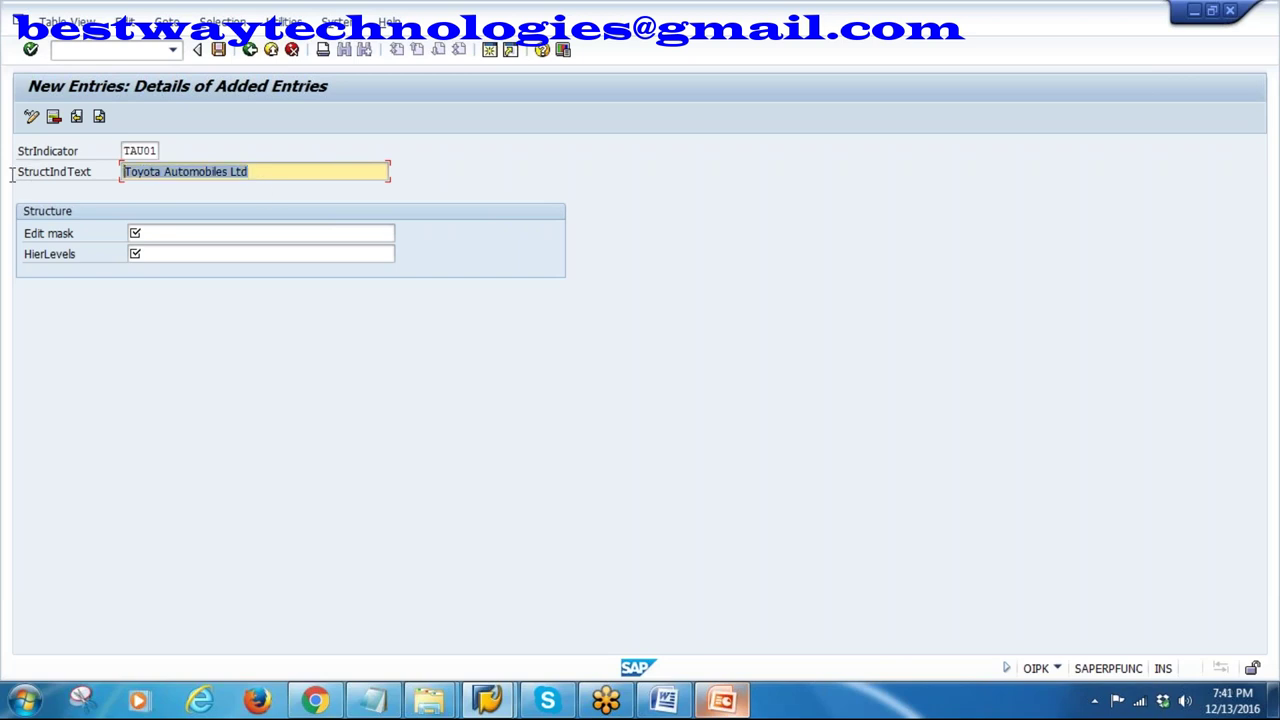
- Consult the mask pattern in the Notepad file and begin the structure indicator's edit mask in SAP with XXXX-
click(142, 236)
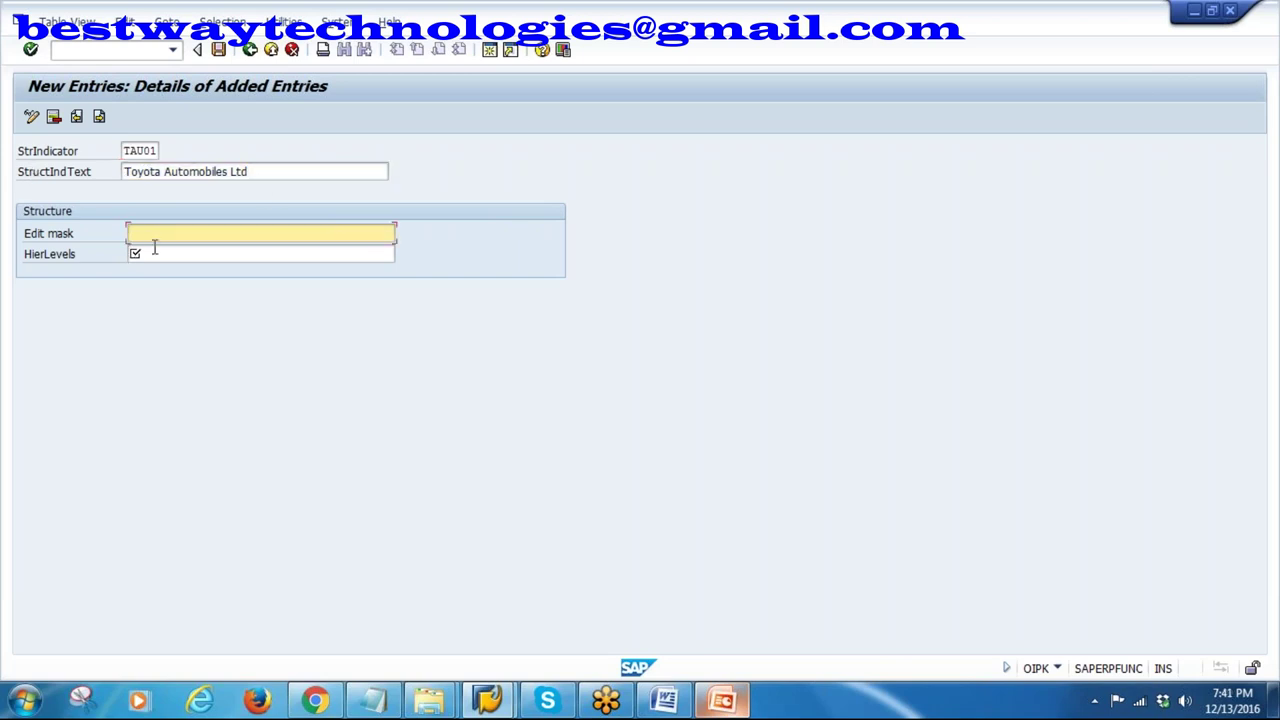
click(733, 703)
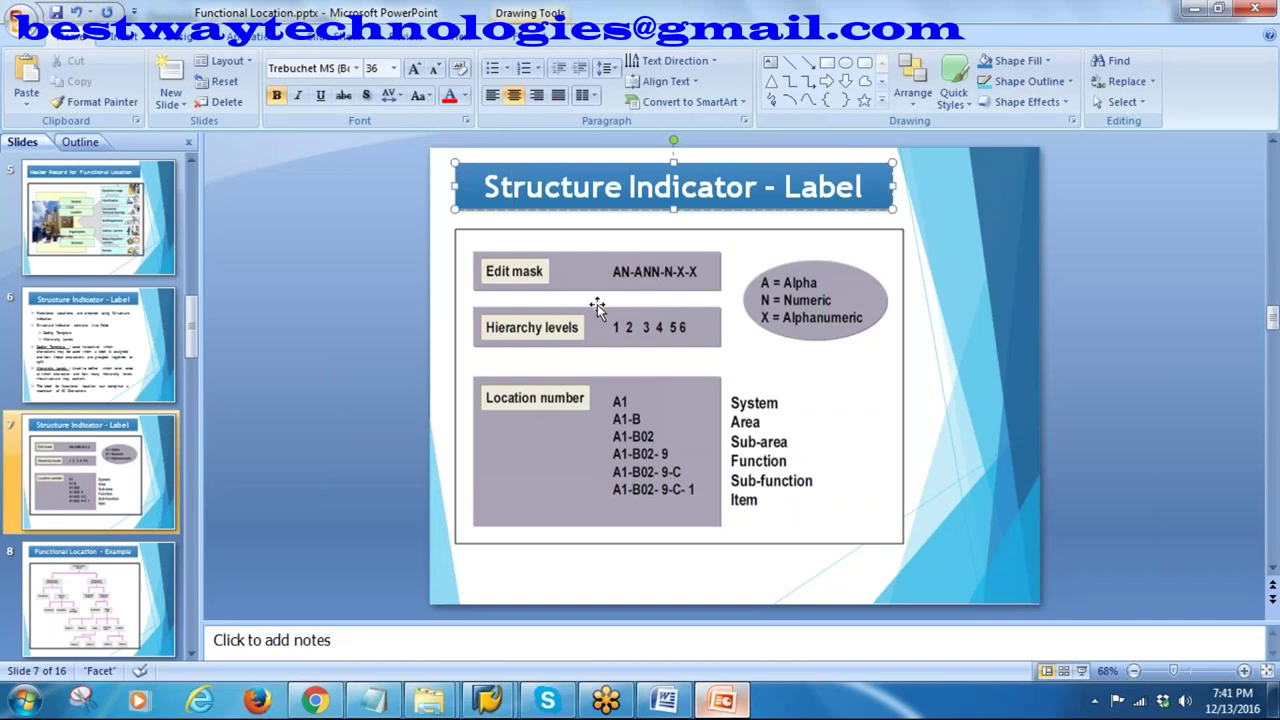
click(373, 700)
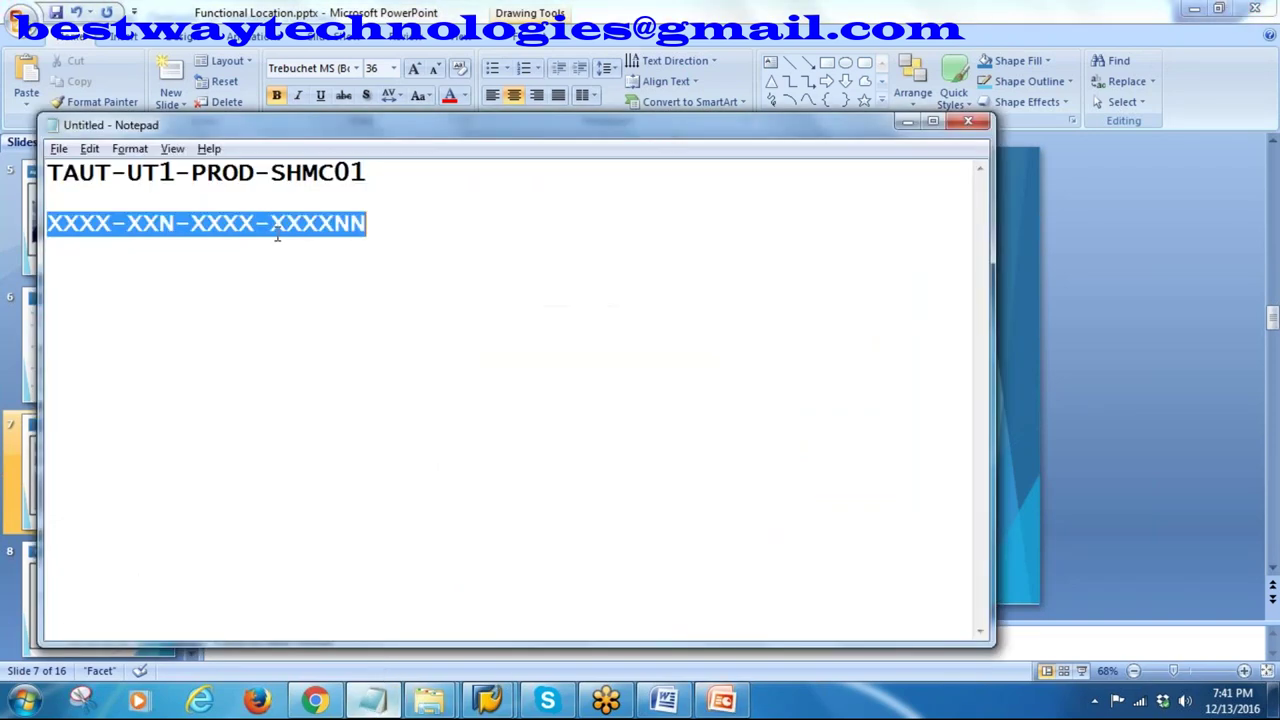
click(374, 226)
click(52, 225)
drag(52, 225, 380, 224)
key(alt+Tab)
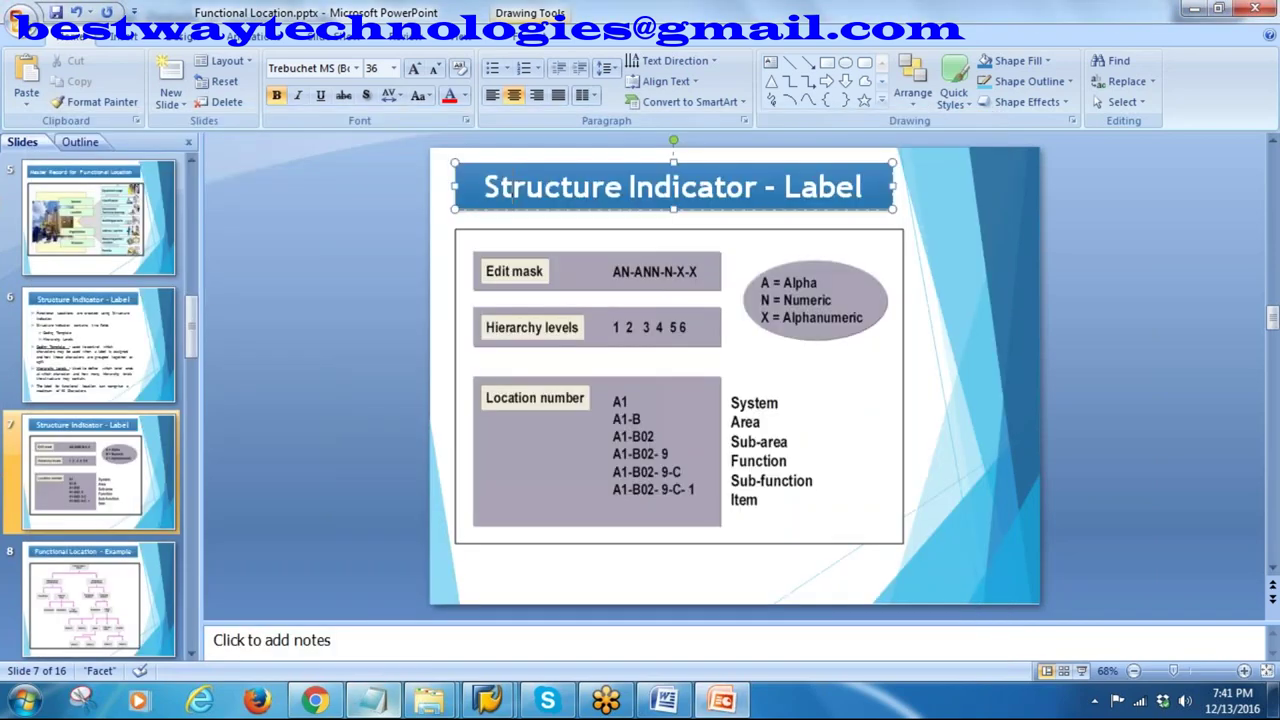
key(alt+Tab)
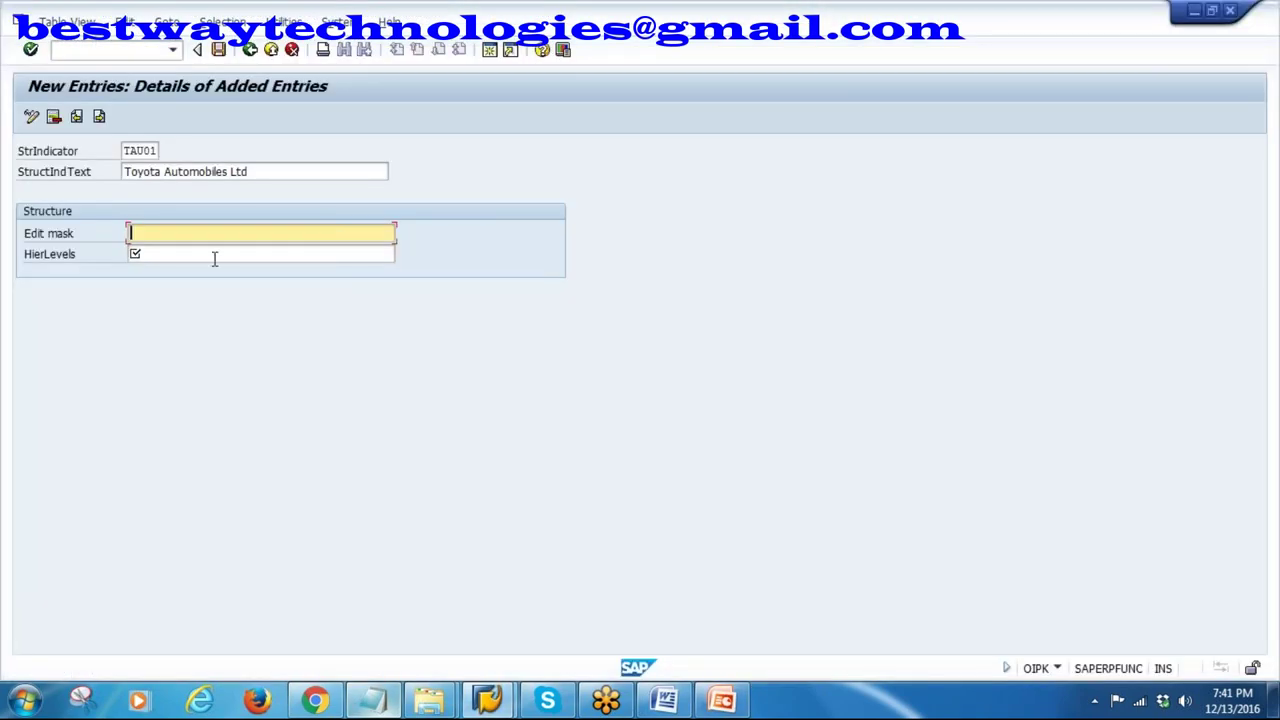
text(XXXX)
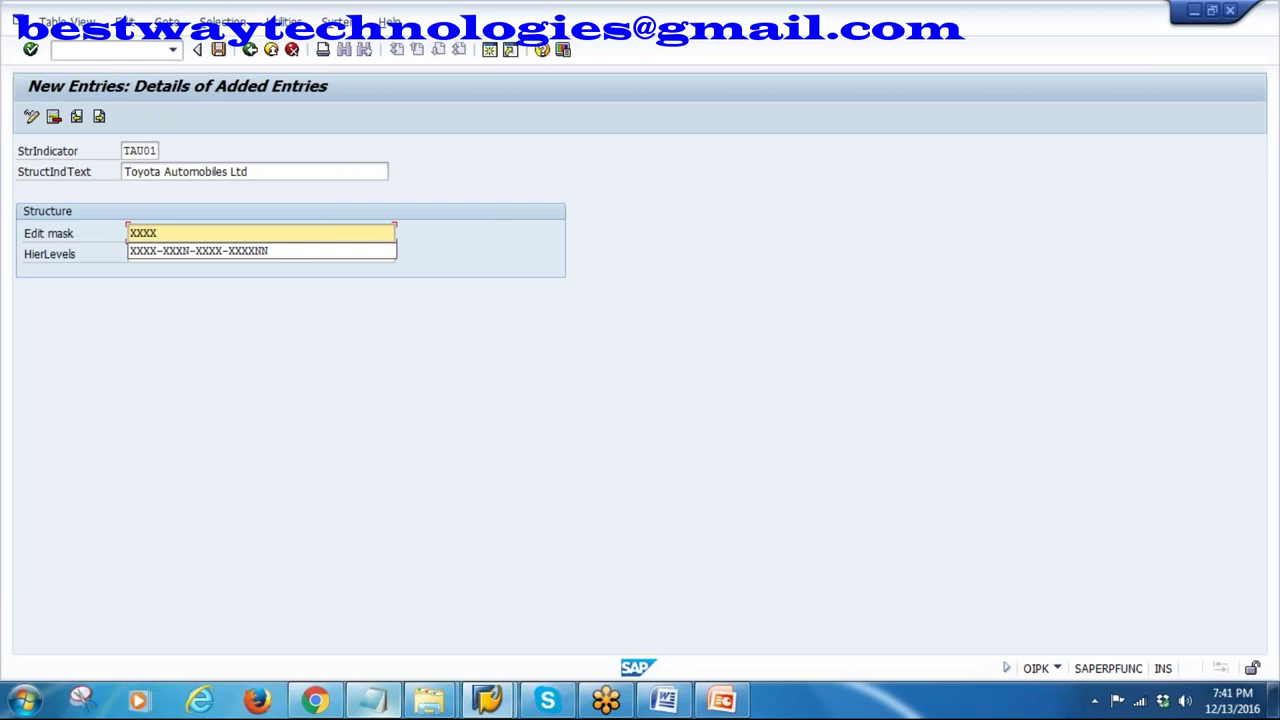
text(-)
- Check the second segment in the Notepad pattern and append XXN- to the edit mask in SAP
key(alt+Tab)
key(alt+Tab)
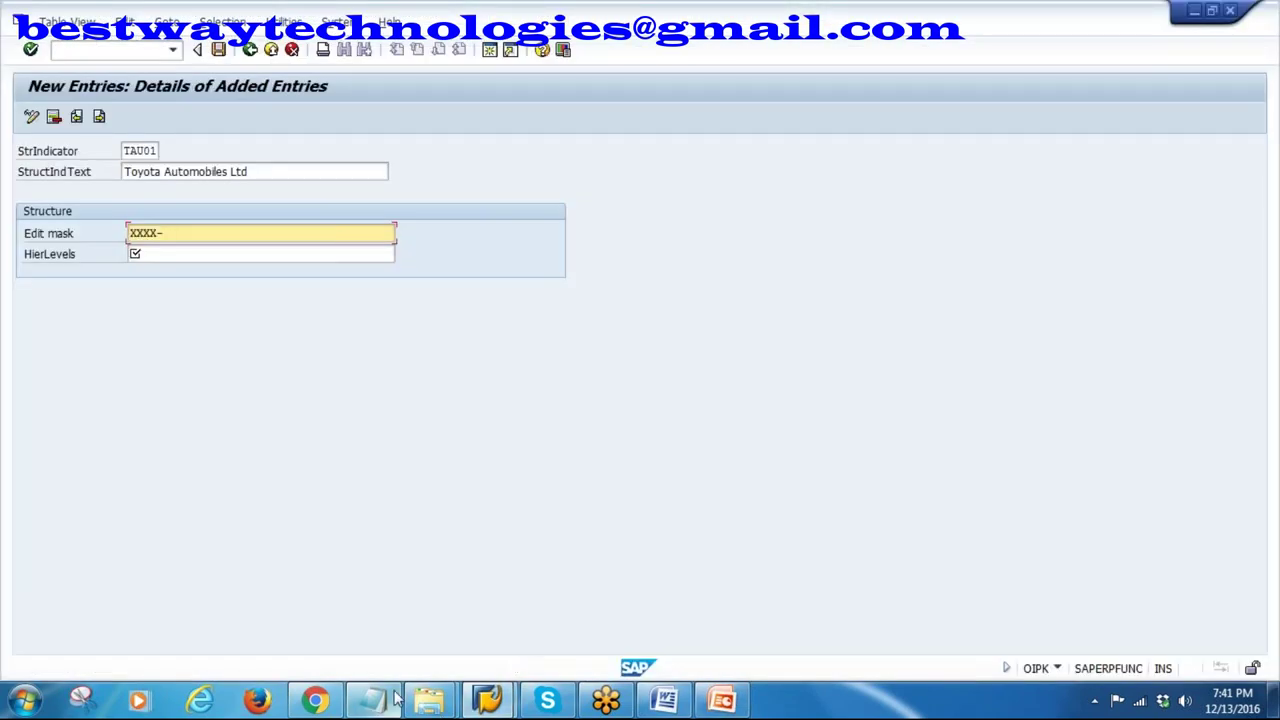
click(388, 706)
click(142, 262)
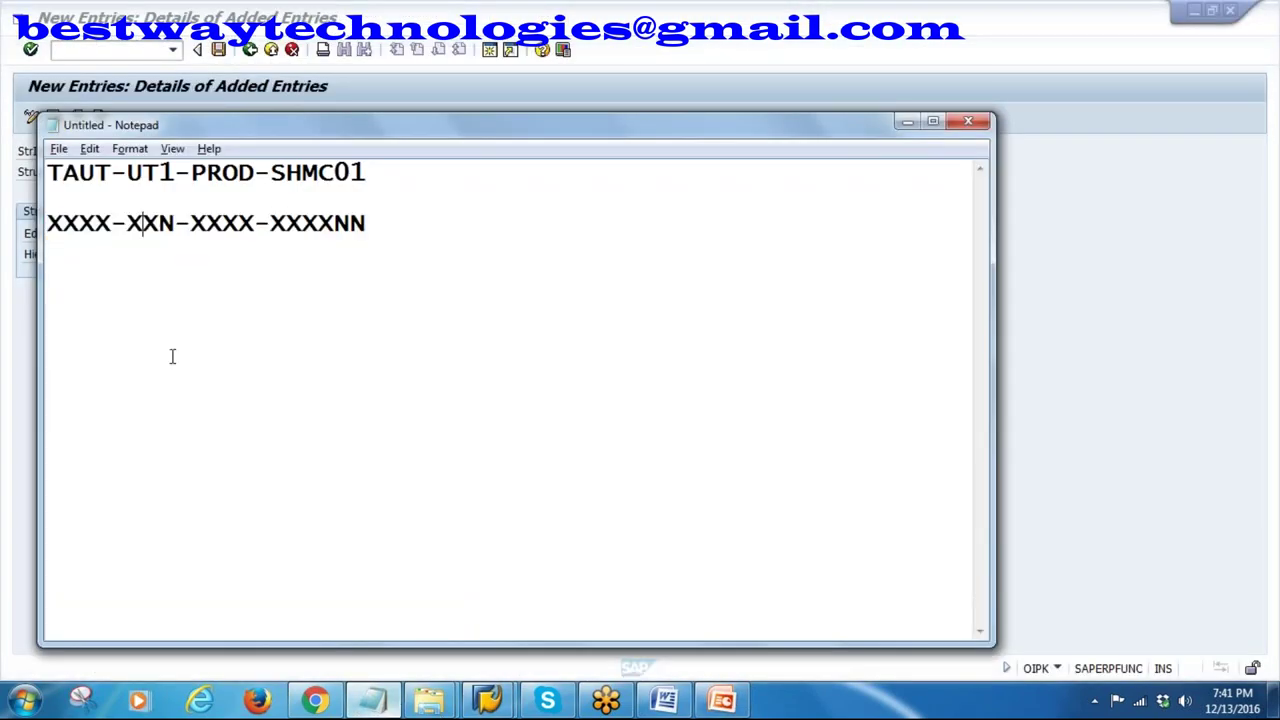
key(alt+Tab)
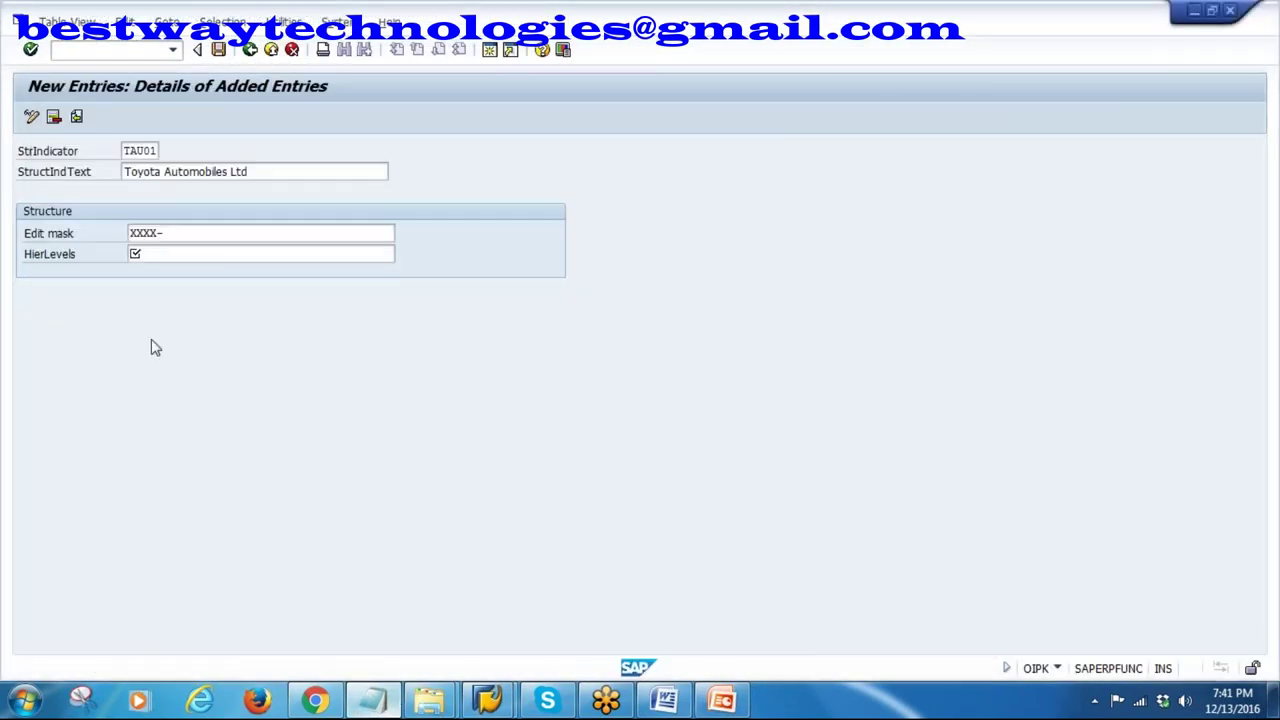
text(XX)
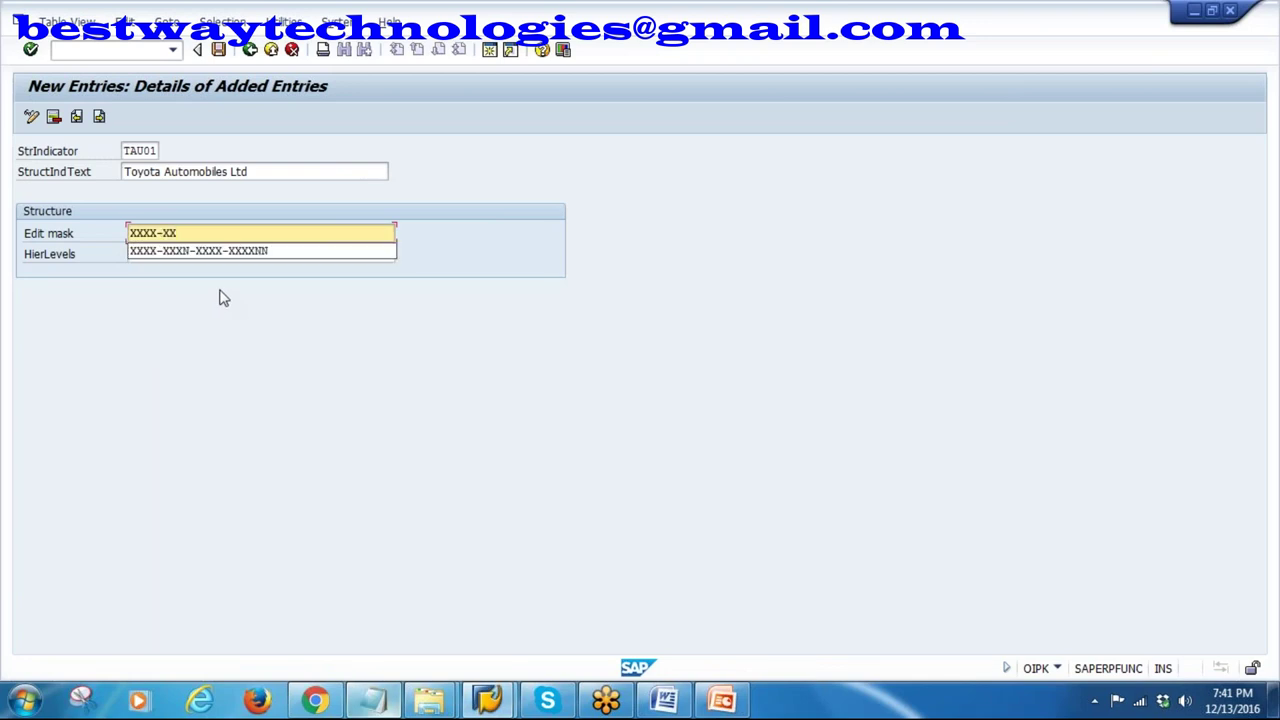
text(N)
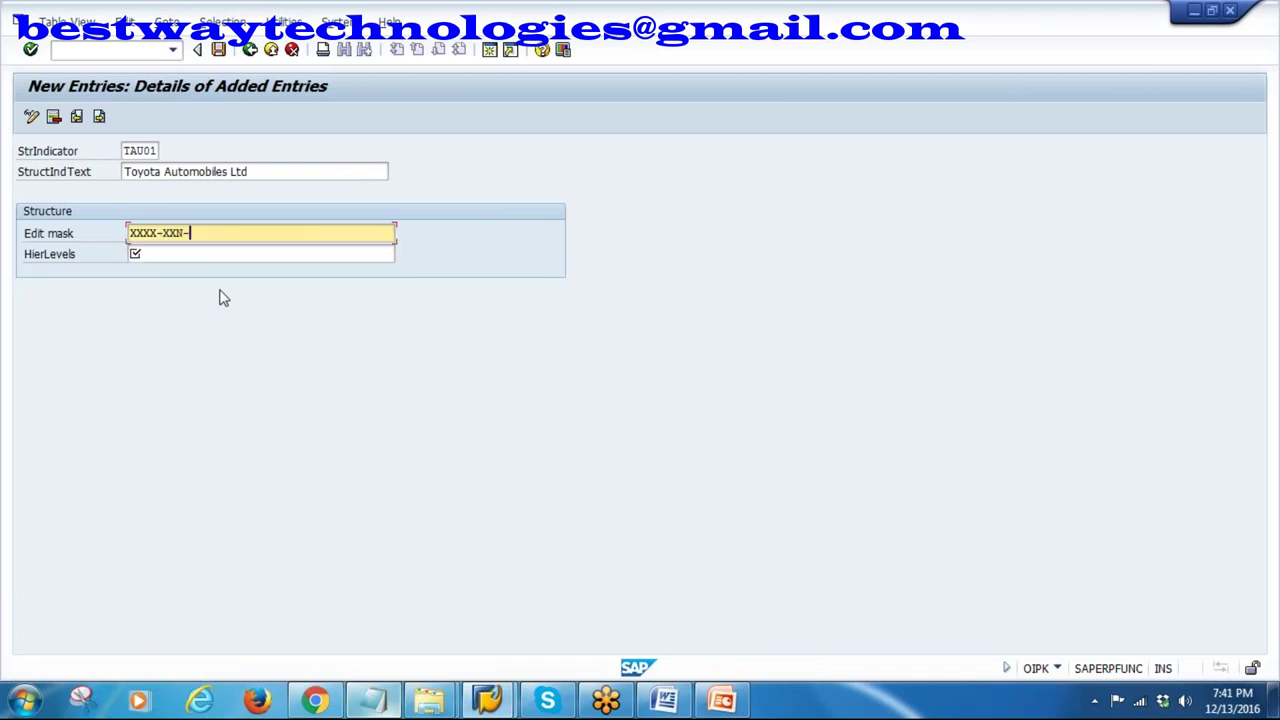
text(-)
- Check the third segment in the Notepad pattern and append XXXX to the edit mask in SAP
key(alt+Tab)
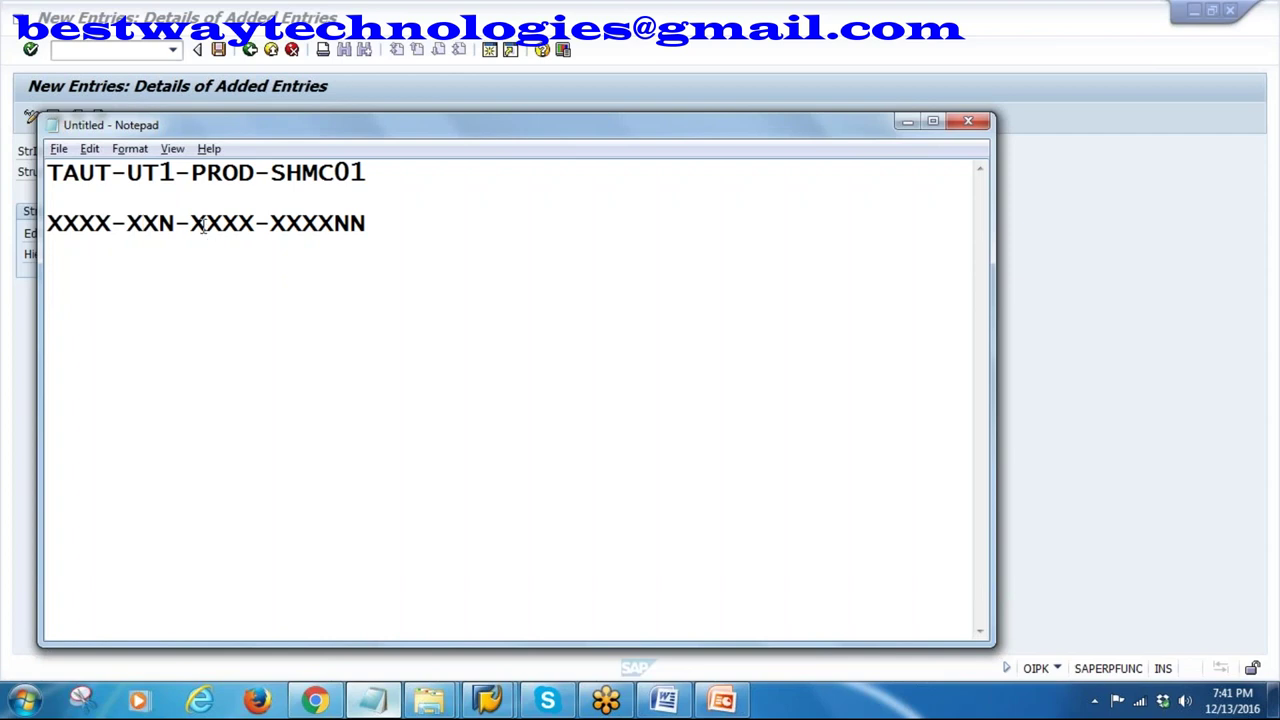
drag(190, 223, 257, 223)
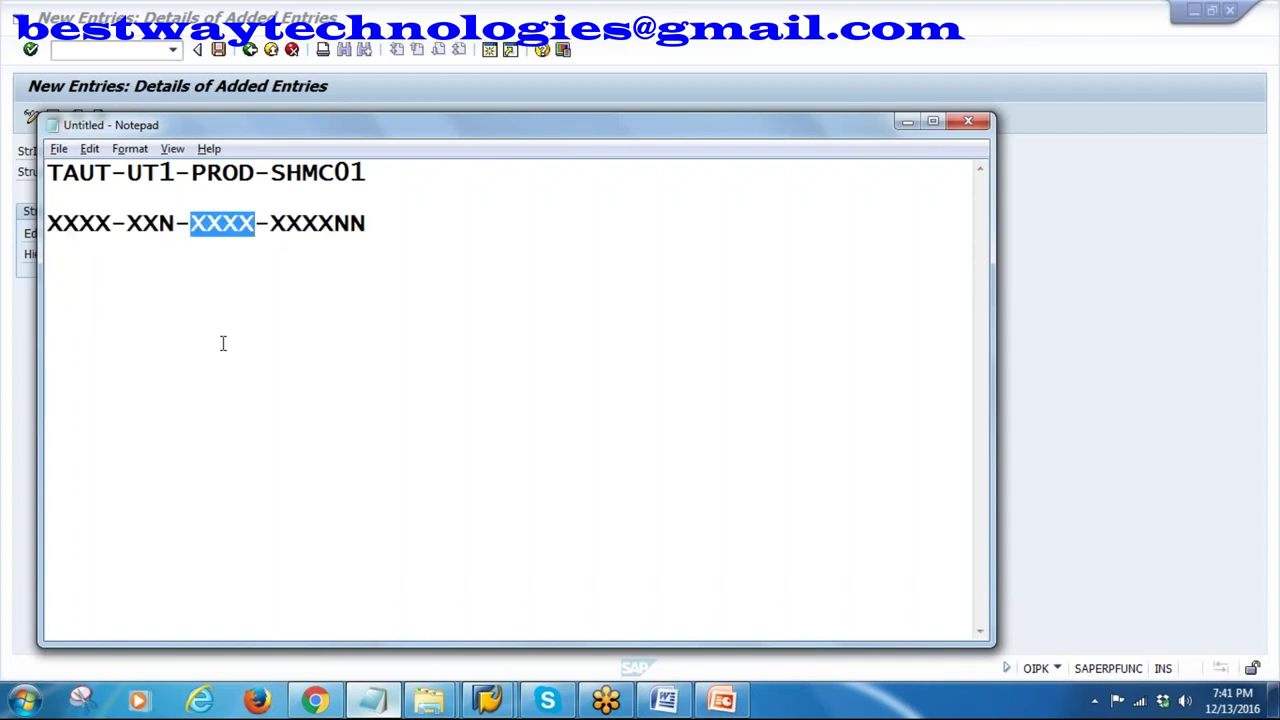
key(alt+Tab)
text(XXXX)
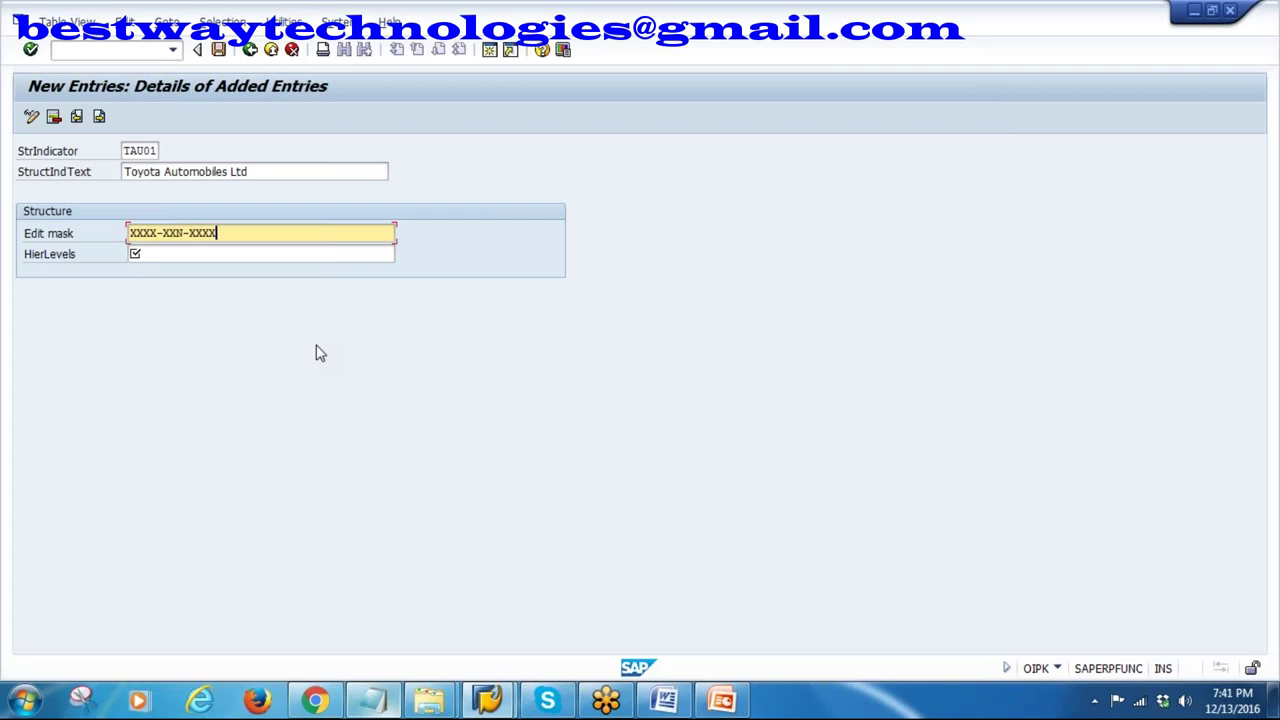
- Check the last segment in the Notepad pattern and complete the edit mask in SAP as XXXX-XXN-XXXX-XXXXNN
key(alt+Tab)
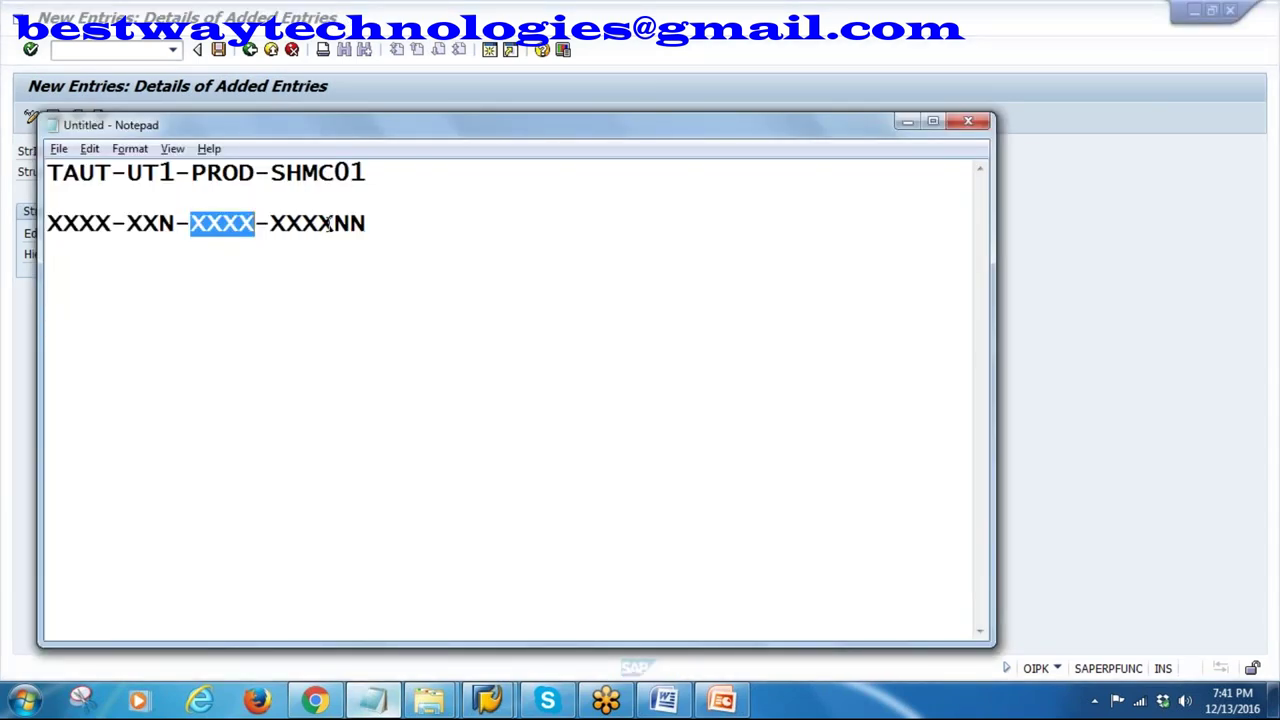
drag(334, 224, 369, 226)
click(363, 297)
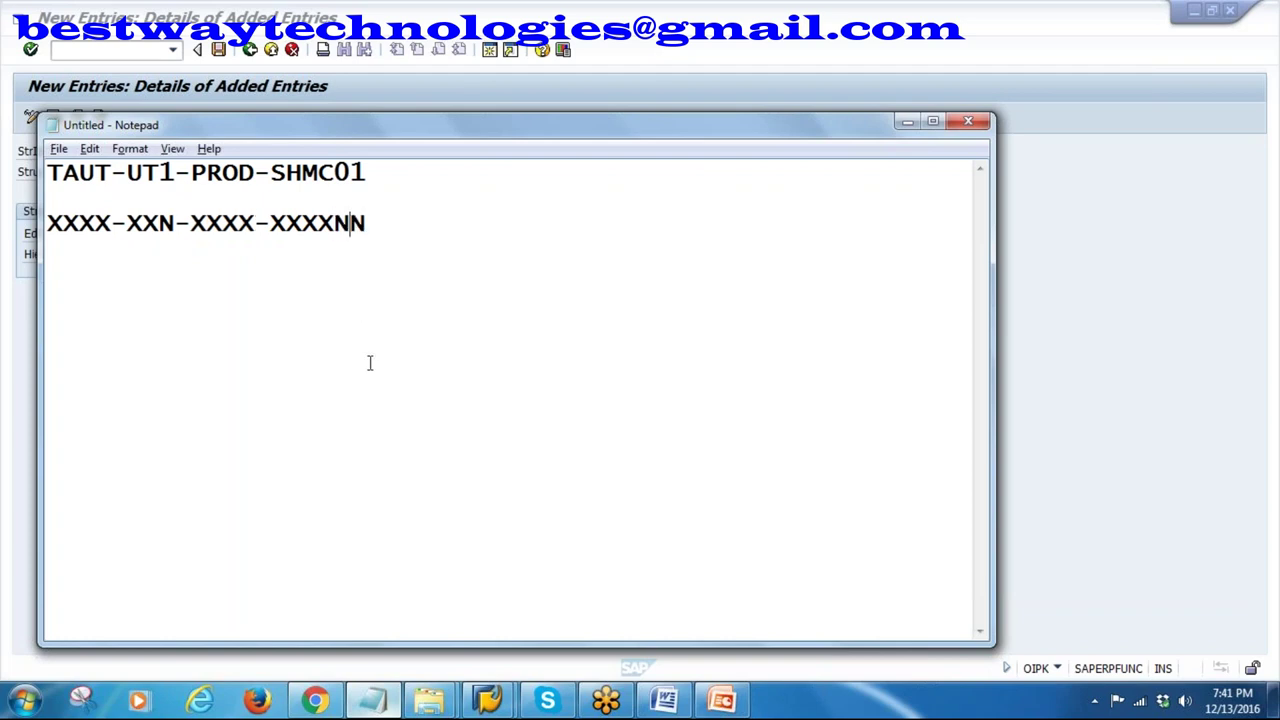
key(alt+Tab)
text(XXXX)
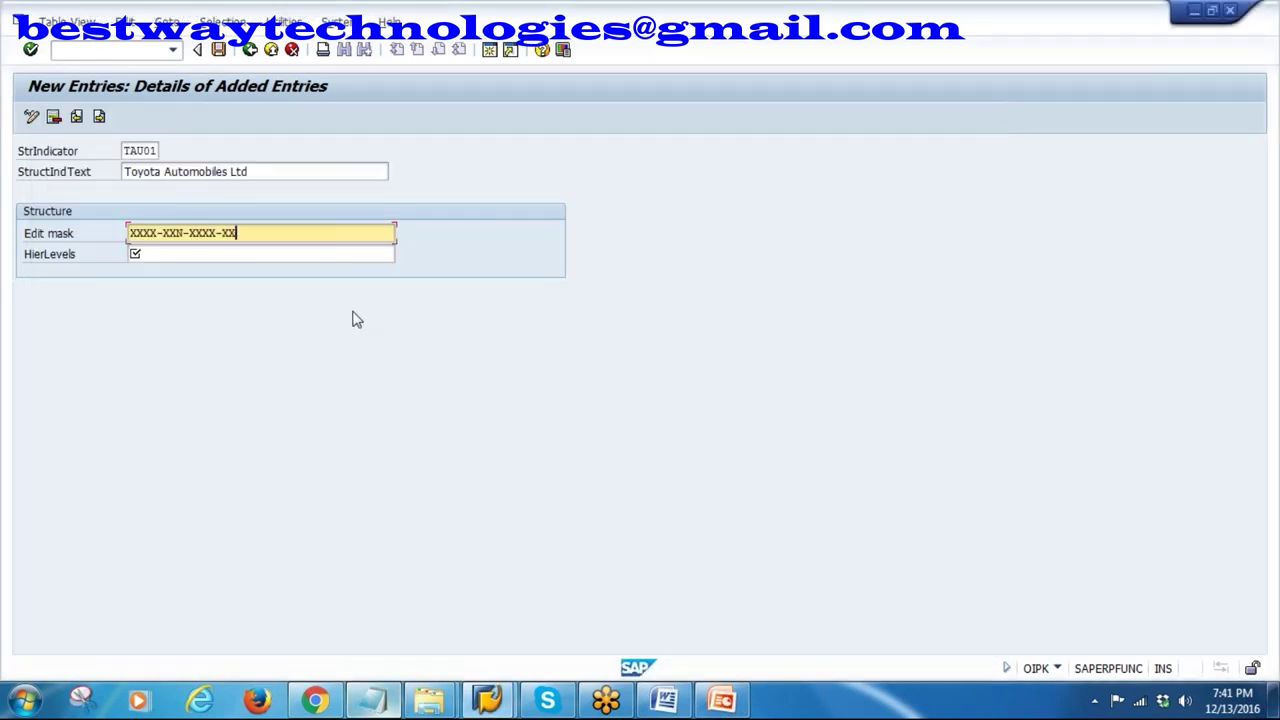
text(NN)
drag(158, 233, 126, 233)
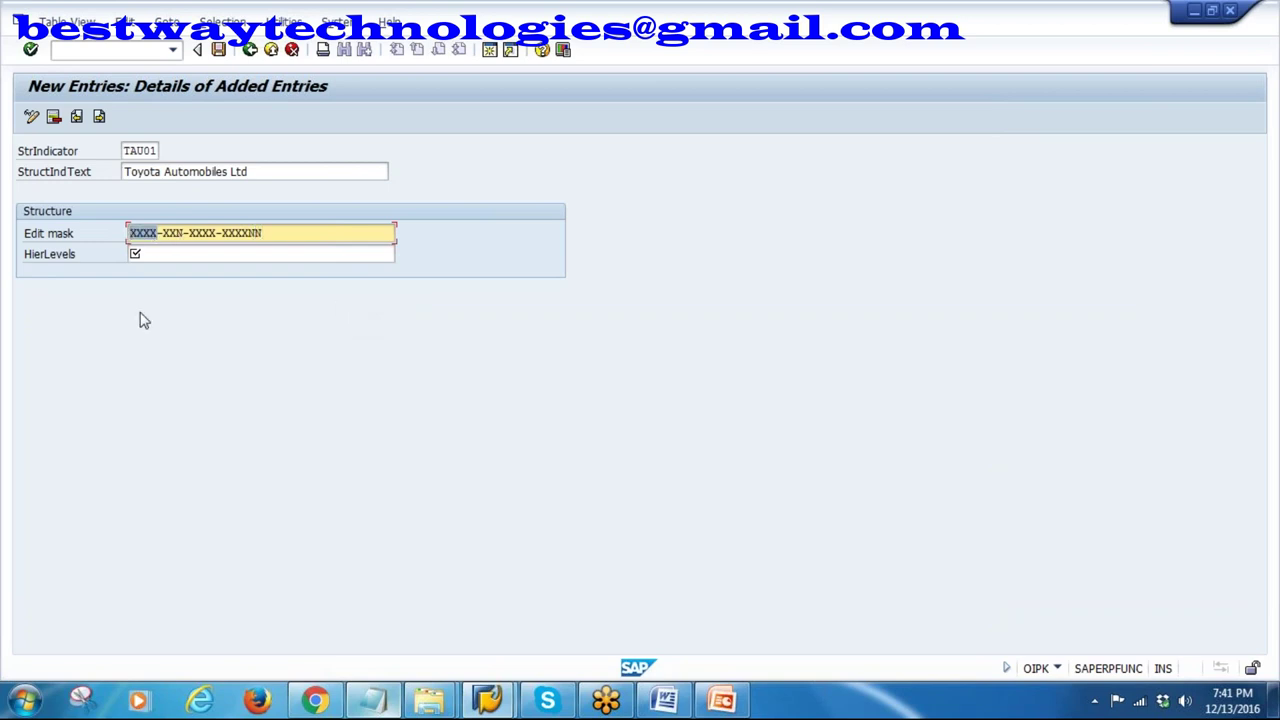
drag(290, 234, 129, 222)
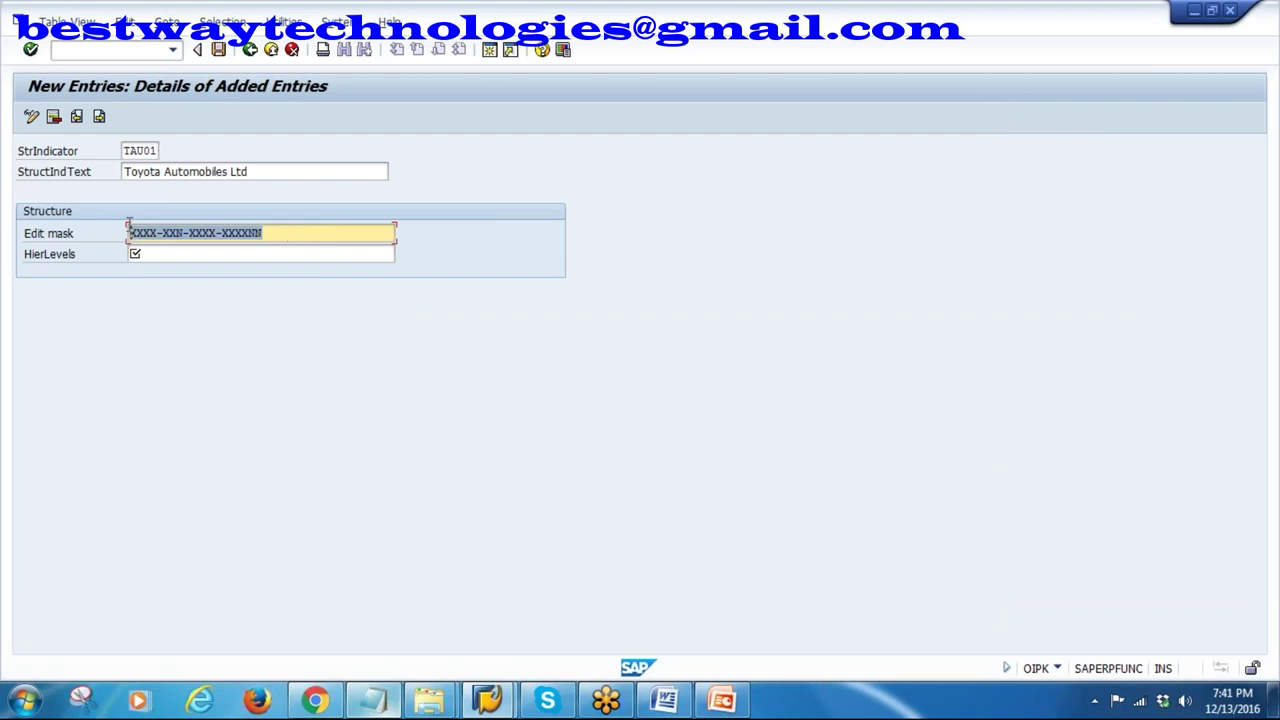
key(Tab)
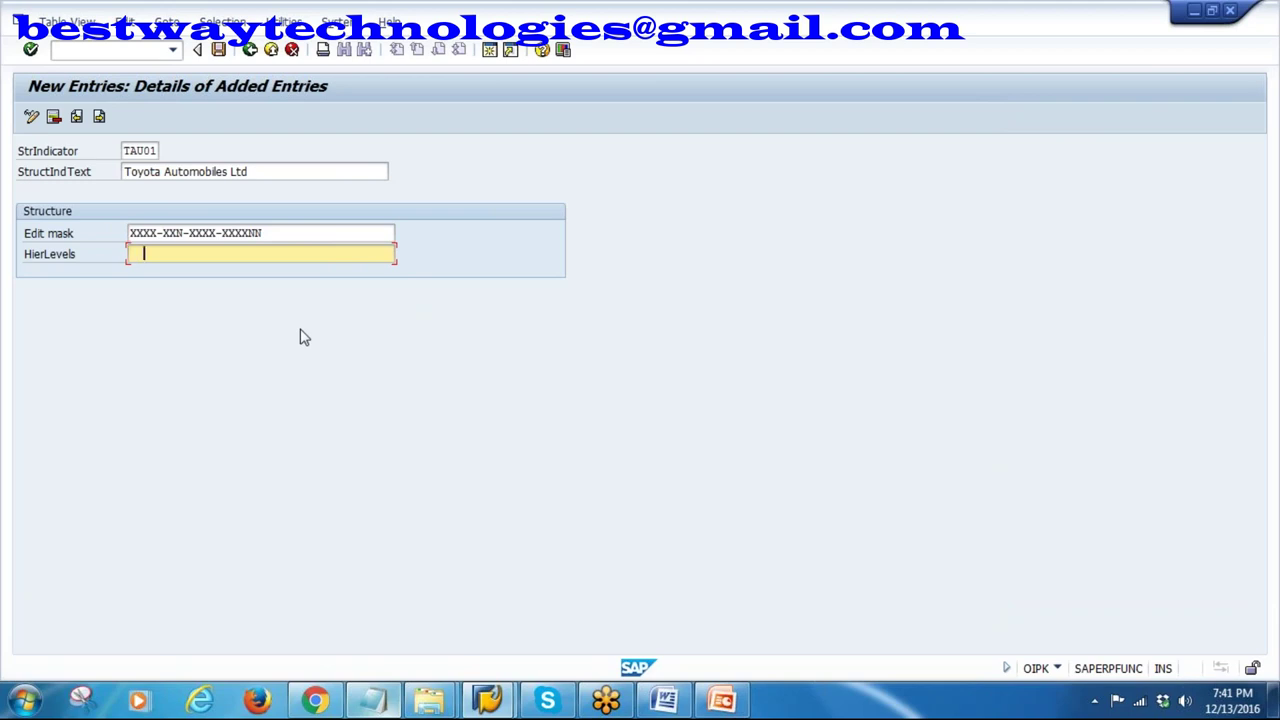
- Enter hierarchy levels 1, 2, 3 and 4 for the four segments of the structure indicator's edit mask
text(1)
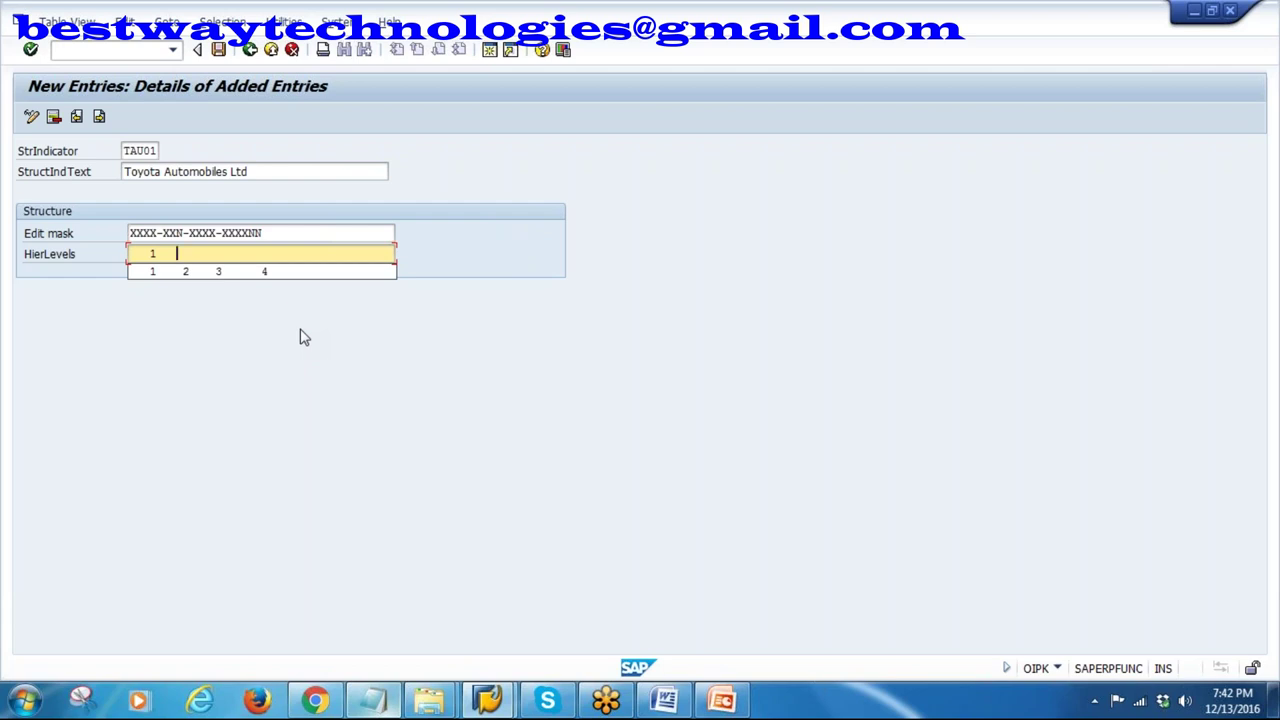
text( 2)
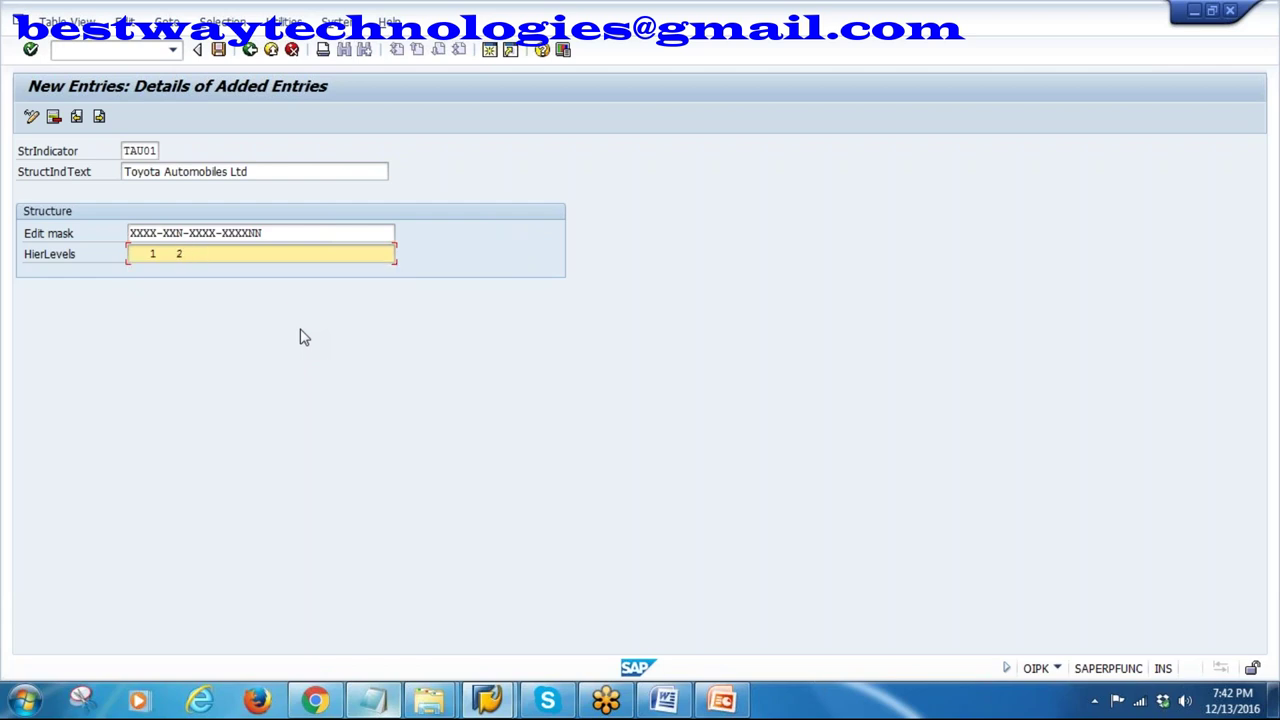
text(    3       4)
key(Return)
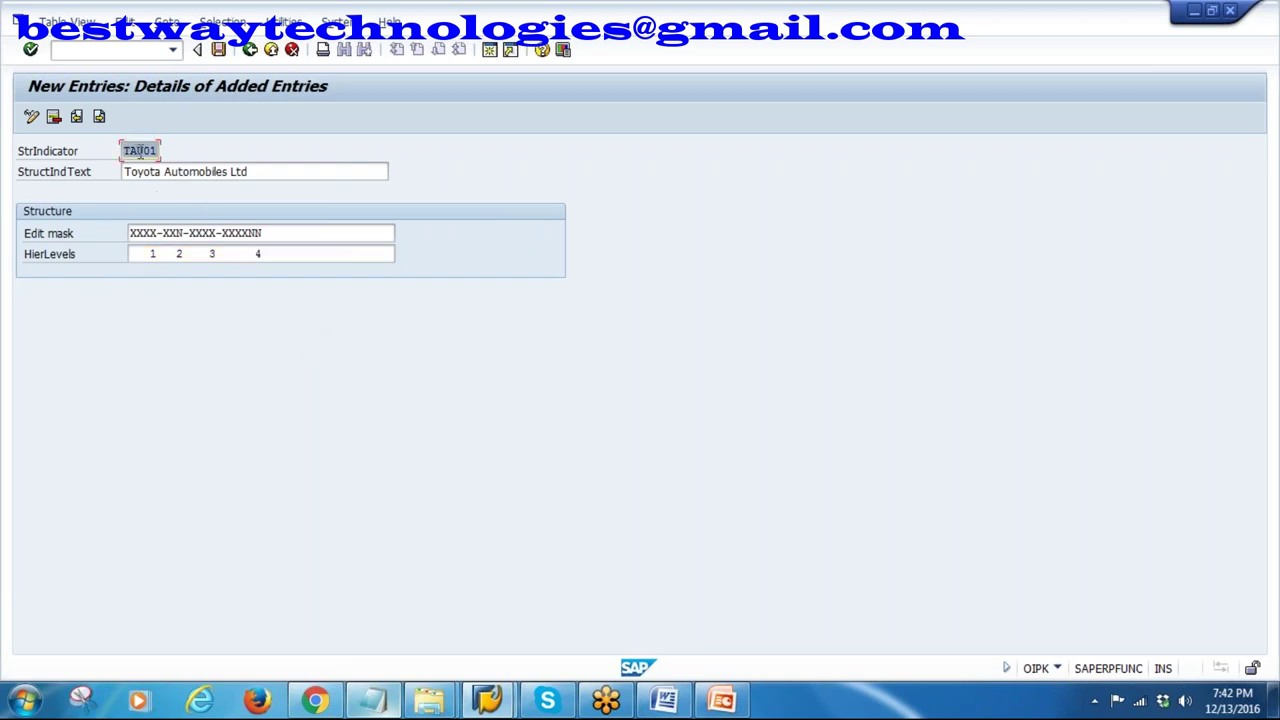
- Compare the edit mask segments and hierarchy levels in SAP with the Structure Indicator - Label slide in PowerPoint
click(722, 700)
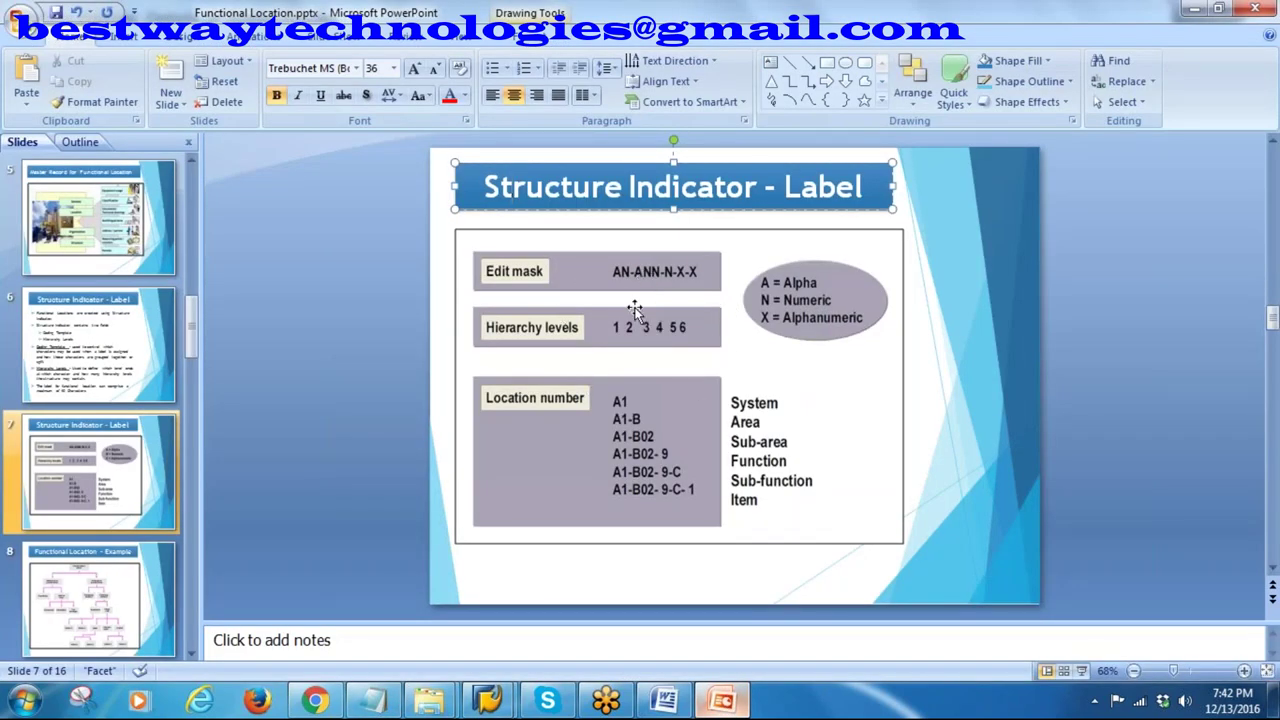
key(alt+Tab)
click(132, 232)
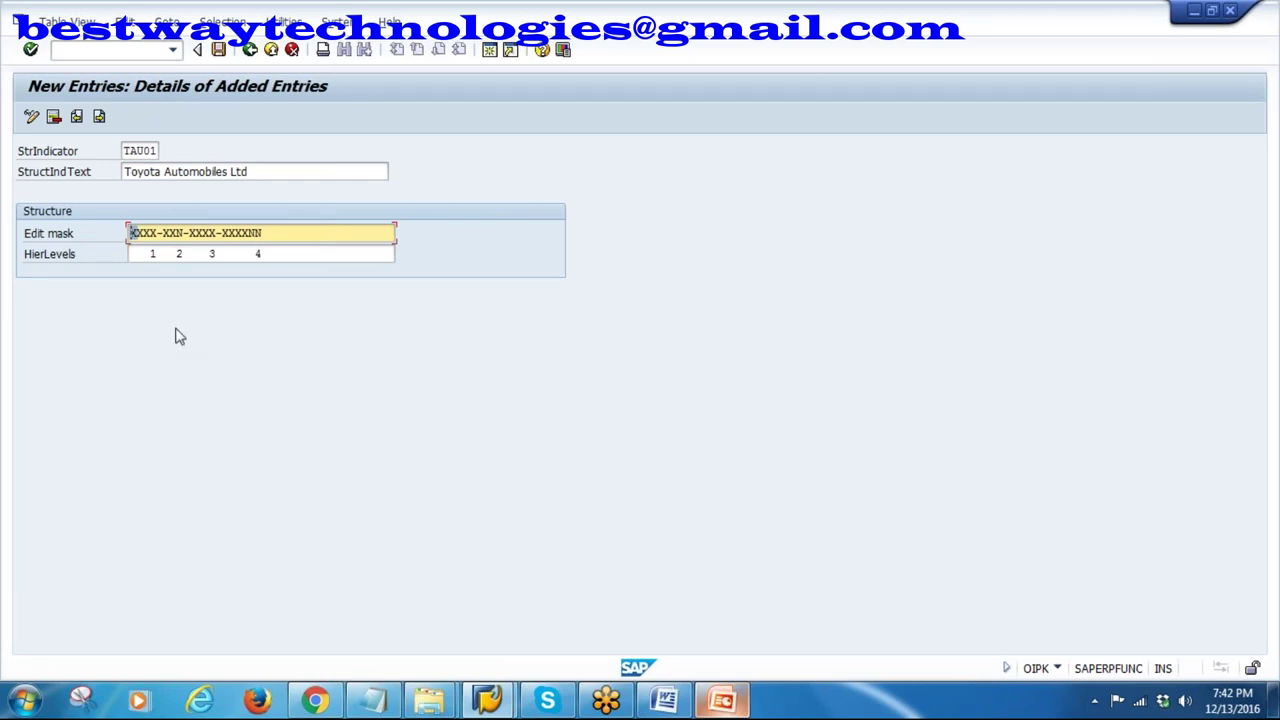
click(184, 233)
key(alt+Tab)
- Save the structure indicator in a new customizing request with the short description "PM: New Strc Ind for Toyota"
click(219, 49)
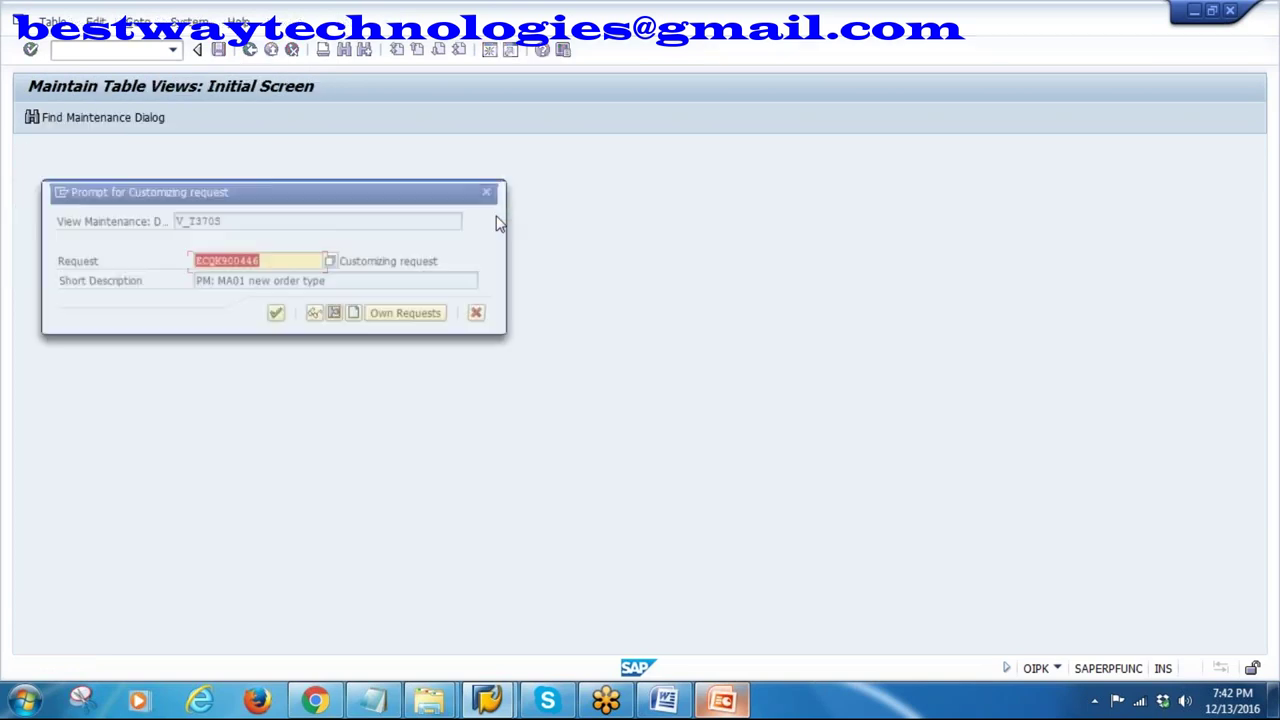
click(359, 317)
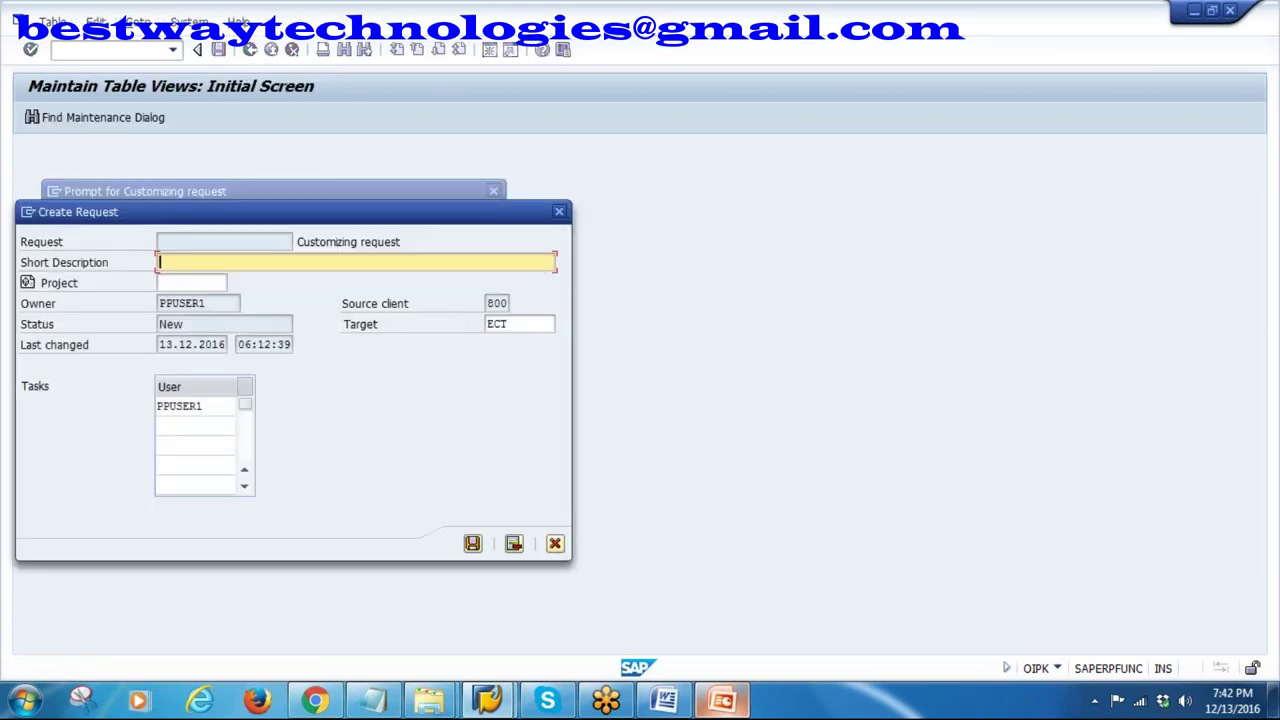
drag(266, 214, 386, 226)
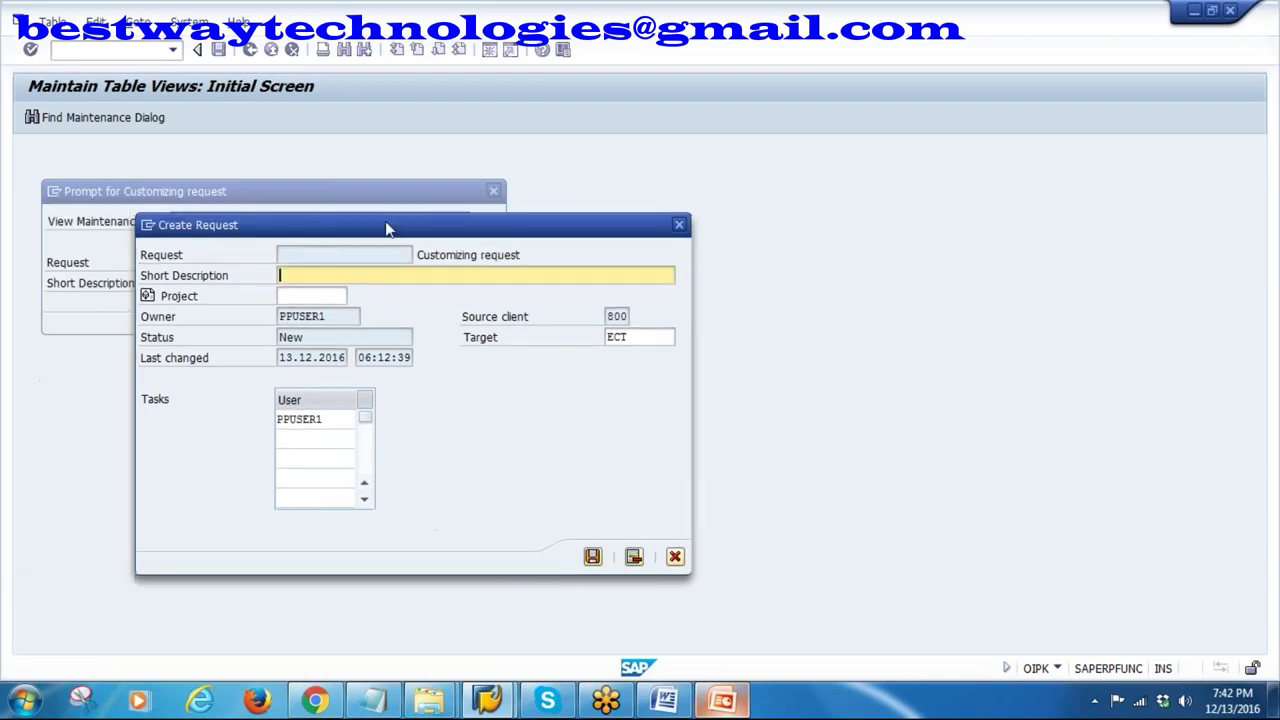
click(370, 265)
text(PM: New )
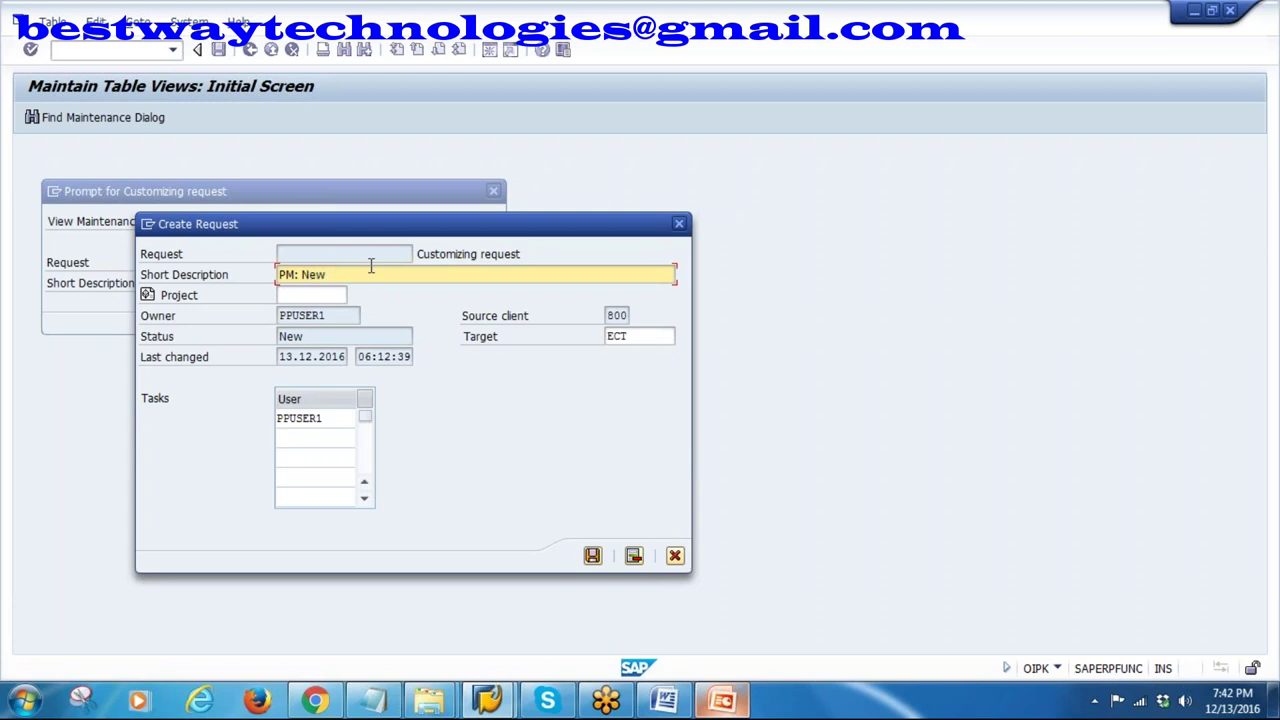
text(Strc Ind)
text(for Toyota)
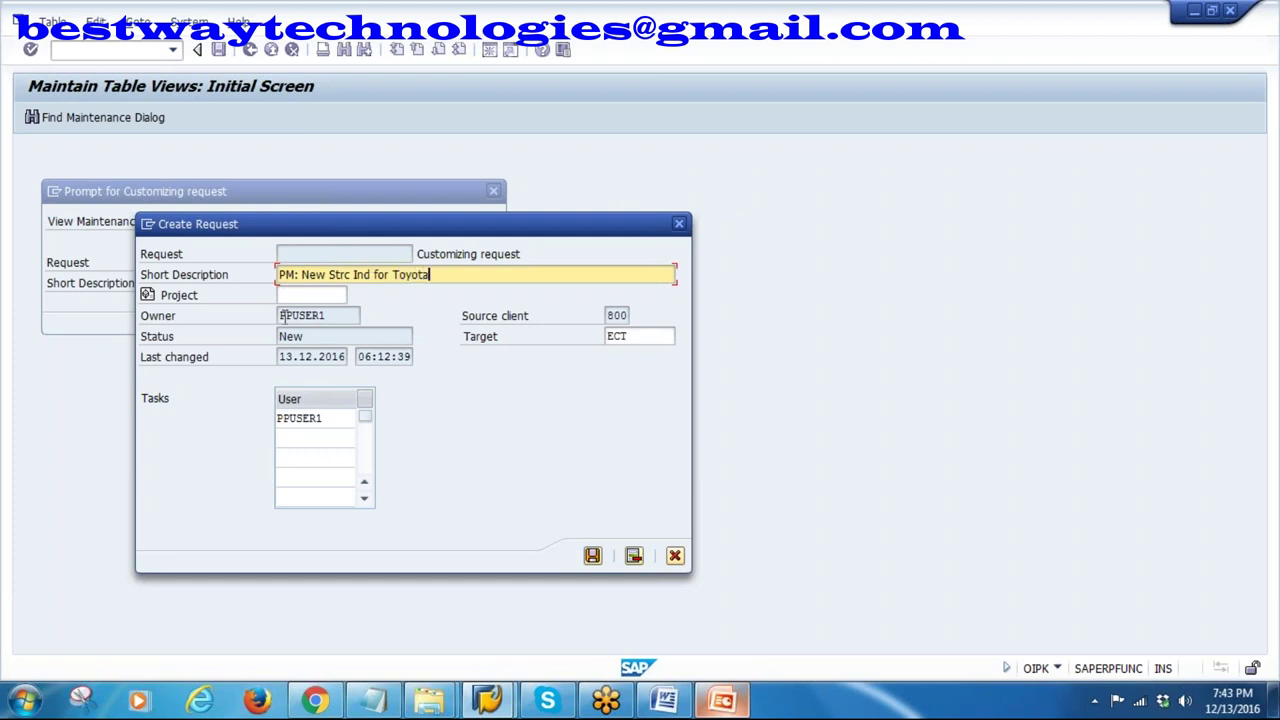
click(592, 555)
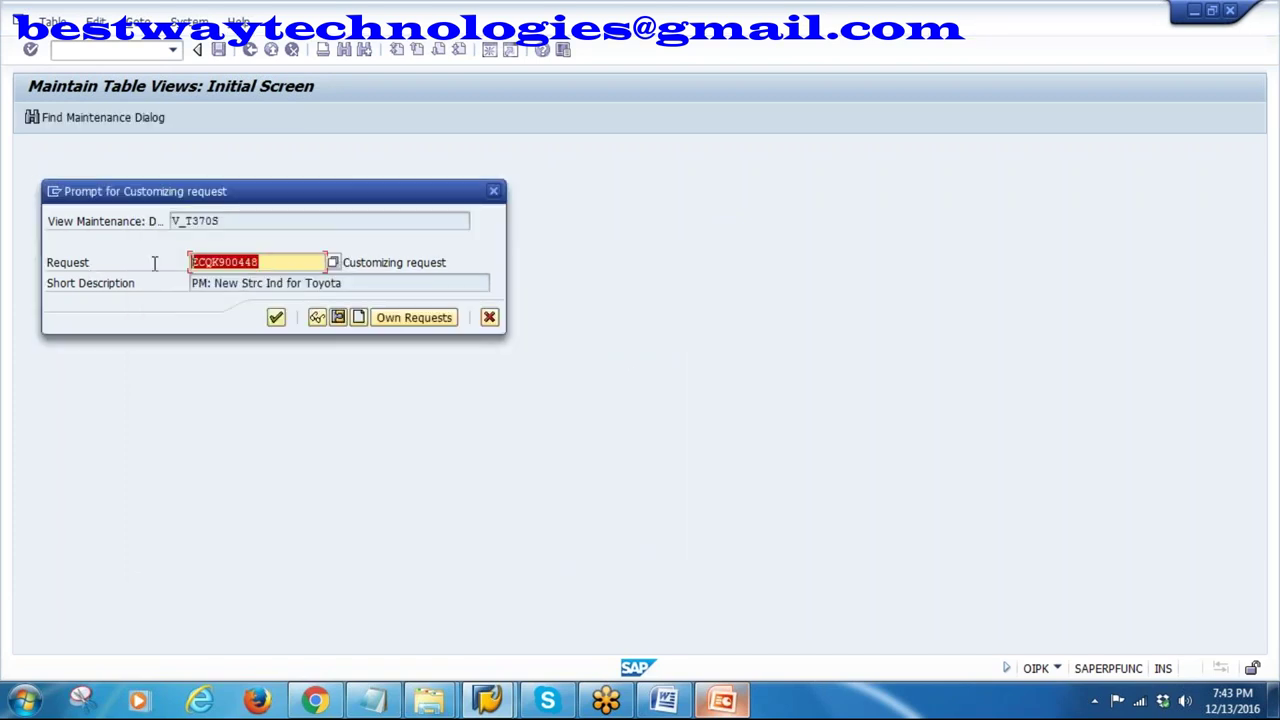
click(276, 317)
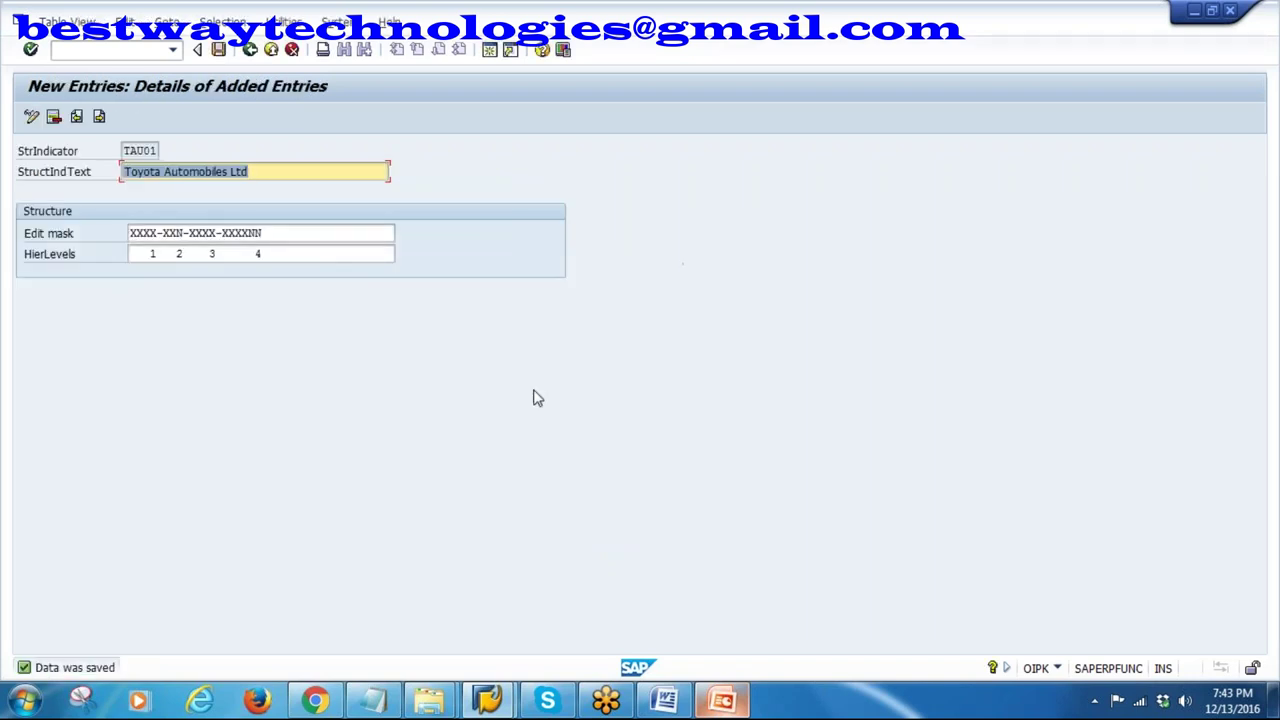
- Return to the structure indicators overview and locate the TAU01 Toyota Automobiles Ltd entry
click(124, 153)
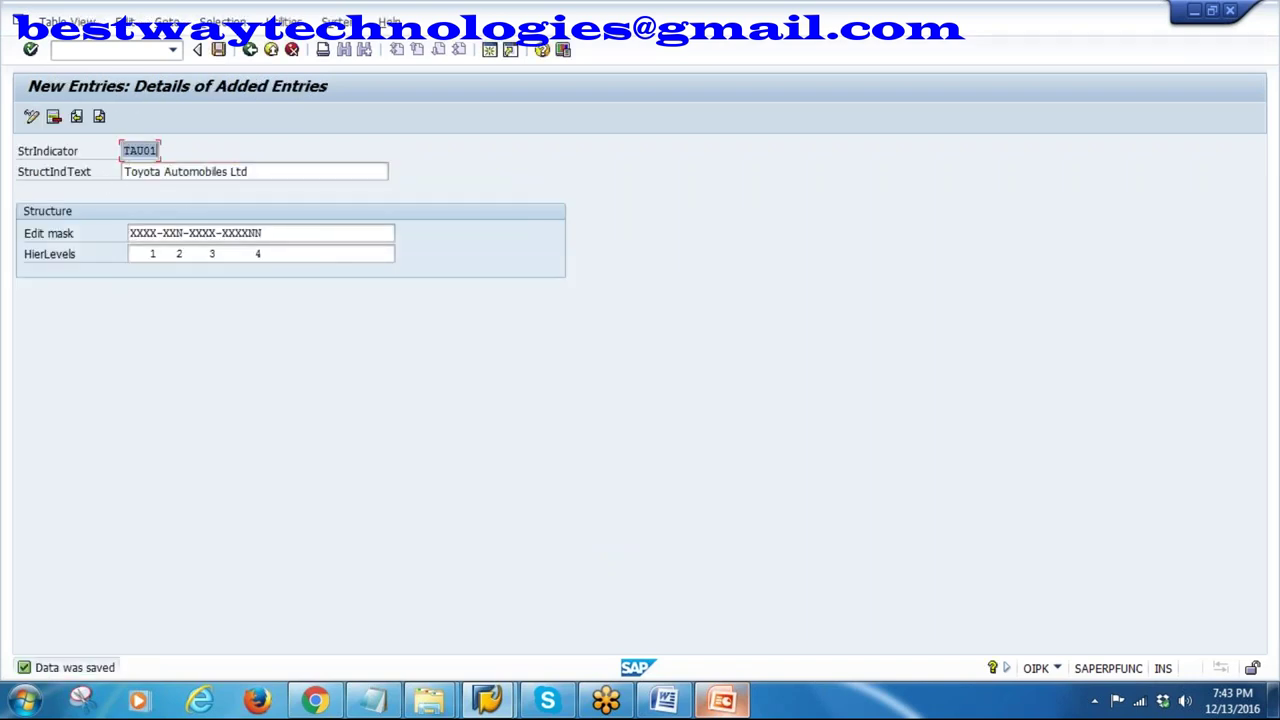
click(218, 49)
click(249, 50)
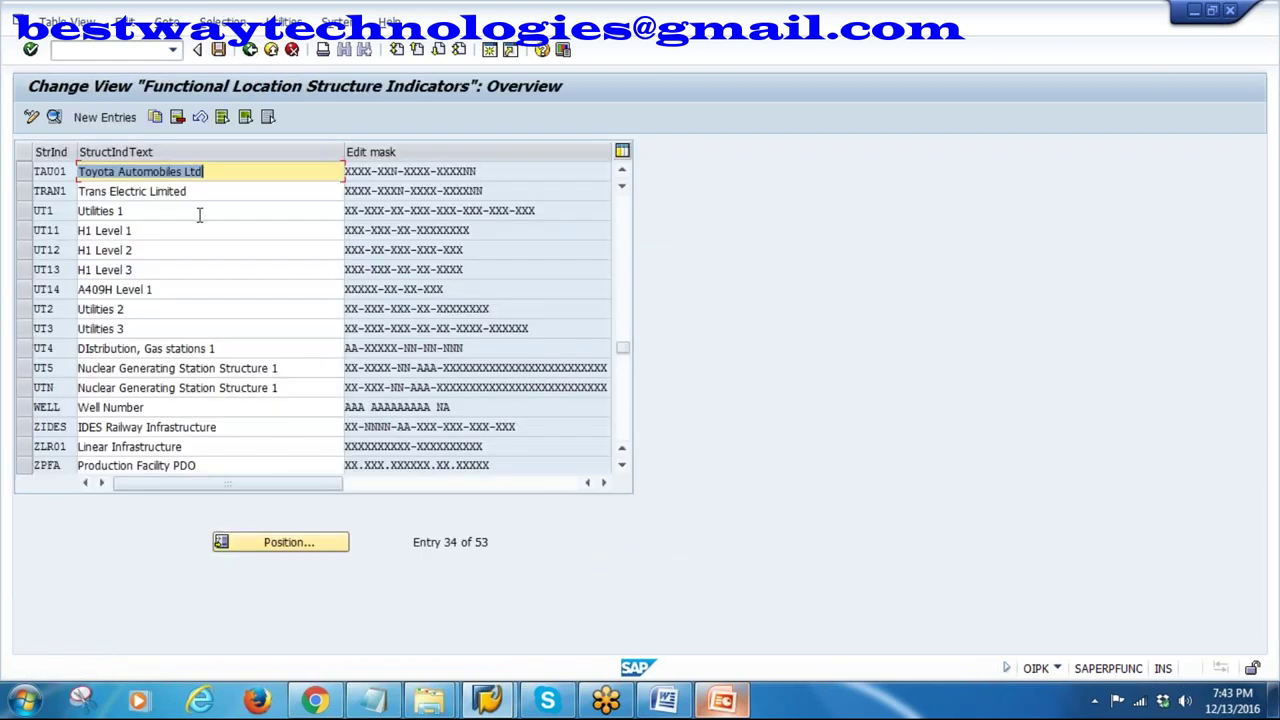
click(22, 172)
click(22, 172)
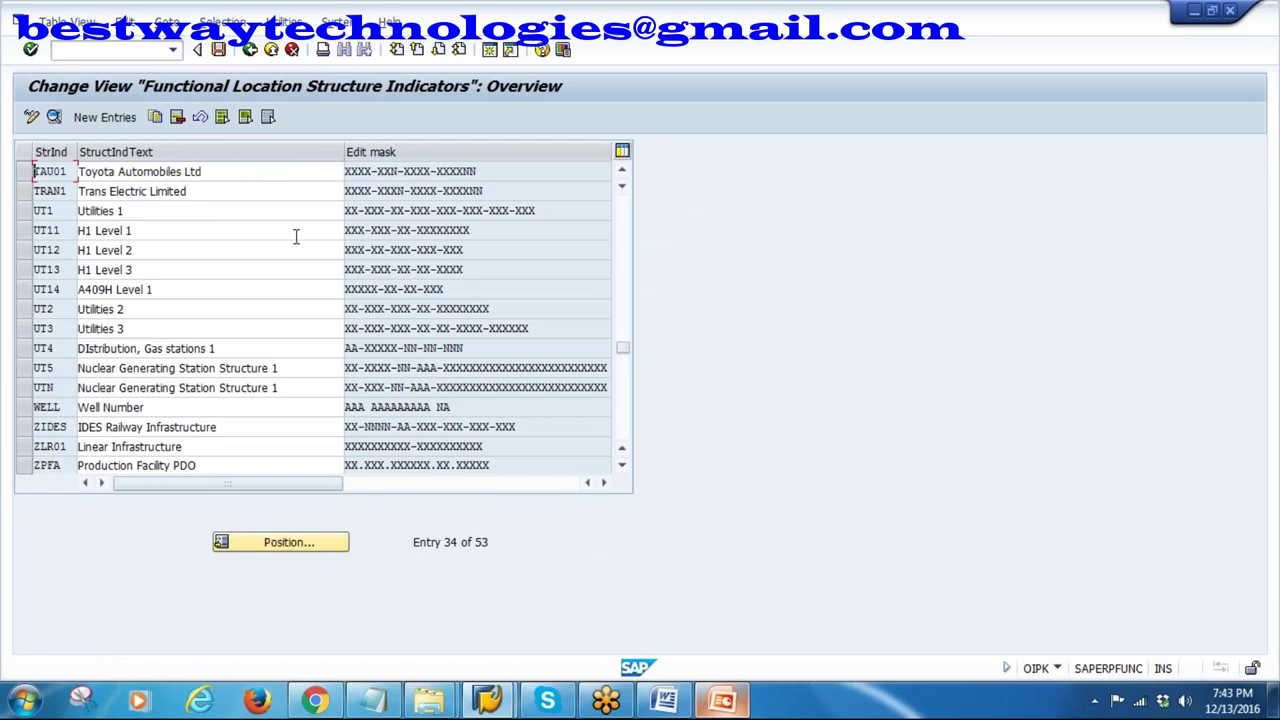
- Switch to PowerPoint and present slide 8, Functional Location - Example, as a full-screen slide show
click(722, 700)
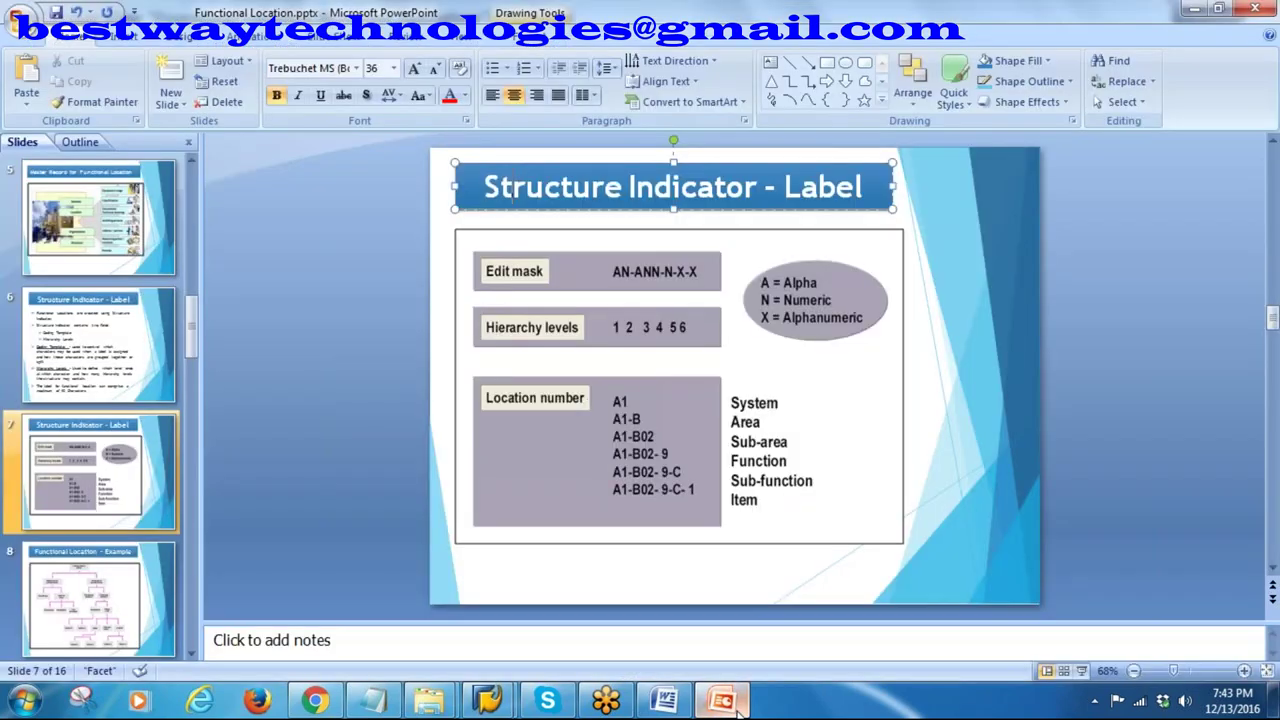
click(70, 590)
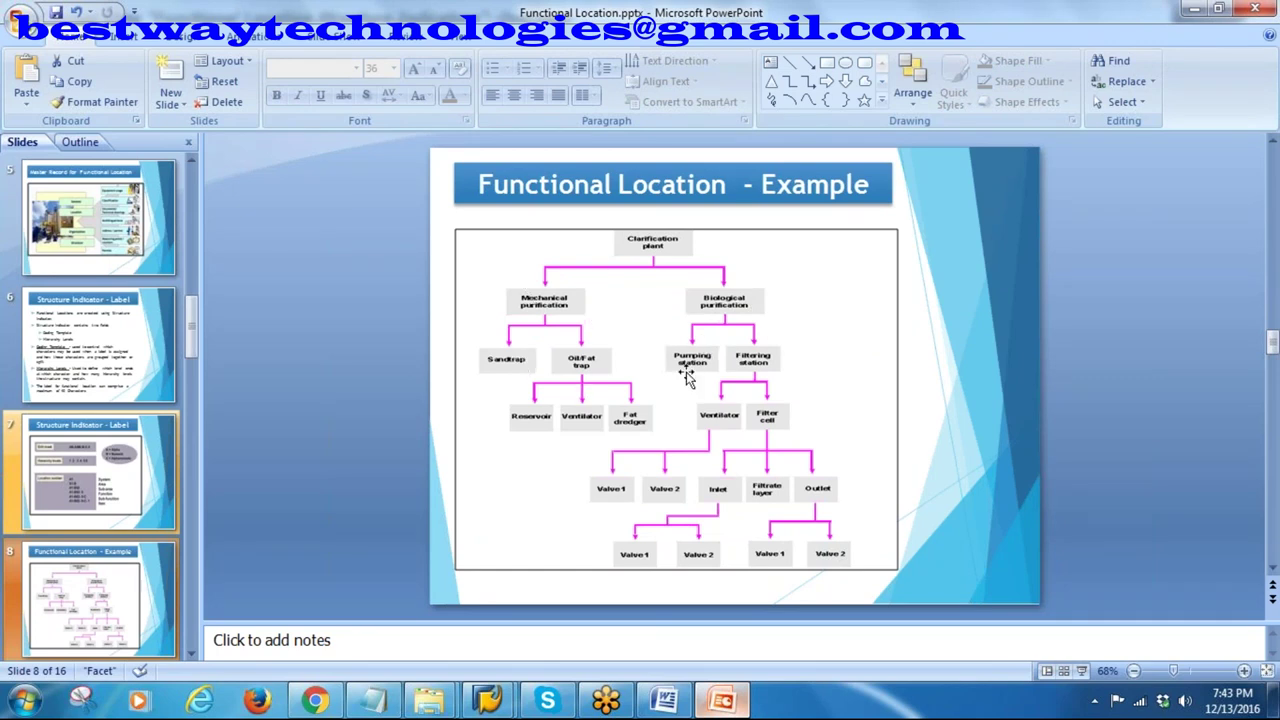
click(594, 340)
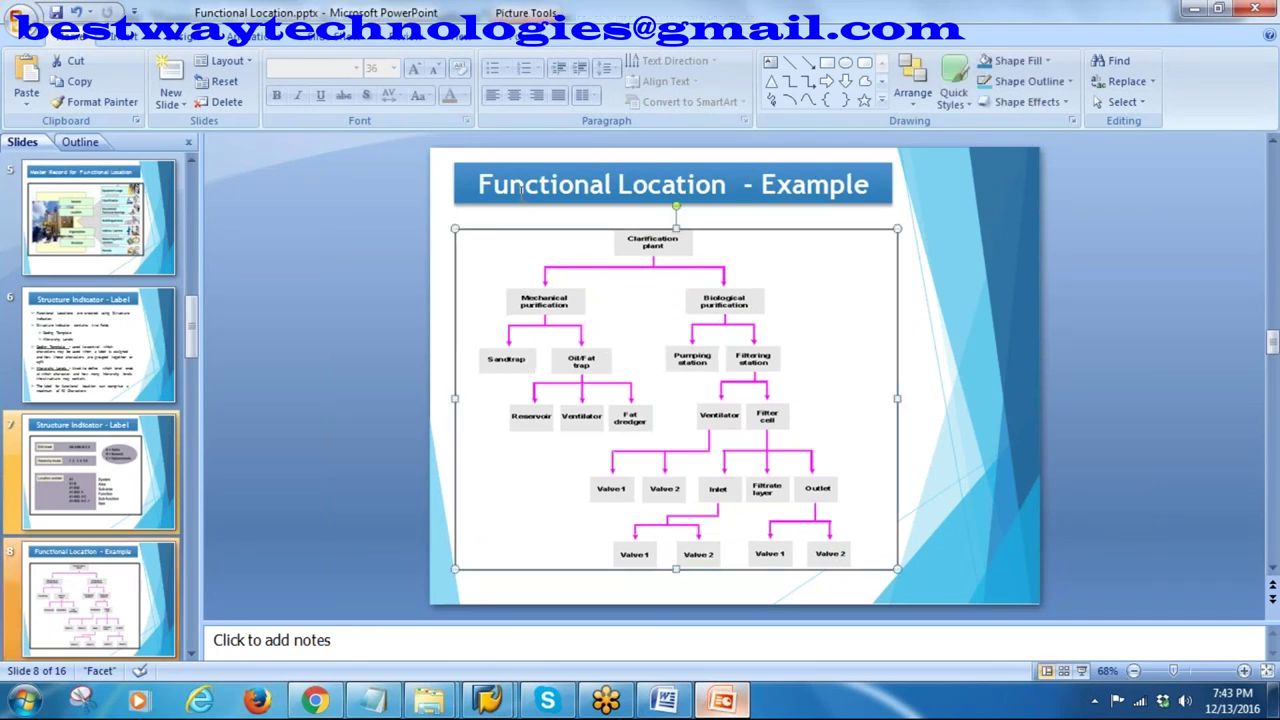
click(912, 420)
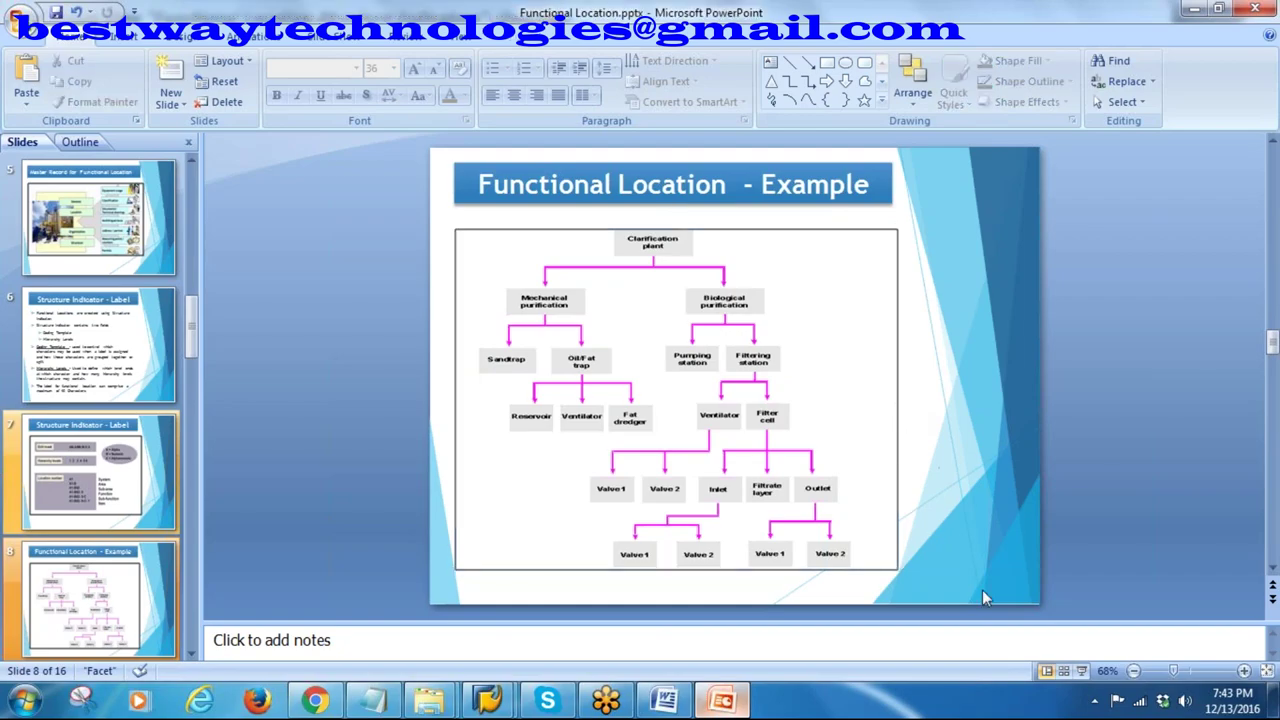
click(1081, 670)
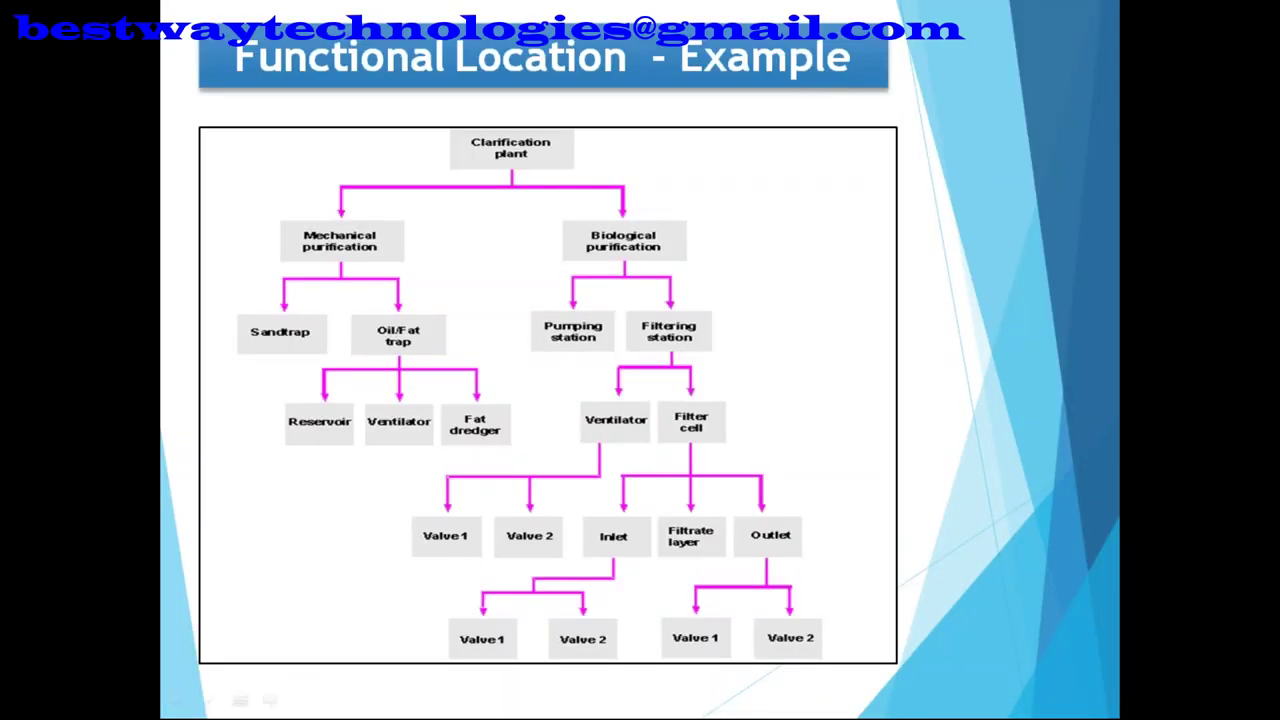
- Tick the clarification plant hierarchy nodes and bracket the biological purification branch in ink, erase the annotations and end the slide show
drag(422, 172, 508, 145)
mouse_move(302, 238)
mouse_down()
mouse_move(362, 236)
mouse_move(384, 220)
mouse_up()
mouse_move(542, 250)
mouse_down()
mouse_move(556, 276)
mouse_move(728, 197)
mouse_up()
mouse_move(277, 334)
mouse_down()
mouse_move(347, 308)
mouse_move(441, 316)
mouse_up()
drag(312, 424, 366, 398)
mouse_move(428, 424)
mouse_down()
mouse_move(466, 394)
mouse_move(495, 396)
mouse_up()
mouse_move(768, 188)
mouse_down()
mouse_move(776, 306)
mouse_move(904, 614)
mouse_move(774, 694)
mouse_up()
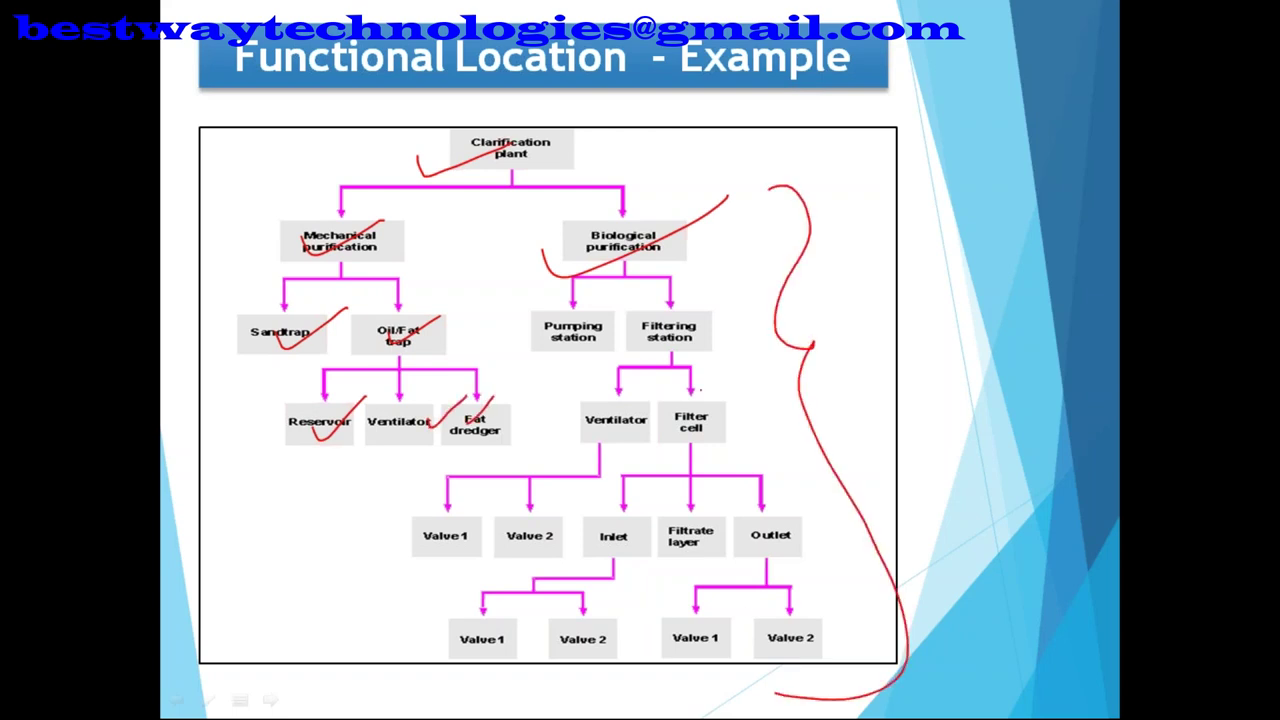
key(e)
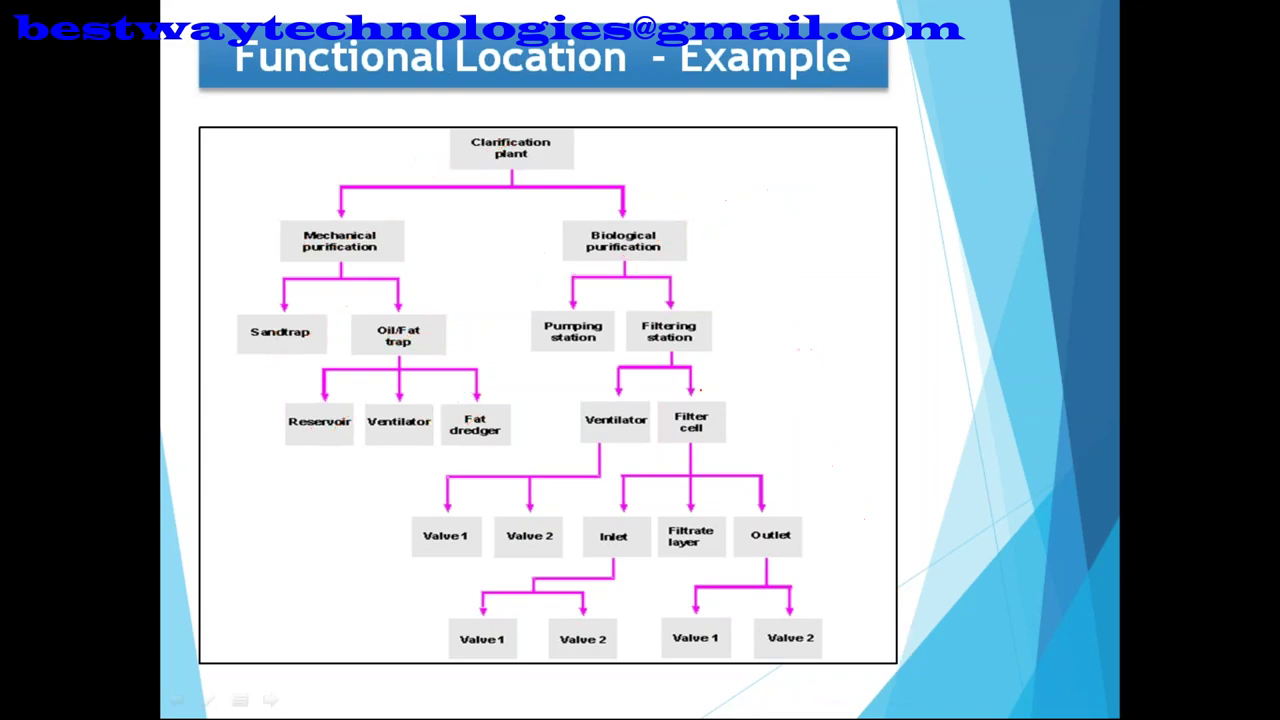
key(Escape)
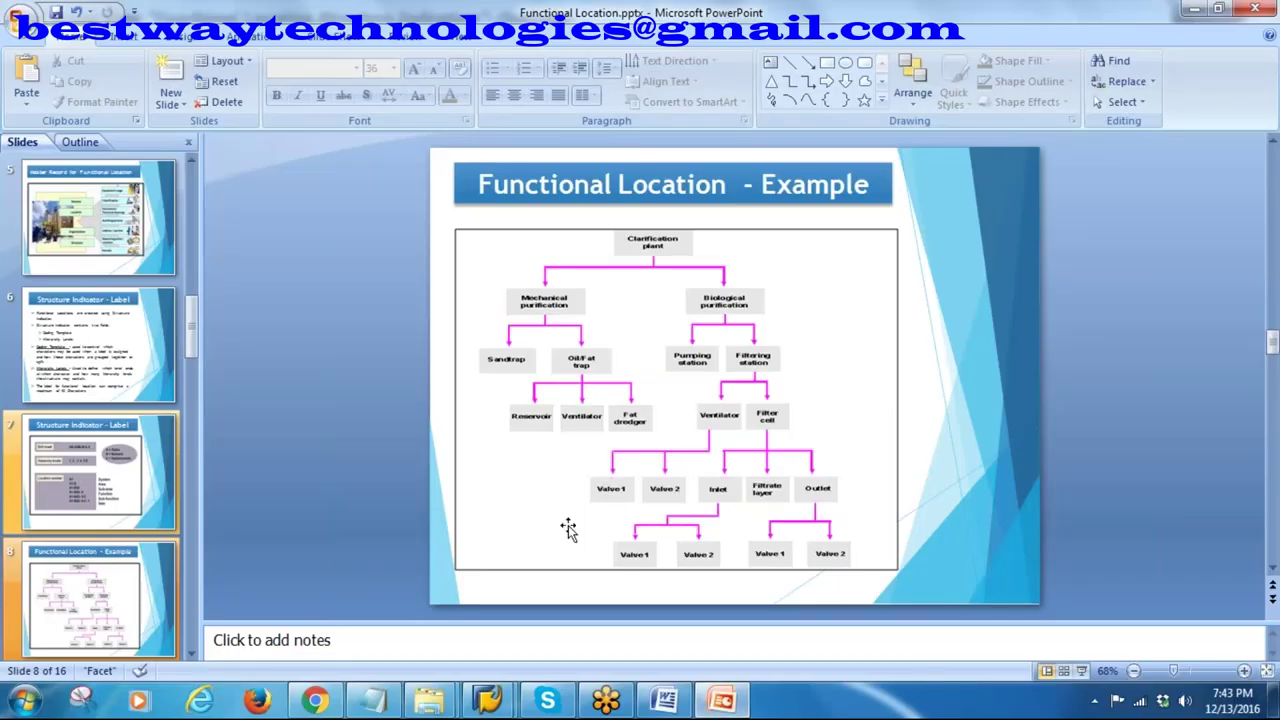
- Switch to the SAP Easy Access session, run transaction IL01 to show the Create Functional Location screen, and leave it again
mouse_move(497, 703)
click(577, 604)
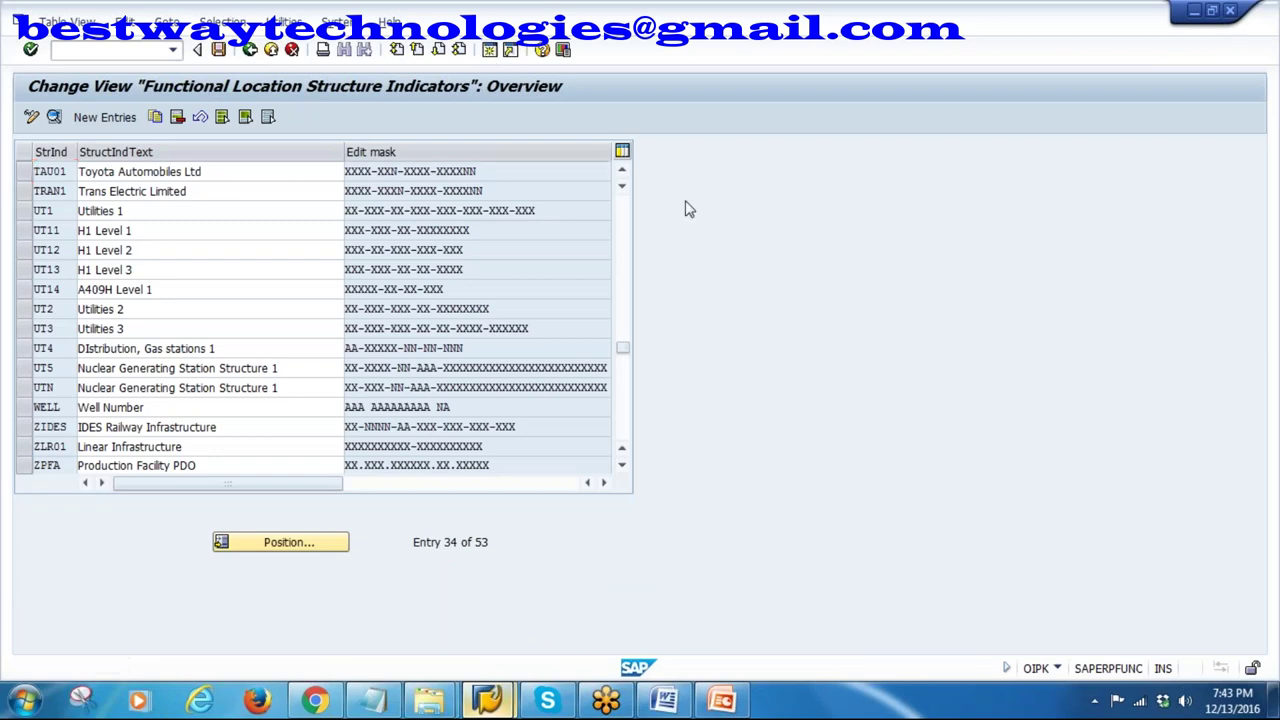
key(F3)
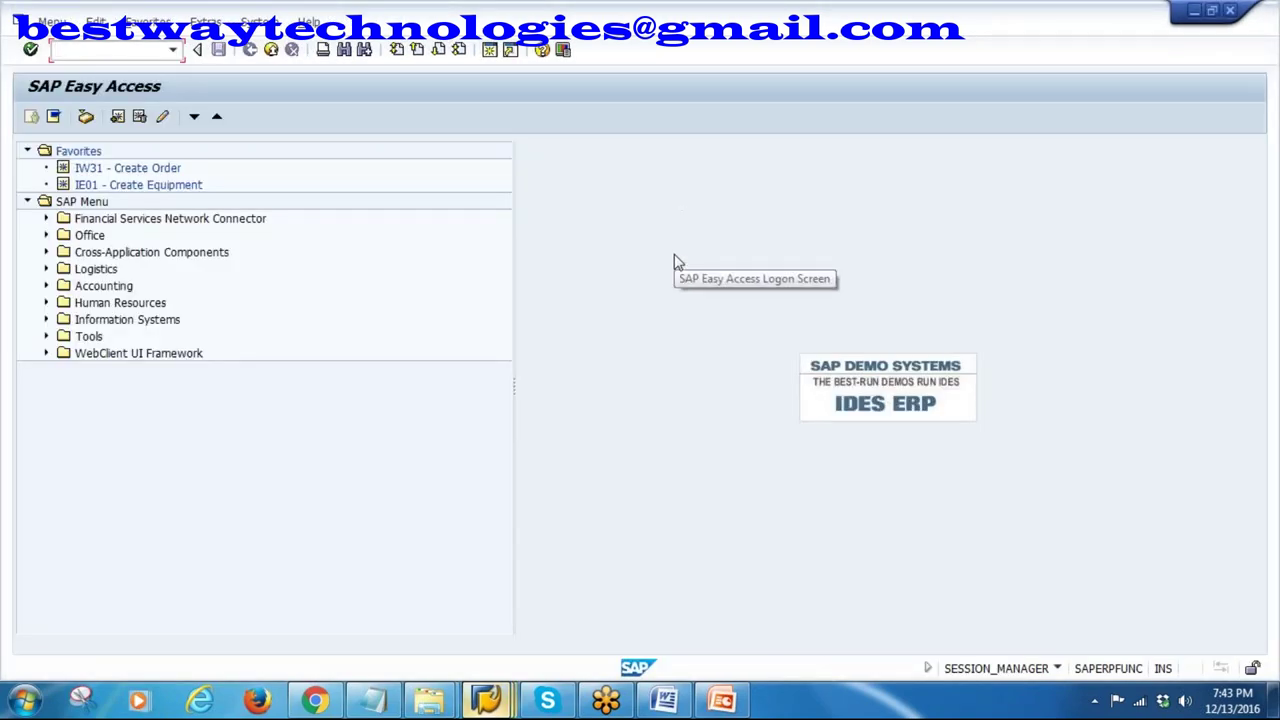
text(il01)
key(Return)
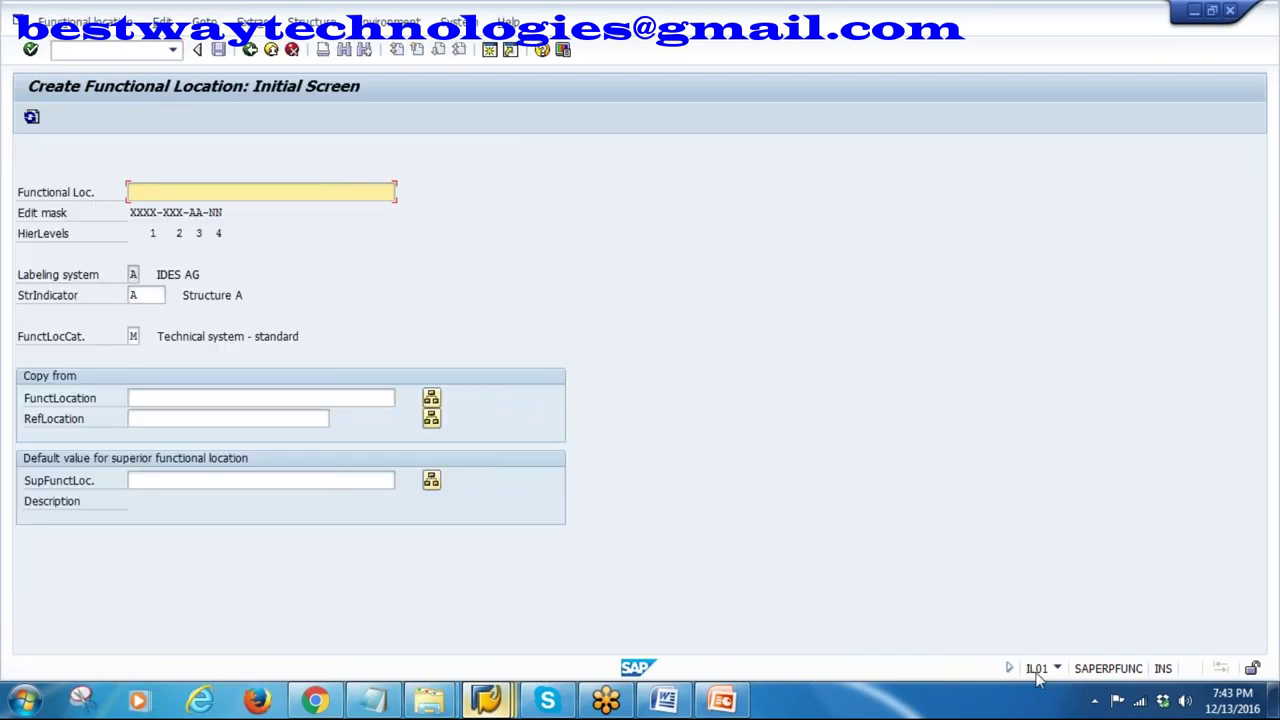
click(250, 50)
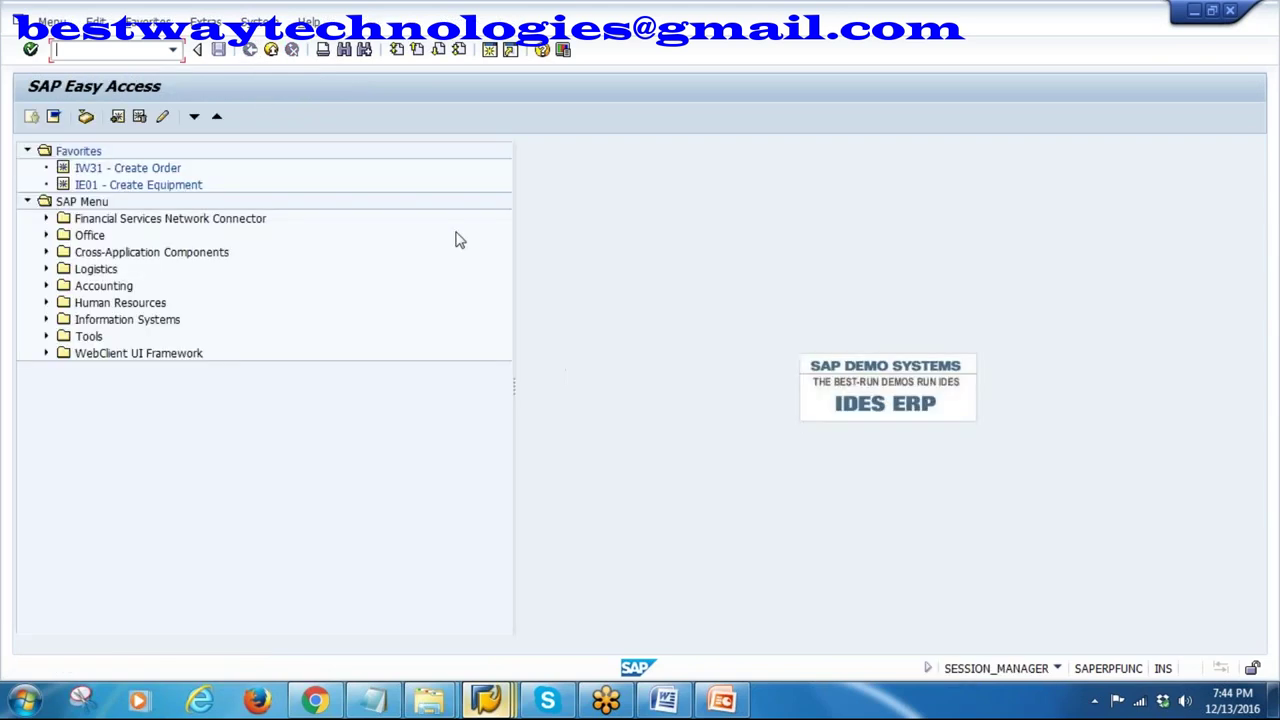
- Start IL01 - Create from Logistics, Plant Maintenance, Management of Technical Objects, Functional Location in the SAP tree
click(45, 269)
click(65, 370)
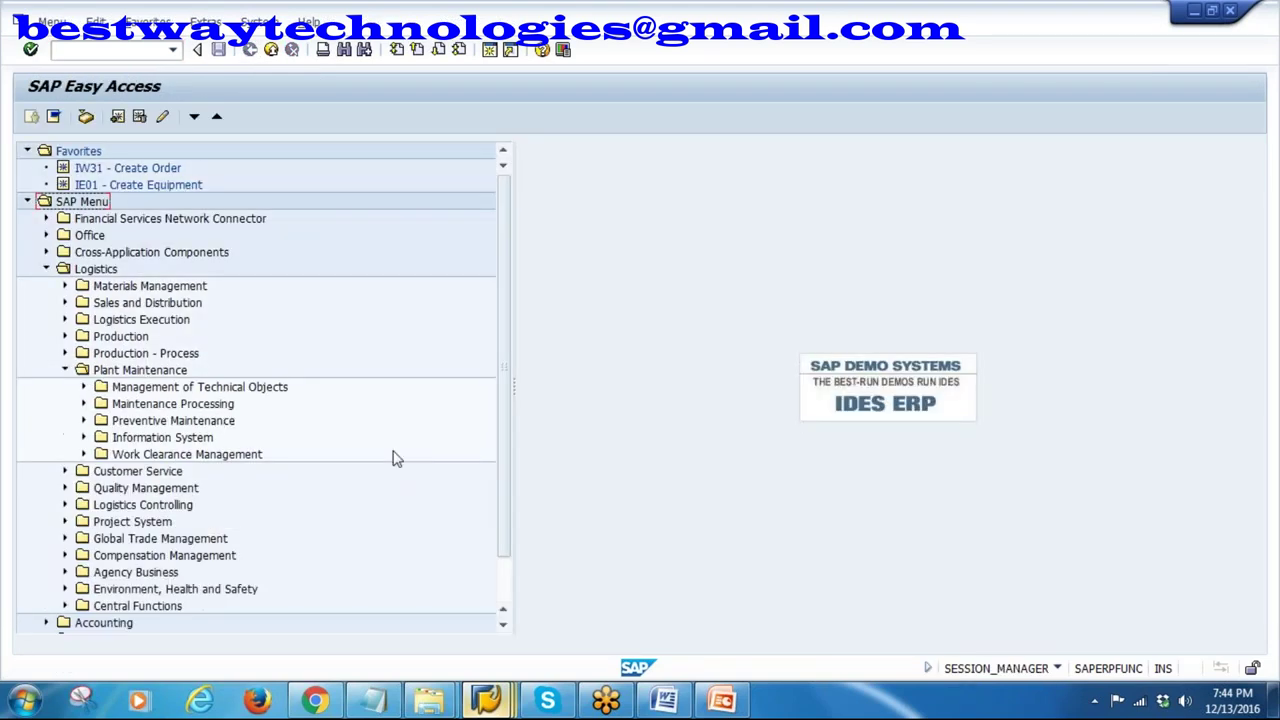
click(84, 387)
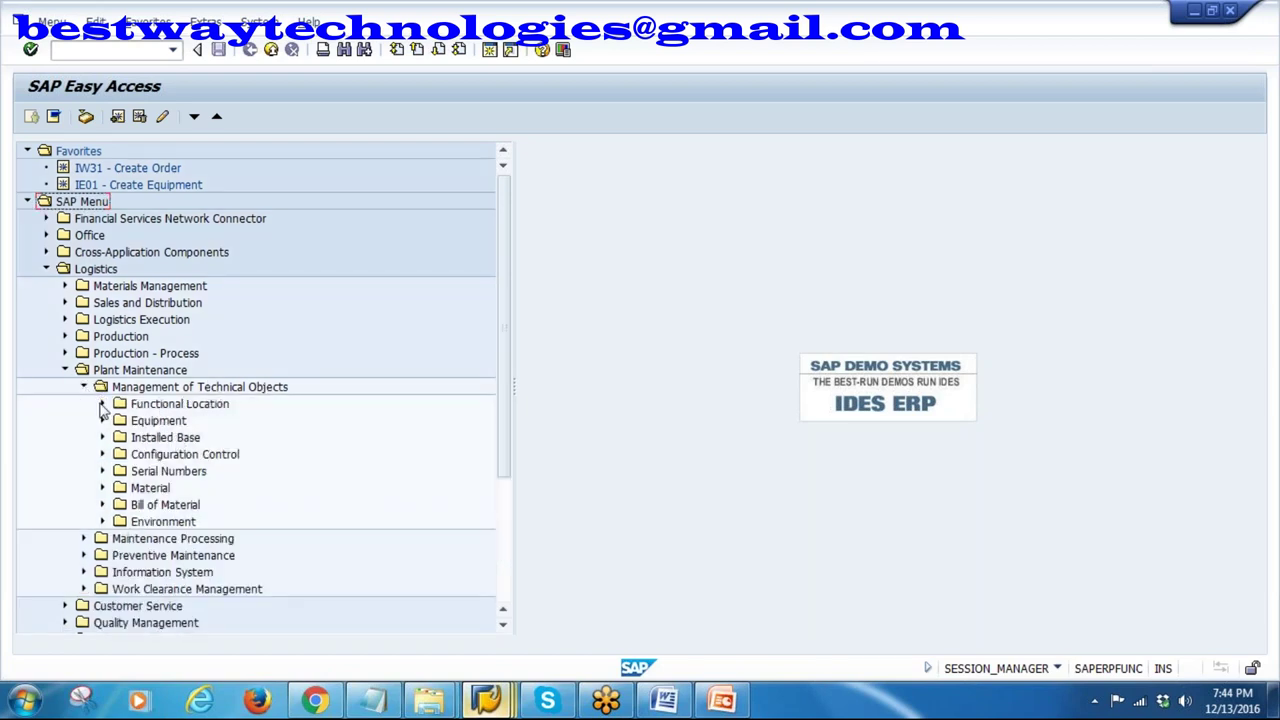
click(101, 404)
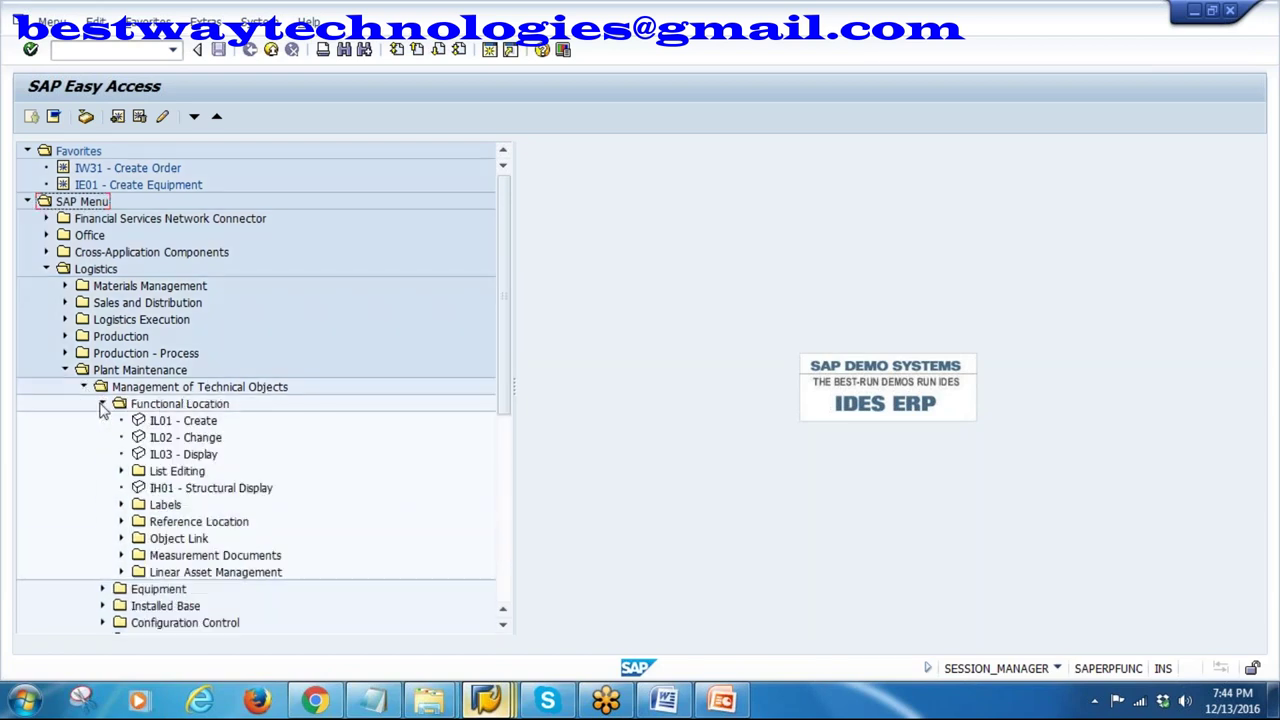
click(181, 425)
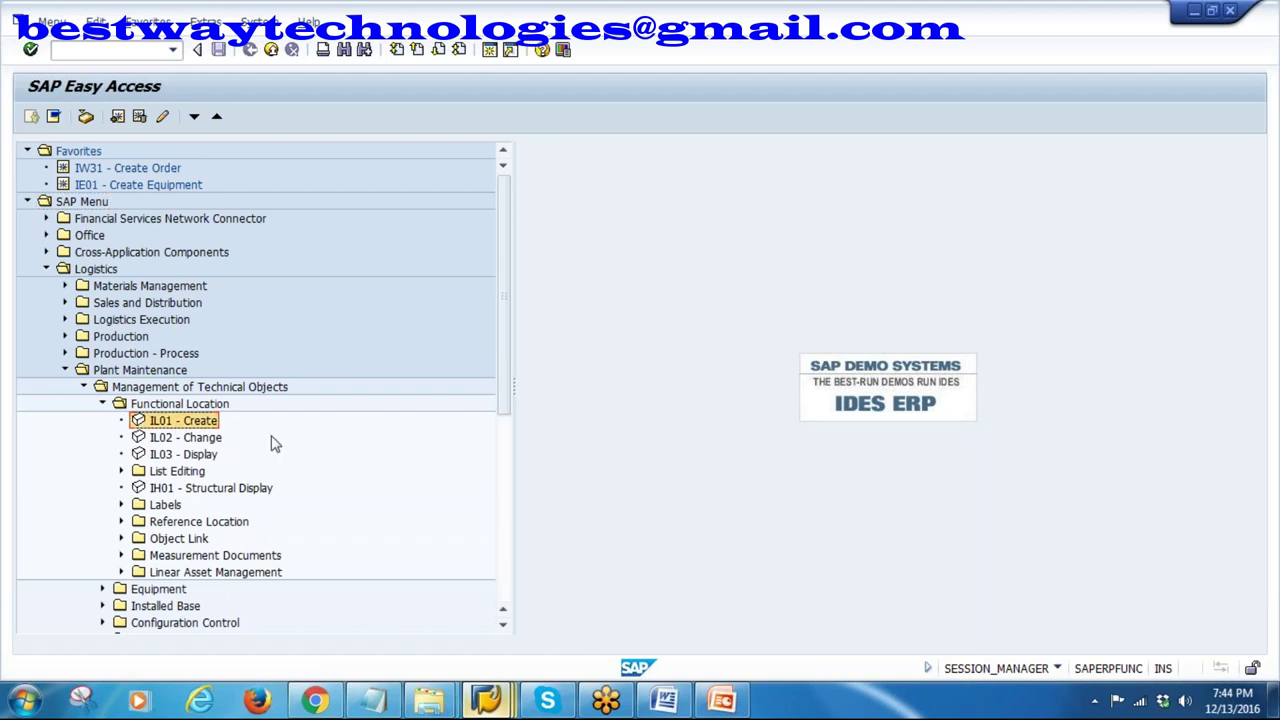
double_click(178, 424)
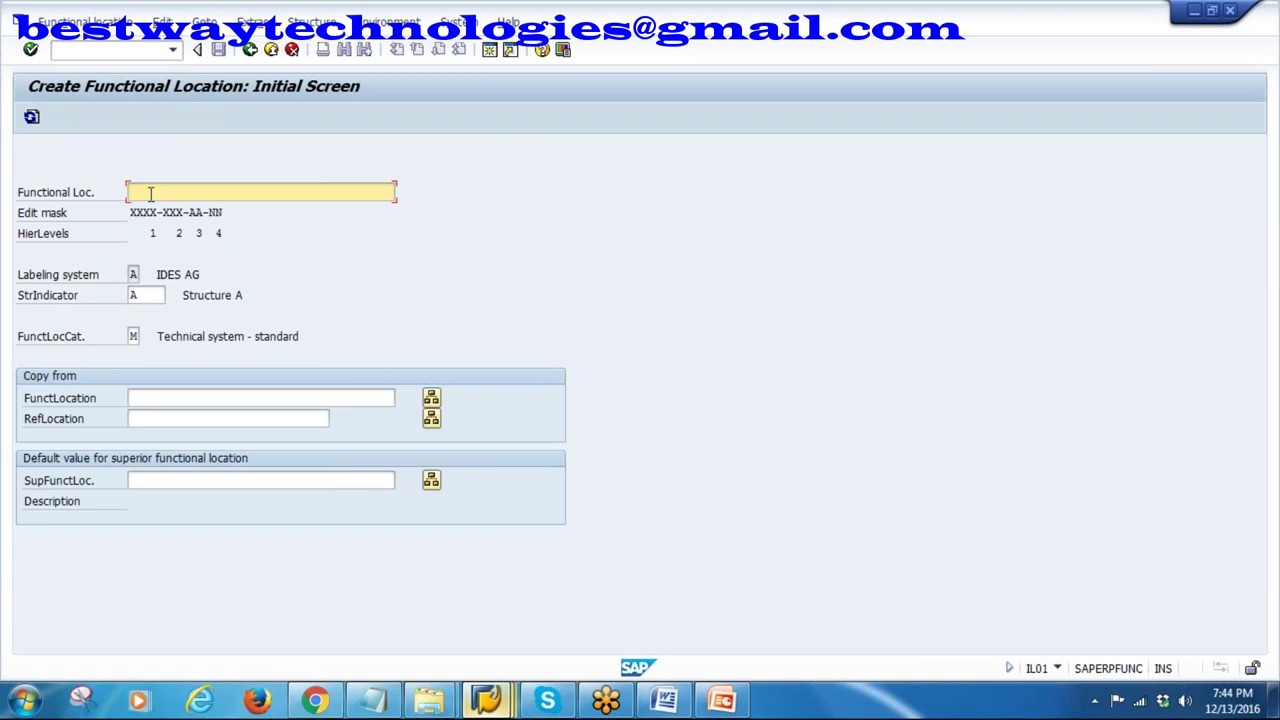
- Copy structure indicator TAU01 from the structure indicators overview and enter it as the structure indicator for the new functional location
click(142, 295)
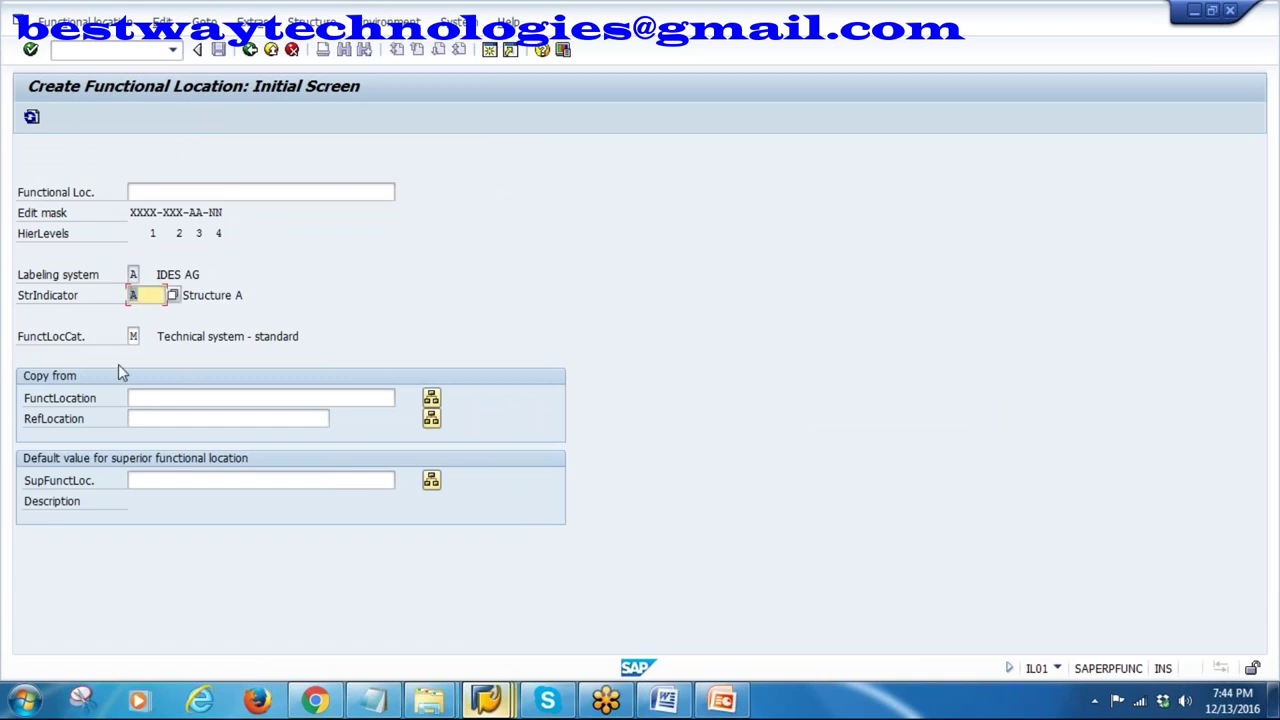
mouse_move(487, 700)
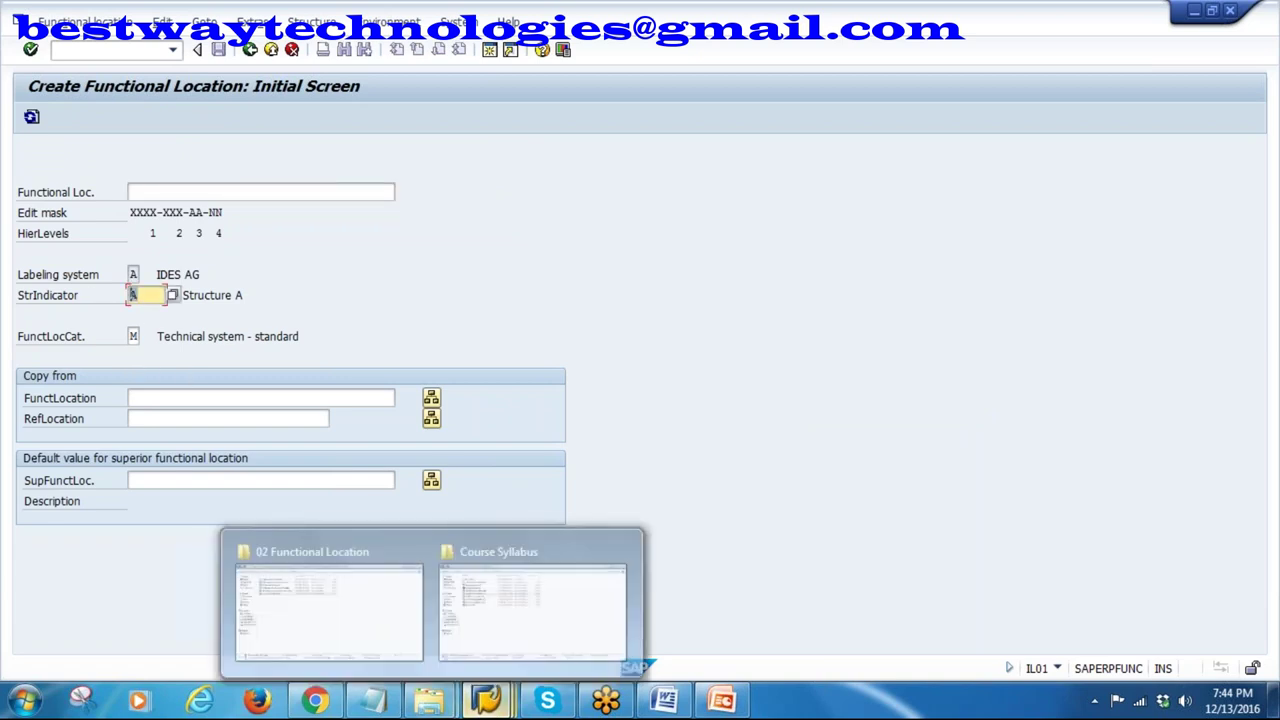
click(425, 600)
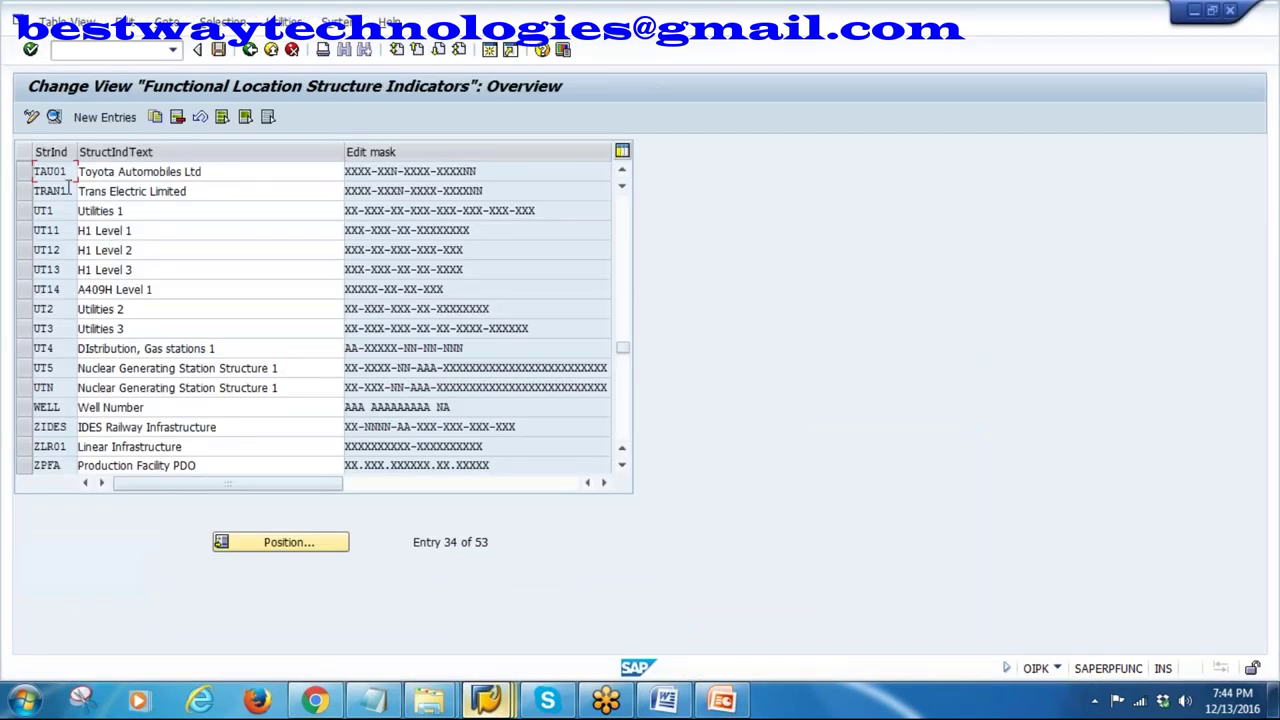
drag(215, 172, 19, 178)
key(ctrl+c)
click(148, 348)
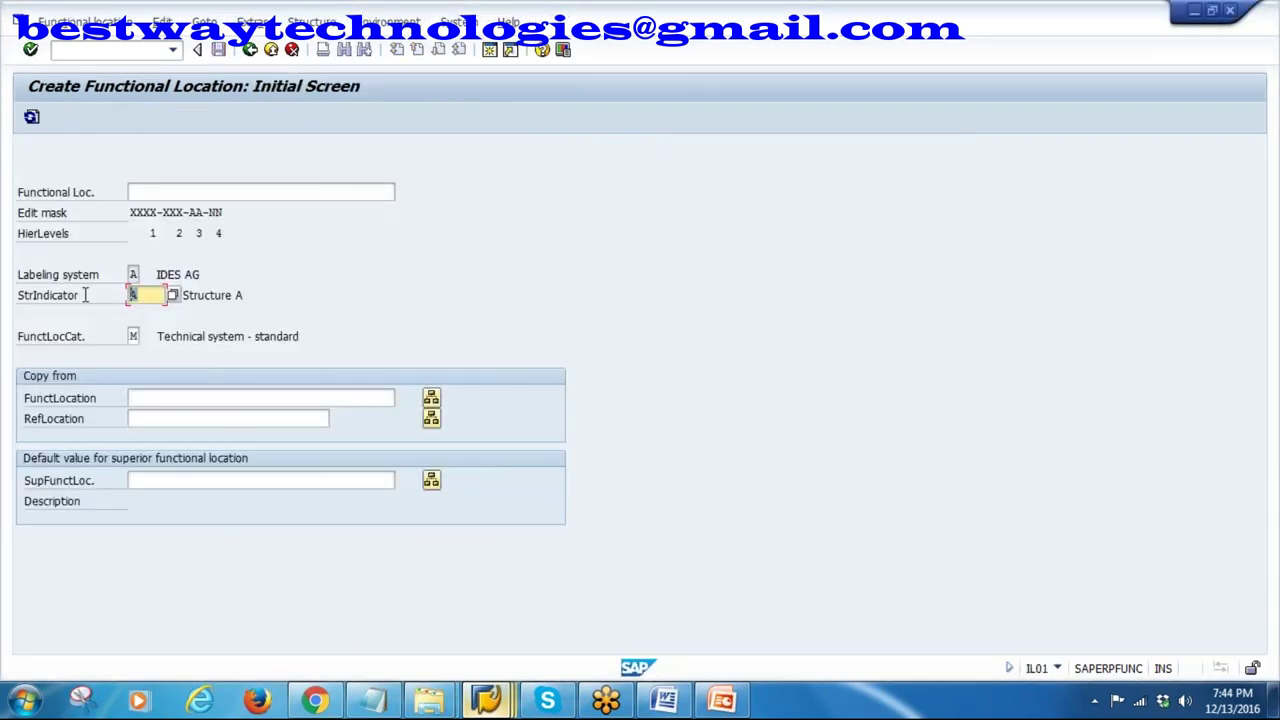
key(ctrl+v)
- Enter TAUT as the functional location, choose category M, Technical system - standard, and continue to its master data
click(142, 194)
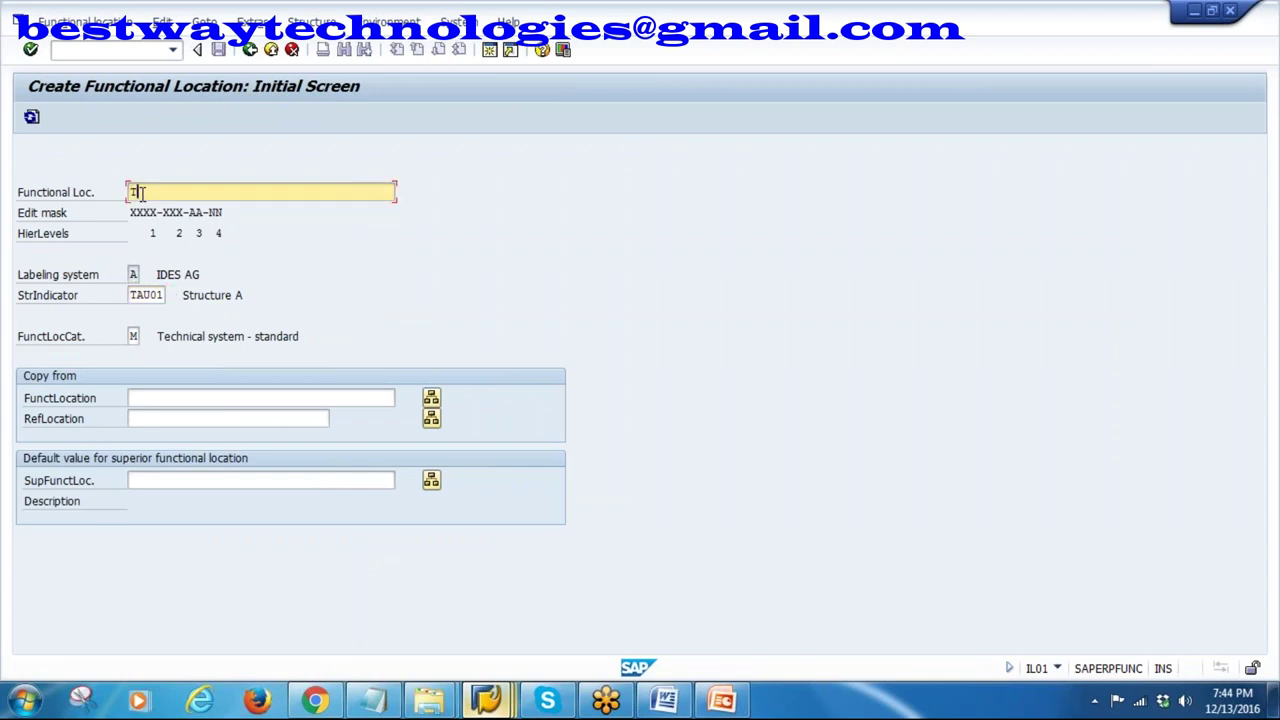
text(TAUIG)
drag(159, 194, 106, 195)
click(132, 336)
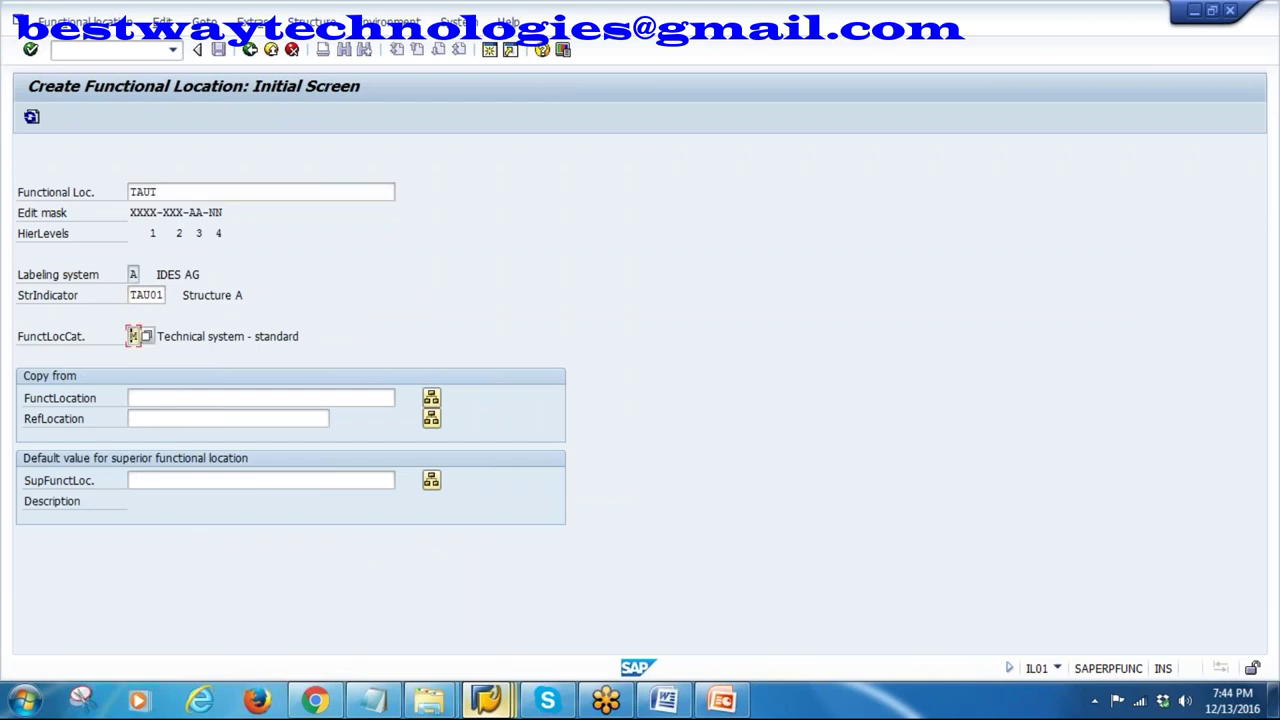
key(Return)
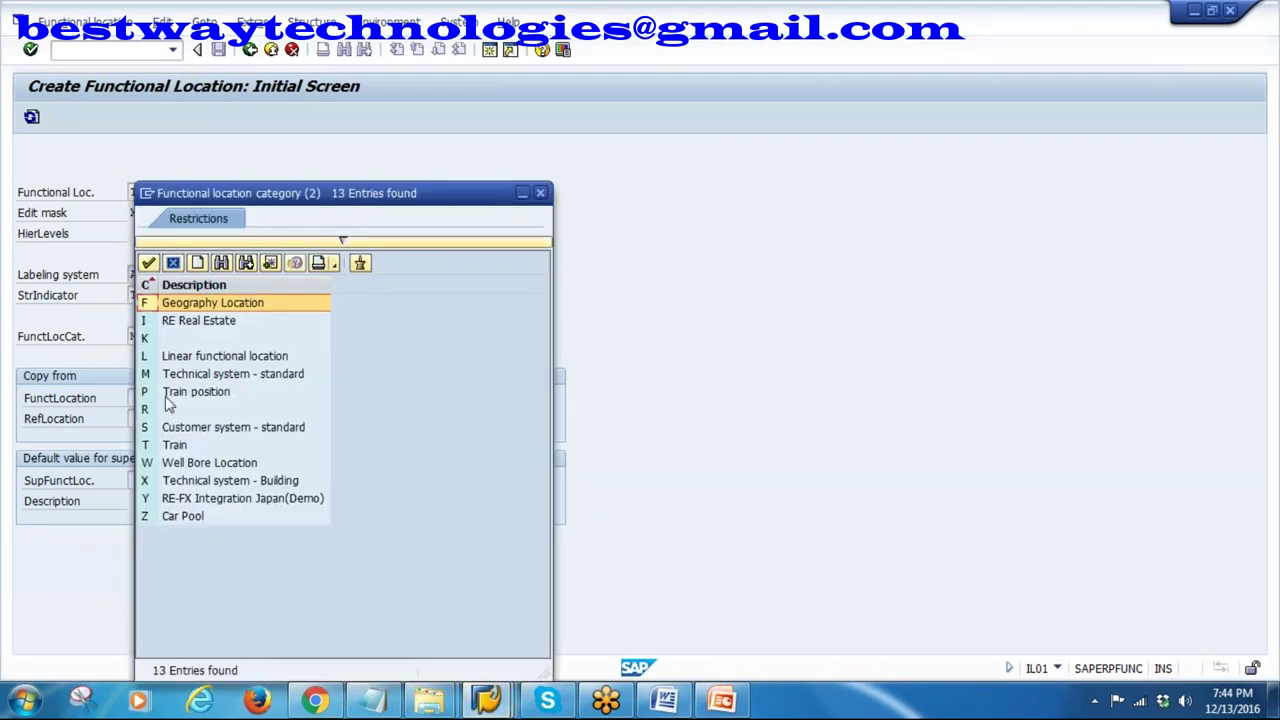
click(222, 378)
click(149, 262)
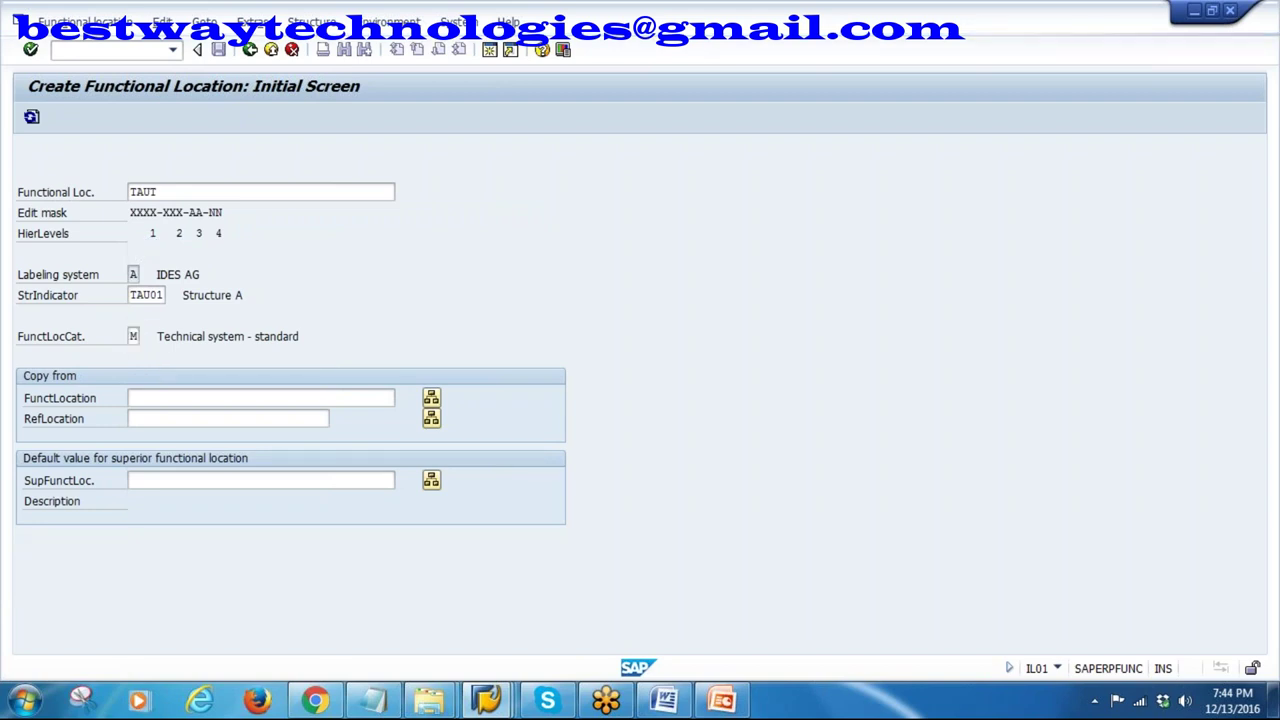
key(Return)
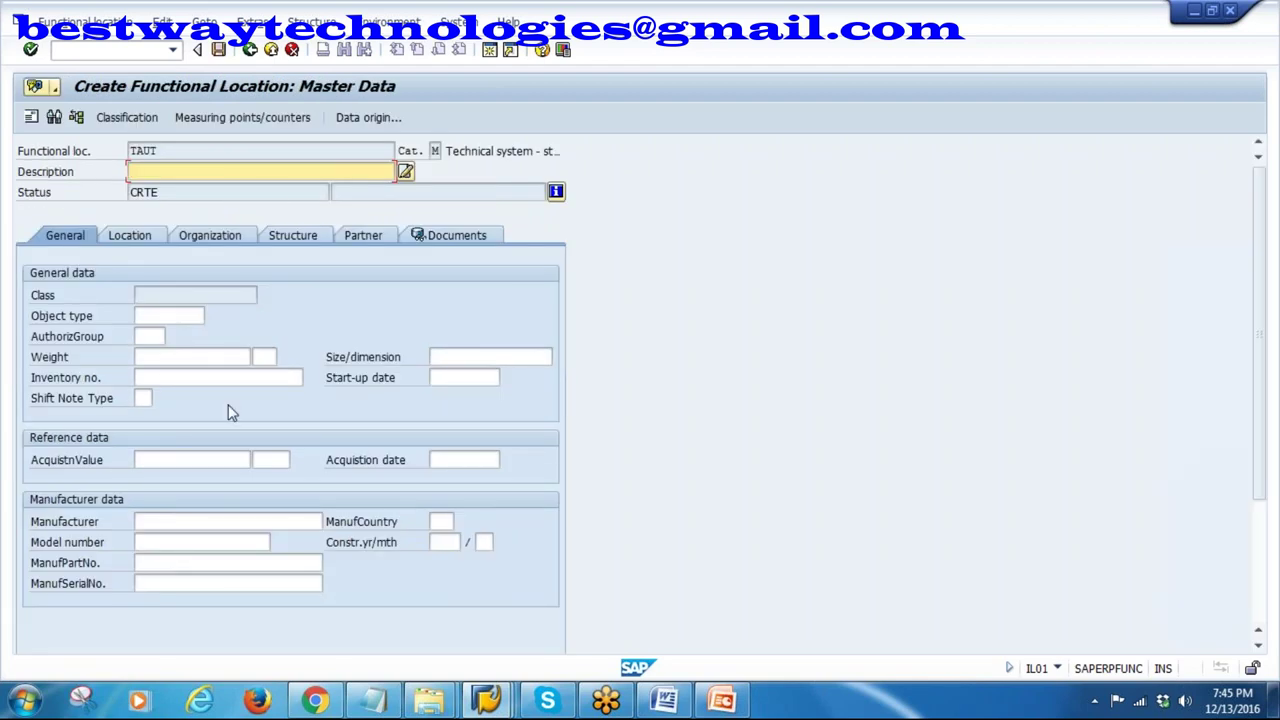
- Return to the initial screen without saving and try the functional location label TAUT1 against the edit mask
click(250, 50)
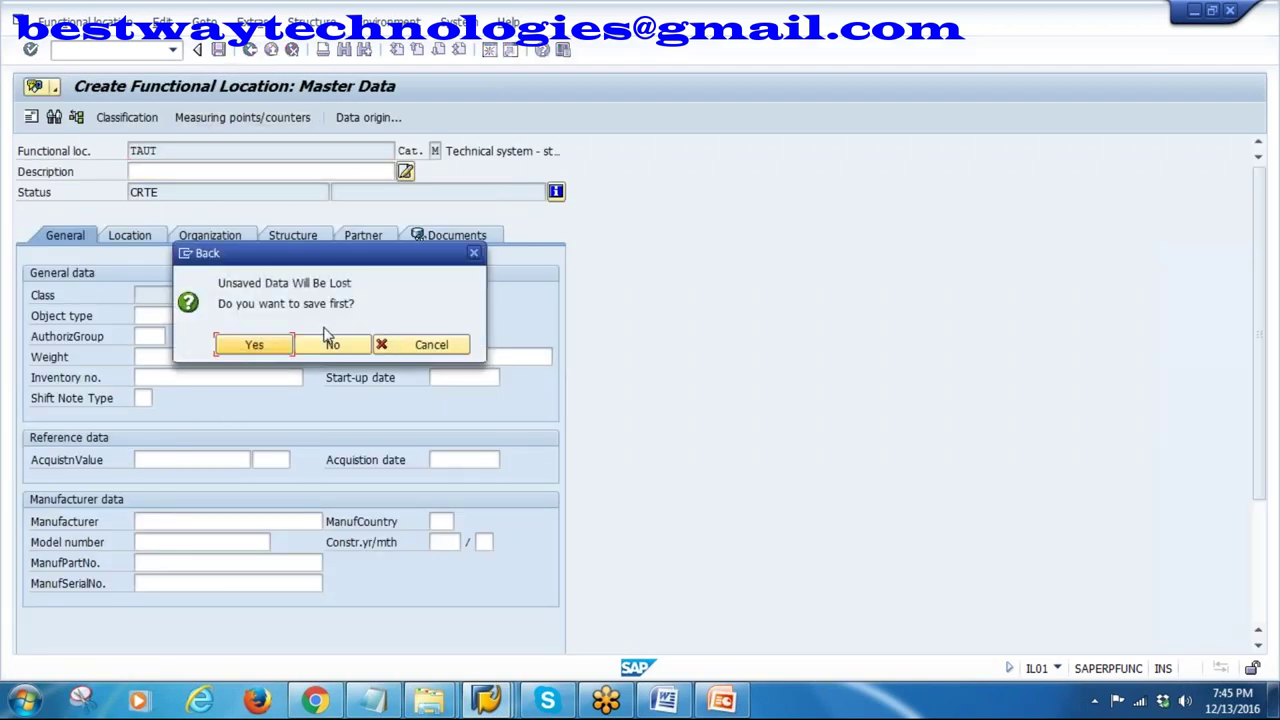
click(332, 344)
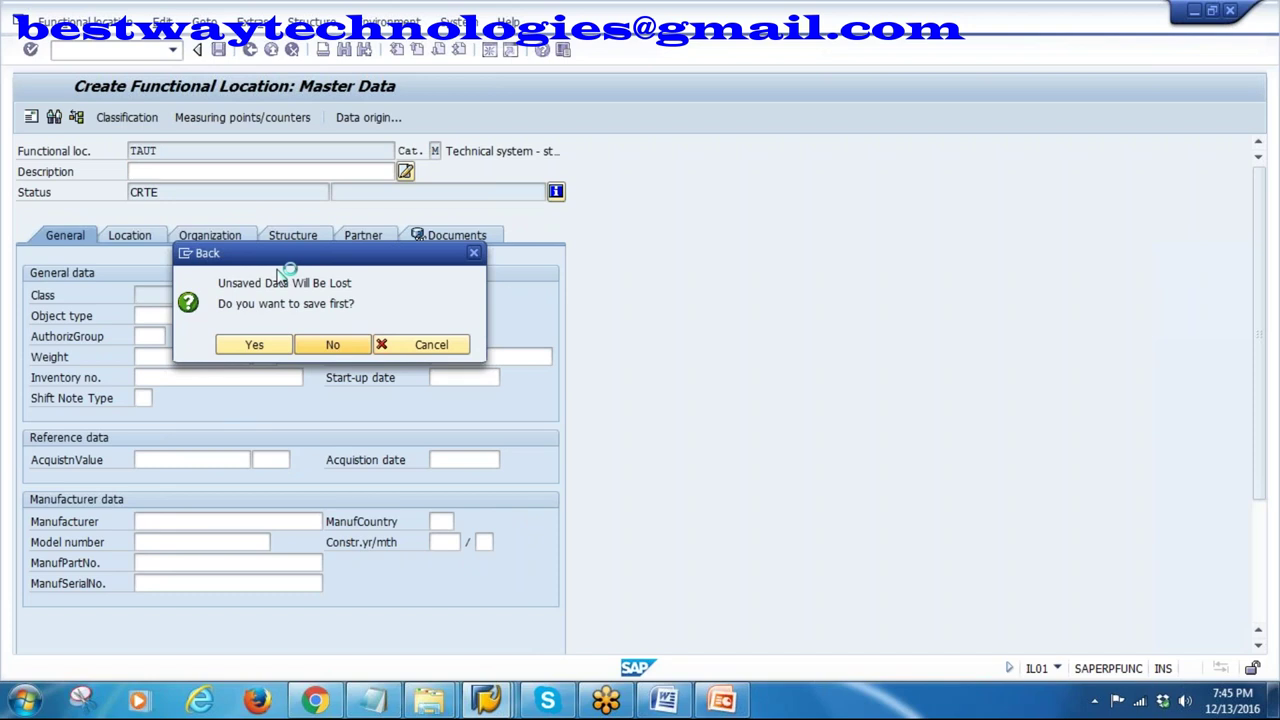
click(182, 196)
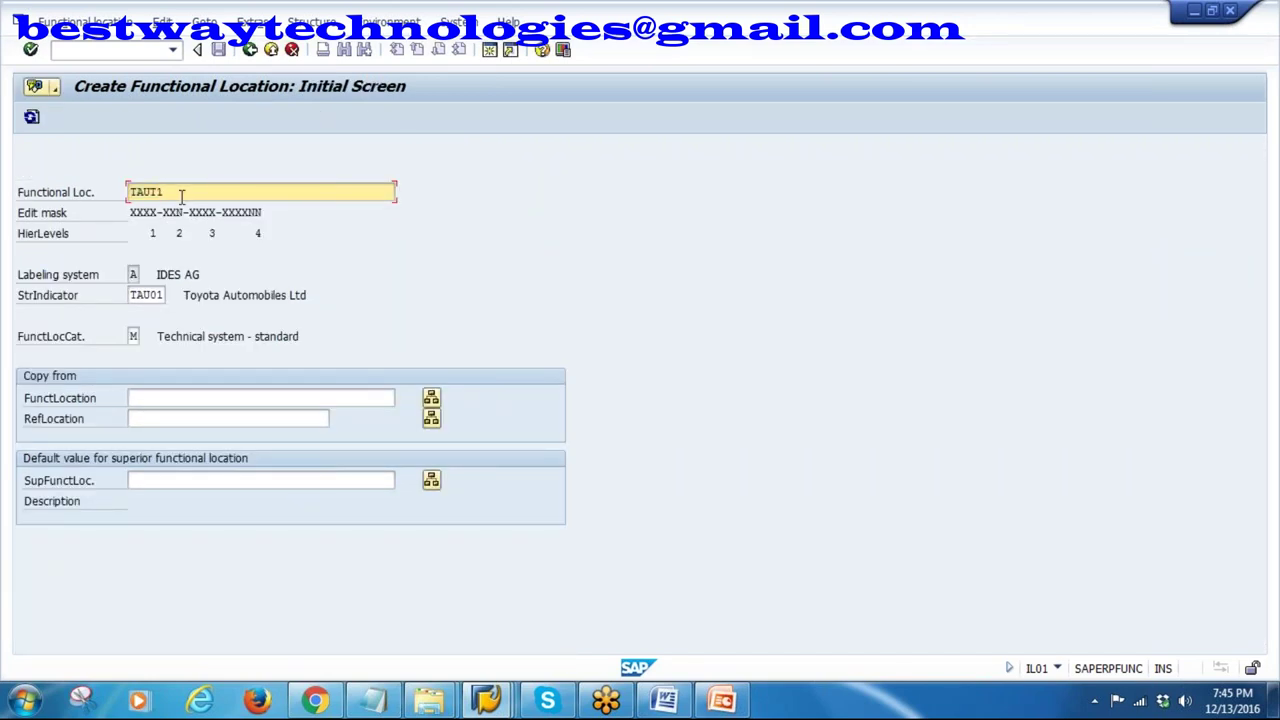
drag(166, 192, 87, 189)
drag(131, 213, 157, 213)
key(Return)
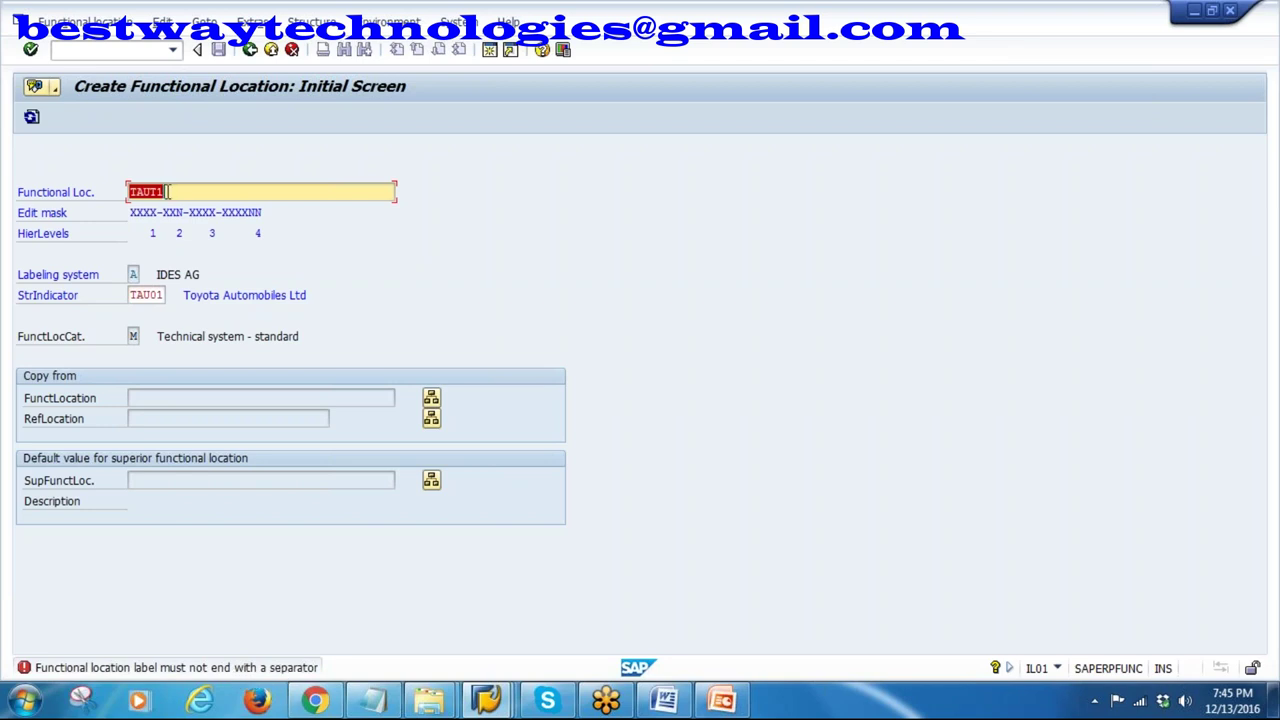
click(181, 191)
drag(158, 212, 122, 212)
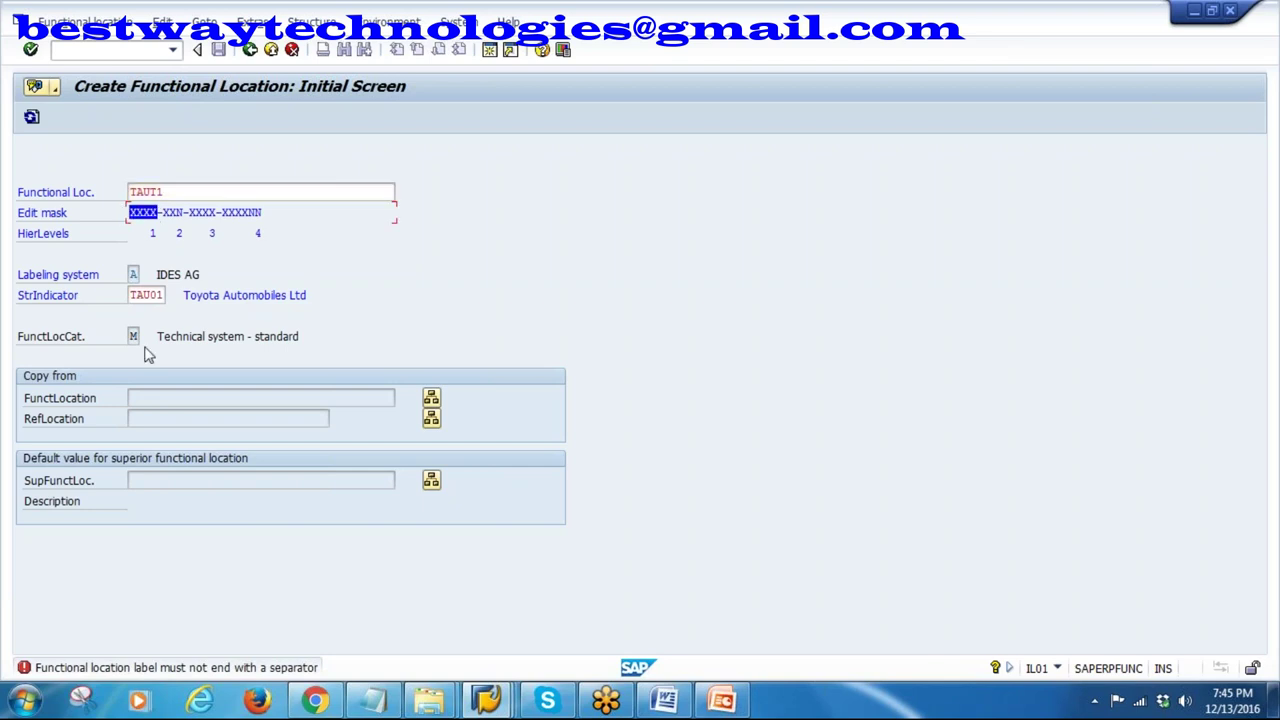
- Shorten the functional location label to TAUT and continue to its master data
click(189, 192)
key(BackSpace)
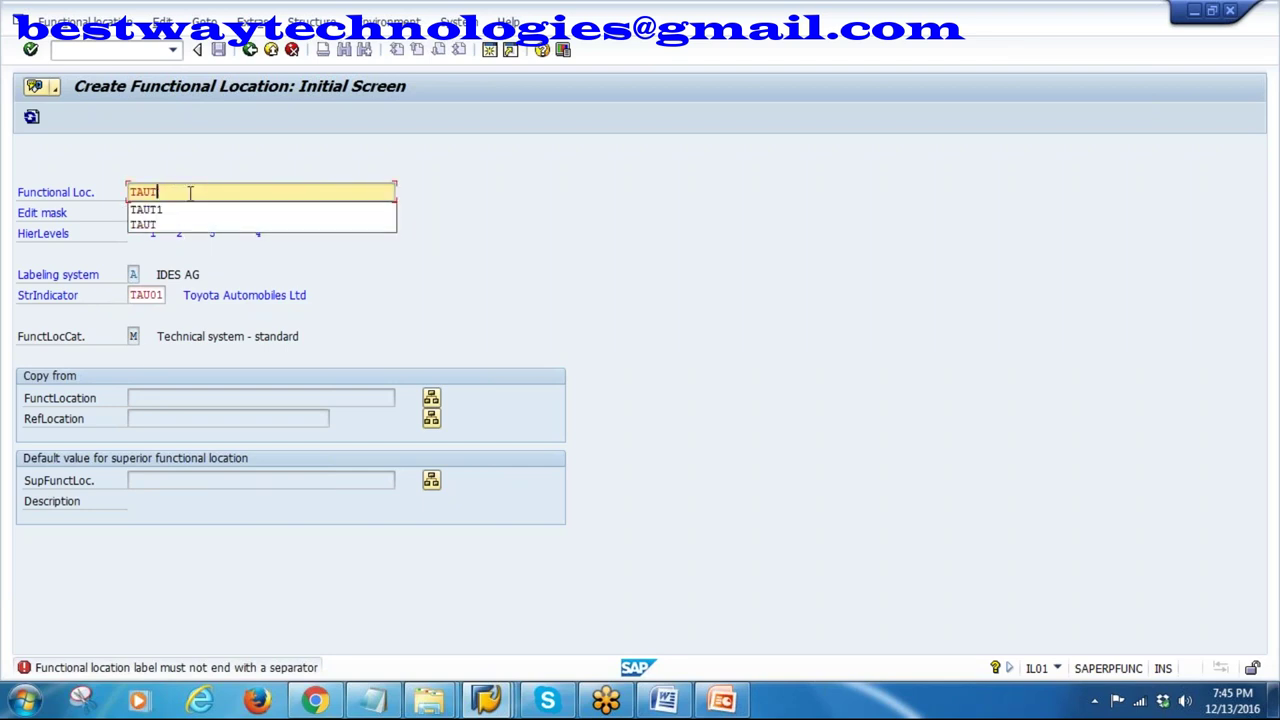
key(Return)
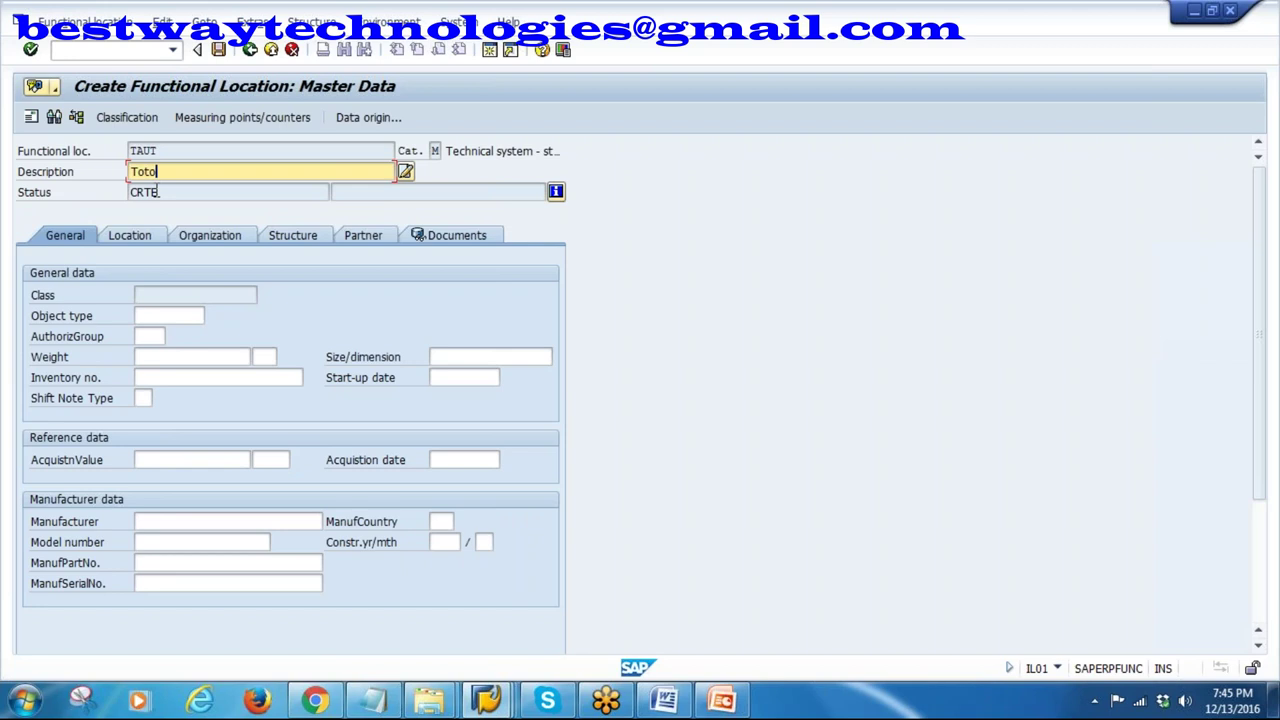
- Enter Toyota Automobiles Ltd. as the description of functional location TAUT
text(Toto)
key(BackSpace)
key(BackSpace)
text(yota Autom)
- Assign authorization group 3000, MAINTENANCE, in the general data of the functional location
click(171, 315)
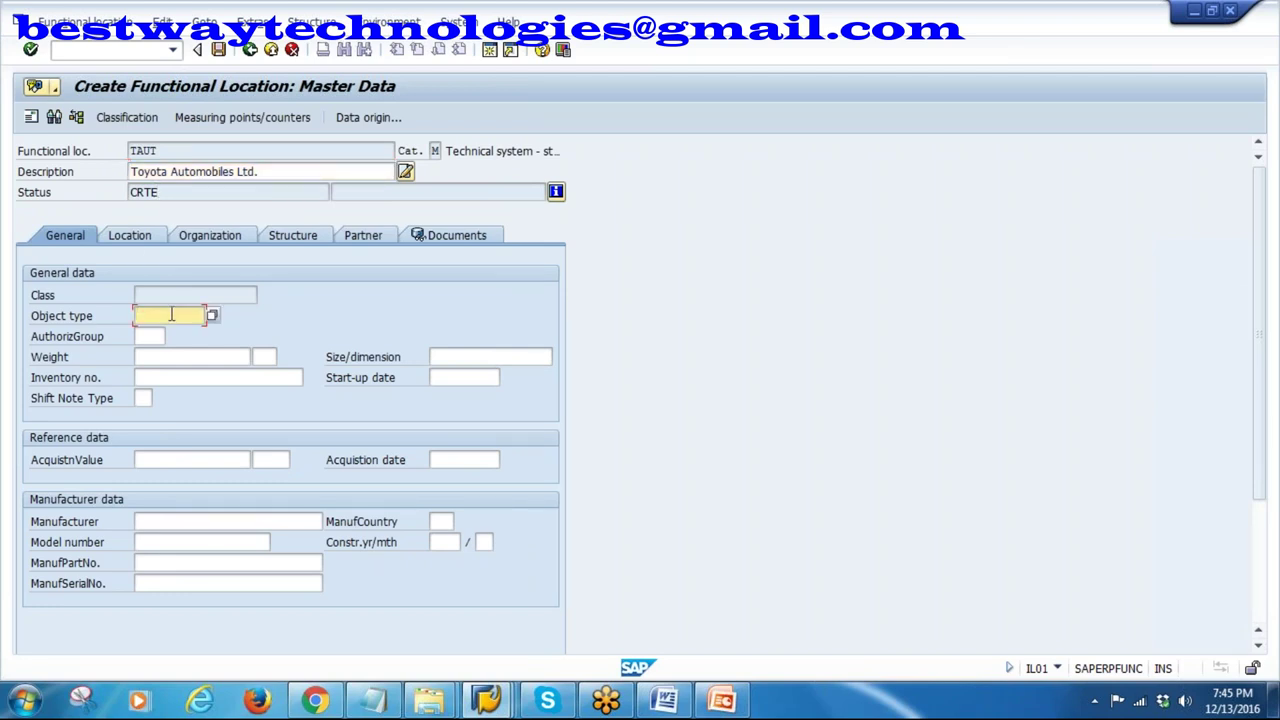
click(155, 337)
click(174, 338)
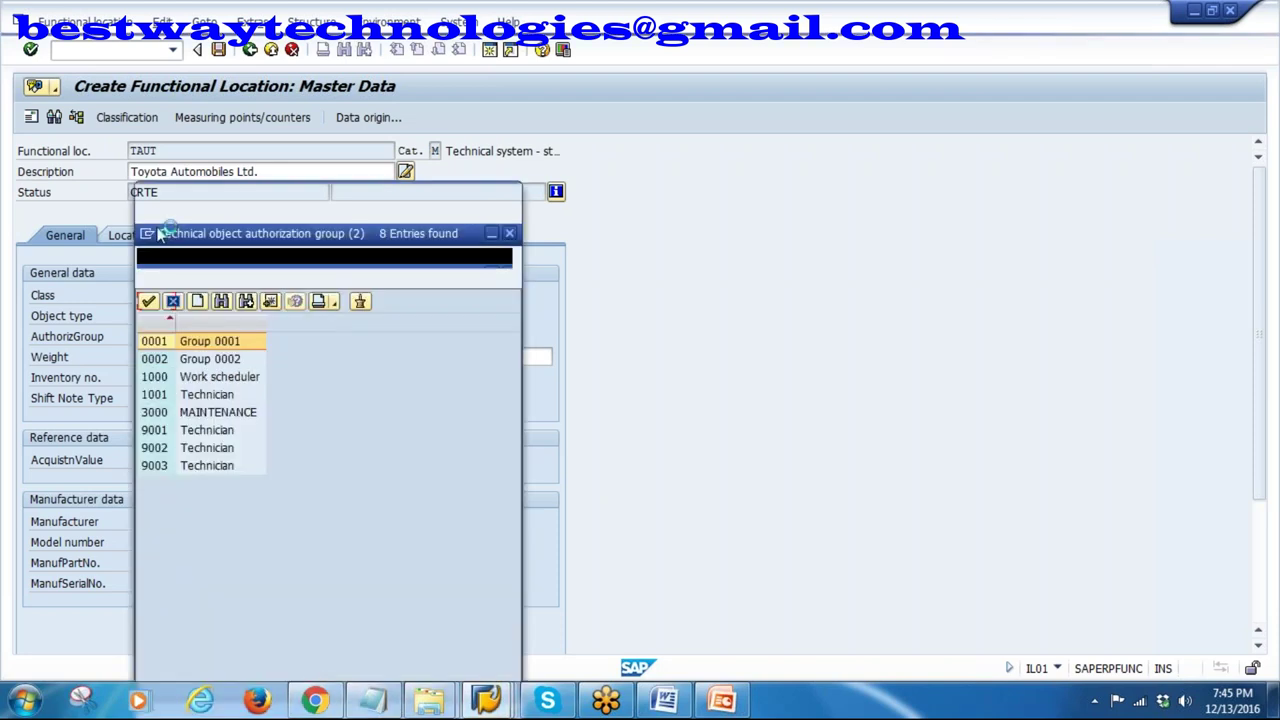
click(191, 374)
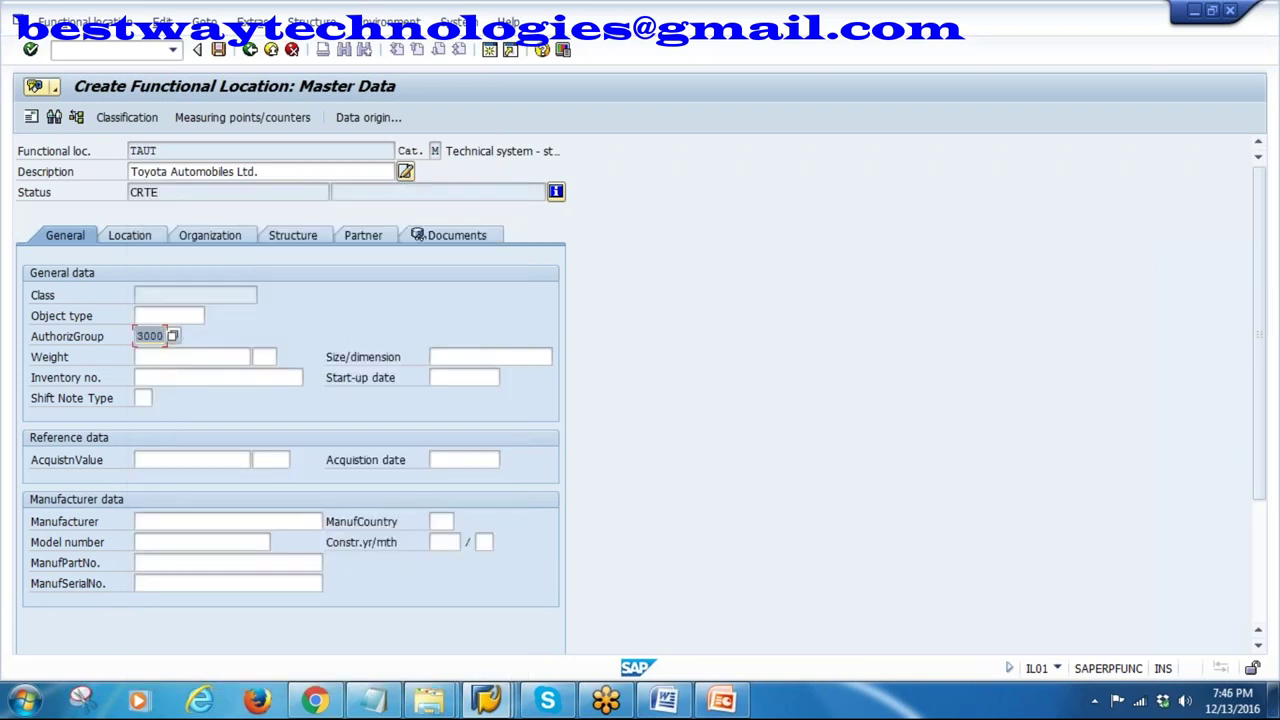
- Set the functional location's start-up date to 13.12.2016 in the general data and validate the entries
click(188, 460)
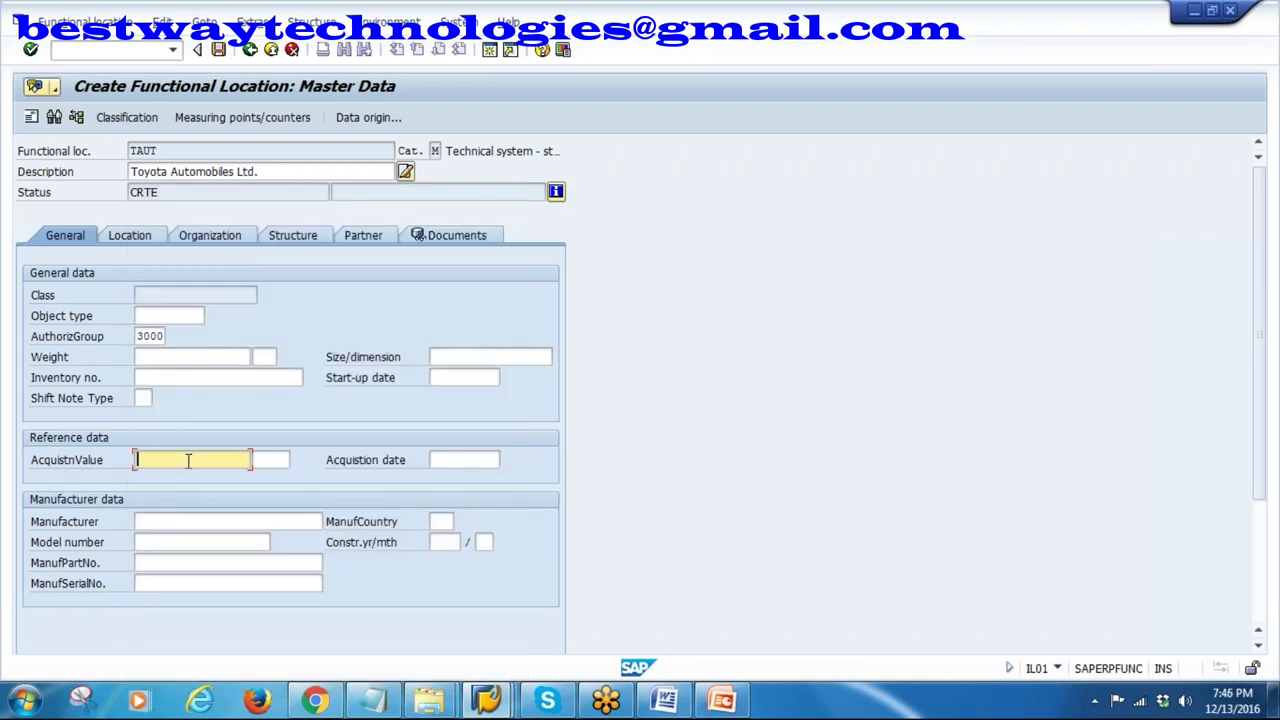
click(236, 522)
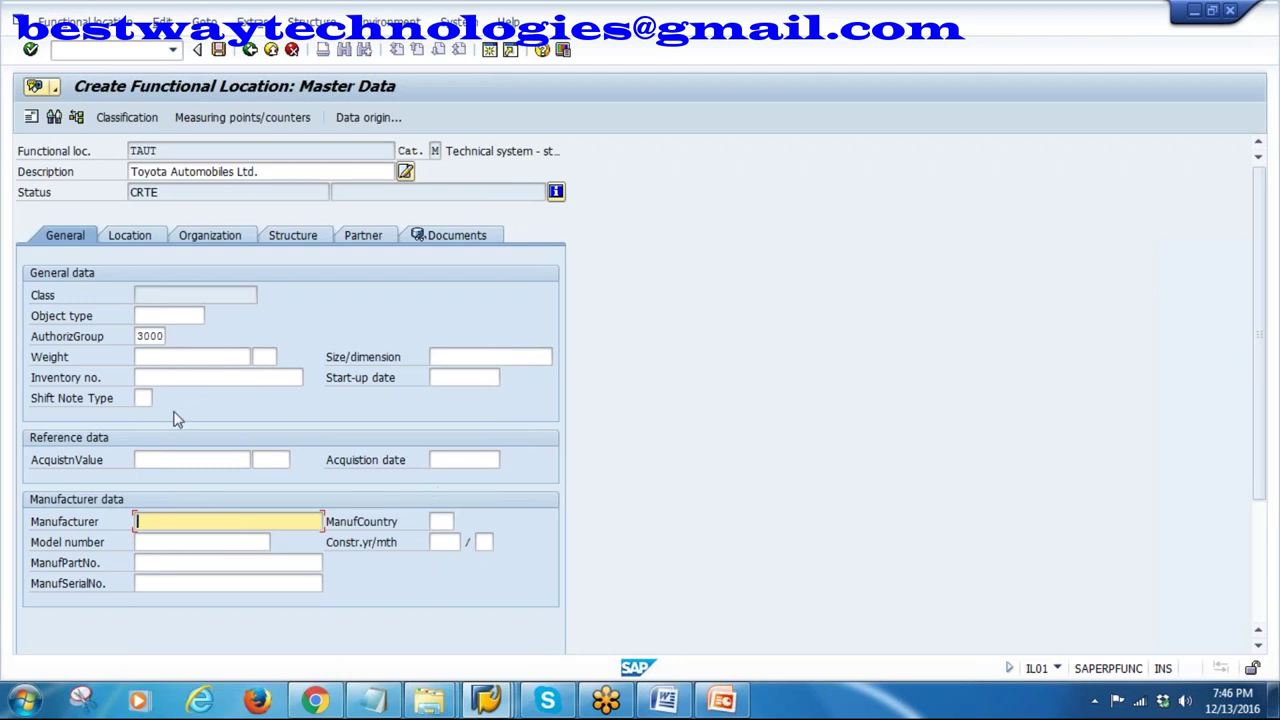
drag(163, 148, 131, 149)
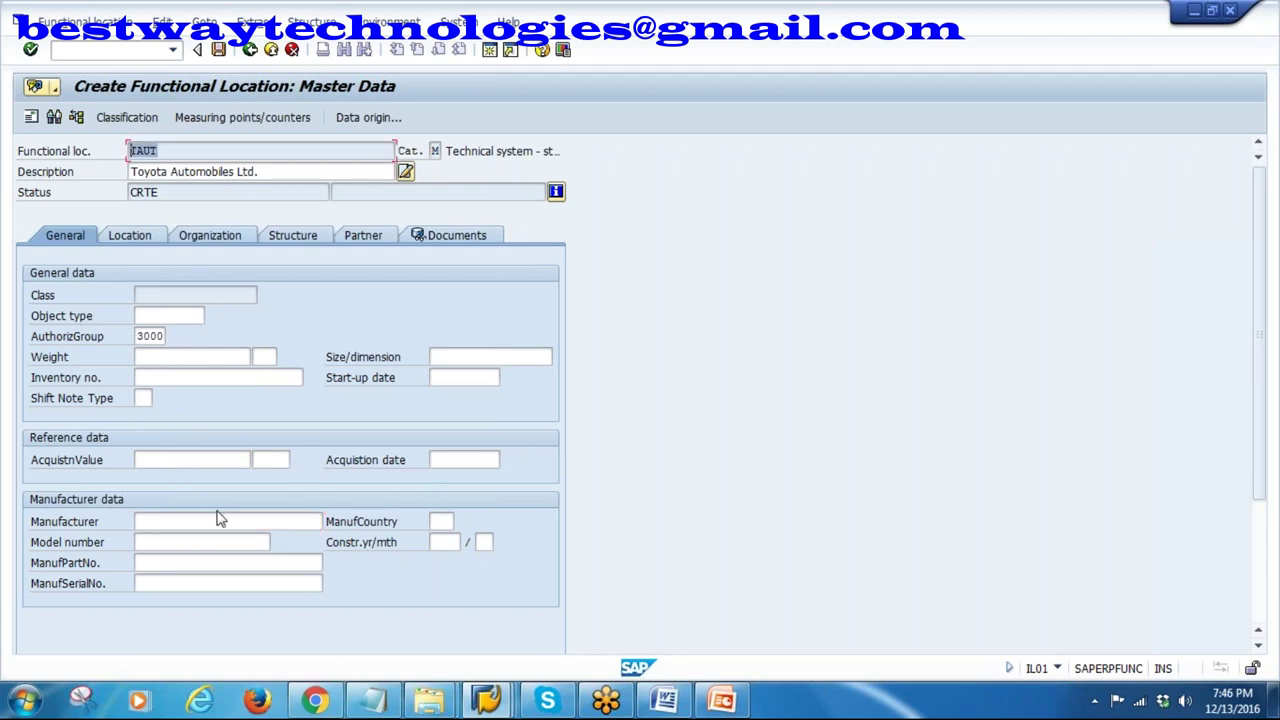
click(452, 377)
text(13.12)
text(.2016)
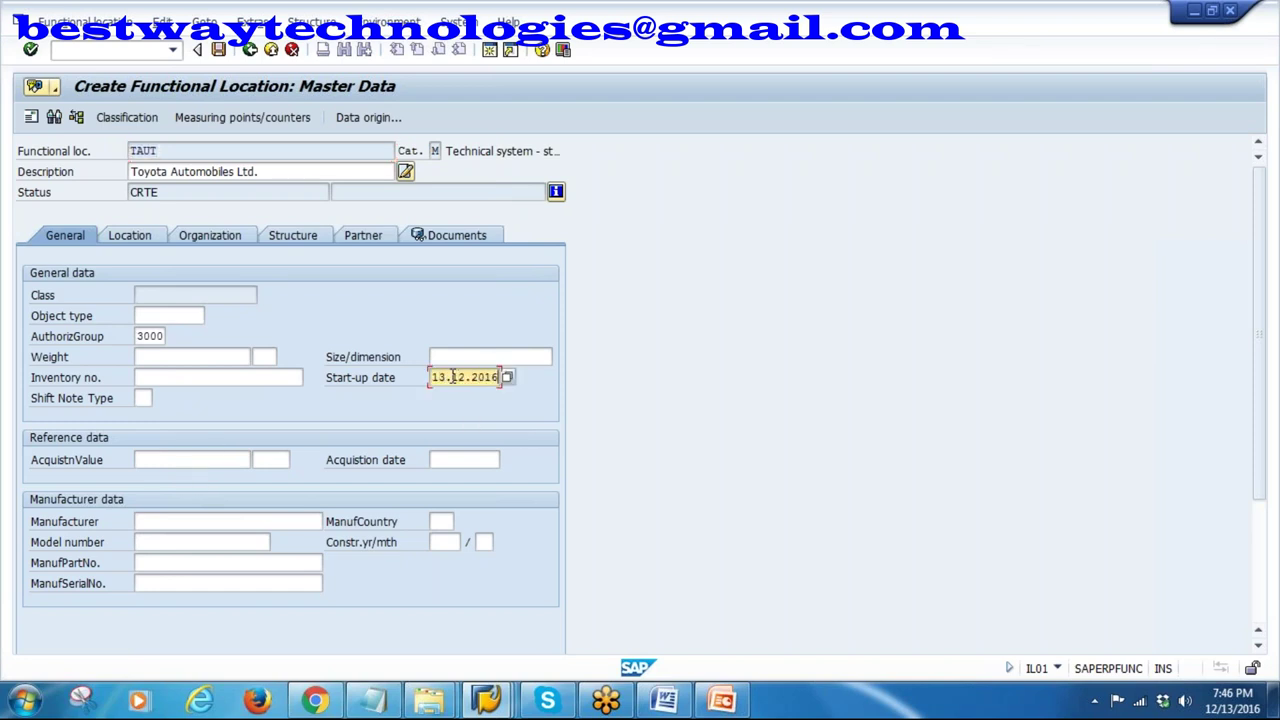
key(Return)
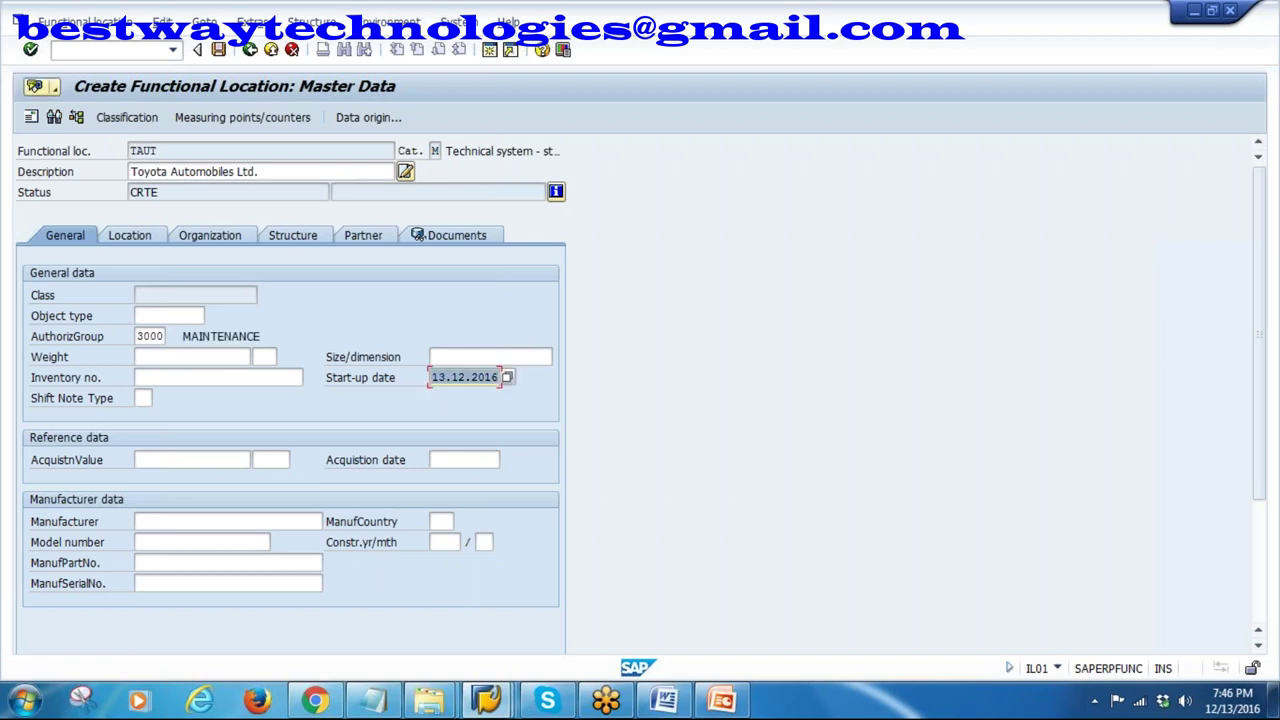
- In the location data, enter maintenance plant 1000 and choose location 6, Hyderabad
click(132, 238)
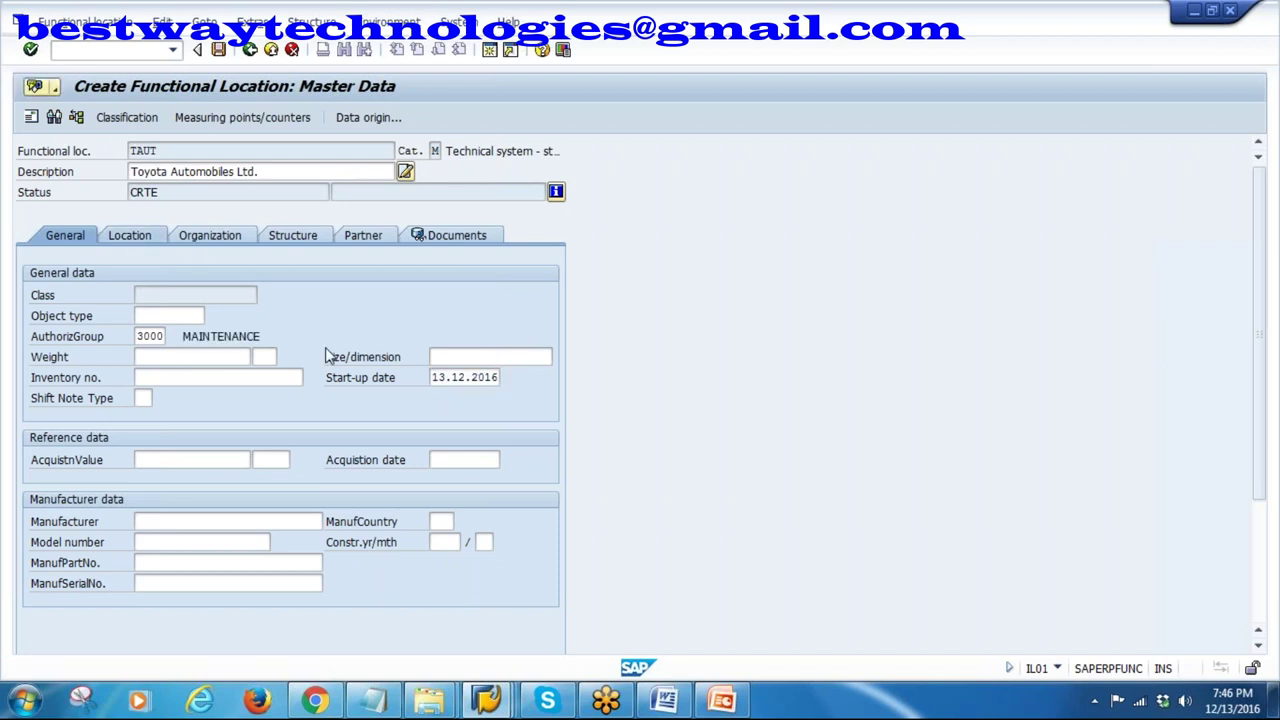
click(157, 296)
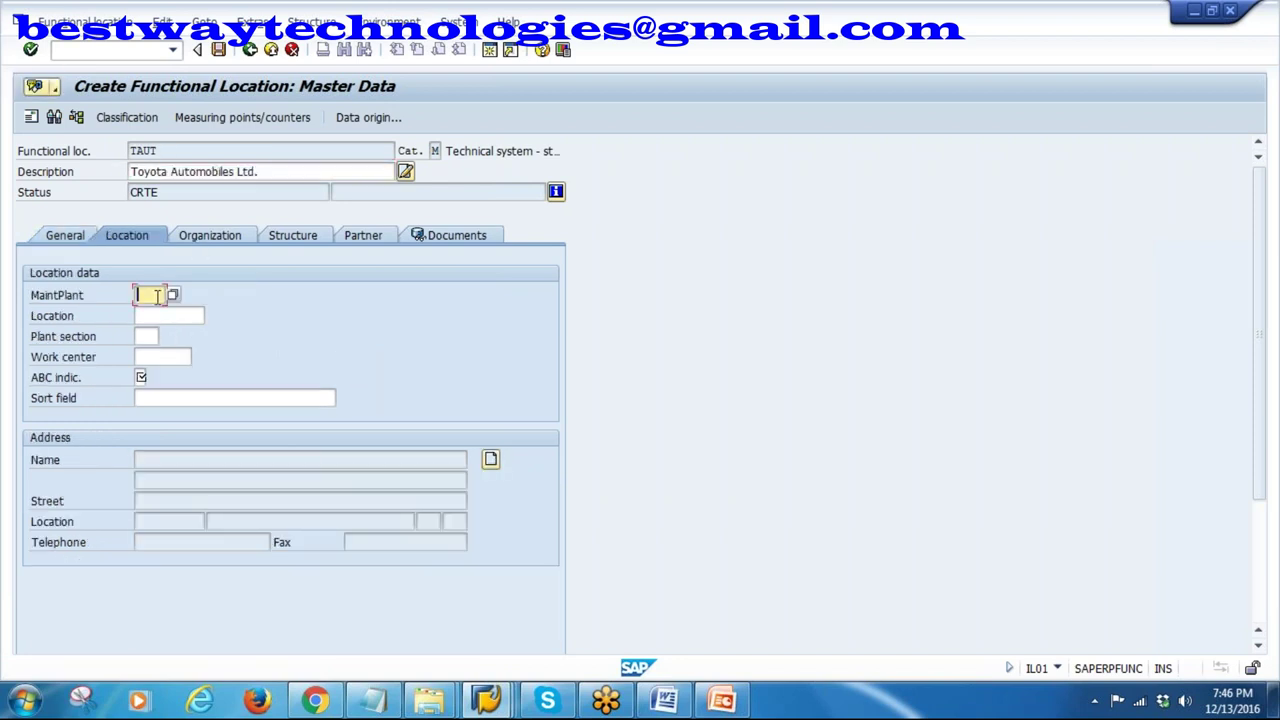
text(1000)
click(172, 318)
click(211, 315)
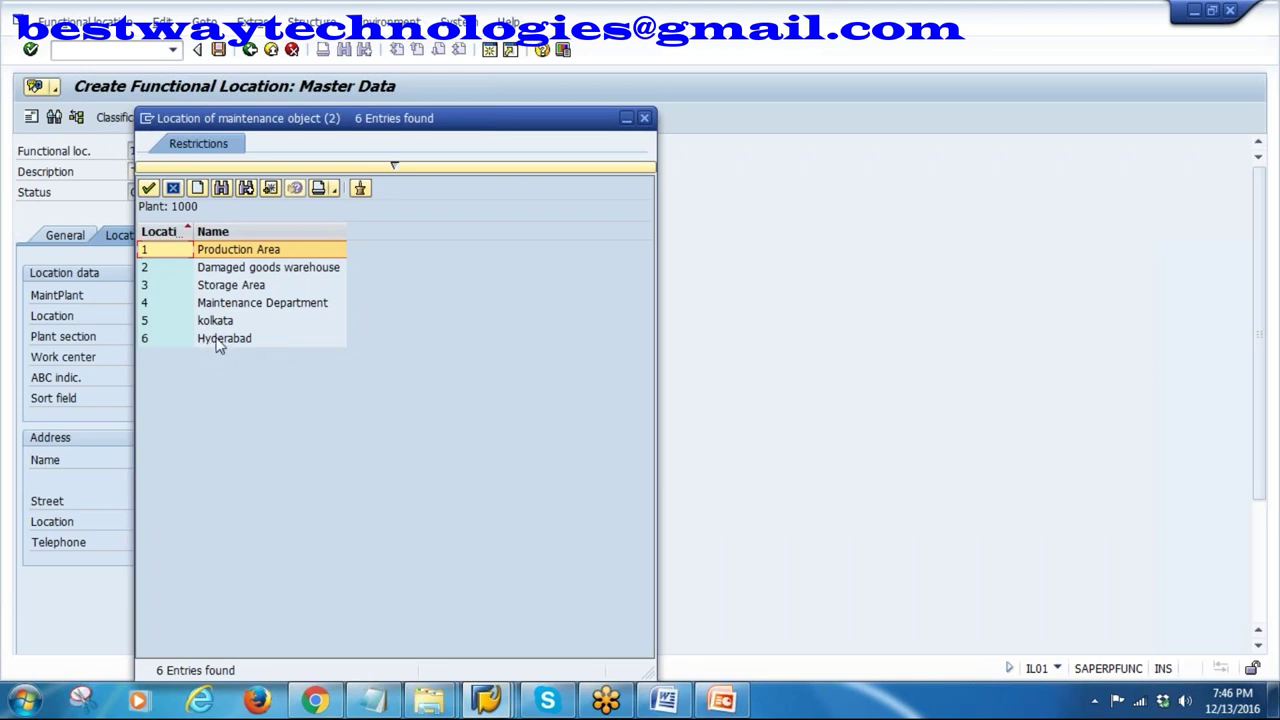
double_click(215, 339)
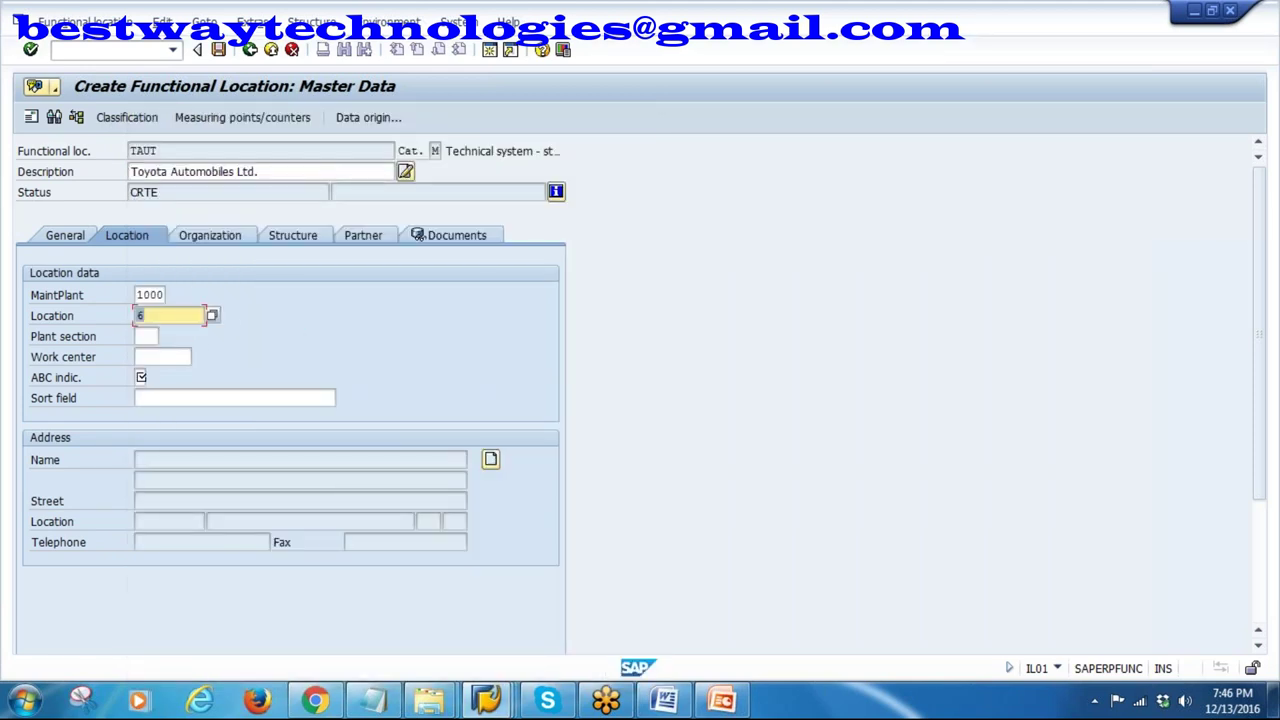
- Set the ABC indicator to 4, No Effect, and validate the location data
click(165, 357)
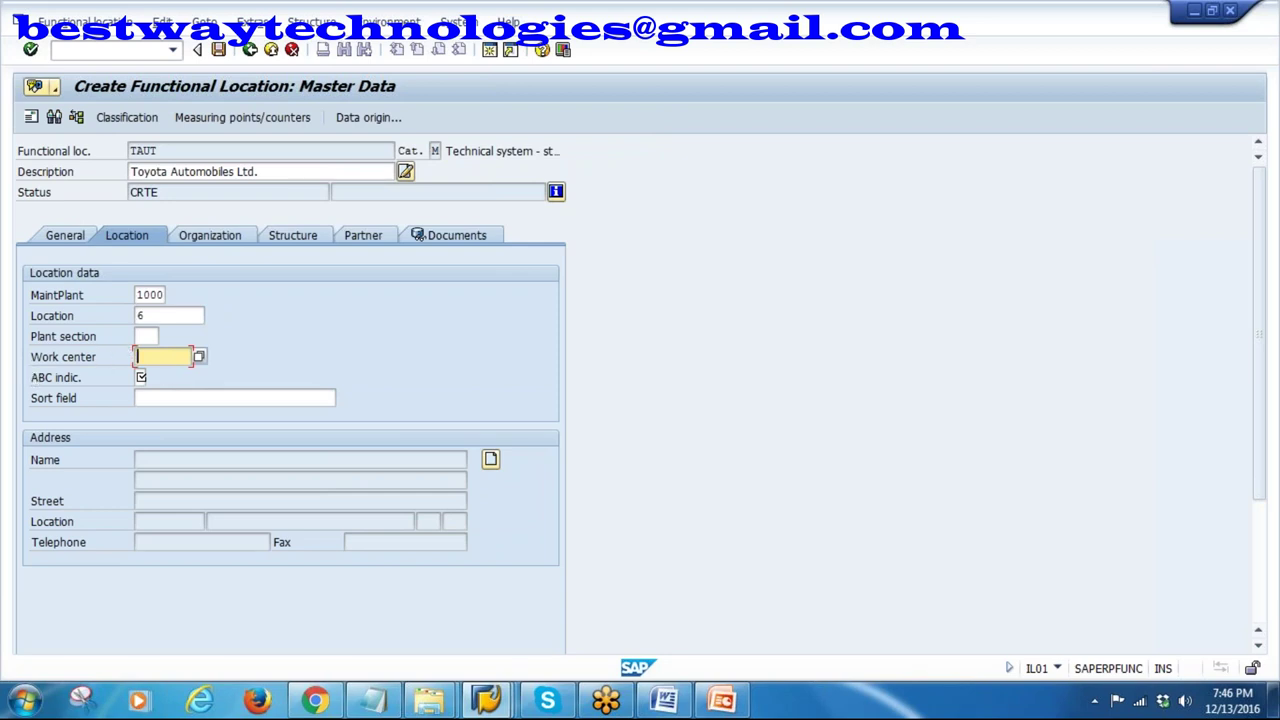
key(Tab)
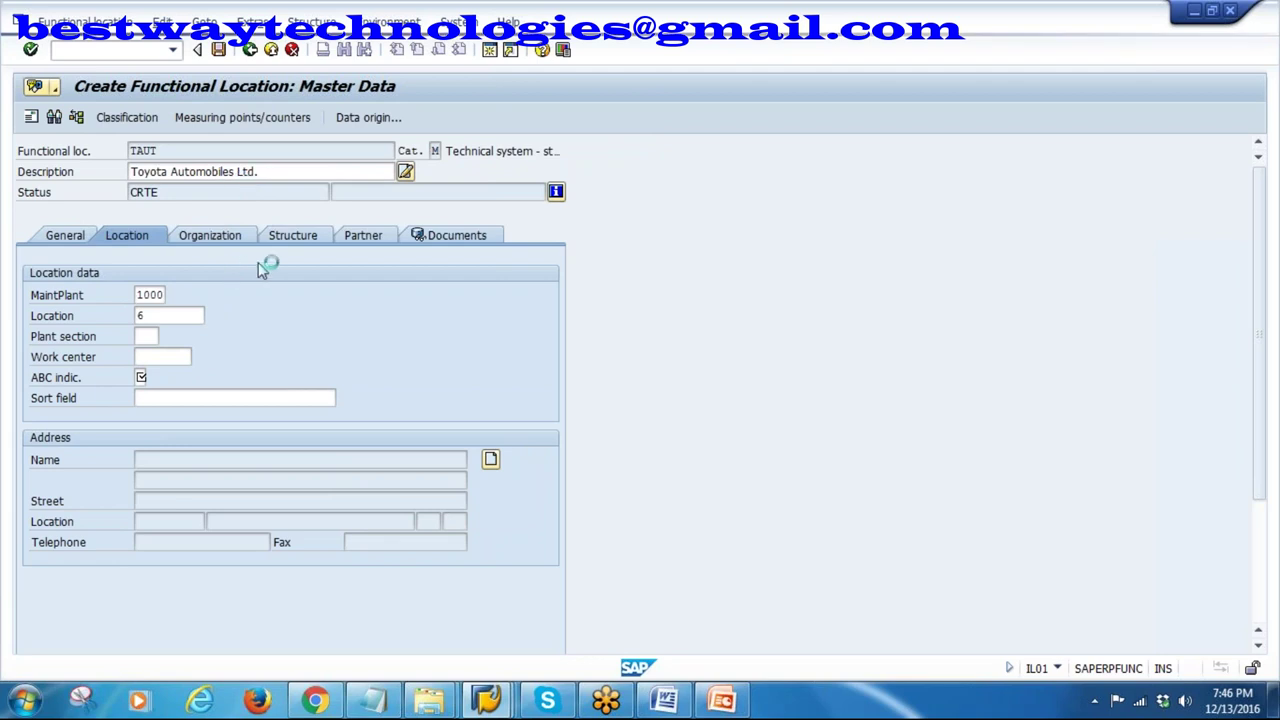
key(F4)
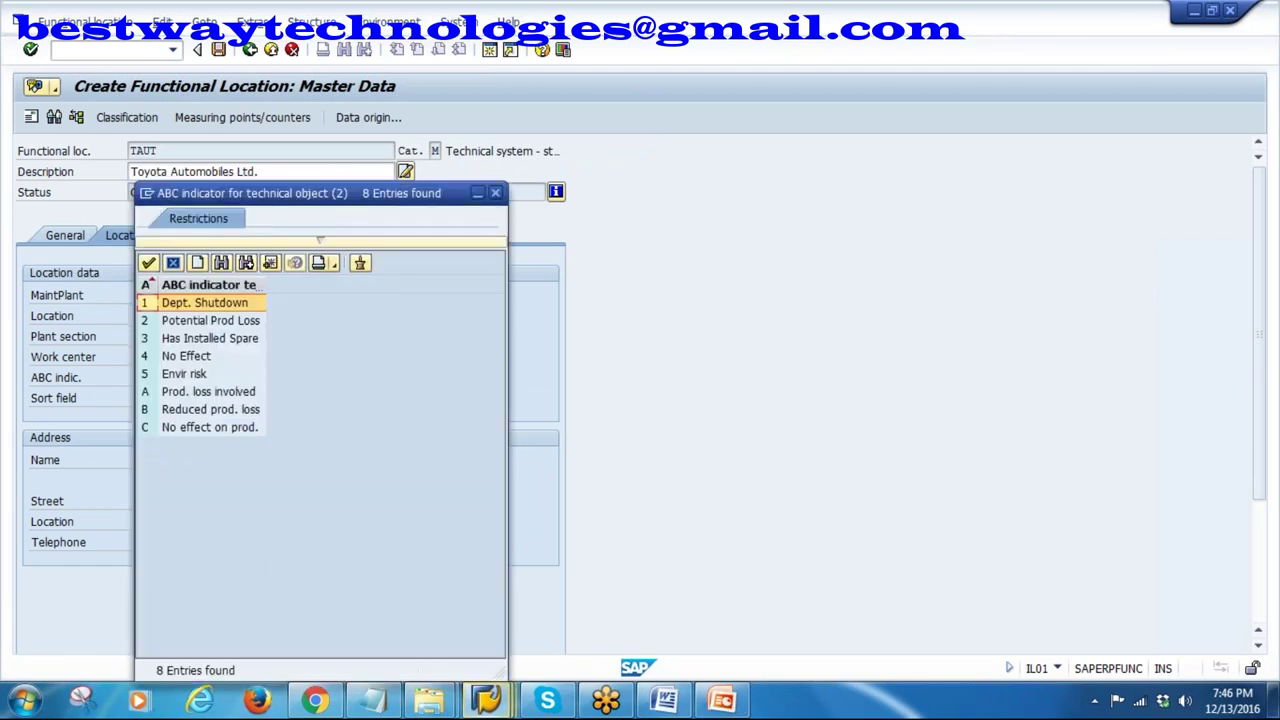
click(183, 357)
key(Return)
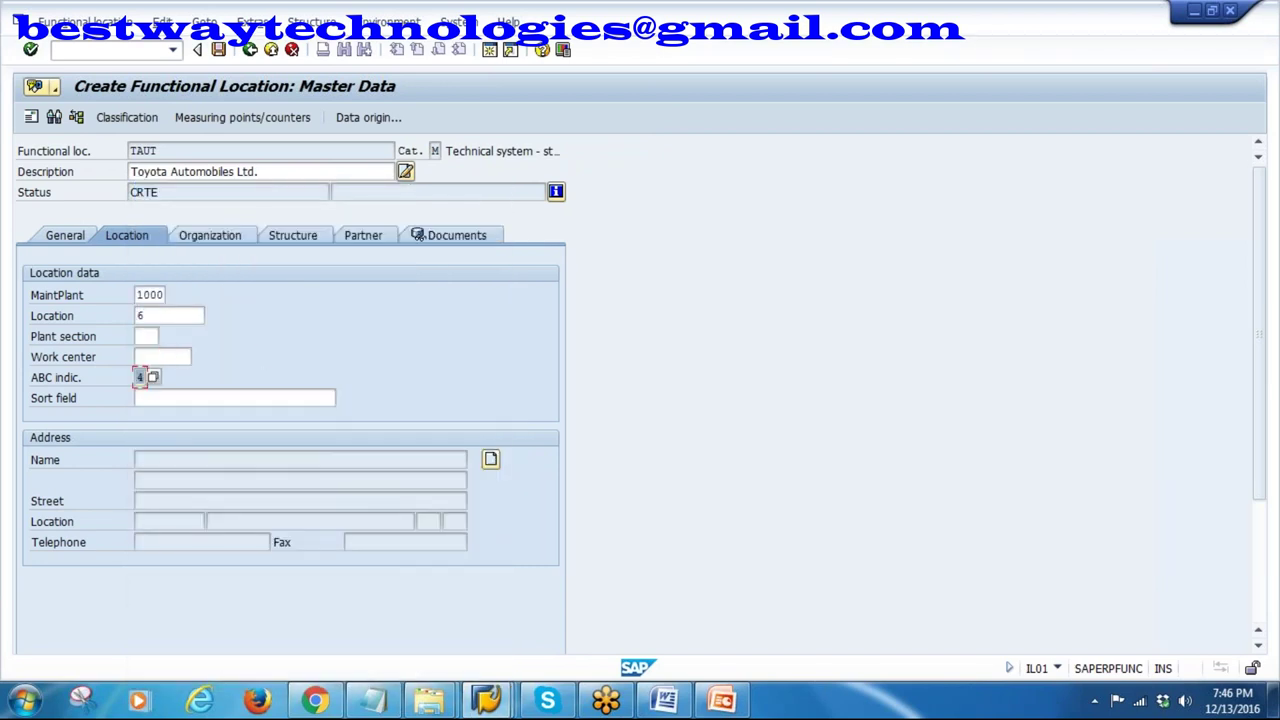
key(Return)
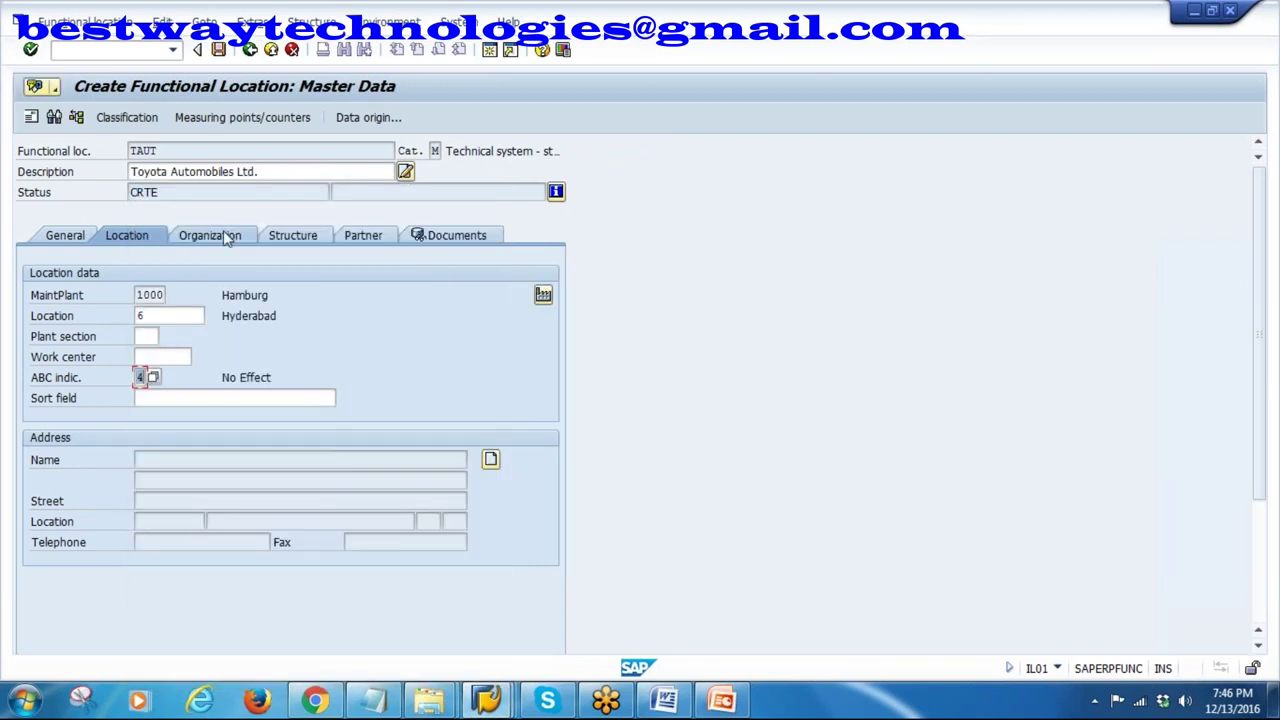
- In the functional location's organization data, assign business area 3000, Automotive
key(ctrl+Page_Down)
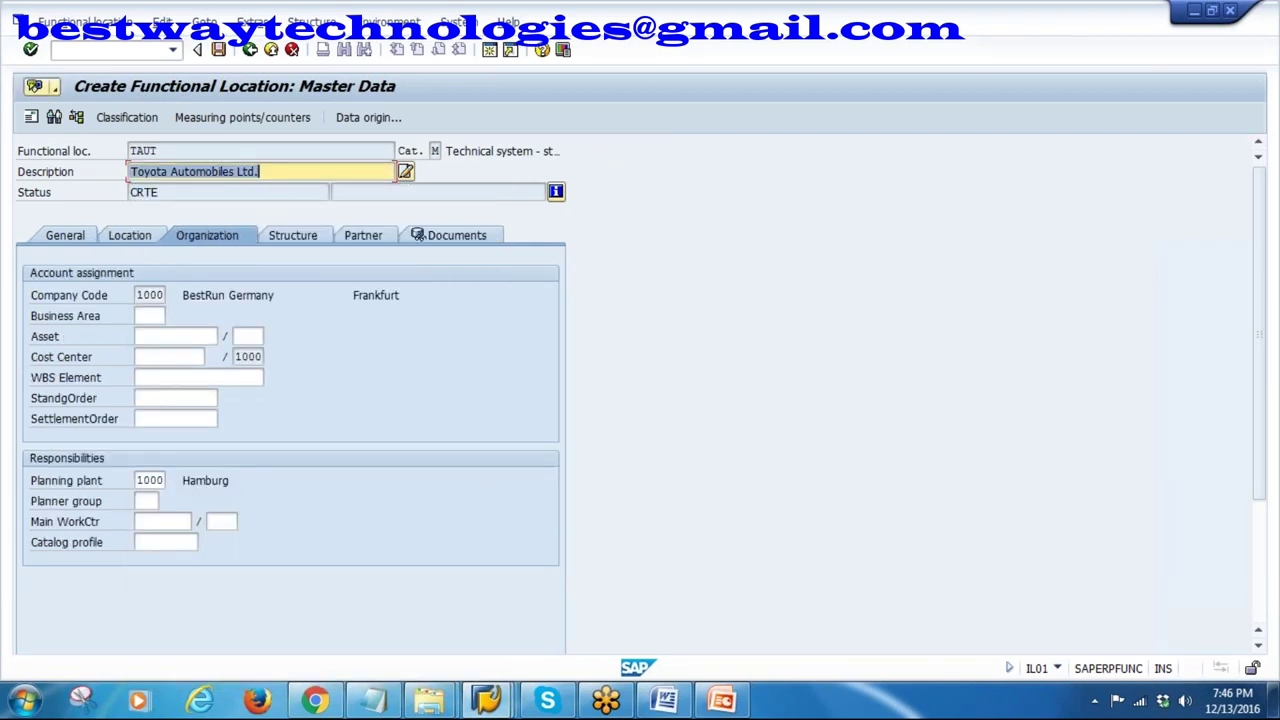
key(Tab)
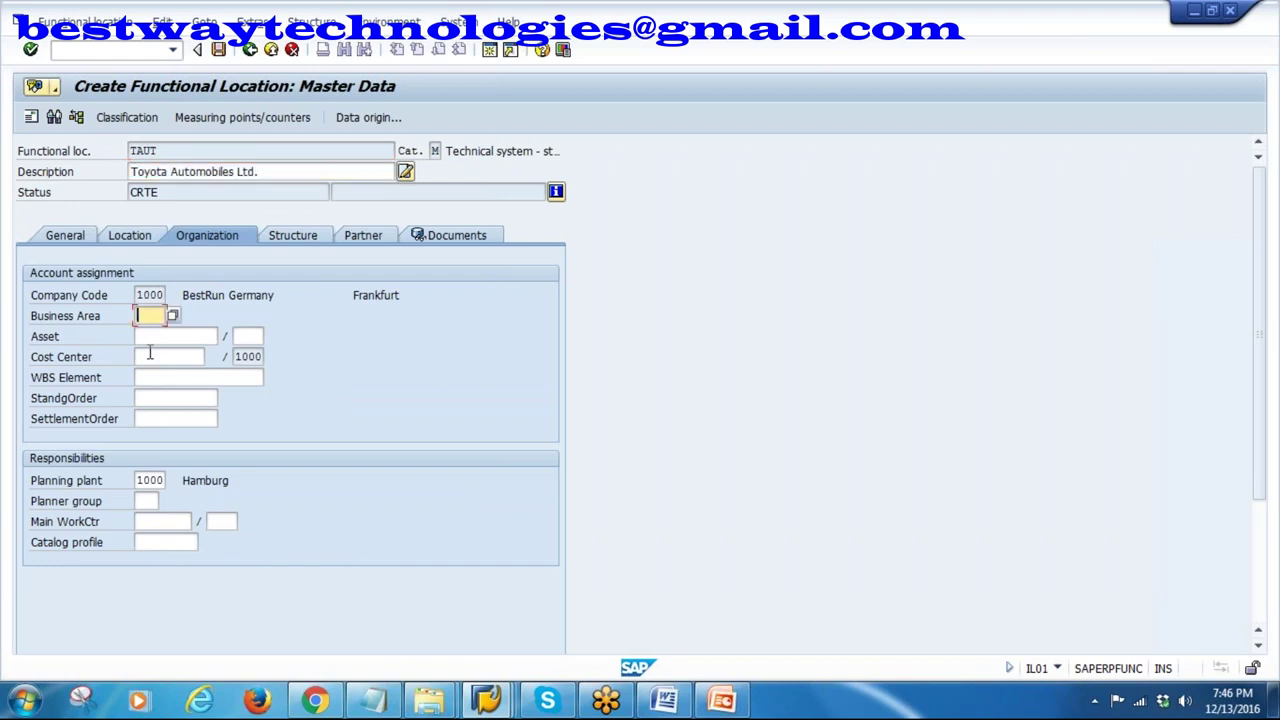
click(144, 316)
click(173, 320)
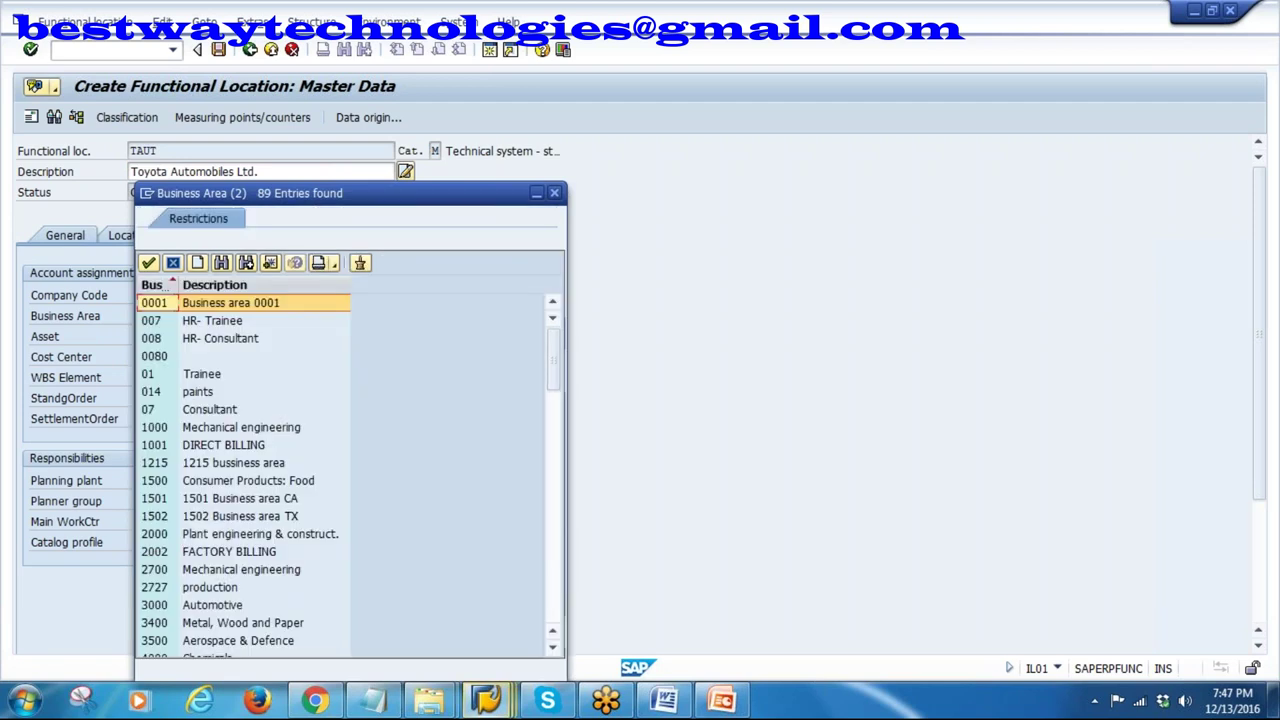
scroll(279, 540, down, 3)
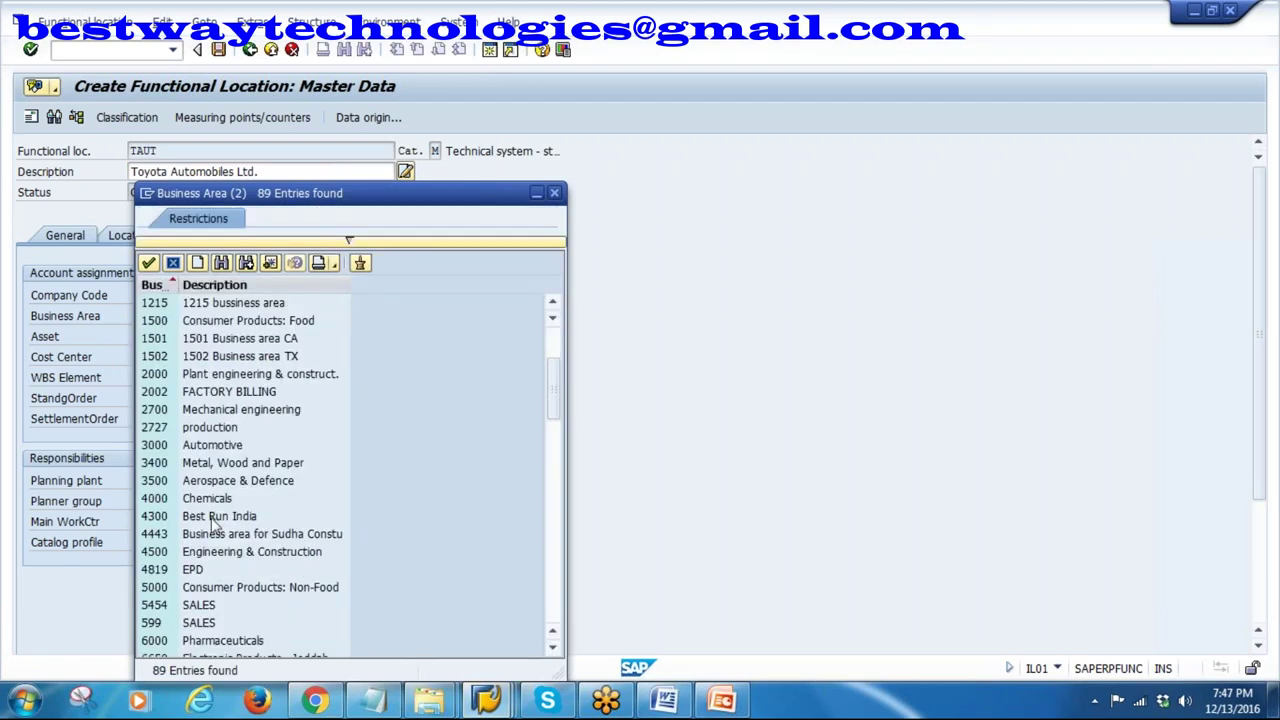
double_click(200, 450)
- Look up the cost centers for company code 1000, assign cost center 4300, Plant Maintenance, and validate the account assignment
click(192, 356)
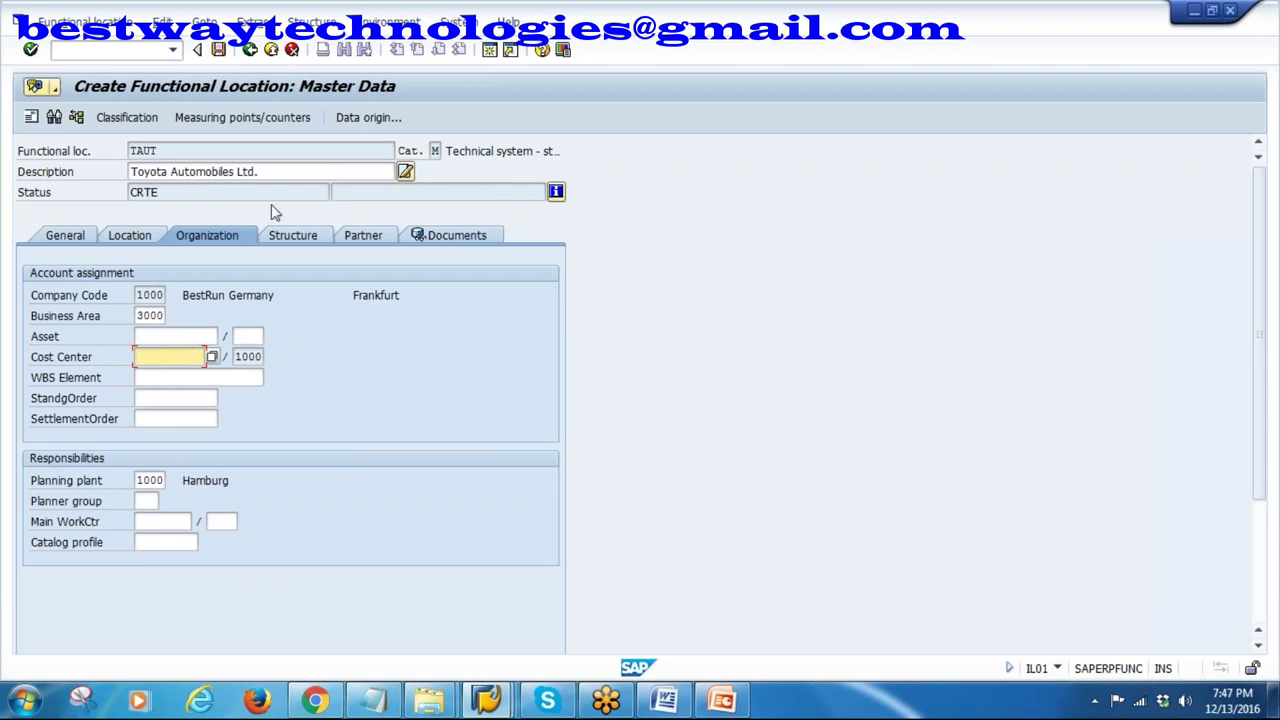
drag(280, 172, 104, 180)
click(164, 356)
click(212, 357)
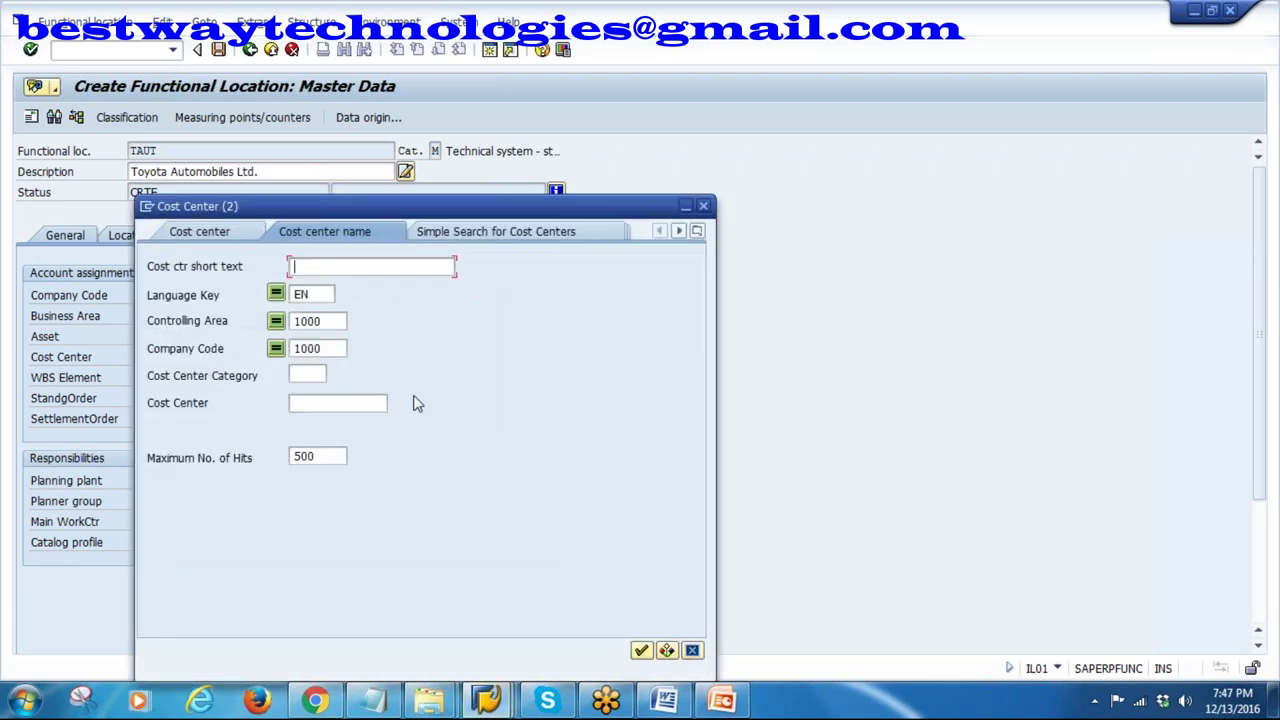
click(641, 651)
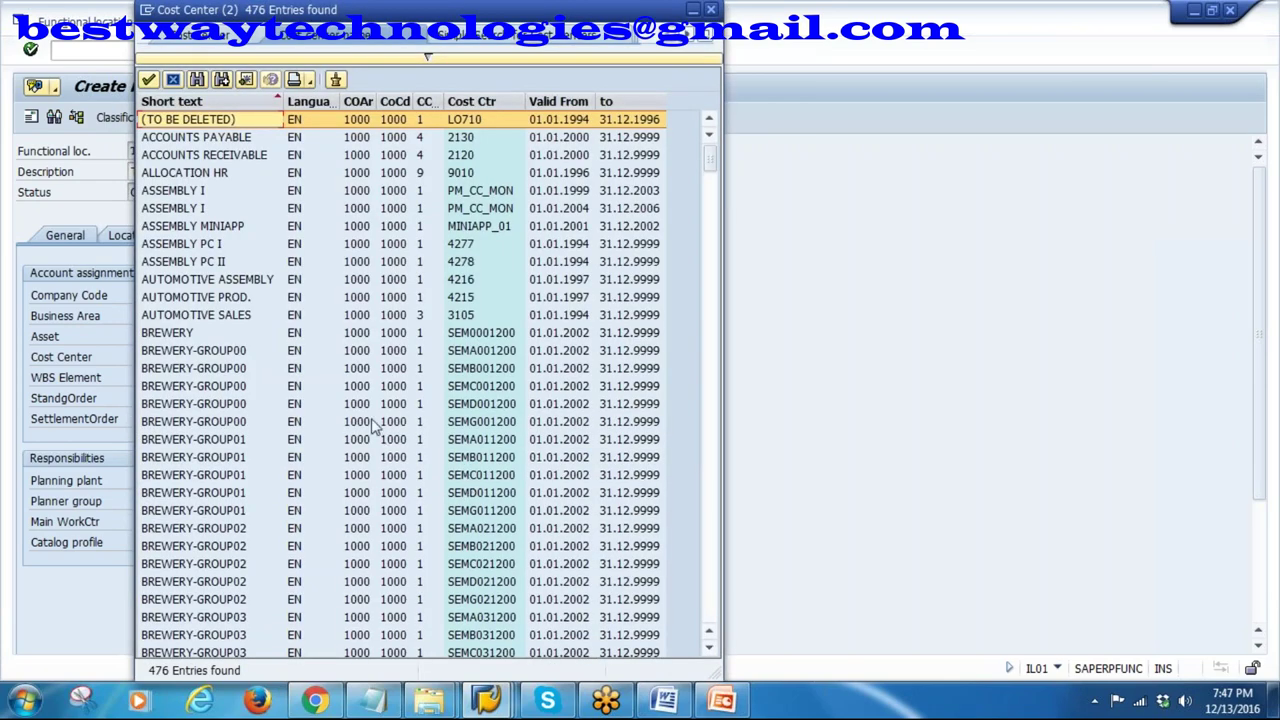
scroll(376, 445, down, 10)
scroll(376, 450, down, 20)
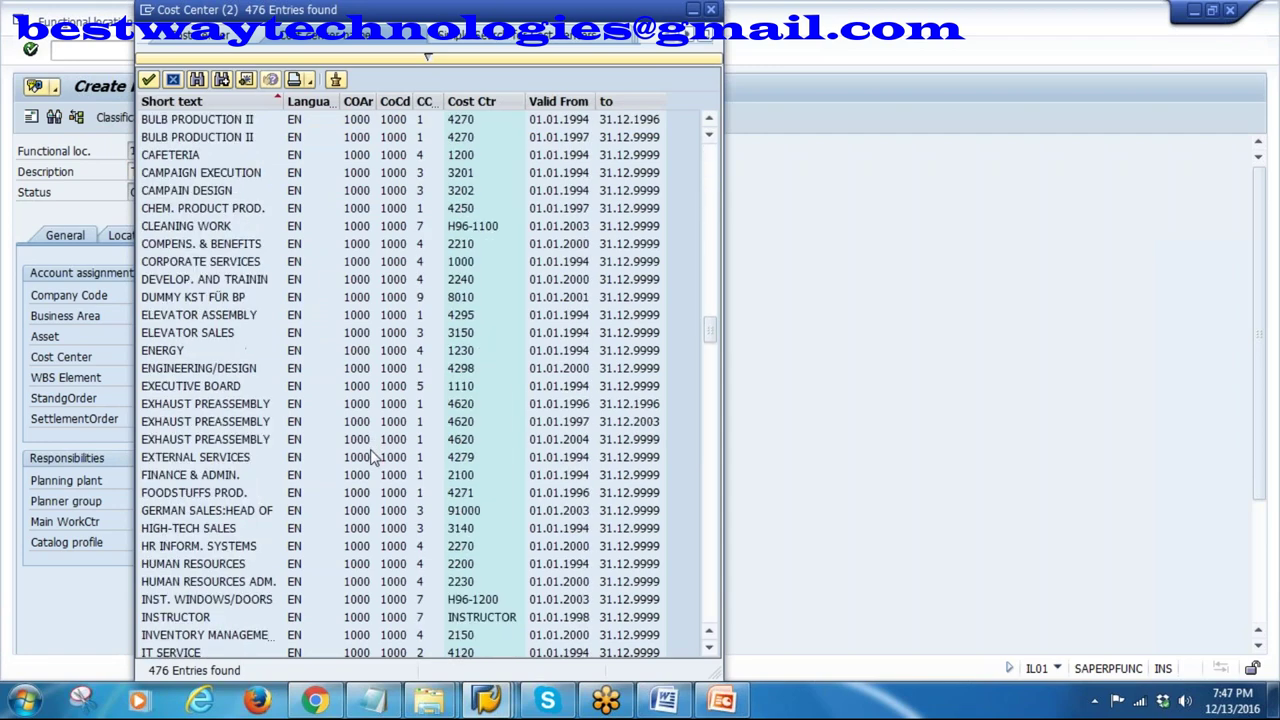
scroll(372, 456, down, 5)
scroll(372, 456, down, 3)
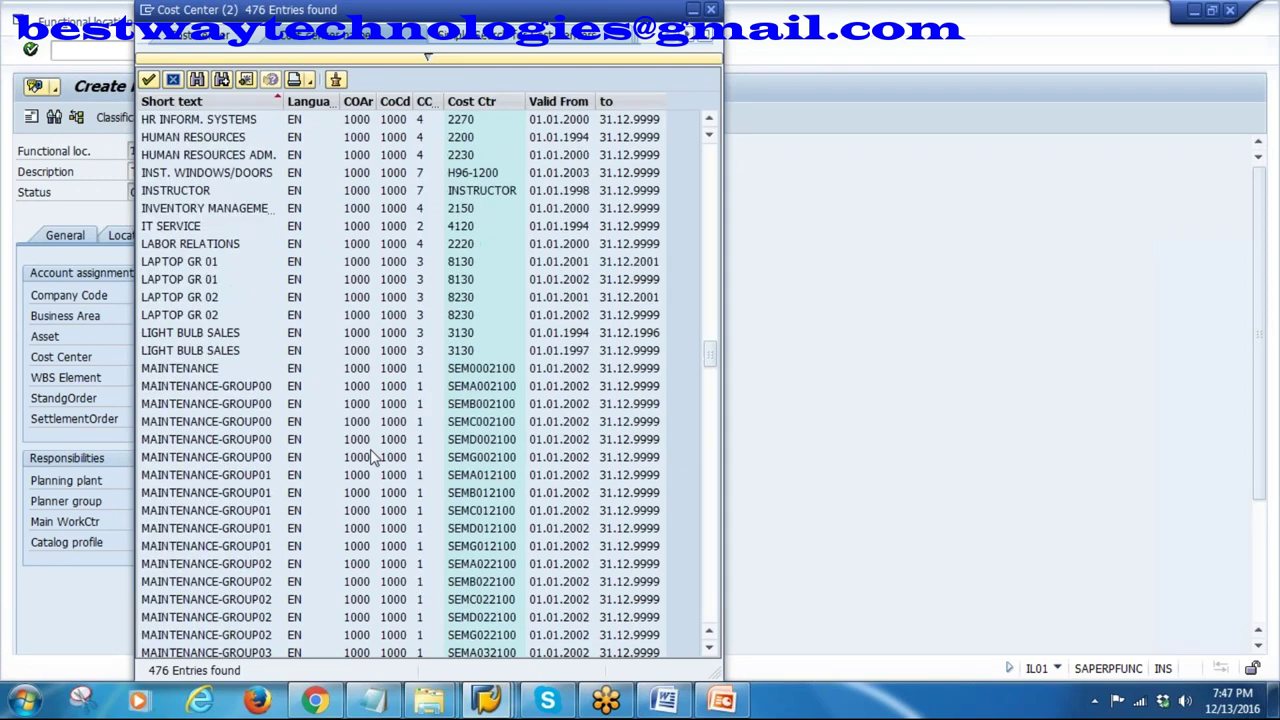
scroll(372, 456, down, 20)
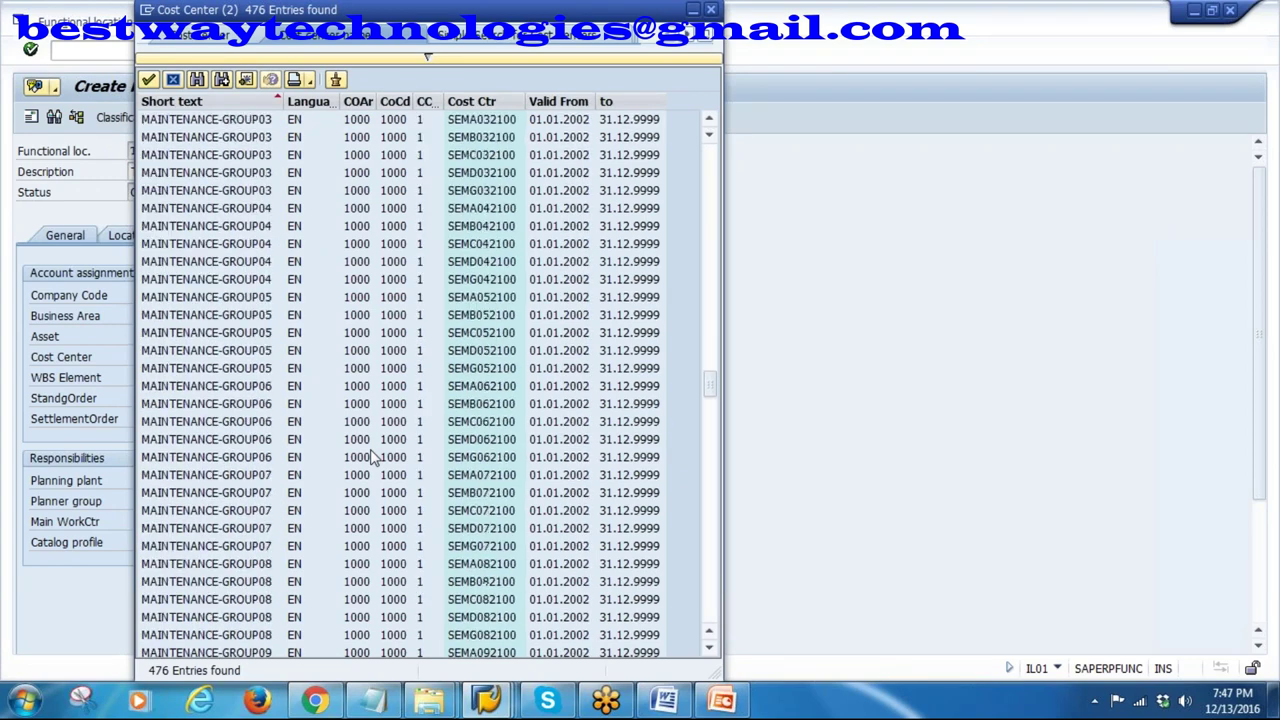
scroll(372, 456, down, 20)
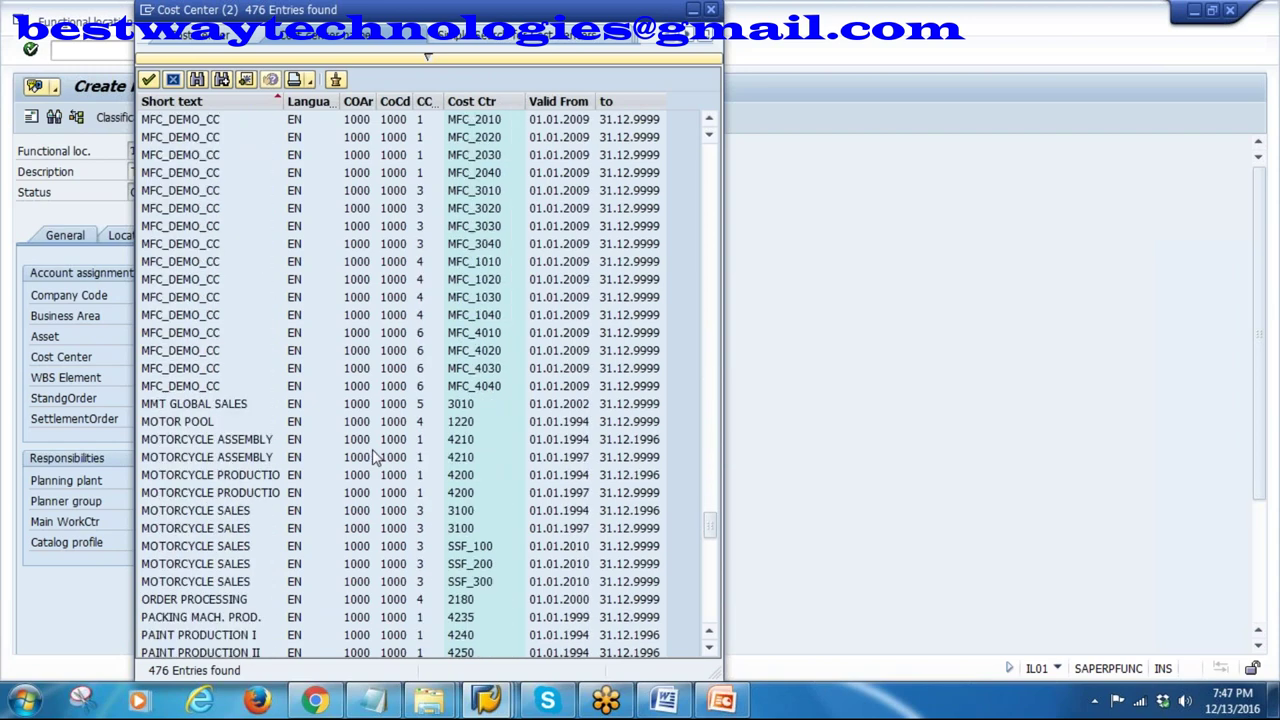
scroll(372, 456, down, 3)
scroll(372, 456, down, 2)
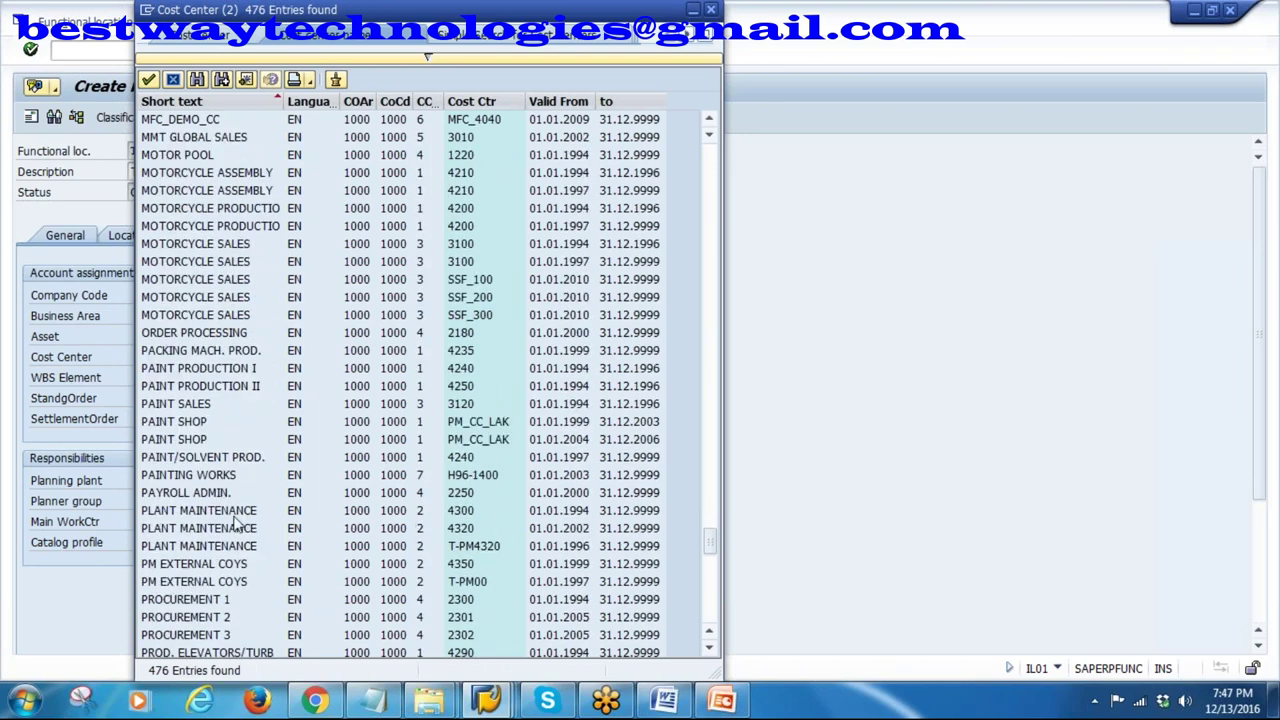
double_click(455, 512)
key(Return)
- Assign planner group 104, Mech. Engineer, under the responsibilities of the organization data
click(147, 501)
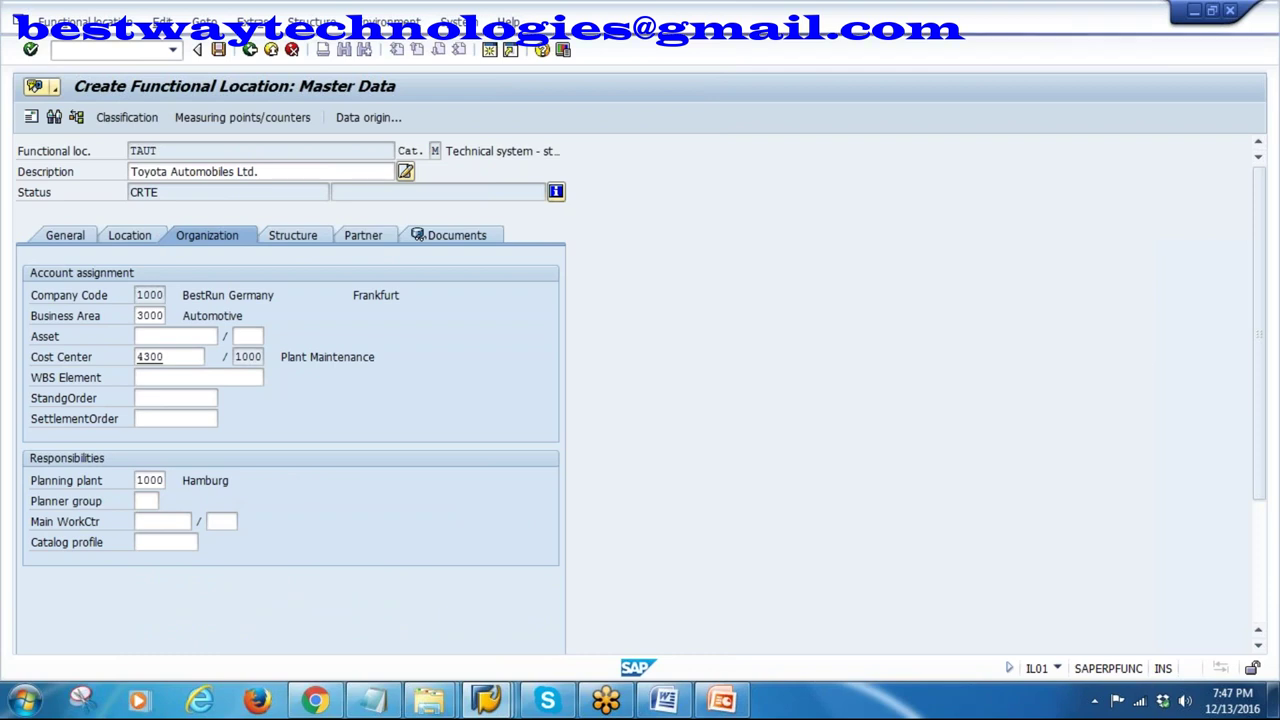
key(F4)
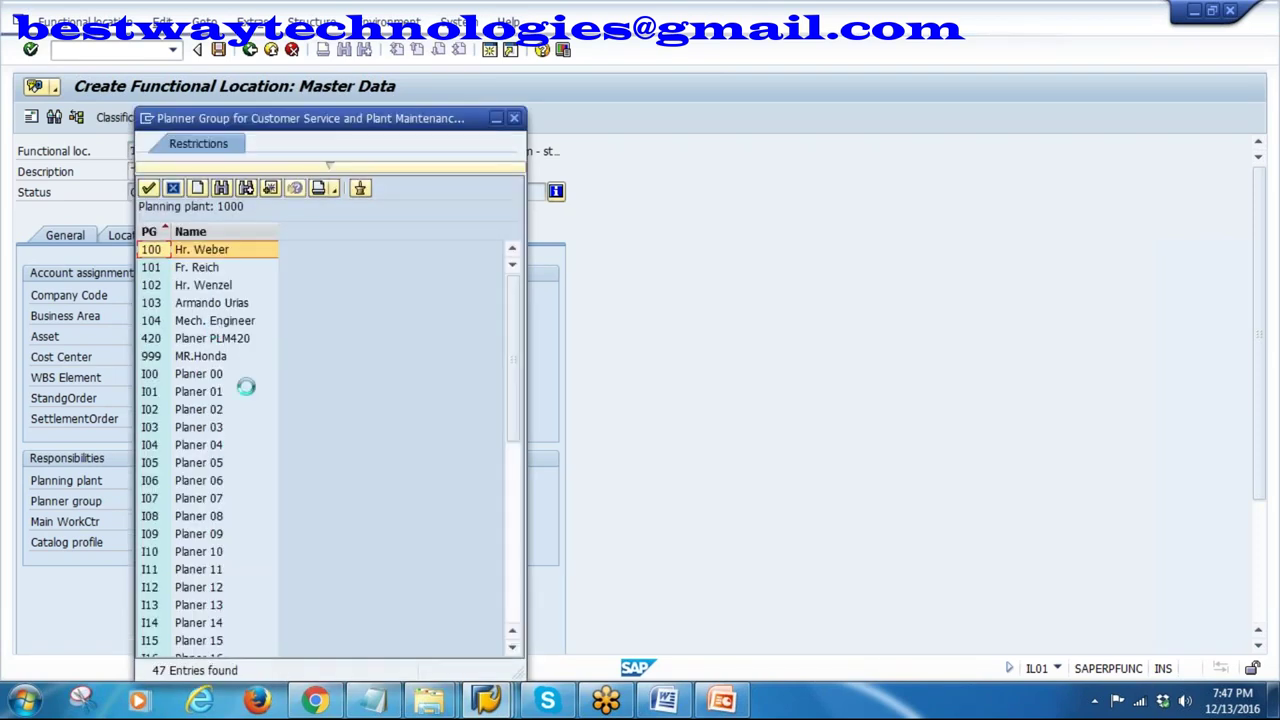
scroll(251, 498, down, 2)
scroll(251, 498, down, 6)
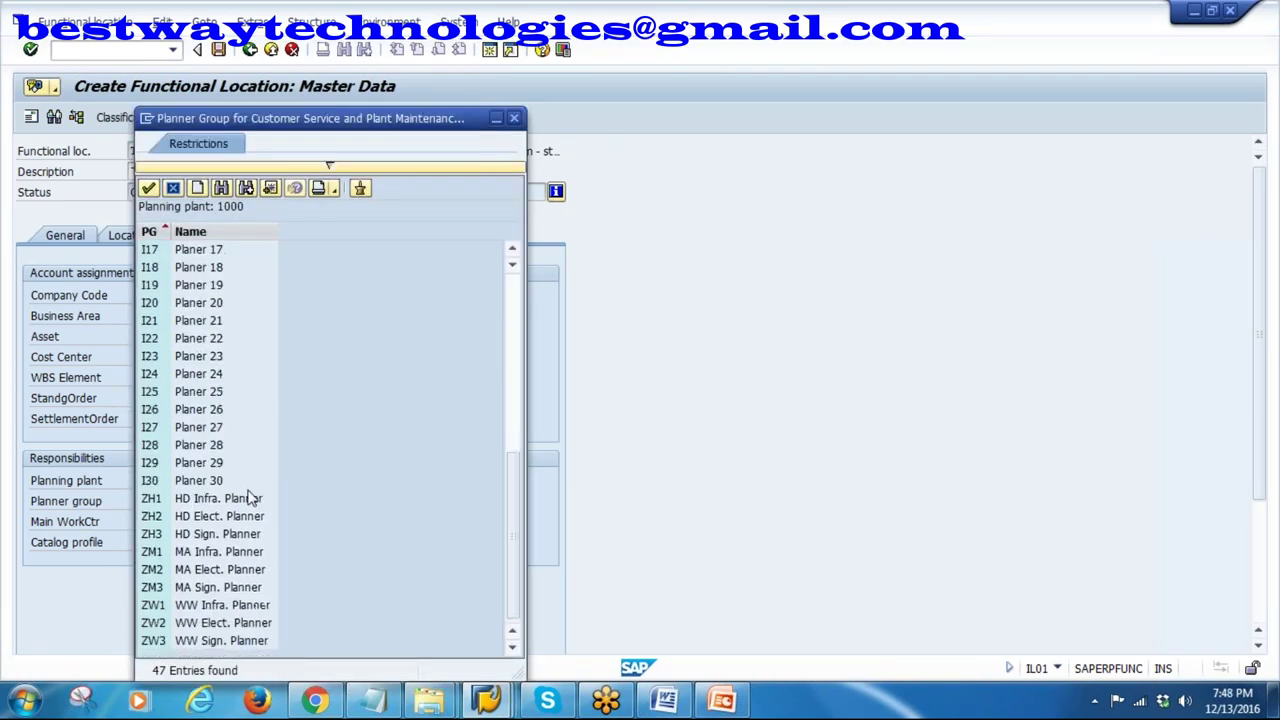
scroll(271, 482, up, 8)
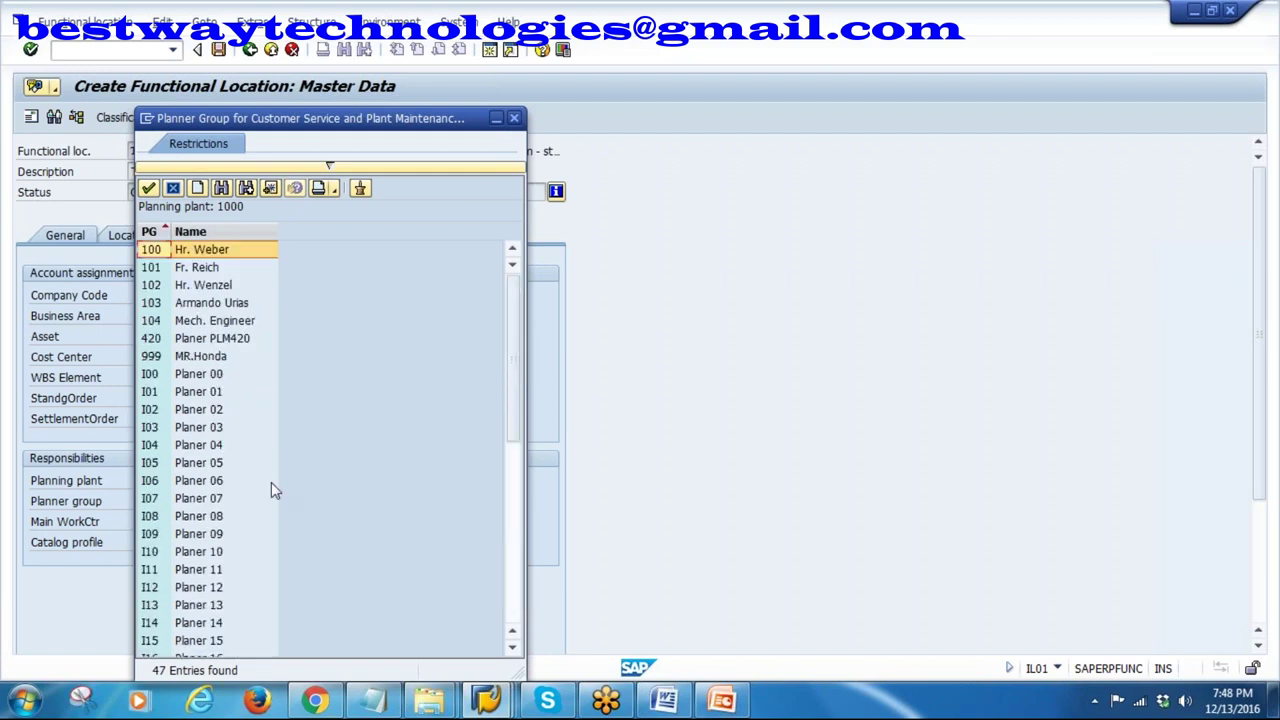
double_click(188, 322)
- Set the main work center to MA-ME-01 and validate the organization data
click(163, 521)
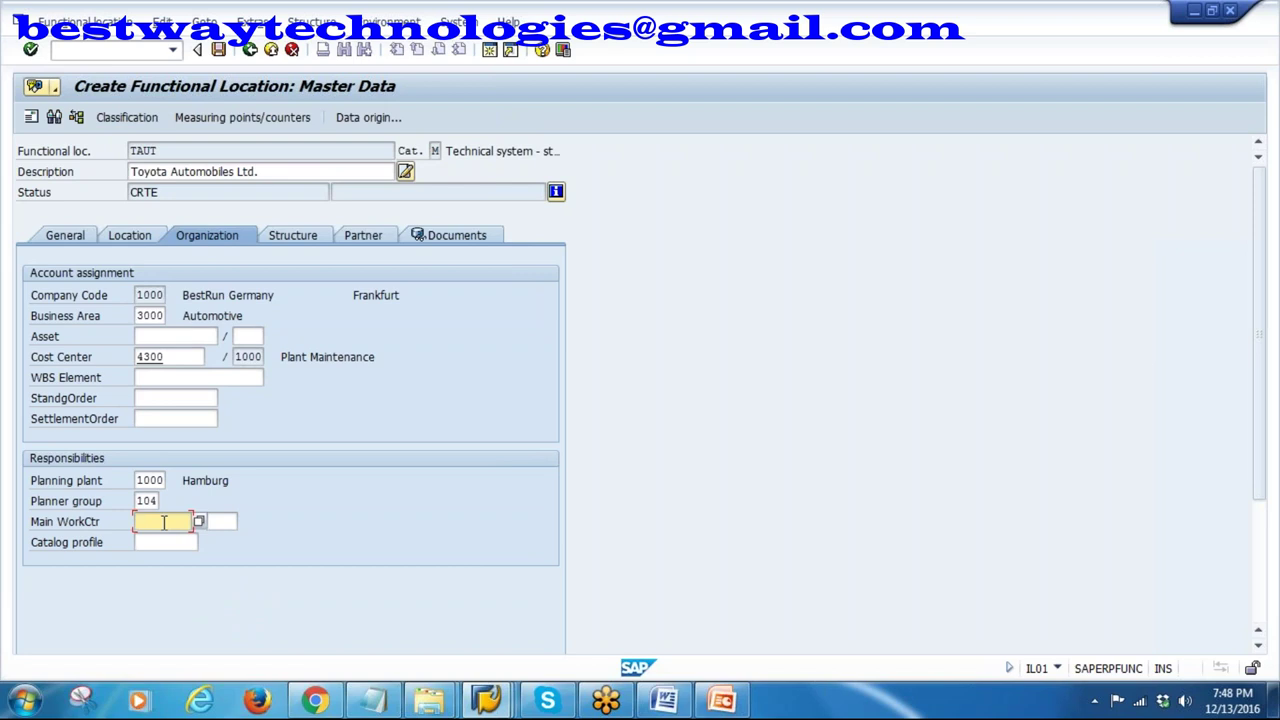
text(ma)
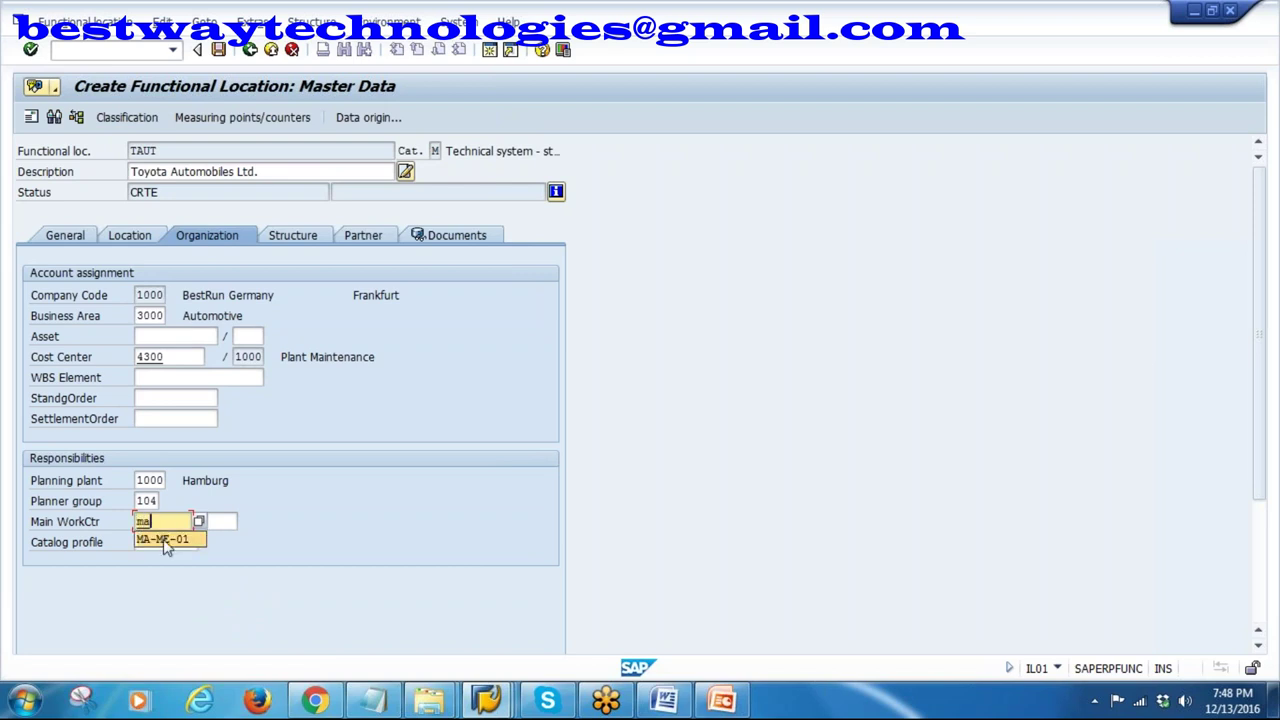
click(176, 538)
click(221, 521)
key(Return)
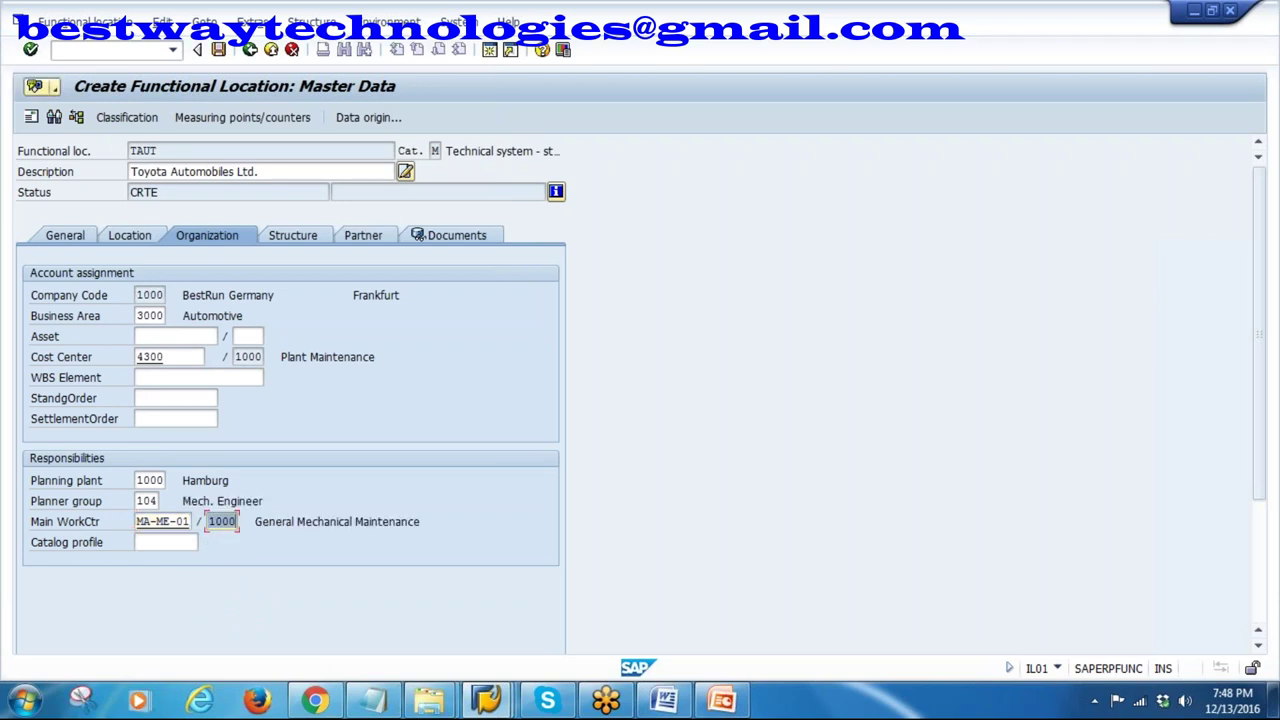
- Switch to the SAP PM course syllabus in Word to check the Catalogs topic under Master Data, and return to SAP
click(166, 542)
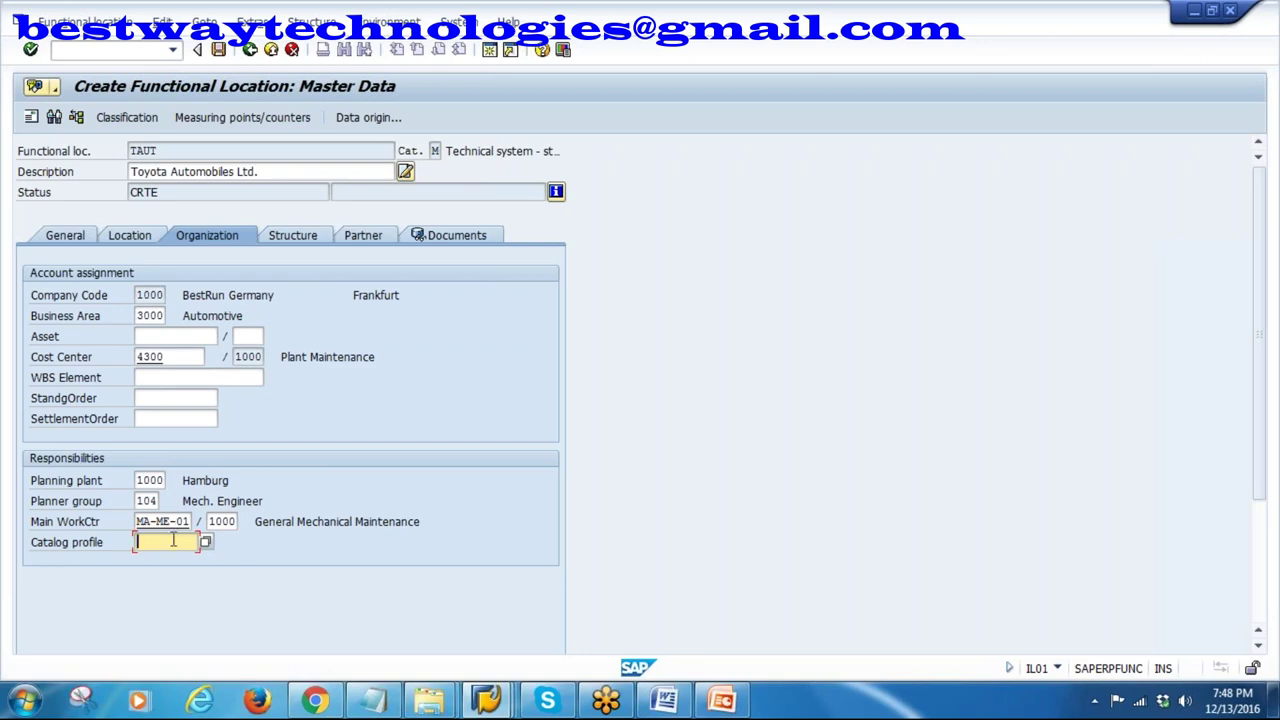
mouse_move(725, 686)
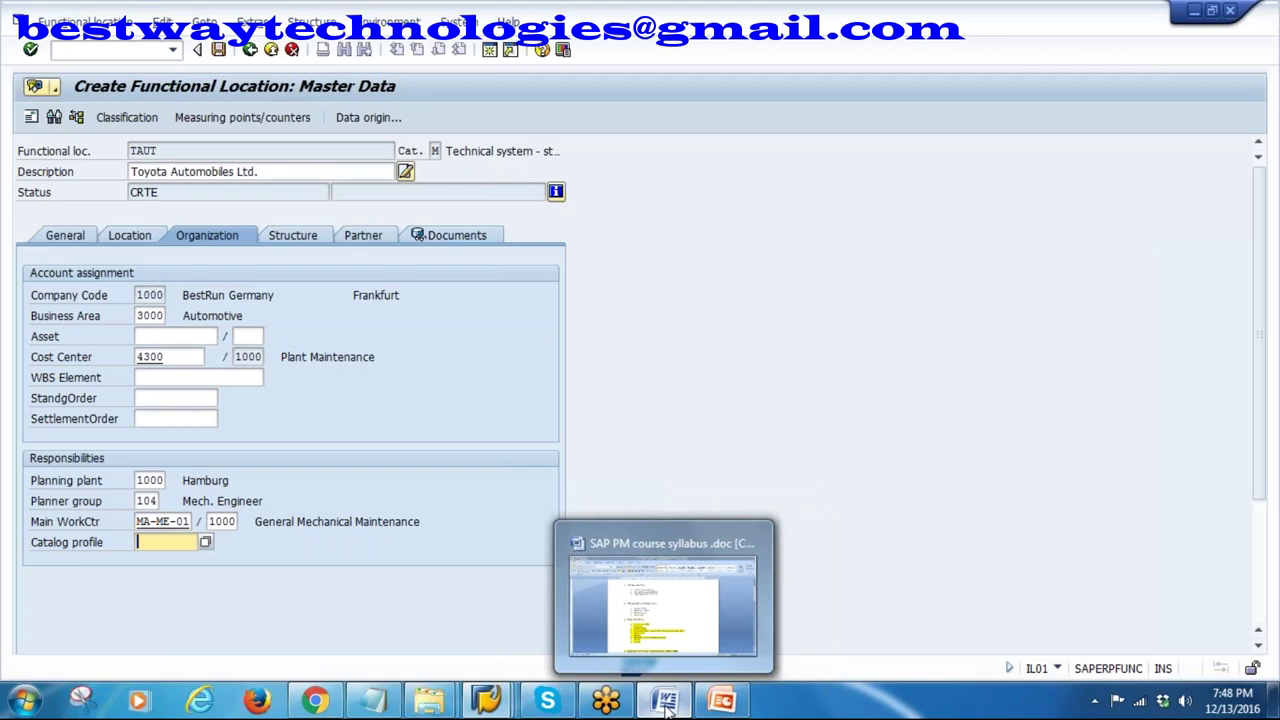
click(667, 706)
scroll(514, 505, down, 3)
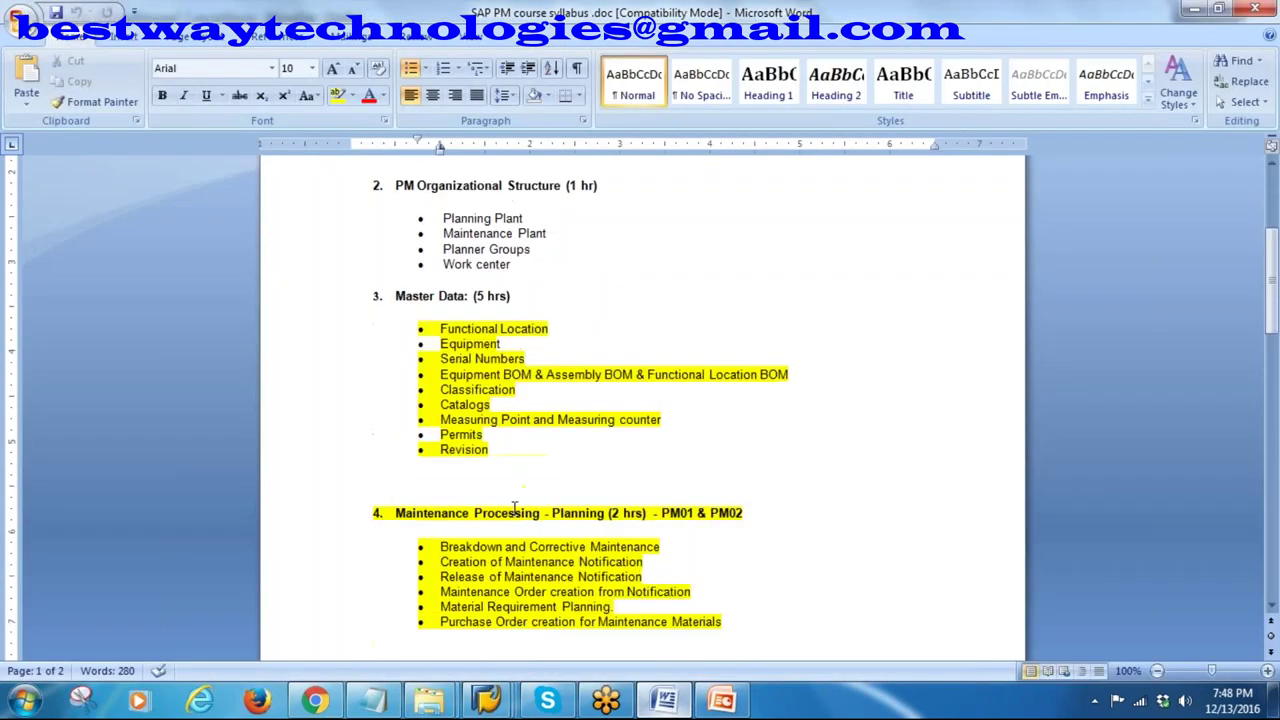
drag(440, 404, 490, 405)
click(465, 435)
key(alt+Tab)
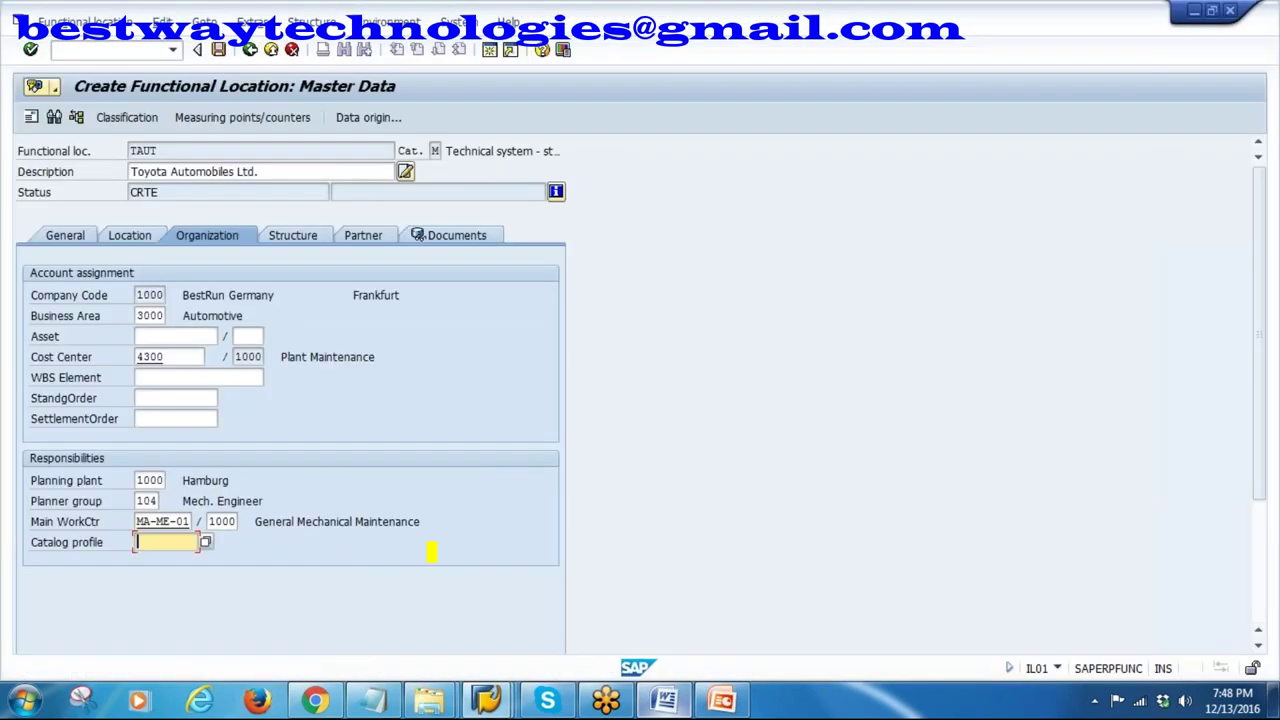
- Review the main work center, planner group and planning plant, comparing them with the maintenance plant in the location data
click(151, 521)
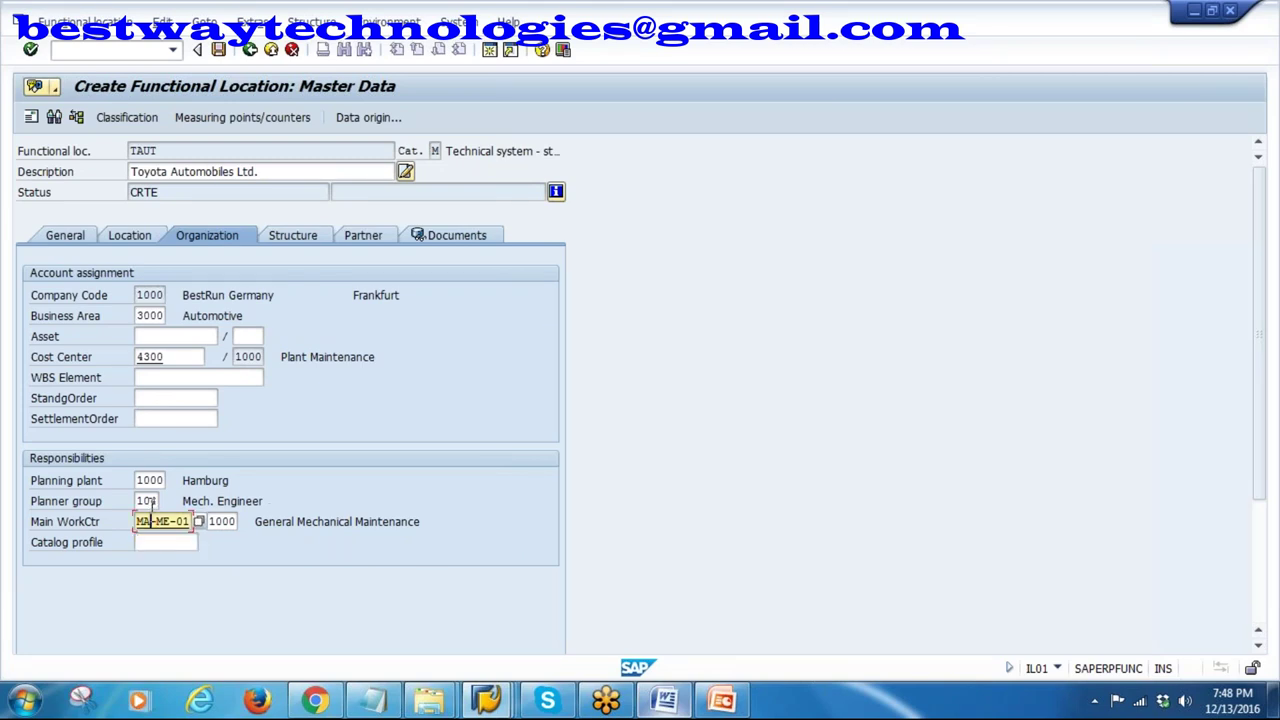
click(148, 501)
click(151, 481)
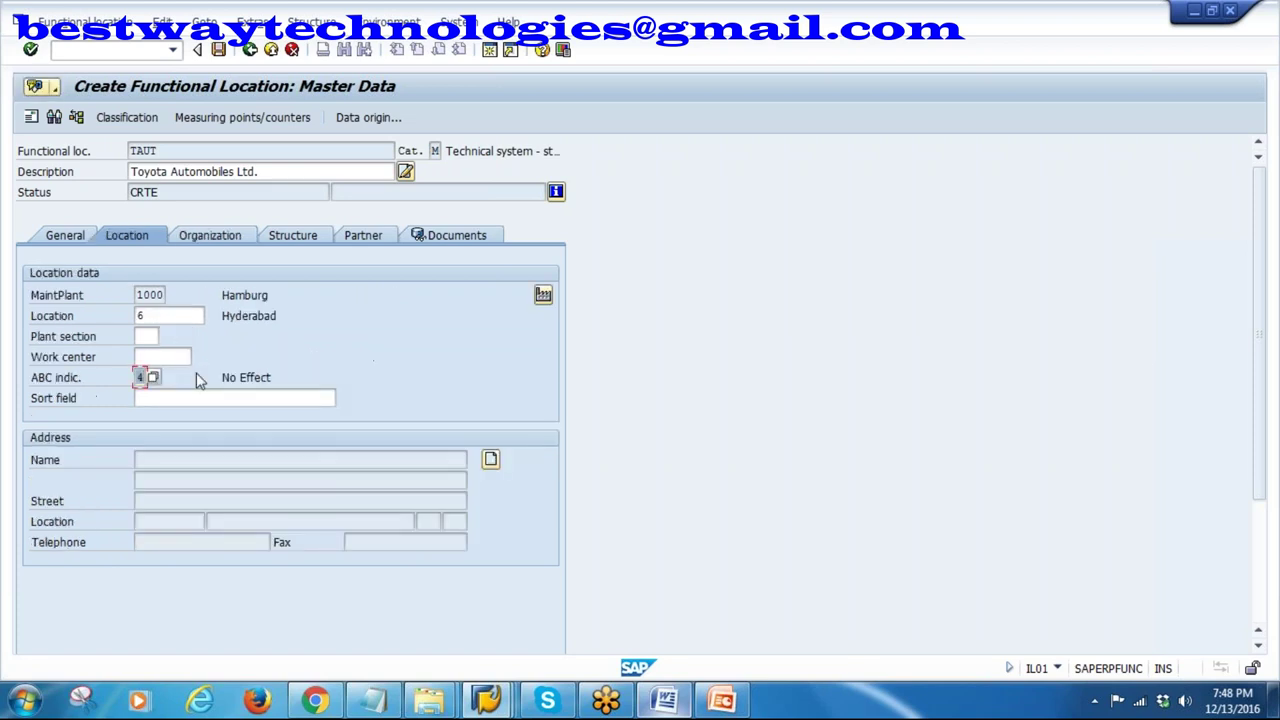
click(209, 240)
click(147, 481)
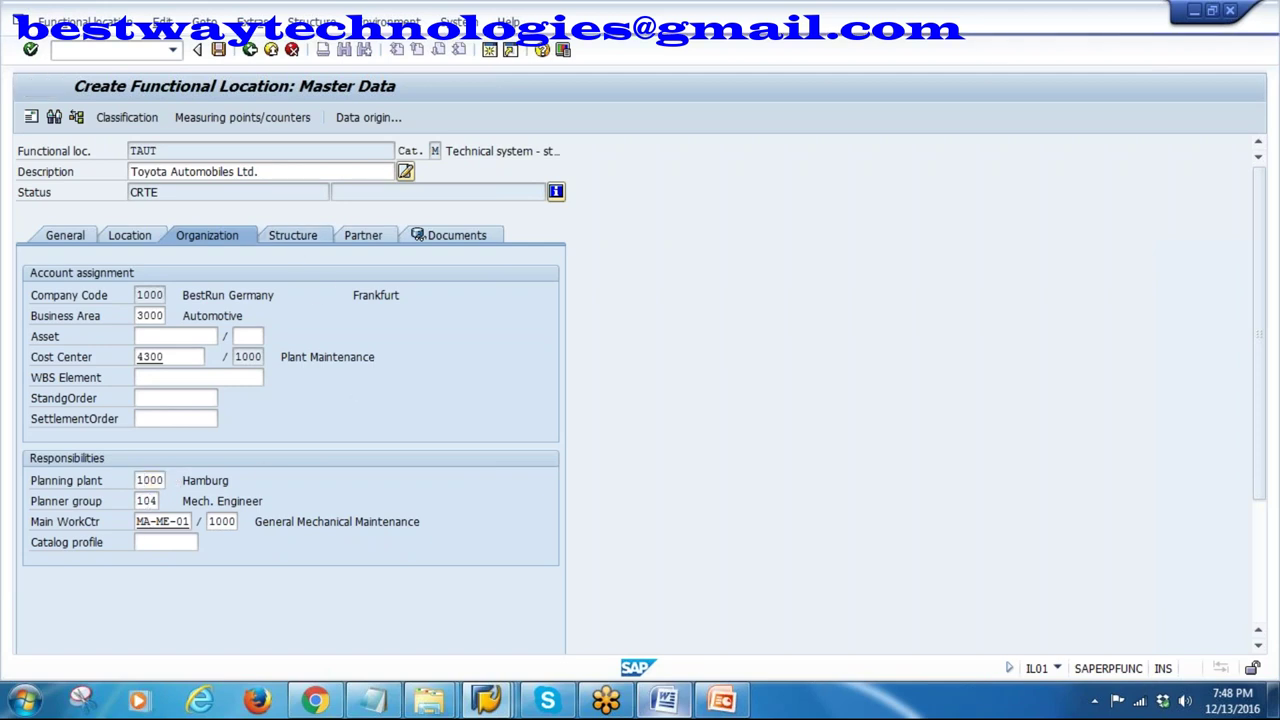
- In the structure data, check the structure indicator and superior functional location, enter position 1, and validate the entry
click(295, 236)
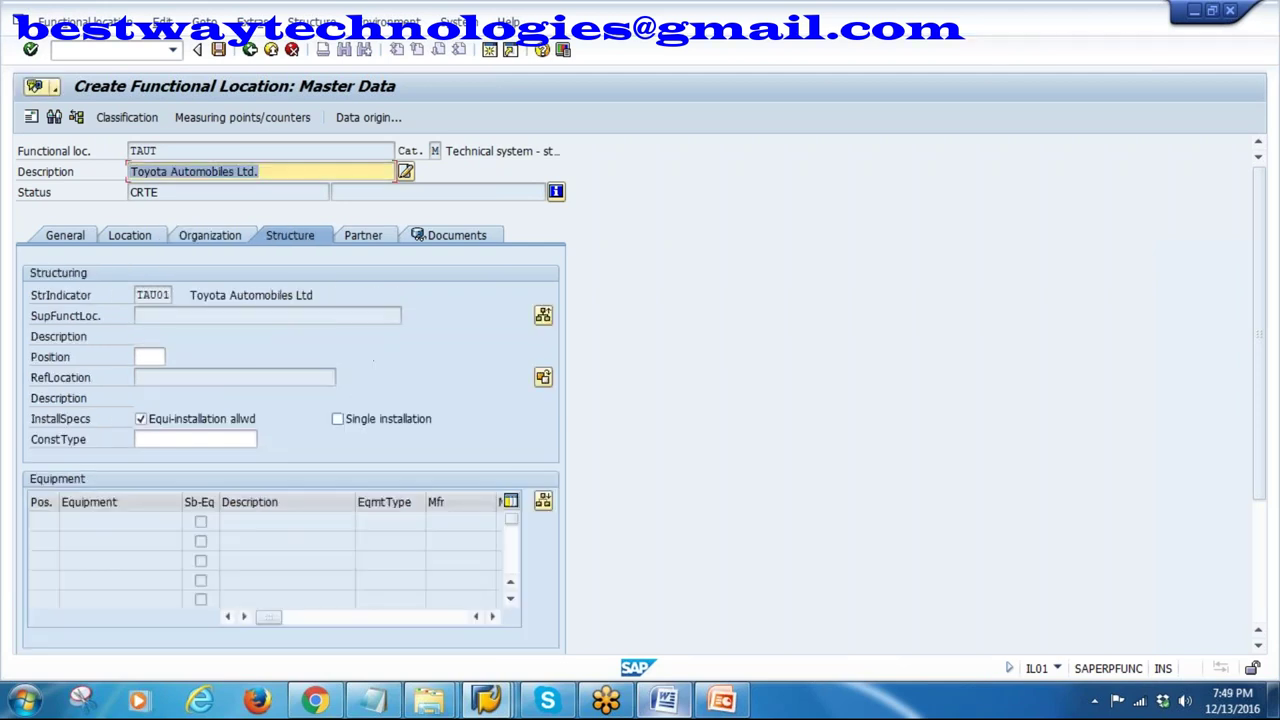
double_click(137, 294)
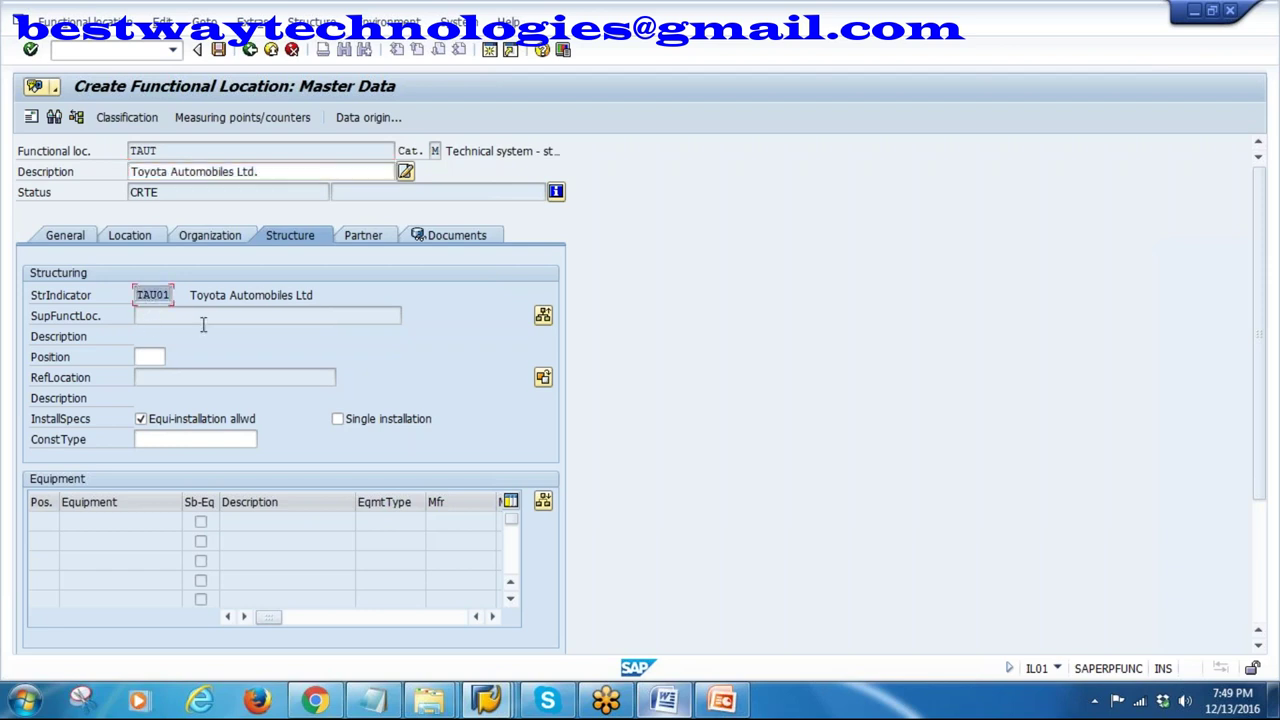
click(166, 318)
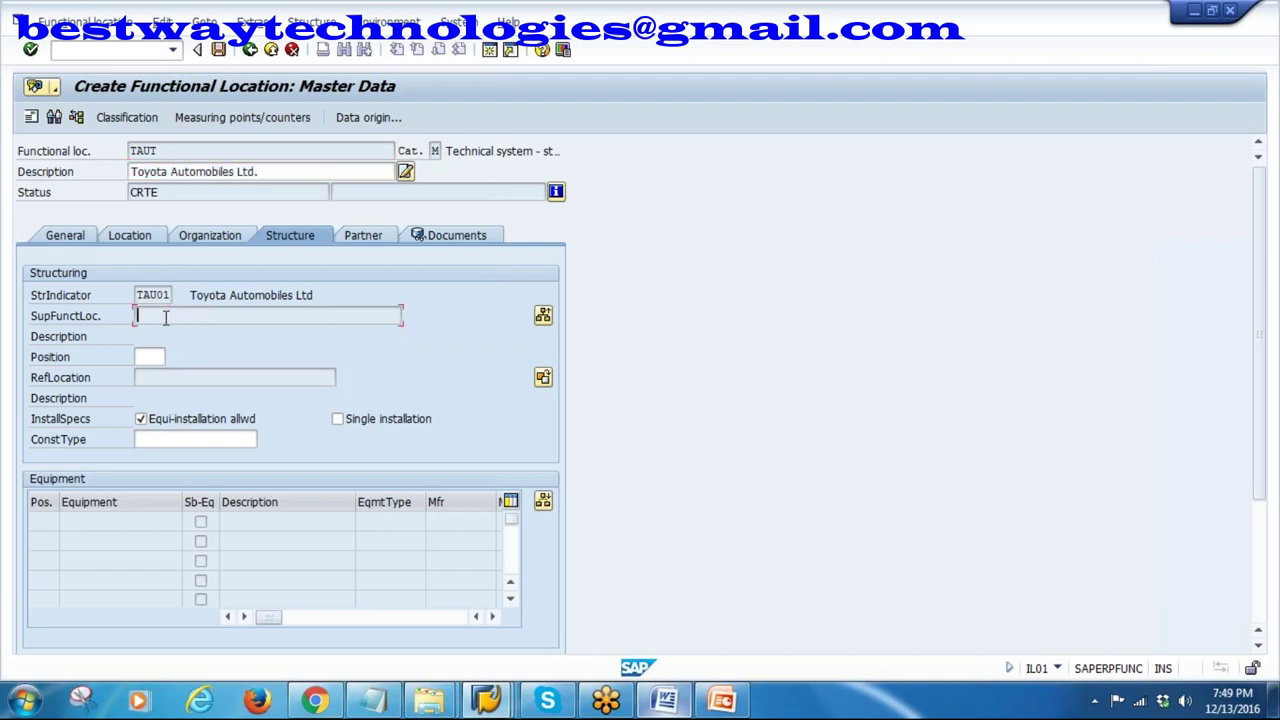
double_click(157, 151)
click(150, 317)
key(Tab)
key(Return)
key(Return)
- Look over the equipment table rows, and try the Single installation option before clearing it again
click(90, 520)
click(80, 540)
click(77, 560)
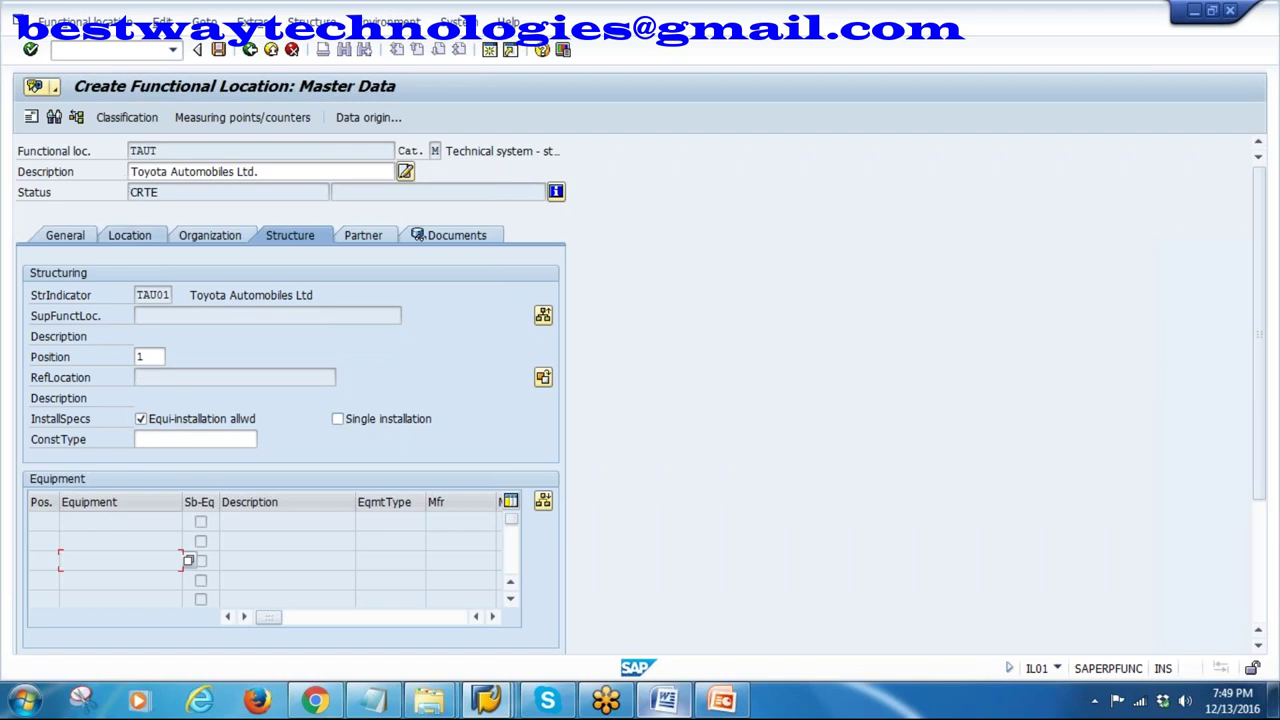
click(338, 419)
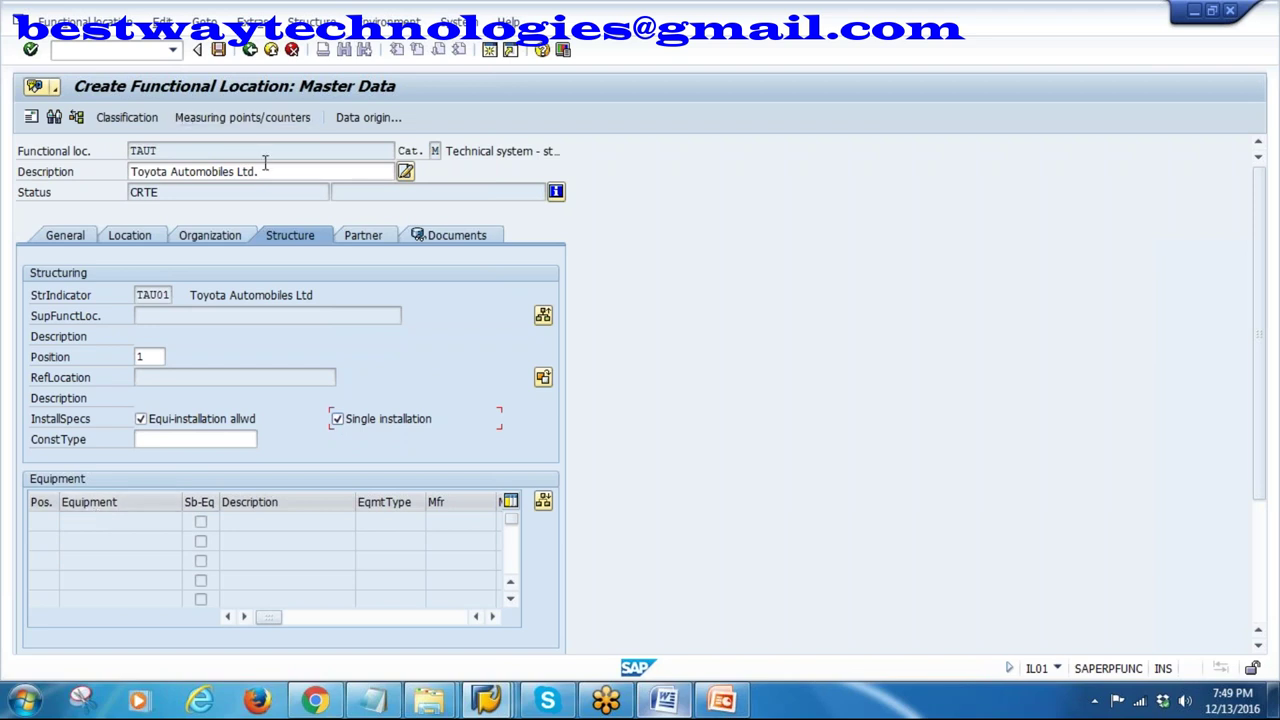
drag(265, 165, 108, 170)
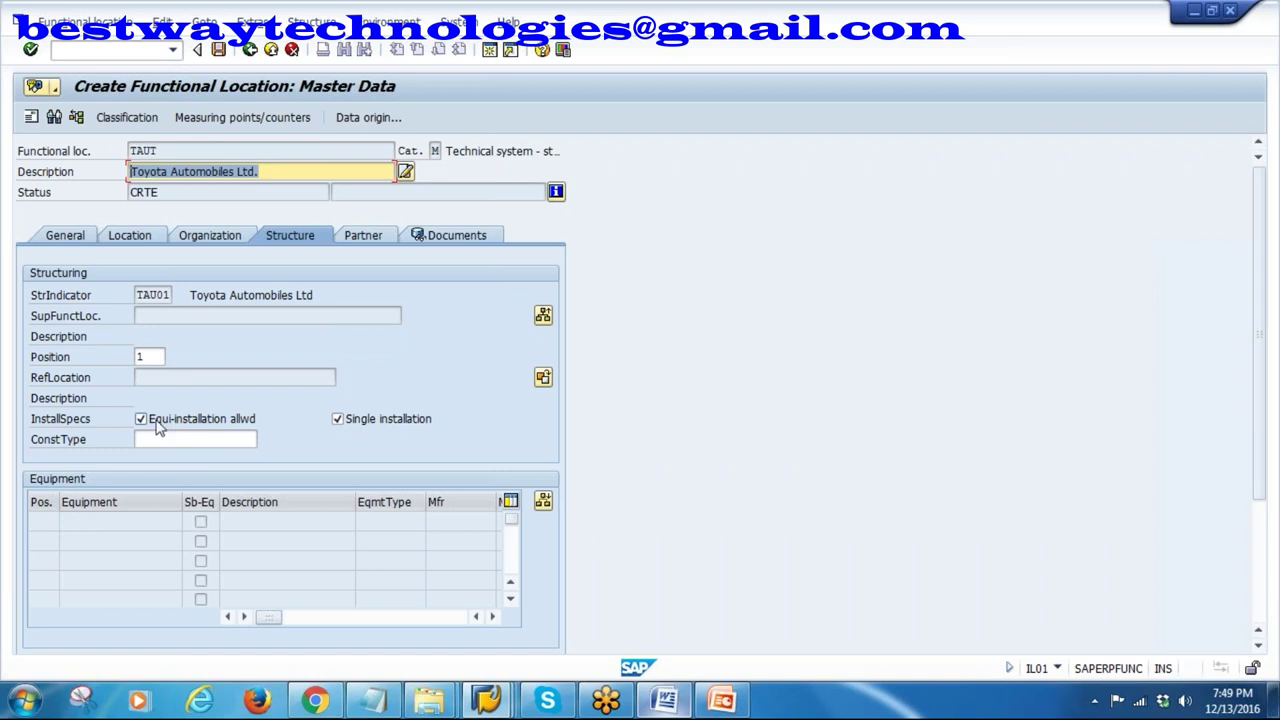
click(337, 419)
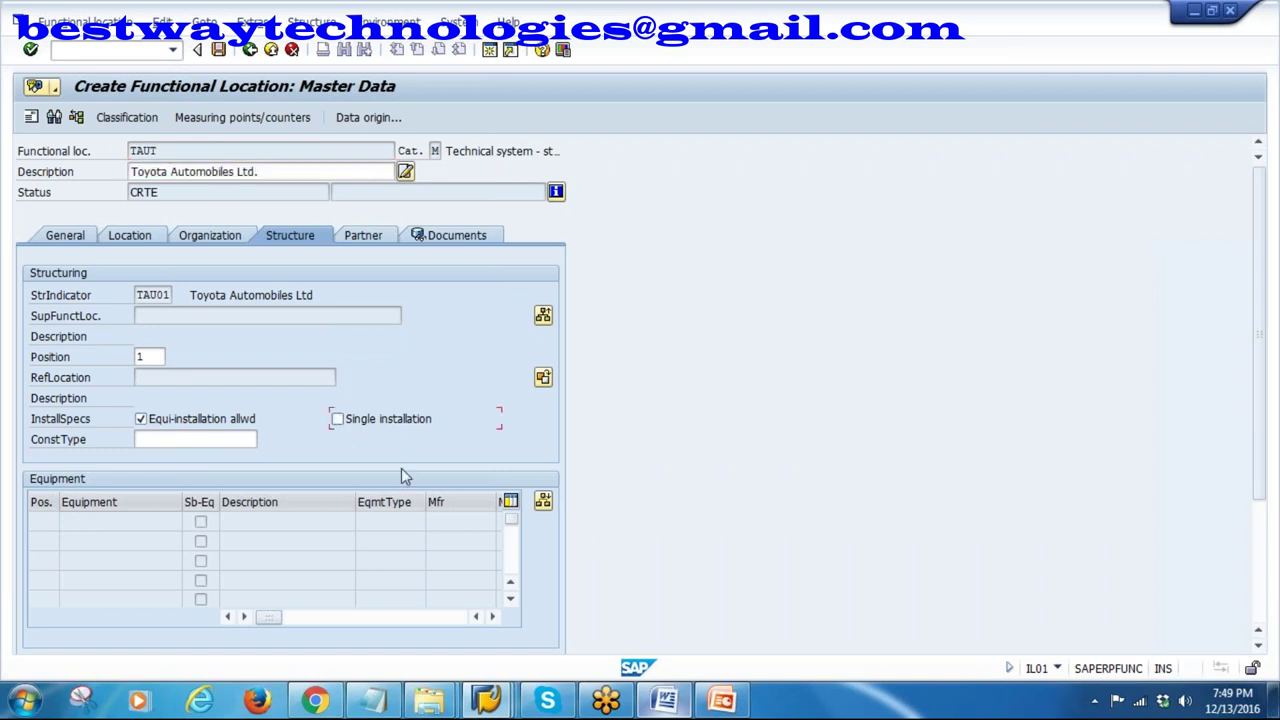
- Check the construction type field in the structure data and open the functional location's partner data
click(156, 439)
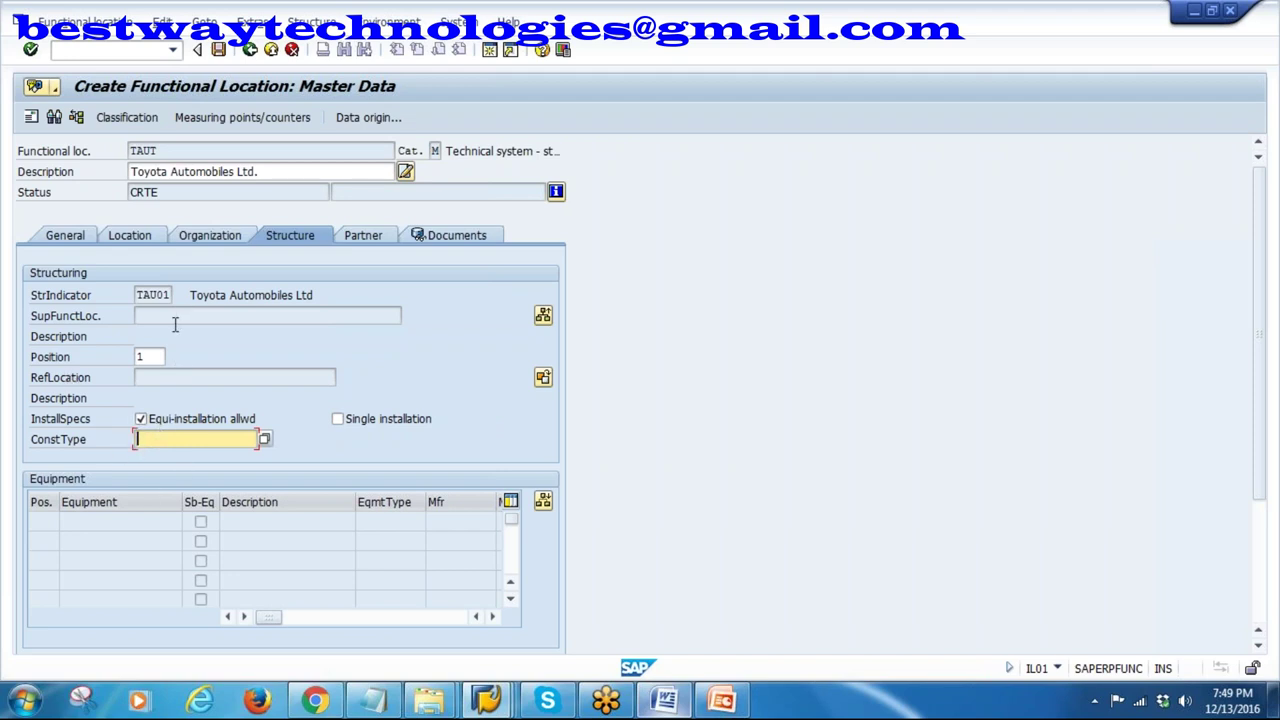
click(363, 235)
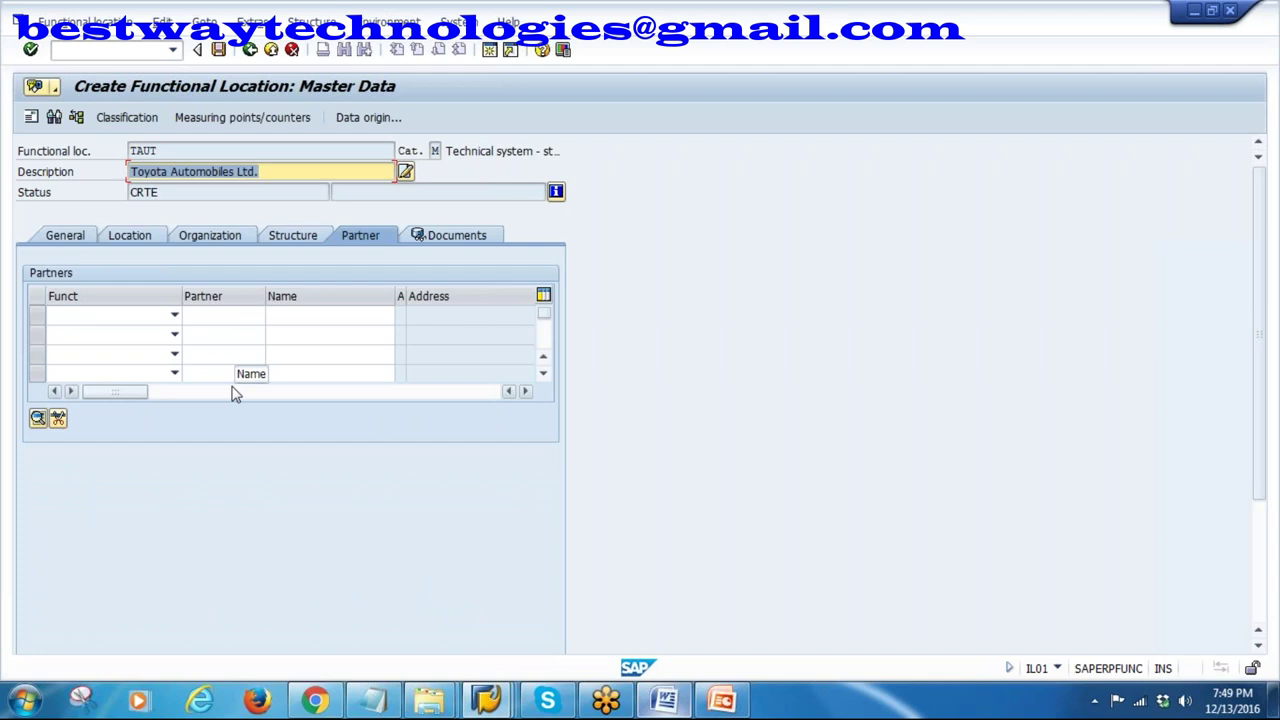
- Check the linked documents, partner and general data of the functional location, and save it
click(443, 235)
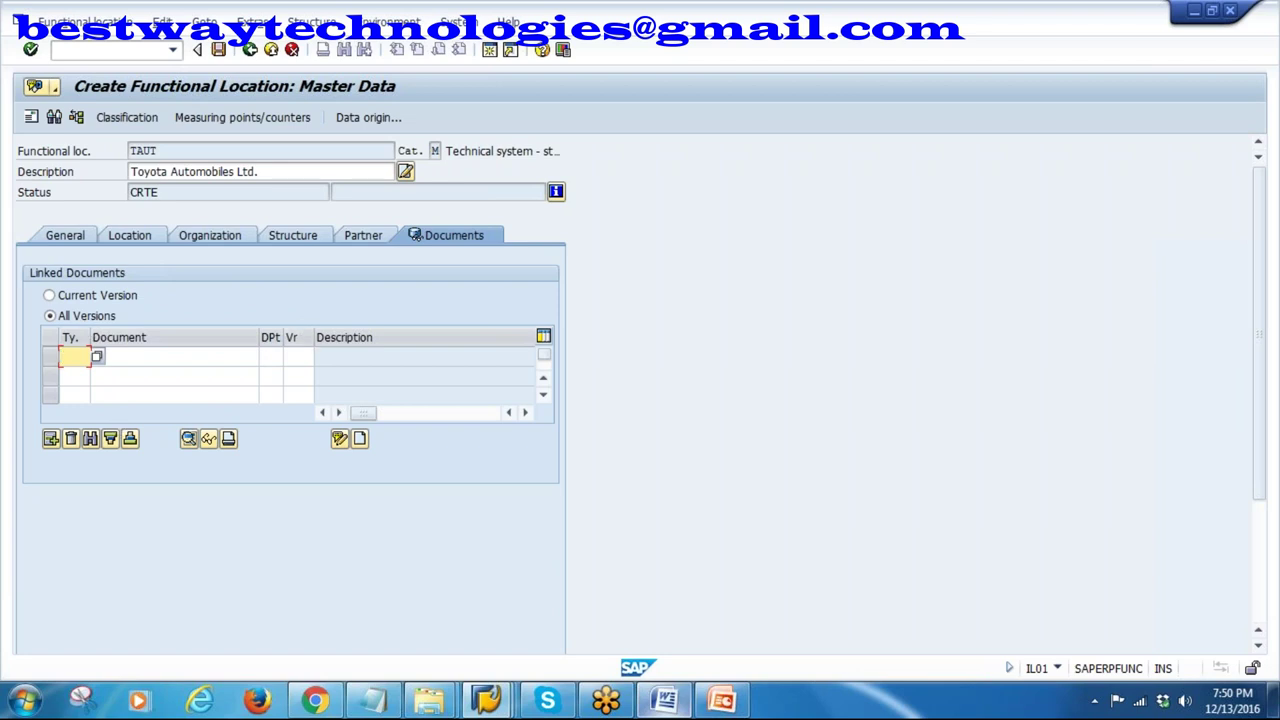
click(363, 240)
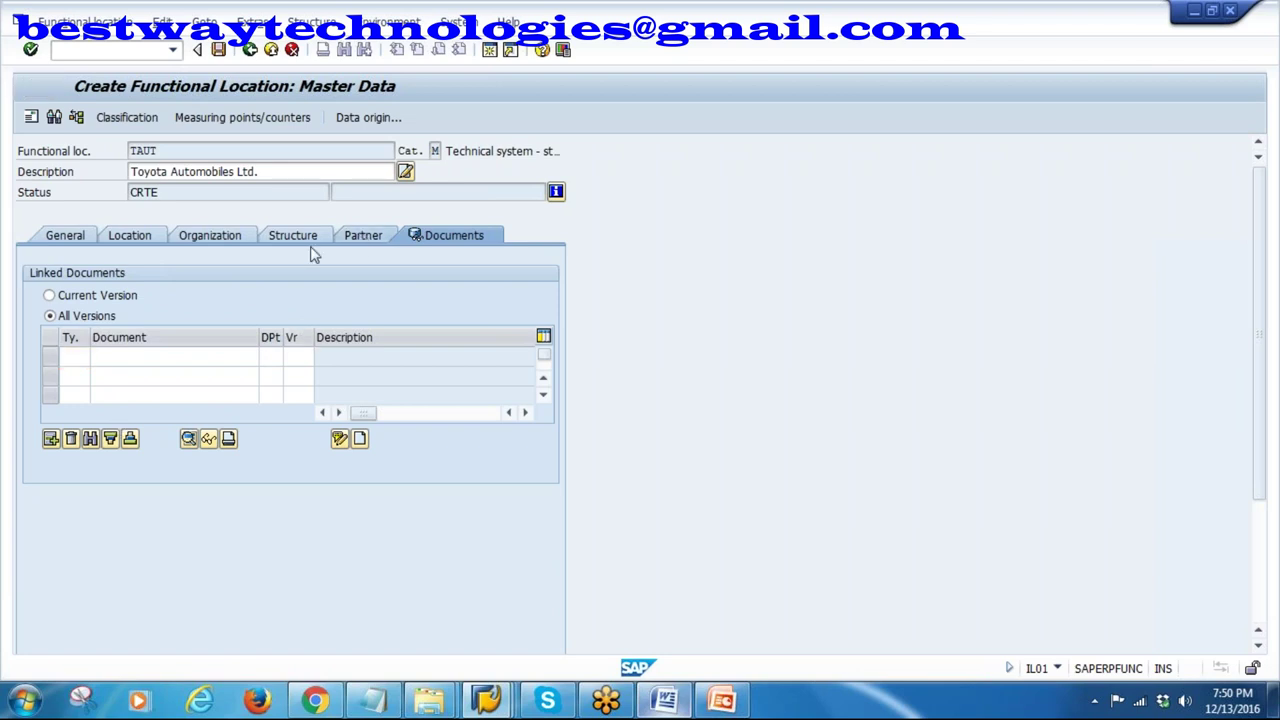
click(65, 235)
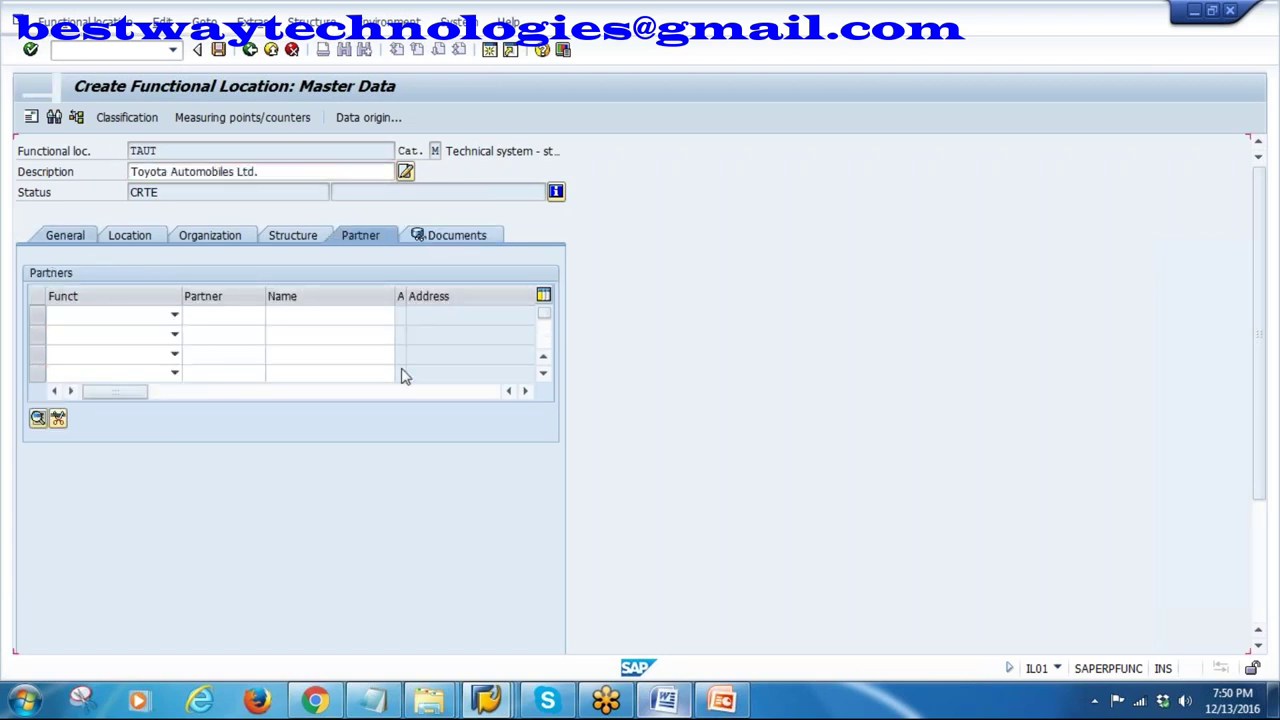
click(218, 50)
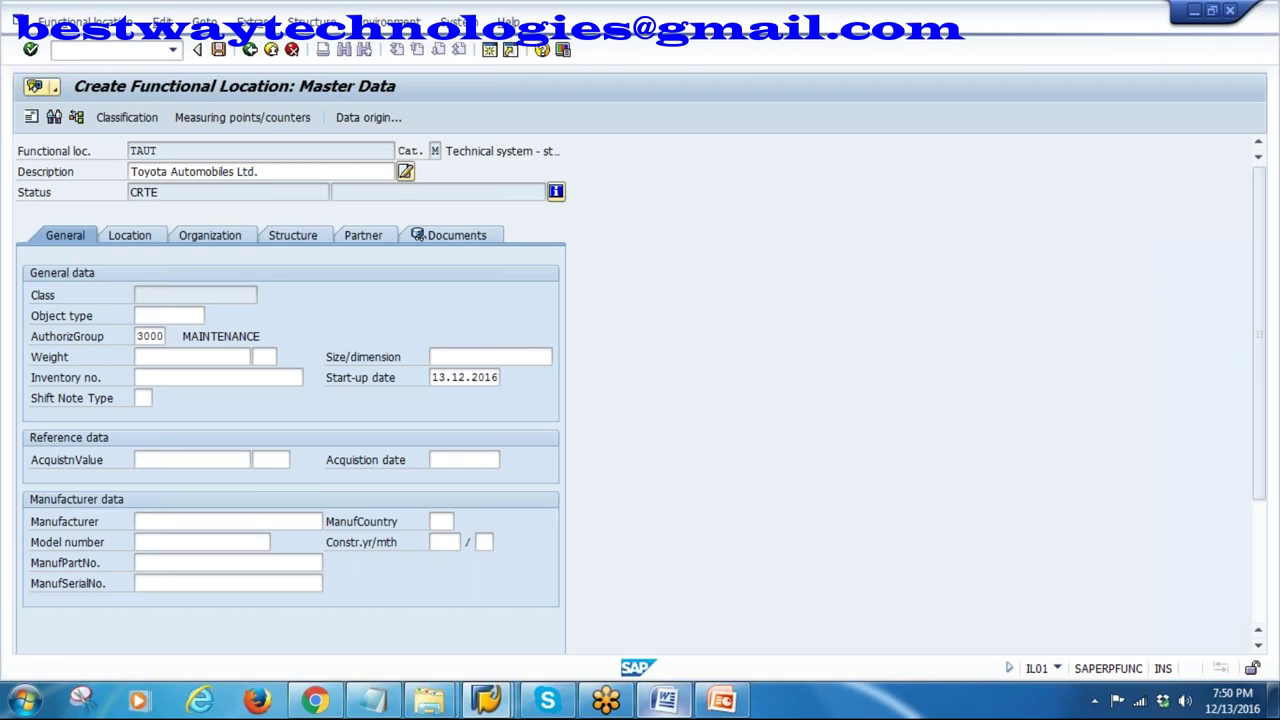
key(ctrl+s)
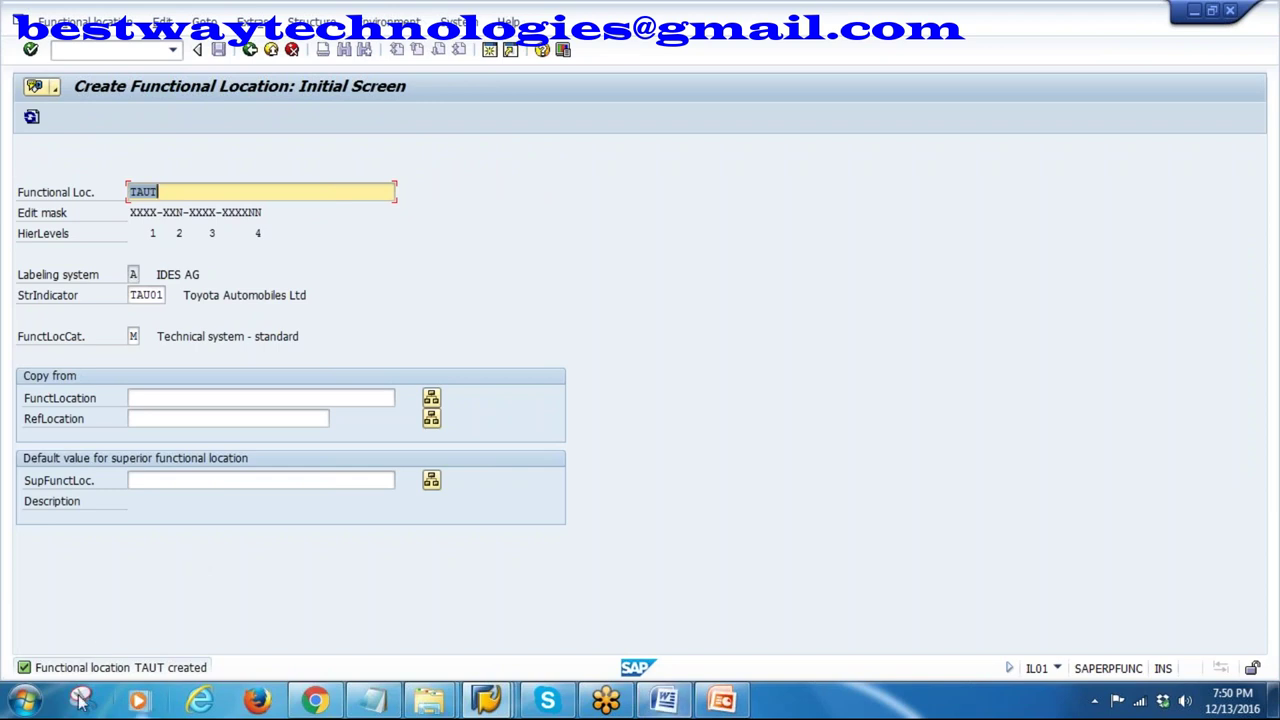
- Take the second-level code UT1 from the Notepad structure and start creating functional location TAUT-UT1
click(368, 702)
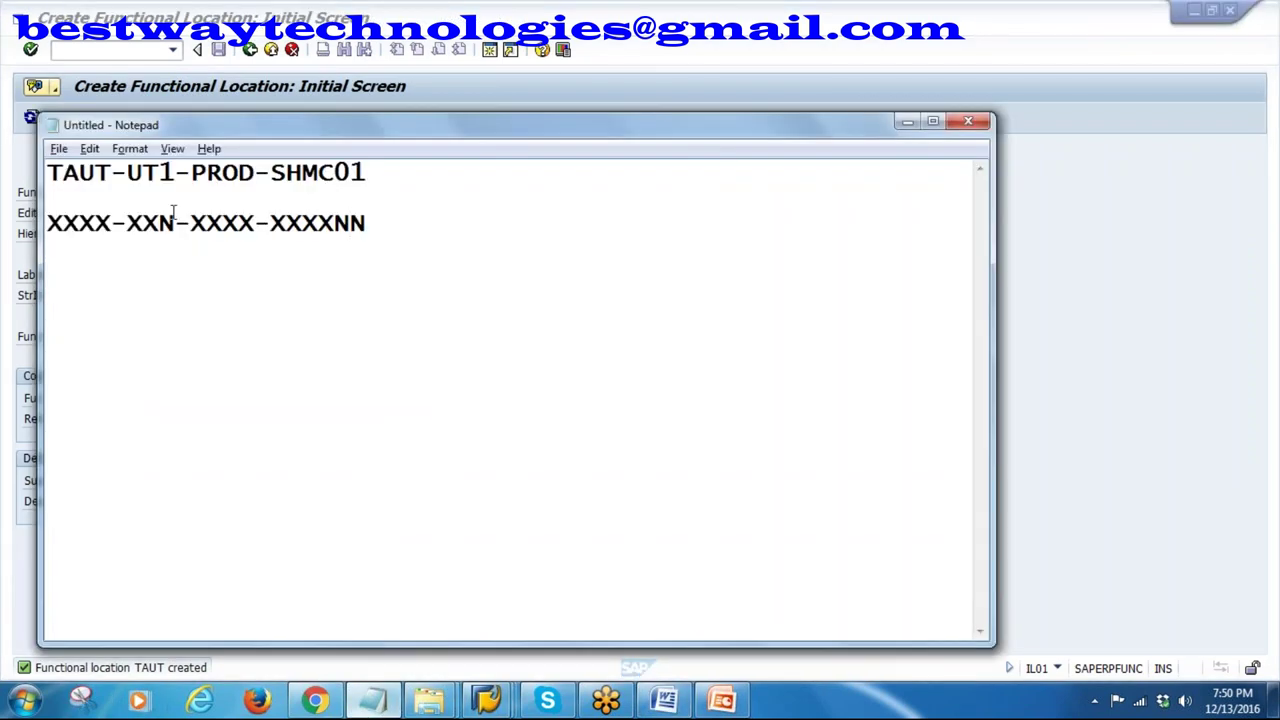
drag(127, 172, 176, 174)
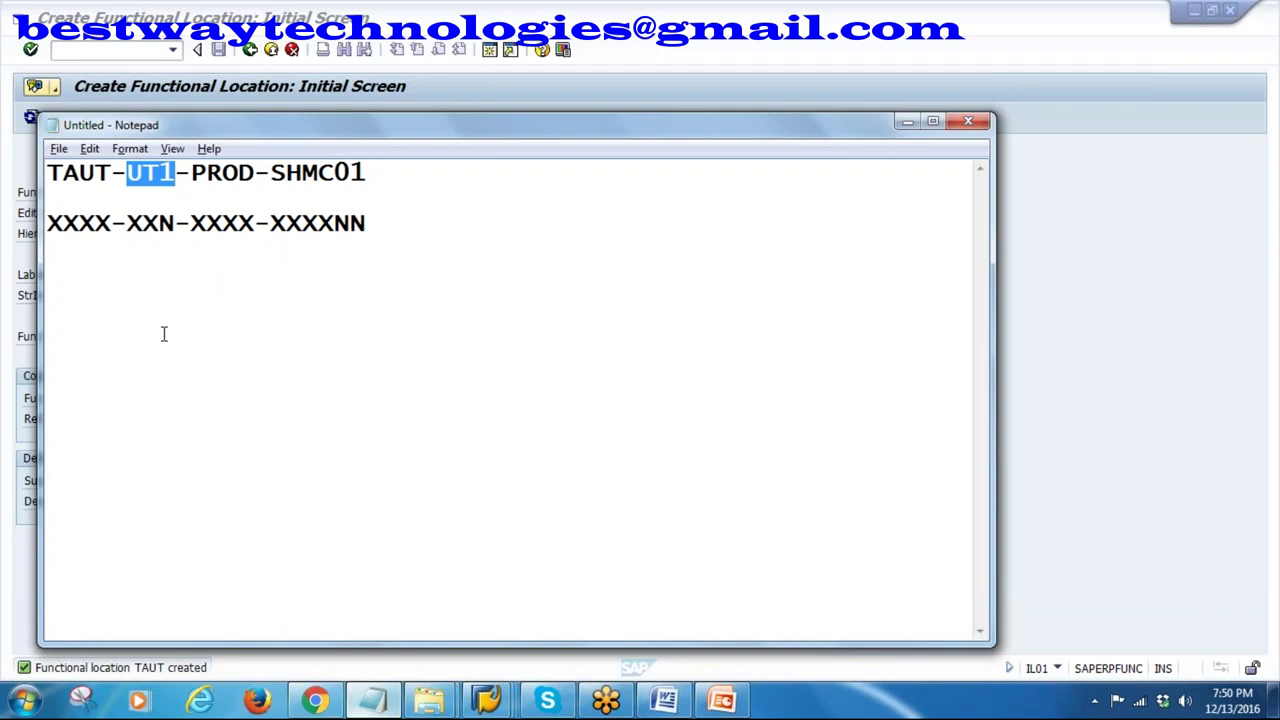
key(ctrl+c)
key(alt+Tab)
click(183, 192)
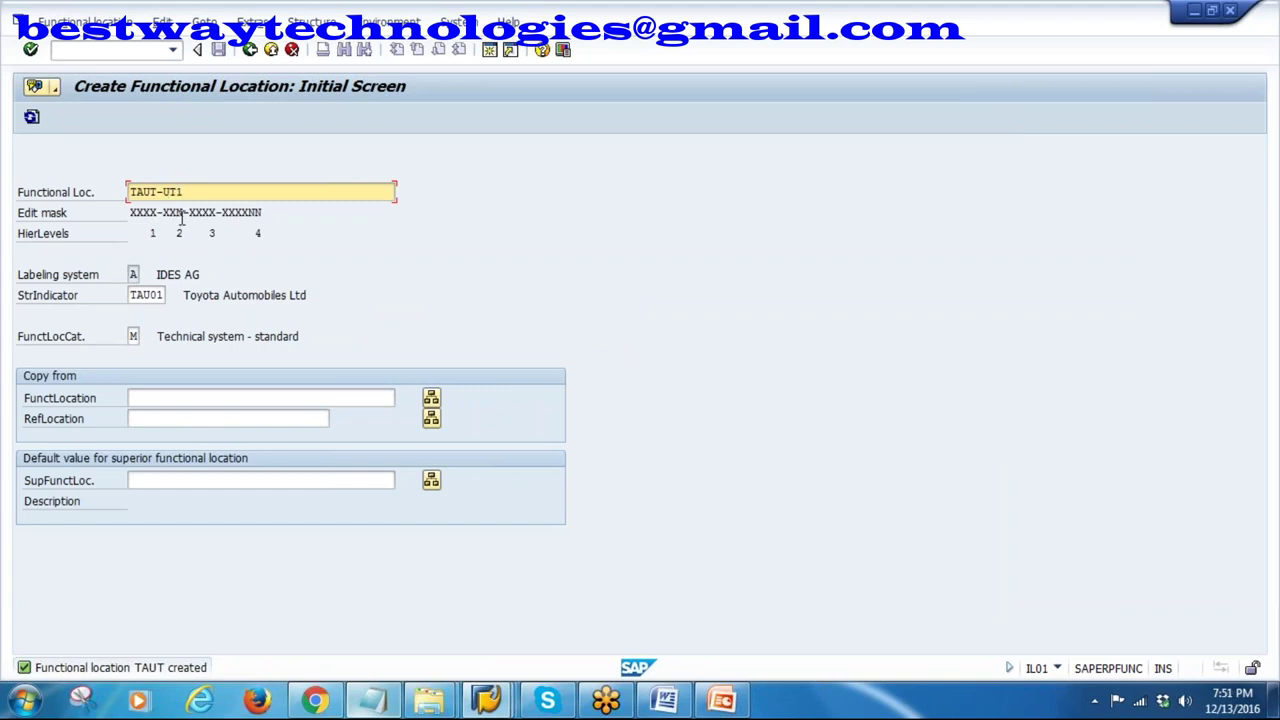
drag(164, 191, 186, 191)
key(Return)
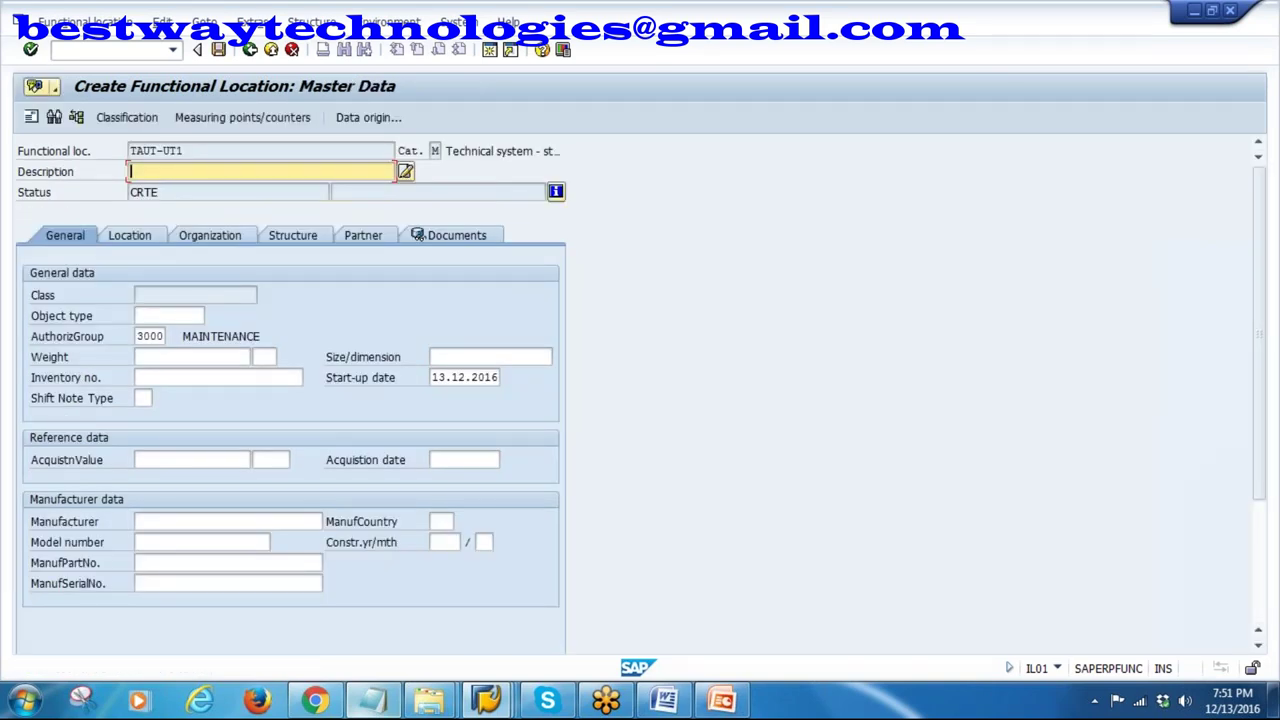
- Enter UNIT1 as the functional location's description, and check its authorization group and start-up date
text(UNIT1)
drag(156, 150, 110, 152)
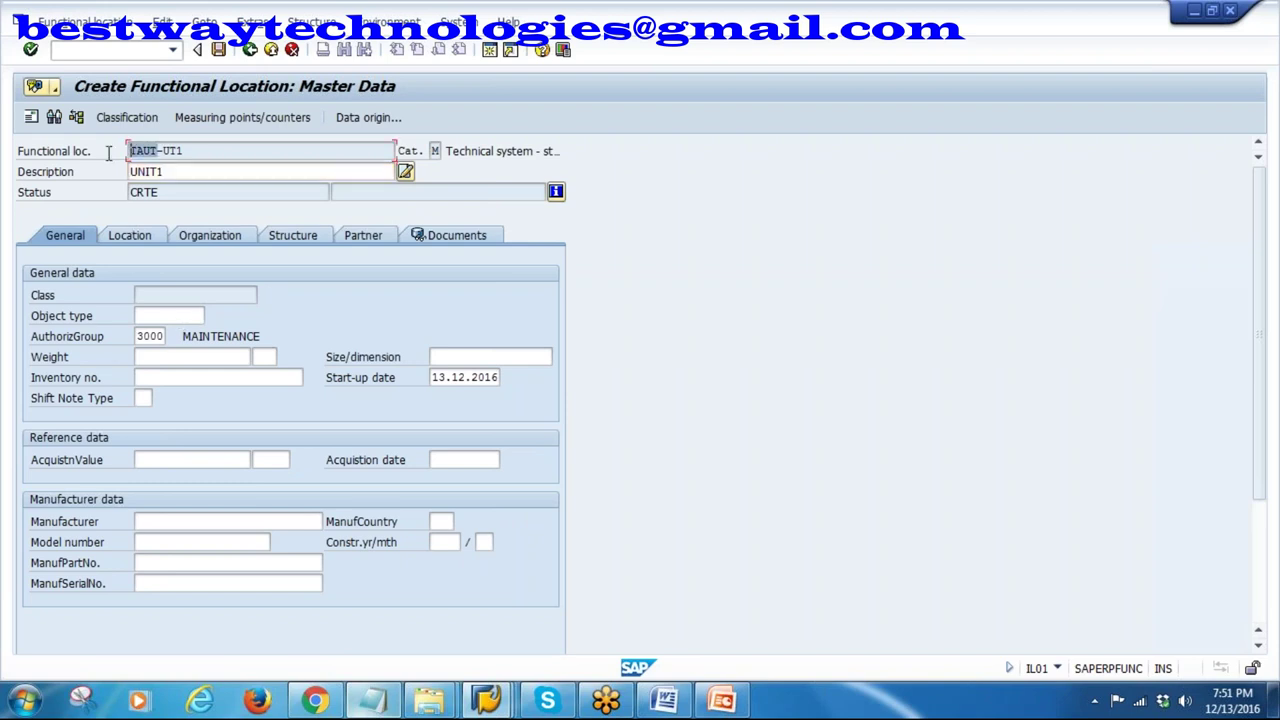
click(150, 336)
click(487, 381)
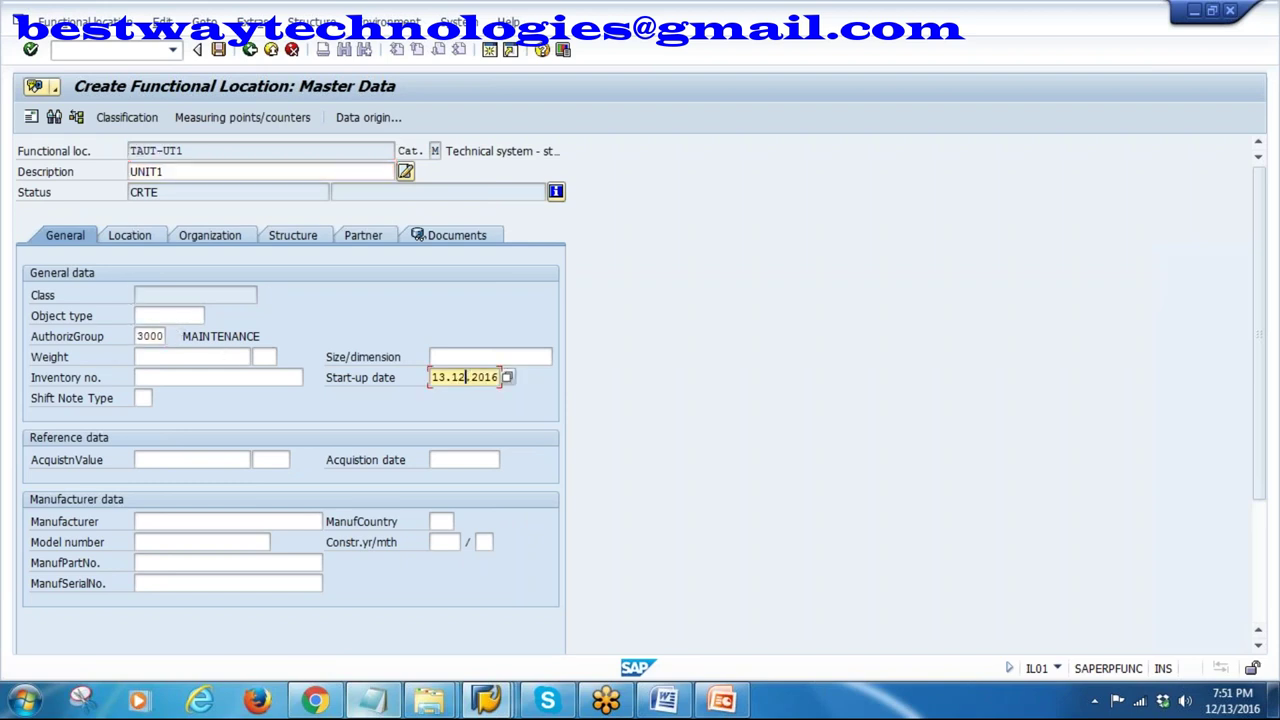
click(140, 336)
drag(138, 336, 189, 377)
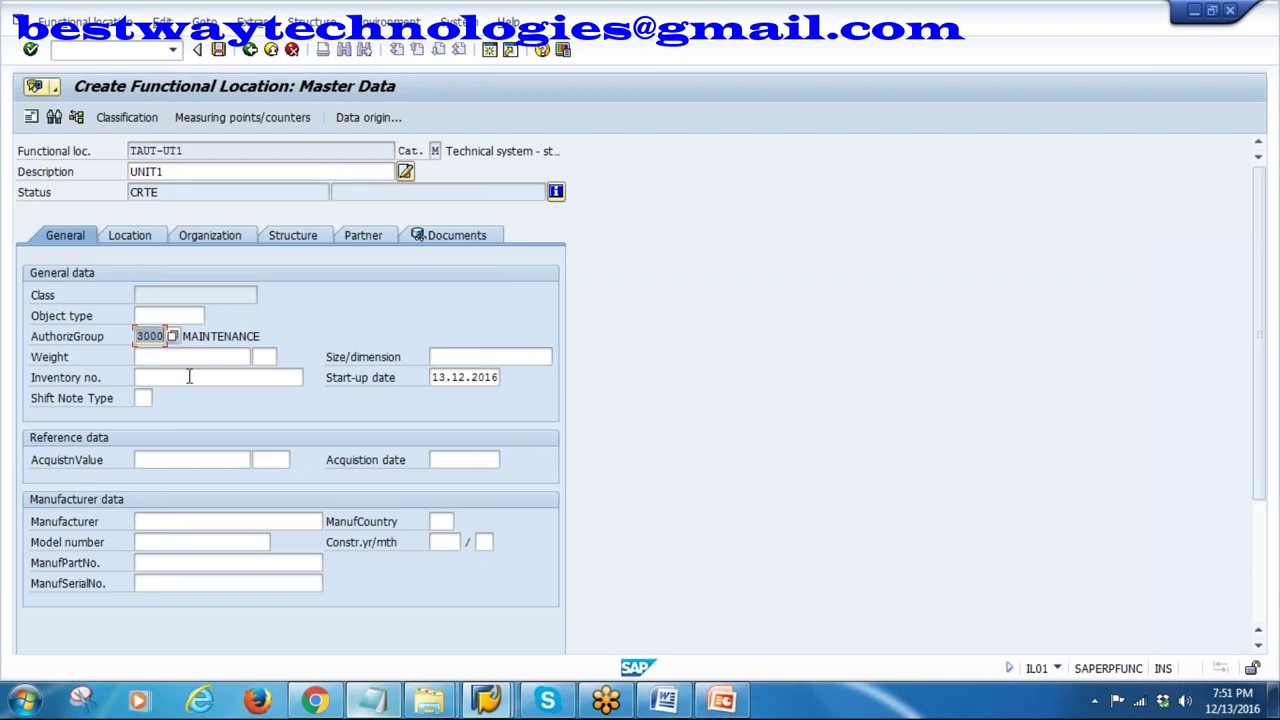
drag(432, 378, 500, 379)
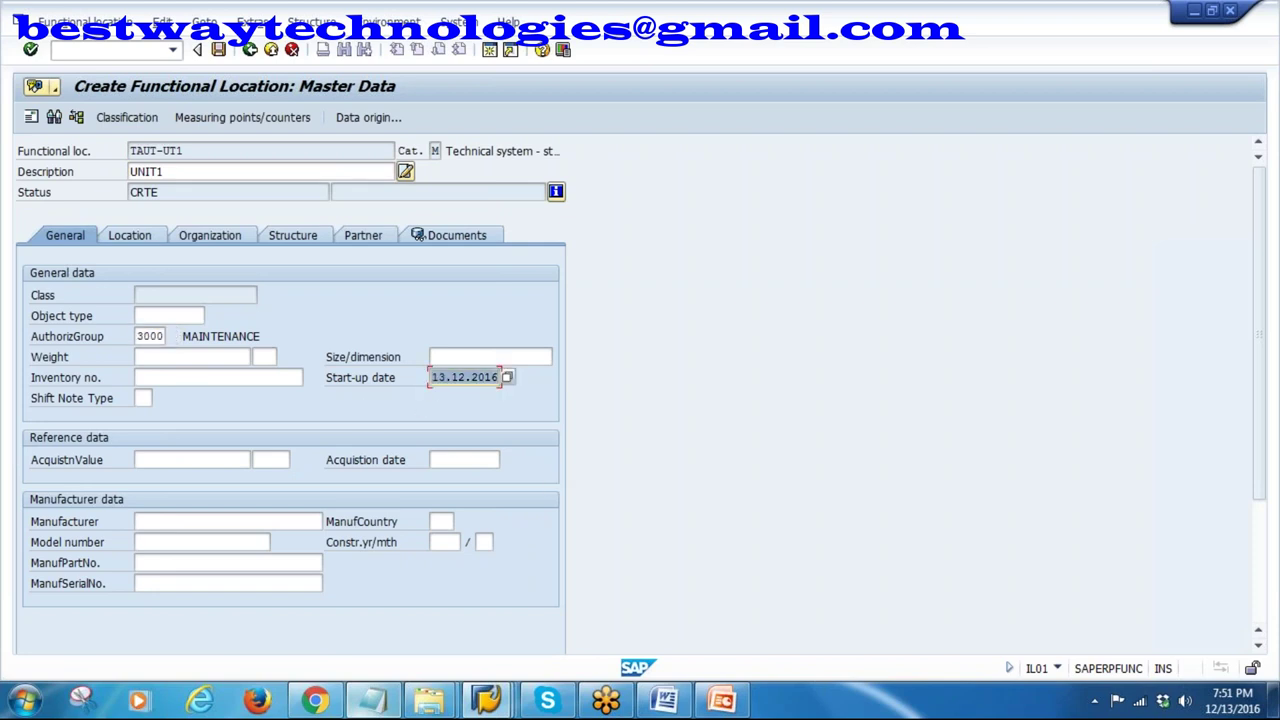
- Review the location and organization data that TAUT-UT1 takes over from its superior location
click(145, 240)
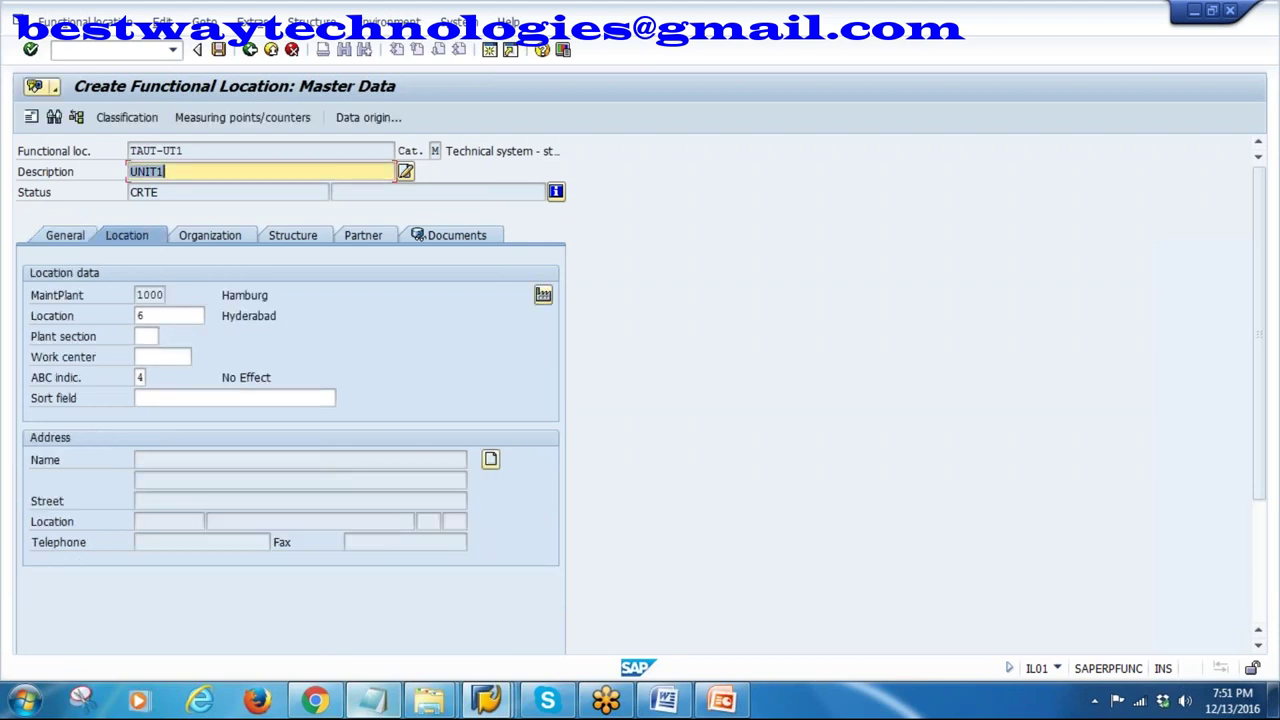
click(205, 236)
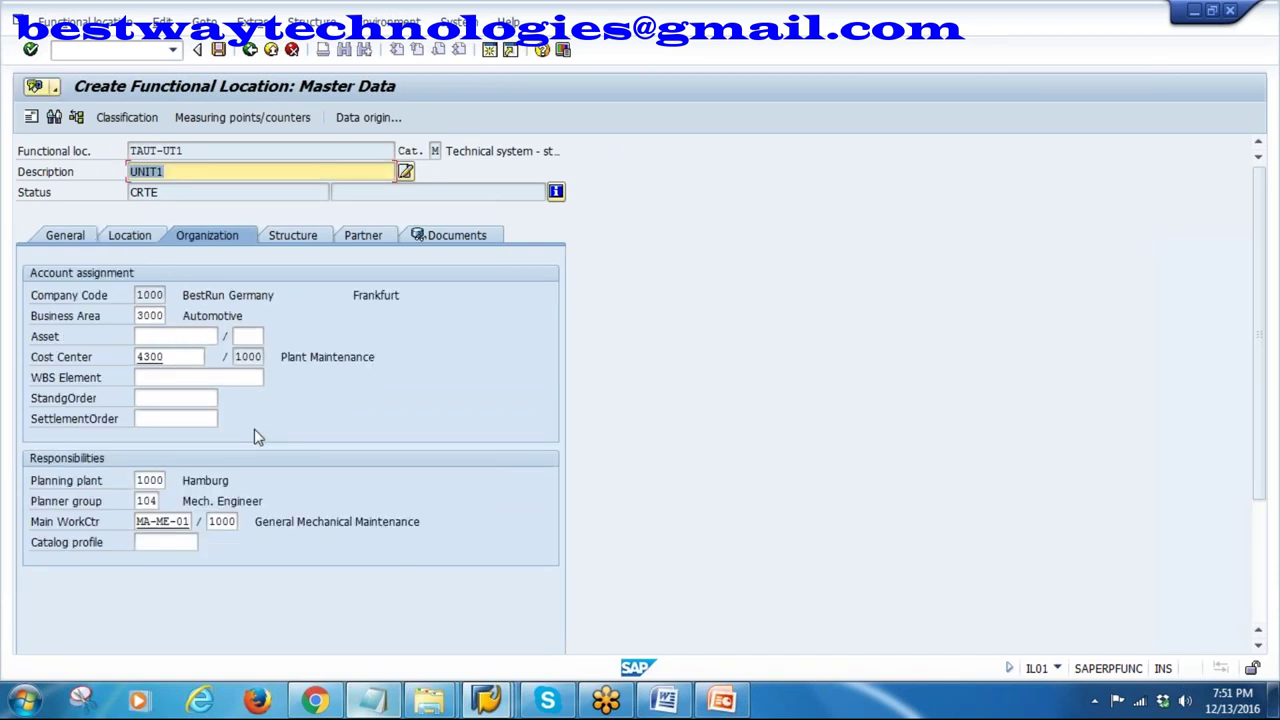
click(157, 150)
double_click(142, 150)
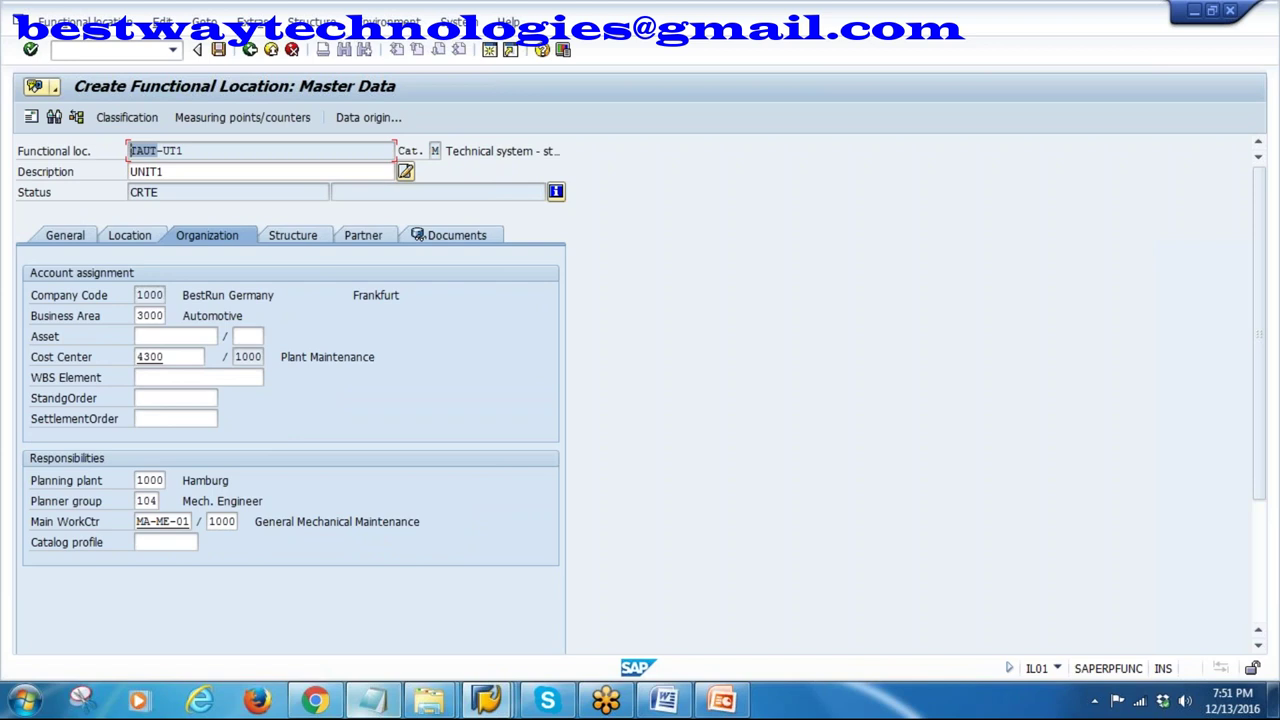
- Check the superior functional location in the structure data, set the position to 2, and save TAUT-UT1
click(314, 242)
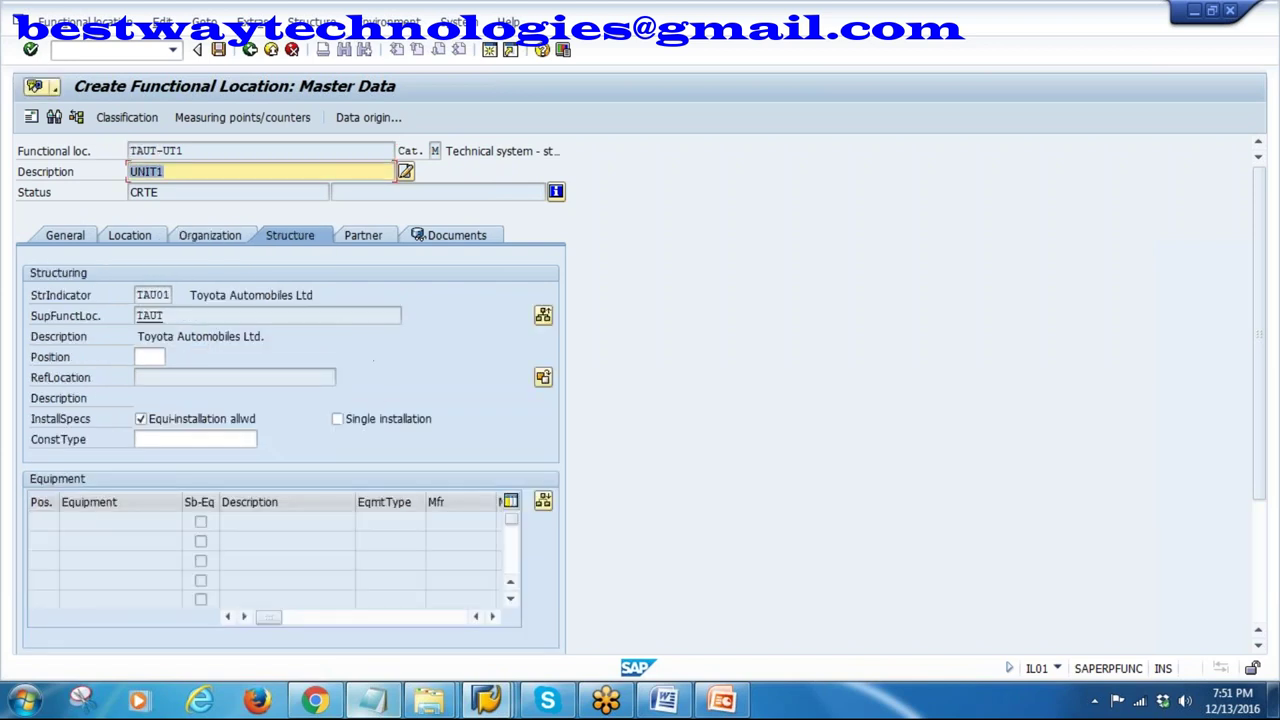
double_click(175, 315)
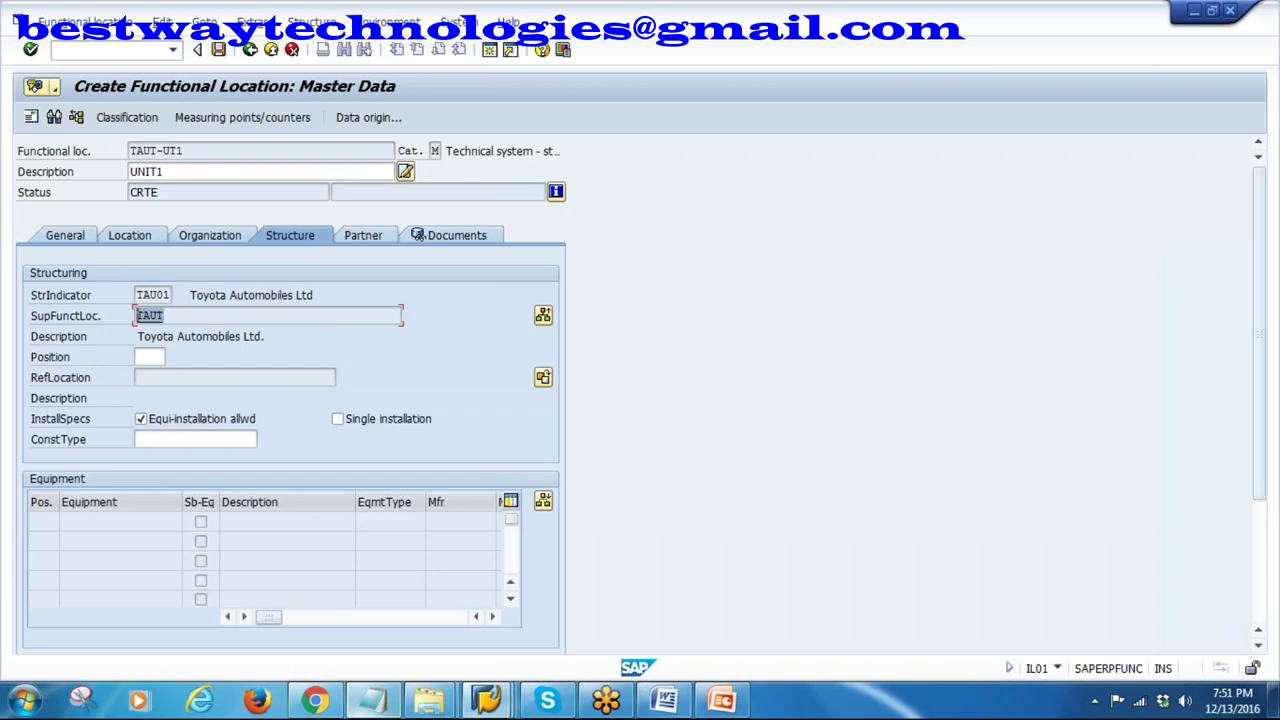
click(143, 357)
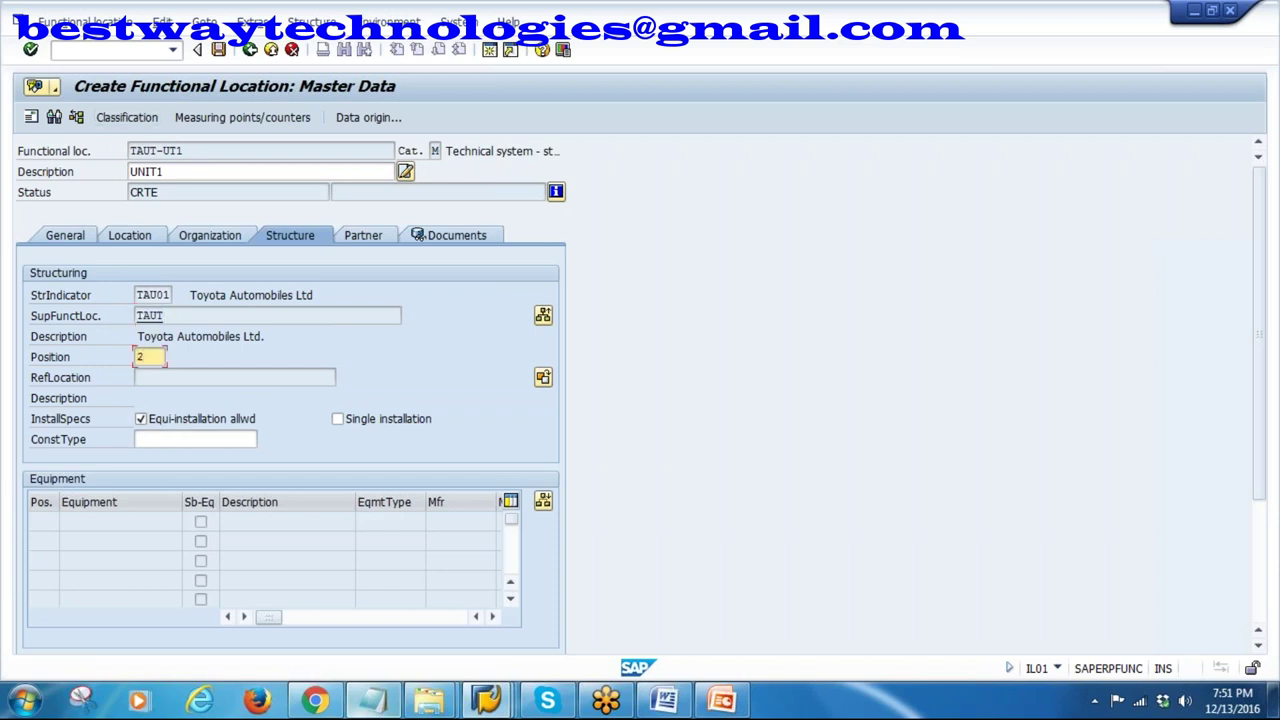
drag(163, 151, 185, 151)
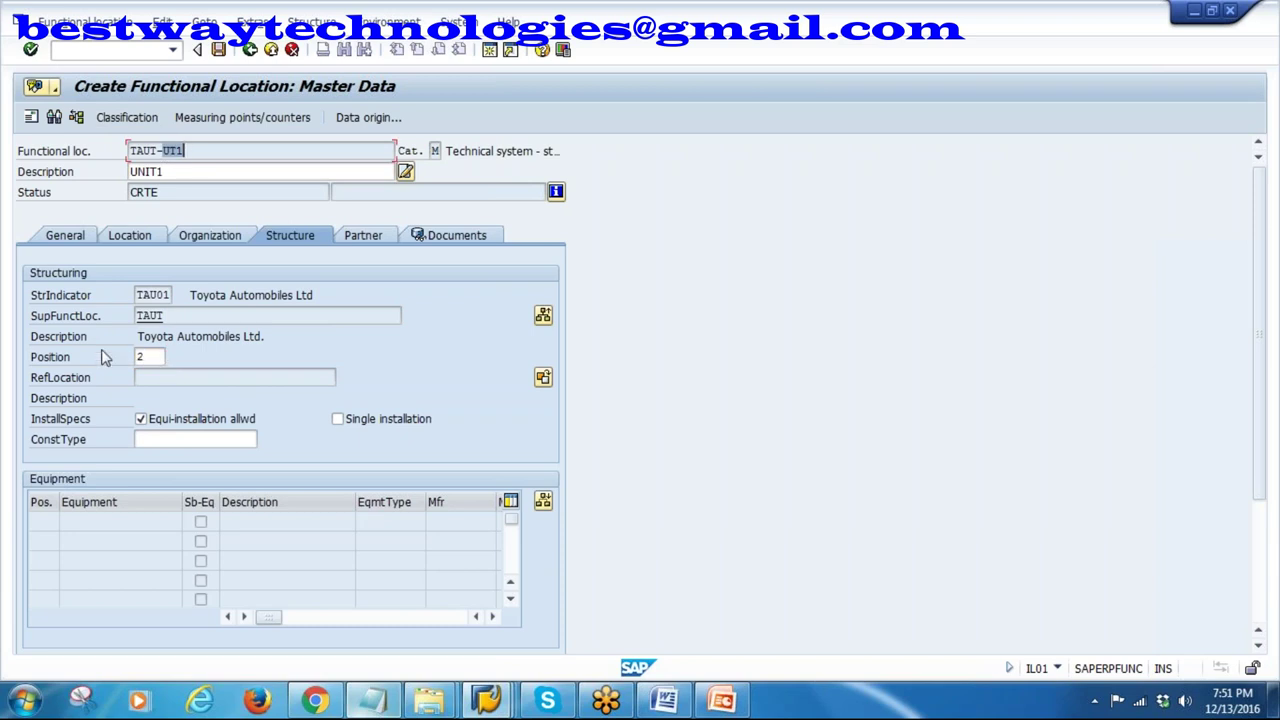
double_click(140, 357)
click(150, 357)
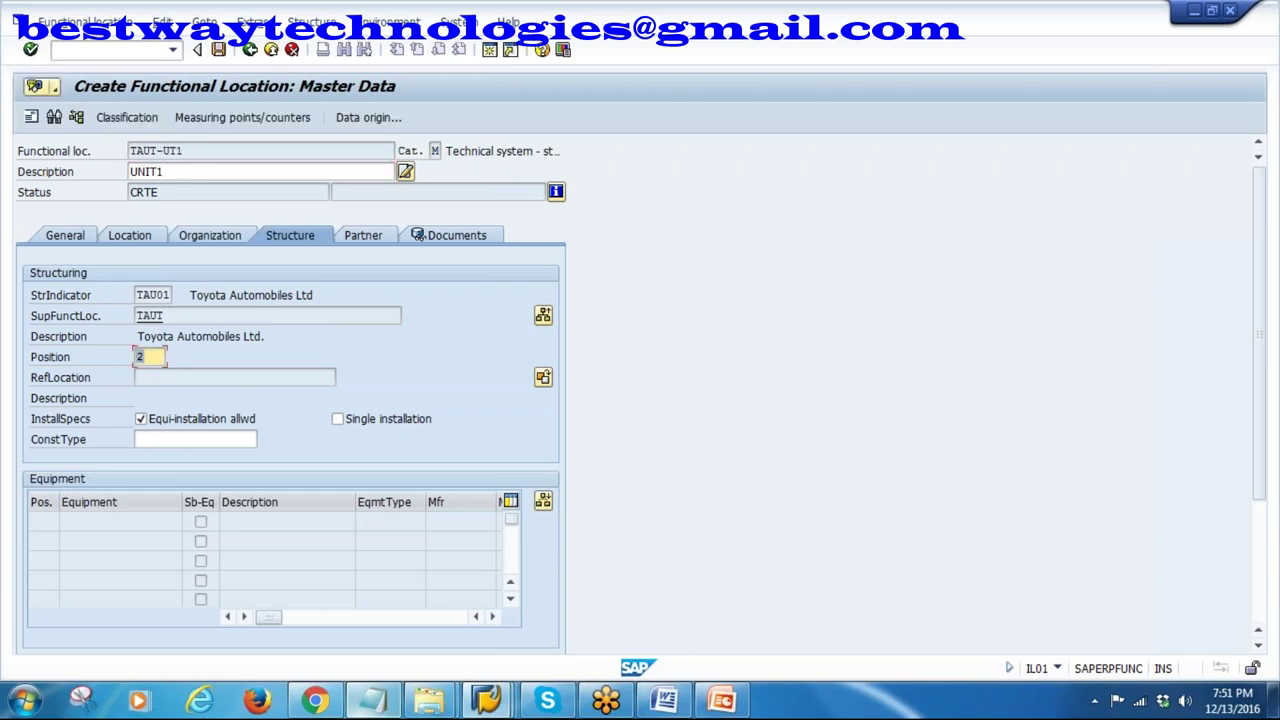
click(218, 49)
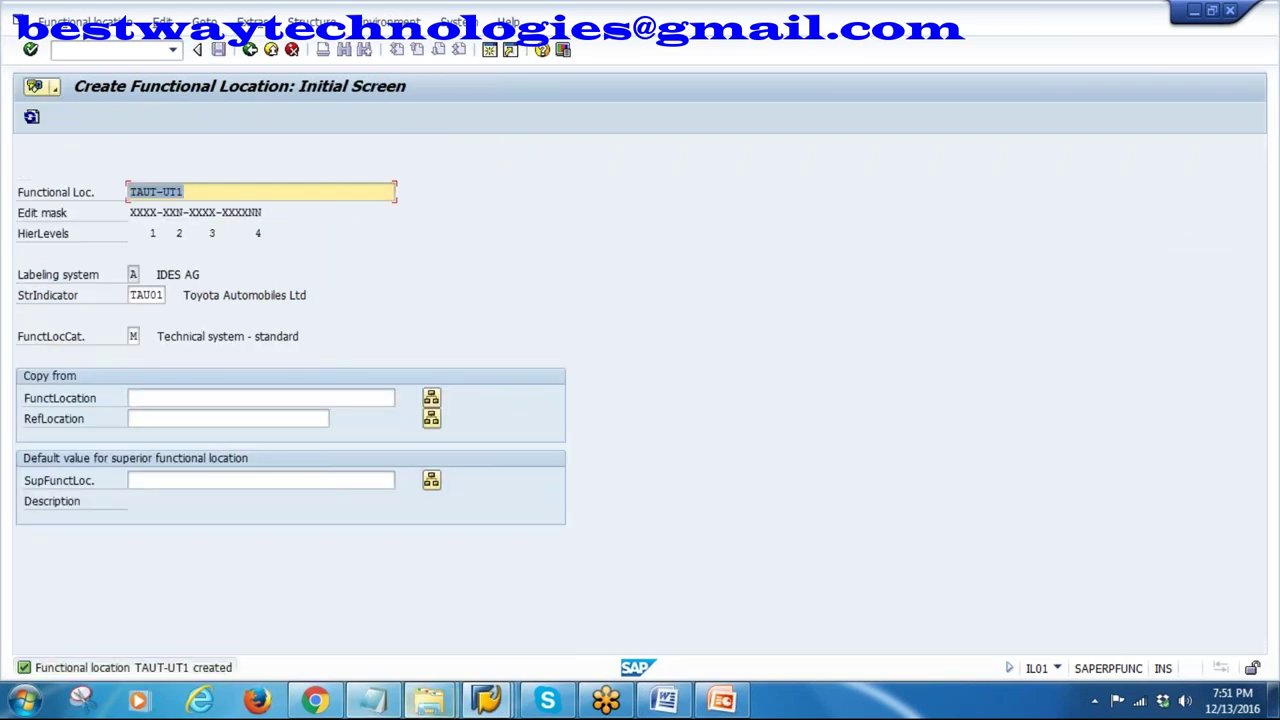
- Look up the third-level code in the Notepad structure and start creating functional location TAUT-UT1-PROD
click(372, 700)
drag(198, 172, 252, 172)
key(alt+Tab)
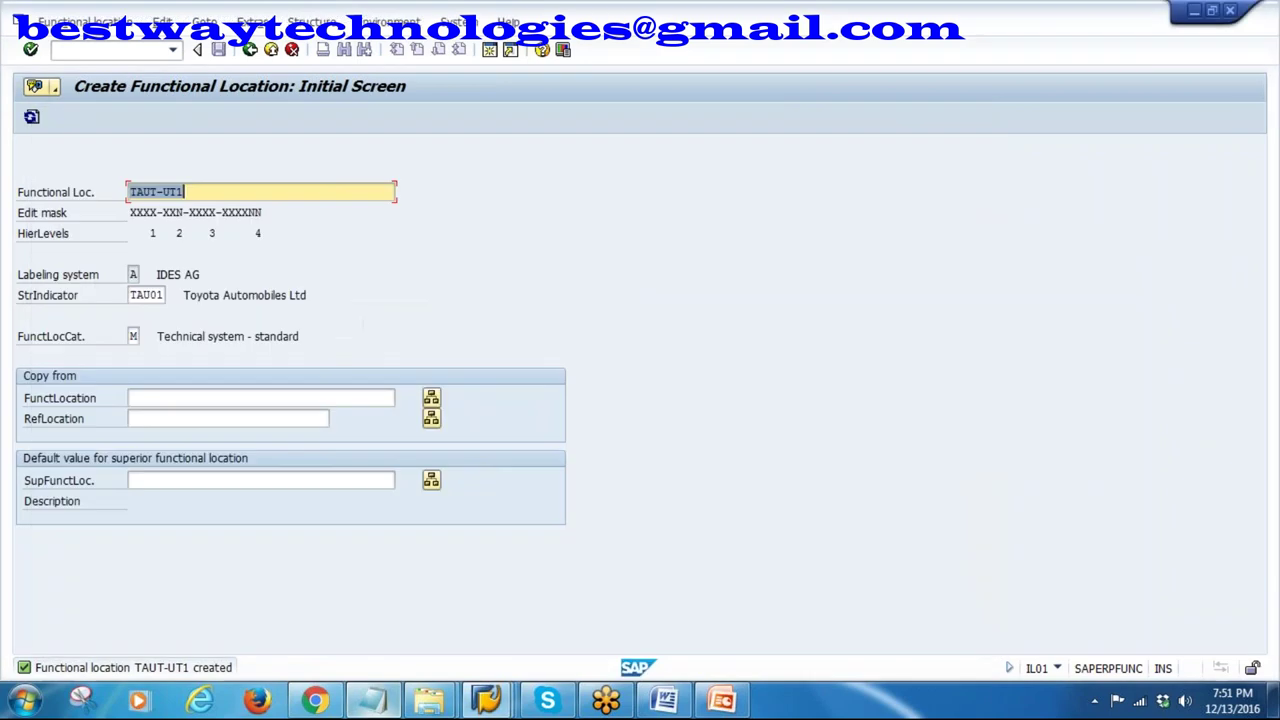
click(215, 193)
text(-PROD)
key(Return)
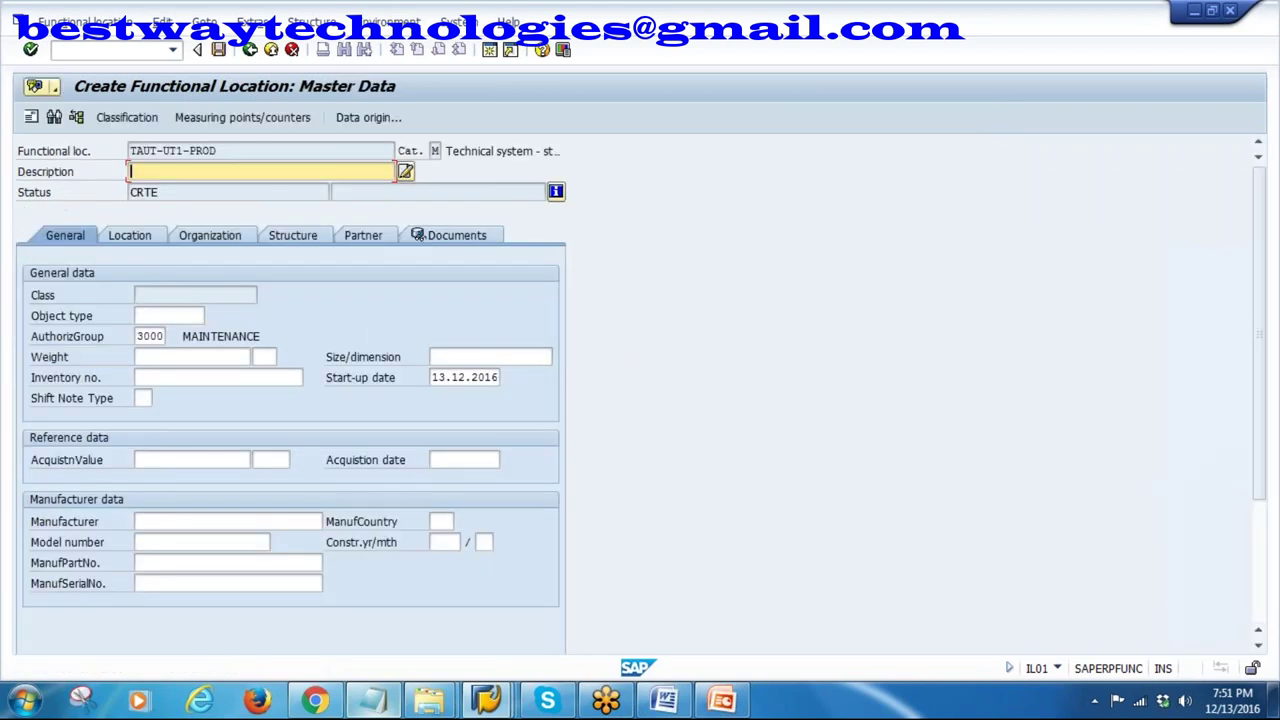
- Set the description to Department of Production, and review the department's location and organization data
text(De)
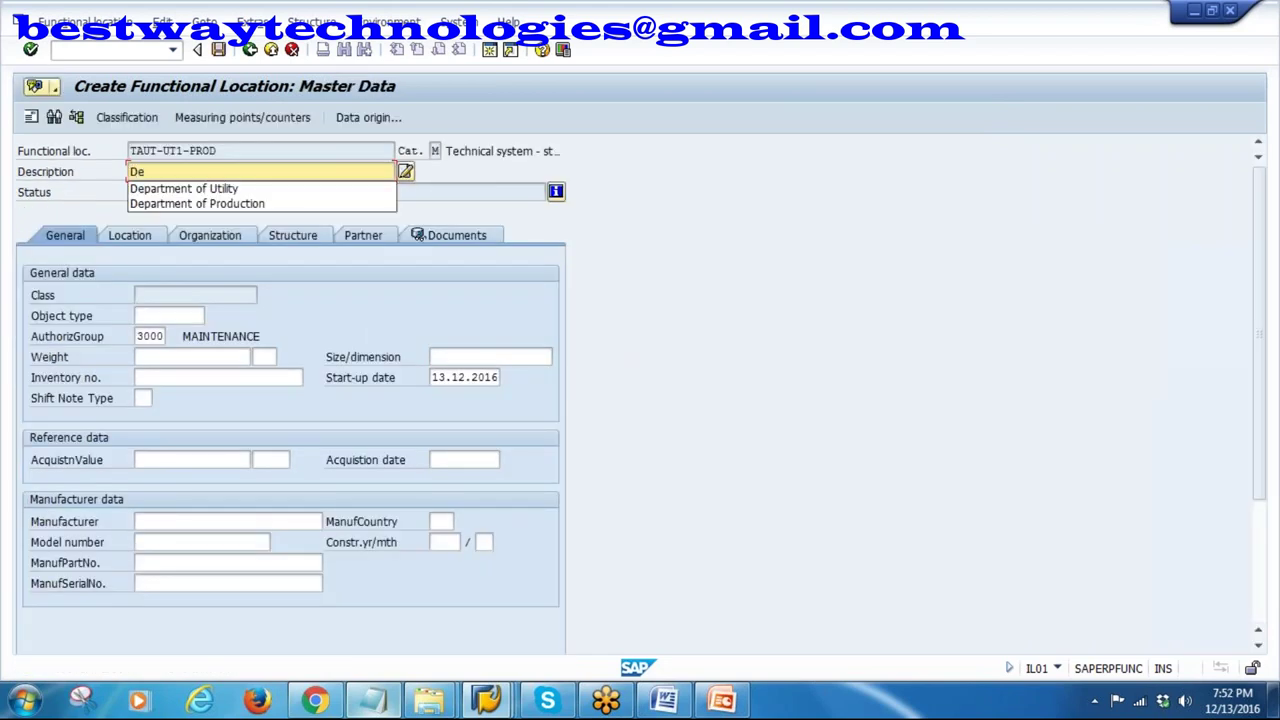
click(232, 203)
key(Return)
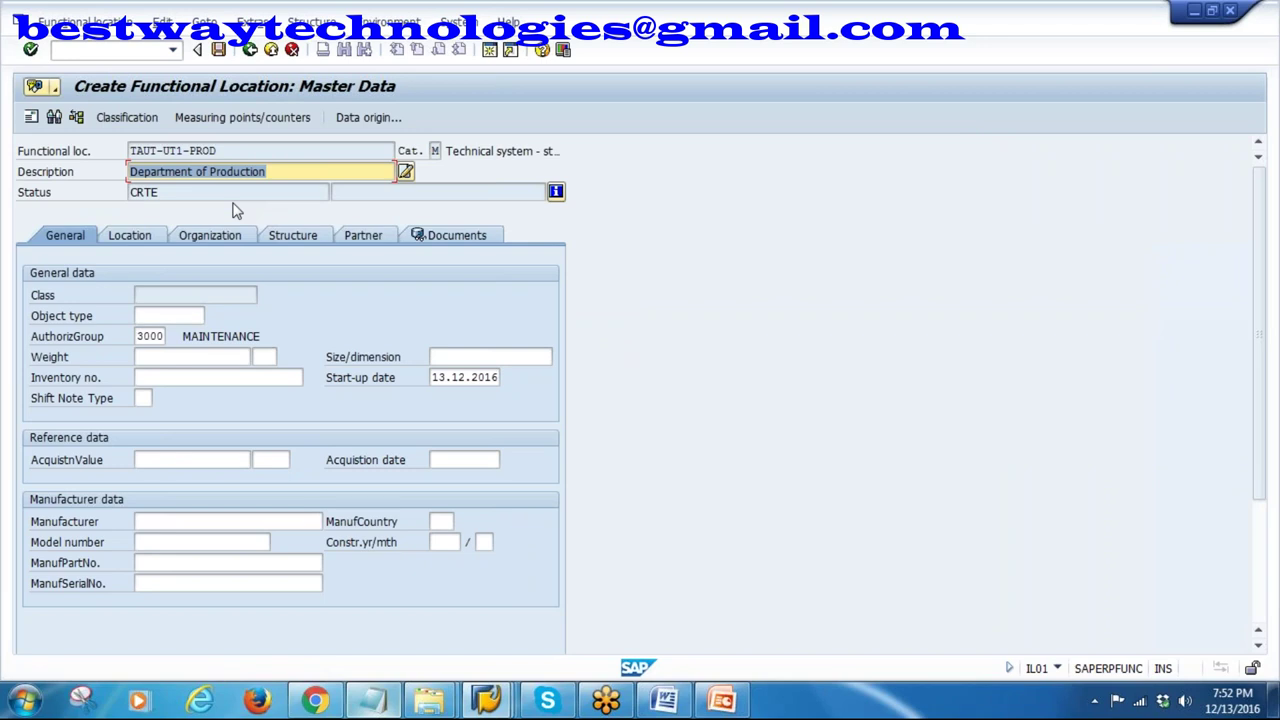
click(130, 235)
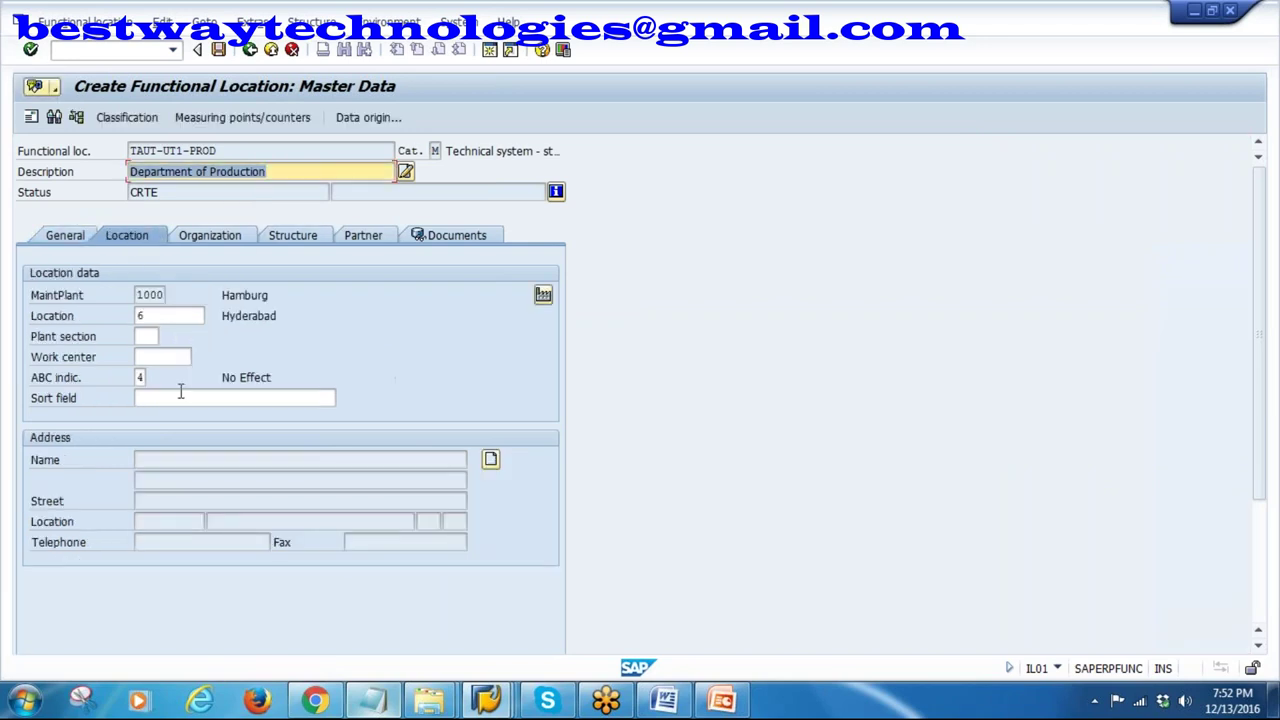
click(221, 244)
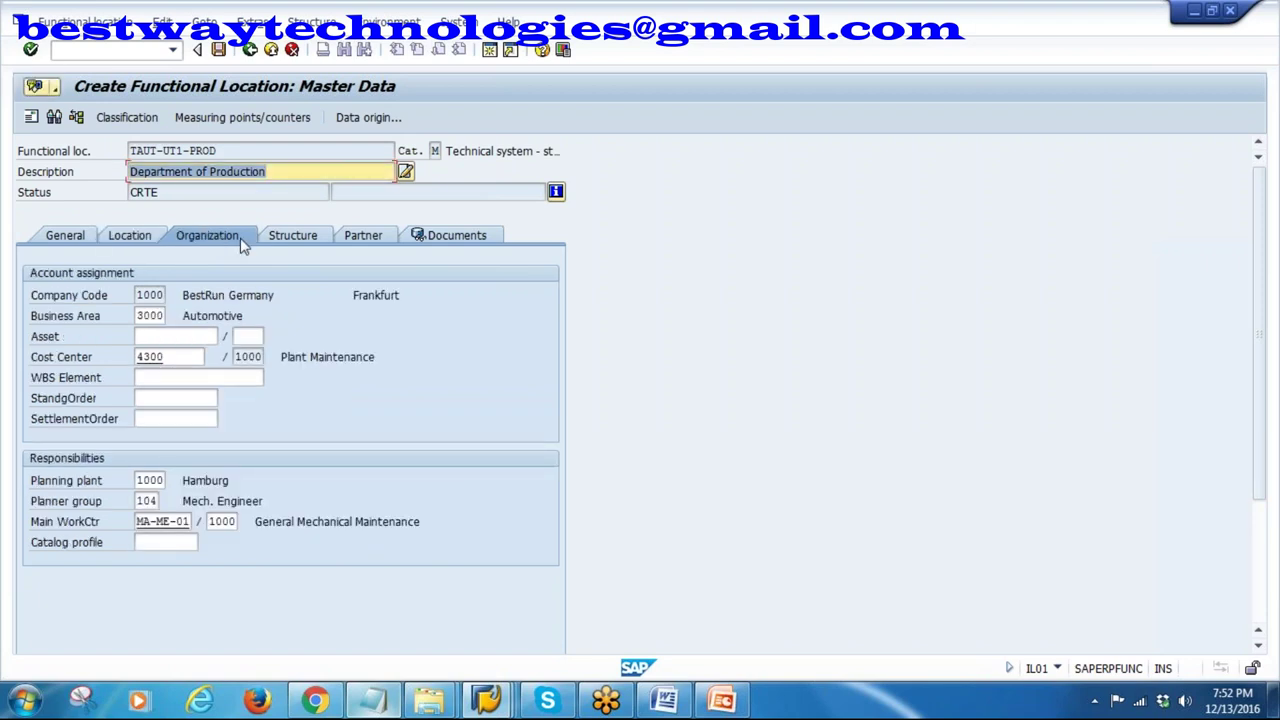
- Compare the location code with its superior functional location, set the position to 3, and save TAUT-UT1-PROD
click(293, 245)
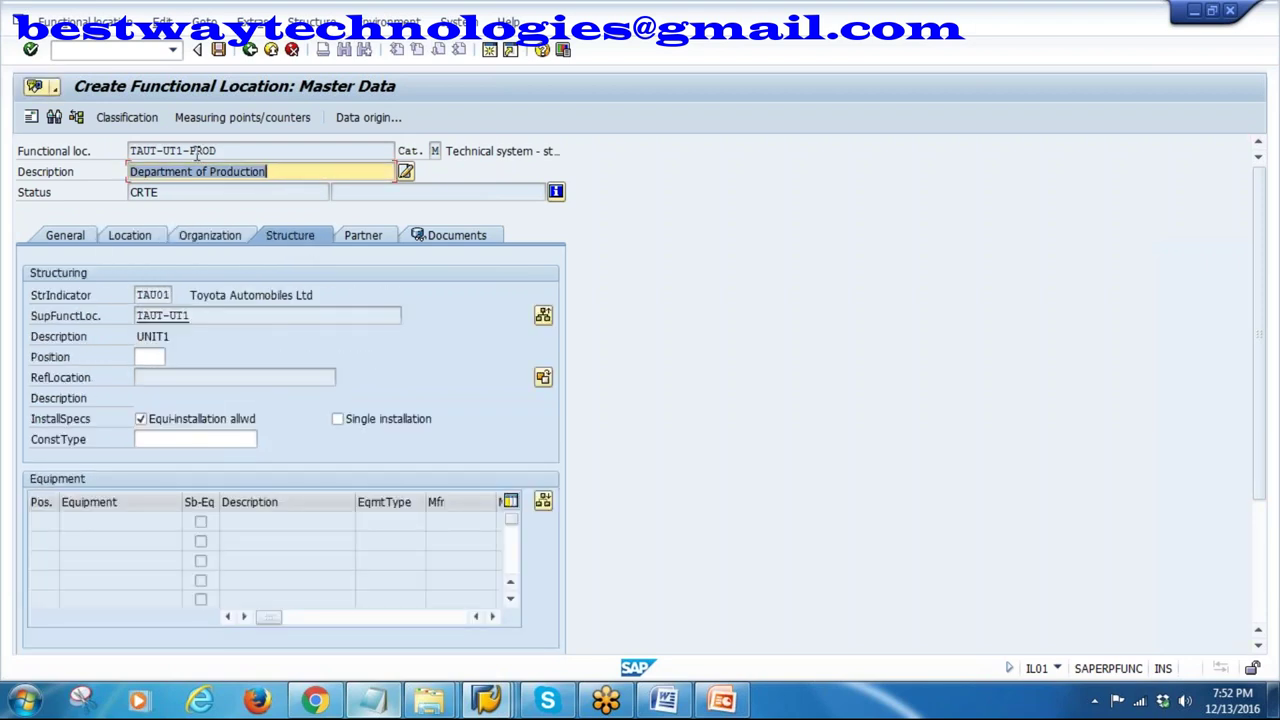
double_click(197, 150)
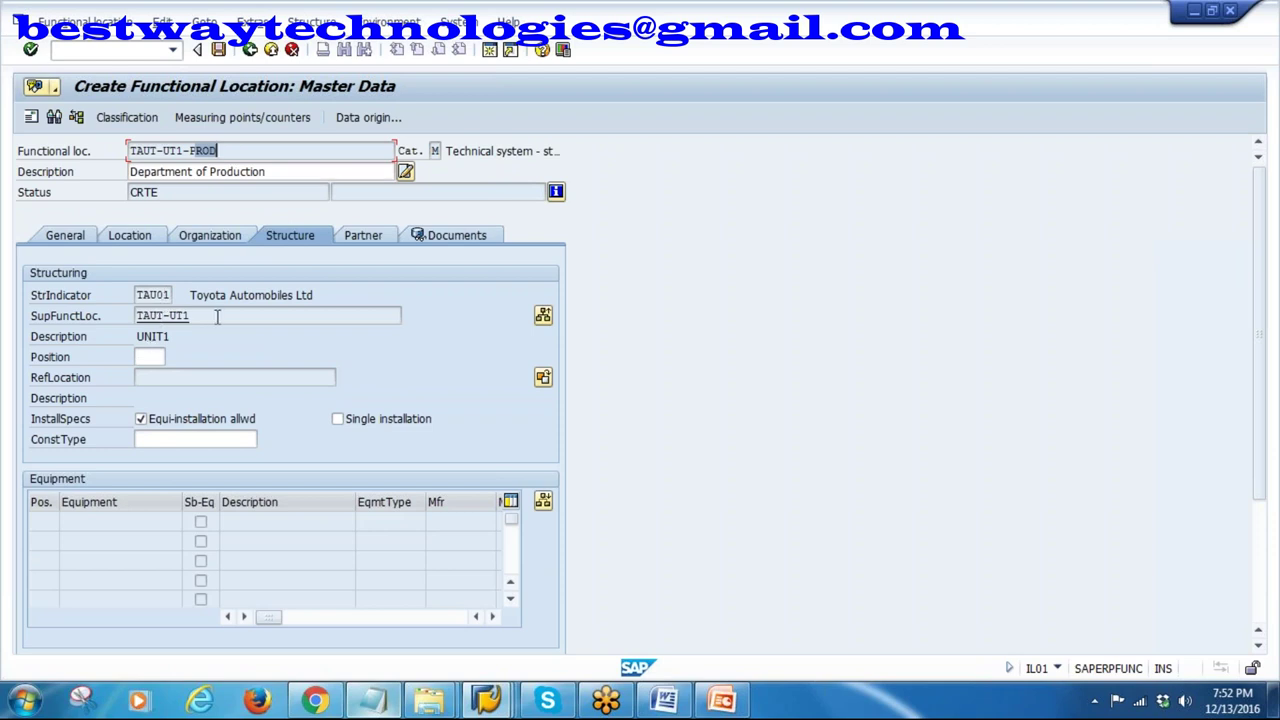
click(157, 316)
key(Tab)
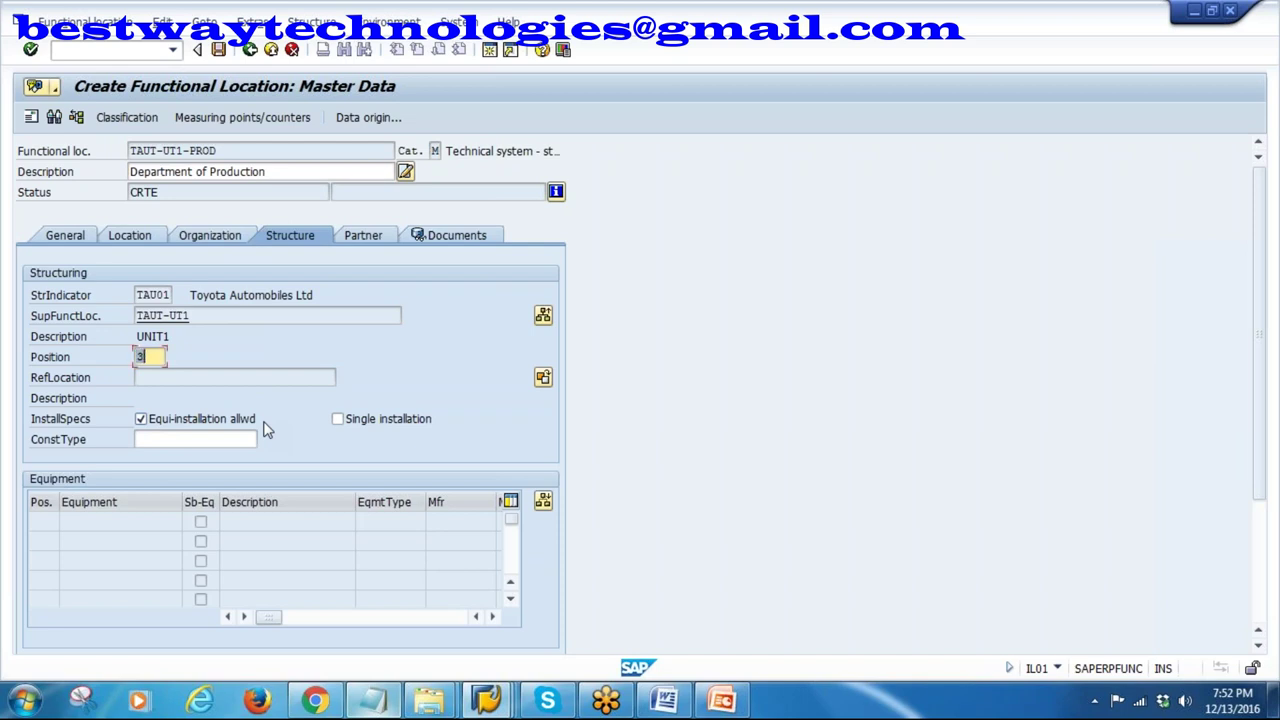
click(218, 49)
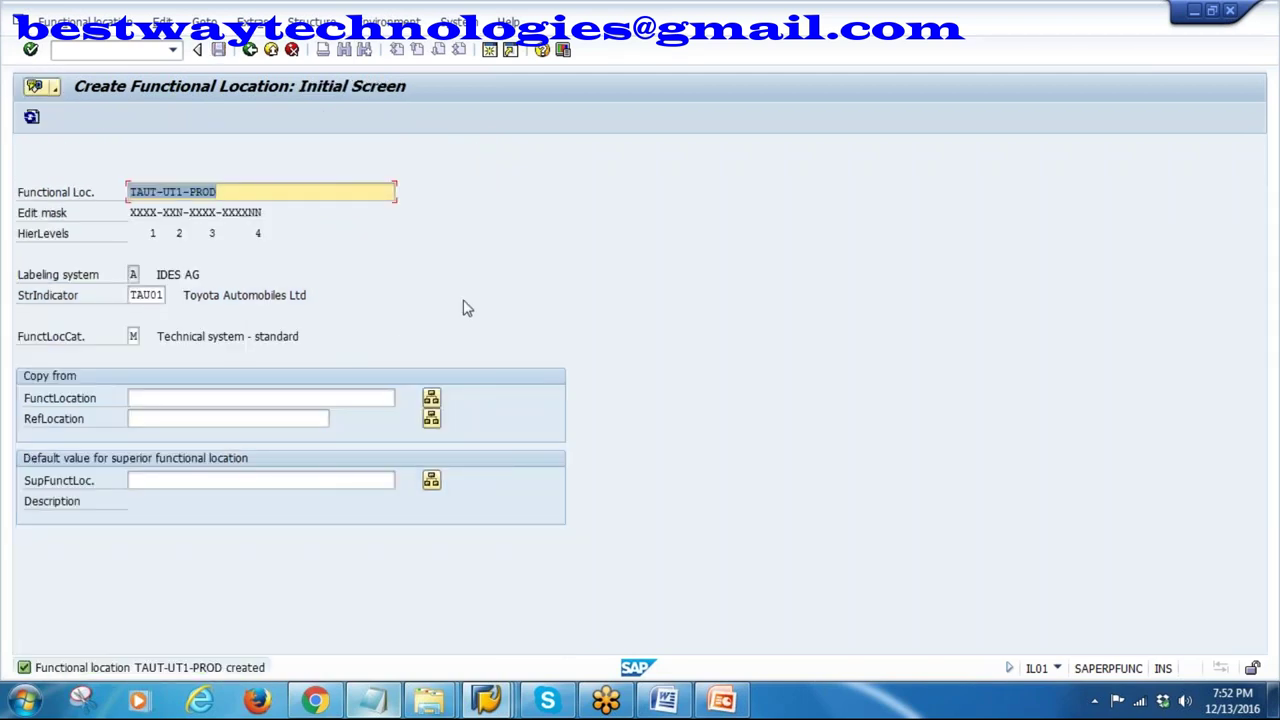
- Start creating functional location TAUT-UT2 and enter UNIT2 as its description
click(224, 191)
key(BackSpace)
key(BackSpace)
key(BackSpace)
key(BackSpace)
key(BackSpace)
key(BackSpace)
text(2)
key(Return)
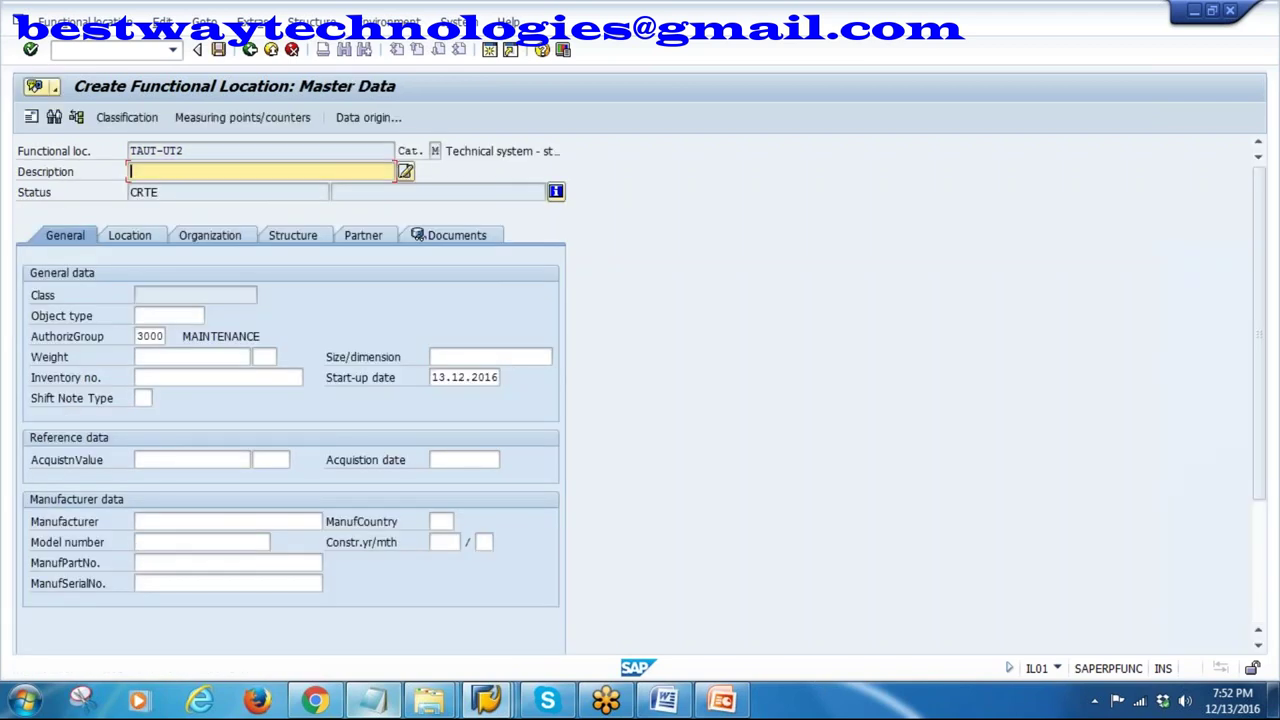
text(Unit2)
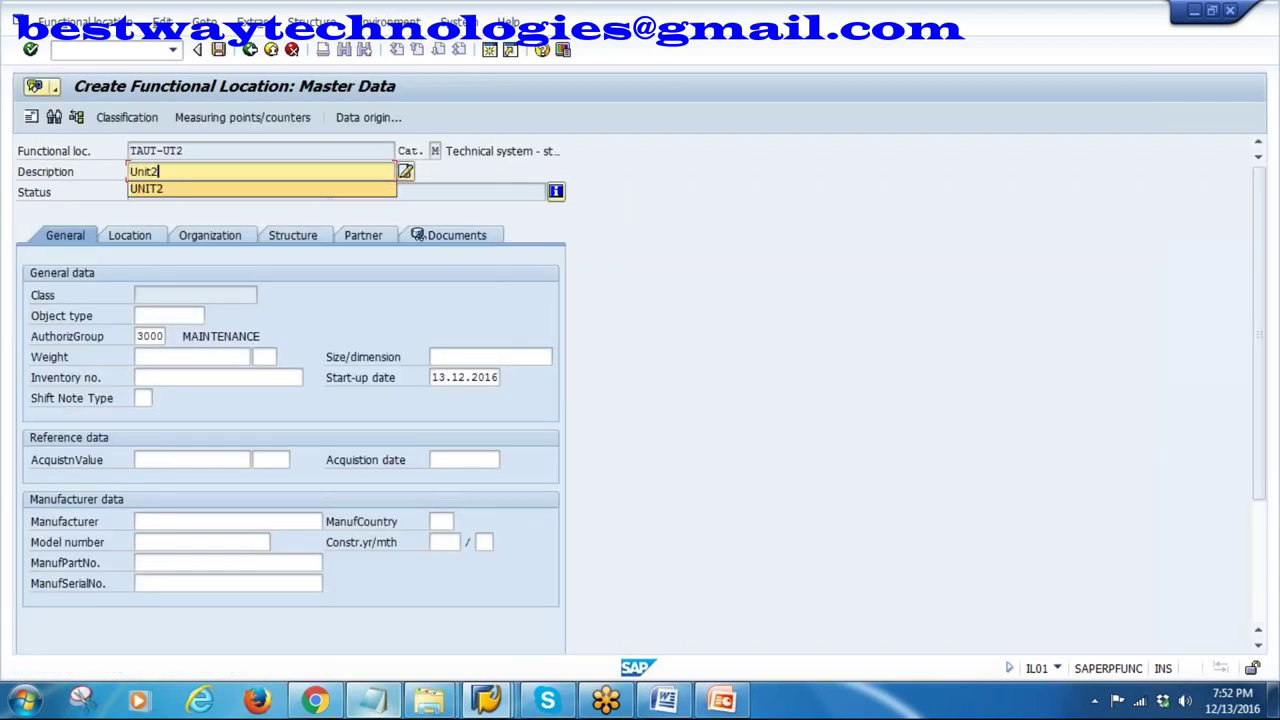
key(Down)
key(Return)
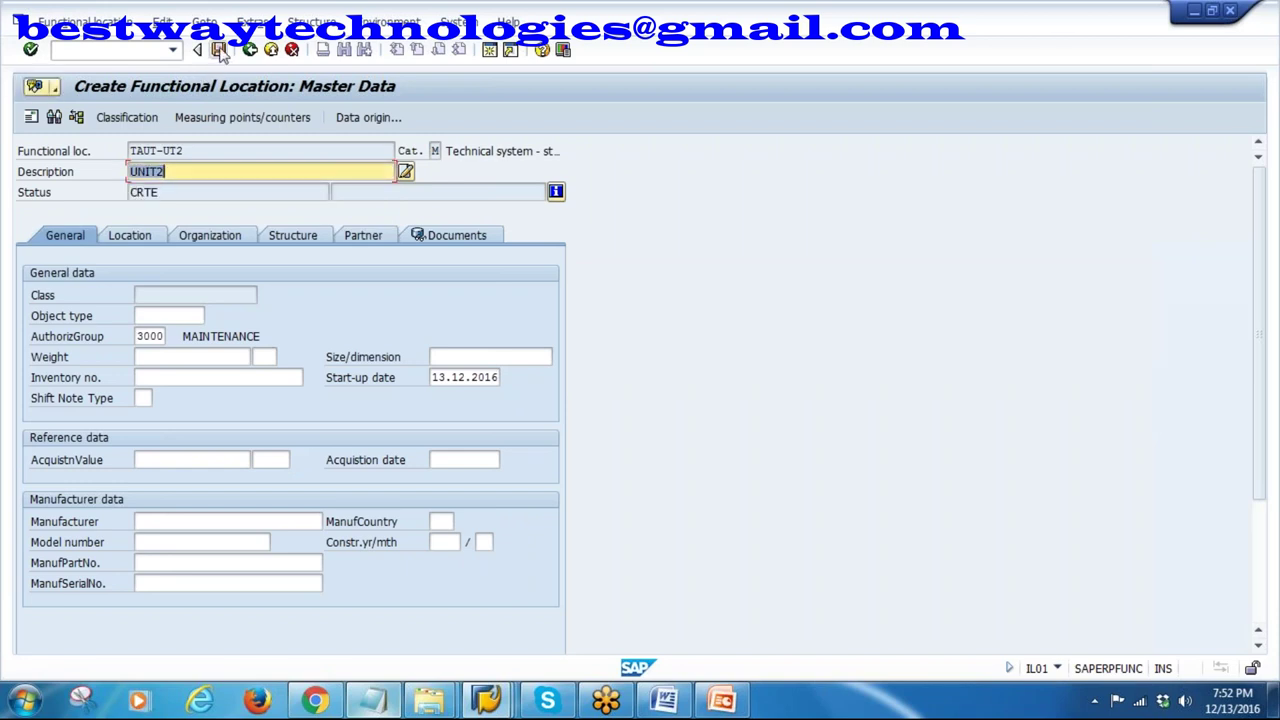
- Save TAUT-UT2 and start creating functional location TAUT-UT1-PROD-SHMC01 with the same structure indicator
key(Return)
key(ctrl+s)
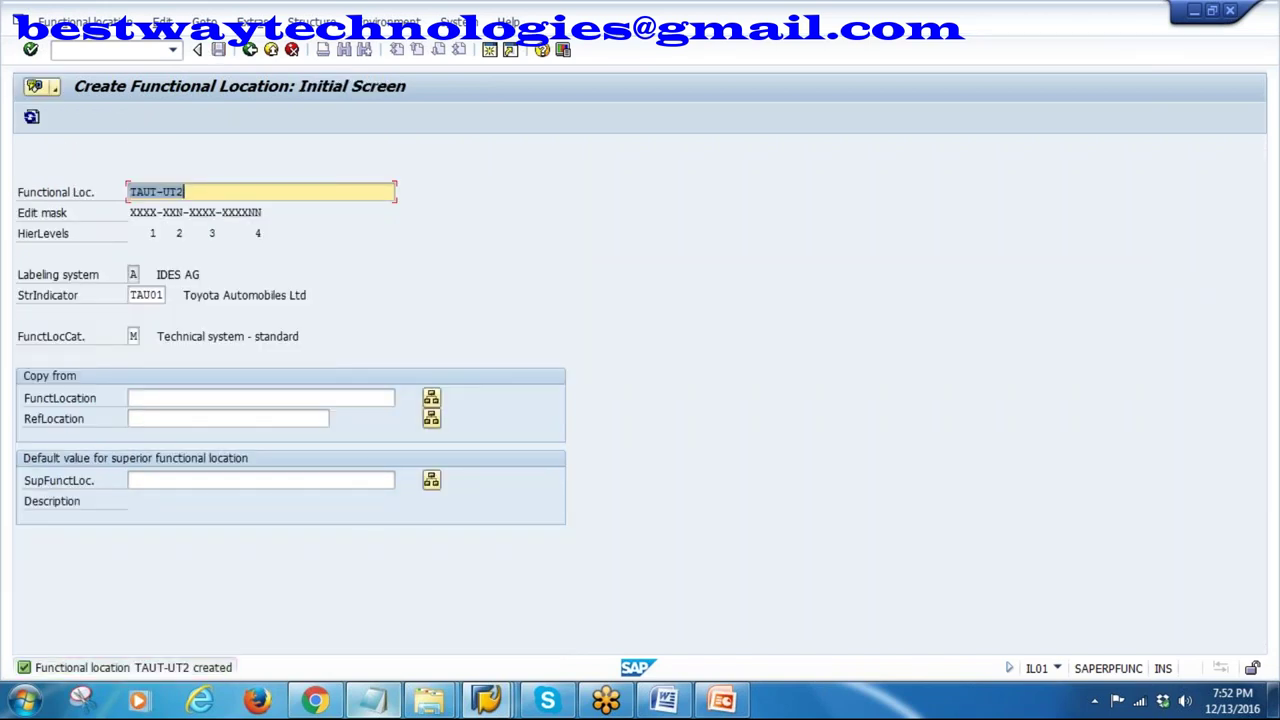
click(196, 199)
key(BackSpace)
text(1)
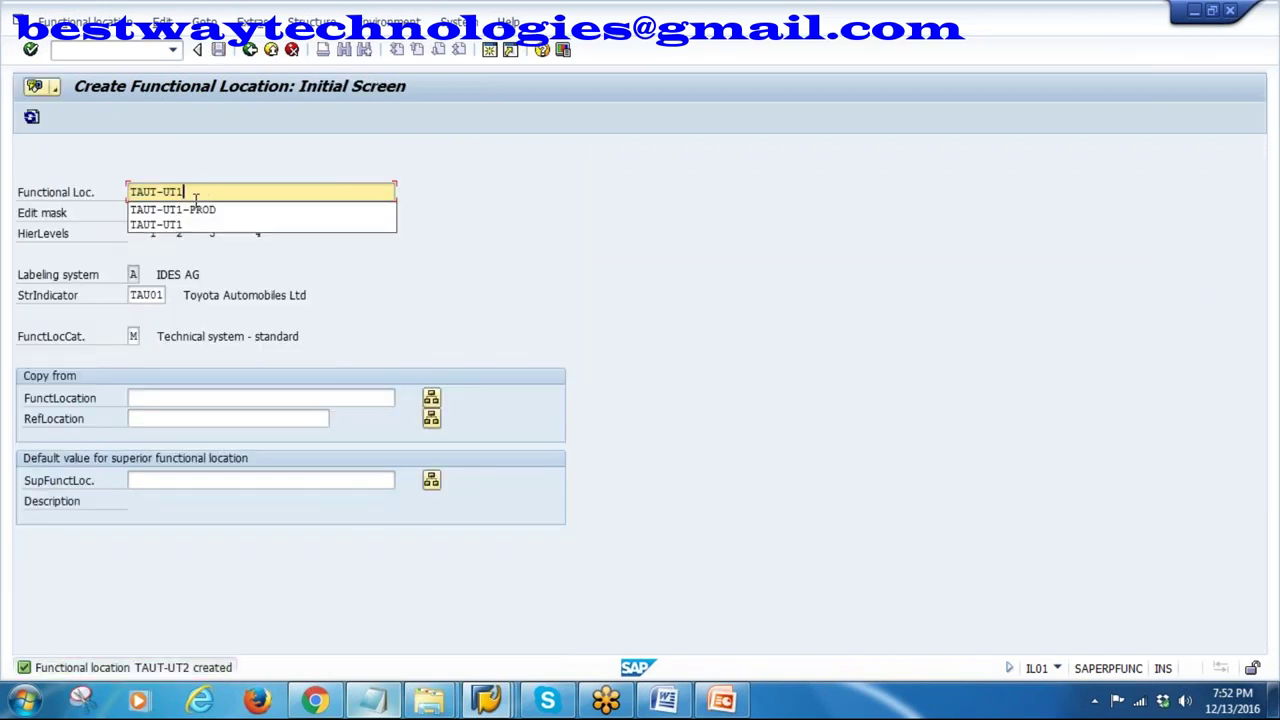
text(-prod)
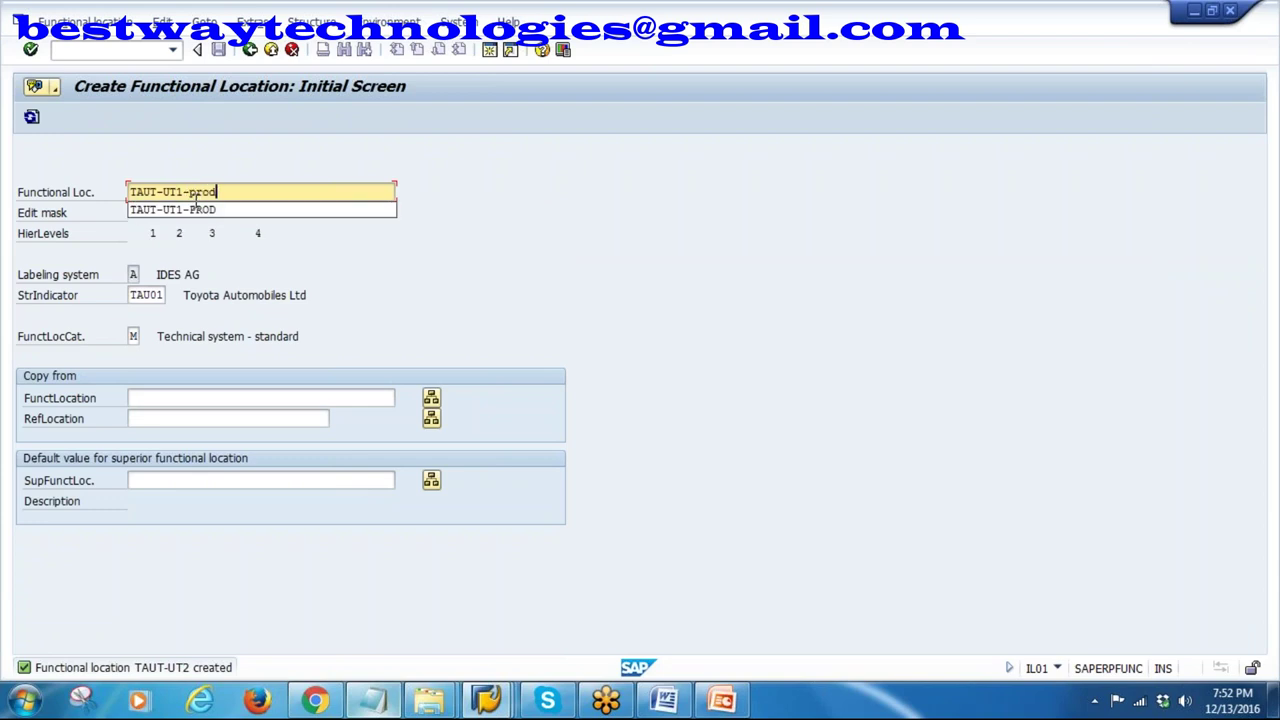
key(Return)
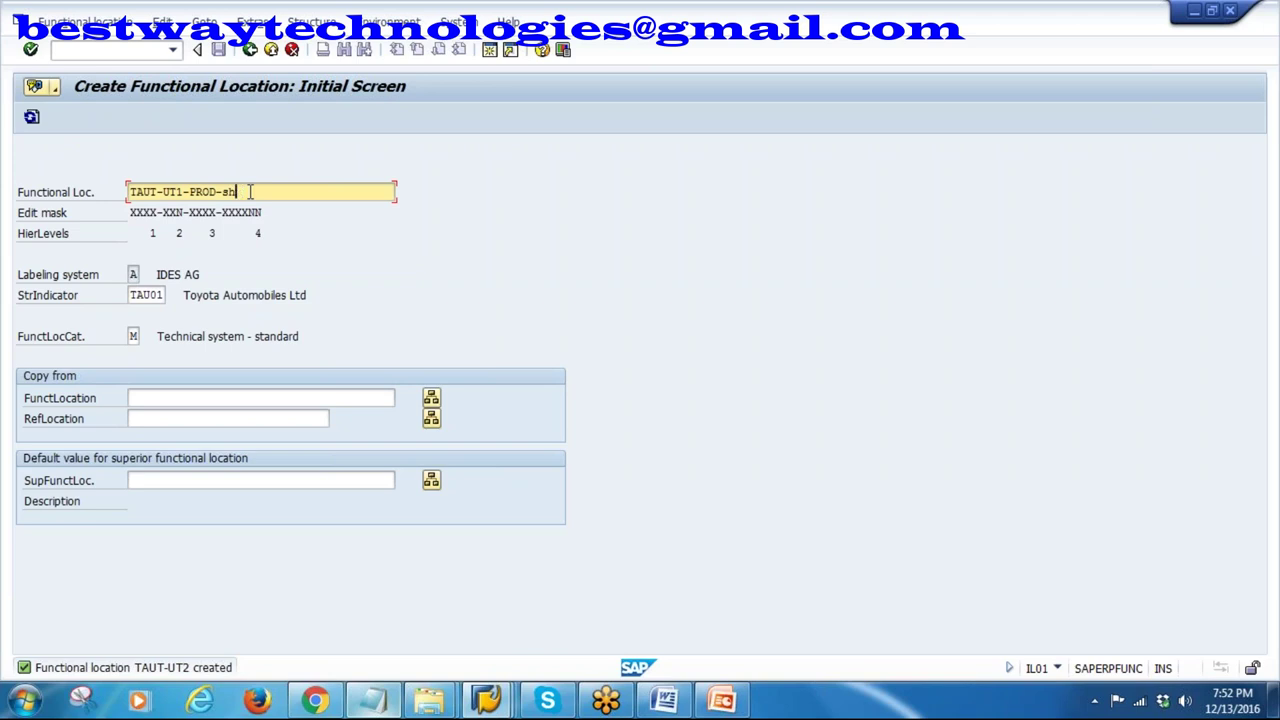
text(SHMC01)
drag(222, 192, 276, 194)
click(236, 192)
key(Return)
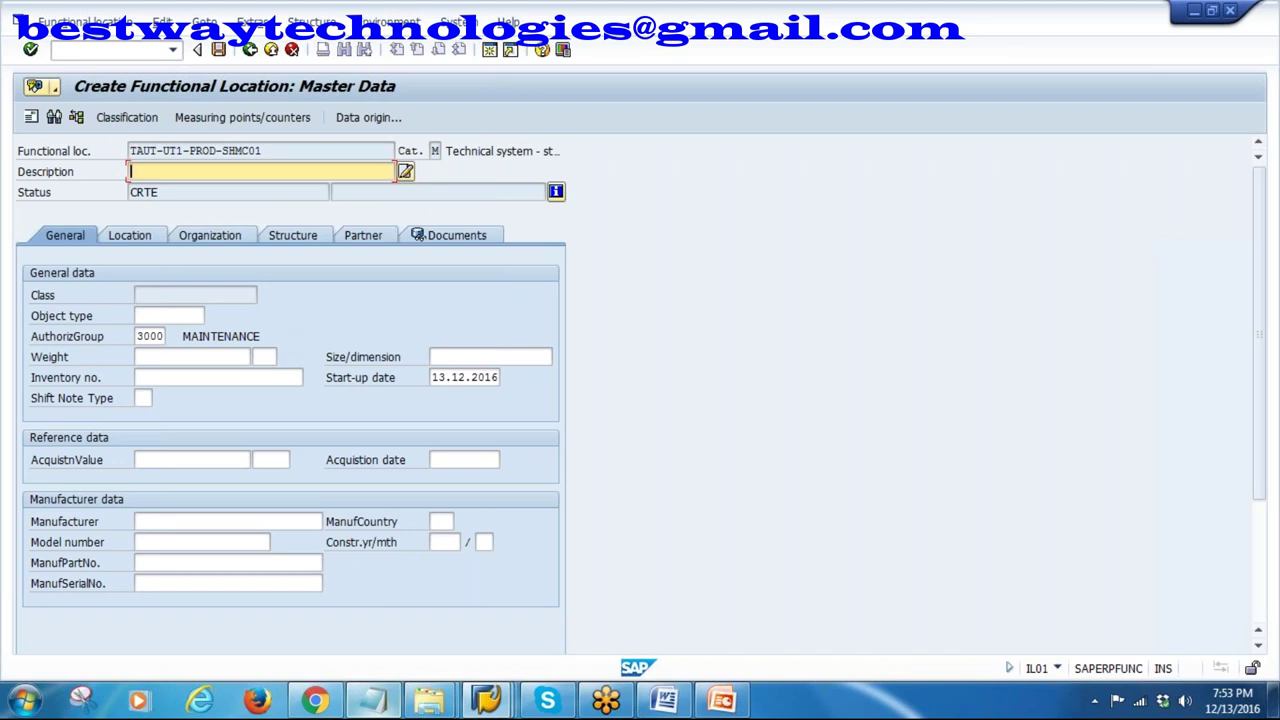
- Set the description of the new functional location to CNC Shearing Machine 120 ton
text(cnc)
key(Down)
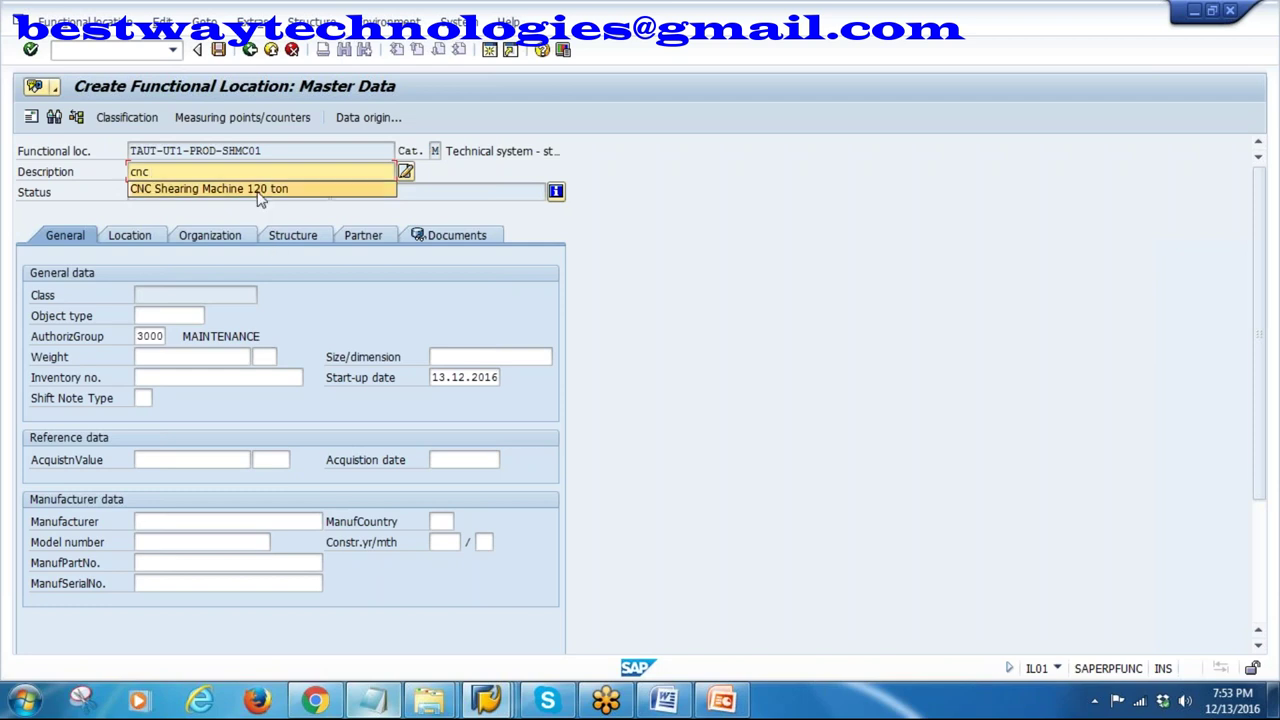
key(Return)
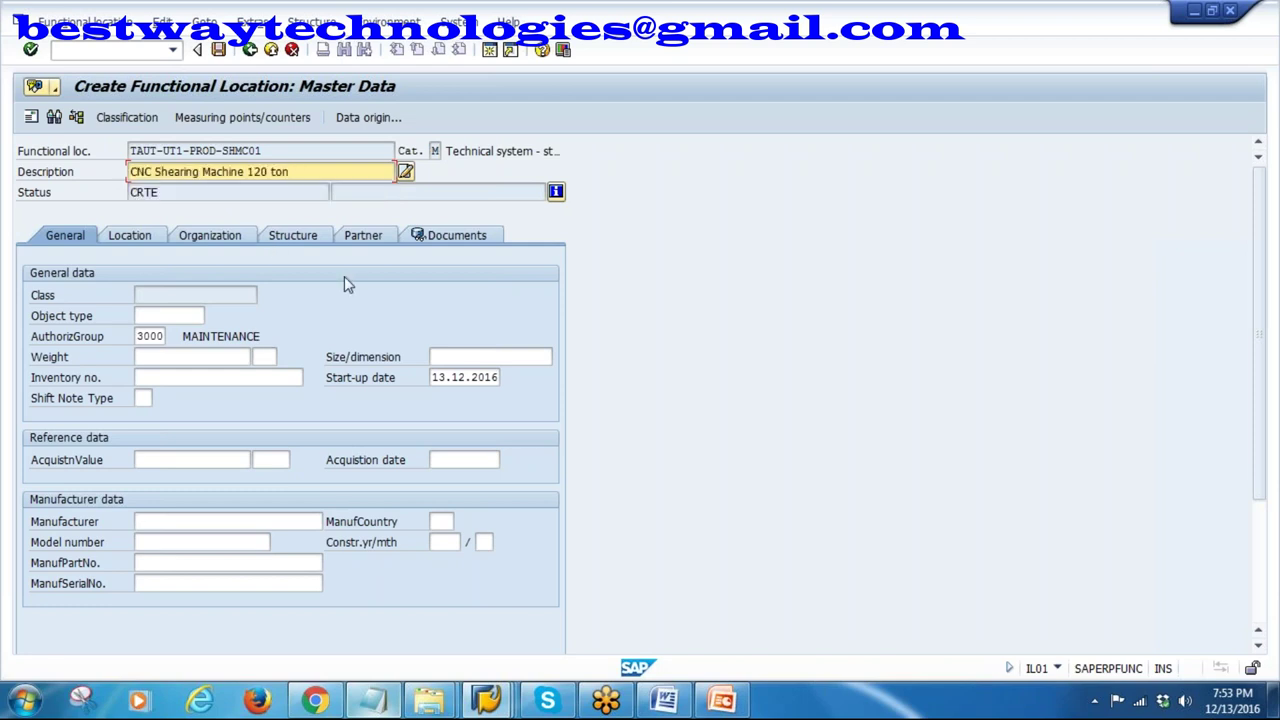
drag(223, 152, 310, 155)
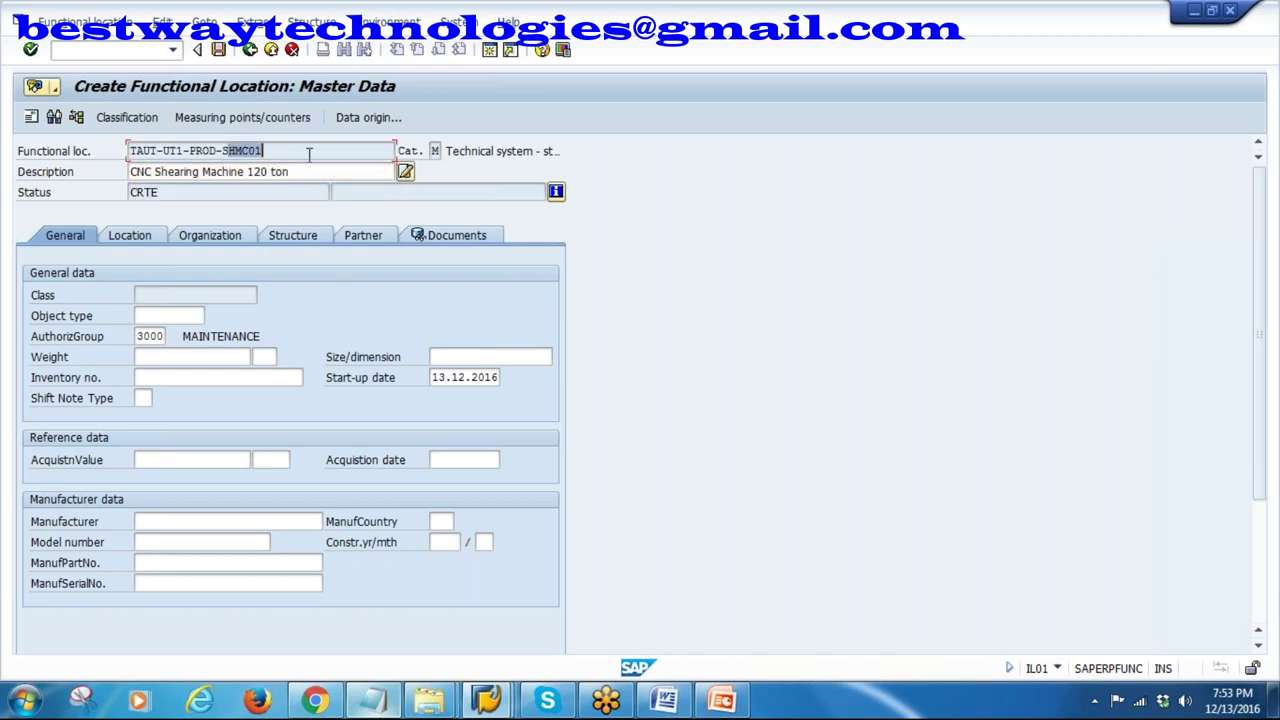
key(Return)
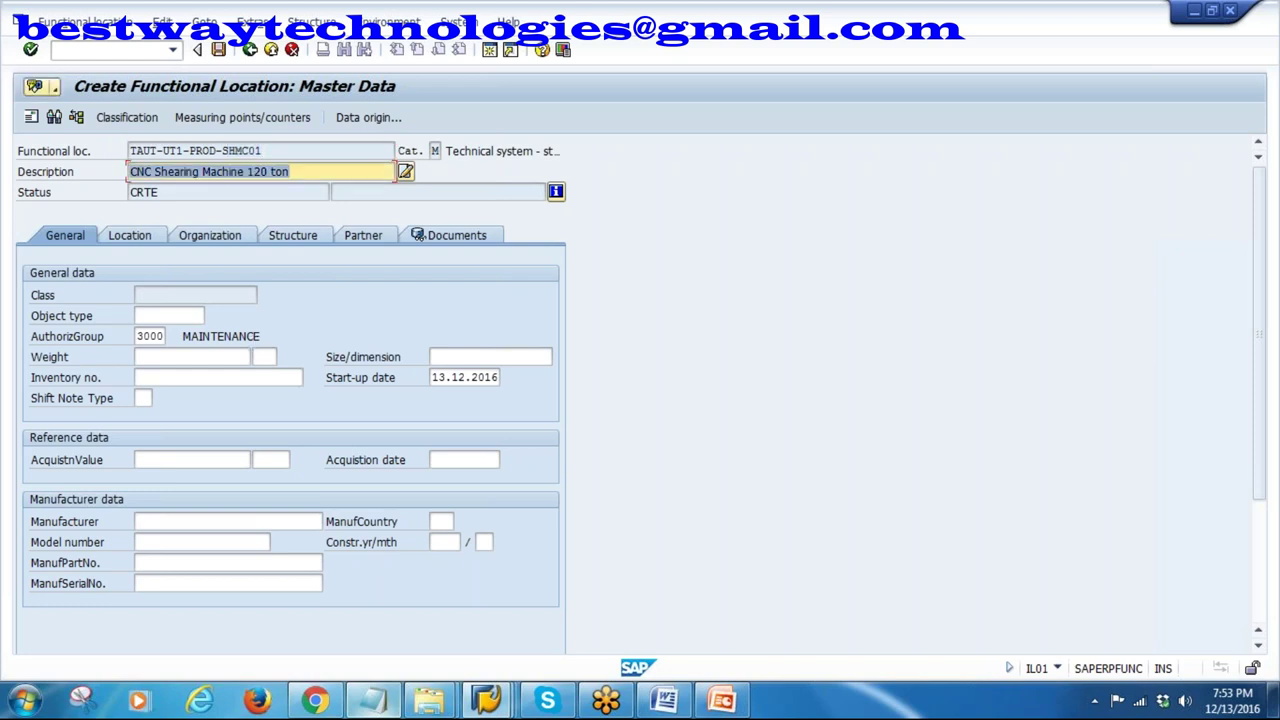
- Search the available object types for a CNC entry and close the list without choosing one
click(165, 317)
drag(298, 172, 128, 172)
click(160, 315)
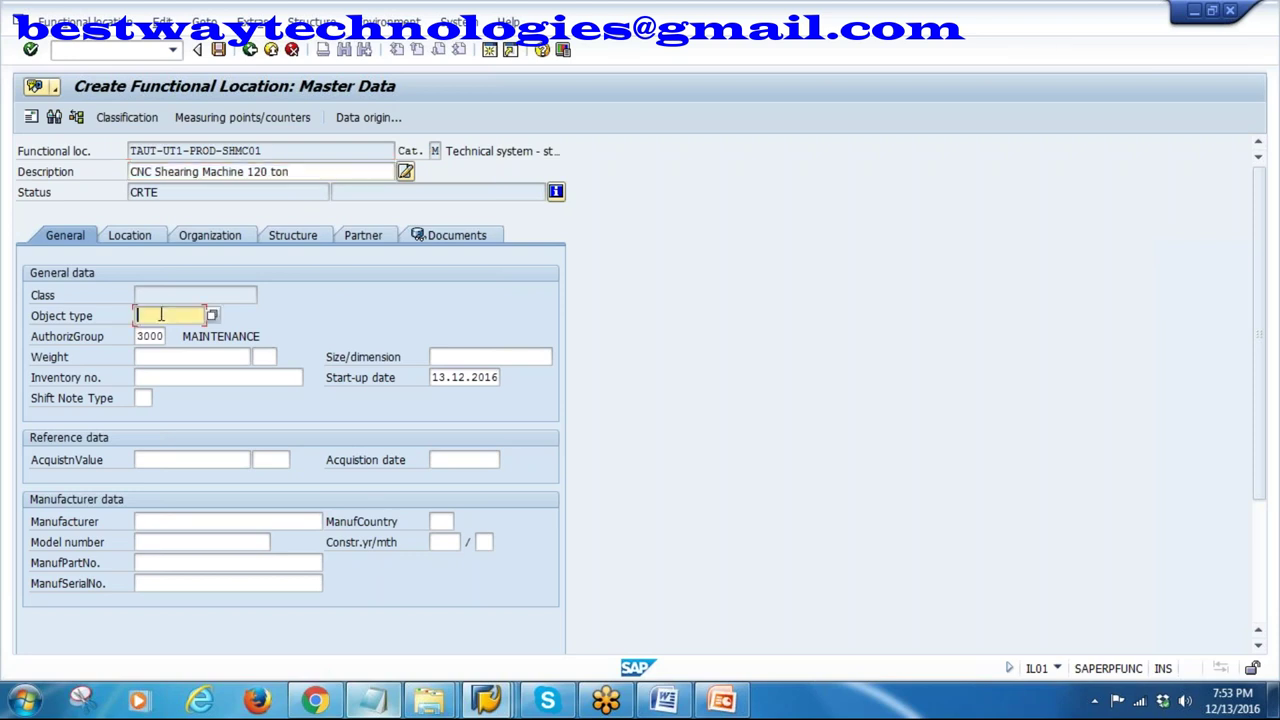
click(212, 315)
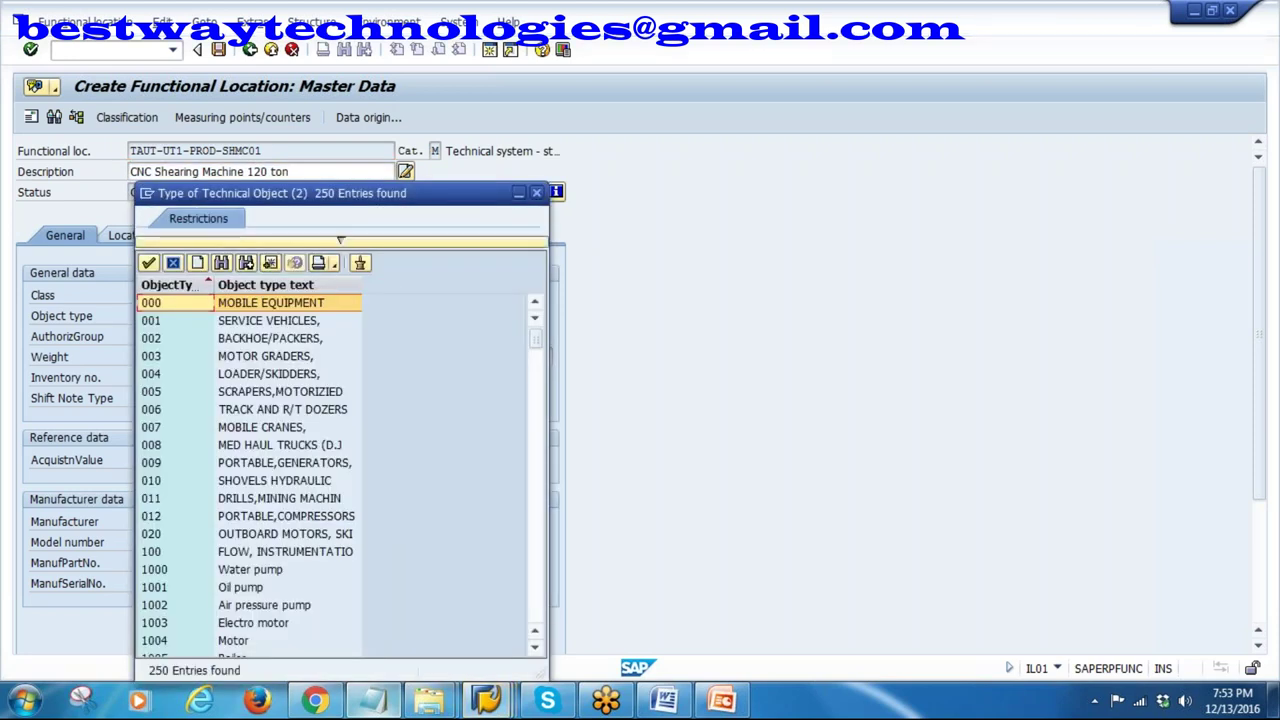
scroll(307, 466, down, 15)
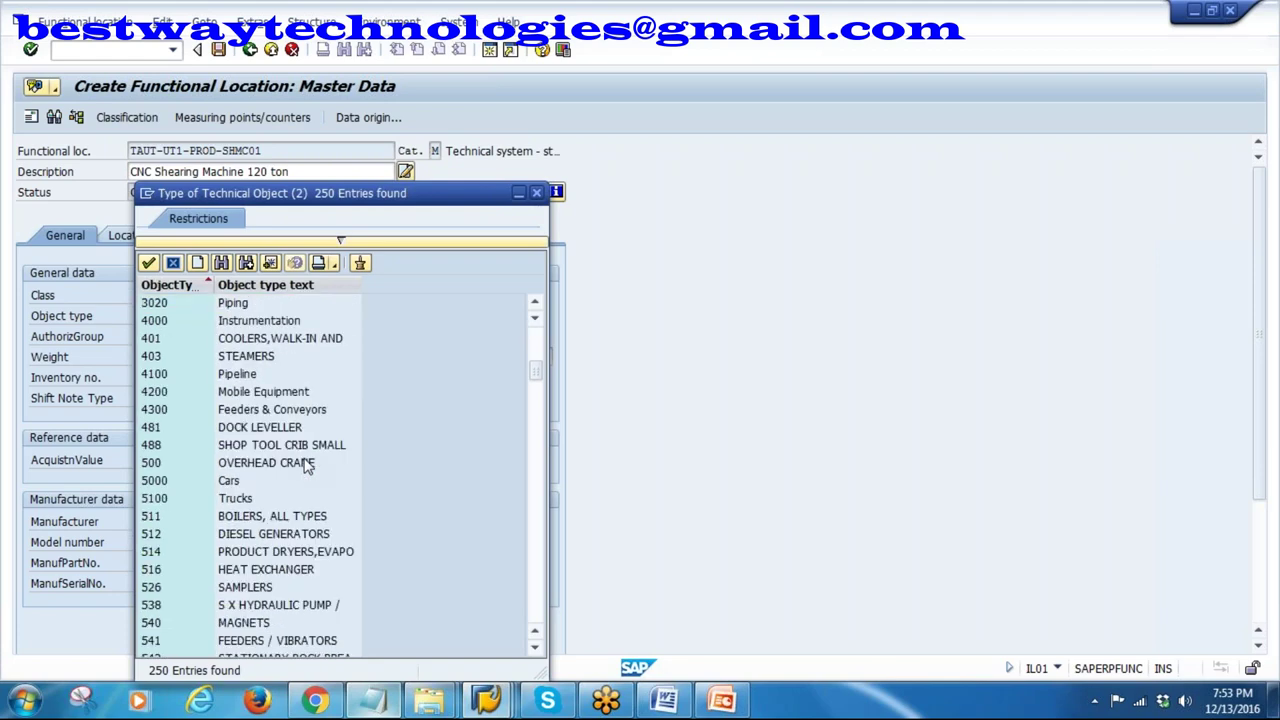
click(221, 262)
text(CNC)
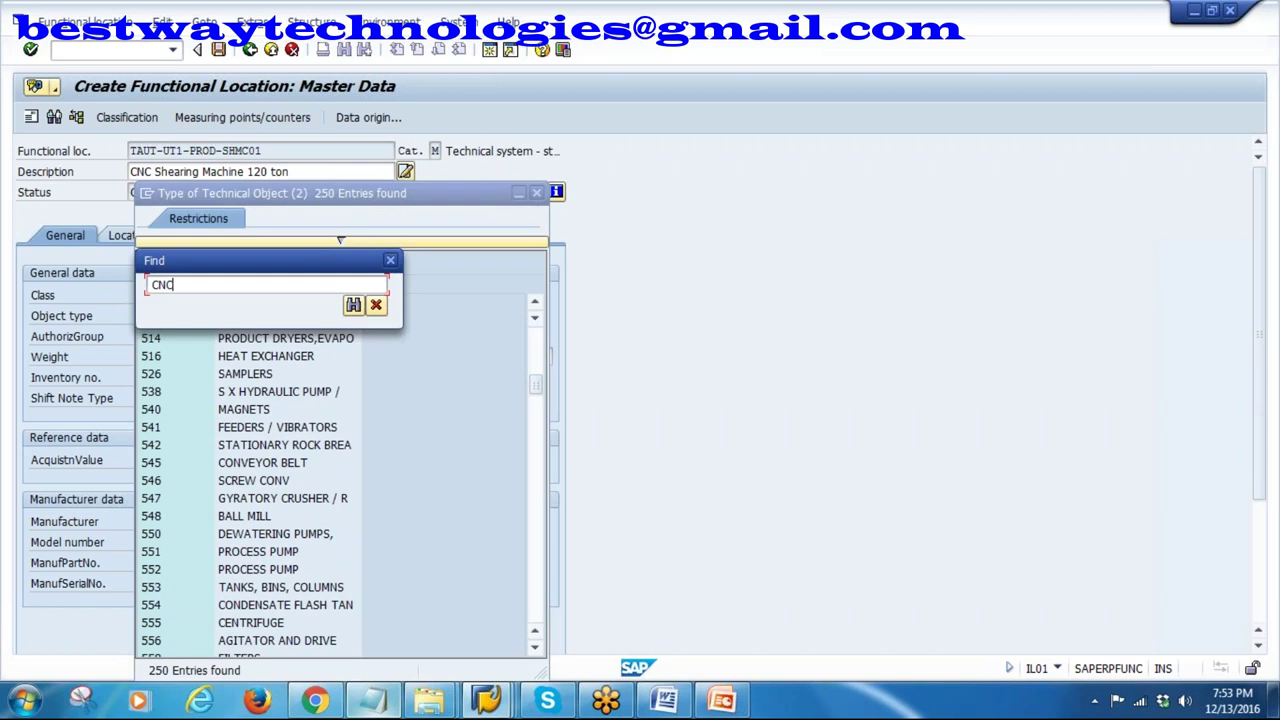
key(Return)
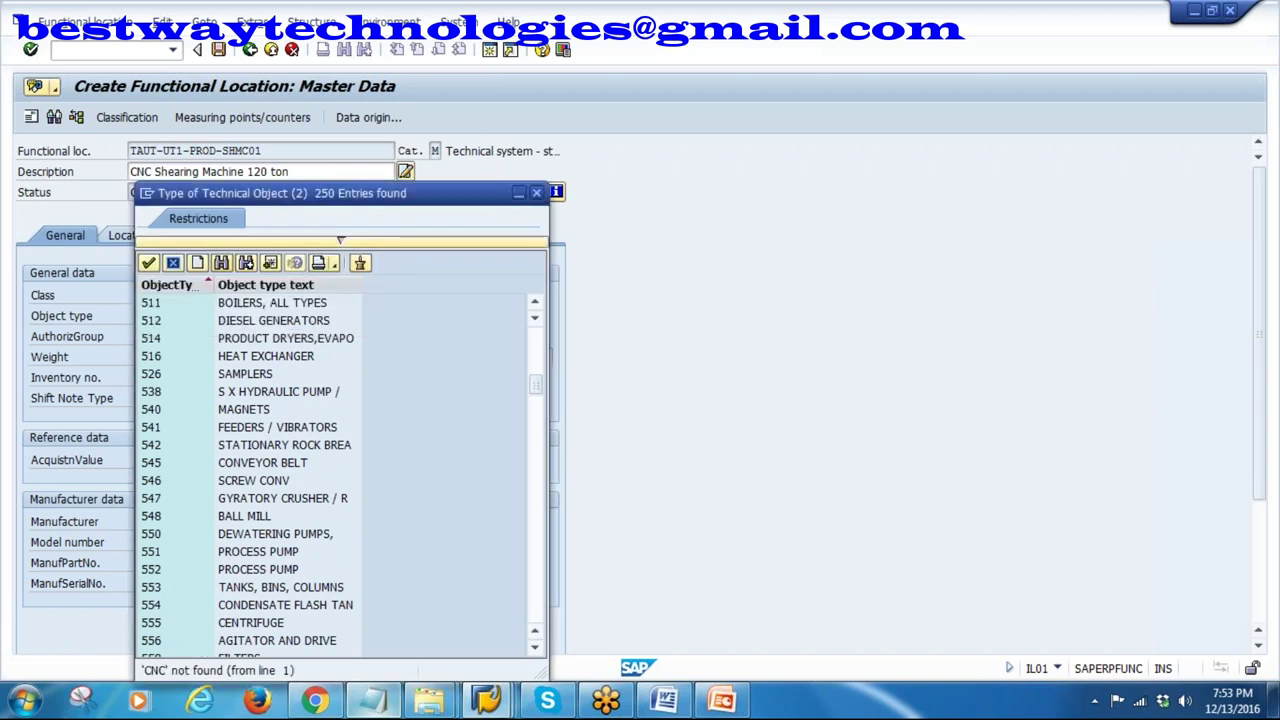
scroll(381, 441, down, 10)
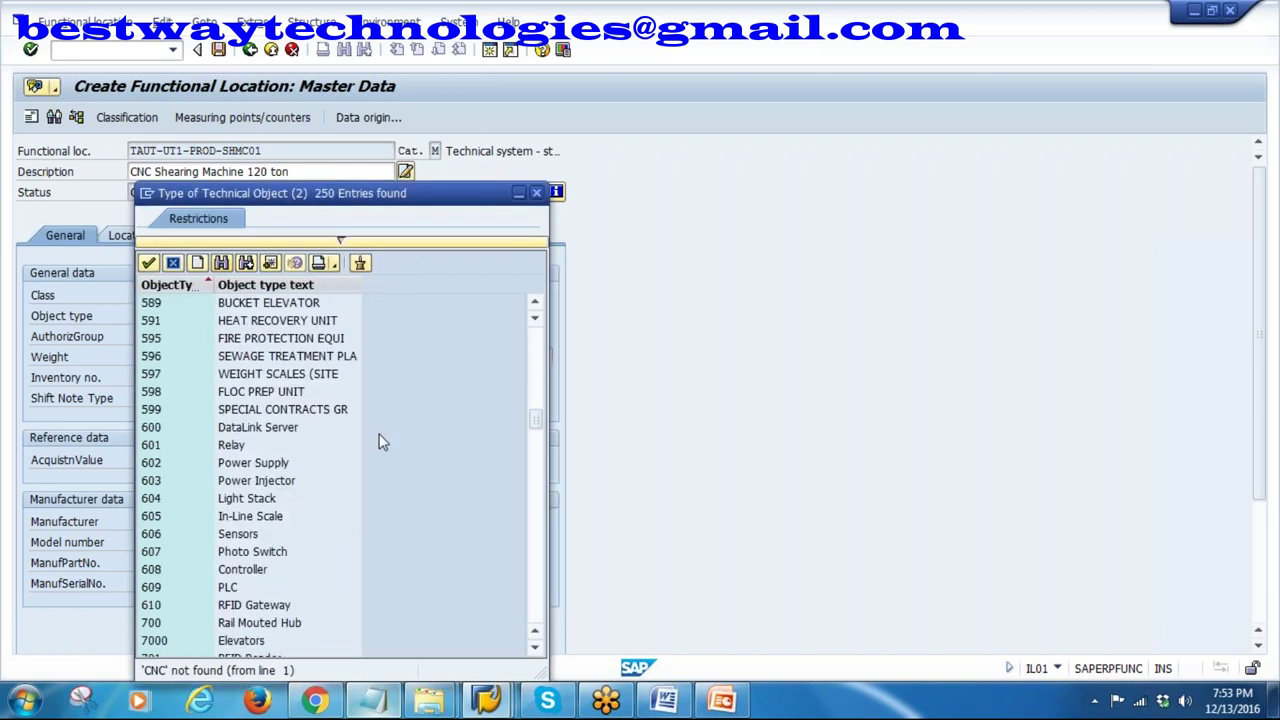
click(536, 195)
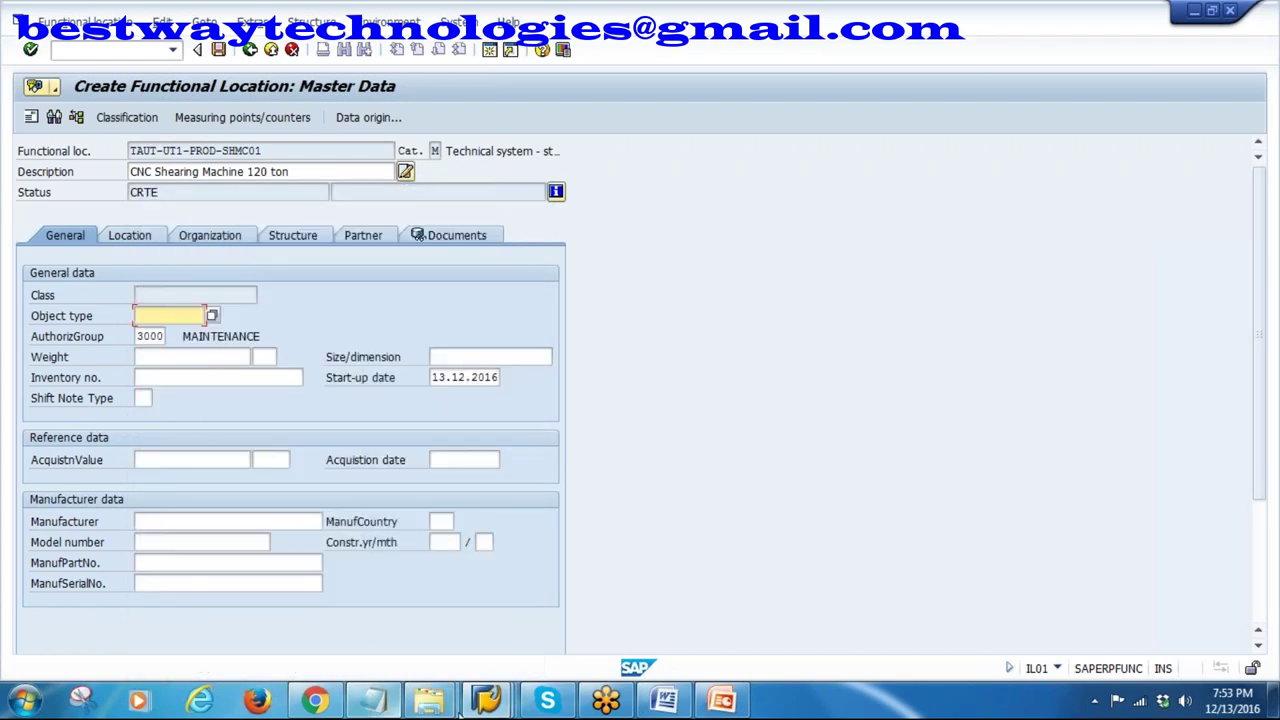
- Switch to the customizing session, open Define Types of Technical Objects under General Data, and find the last used code in the 1000 series
mouse_move(487, 700)
click(464, 572)
click(250, 49)
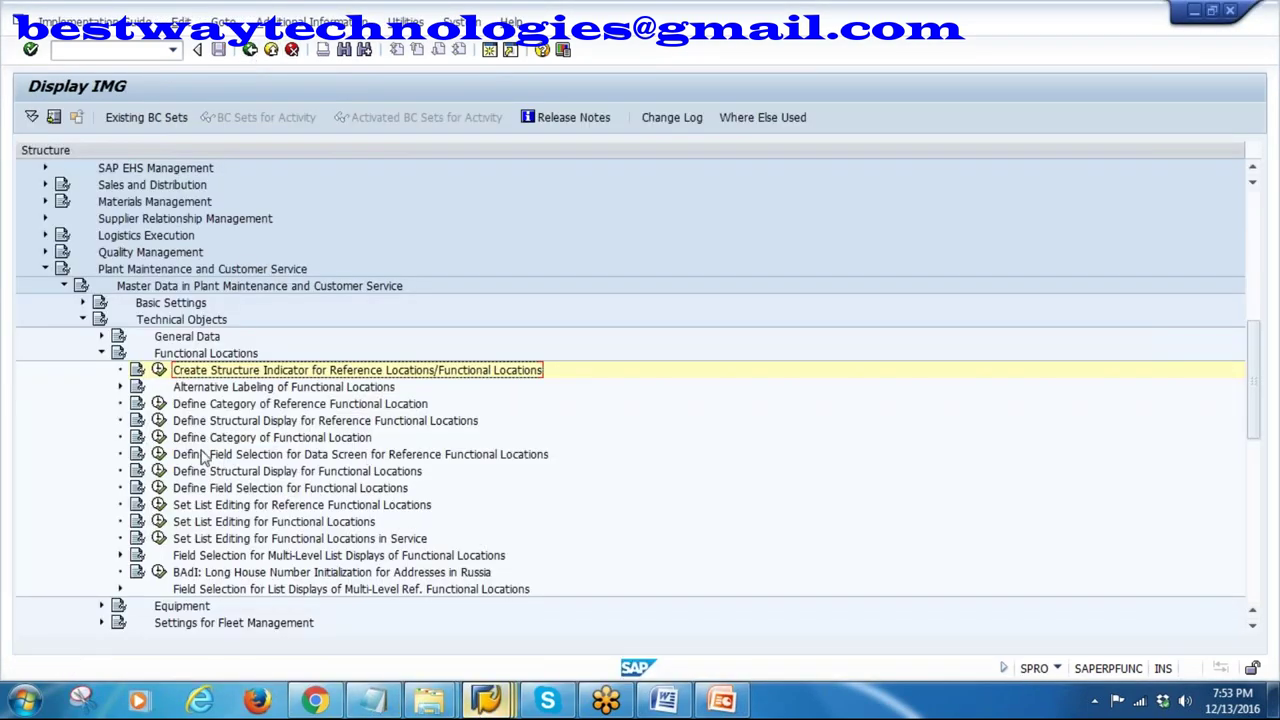
click(101, 353)
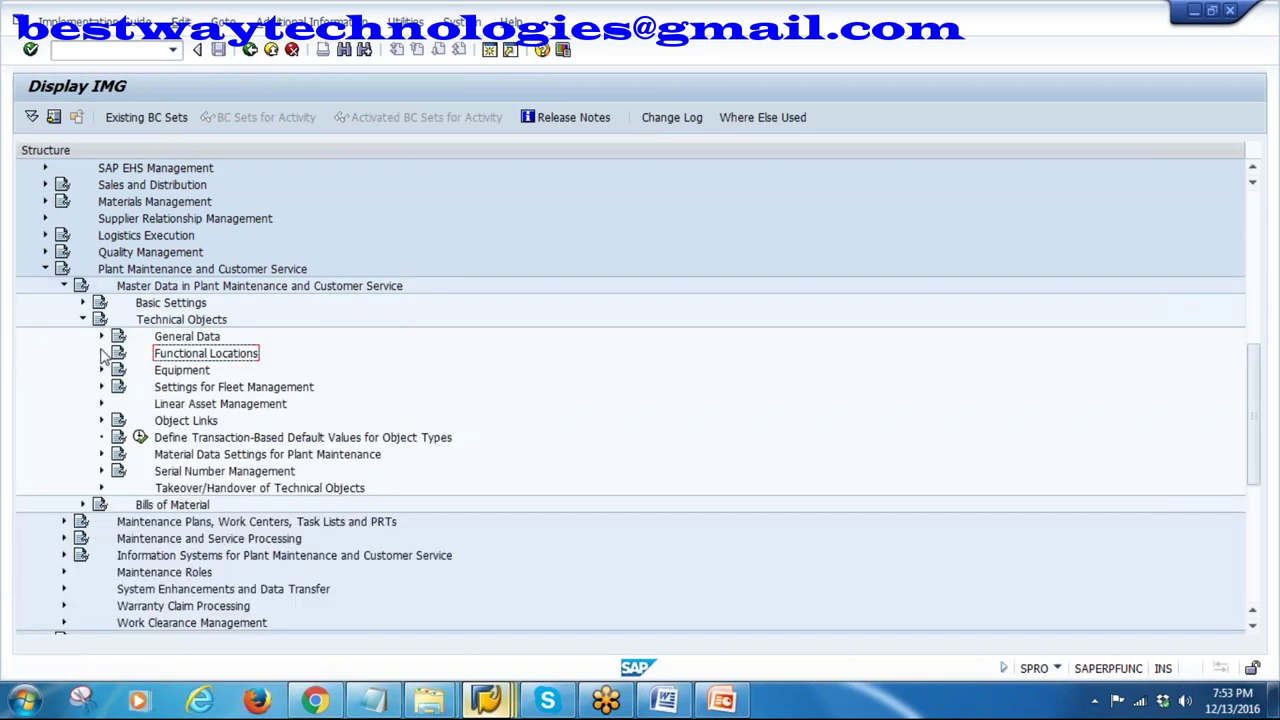
click(101, 336)
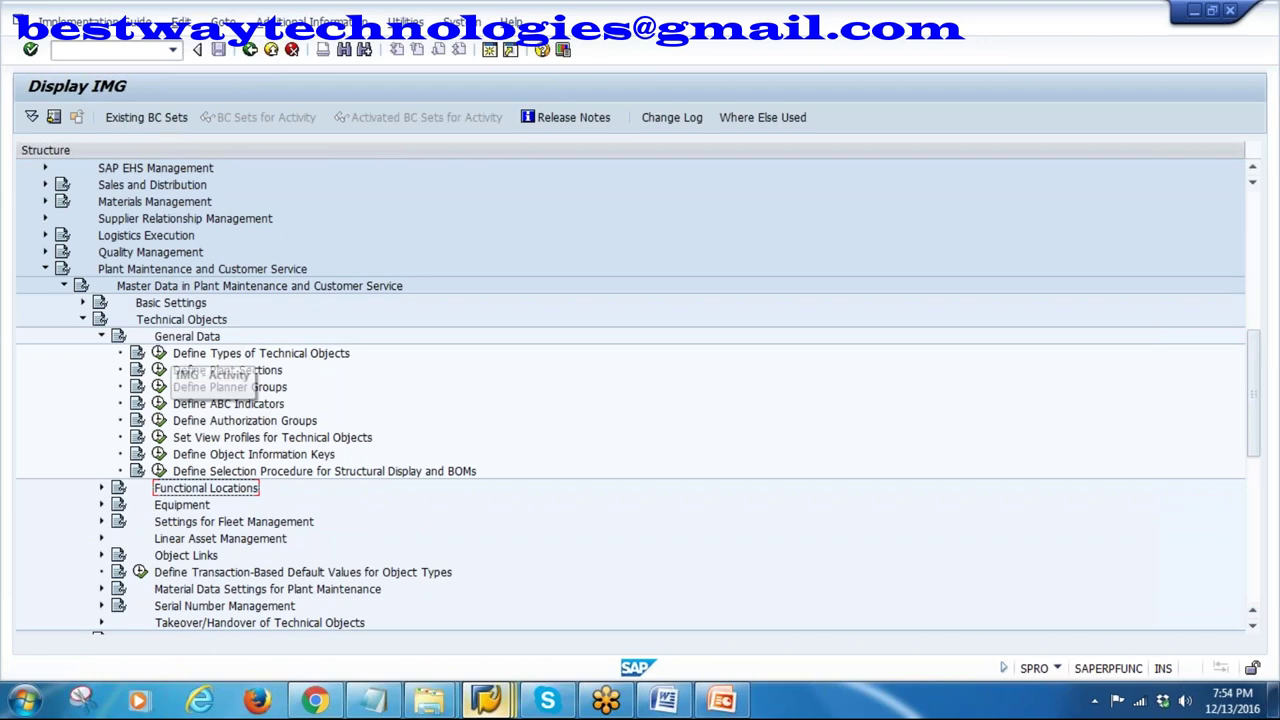
click(158, 353)
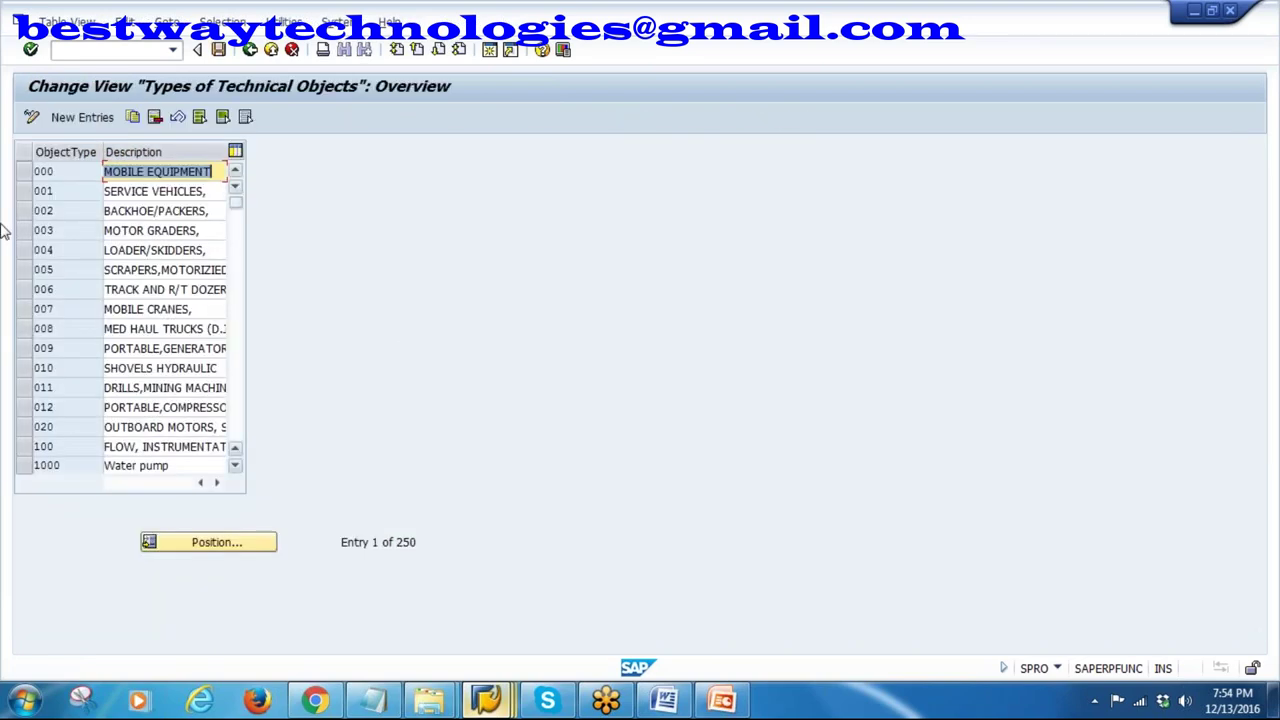
scroll(130, 318, down, 3)
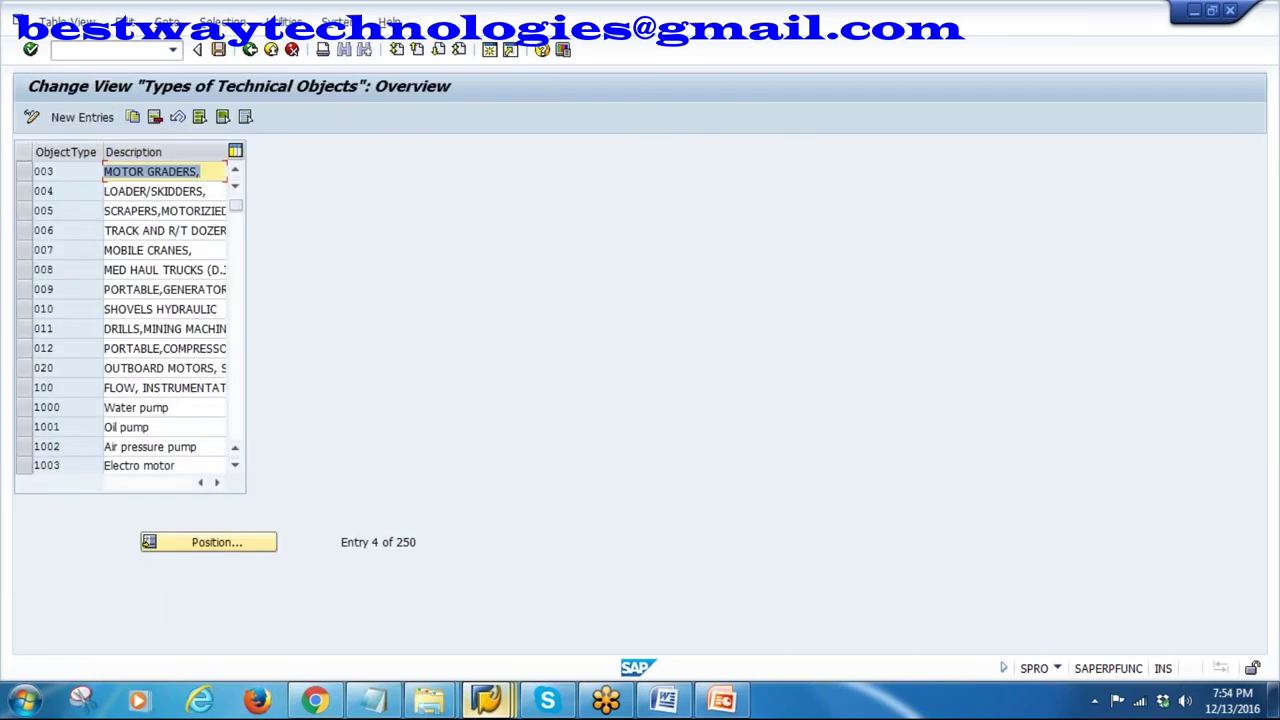
scroll(92, 387, down, 1)
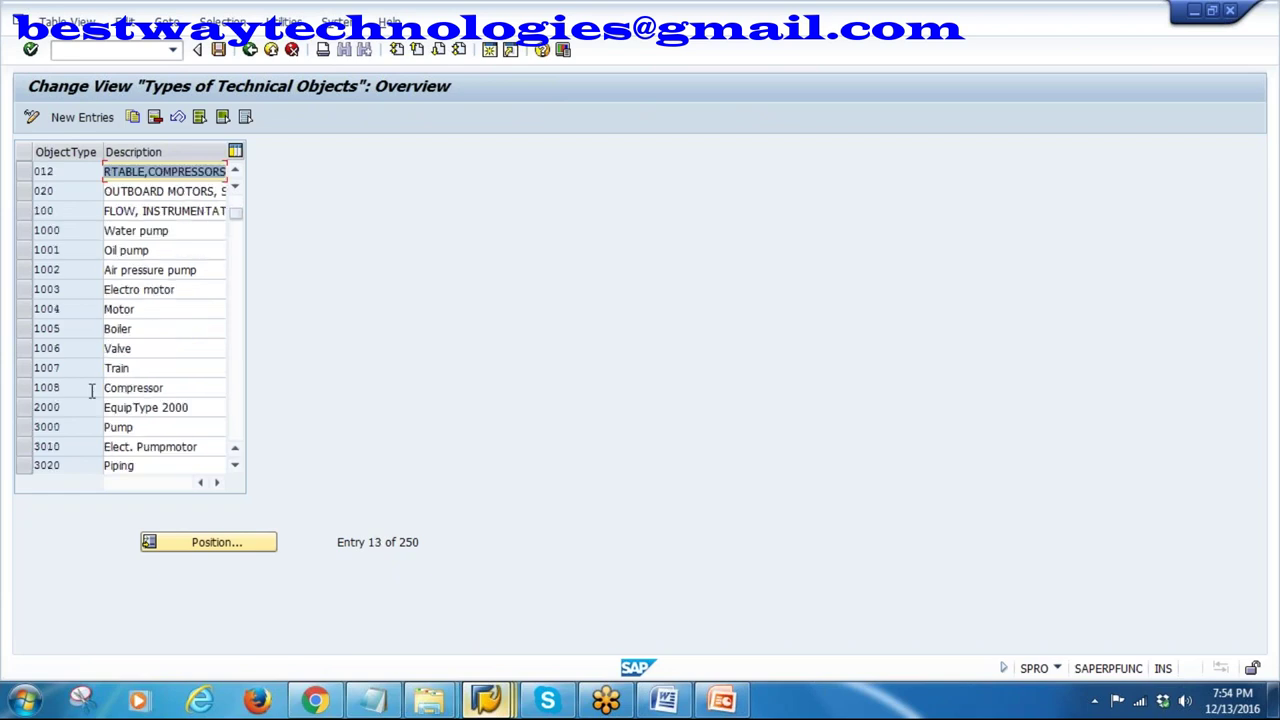
drag(66, 387, 8, 387)
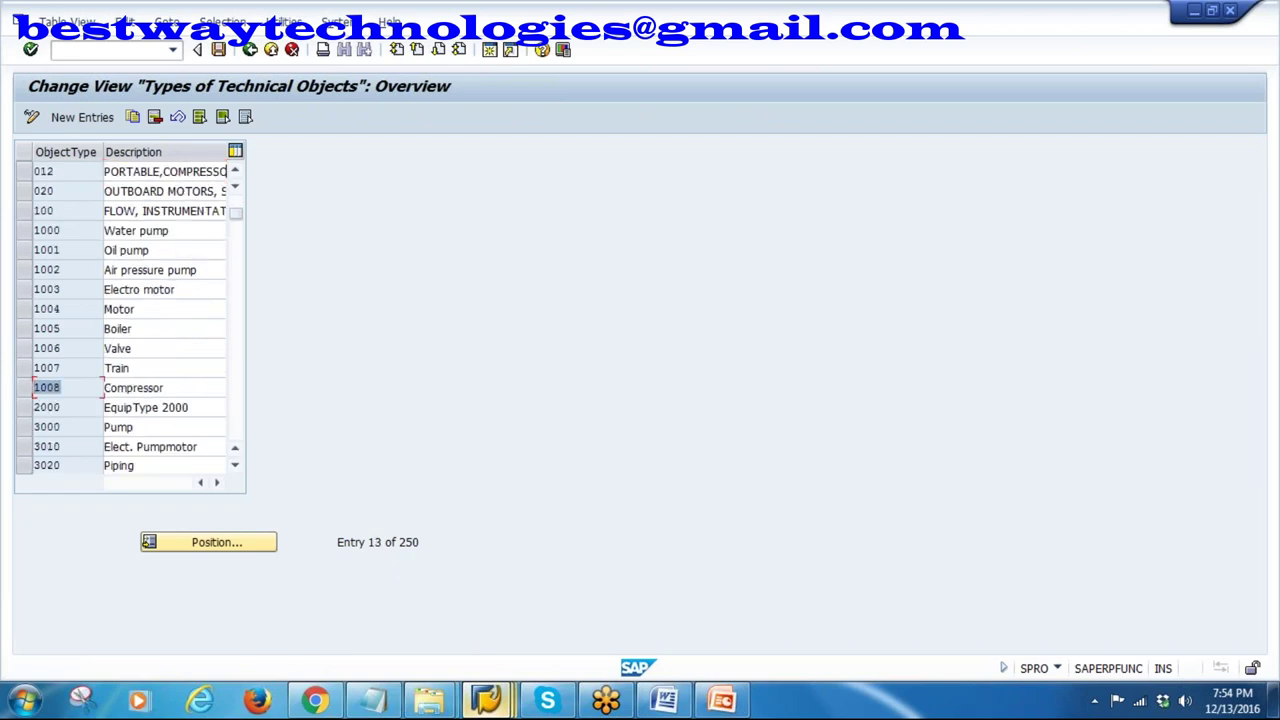
- Add object type 1009 with description CNC & M/C and save it to the proposed Toyota customizing request
click(82, 117)
text(1009)
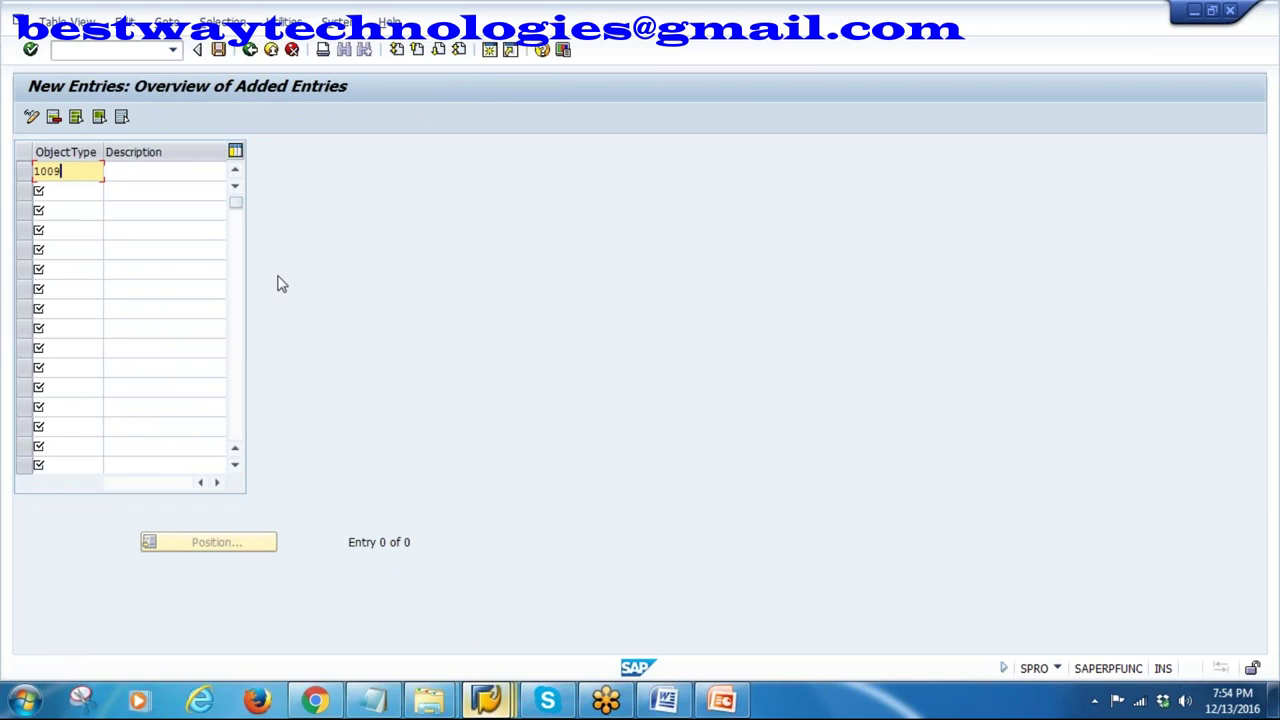
key(Tab)
text(CNC & m)
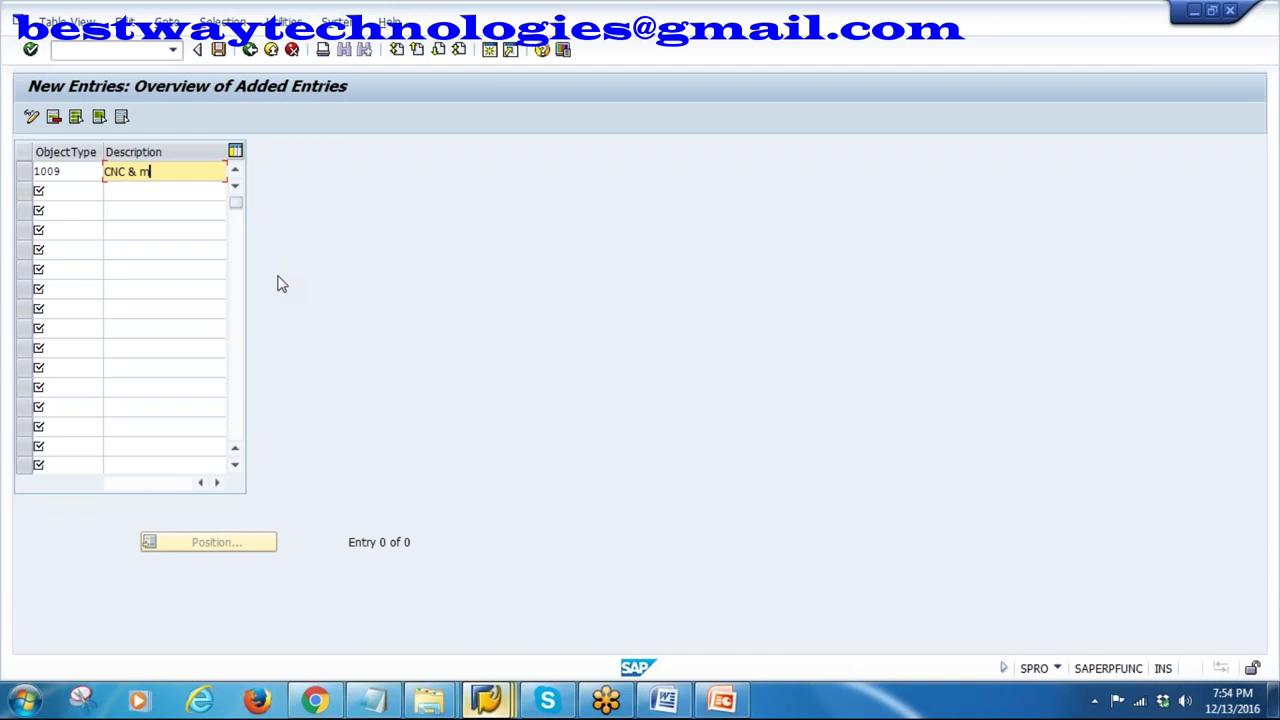
key(BackSpace)
text(/)
key(BackSpace)
key(BackSpace)
text(M/C)
key(Return)
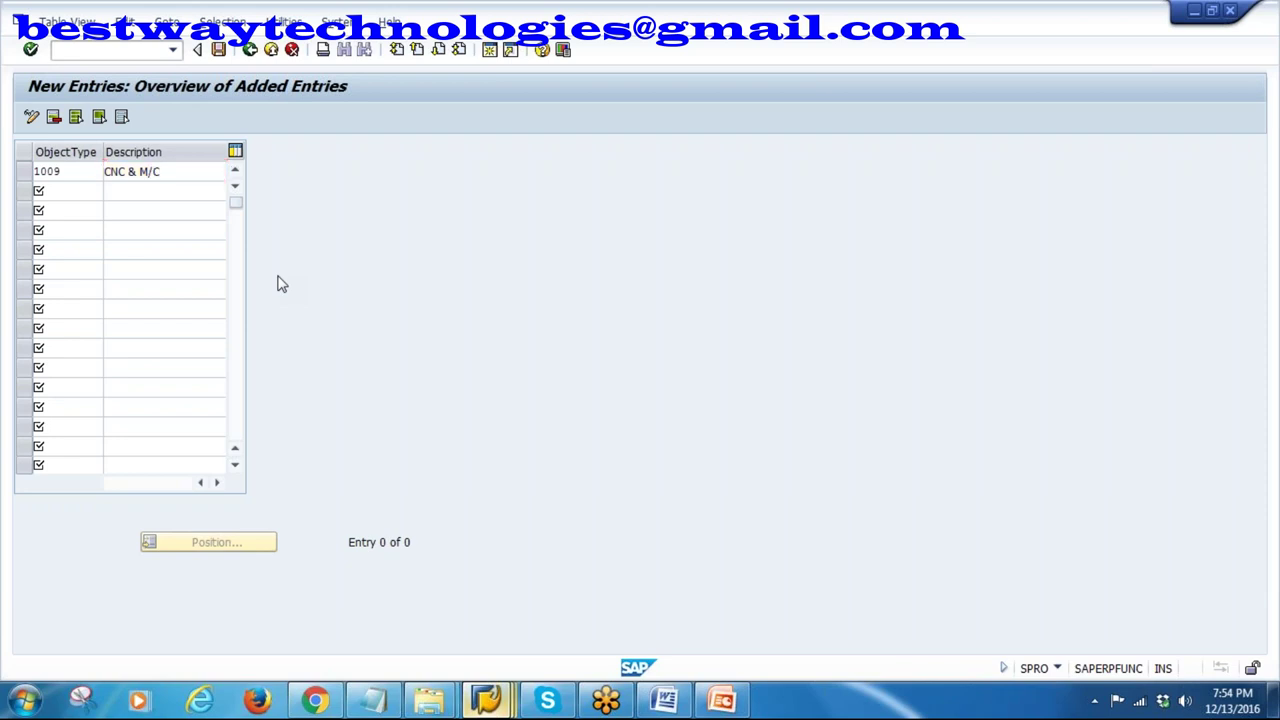
click(218, 49)
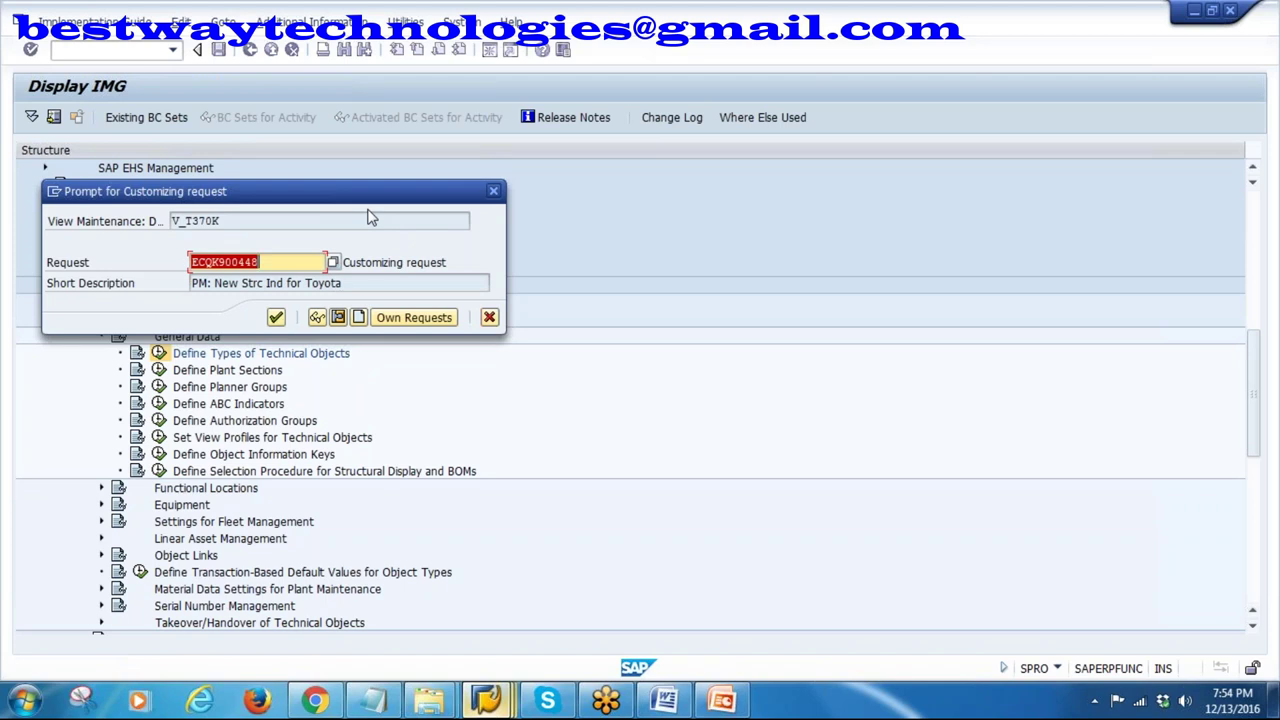
click(282, 319)
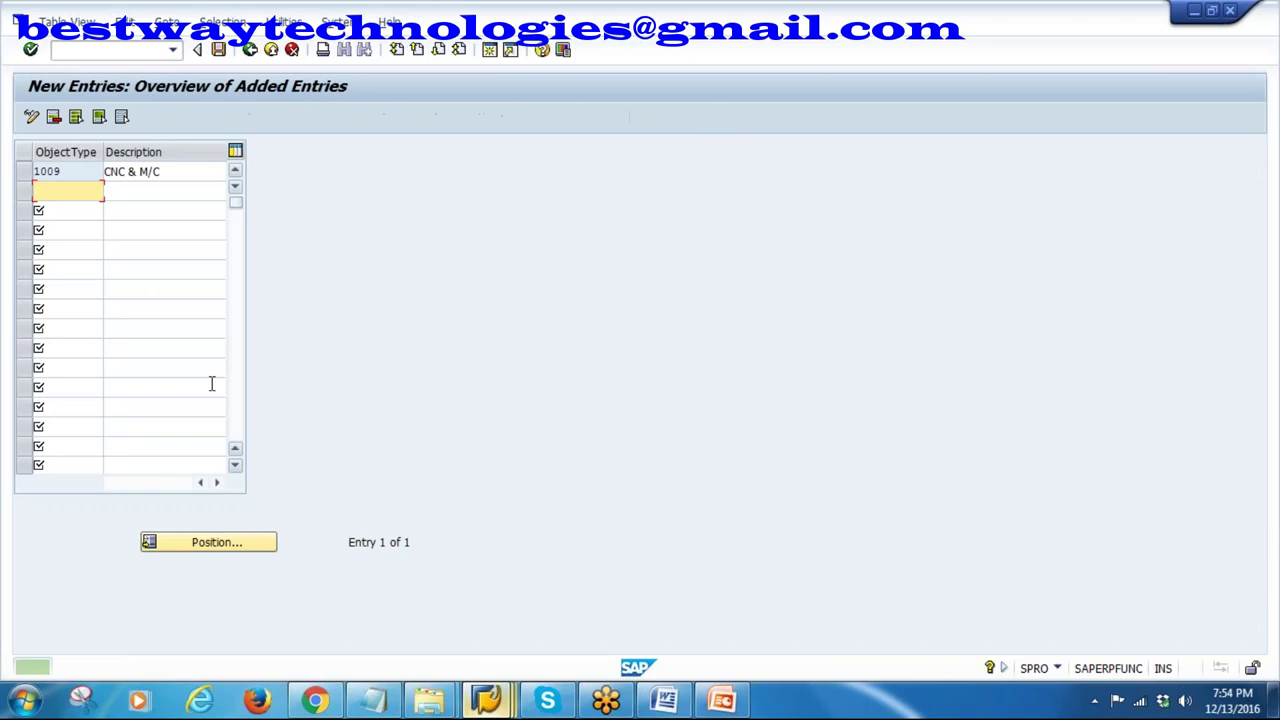
- Return to the functional location being created and assign object type 1009 CNC & M/C
mouse_move(487, 703)
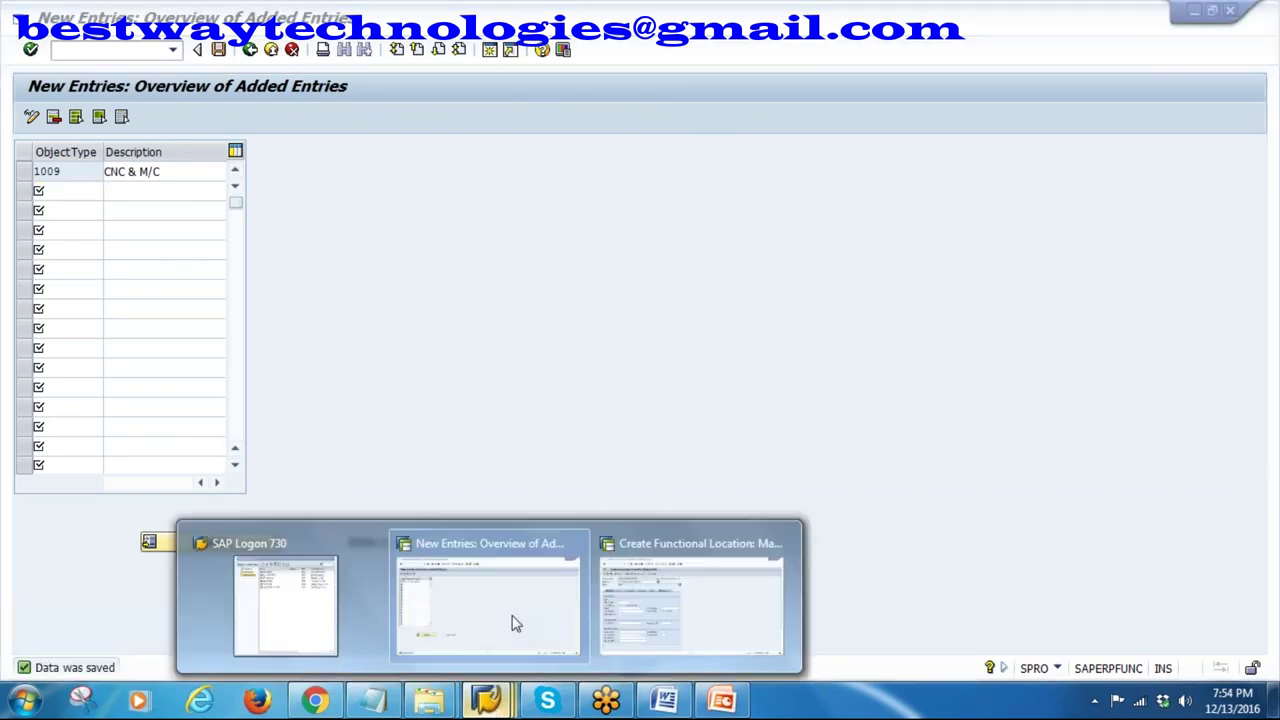
click(642, 584)
click(213, 316)
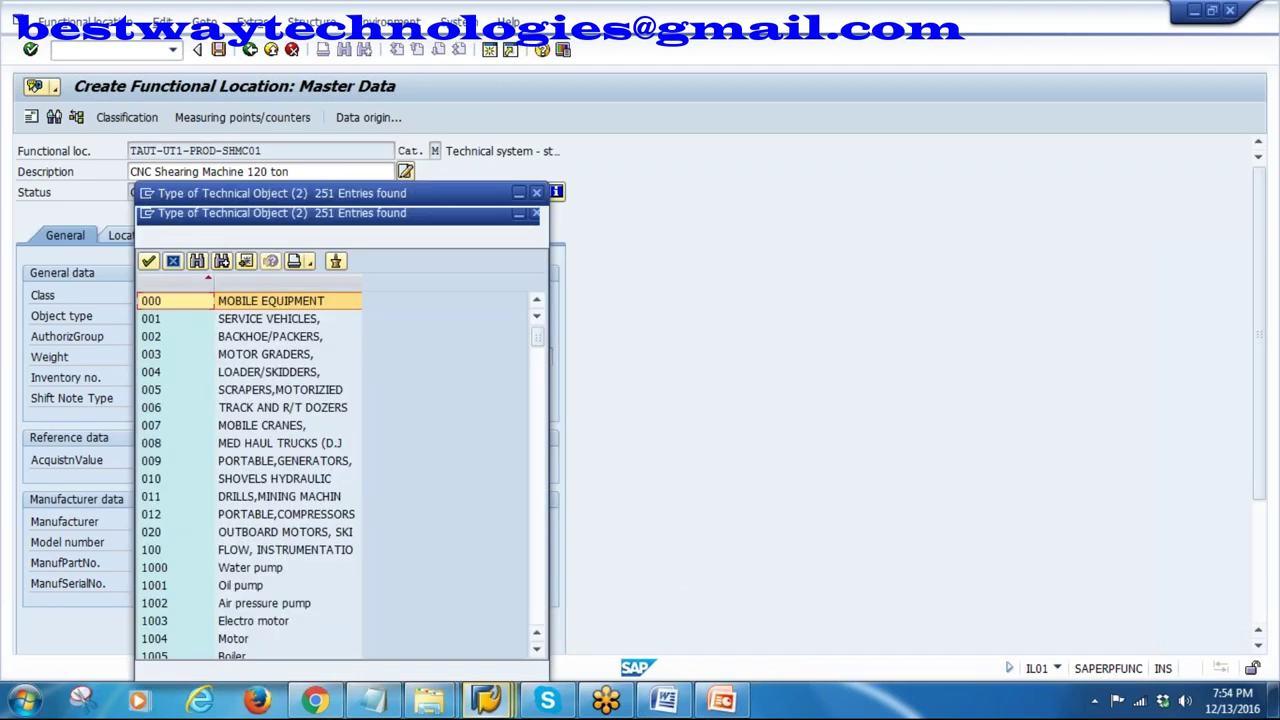
scroll(325, 490, down, 6)
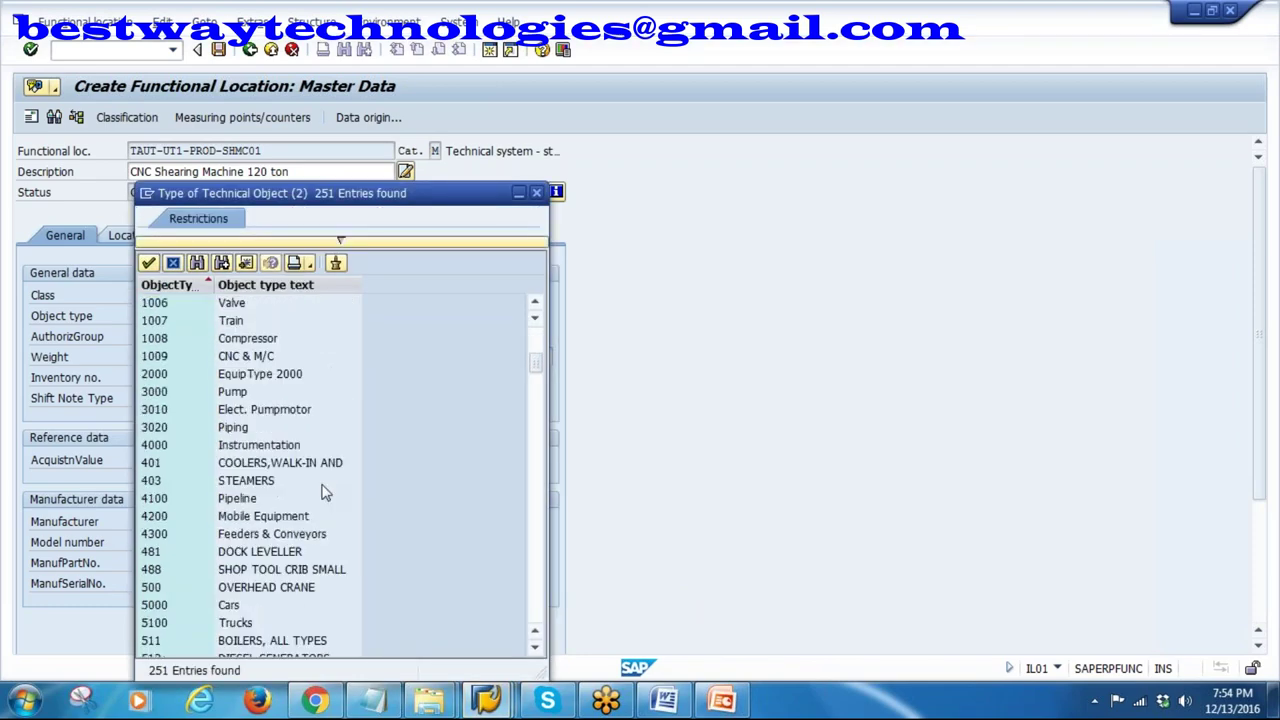
click(260, 362)
double_click(260, 362)
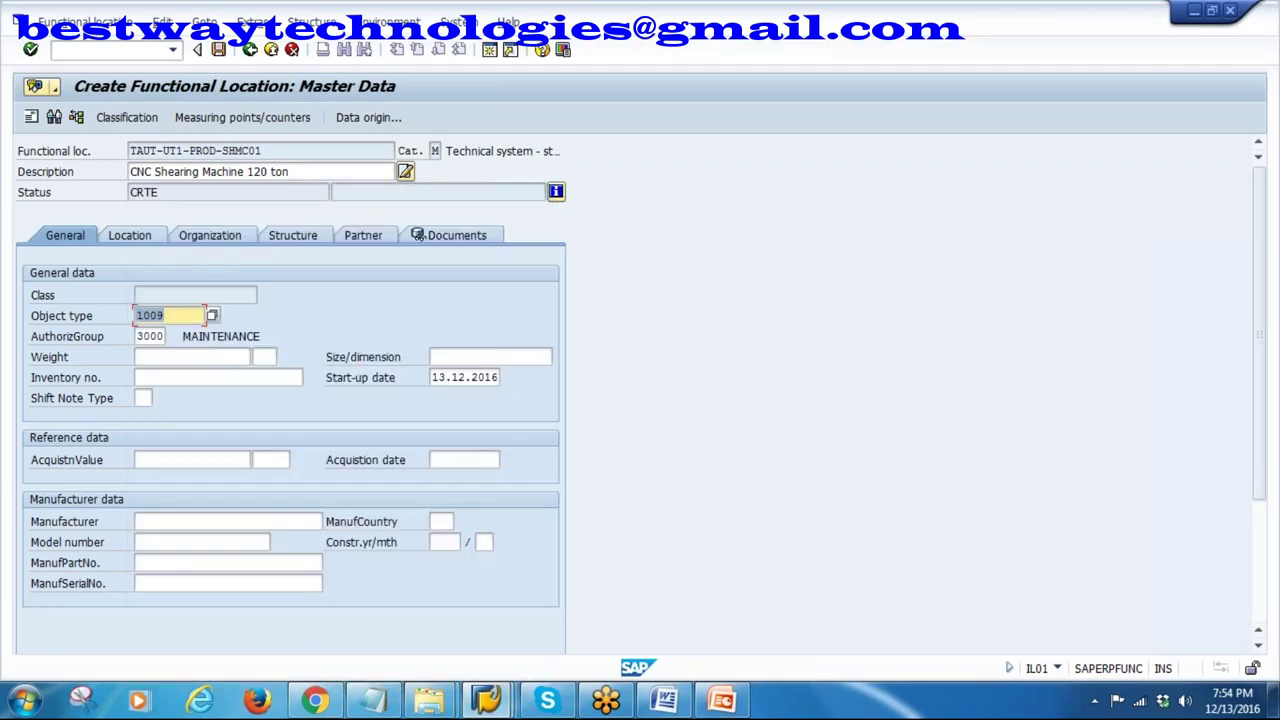
key(Return)
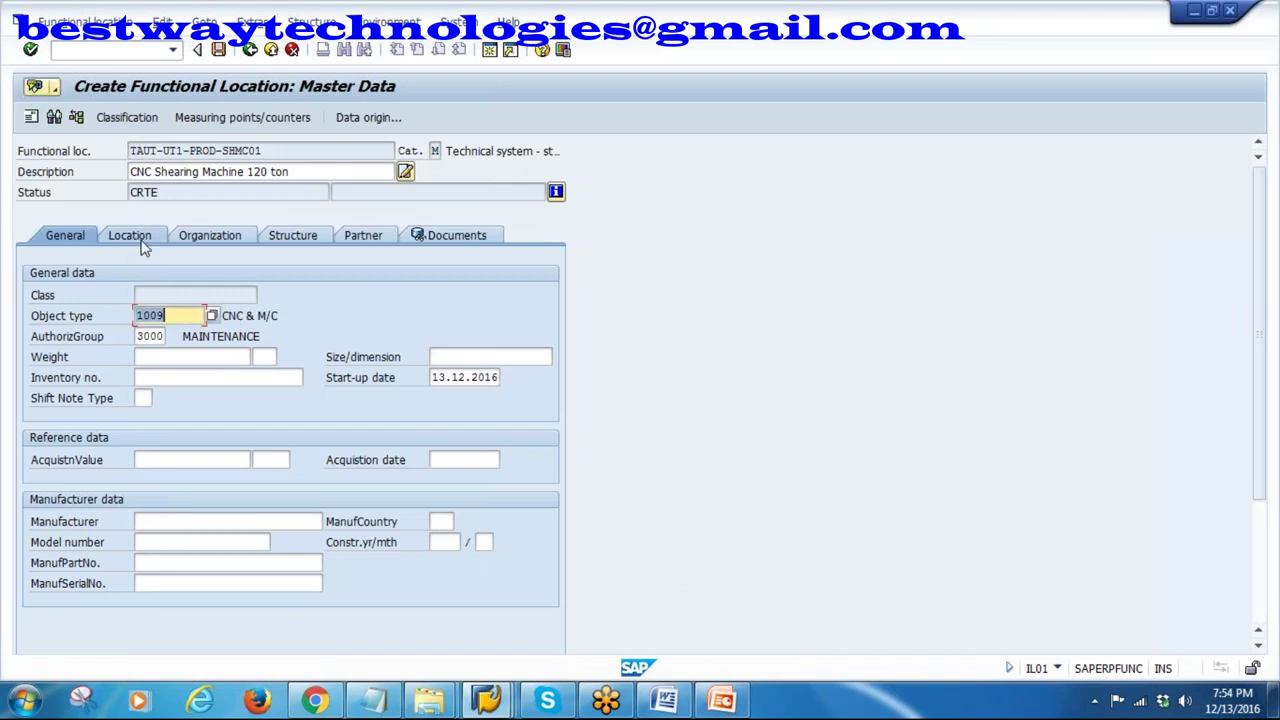
- Check the shearing machine's inherited location, organization and structure data, set its structure position to 4, and save the functional location
click(150, 242)
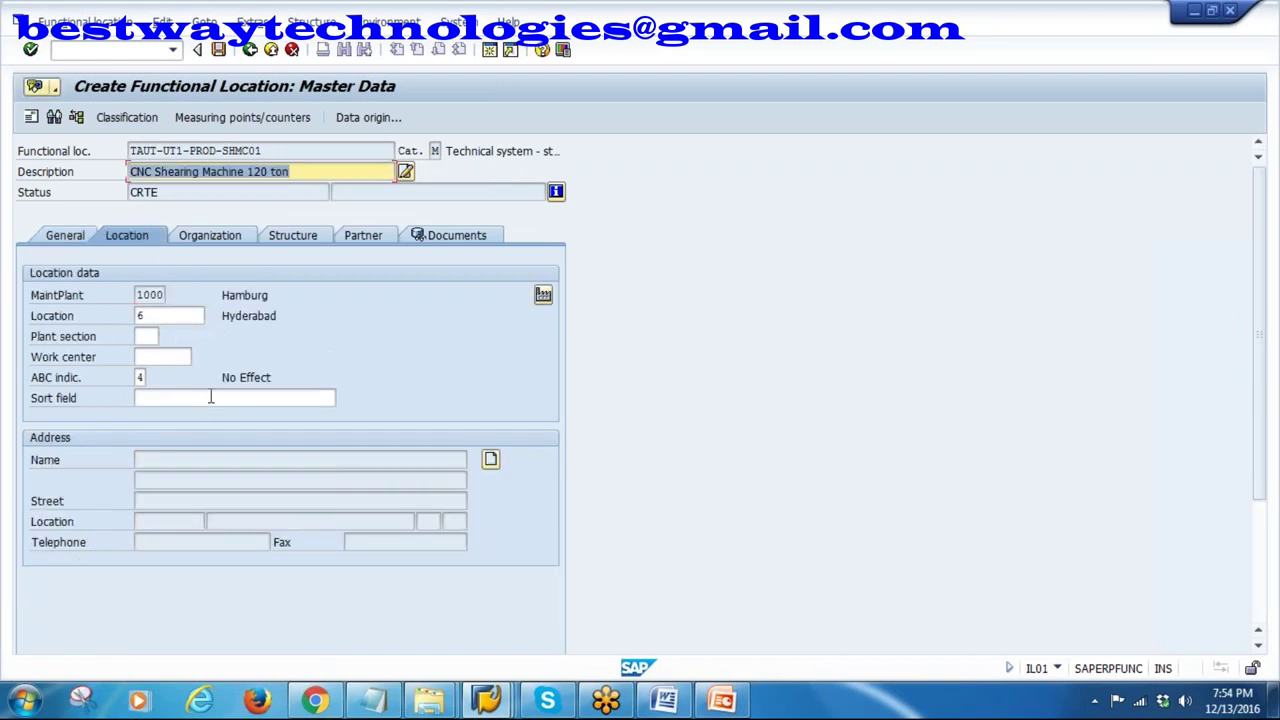
click(212, 238)
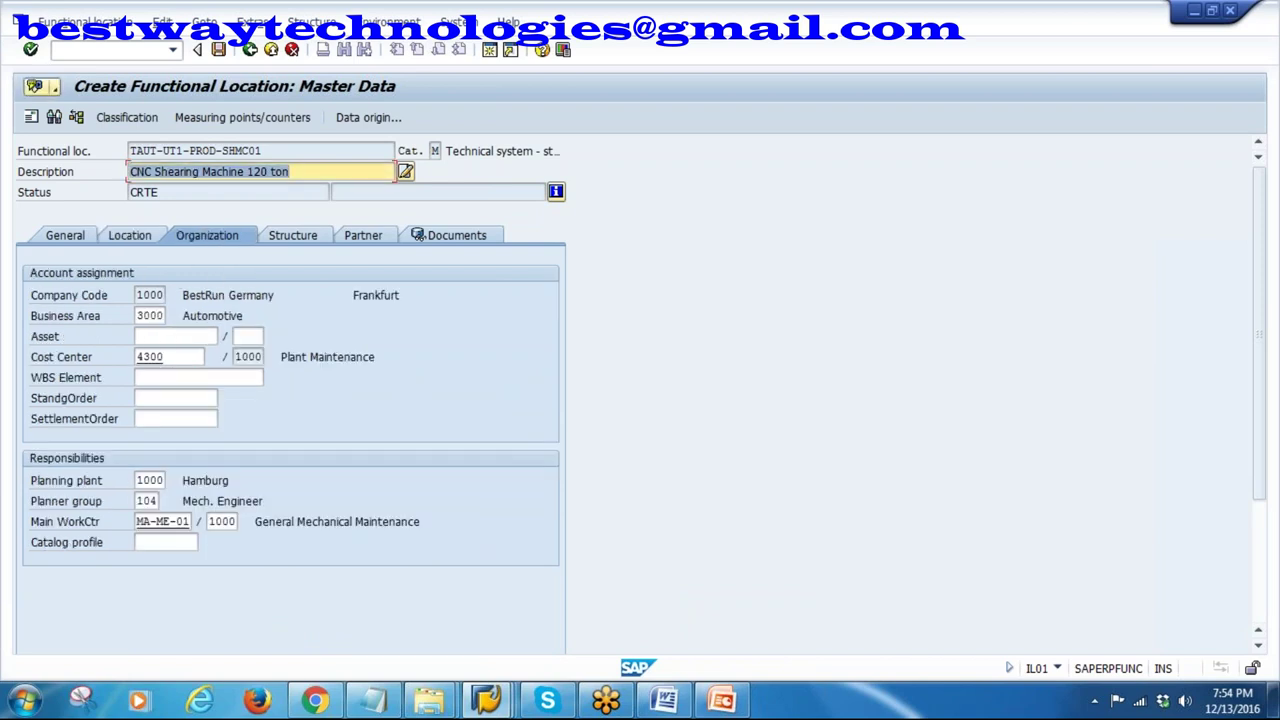
click(293, 235)
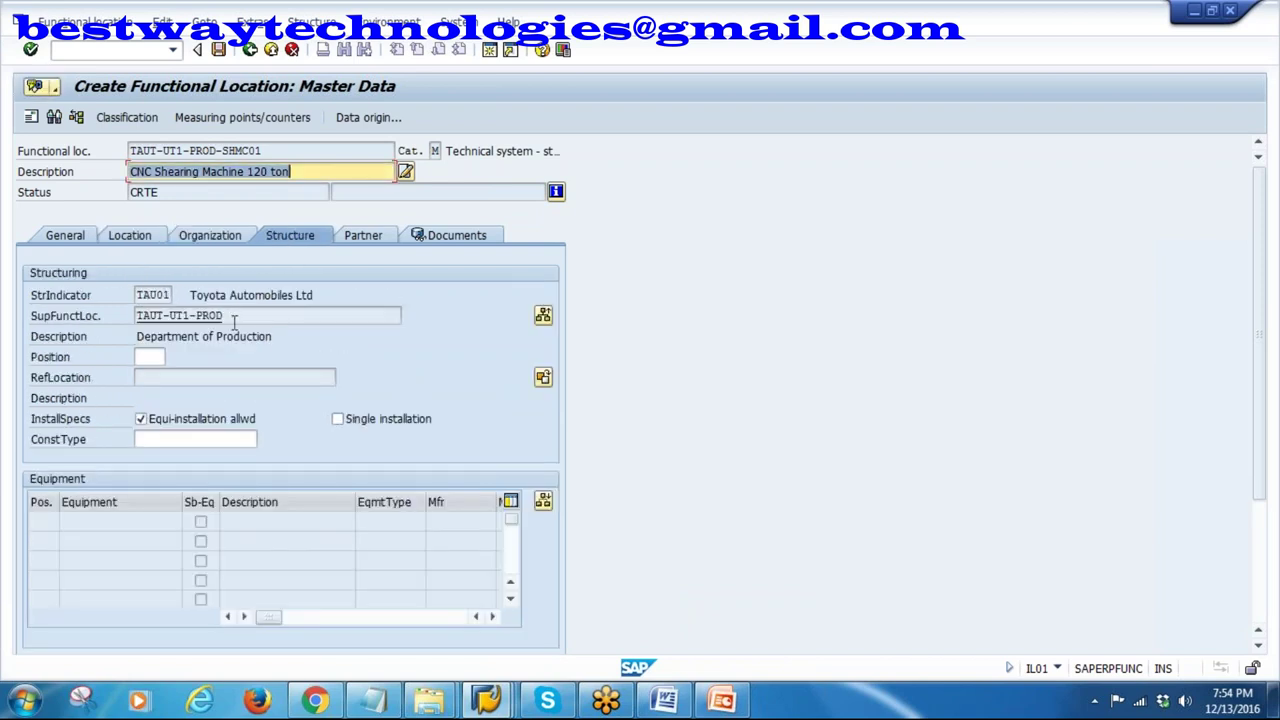
drag(235, 316, 137, 316)
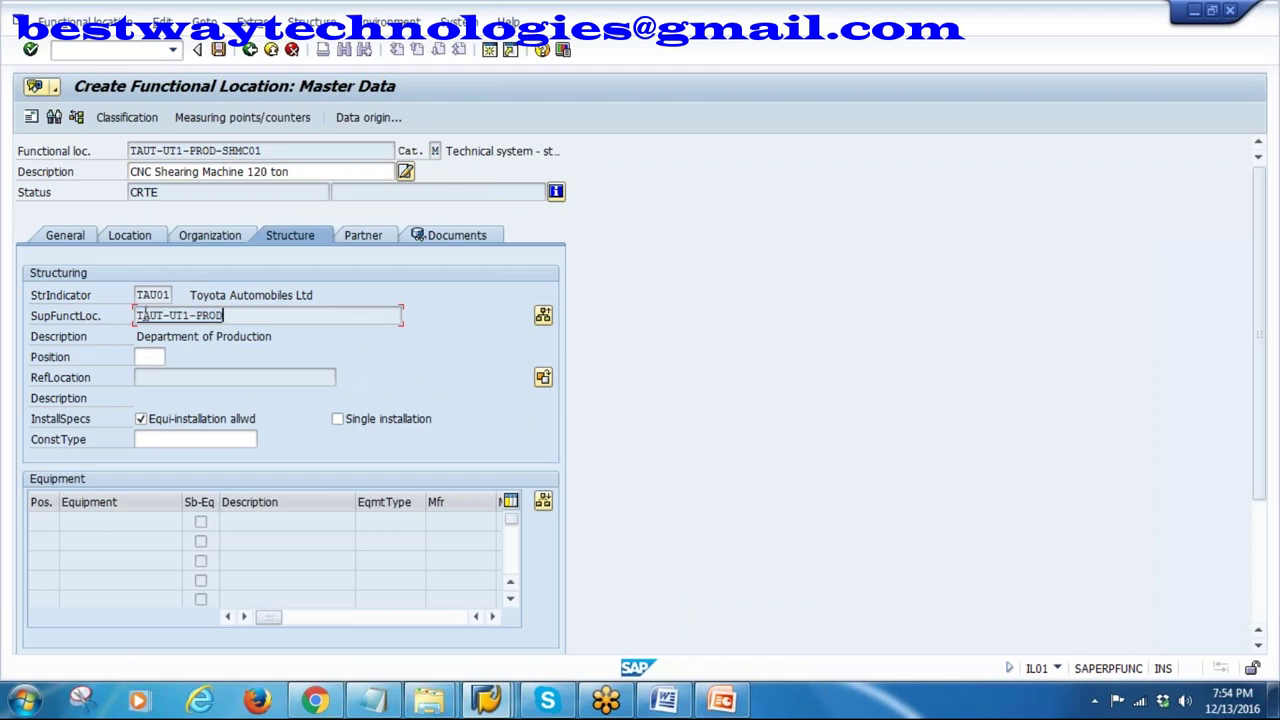
click(157, 356)
click(218, 50)
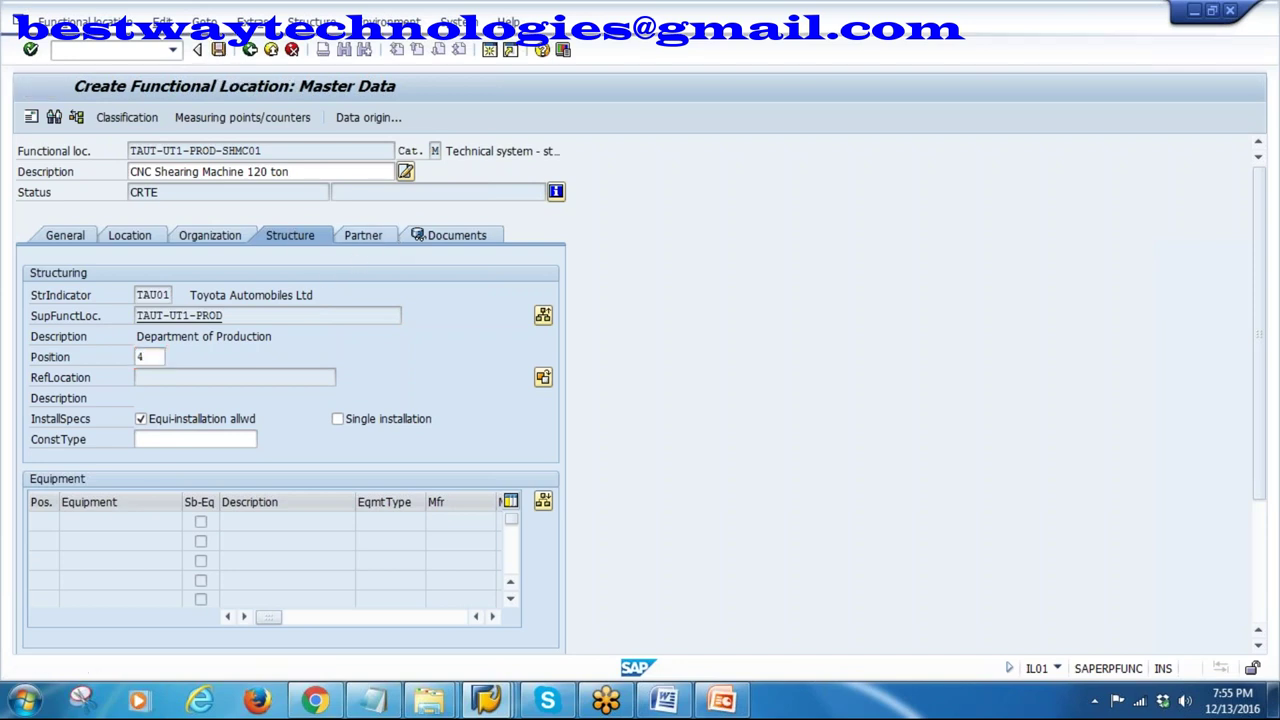
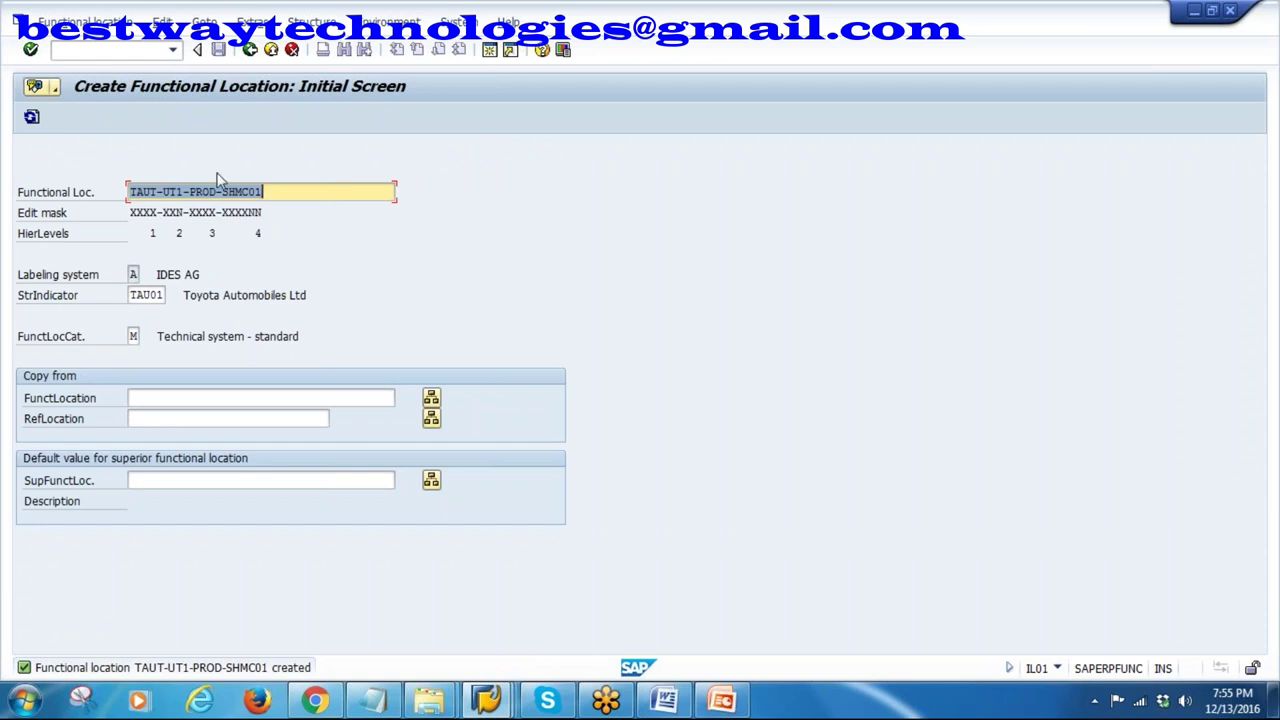
- Start functional location TAUT-UT1-PROD-PRES01 and give it the description 120 Ton Power Press
click(271, 197)
key(BackSpace)
key(BackSpace)
key(BackSpace)
key(BackSpace)
key(BackSpace)
key(BackSpace)
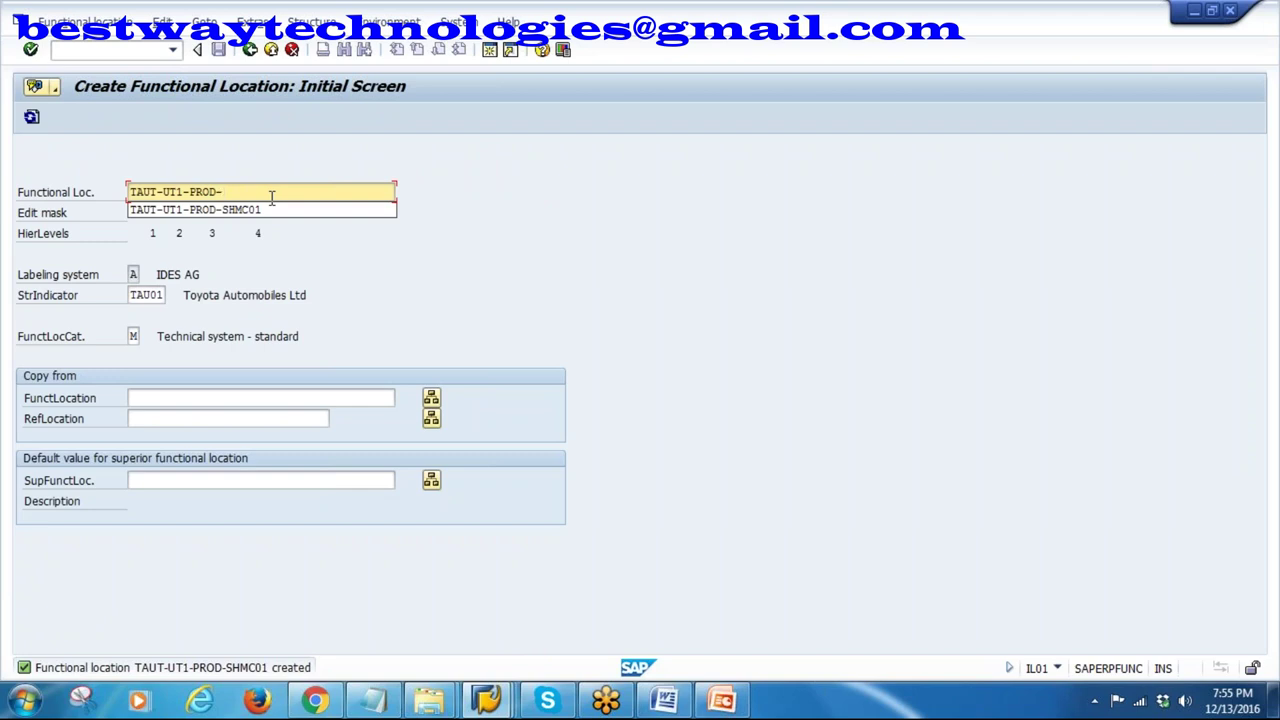
text(PRE)
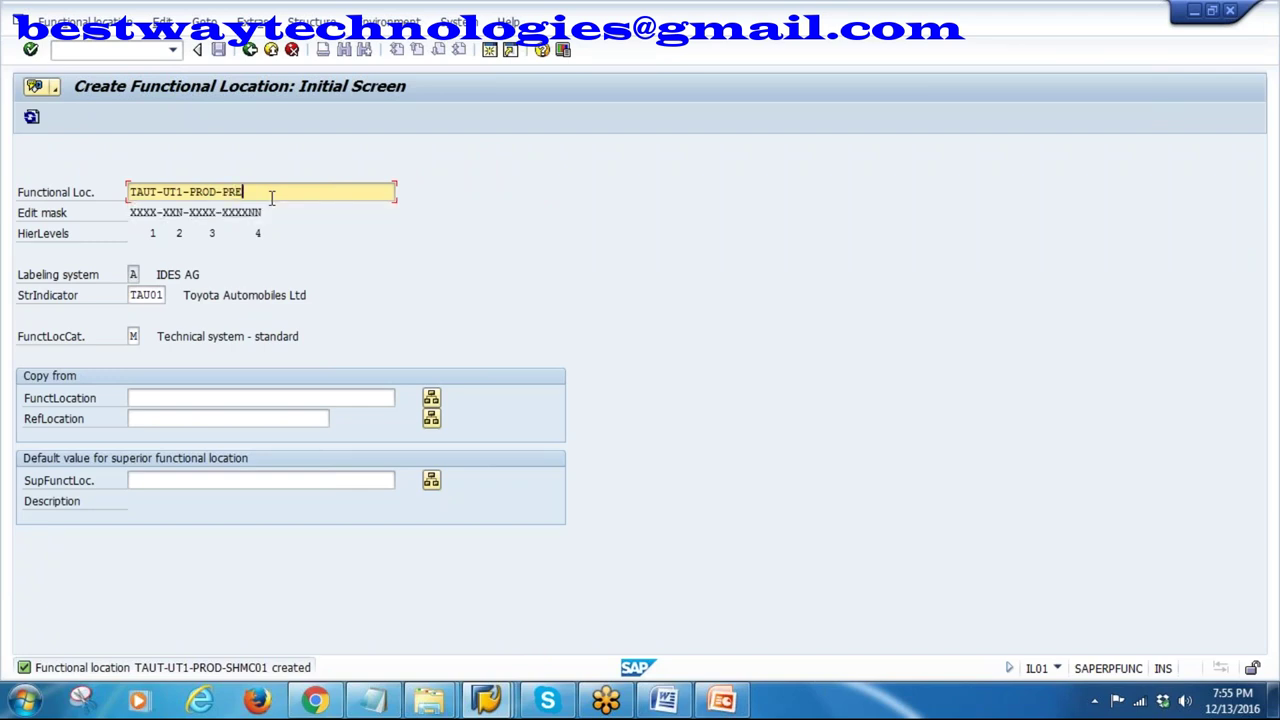
text(S01)
key(Return)
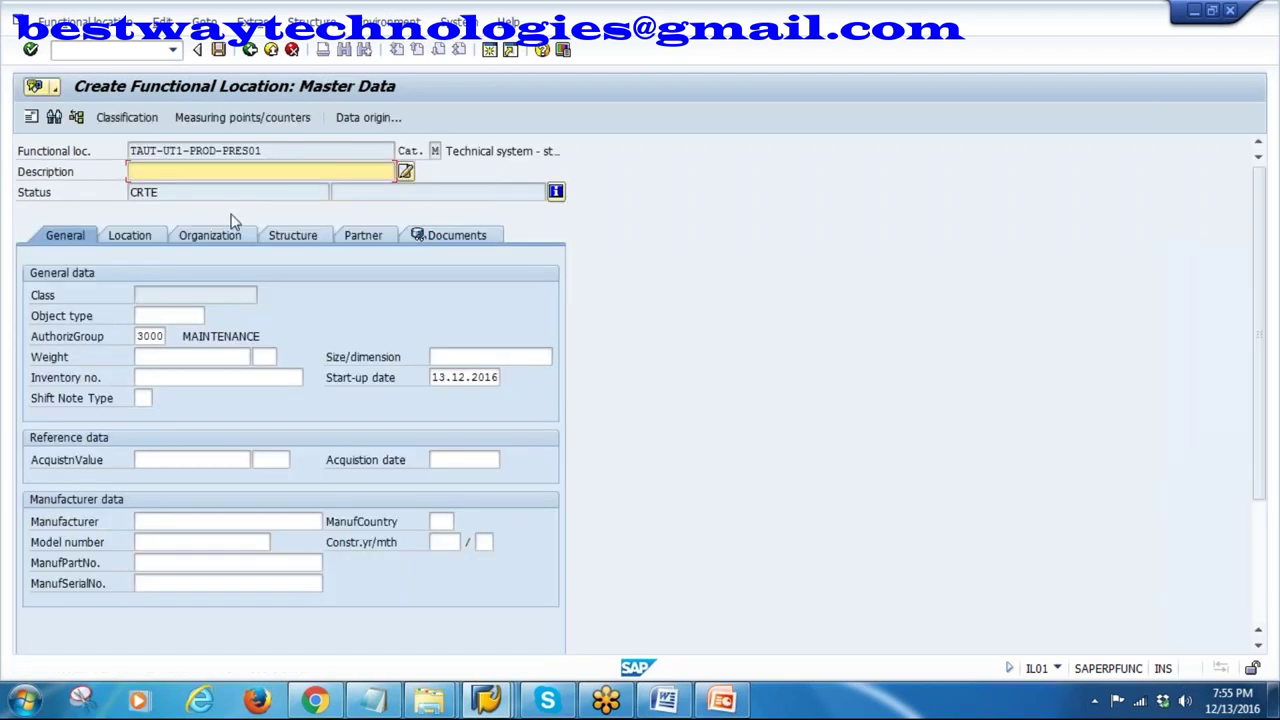
text(120)
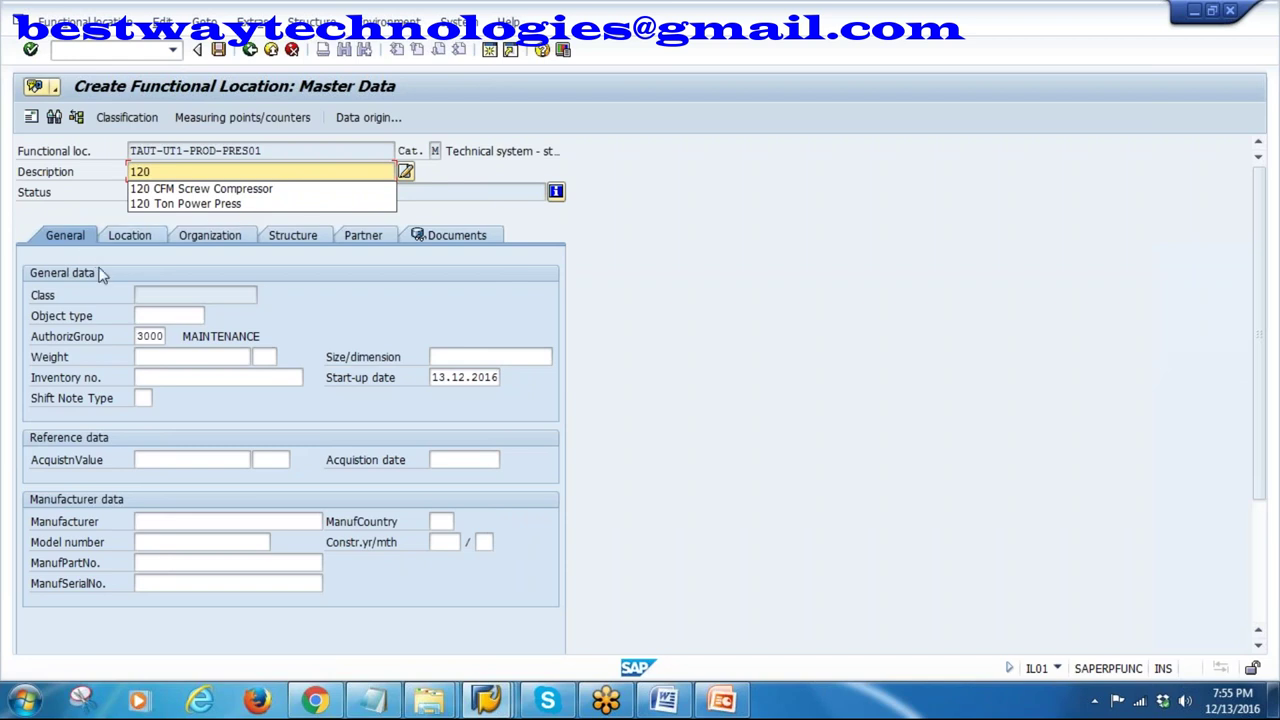
click(211, 204)
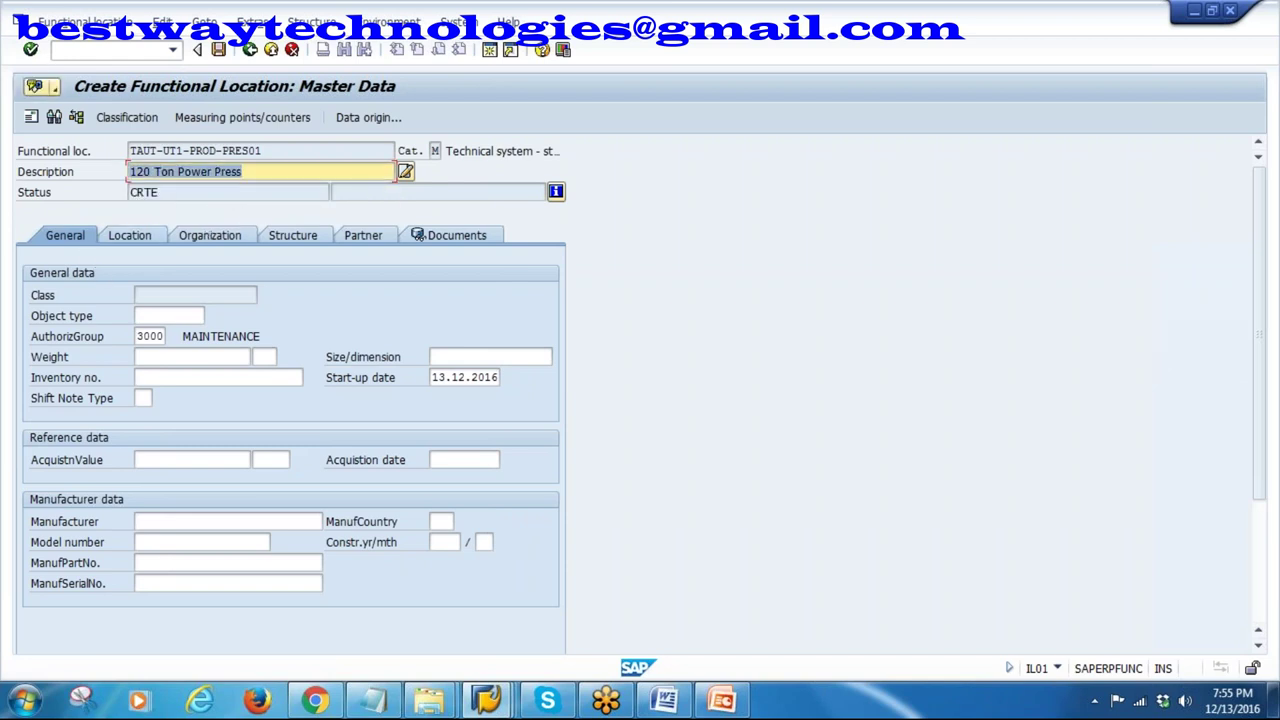
- Search the available object types for PRESS
click(195, 316)
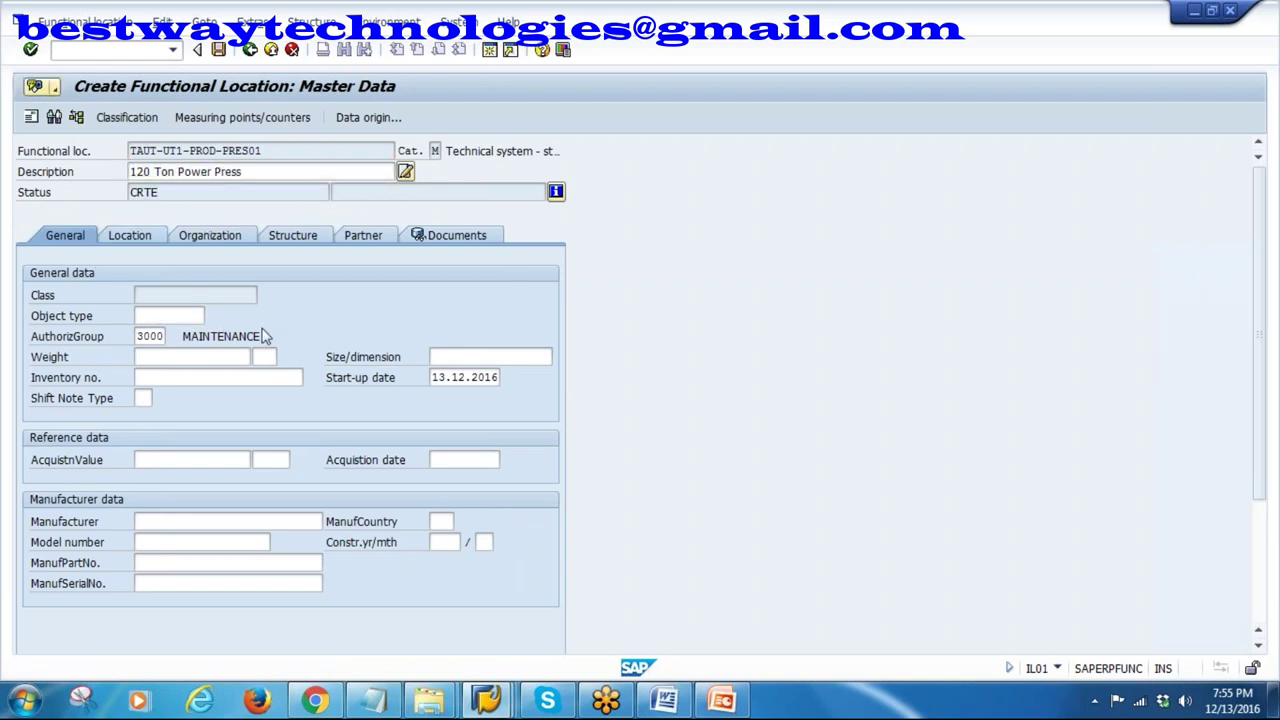
key(F4)
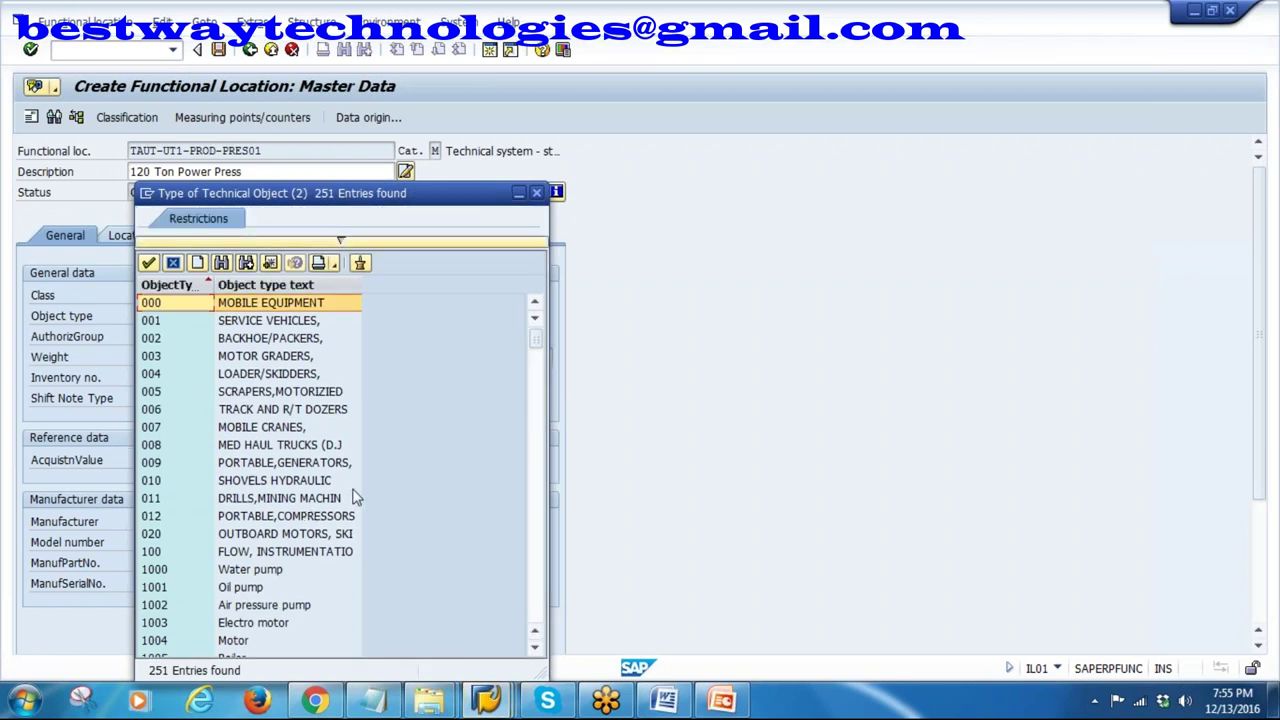
click(222, 262)
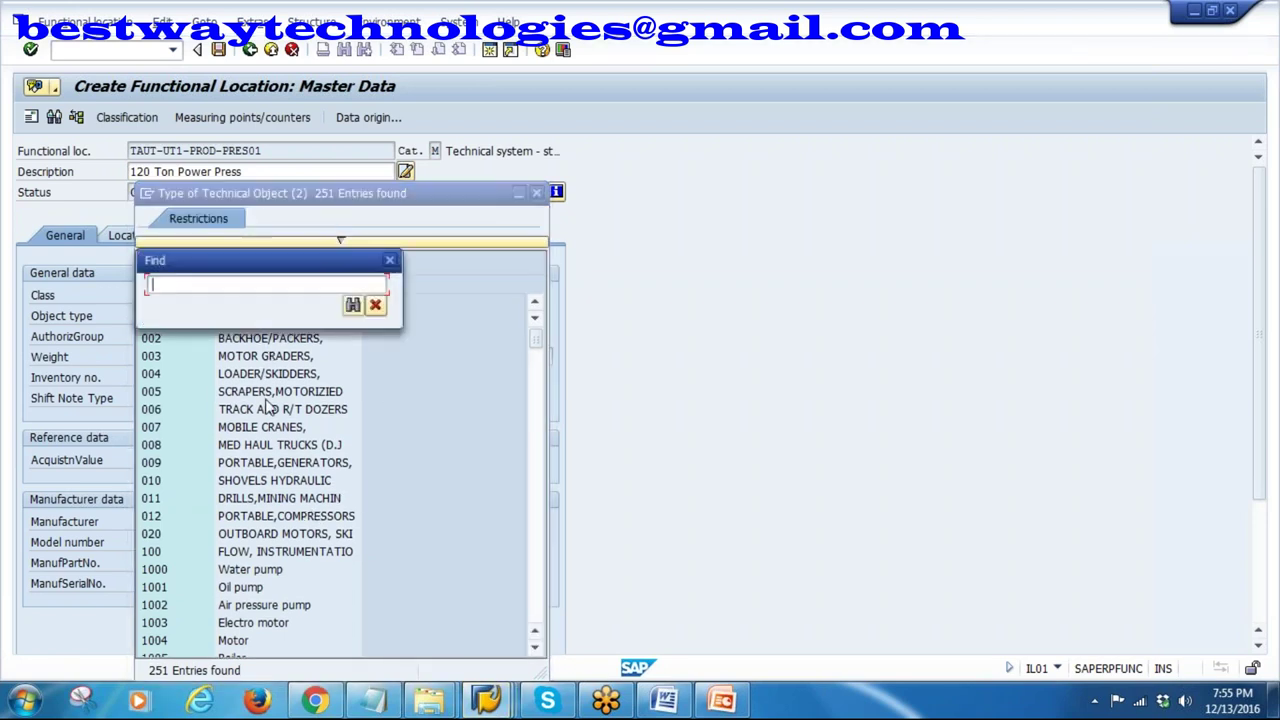
text(MOBILE)
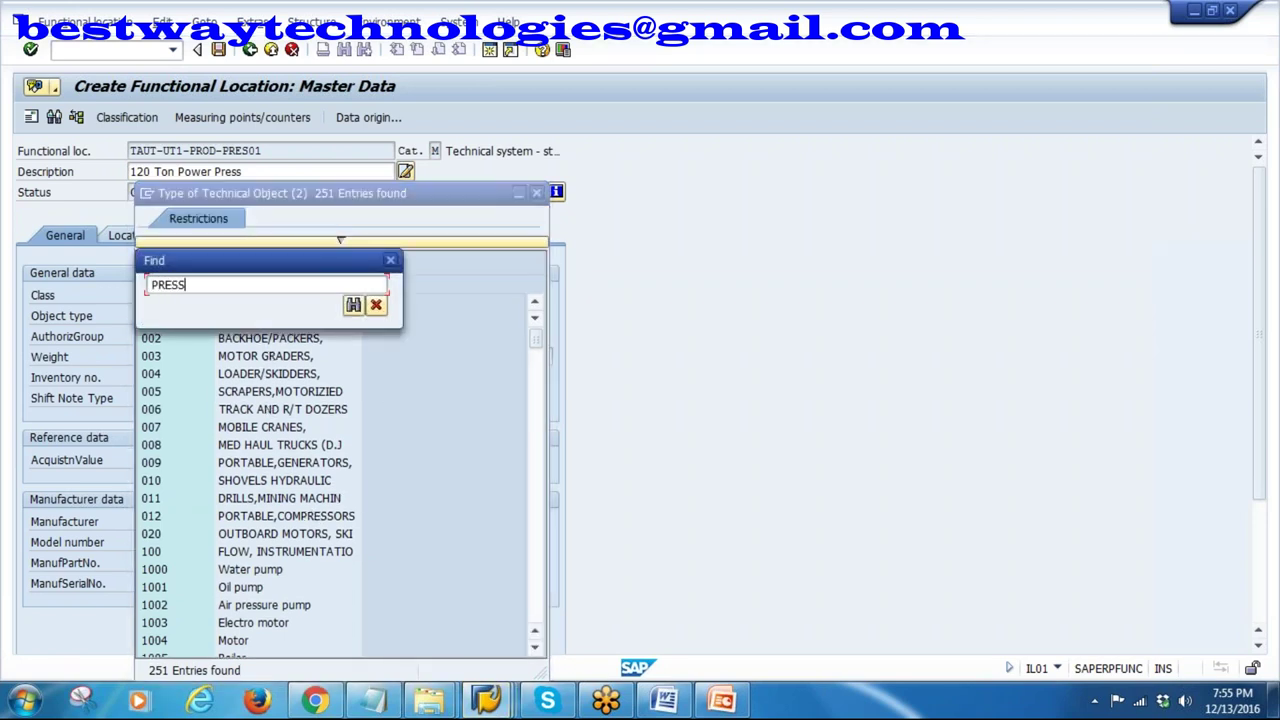
click(353, 305)
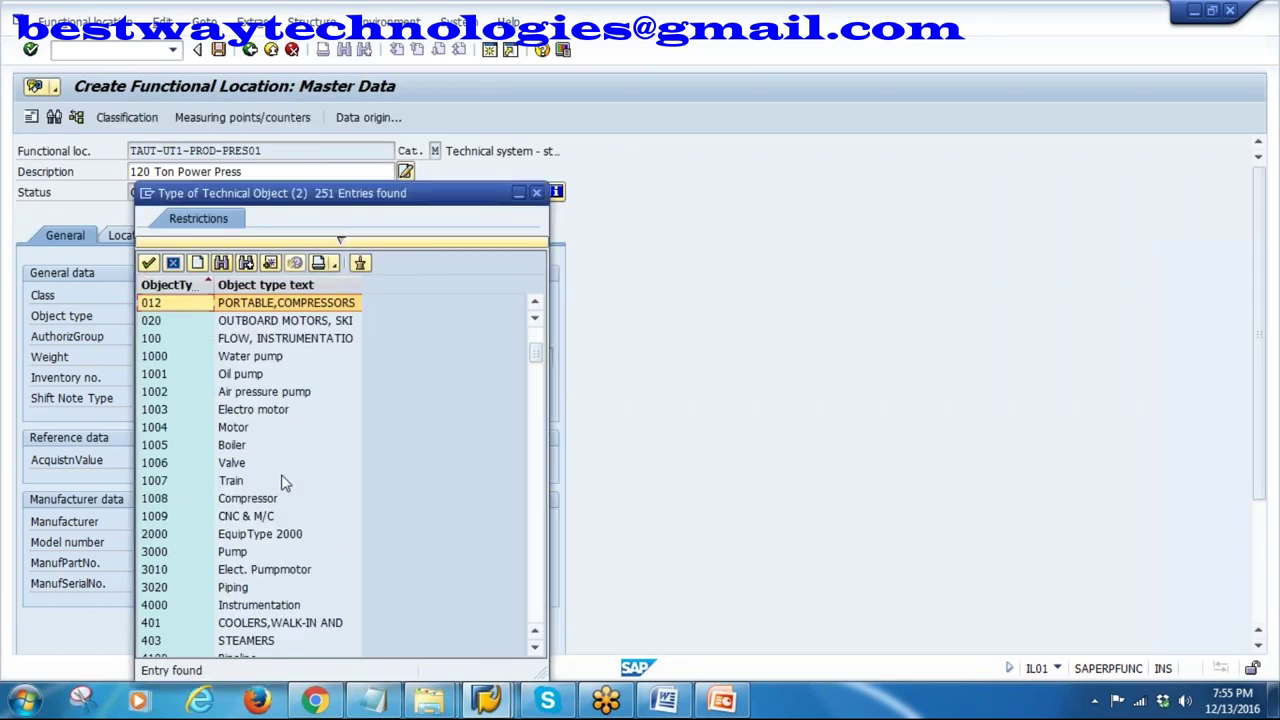
- Switch to the customizing session, add object type 1010 with description POWER PRESS, and save it
key(alt+Tab)
text(1010)
key(Tab)
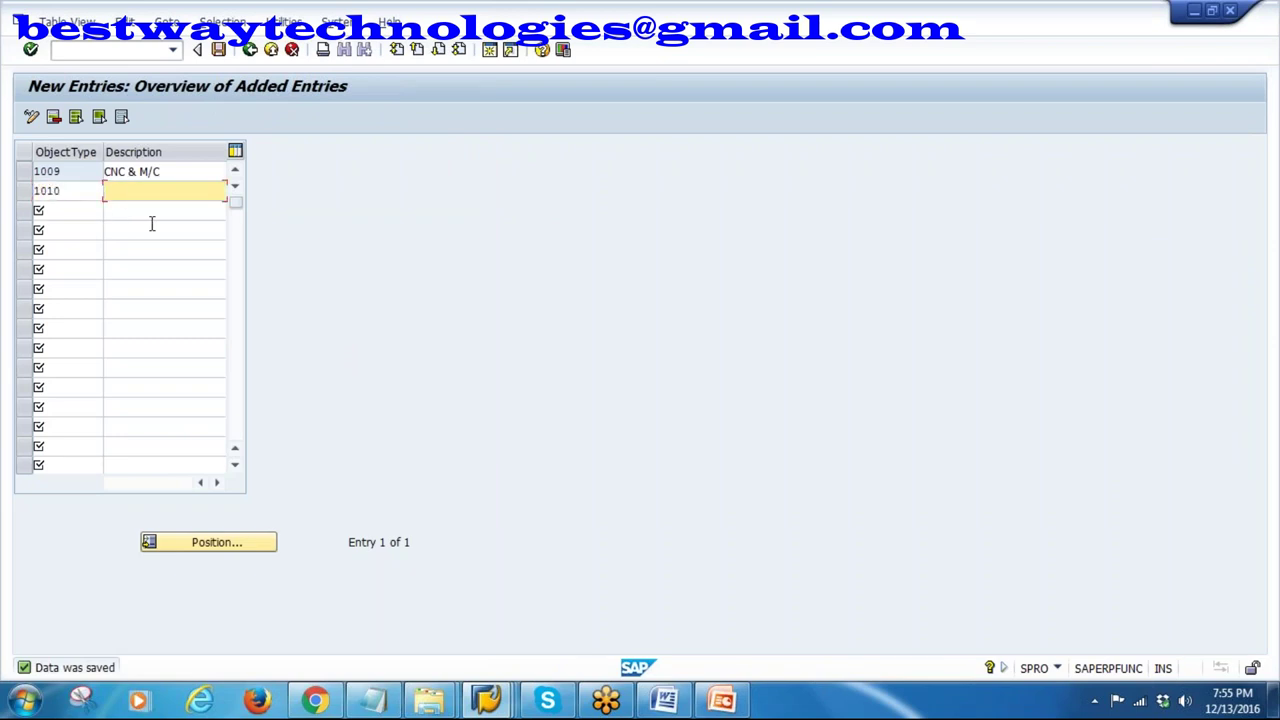
text(POWER PRESS)
key(Return)
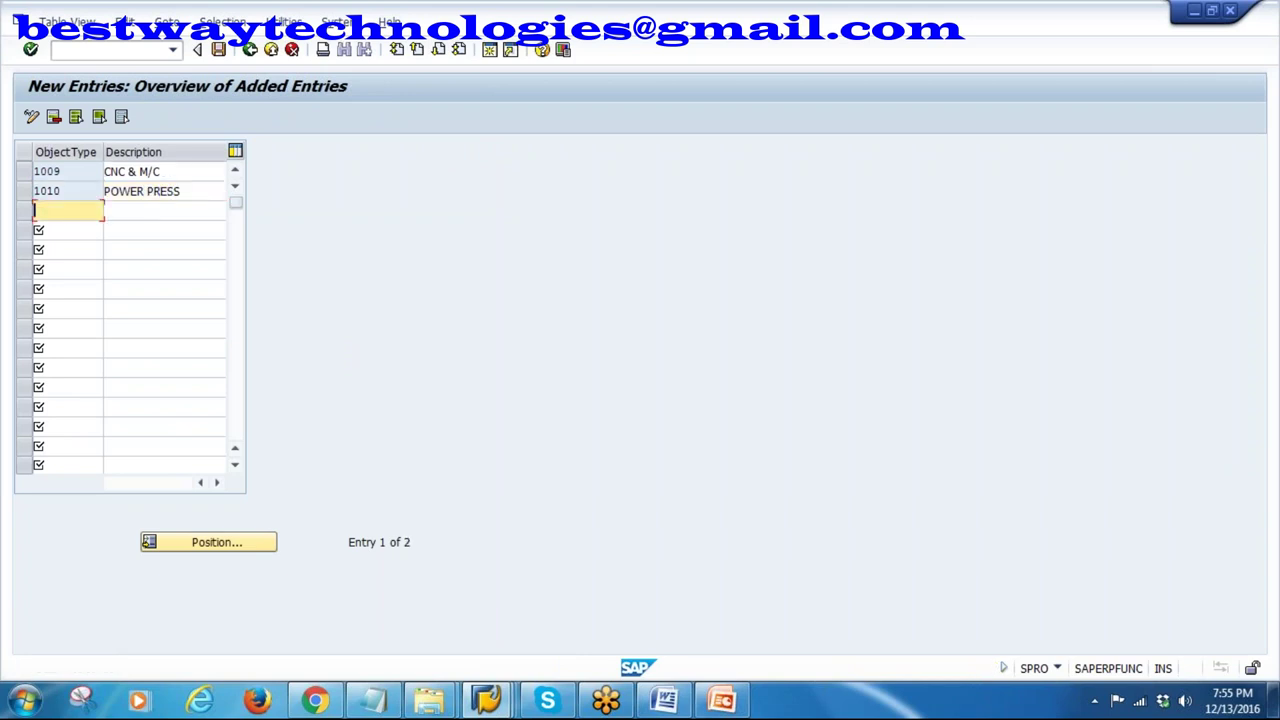
click(218, 49)
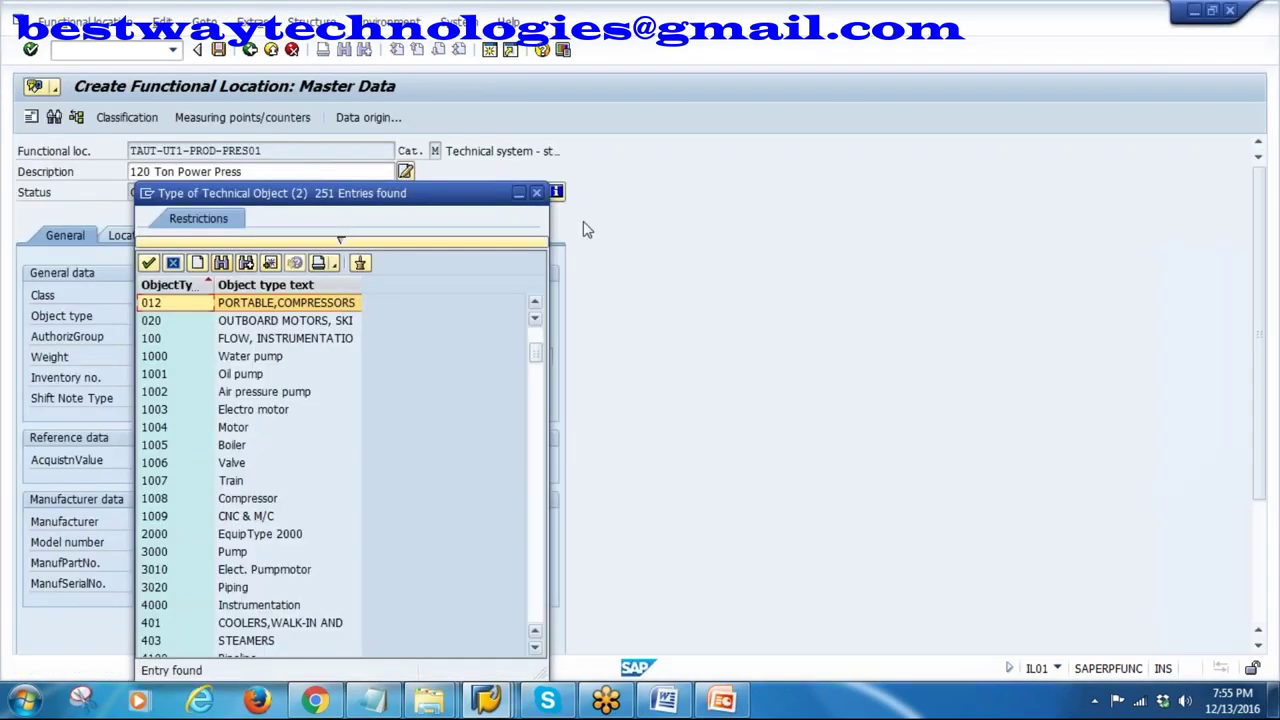
- Return to the power press functional location, reload the object type list, and assign object type 1010 POWER PRESS
click(536, 192)
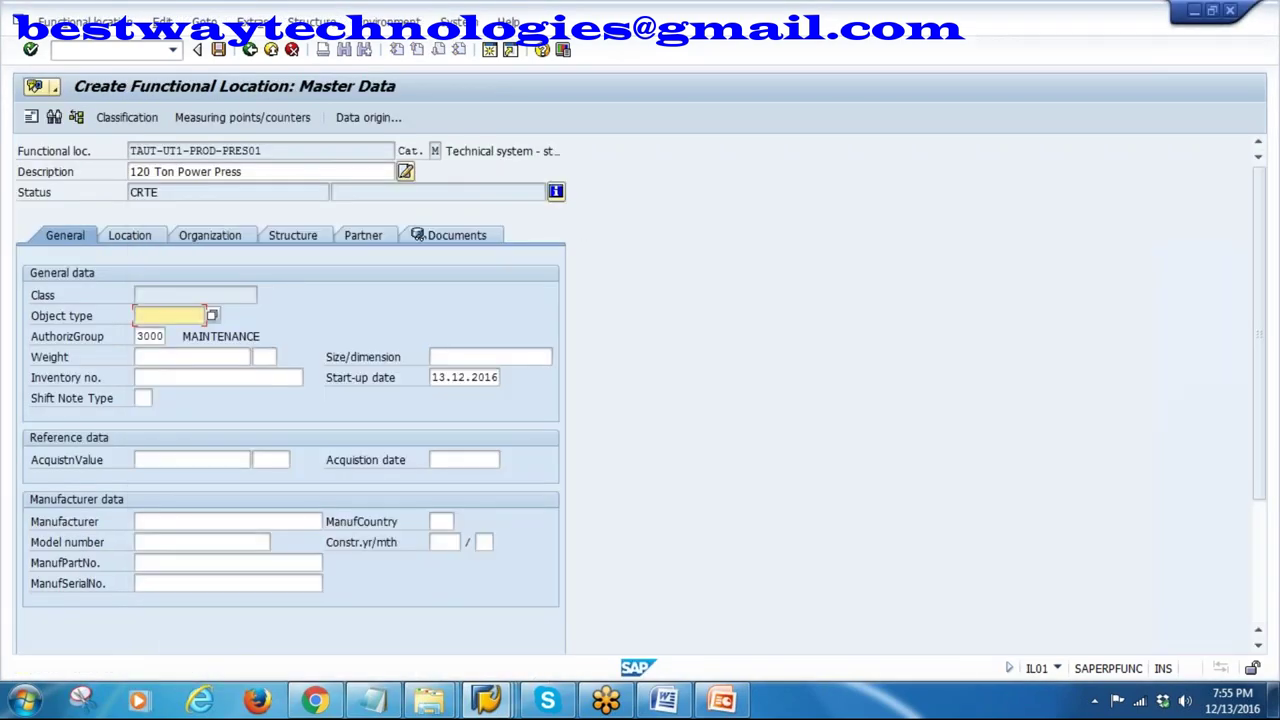
click(214, 316)
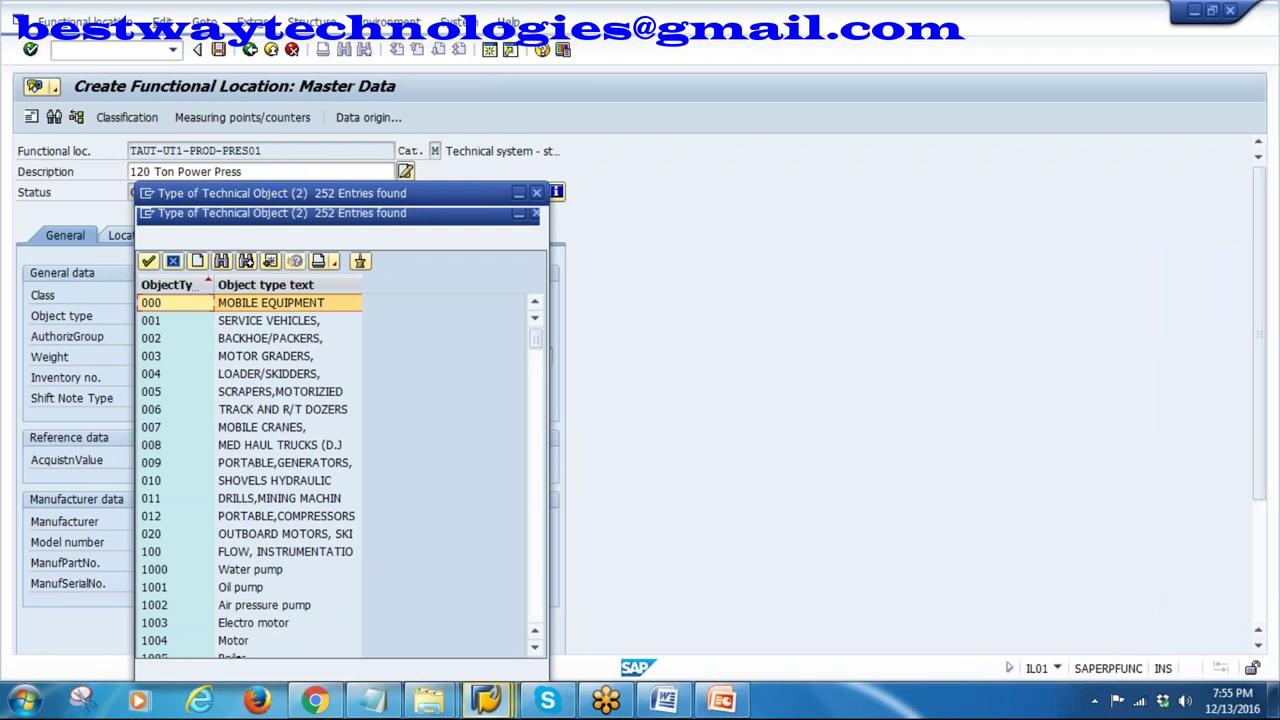
scroll(276, 490, down, 4)
double_click(258, 536)
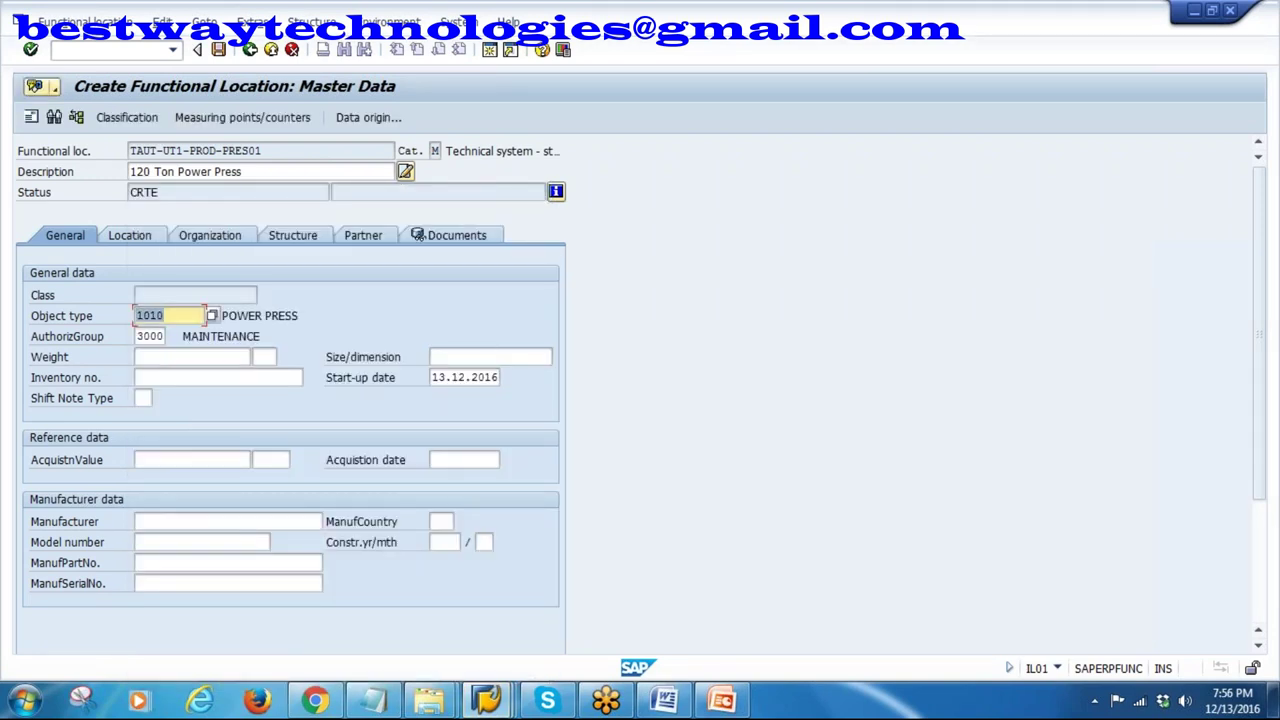
- Check the power press's location and organization data, set its structure position to 4, and save the functional location
click(140, 240)
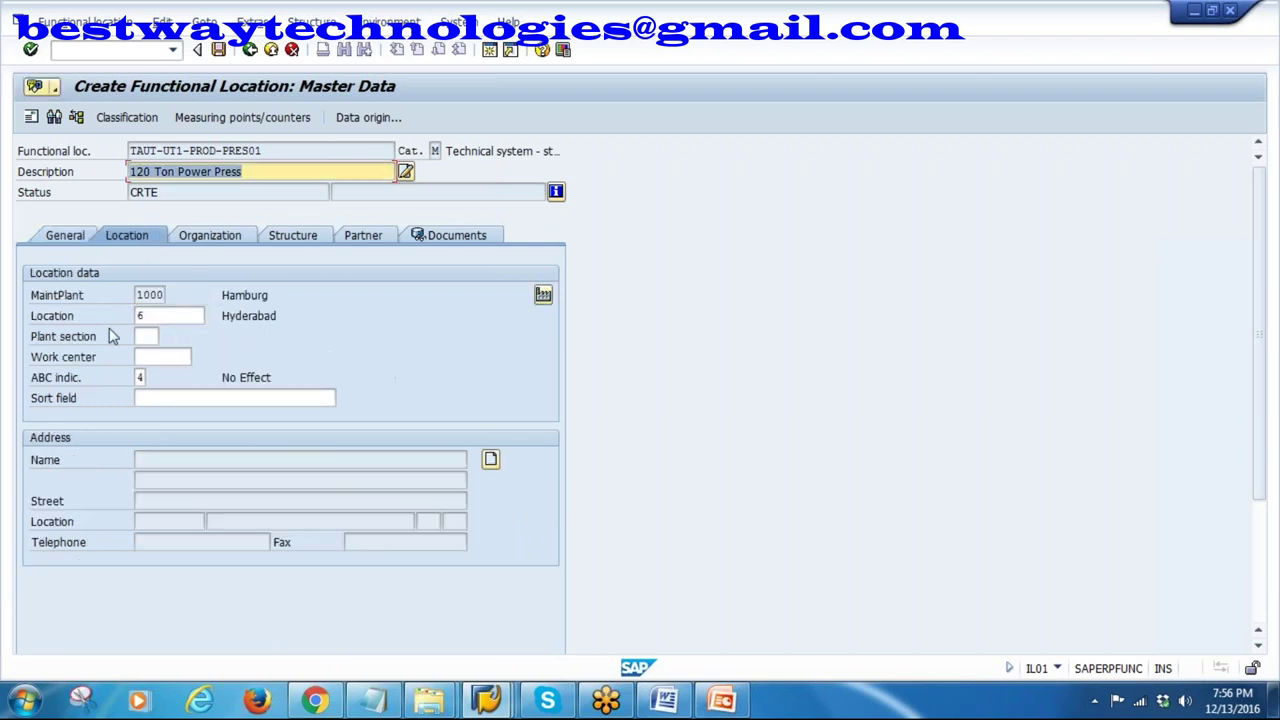
click(212, 240)
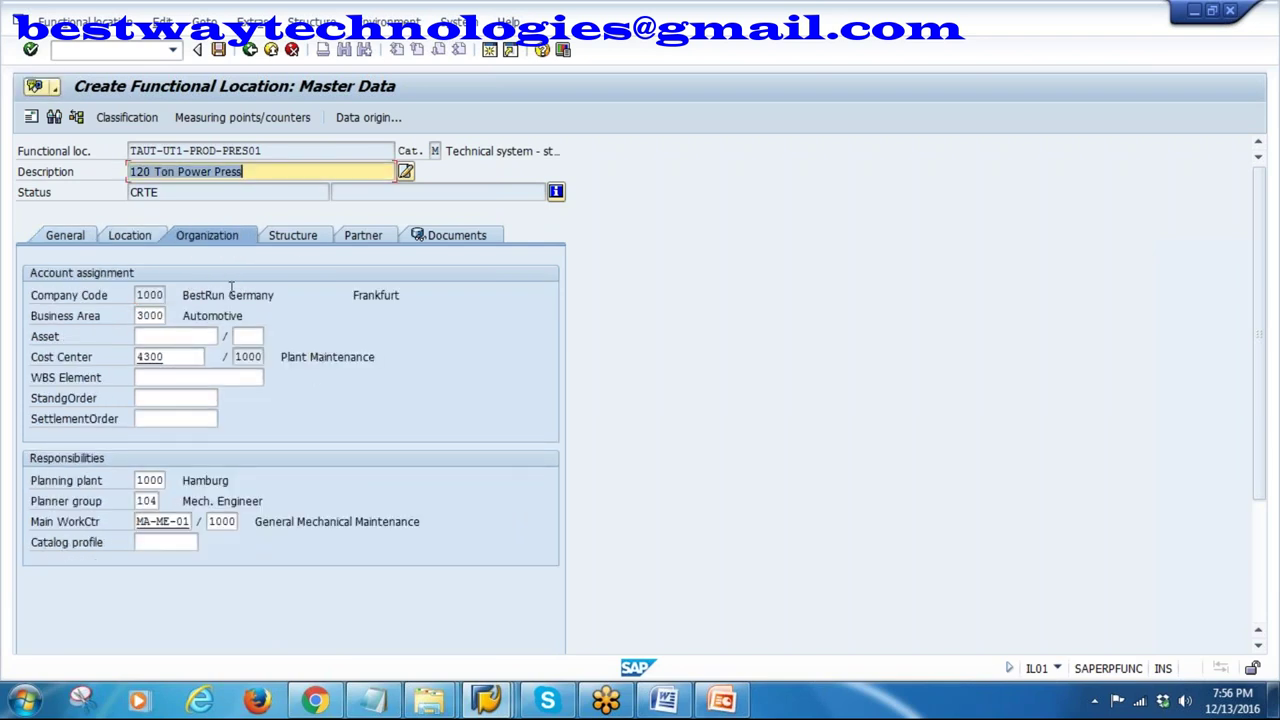
click(293, 236)
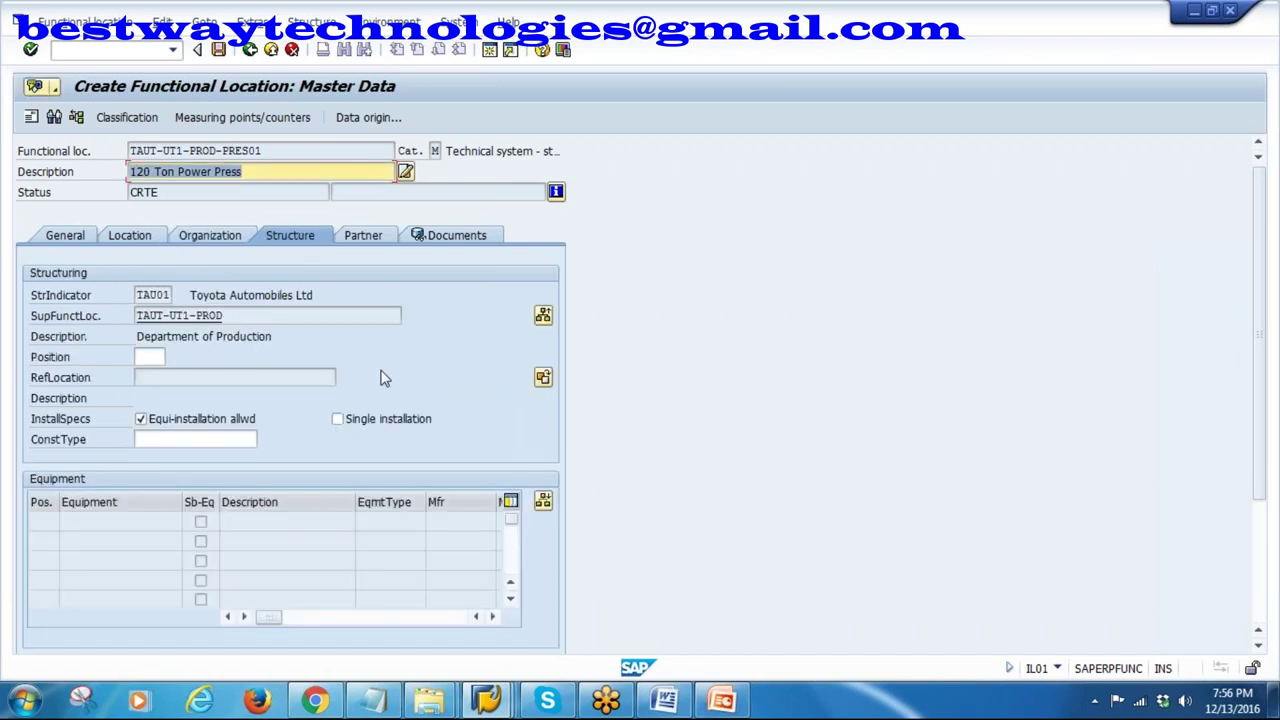
click(143, 357)
click(150, 357)
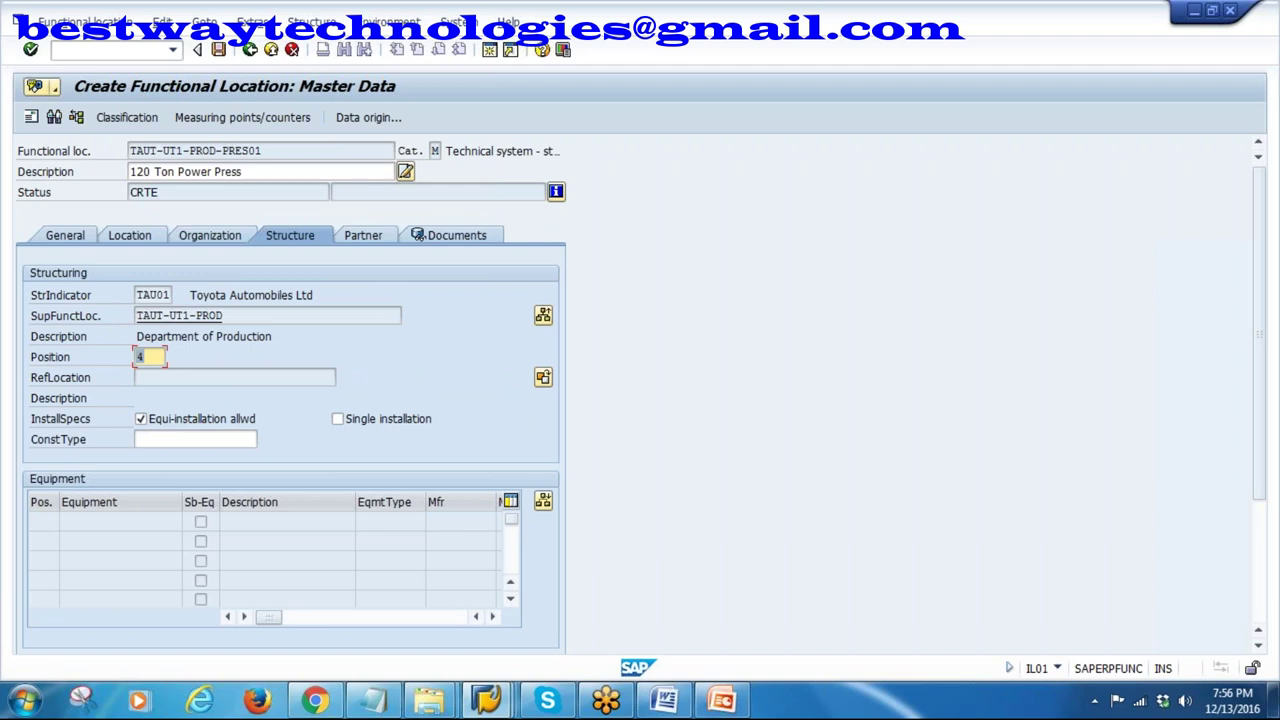
key(Return)
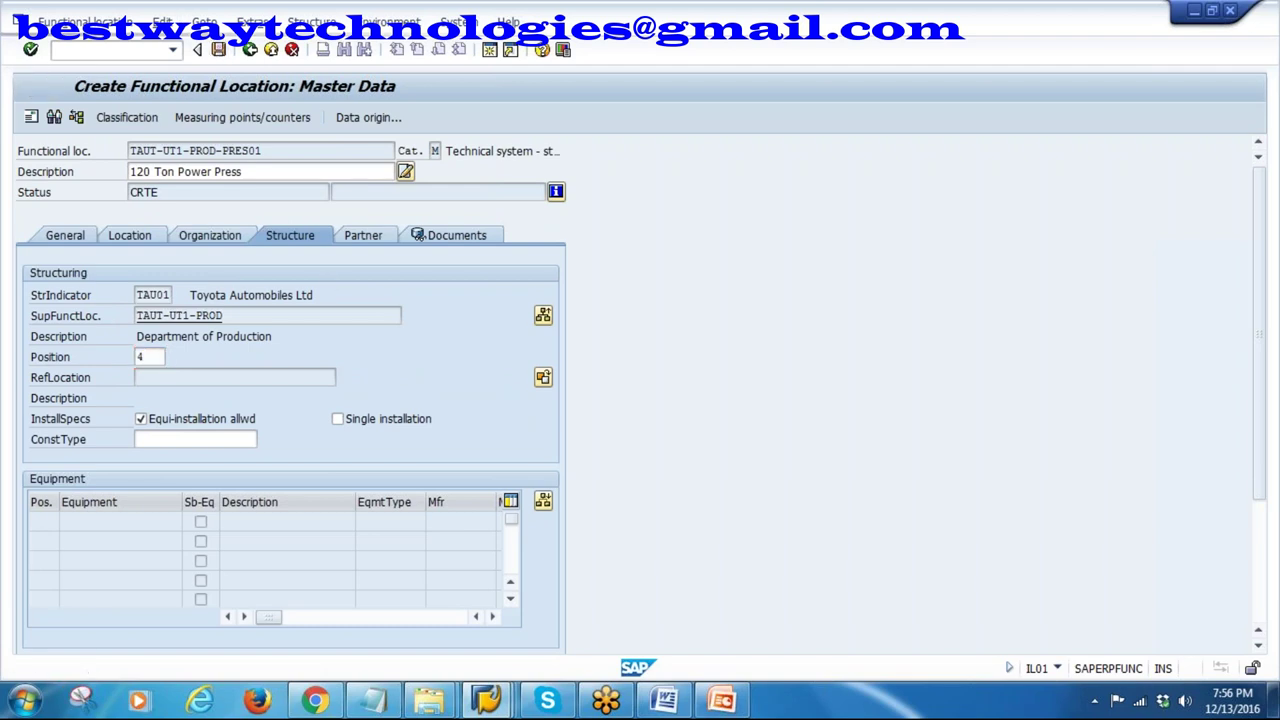
key(ctrl+s)
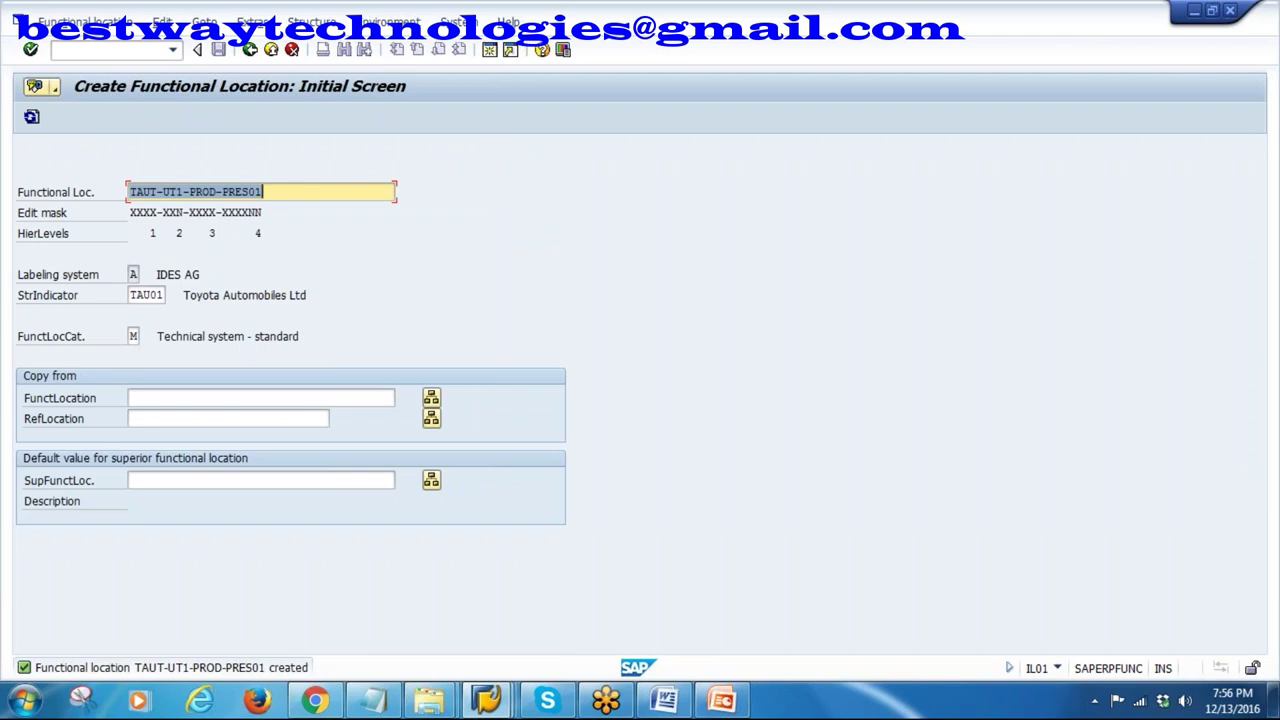
- Start functional location TAUT-UT1-UTLY and give it the description Department of Utility
key(End)
key(BackSpace)
key(BackSpace)
key(BackSpace)
key(BackSpace)
key(BackSpace)
key(BackSpace)
key(BackSpace)
key(BackSpace)
key(BackSpace)
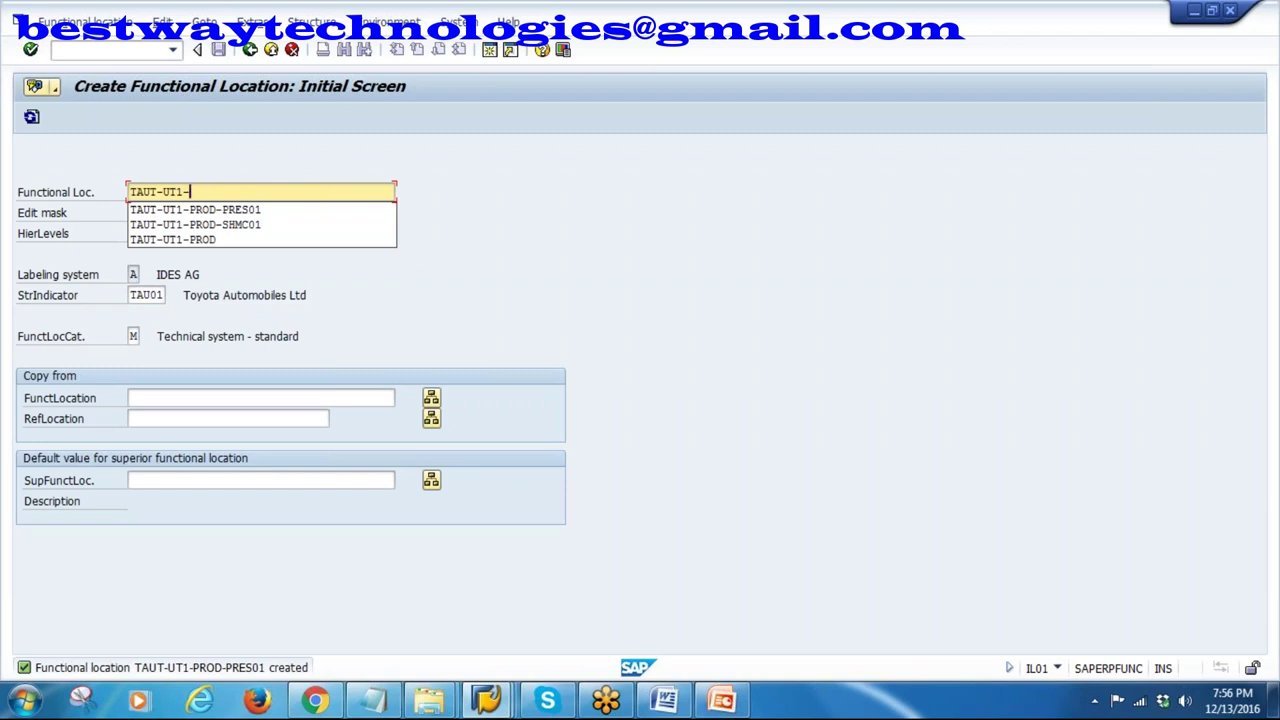
text(UTLY)
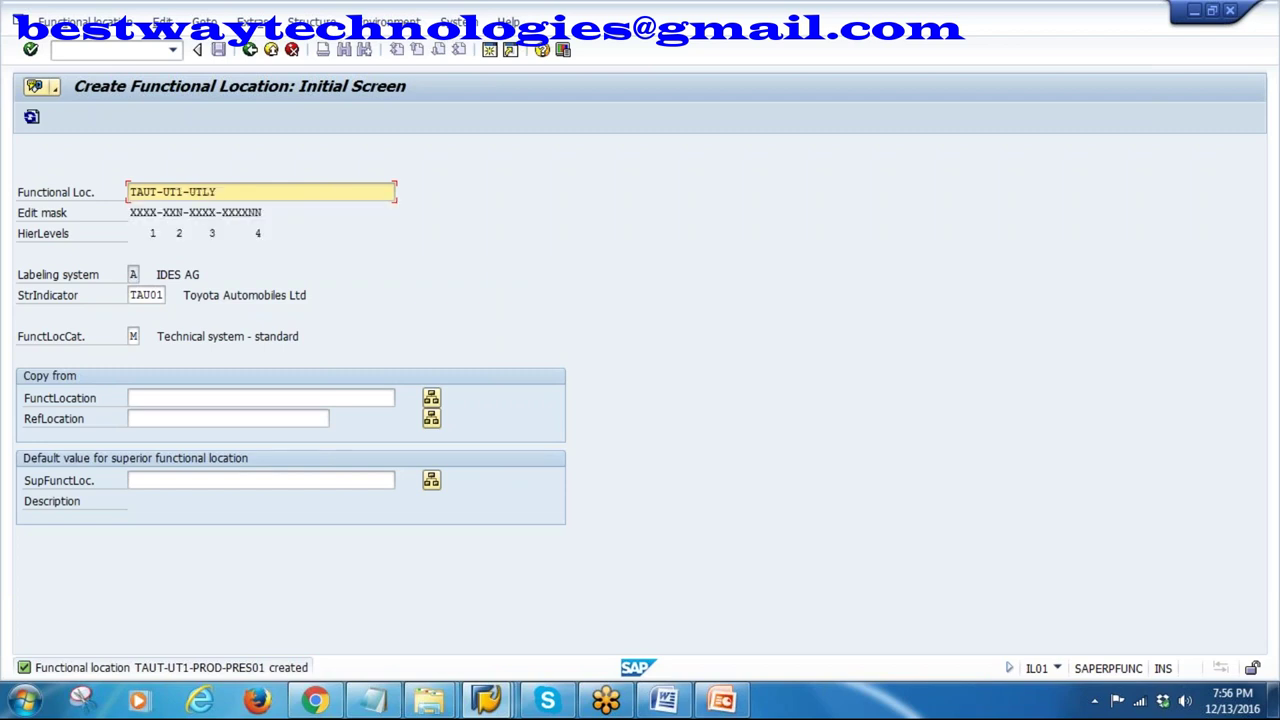
key(Return)
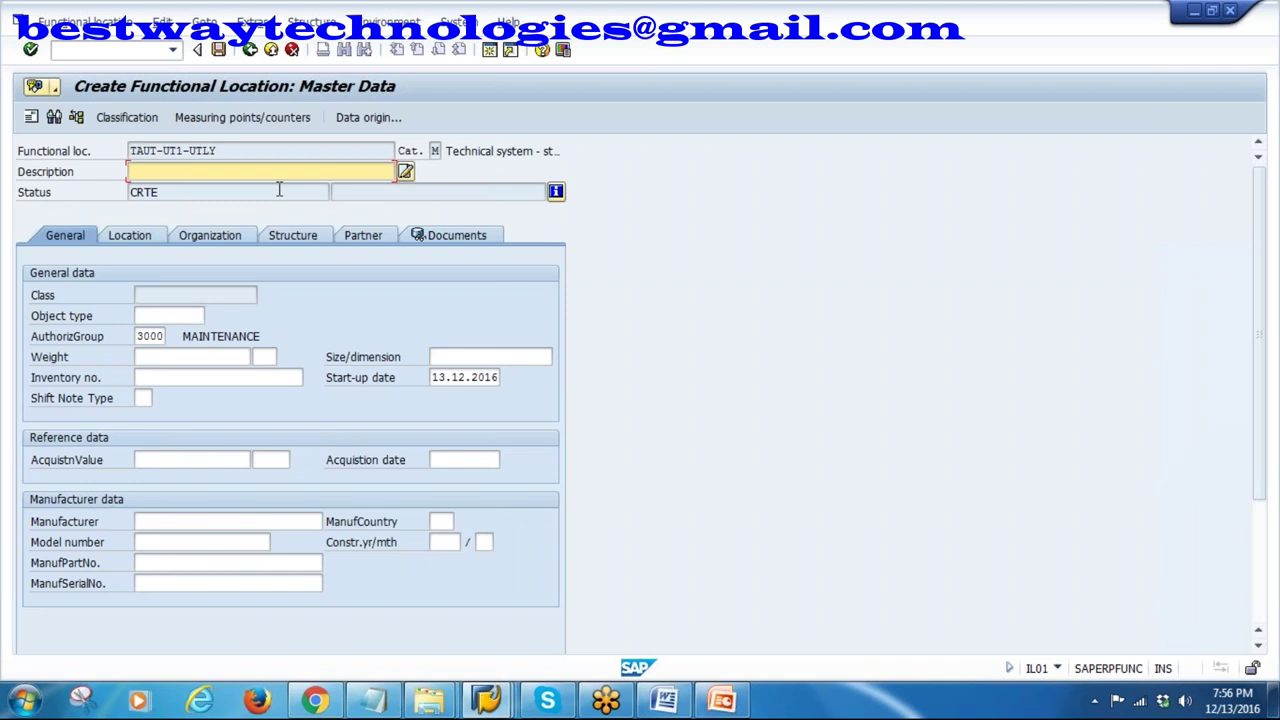
text(De)
click(243, 205)
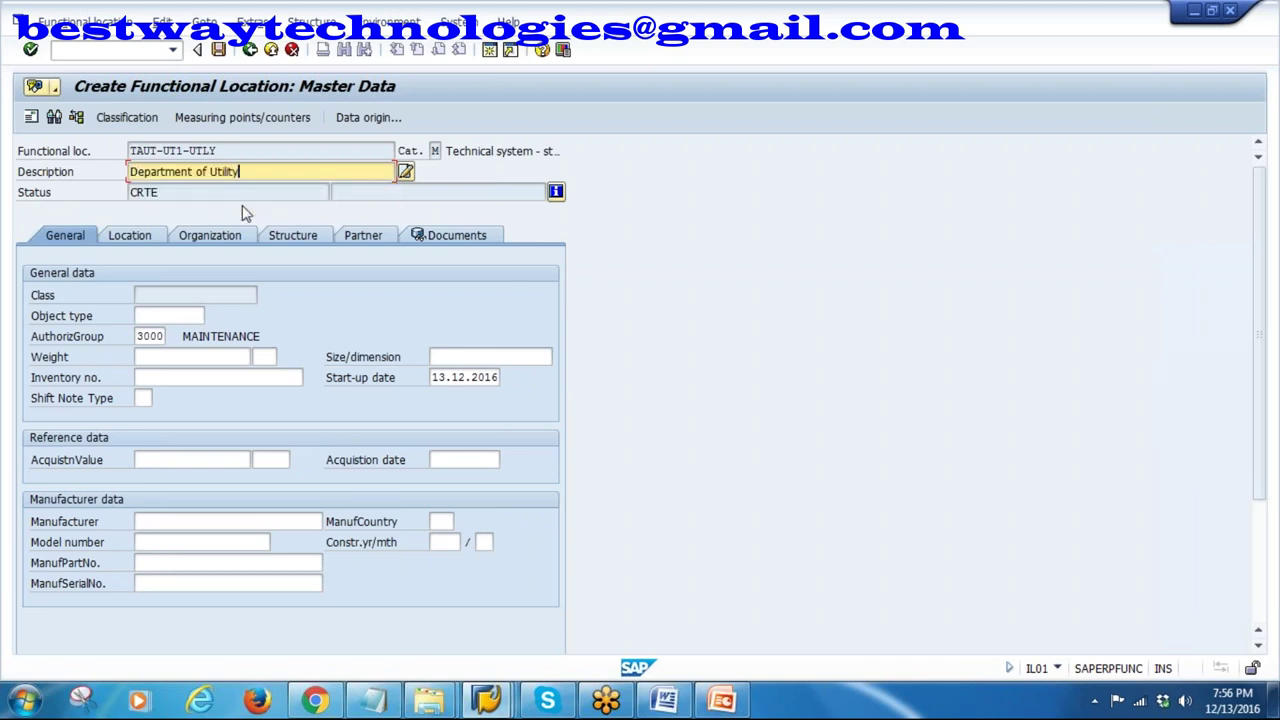
- Check the utility department's location, organization and partner data, set its structure position to 3, and save the functional location
click(141, 240)
click(48, 243)
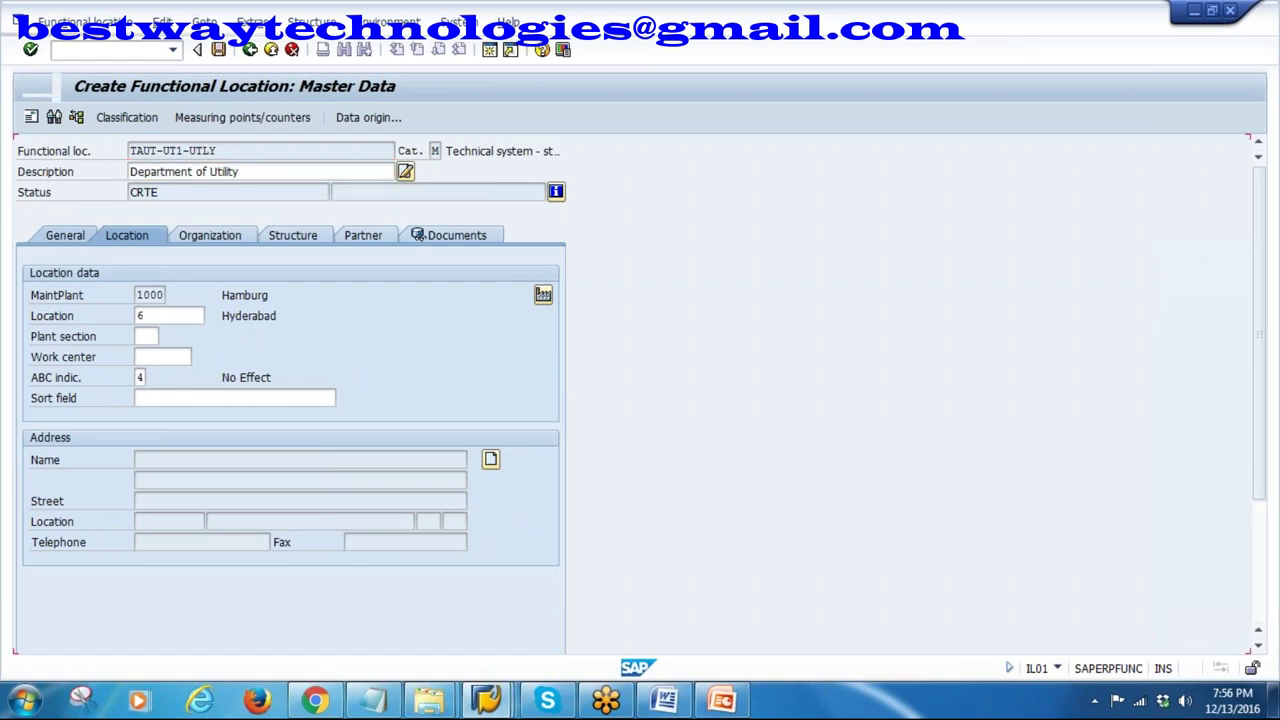
click(176, 317)
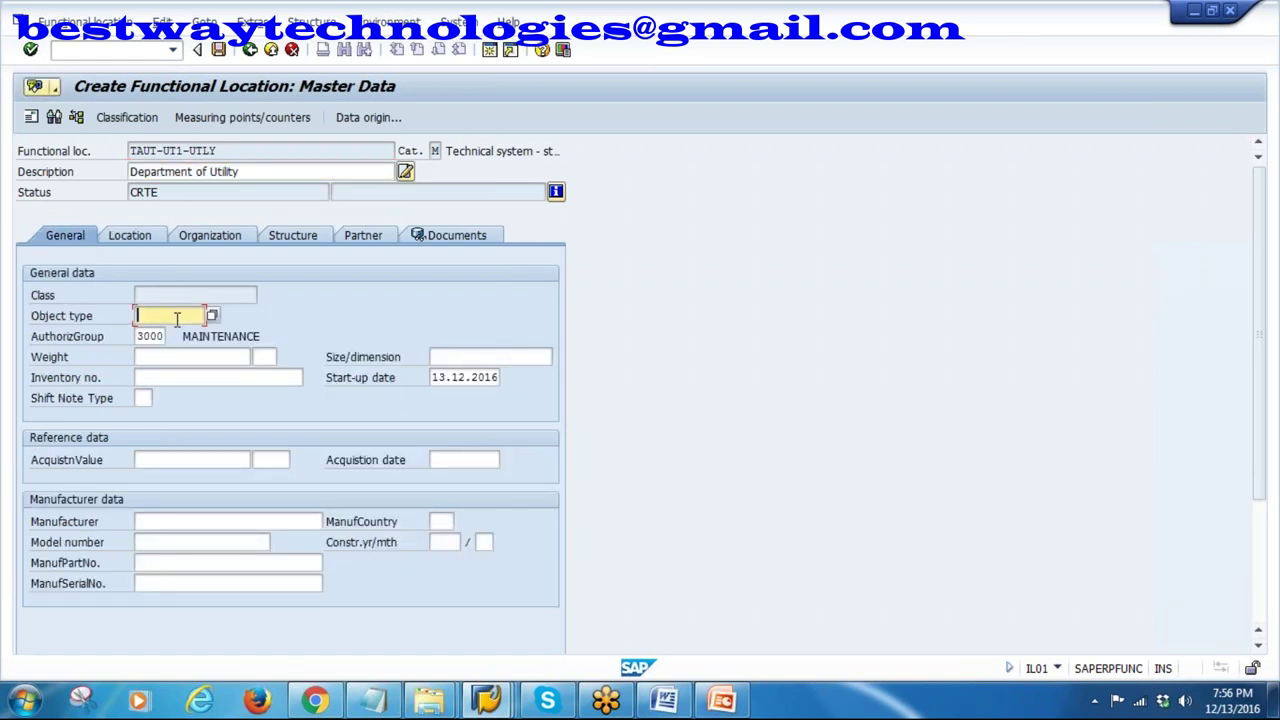
click(141, 237)
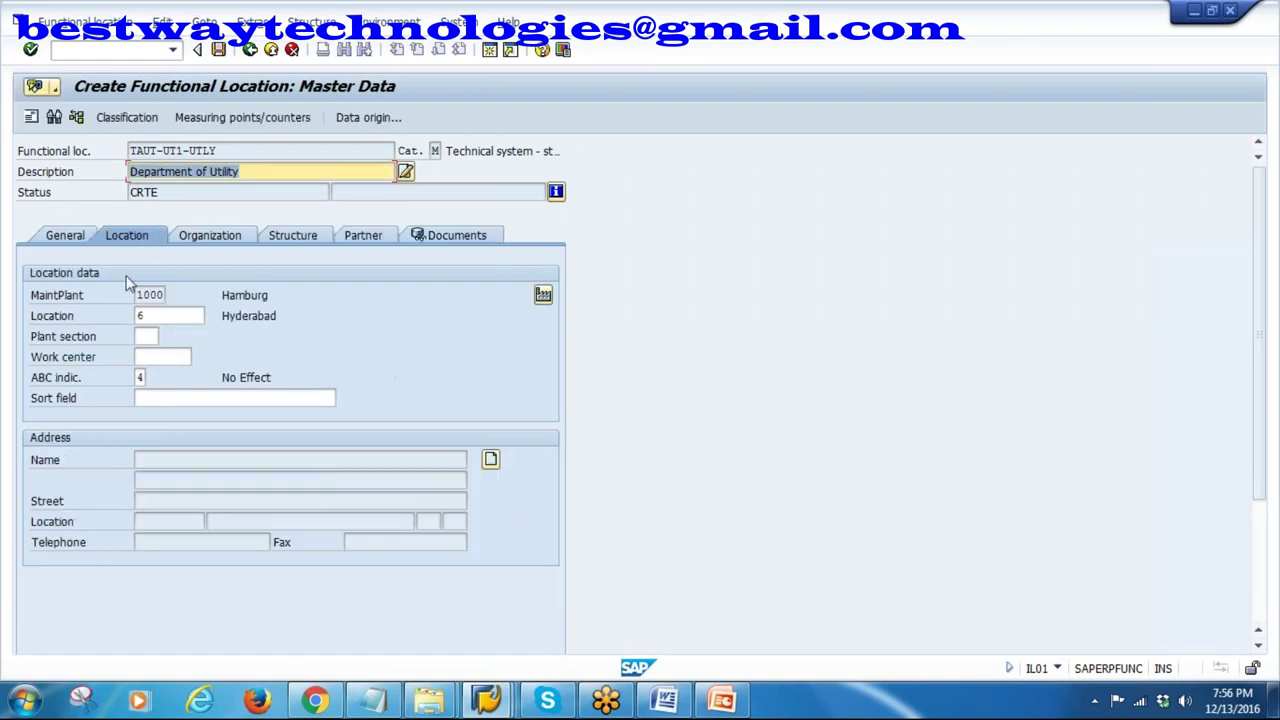
click(229, 245)
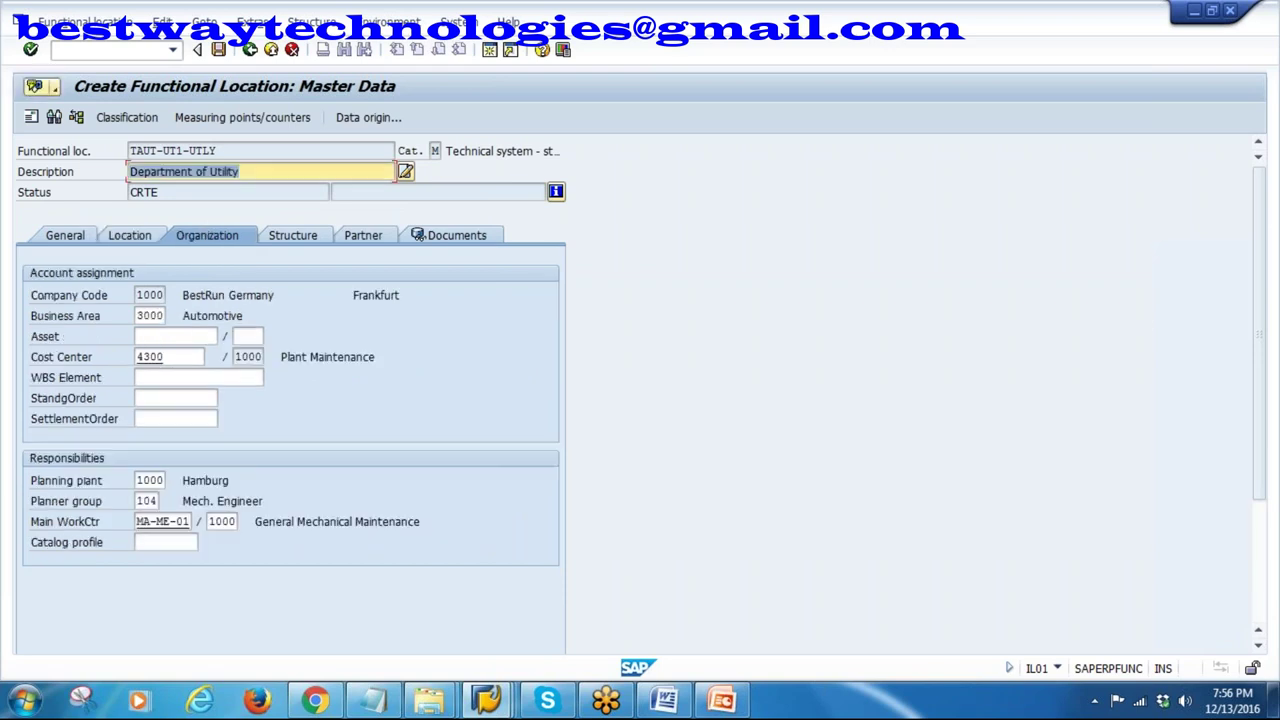
click(294, 247)
click(363, 240)
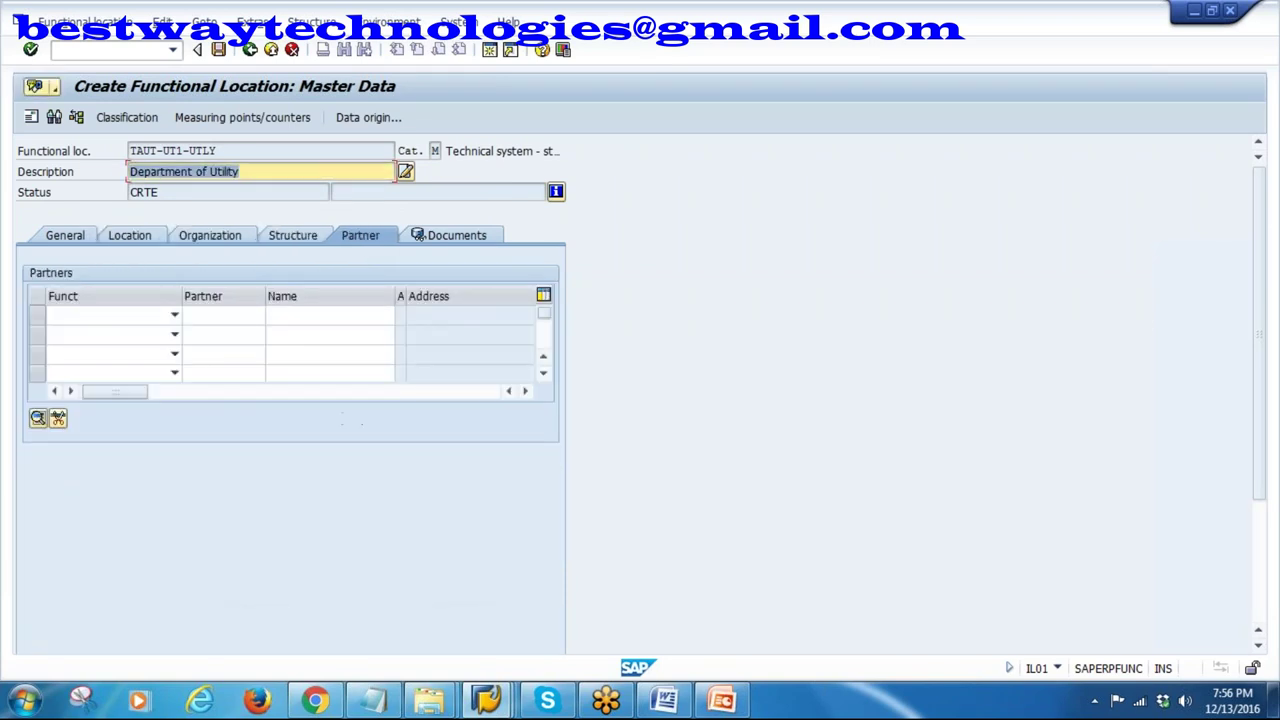
click(294, 248)
click(150, 357)
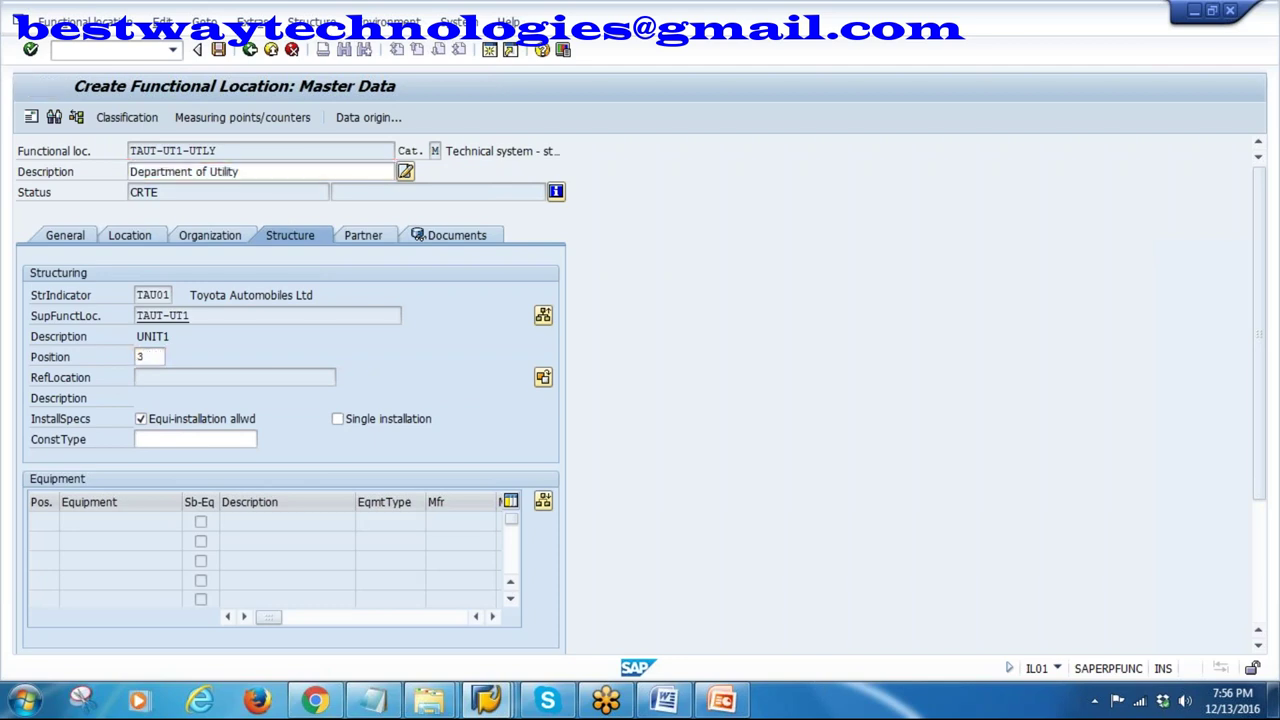
click(218, 50)
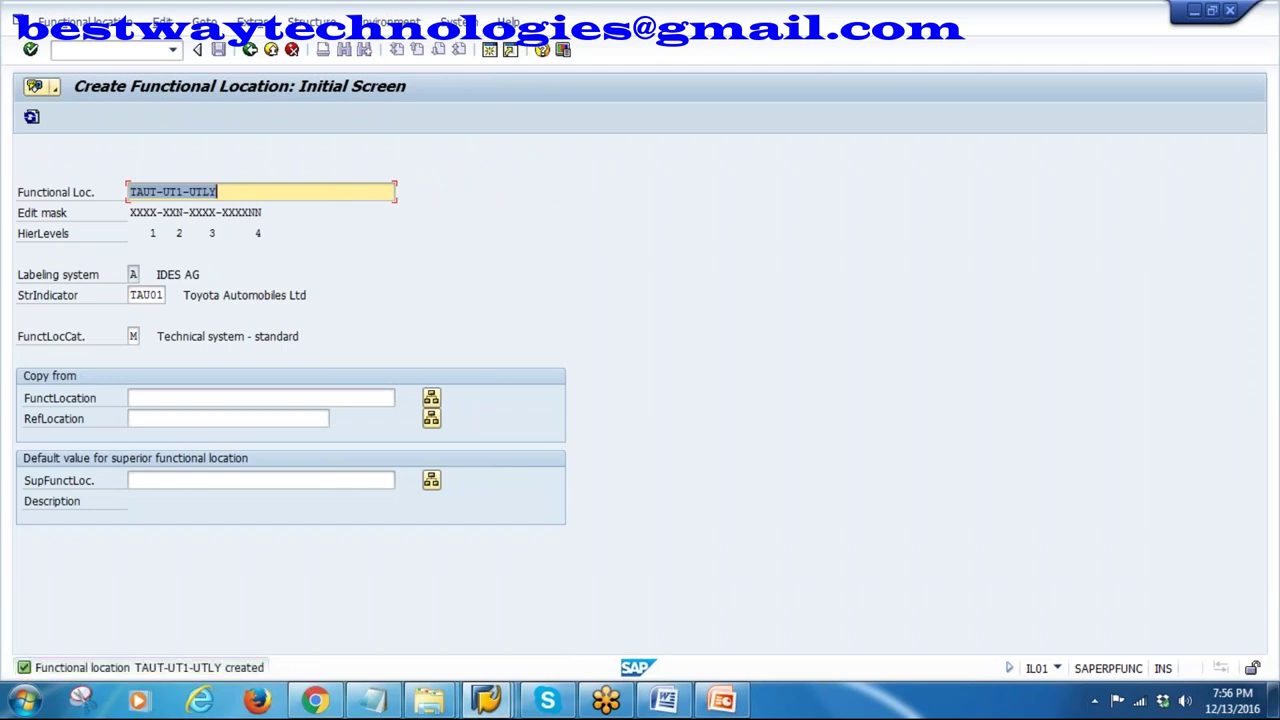
- Start functional location TAUT-UT1-UTLY-DGE01 and give it the description 500 KVA Diesel Generator
click(244, 192)
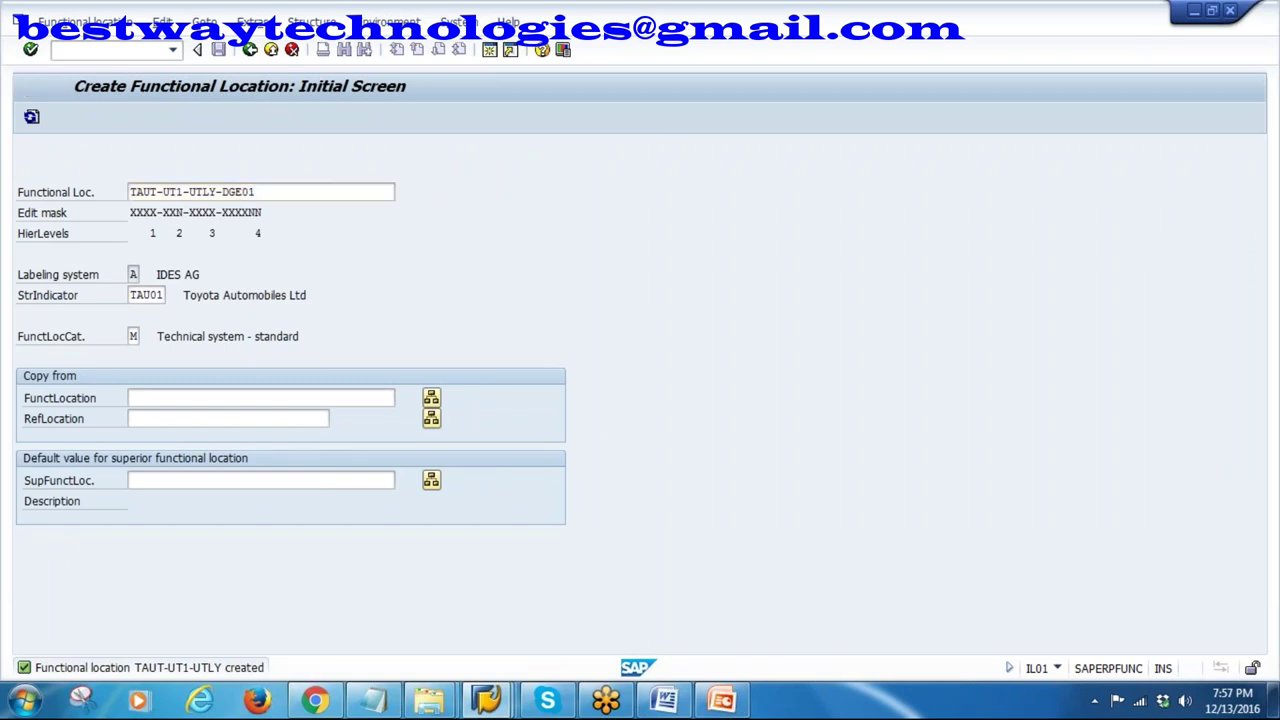
key(Return)
click(133, 171)
click(165, 171)
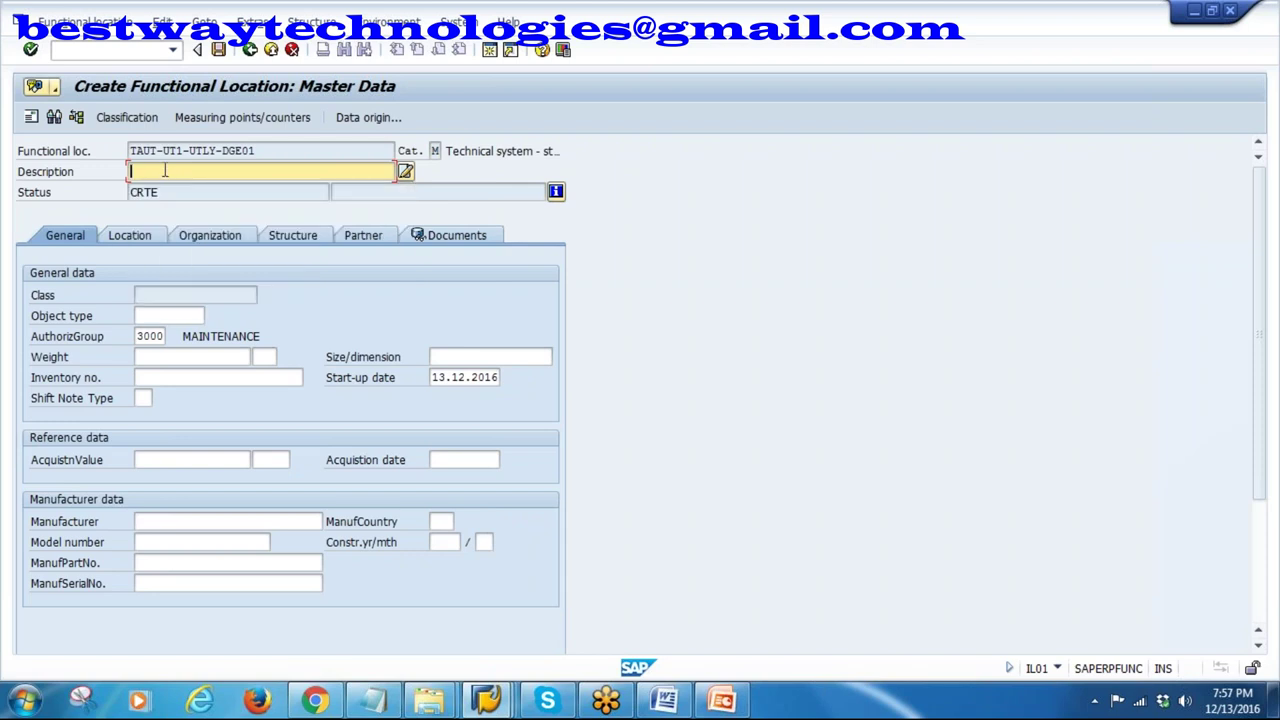
text(500)
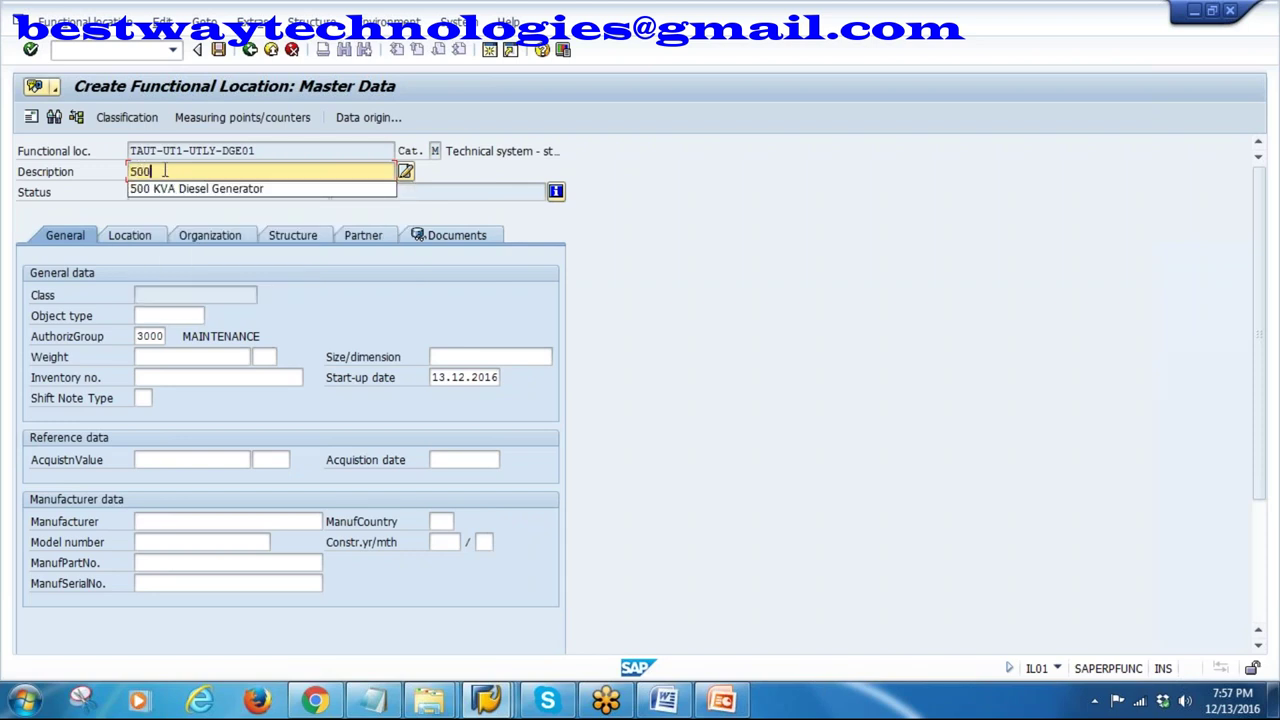
click(238, 189)
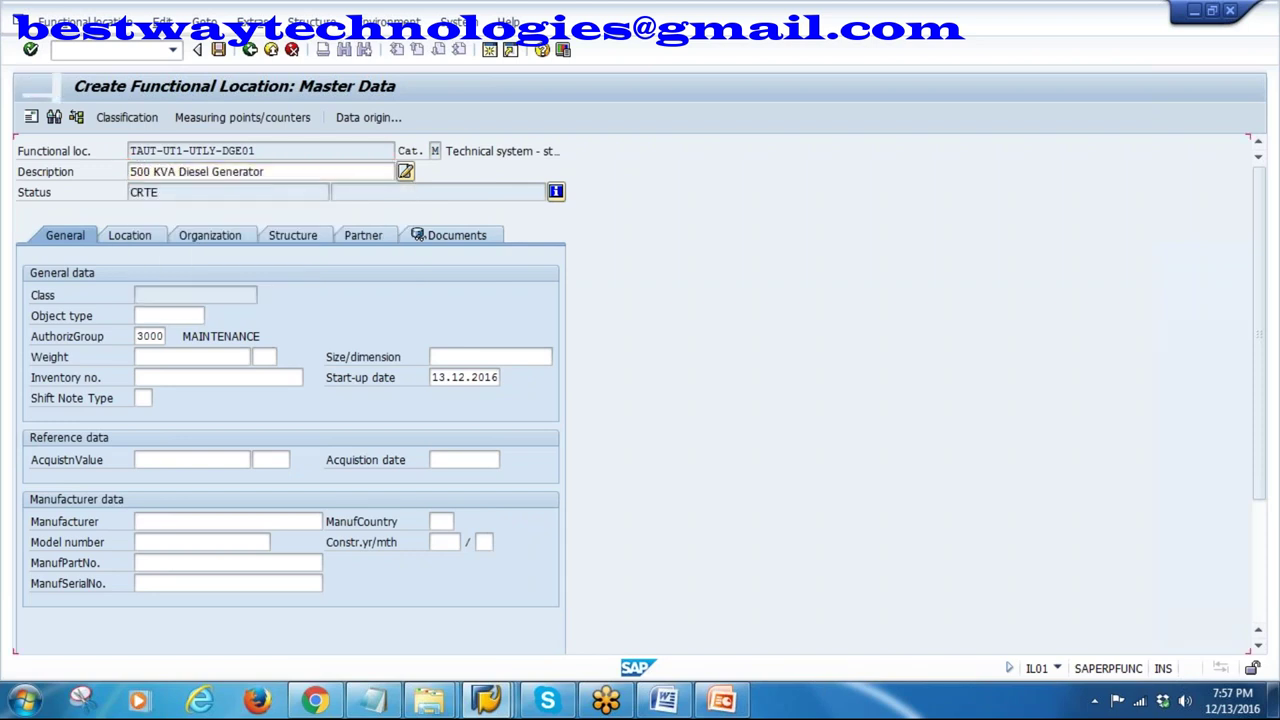
- Assign object type 512 DIESEL GENERATORS to the diesel generator functional location
click(160, 317)
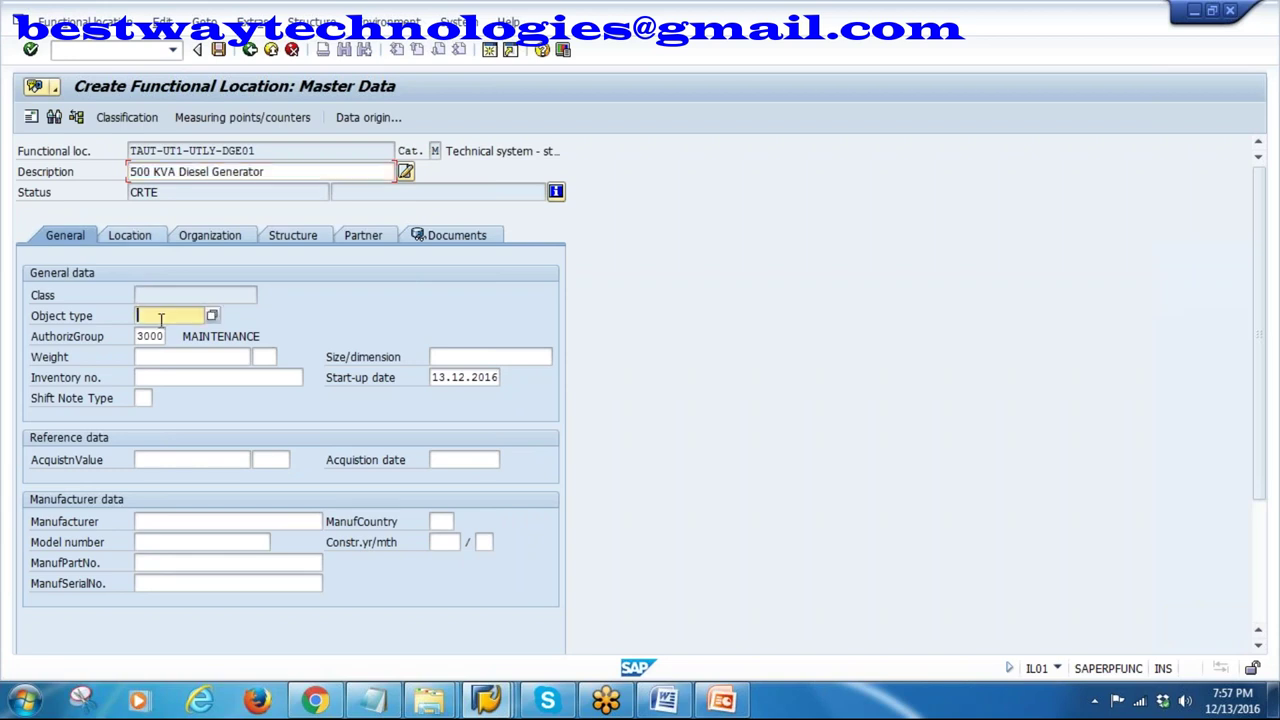
click(212, 315)
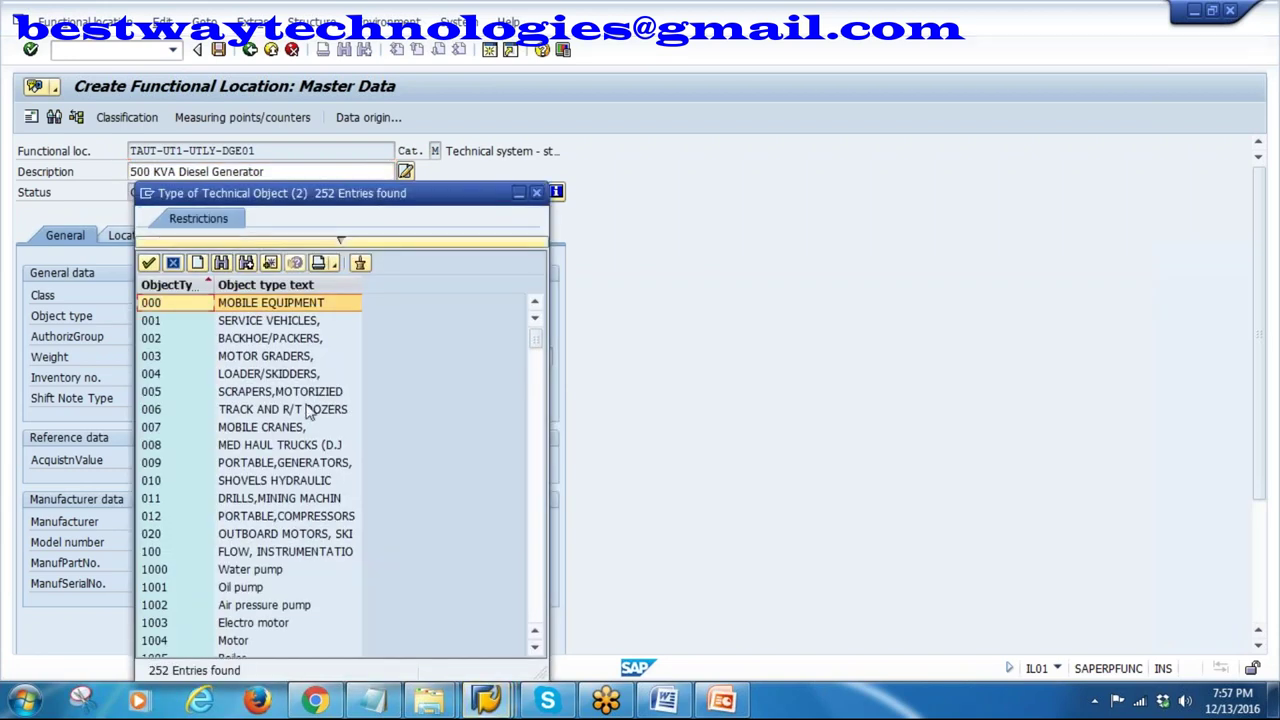
scroll(333, 533, down, 3)
scroll(300, 535, down, 3)
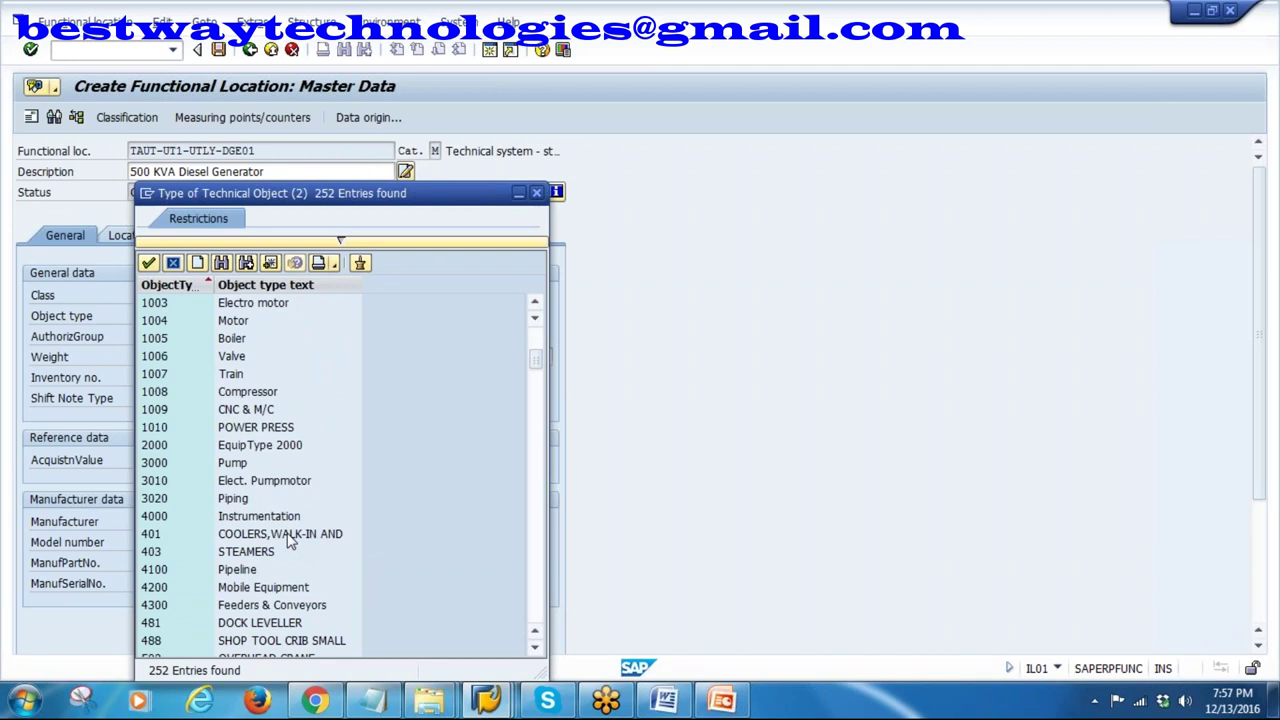
scroll(290, 540, down, 3)
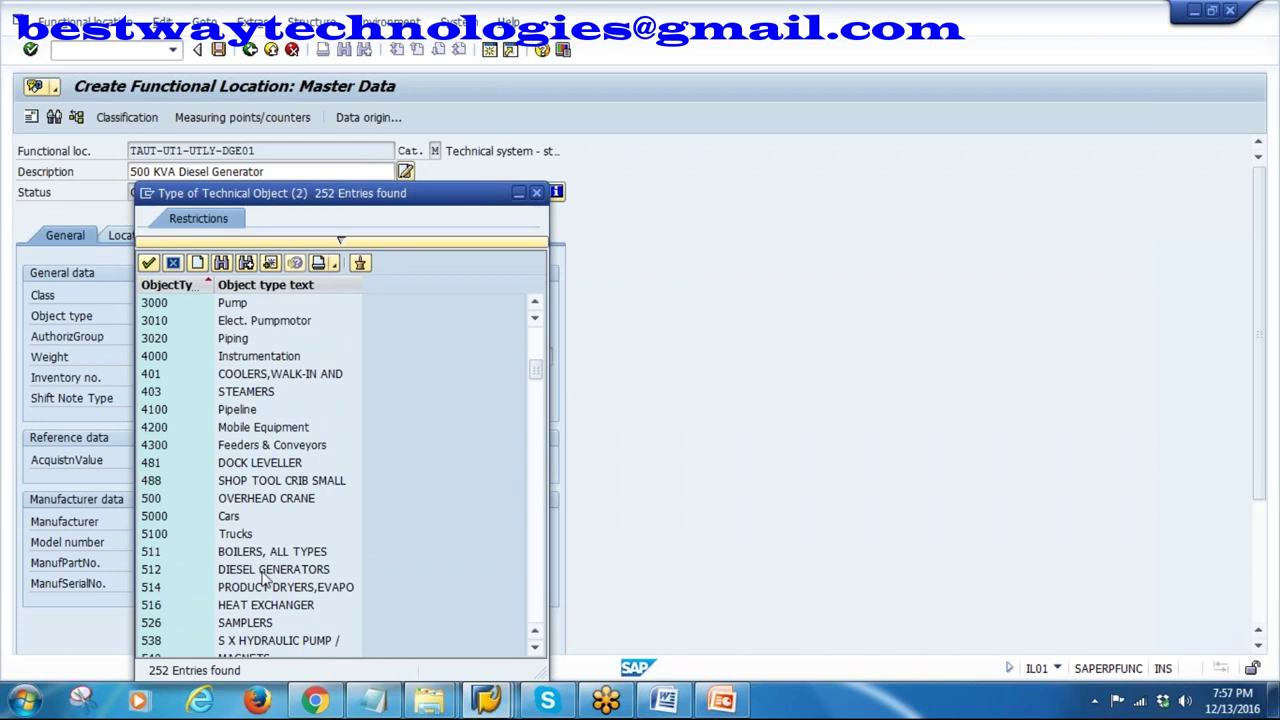
double_click(264, 571)
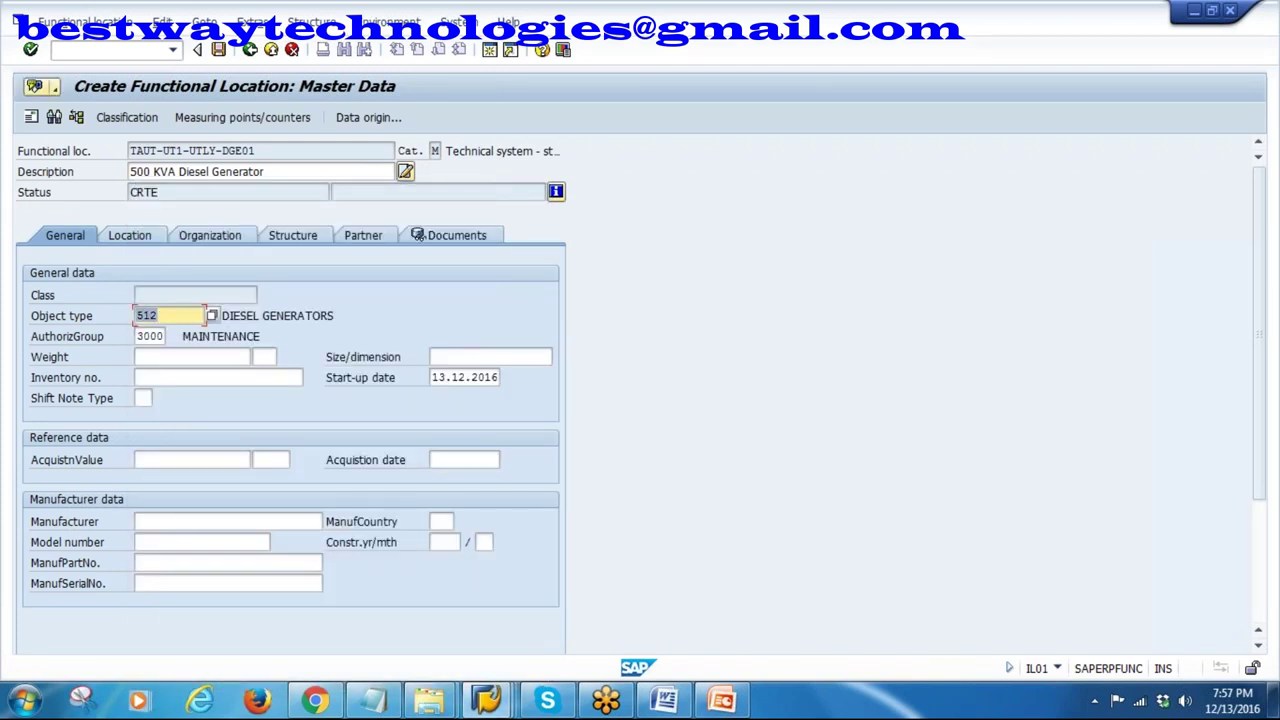
- Check the diesel generator's location and organization data, set its structure position to 4, and save the functional location
click(129, 236)
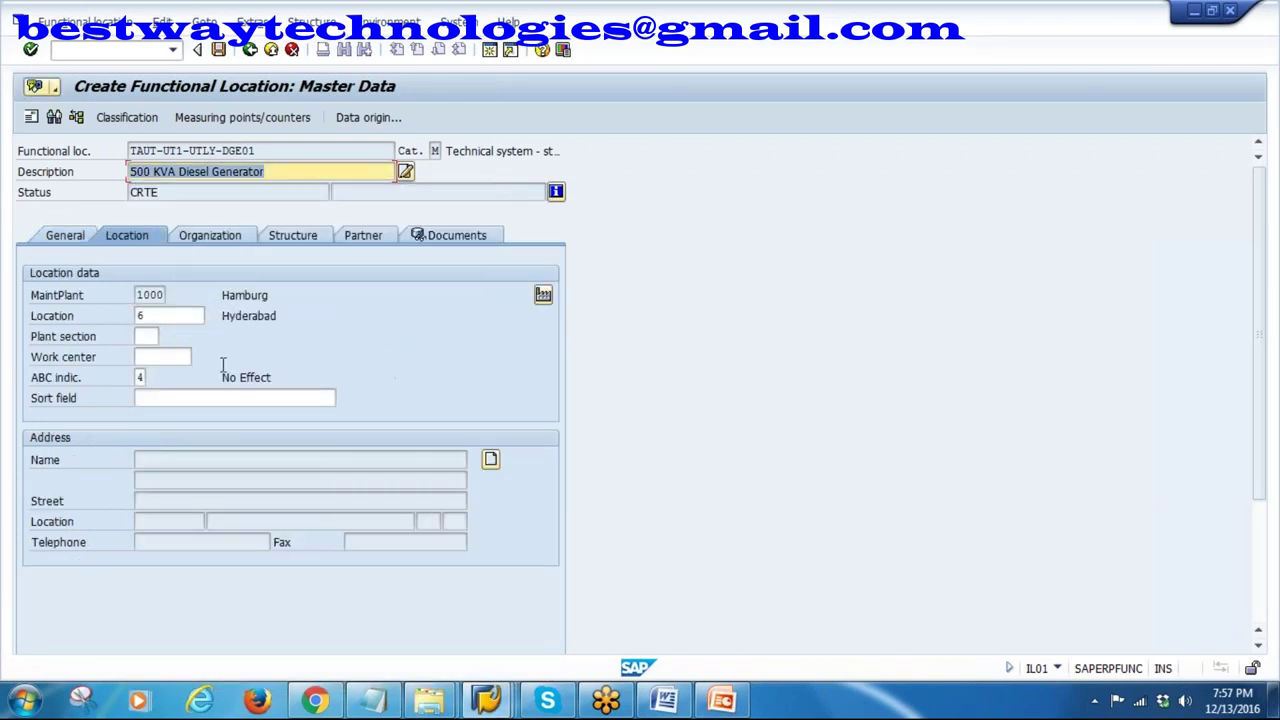
click(213, 238)
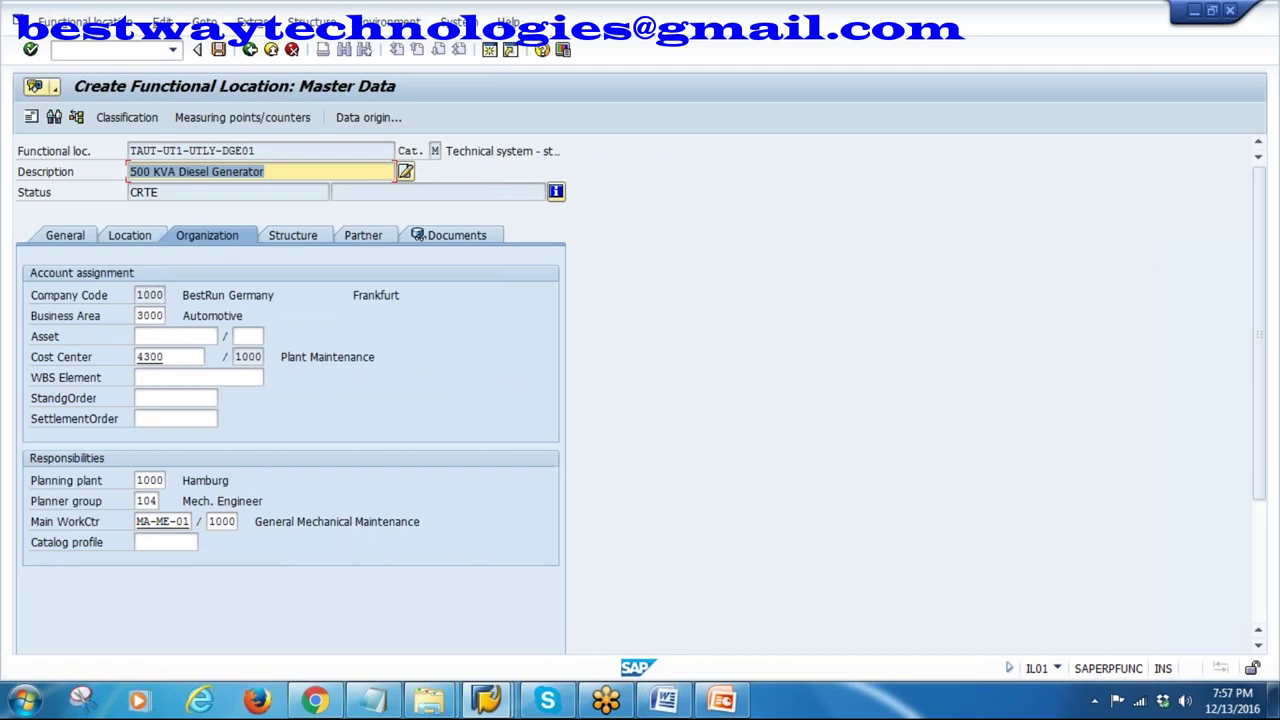
click(129, 237)
click(148, 338)
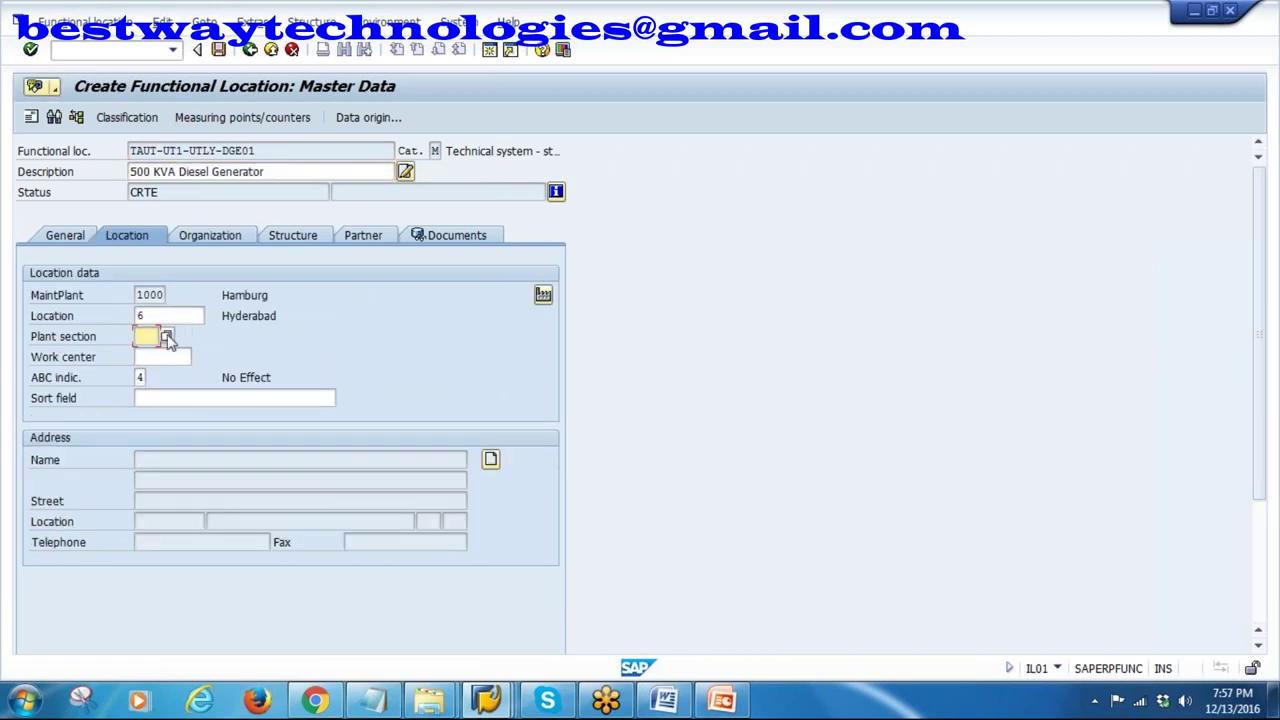
click(166, 336)
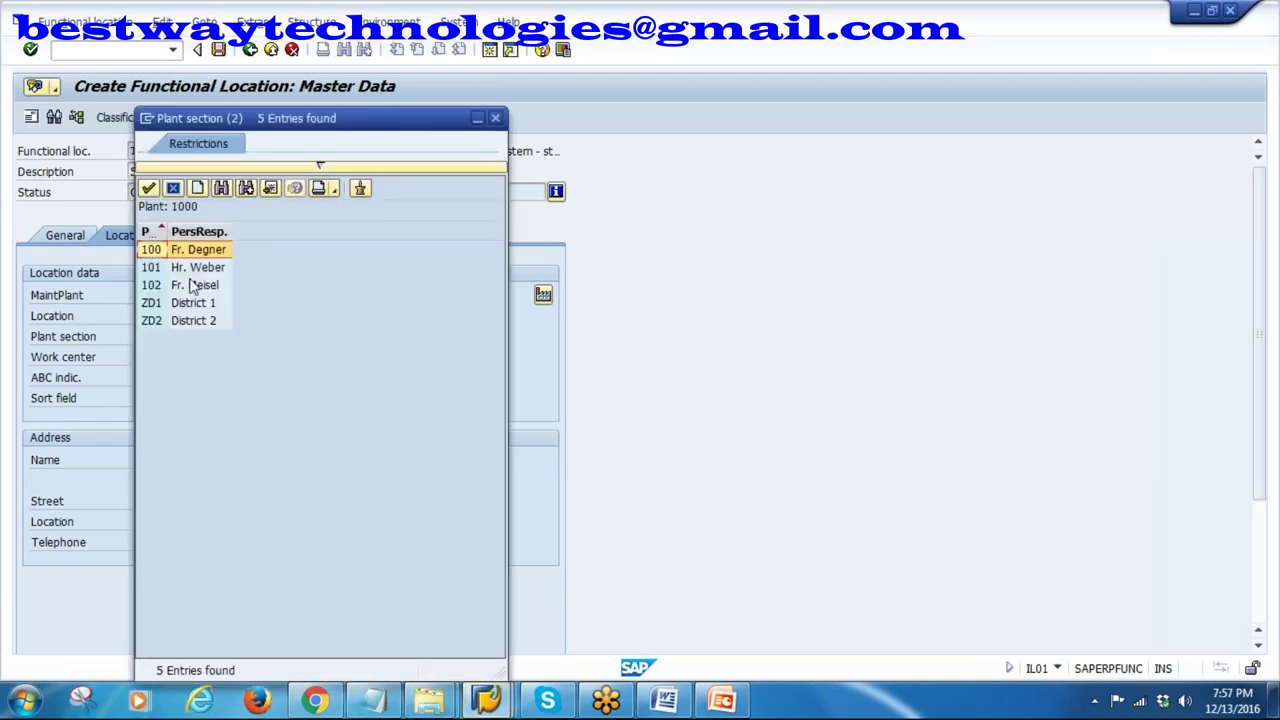
click(494, 118)
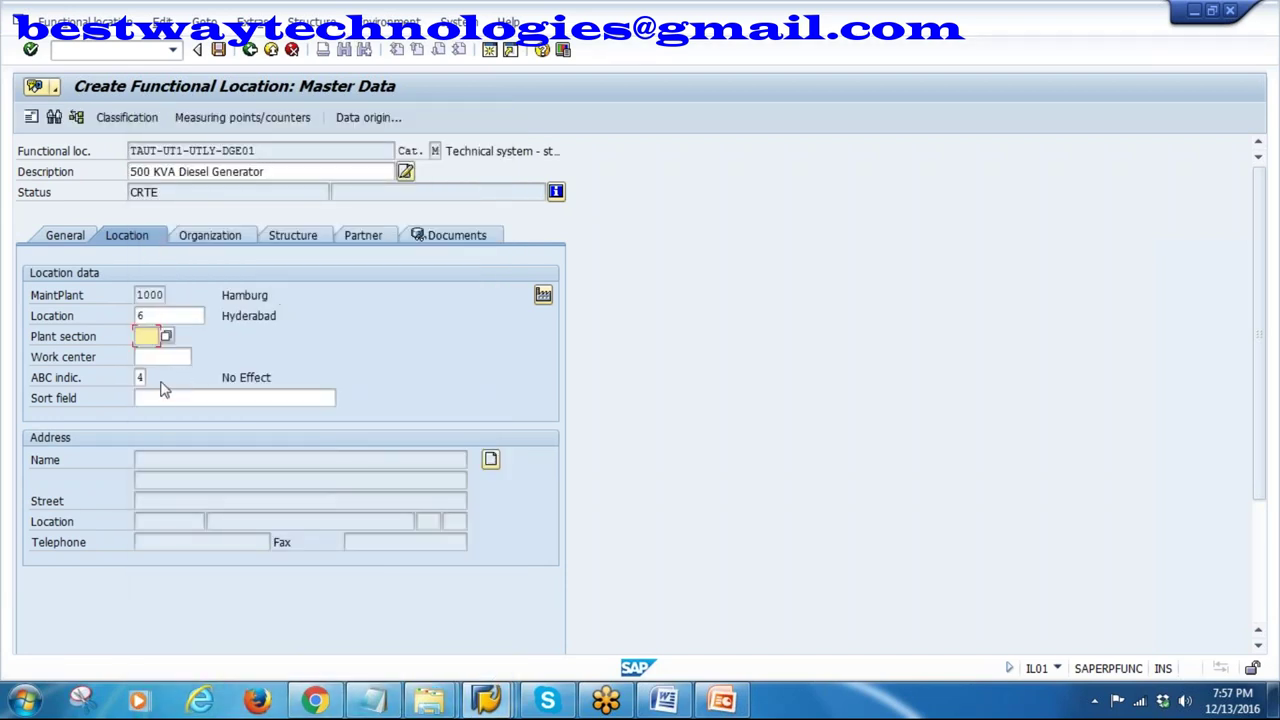
click(210, 235)
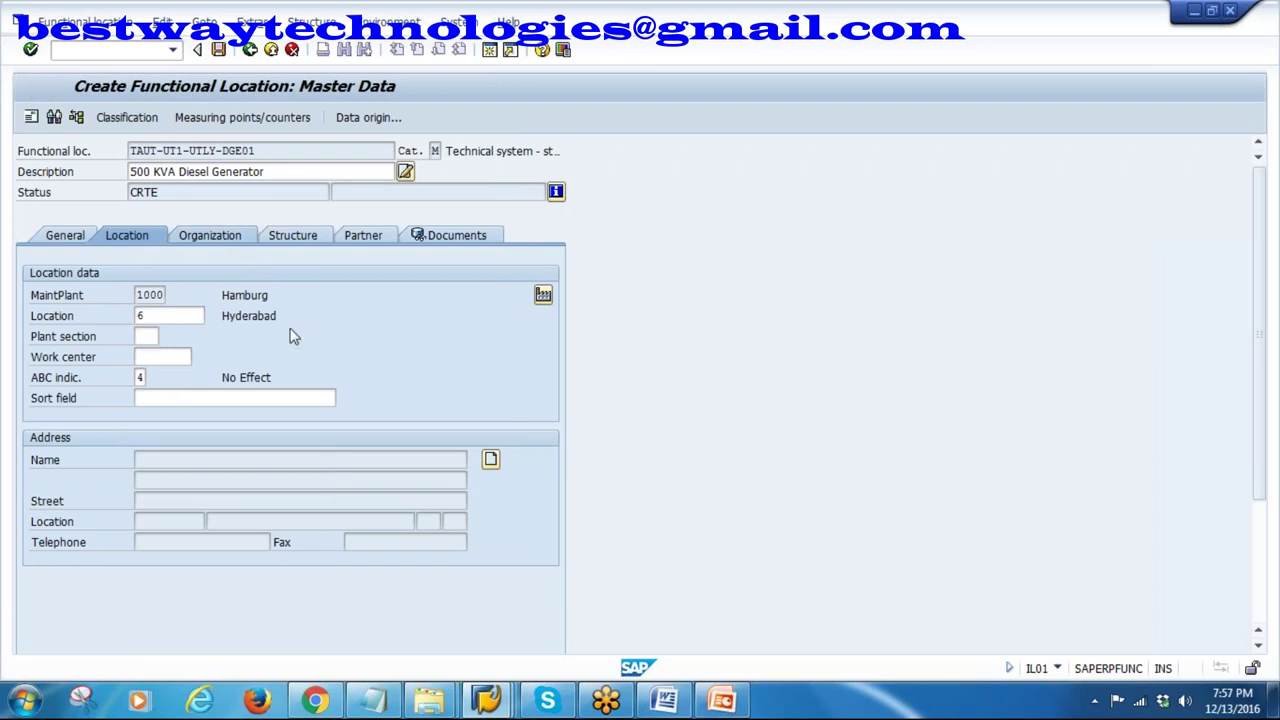
click(300, 240)
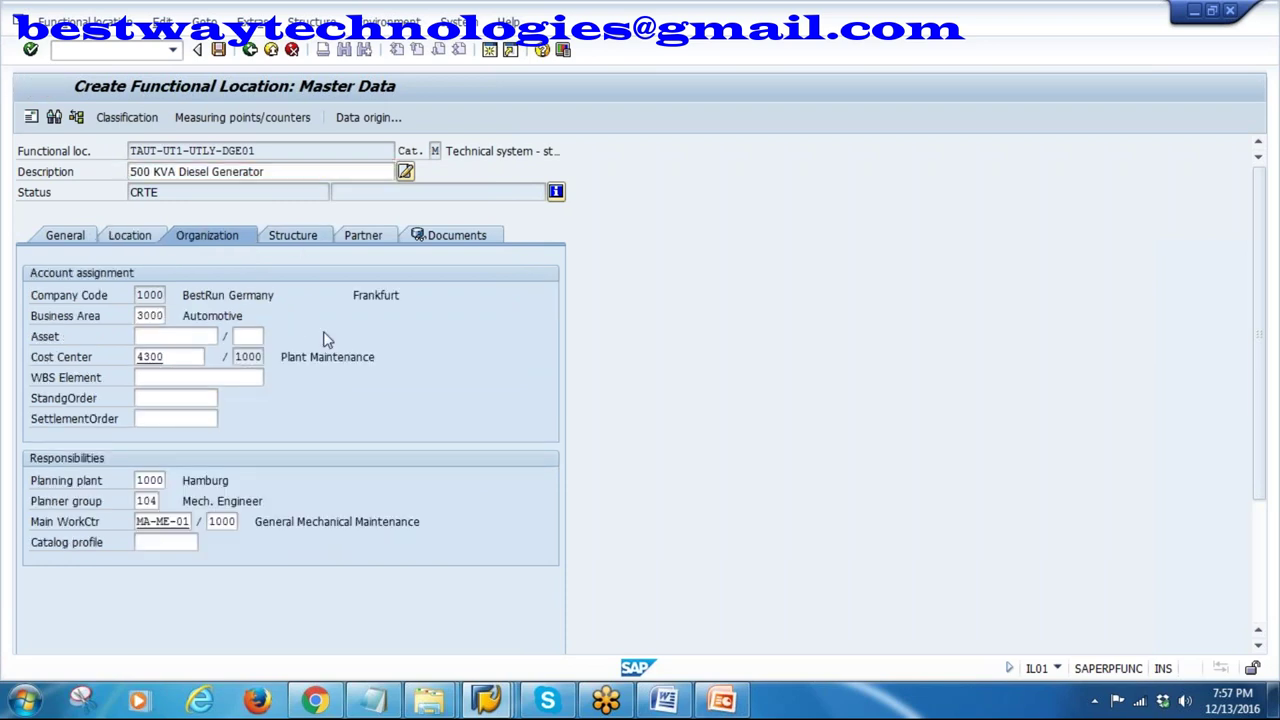
click(150, 357)
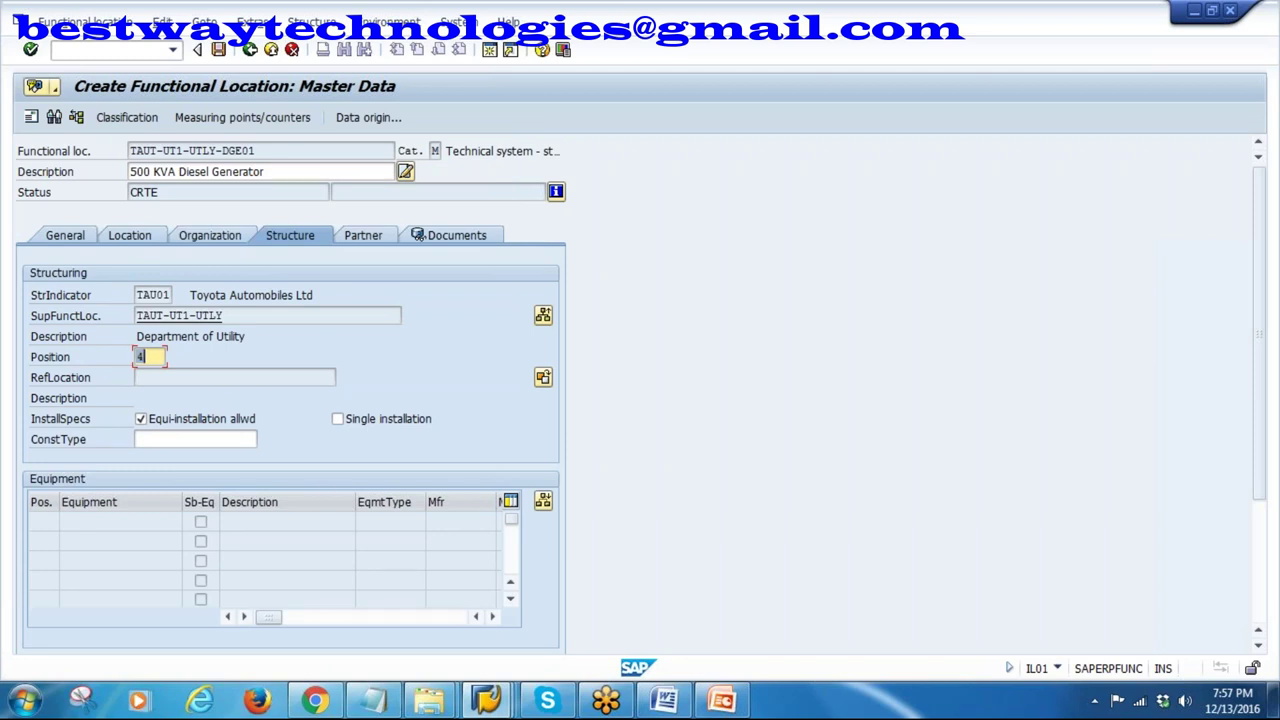
click(218, 49)
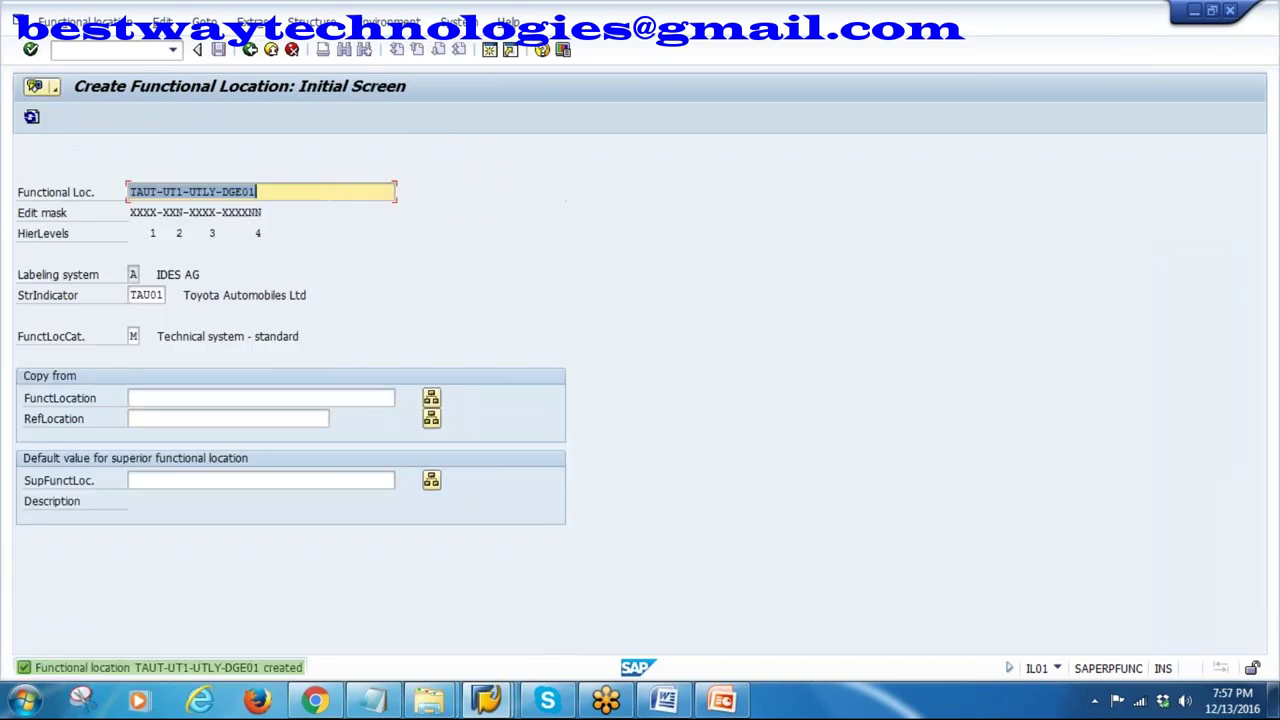
- Switch to the PowerPoint presentation to view the Functional Location - Example slide, and return to SAP
mouse_move(725, 703)
click(700, 565)
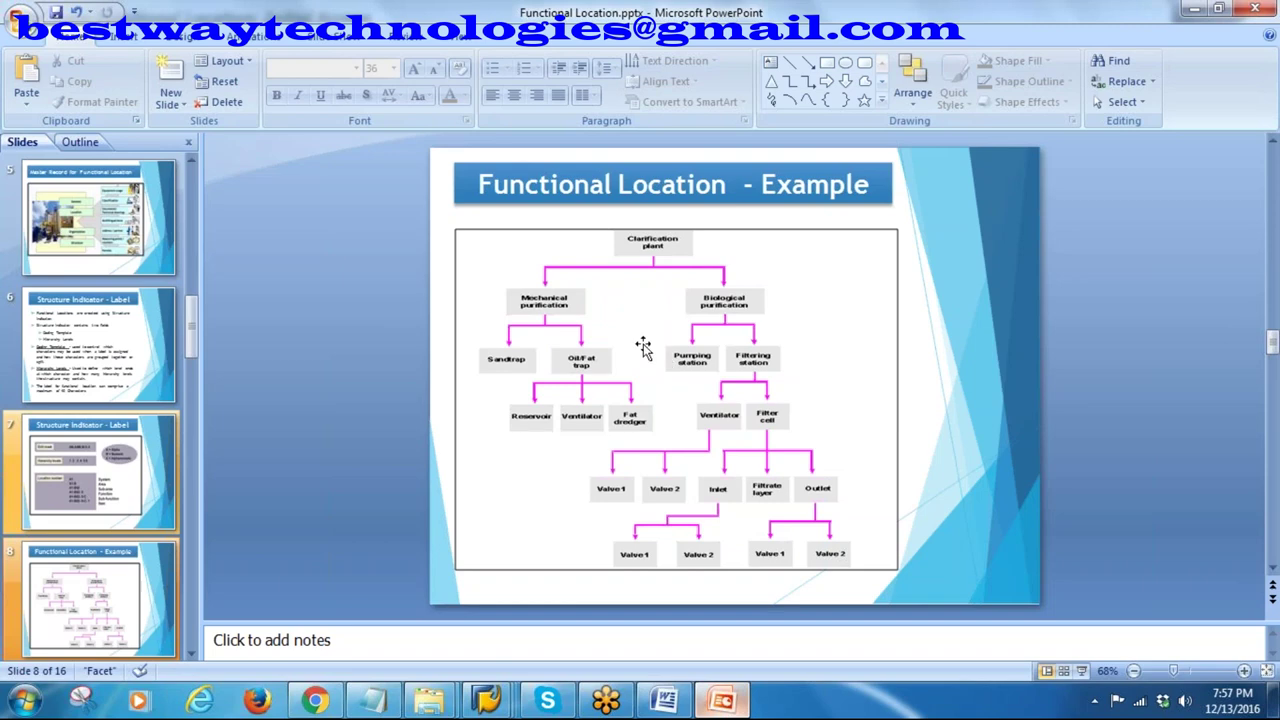
key(alt+Tab)
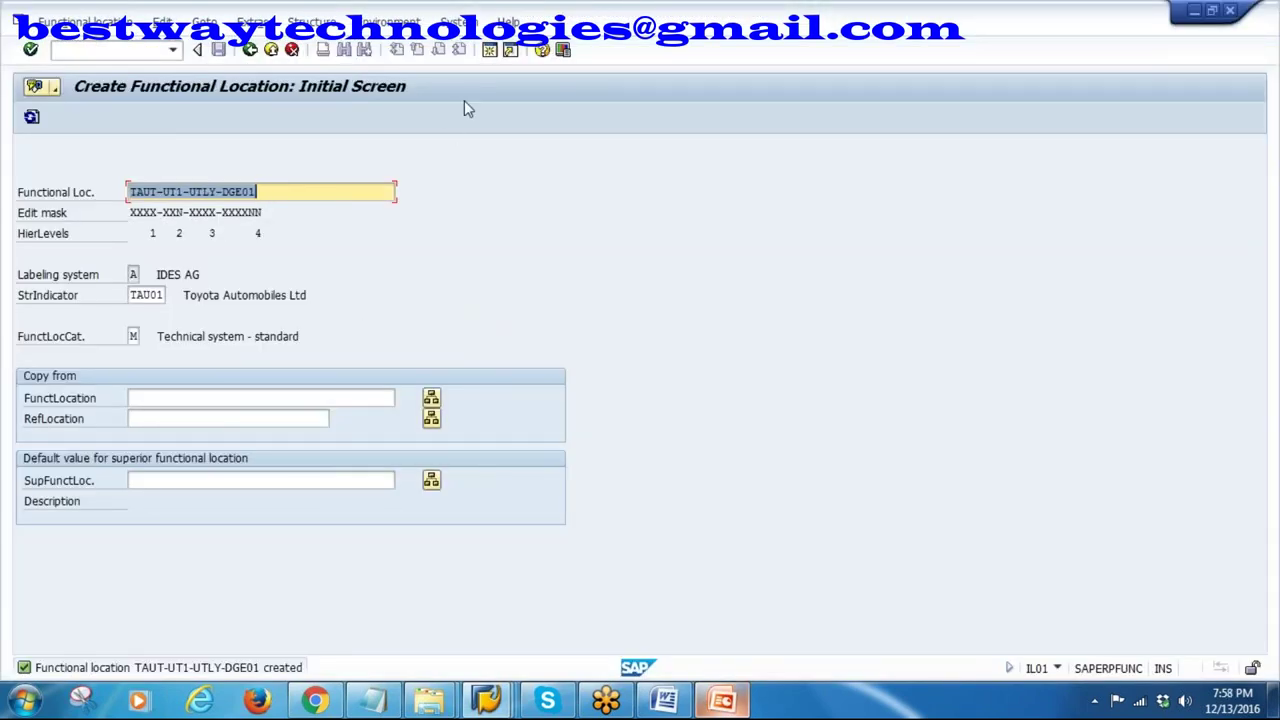
- Start transaction IH01 and display the structure list for functional location TAUT
click(489, 49)
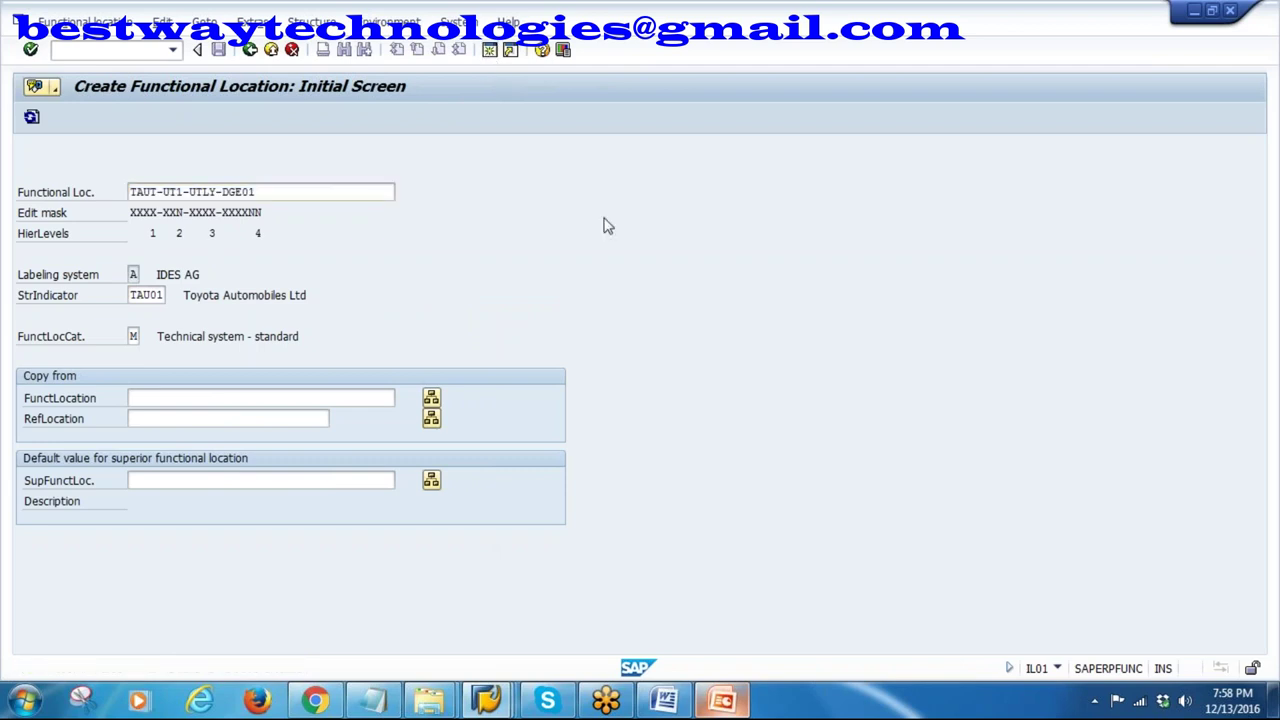
key(F3)
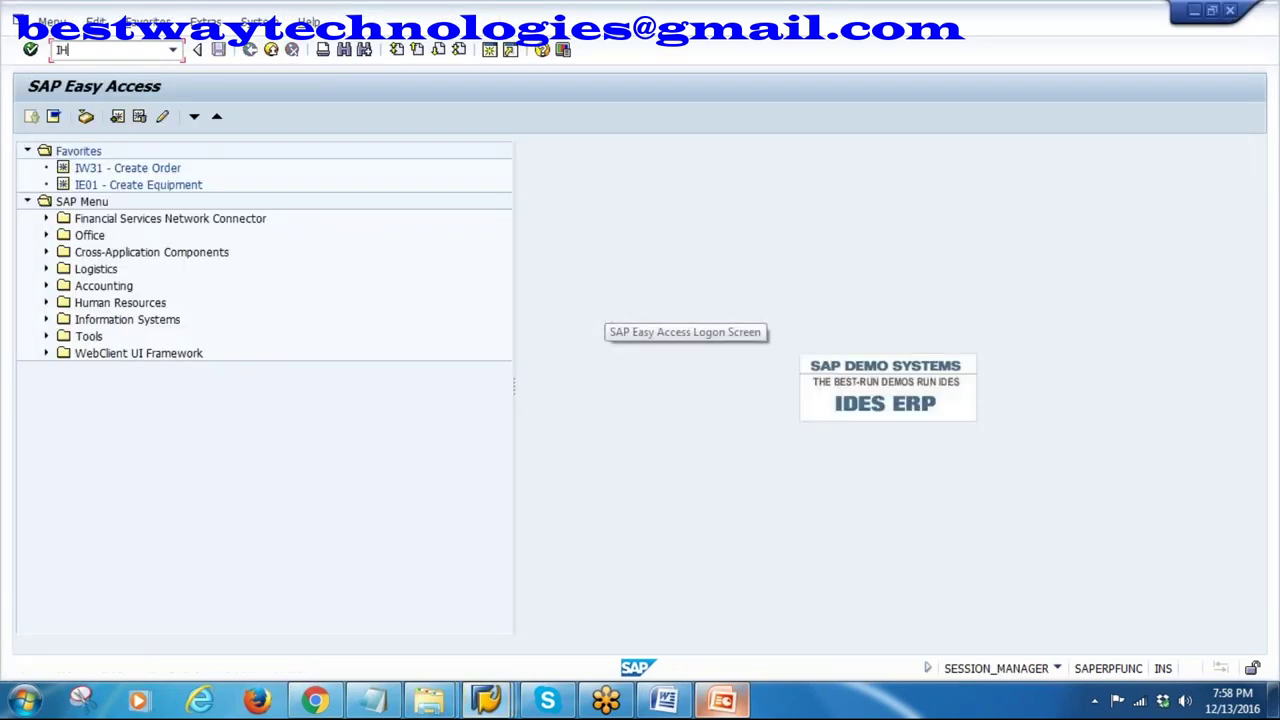
text(IH01)
key(Return)
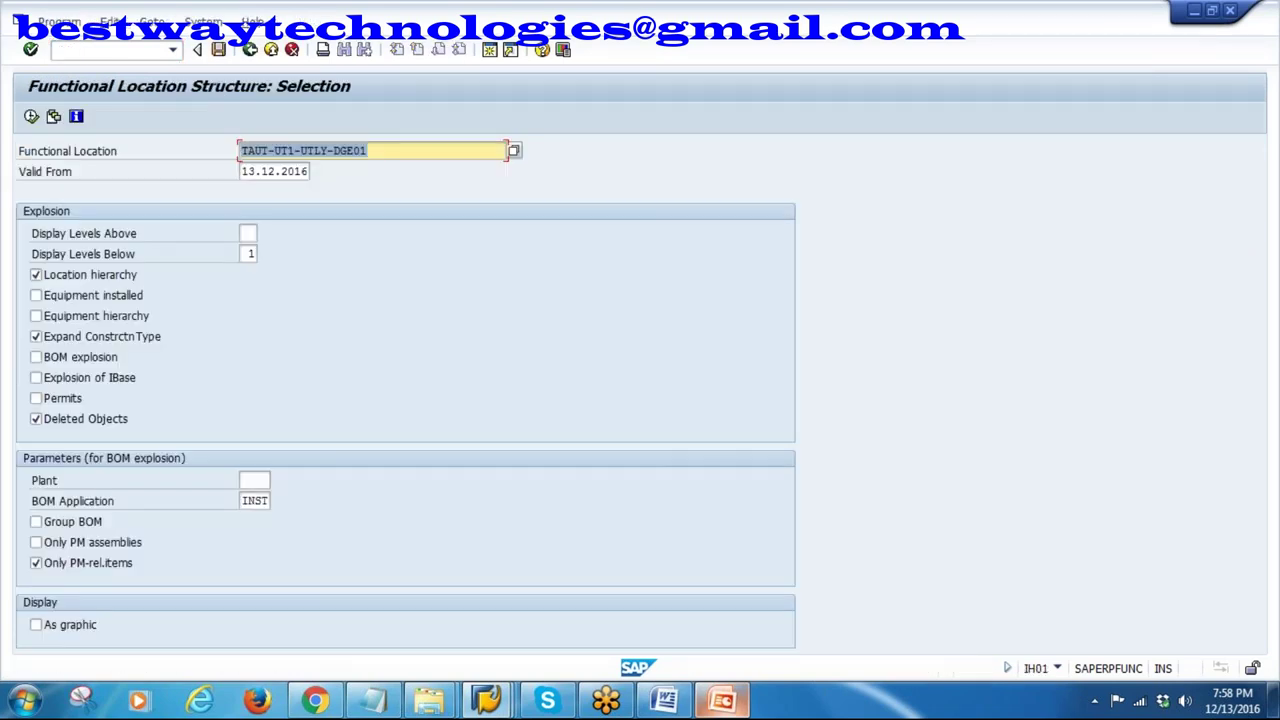
key(End)
key(BackSpace)
key(BackSpace)
key(BackSpace)
key(BackSpace)
key(BackSpace)
key(BackSpace)
key(BackSpace)
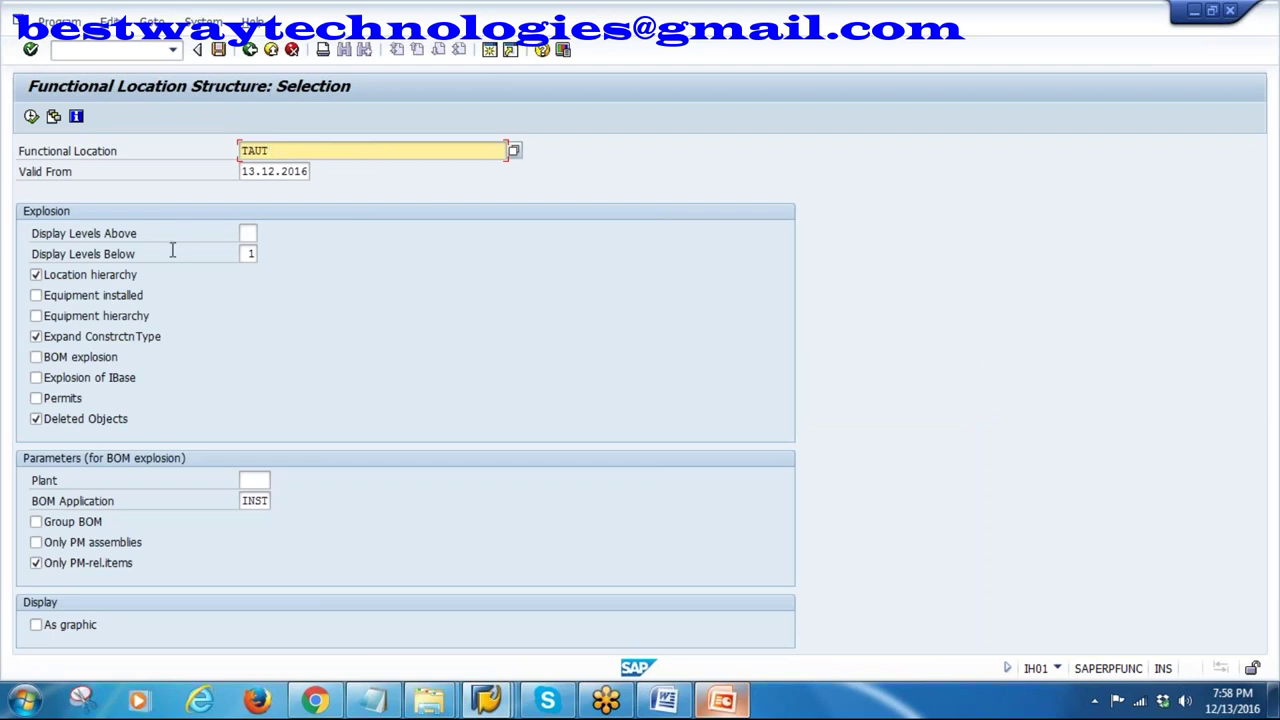
click(32, 118)
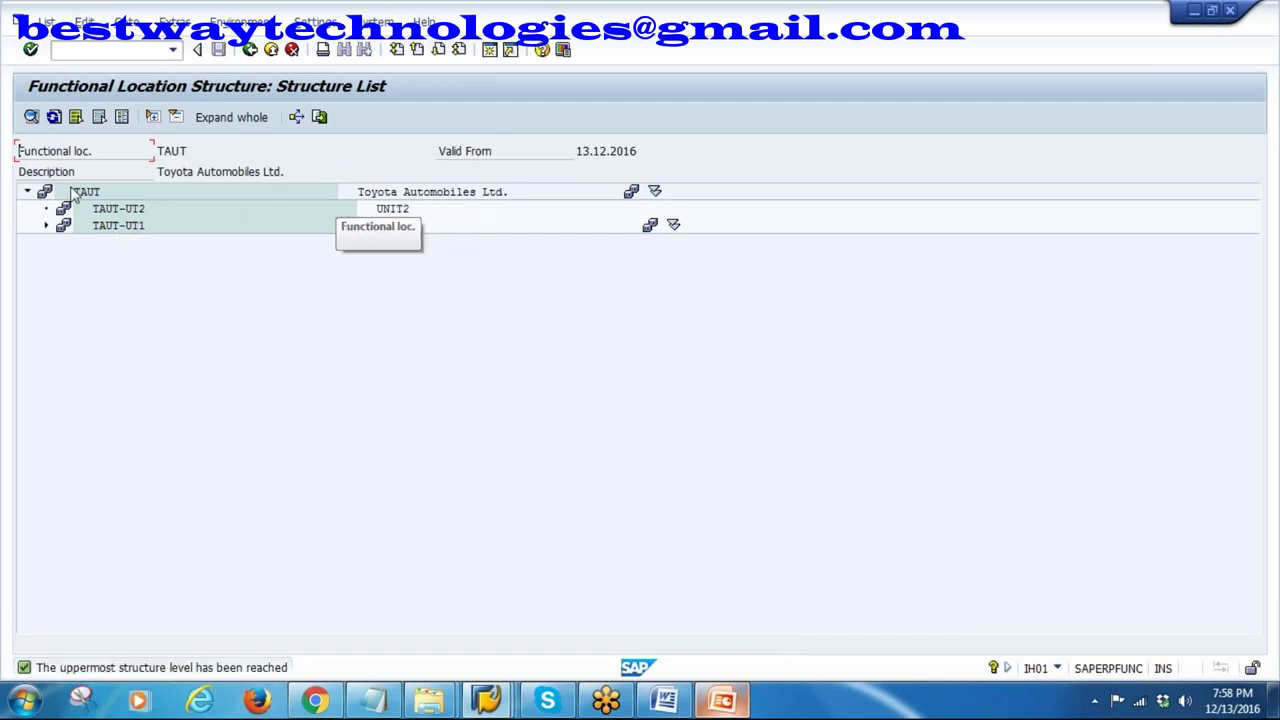
- Examine TAUT and its units in the structure list and expand TAUT-UT1 to show its departments
double_click(162, 152)
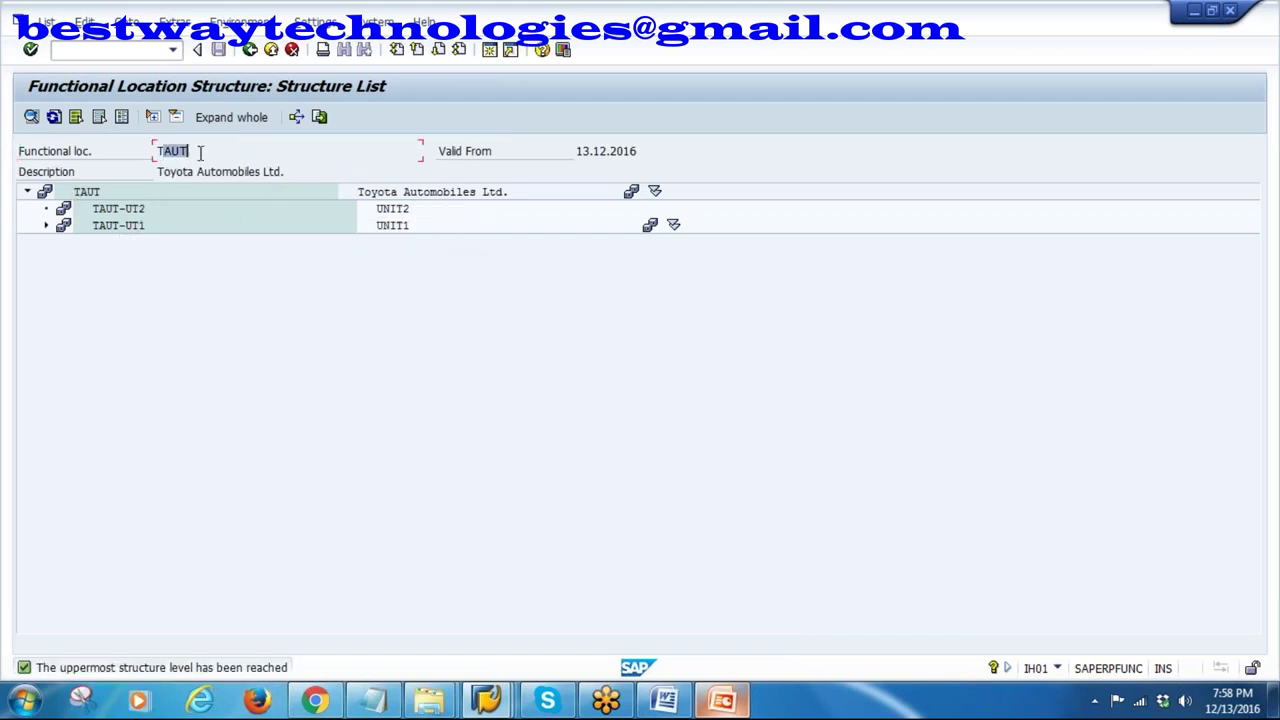
click(126, 228)
click(128, 209)
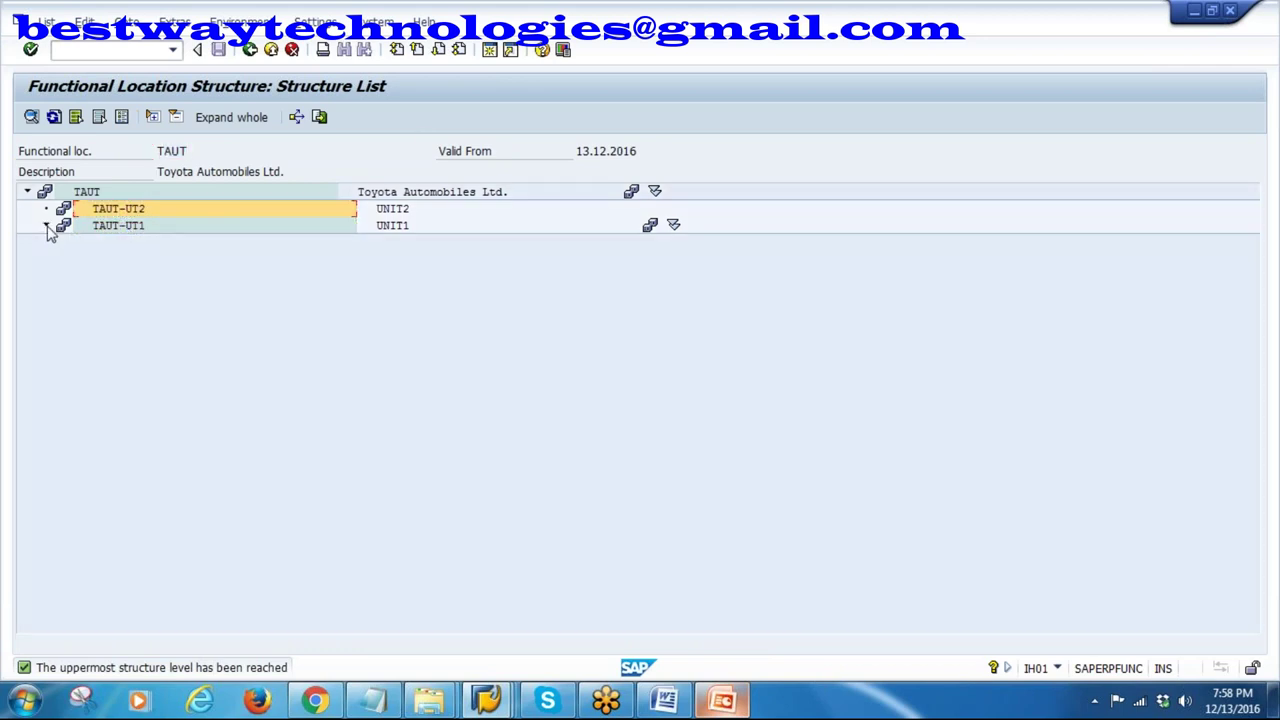
click(46, 226)
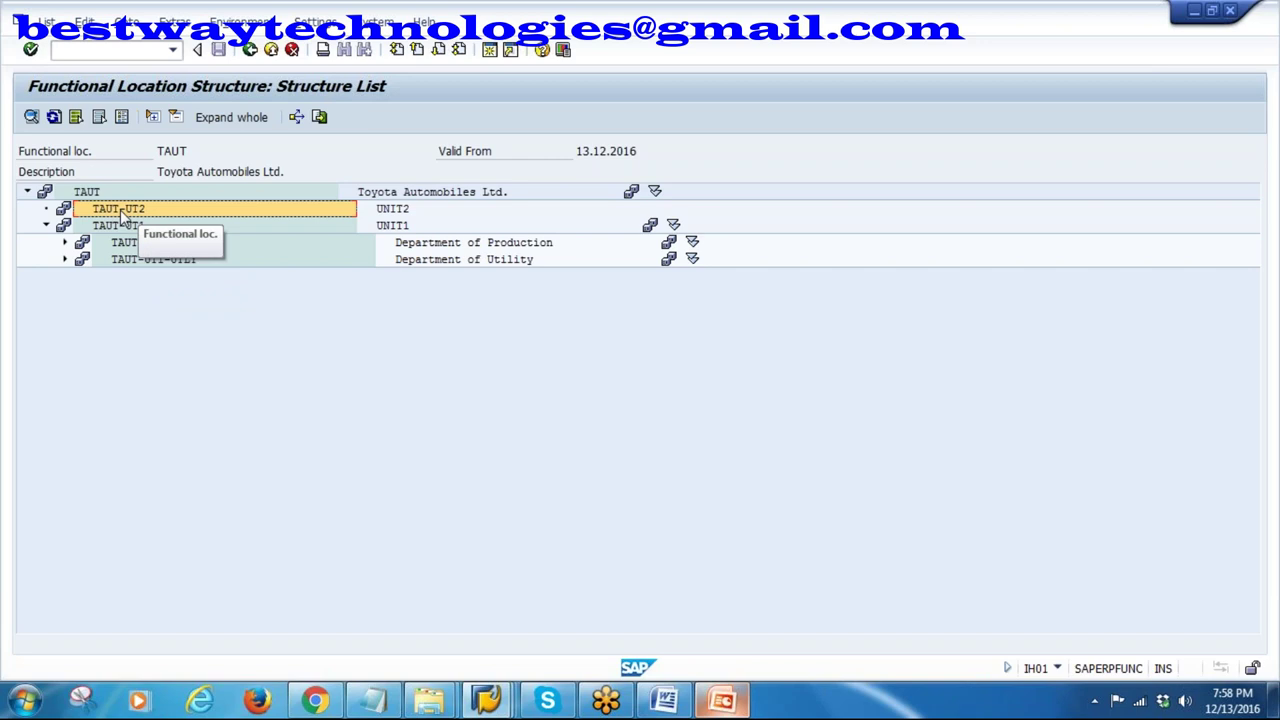
- Expand the production and utility departments under TAUT-UT1, redisplay the TAUT structure list and expand the whole hierarchy
click(64, 242)
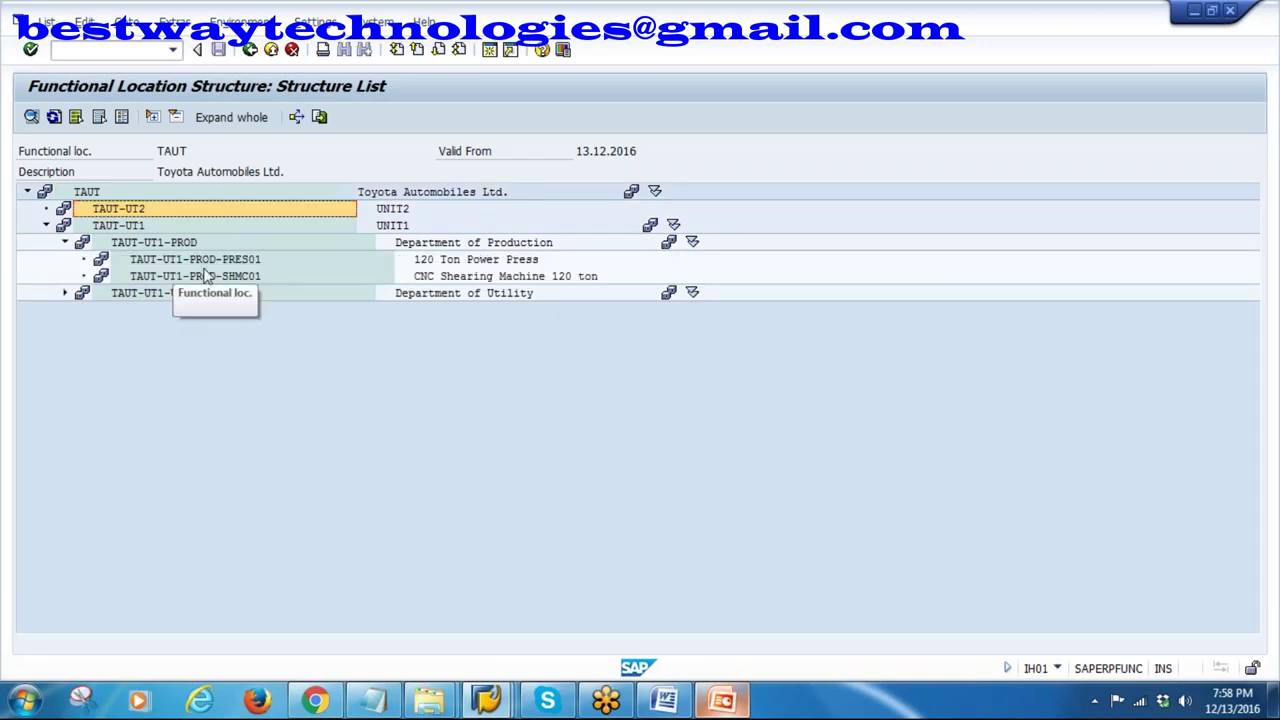
click(66, 293)
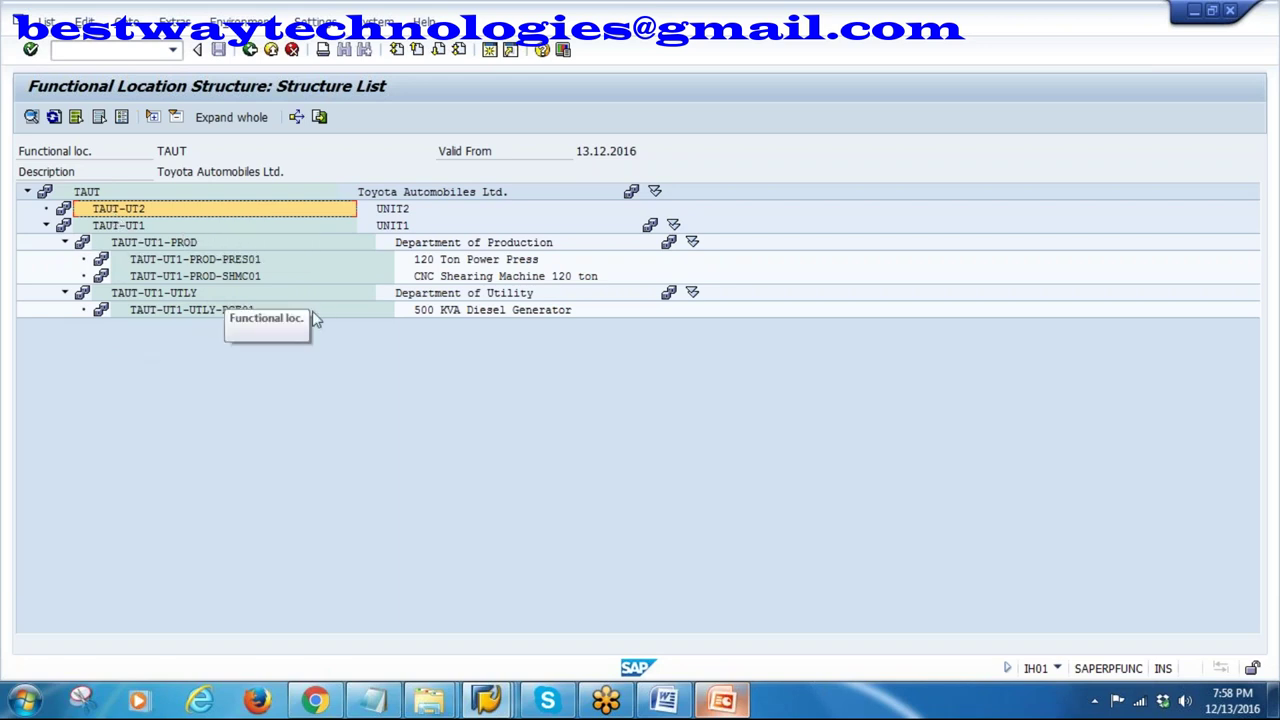
click(250, 50)
click(31, 117)
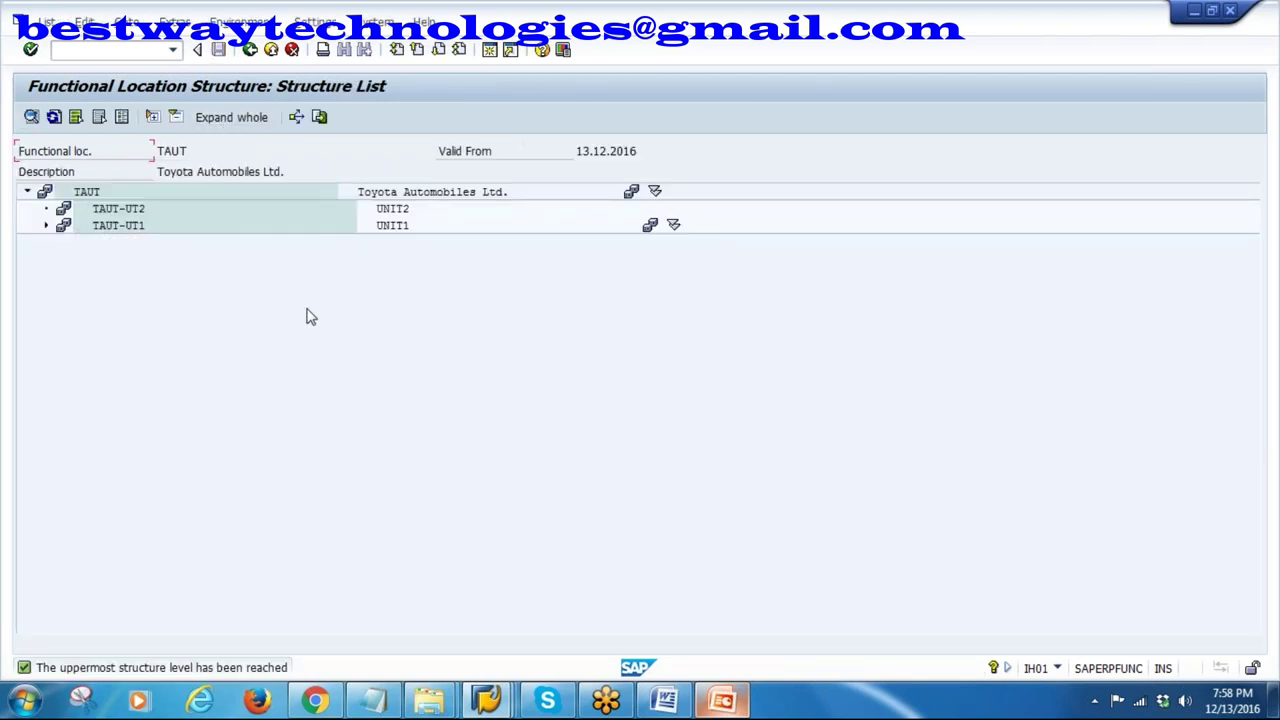
click(231, 117)
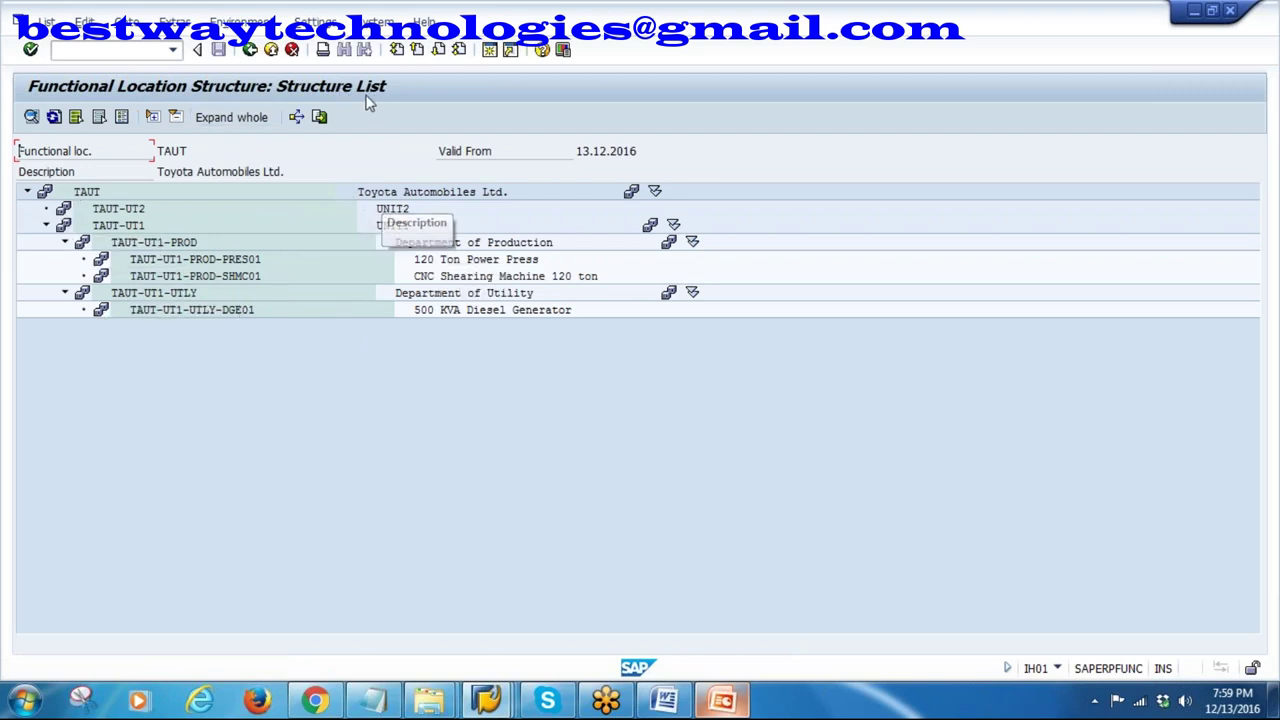
- Switch to the PowerPoint presentation and view the Functional Location With Label Assignment and Alternate Labeling slides
click(722, 700)
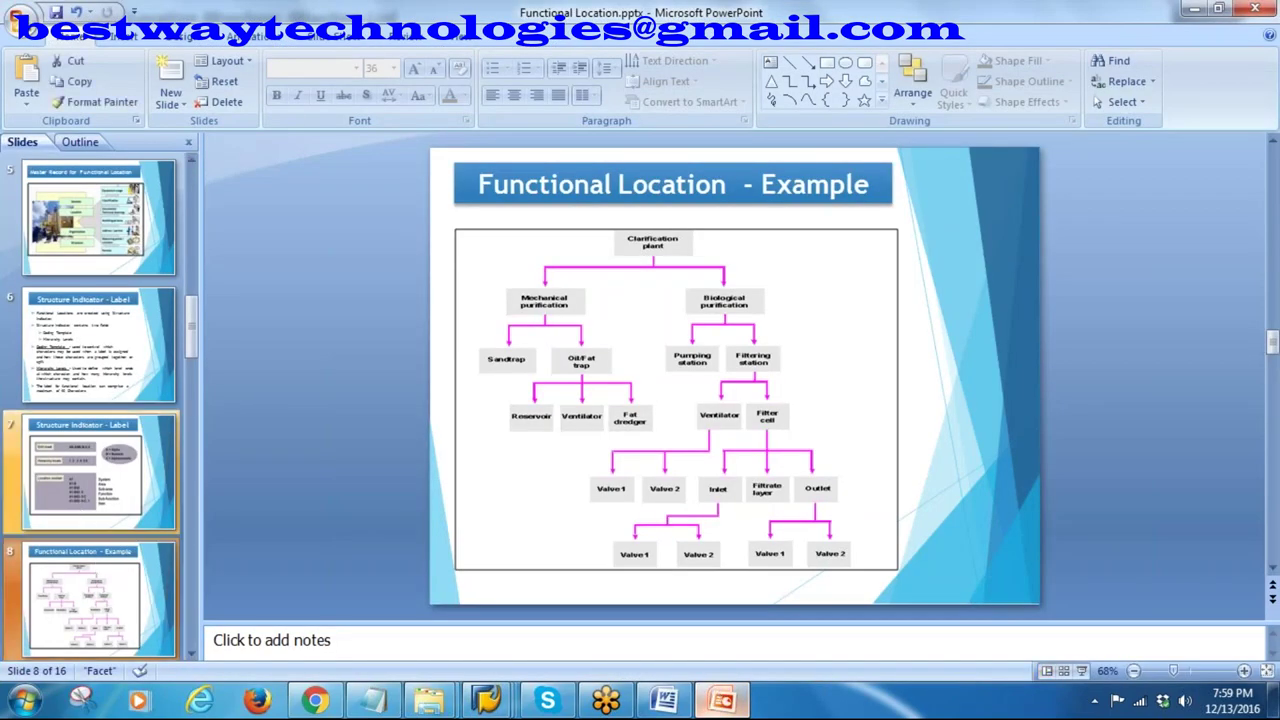
scroll(90, 508, down, 2)
click(97, 502)
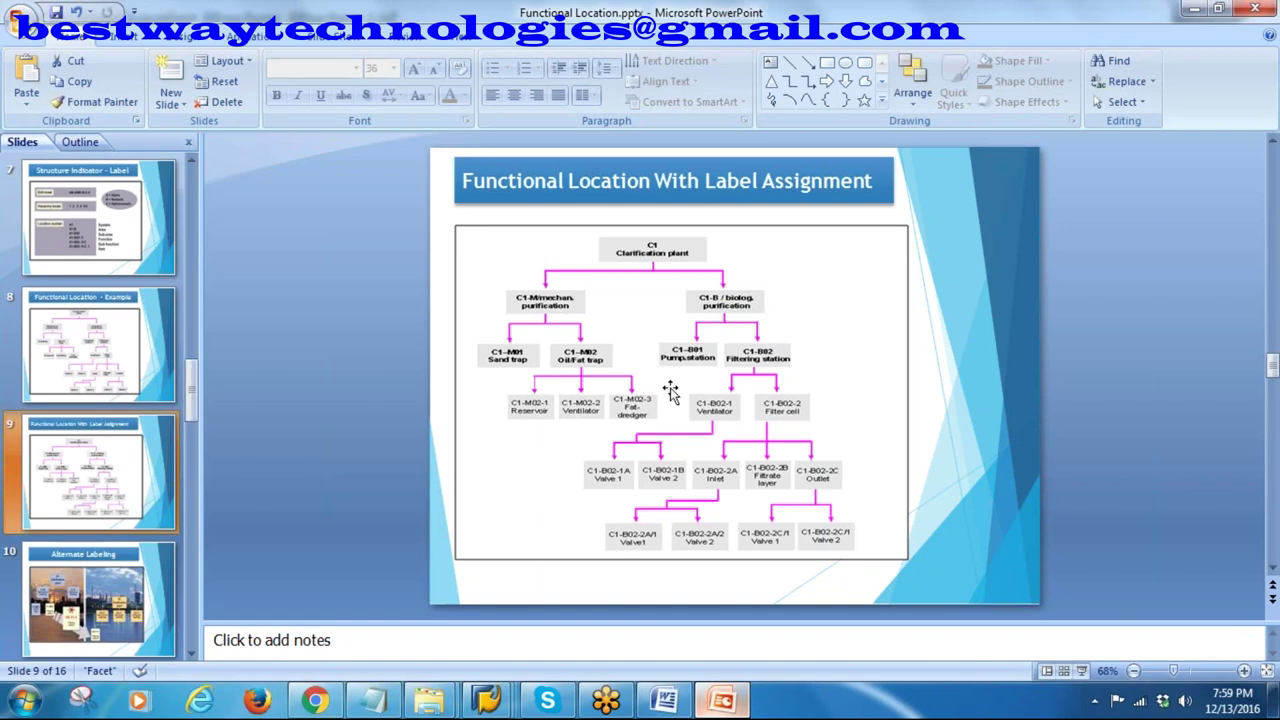
mouse_move(487, 700)
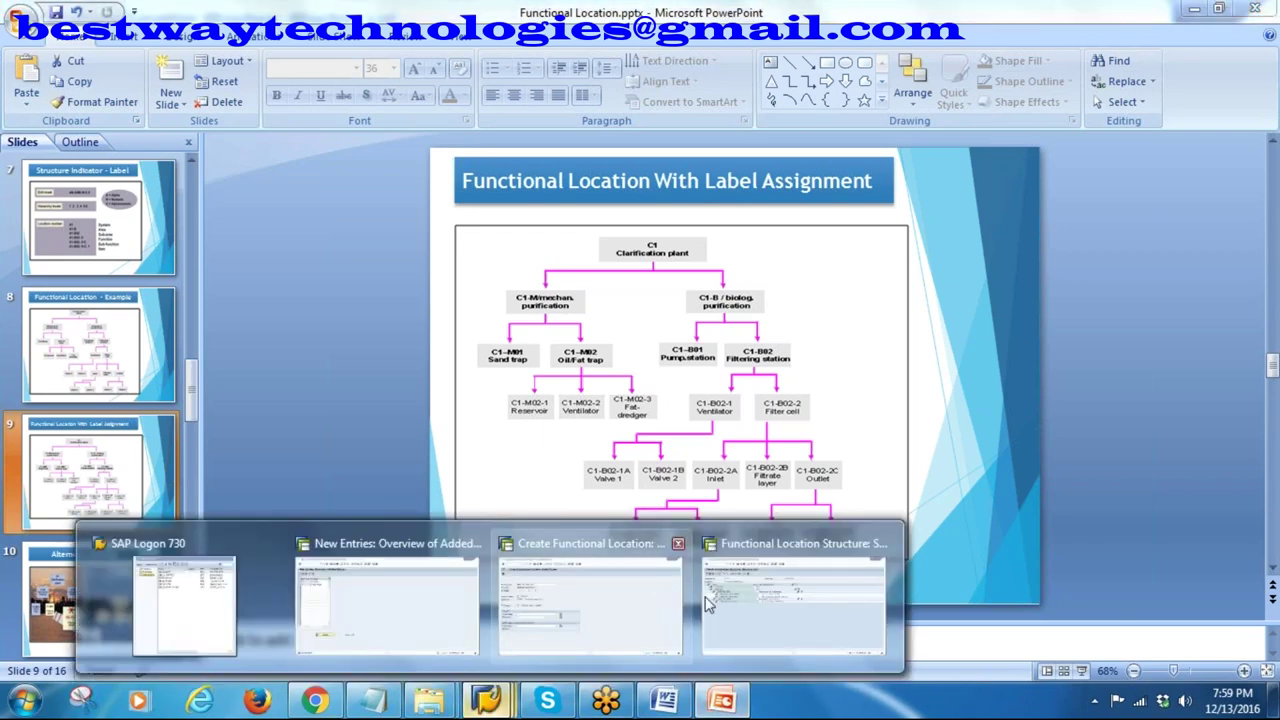
click(536, 601)
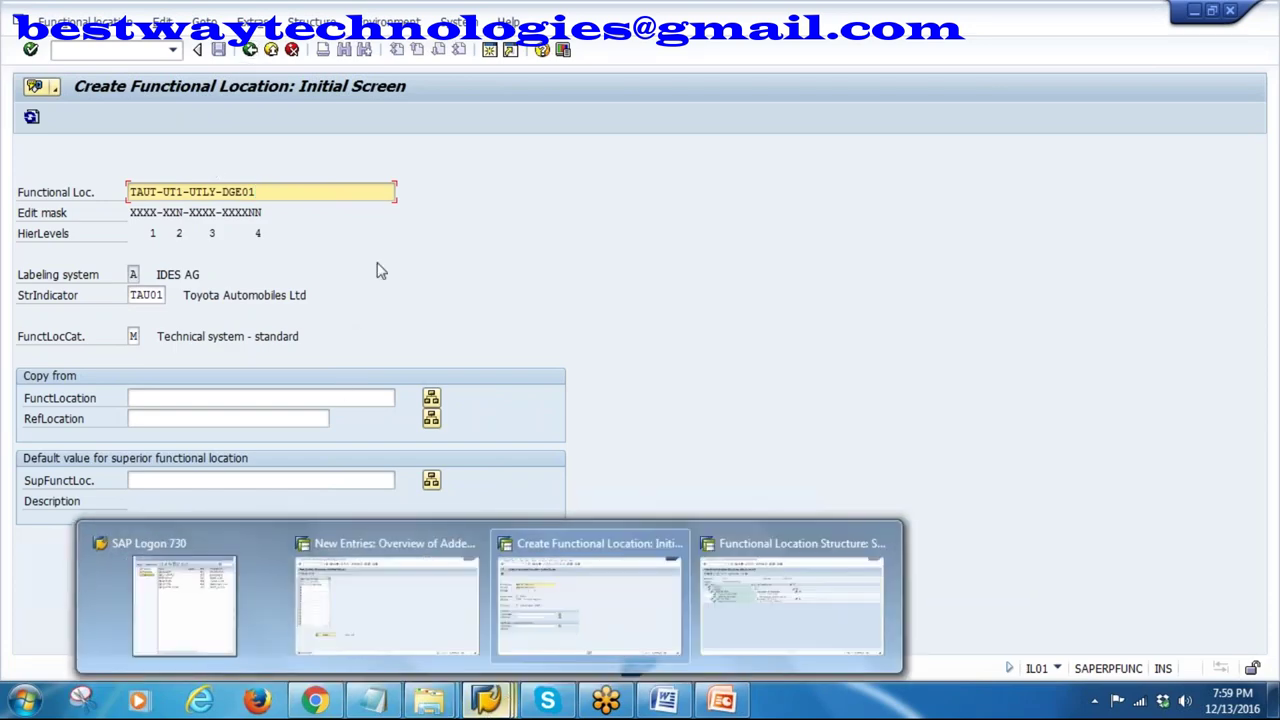
click(722, 700)
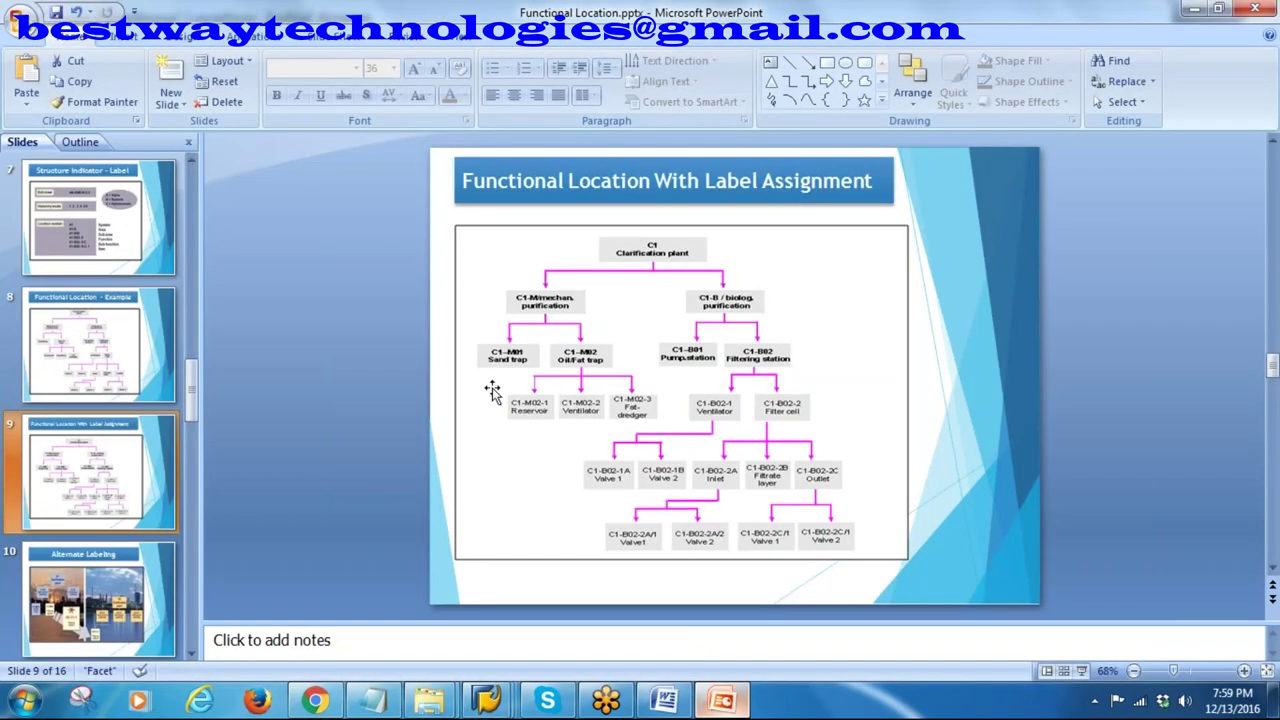
click(88, 568)
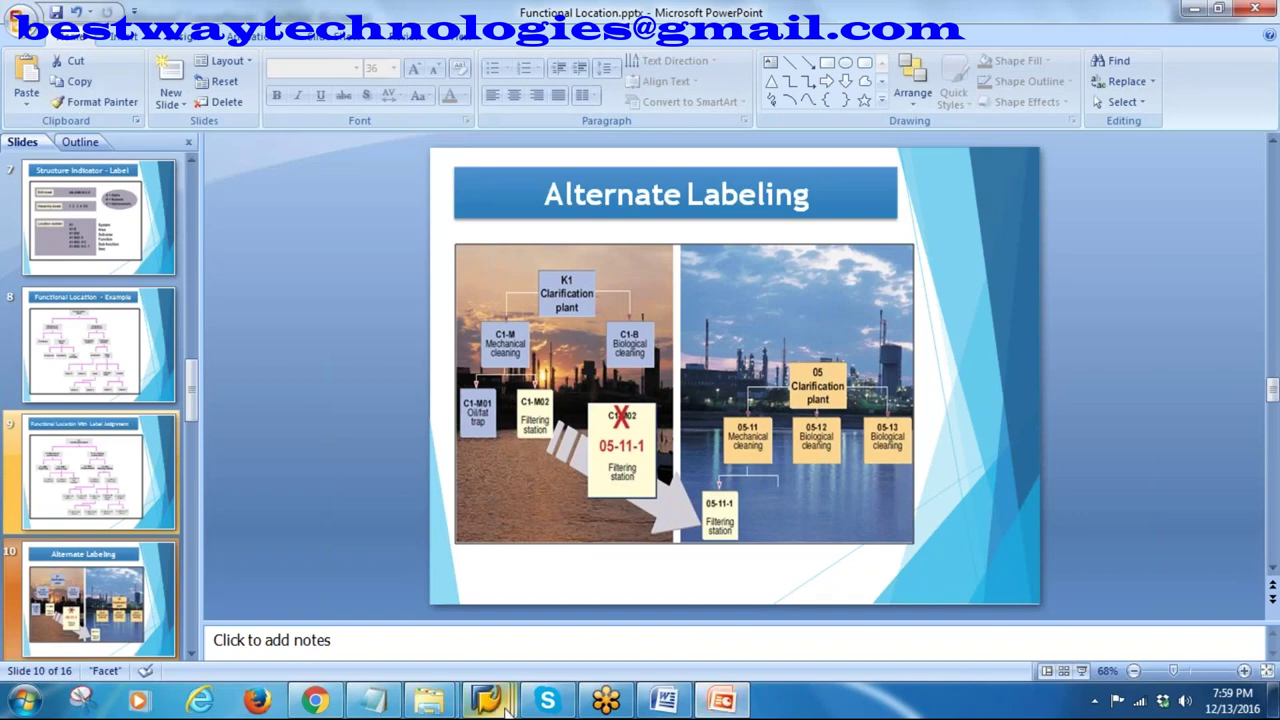
- Return to SAP, check the create functional location screen, and select TAUT-UT1-PROD-SHMC01 in the TAUT structure list
mouse_move(487, 700)
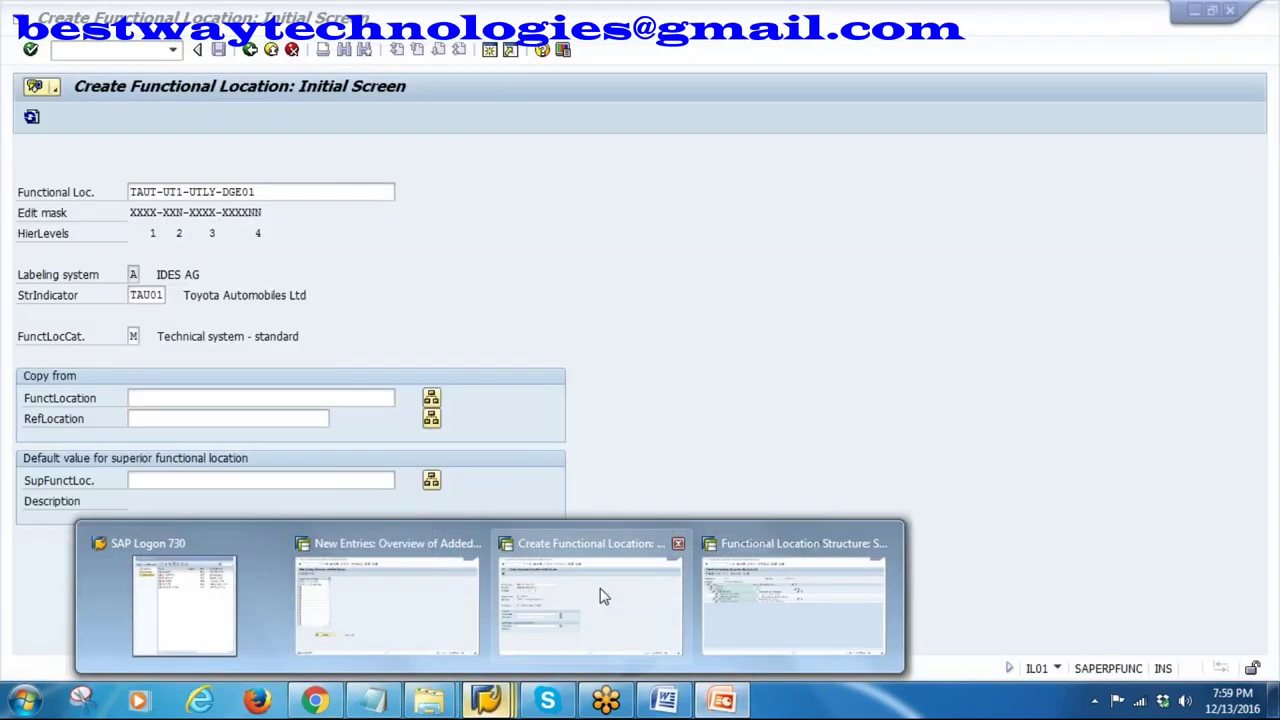
click(598, 596)
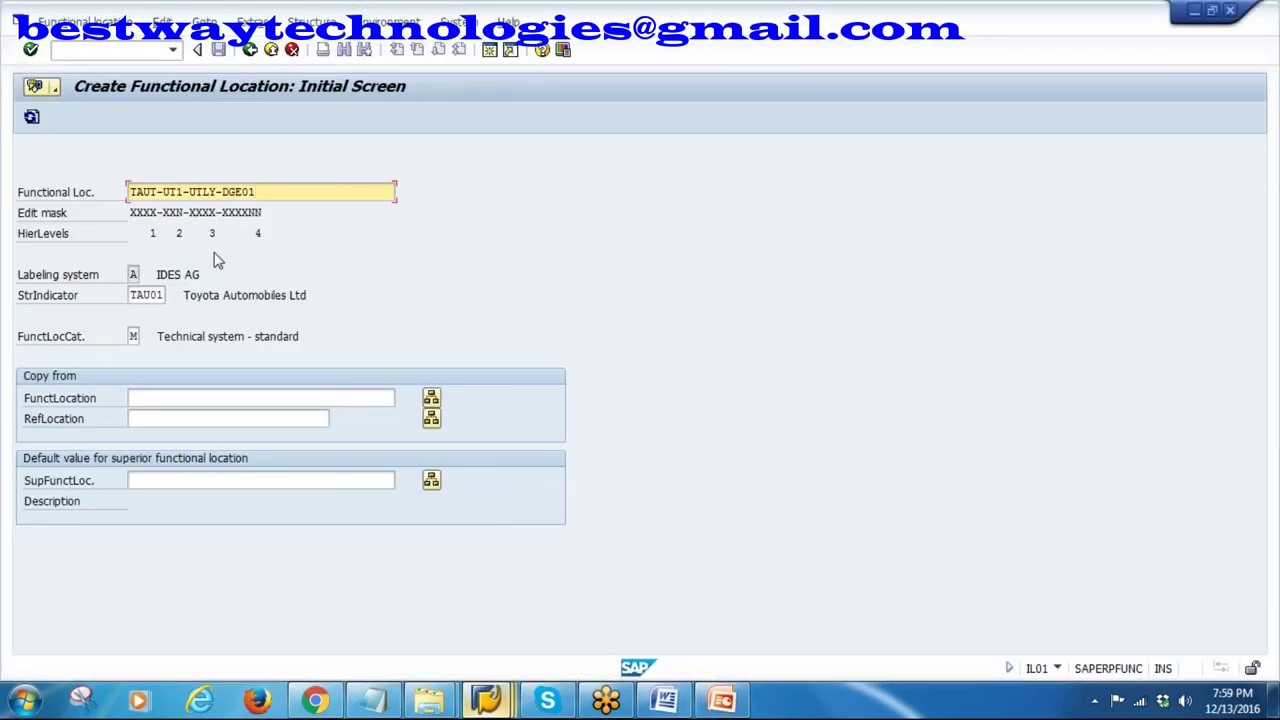
click(486, 700)
click(787, 586)
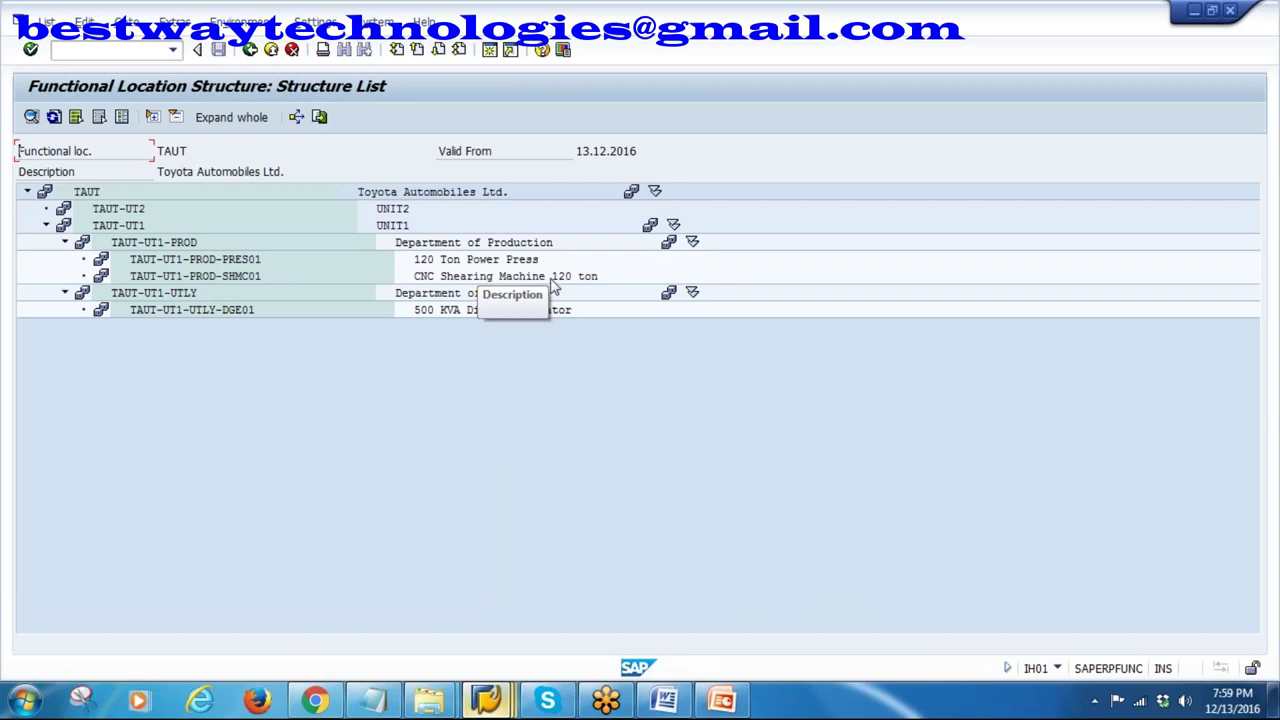
click(222, 278)
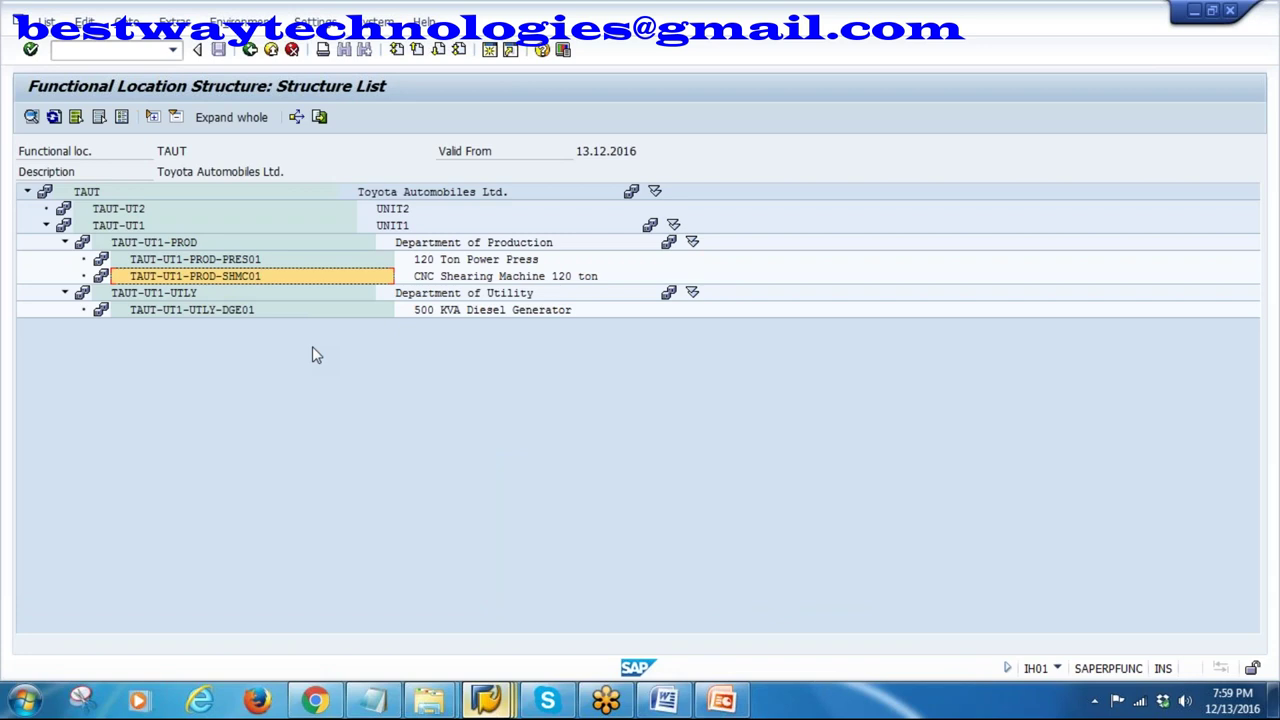
- Return to the create functional location session and switch it to changing functional locations
key(F3)
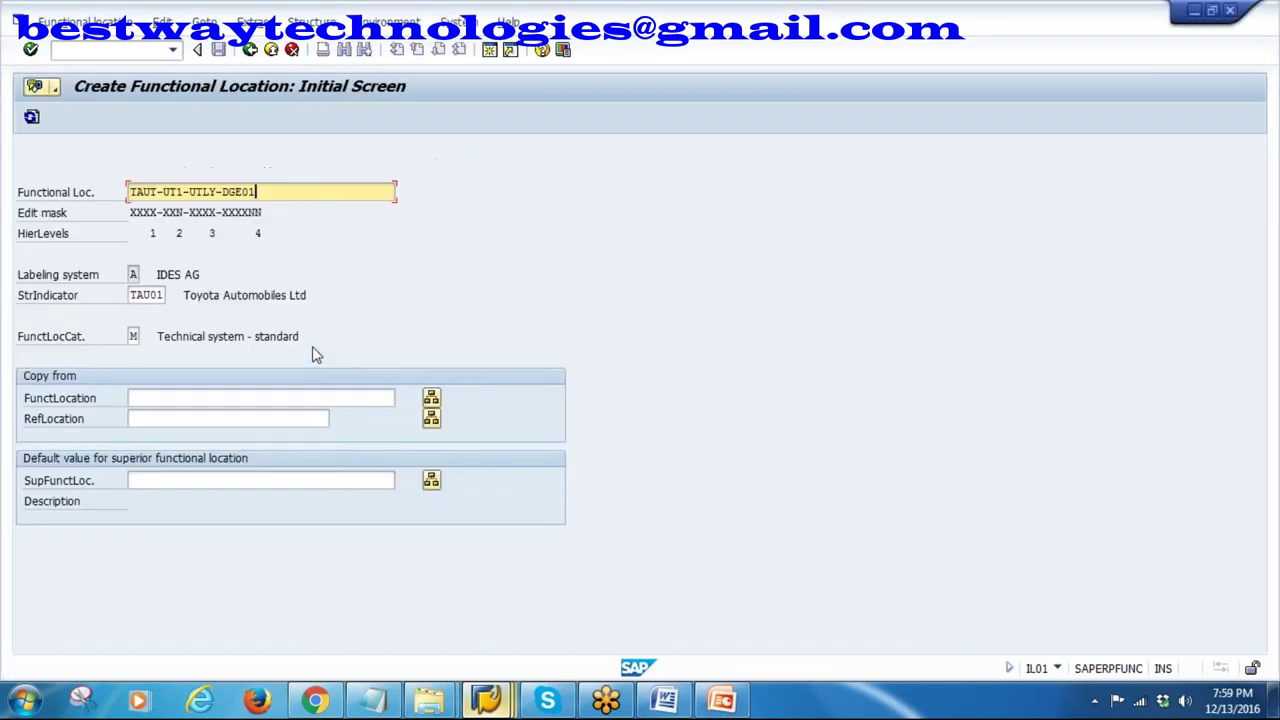
click(85, 21)
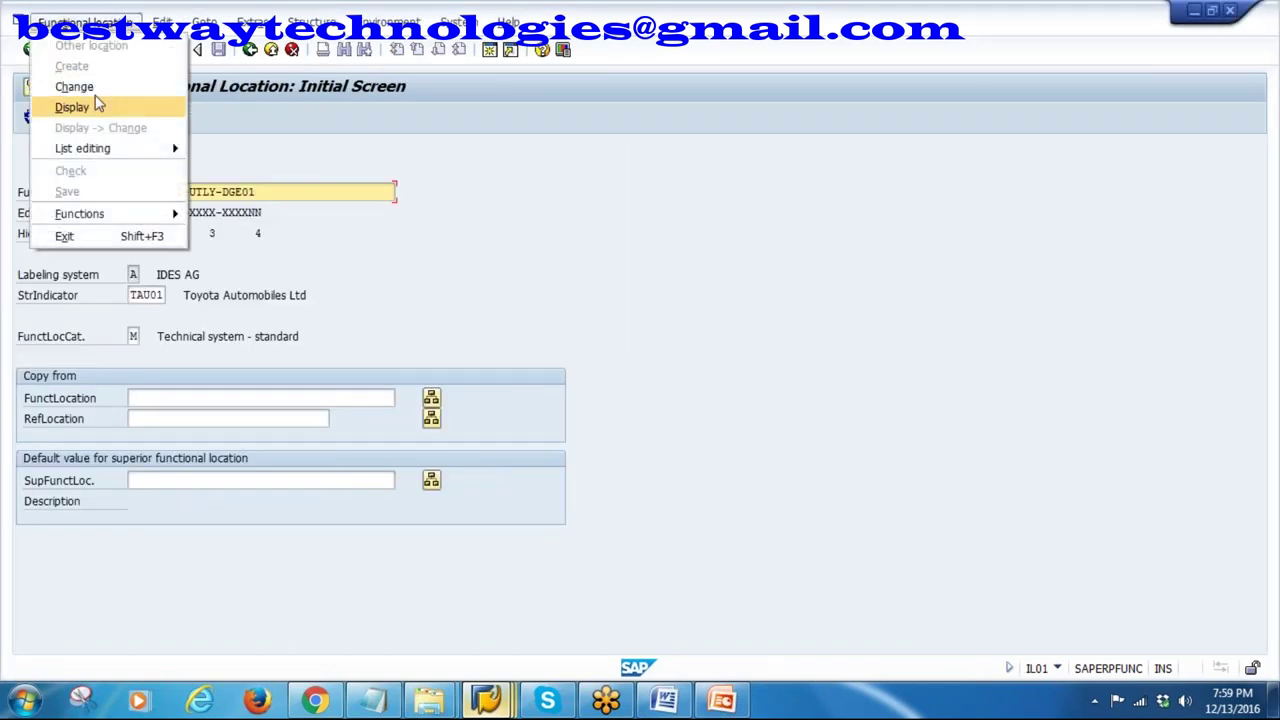
click(80, 87)
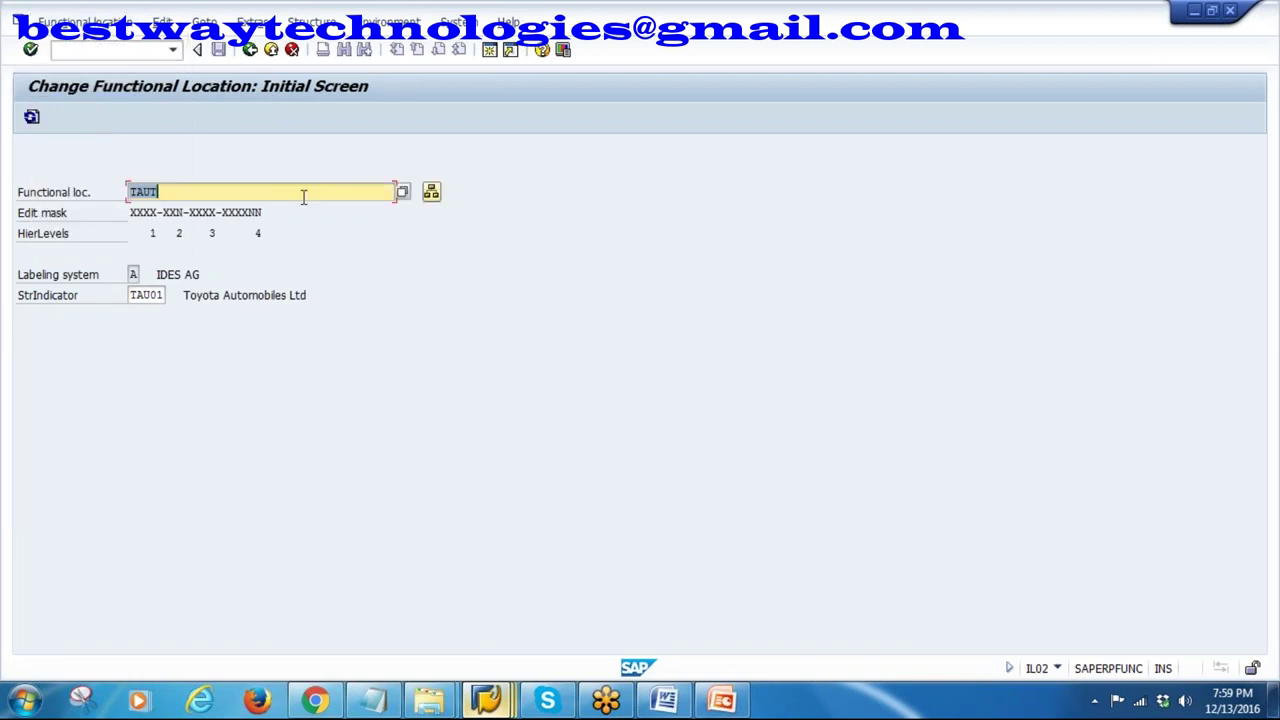
- Enter functional location TAUT-UT1-PROD-SHMC01, checking the label against the structure list, and open its master data for changing
click(217, 192)
click(431, 191)
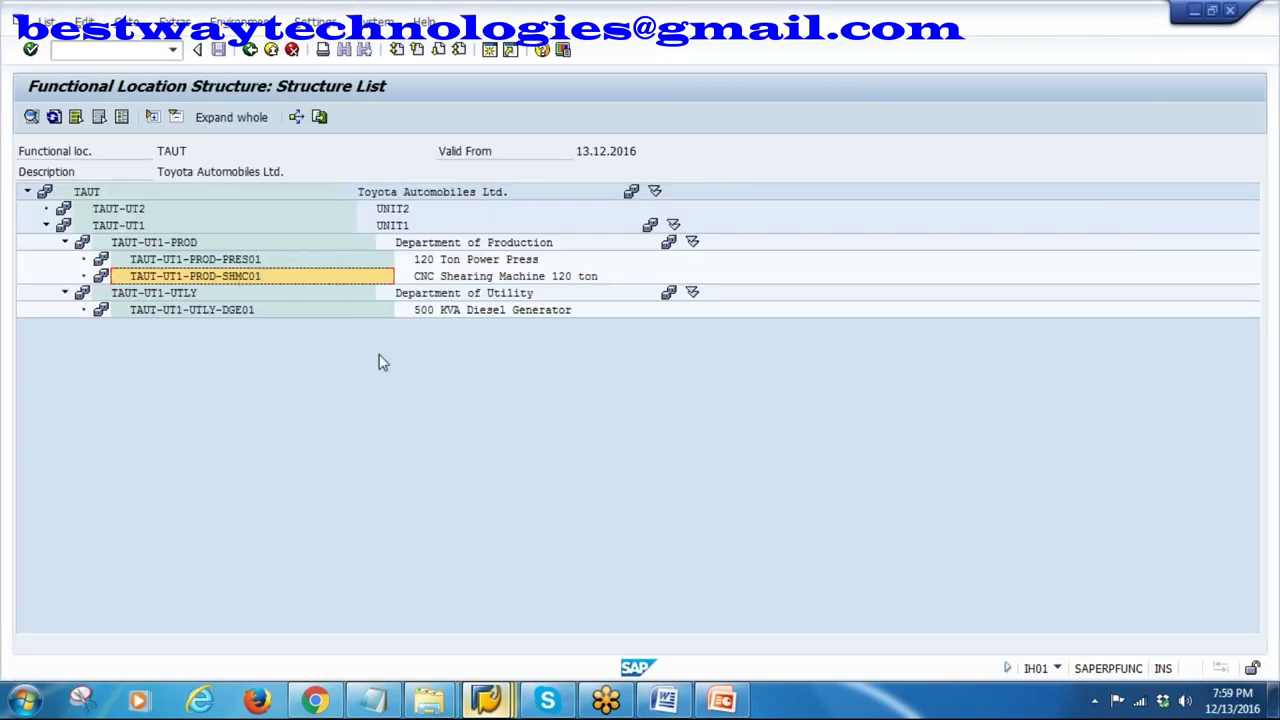
key(alt+Tab)
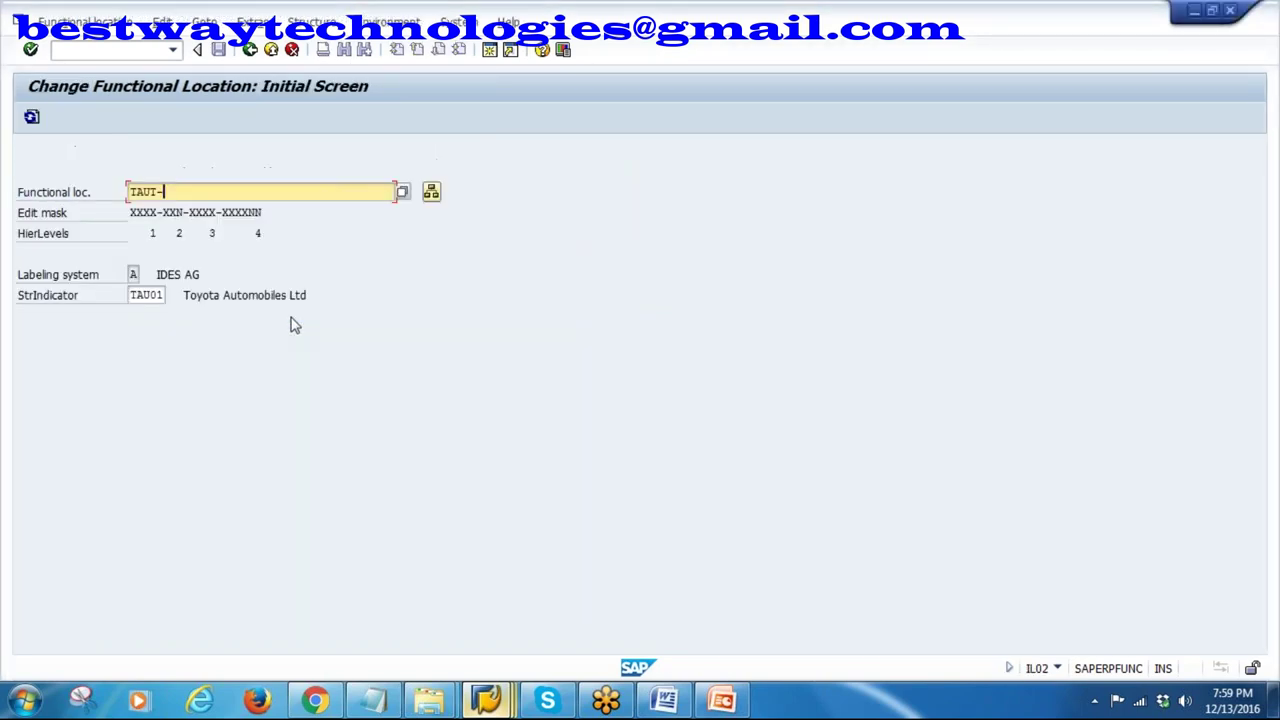
text(UT1-)
key(alt+Tab)
key(alt+Tab)
text(P)
key(alt+Tab)
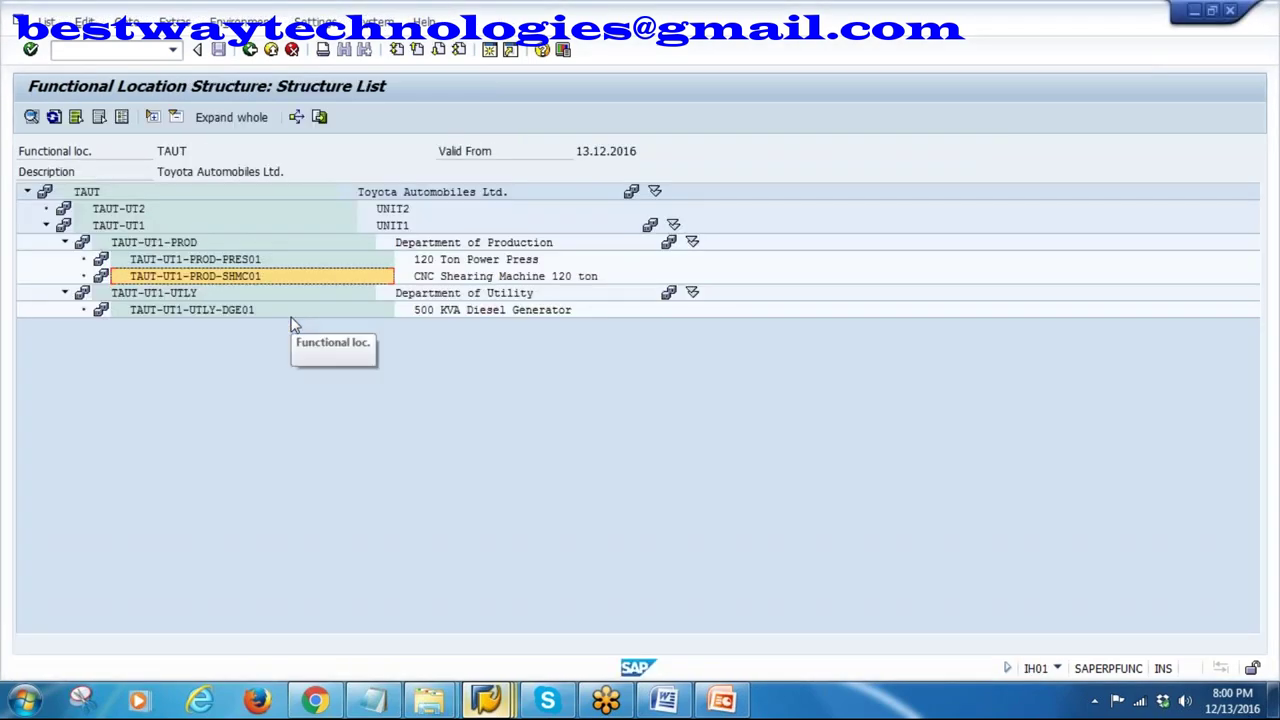
key(alt+Tab)
text(SHMC01)
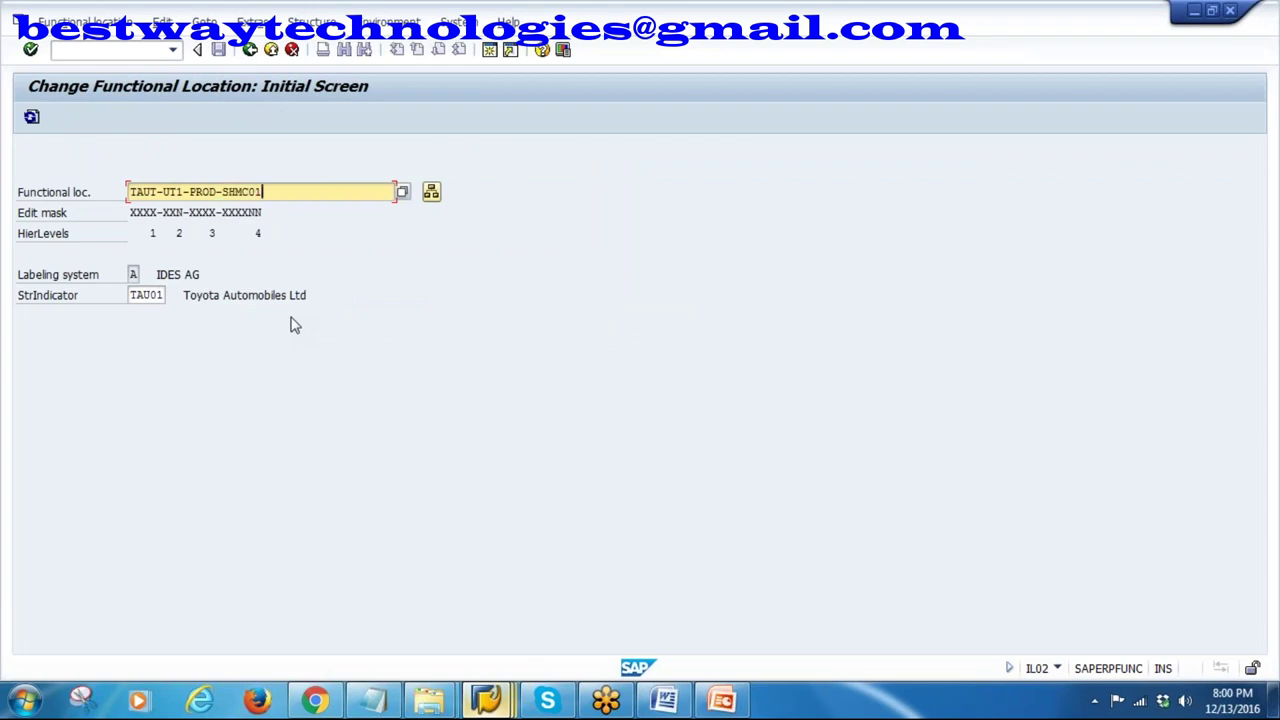
key(Return)
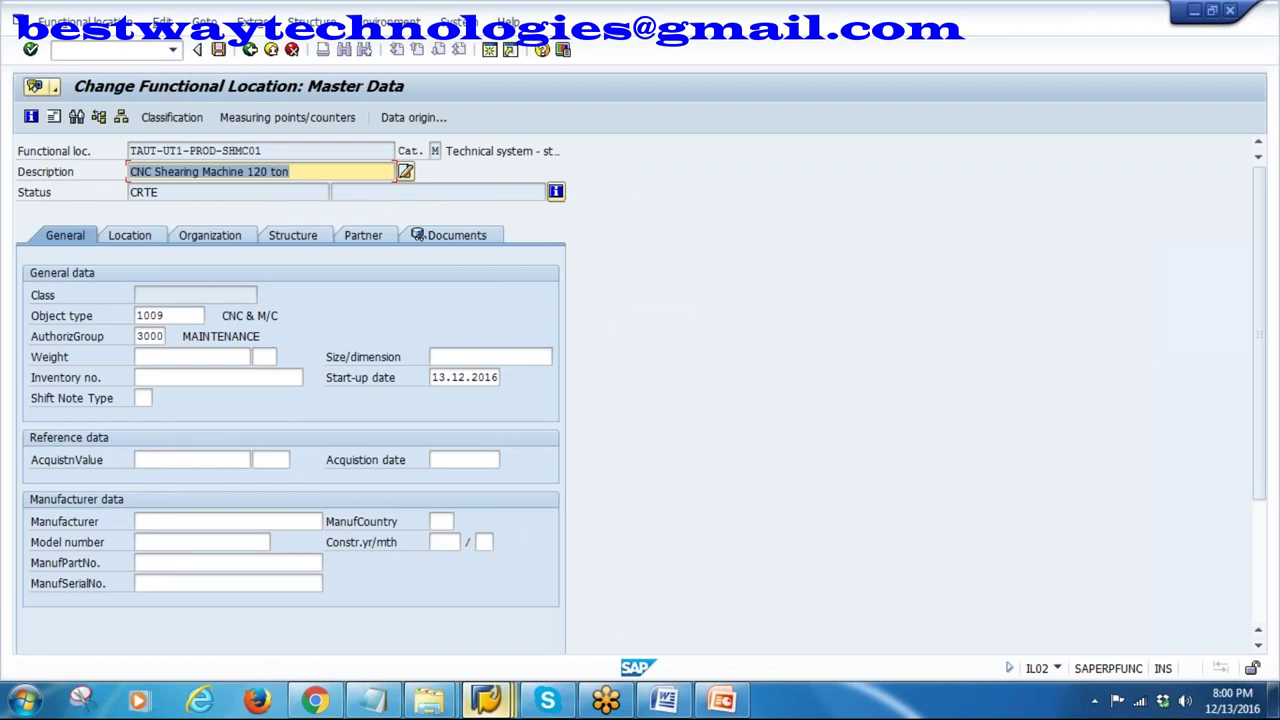
- Present the Alternate Labeling slide in PowerPoint, mark the filtering station's move from C1-M02 to 05-11-1, erase the marks and end the show
mouse_move(722, 700)
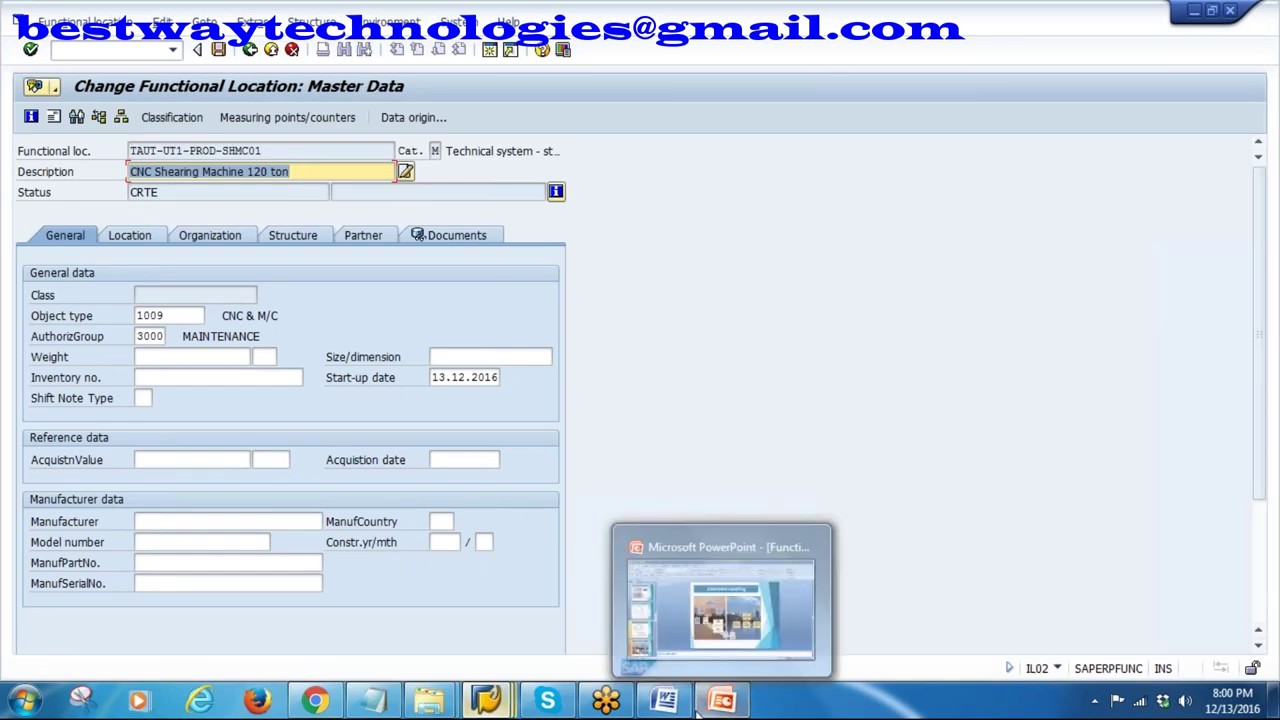
click(722, 600)
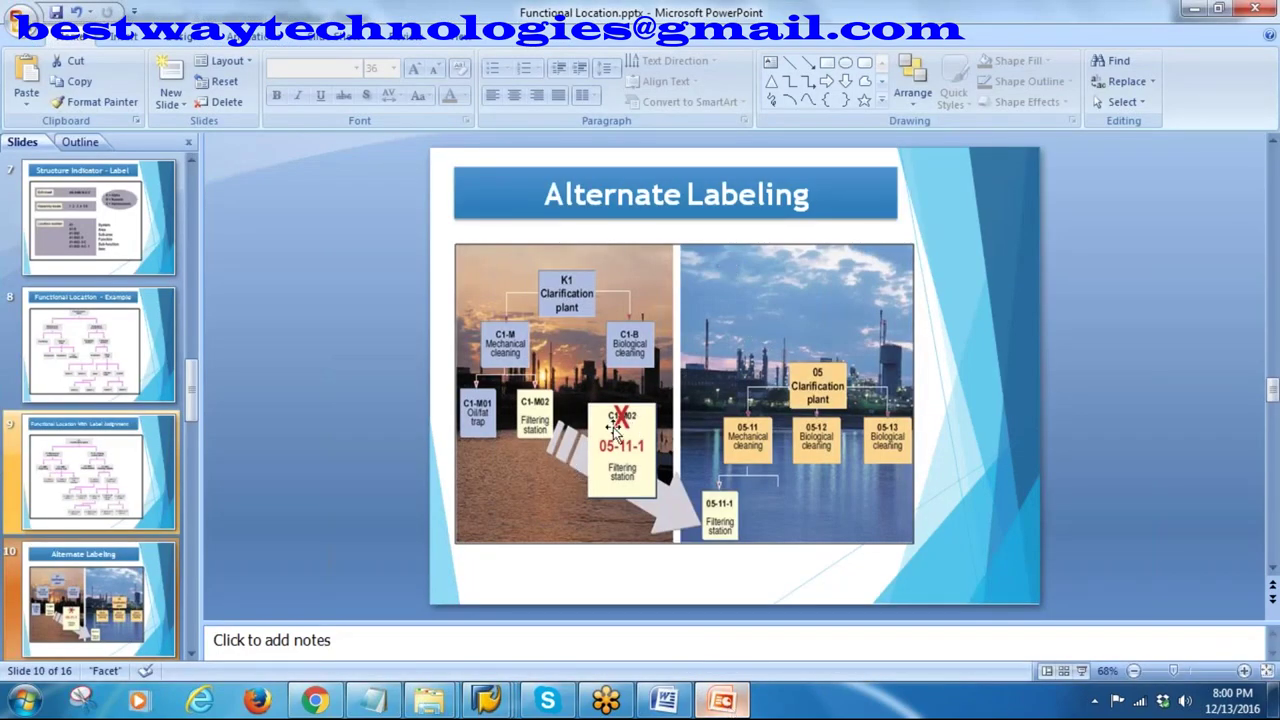
click(1081, 671)
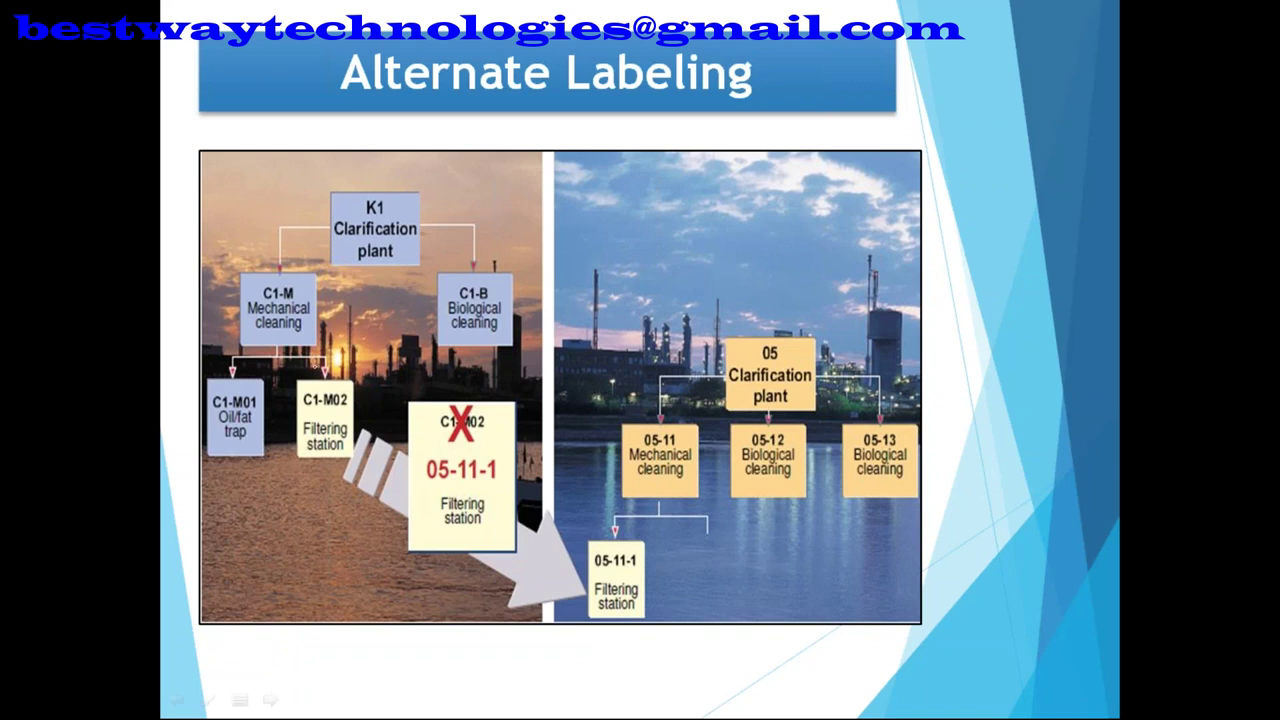
drag(310, 373, 360, 372)
mouse_move(366, 450)
mouse_down()
mouse_move(512, 534)
mouse_move(670, 590)
mouse_move(558, 616)
mouse_up()
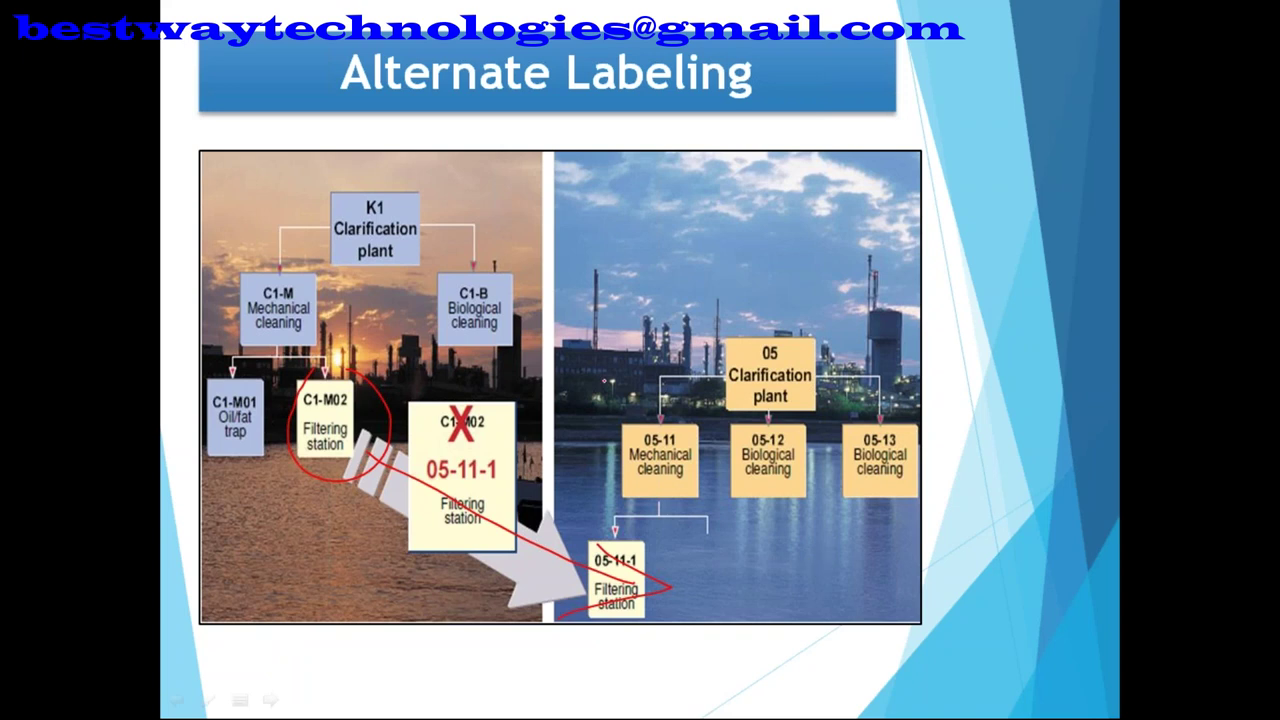
key(e)
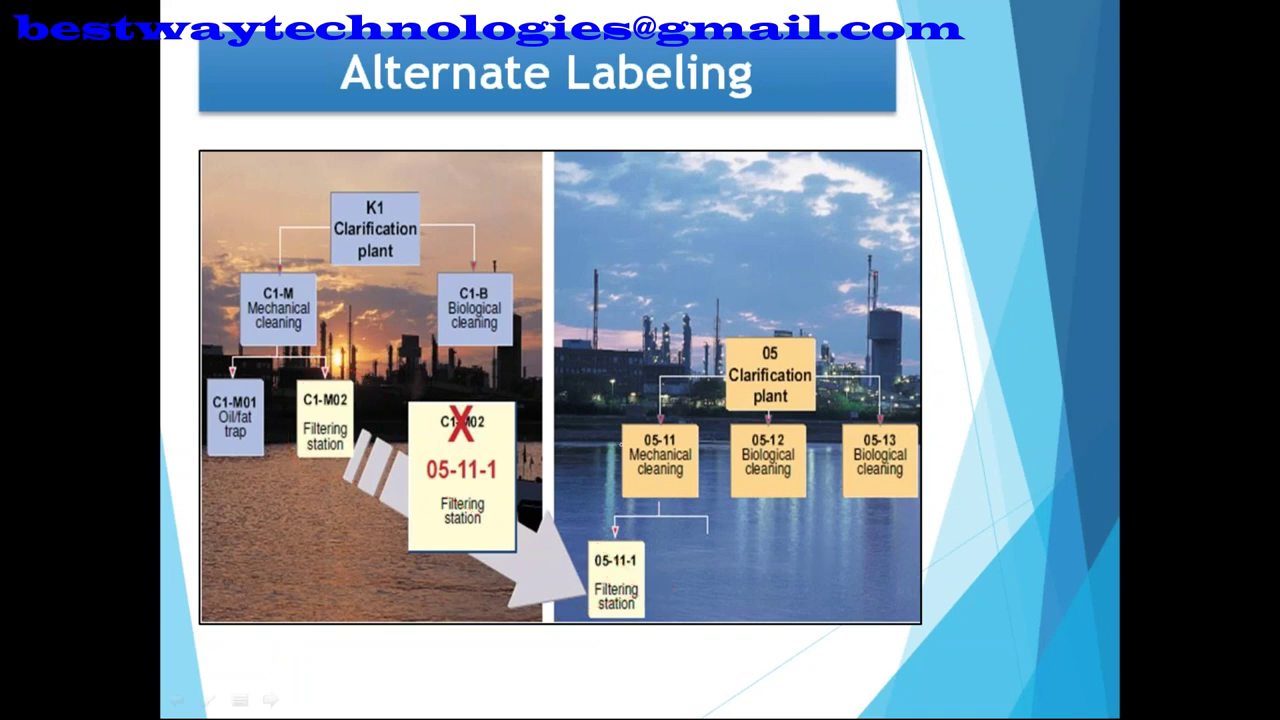
key(Escape)
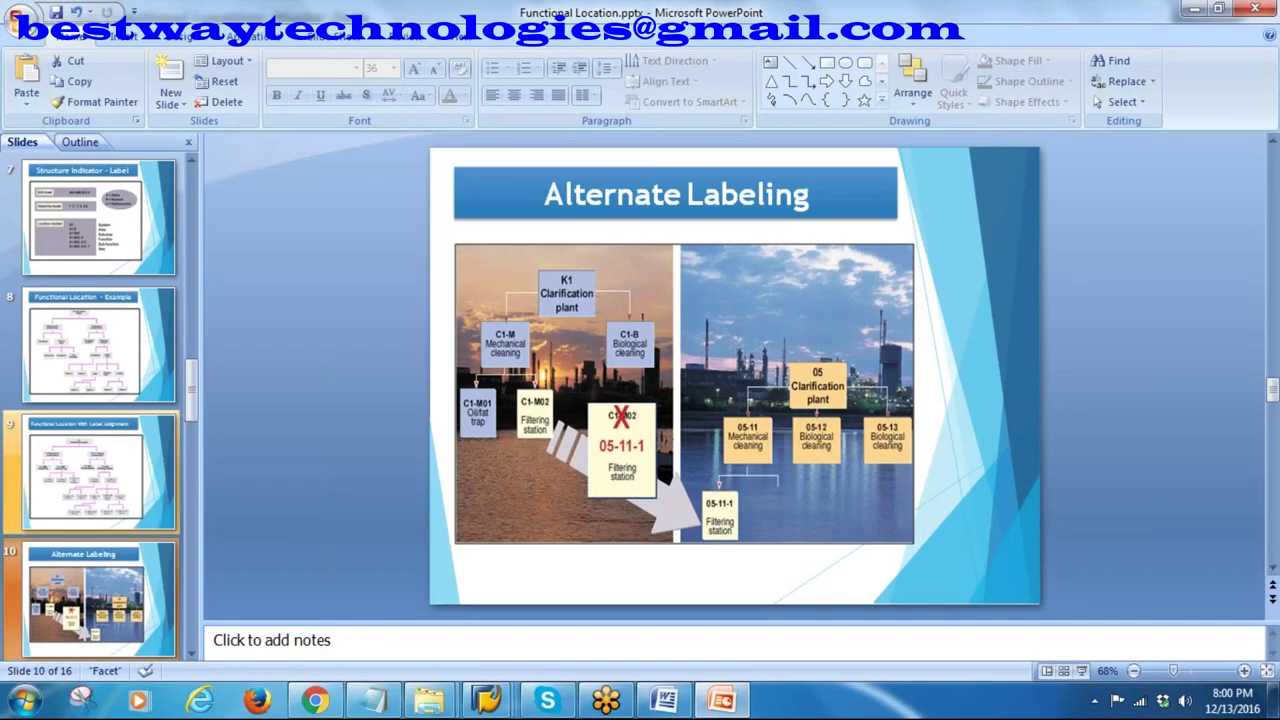
- Return to SAP, view the alternative labels overview of TAUT-UT1-PROD-SHMC01 and close it
key(alt+Tab)
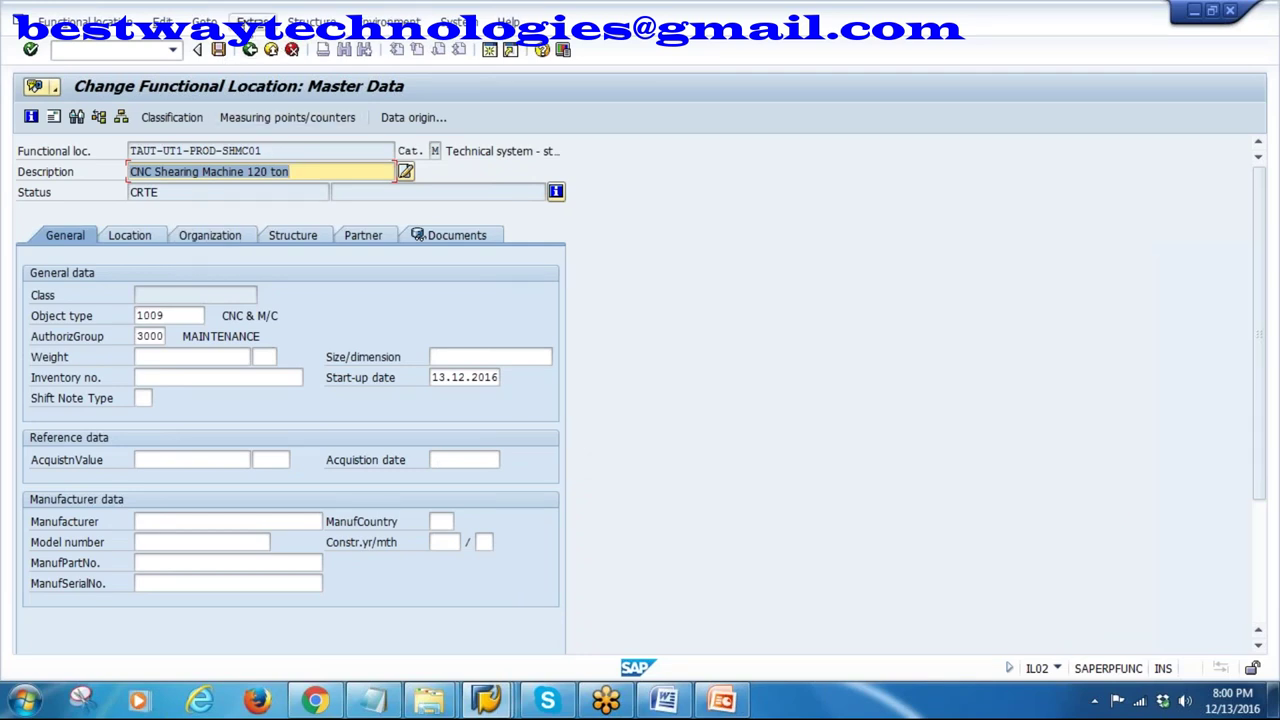
click(252, 22)
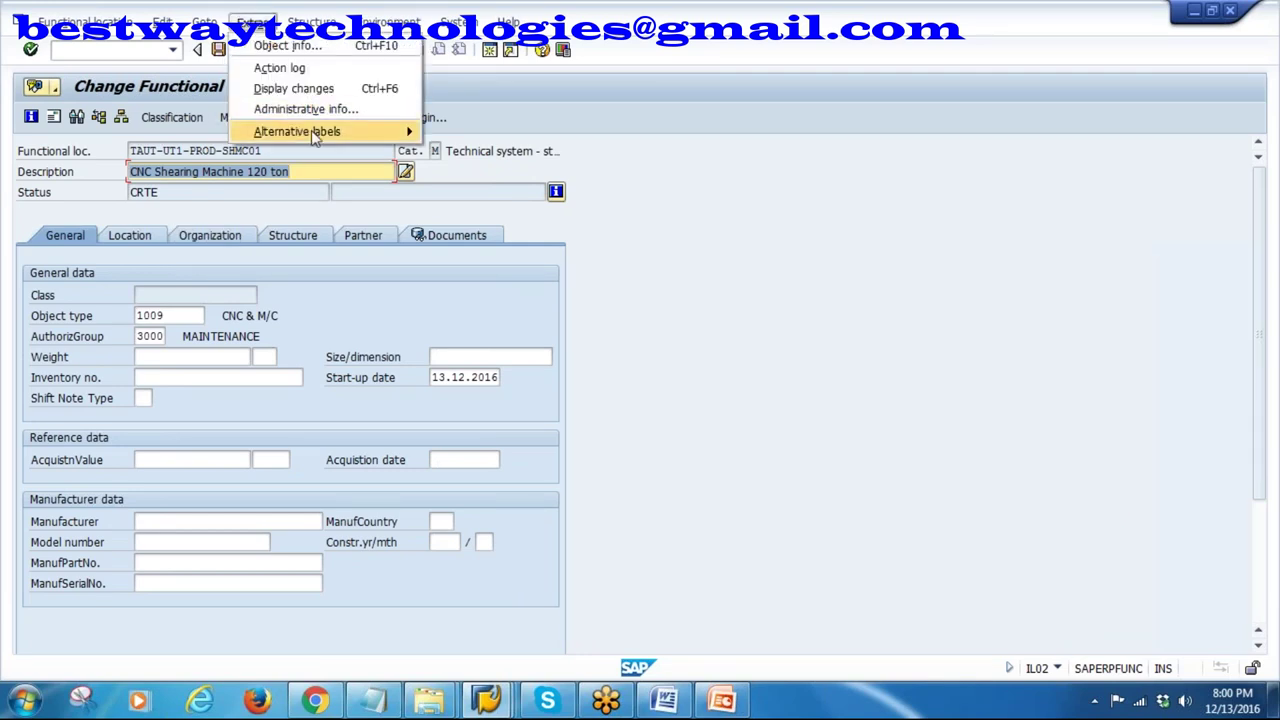
mouse_move(390, 131)
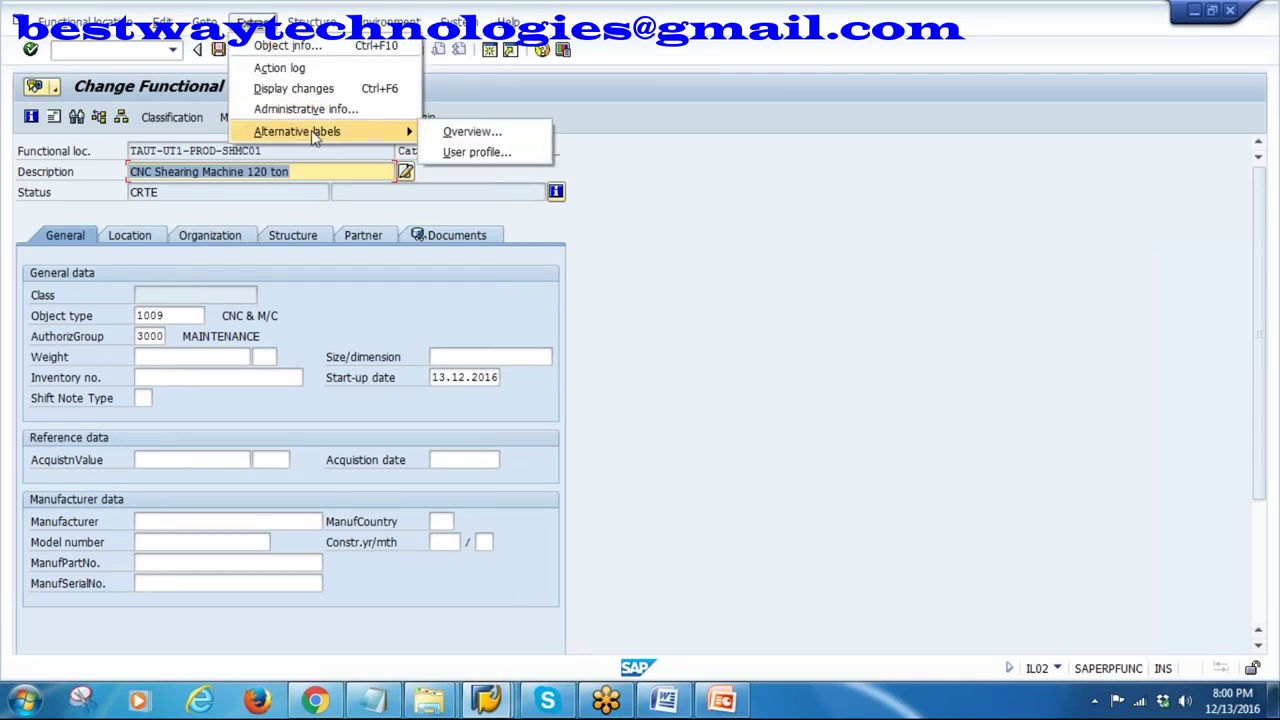
click(518, 134)
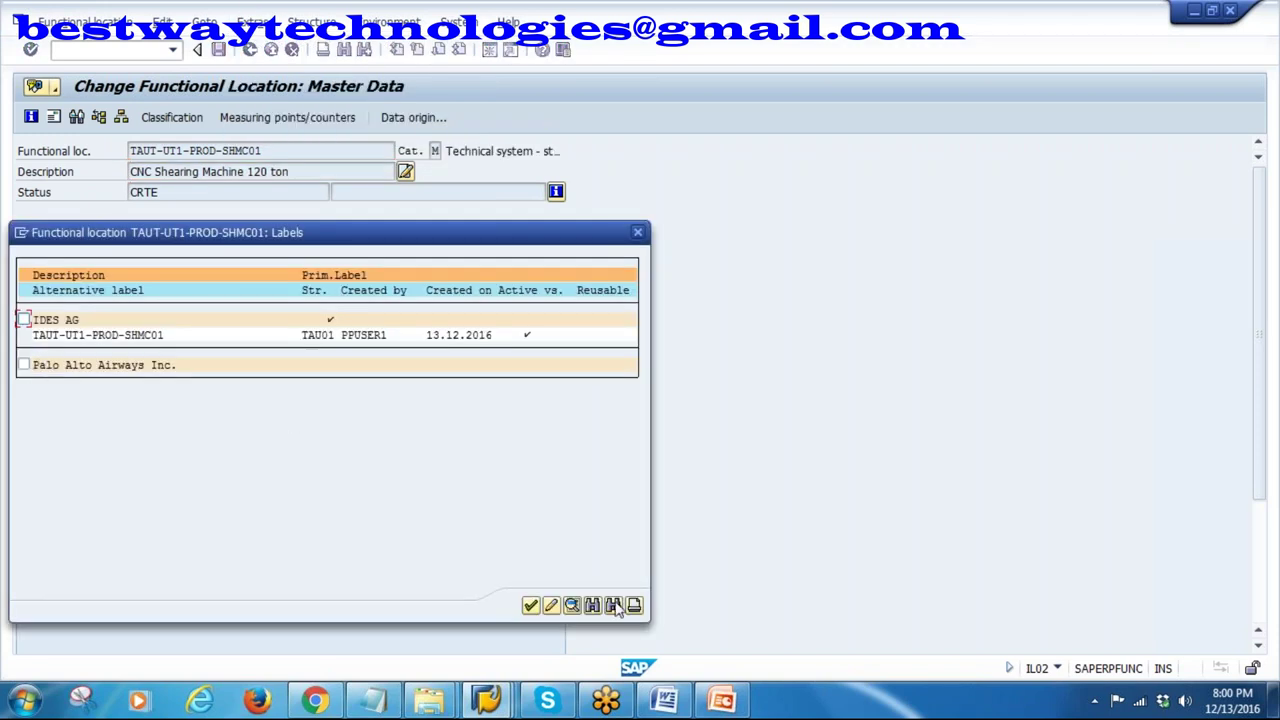
click(530, 605)
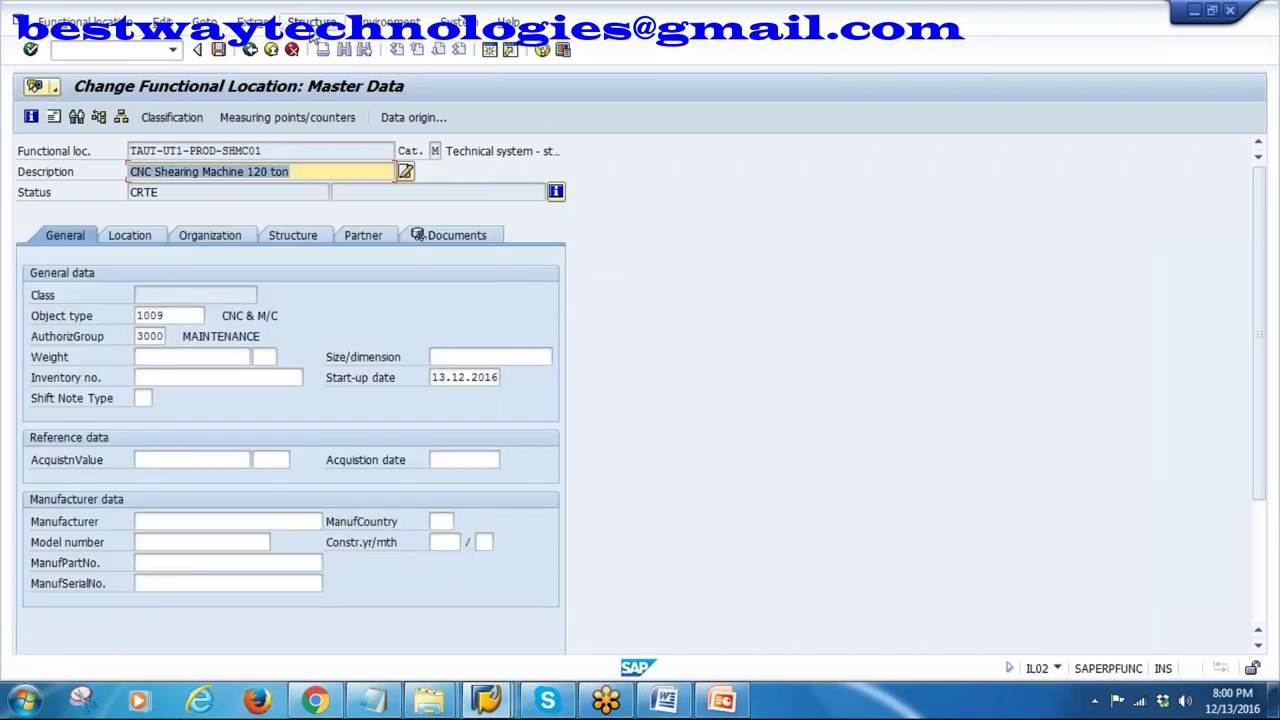
click(311, 22)
mouse_move(258, 28)
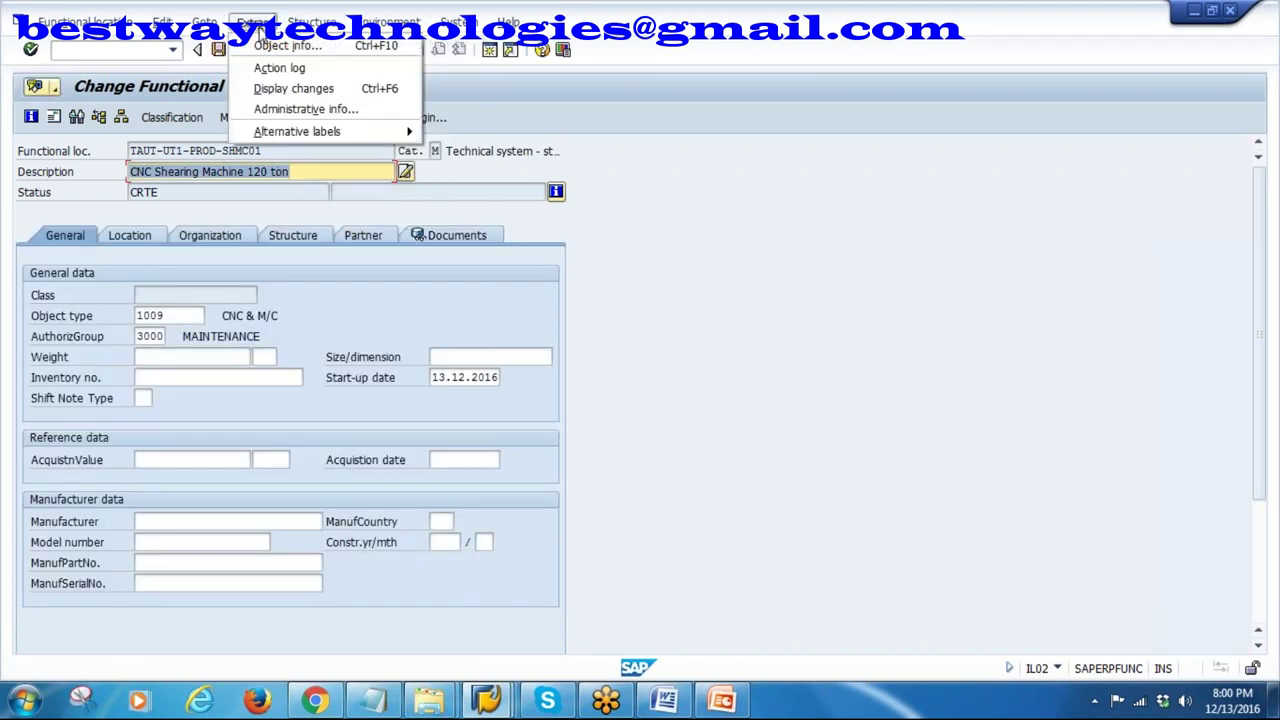
mouse_move(368, 36)
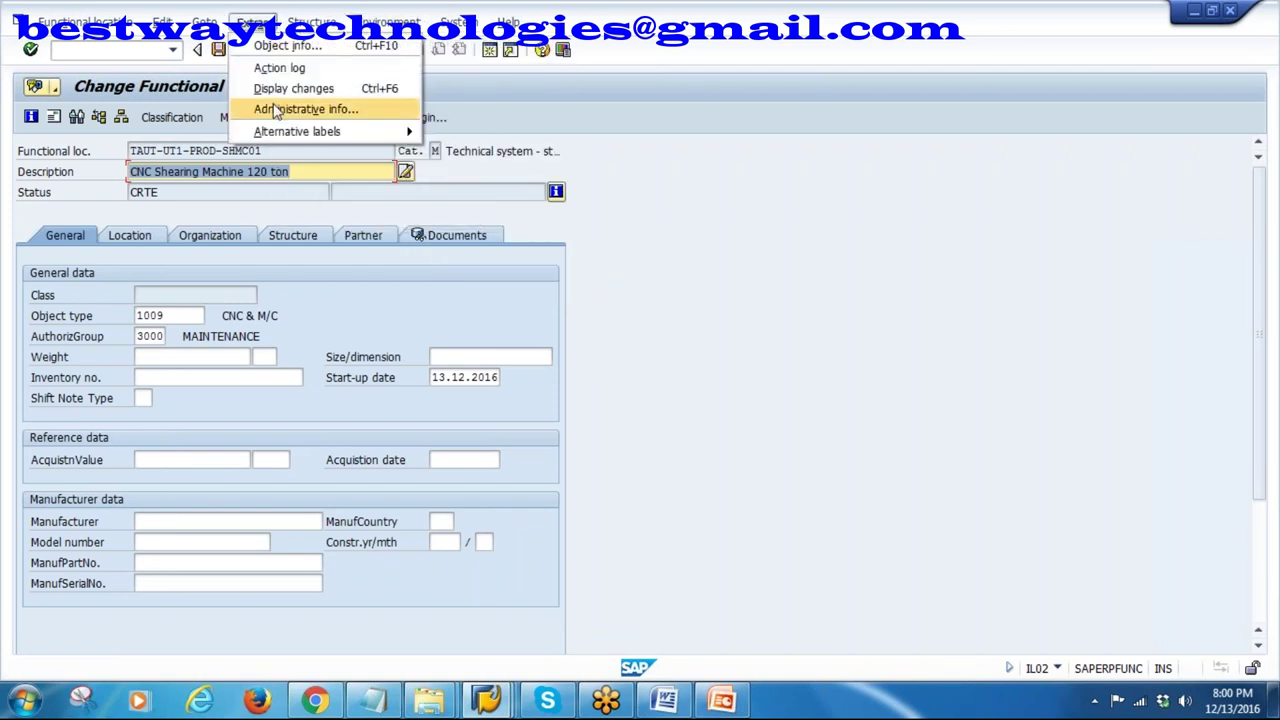
mouse_move(278, 133)
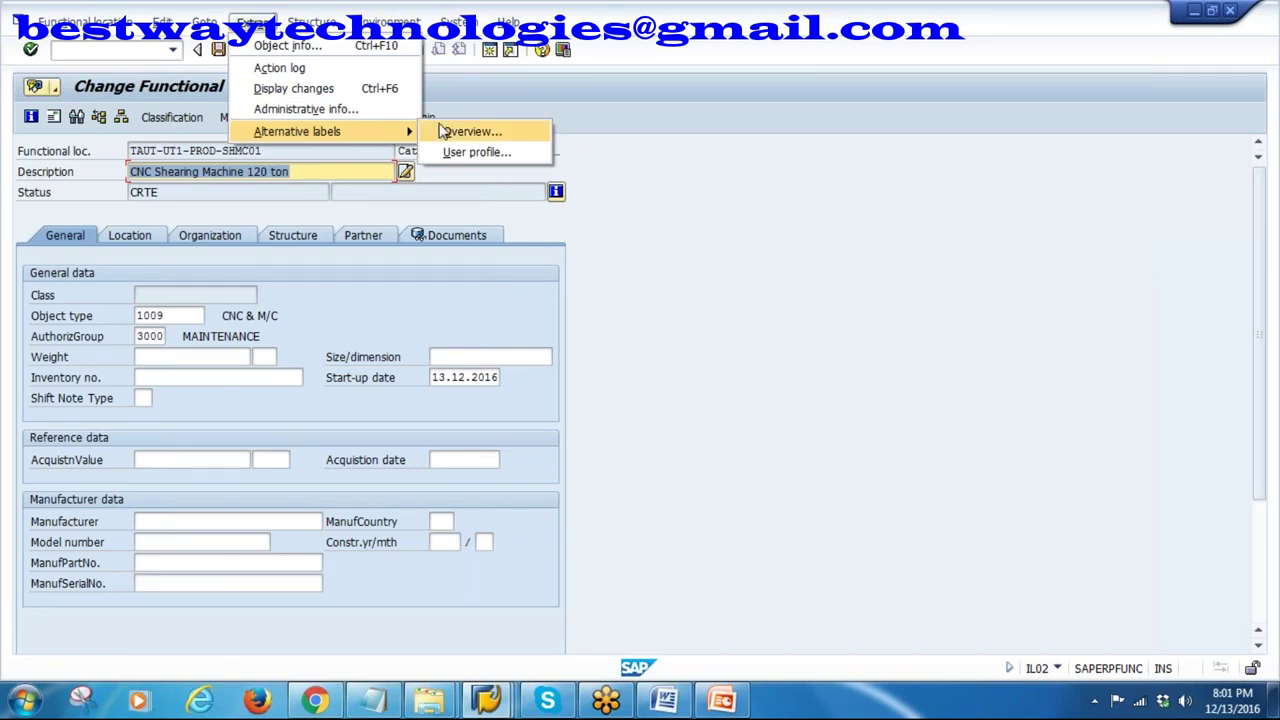
click(326, 47)
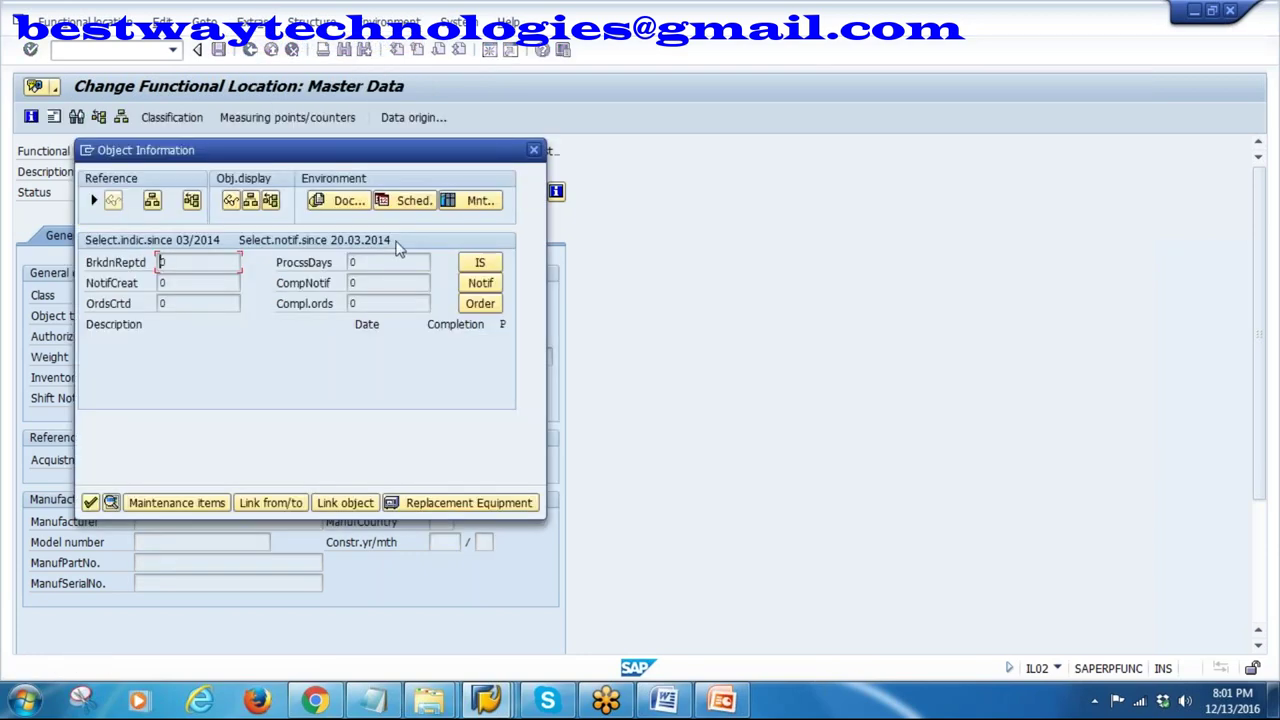
click(90, 503)
- Change the IDES AG label of functional location TAUT-UT1-PROD-SHMC01 to TAUT-UT1-PROD-MIMC01 through its alternative labels overview
click(254, 22)
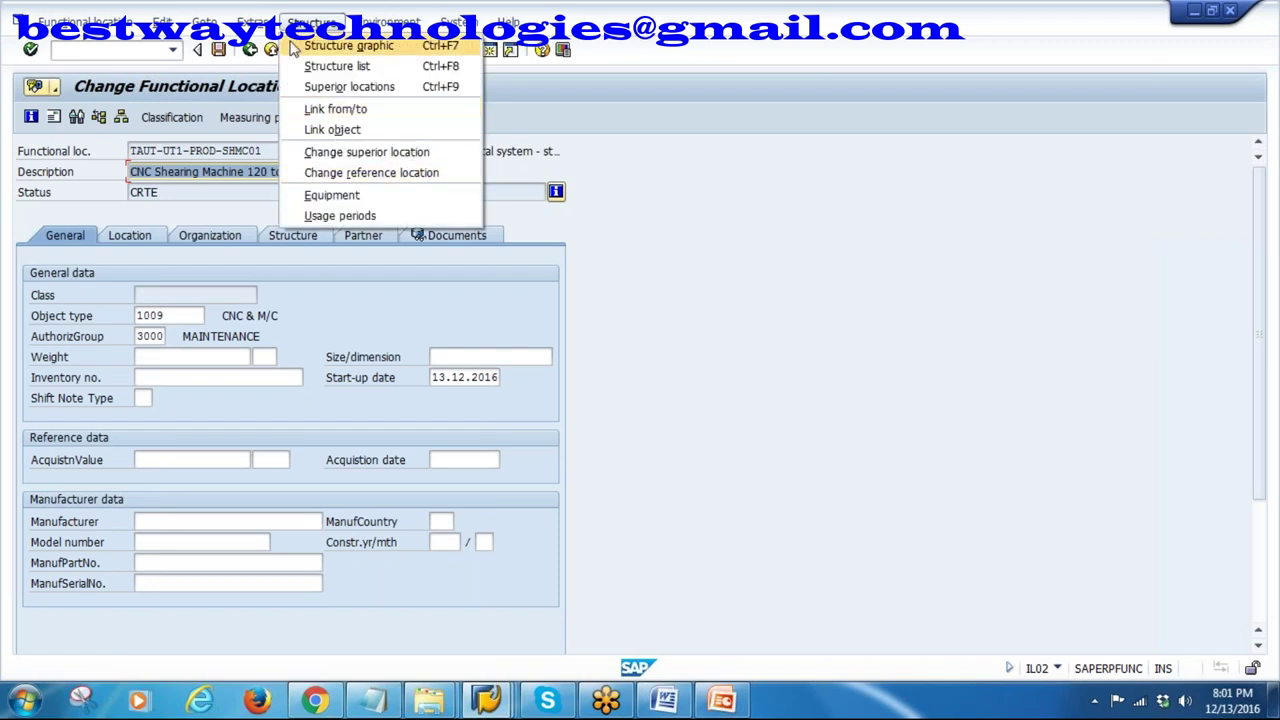
mouse_move(331, 131)
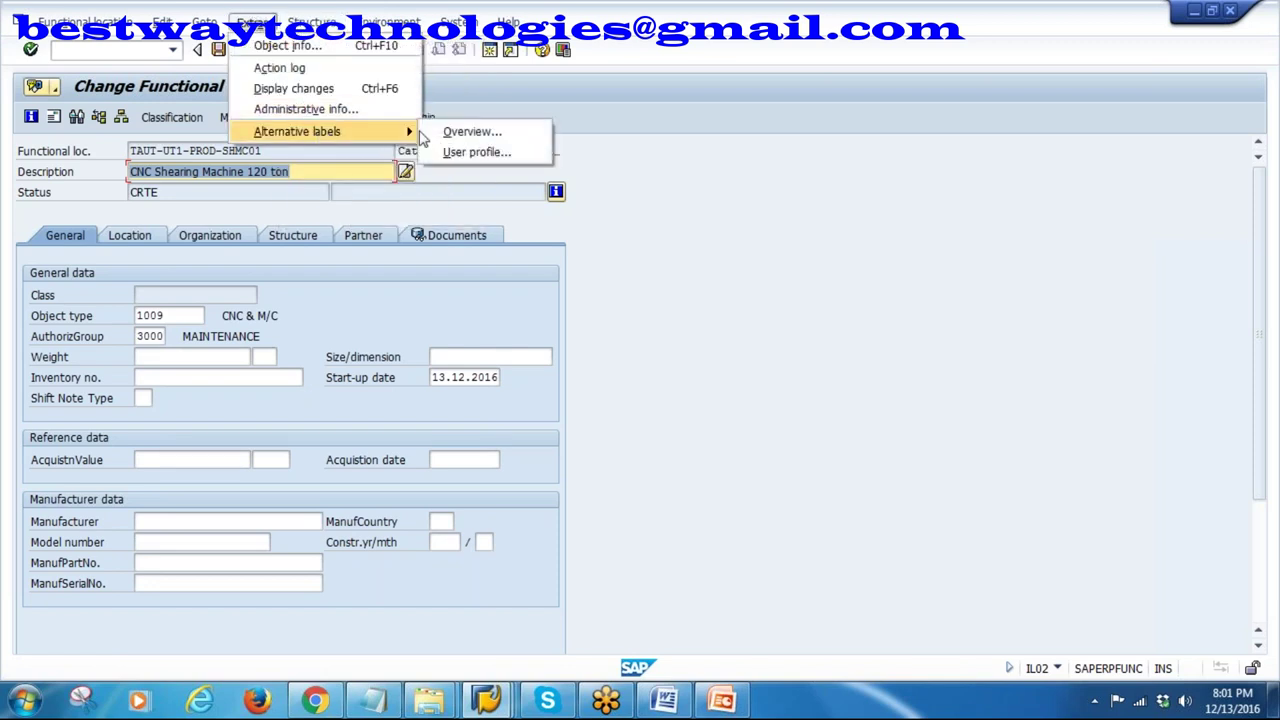
click(466, 134)
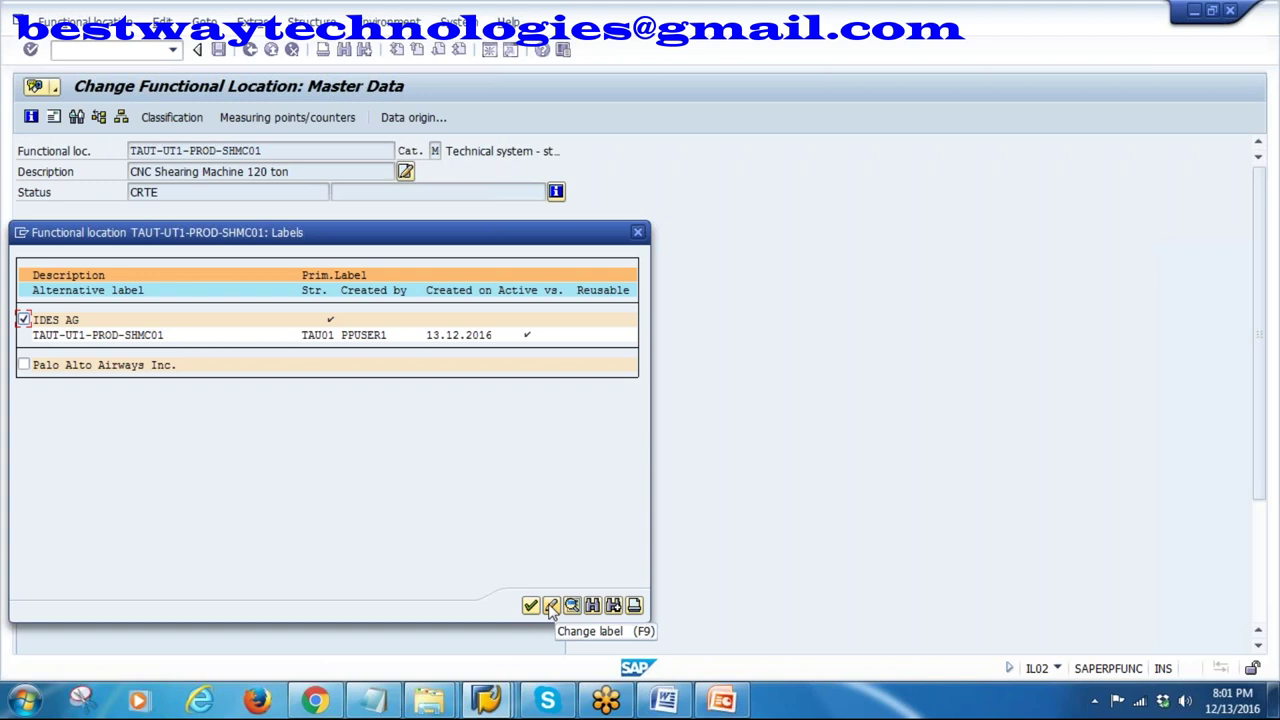
click(551, 606)
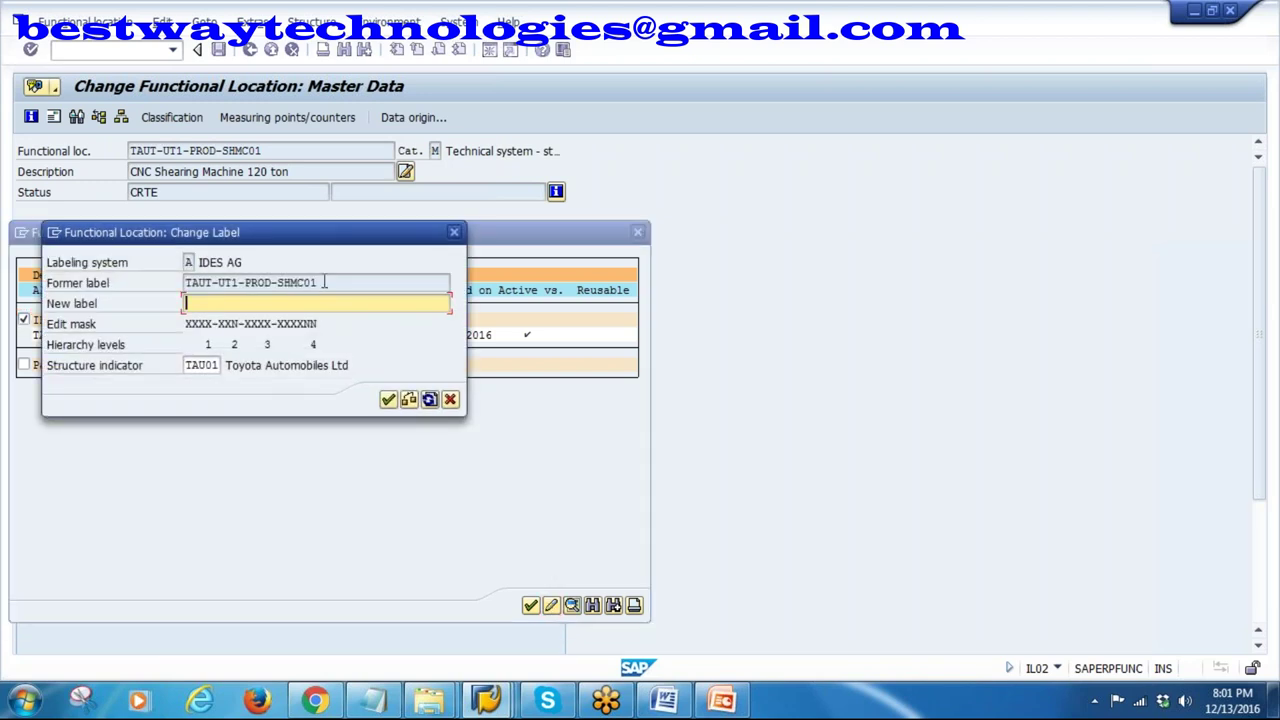
drag(324, 283, 154, 284)
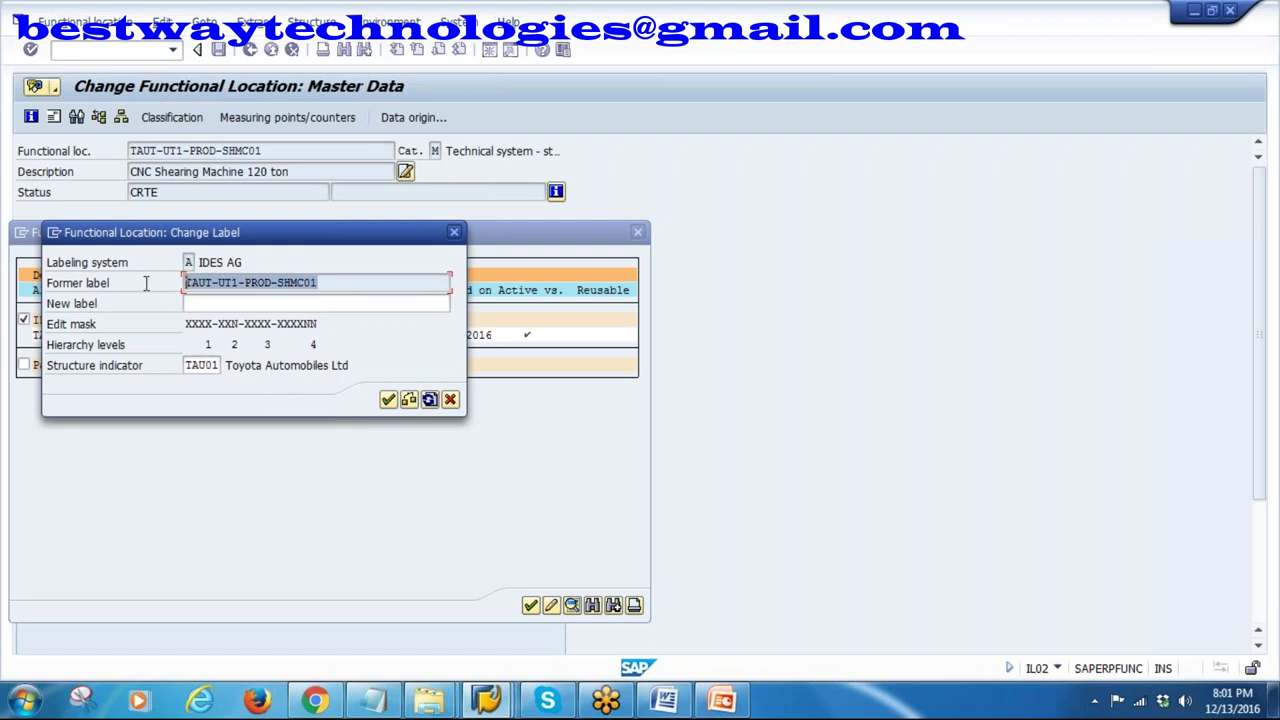
click(212, 303)
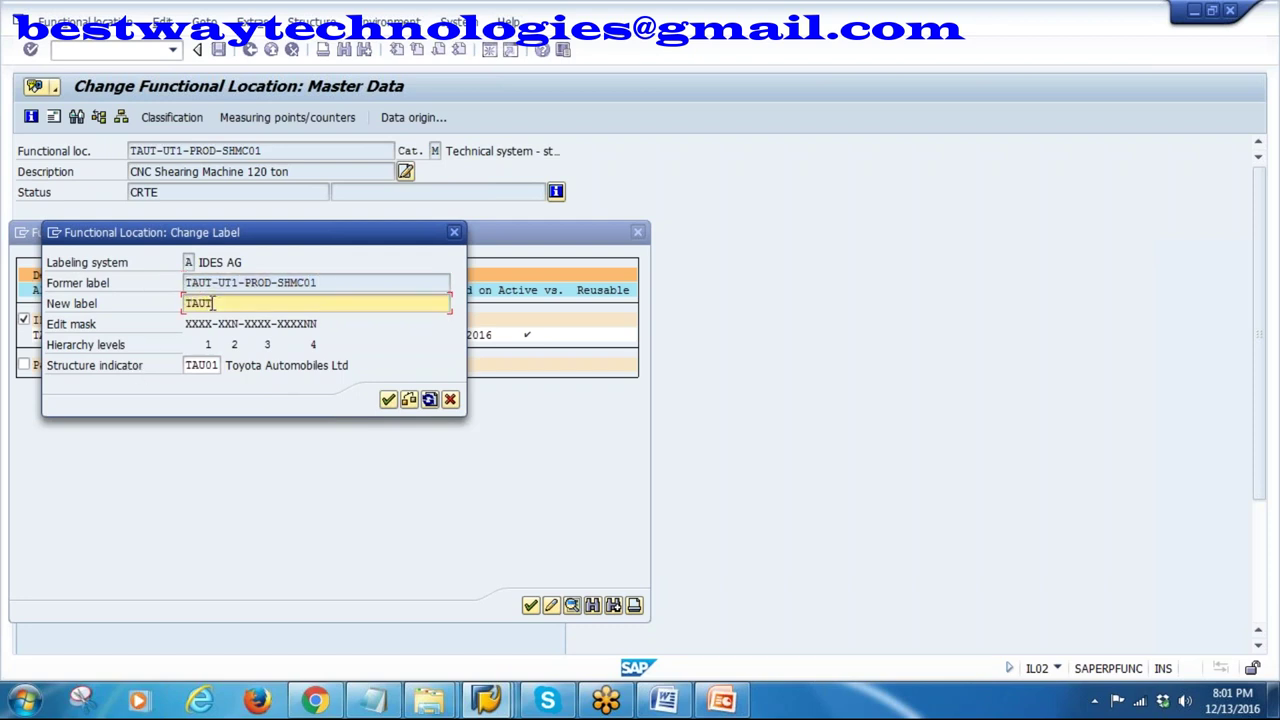
text(TAUT-UT1-PROD-MIMC01)
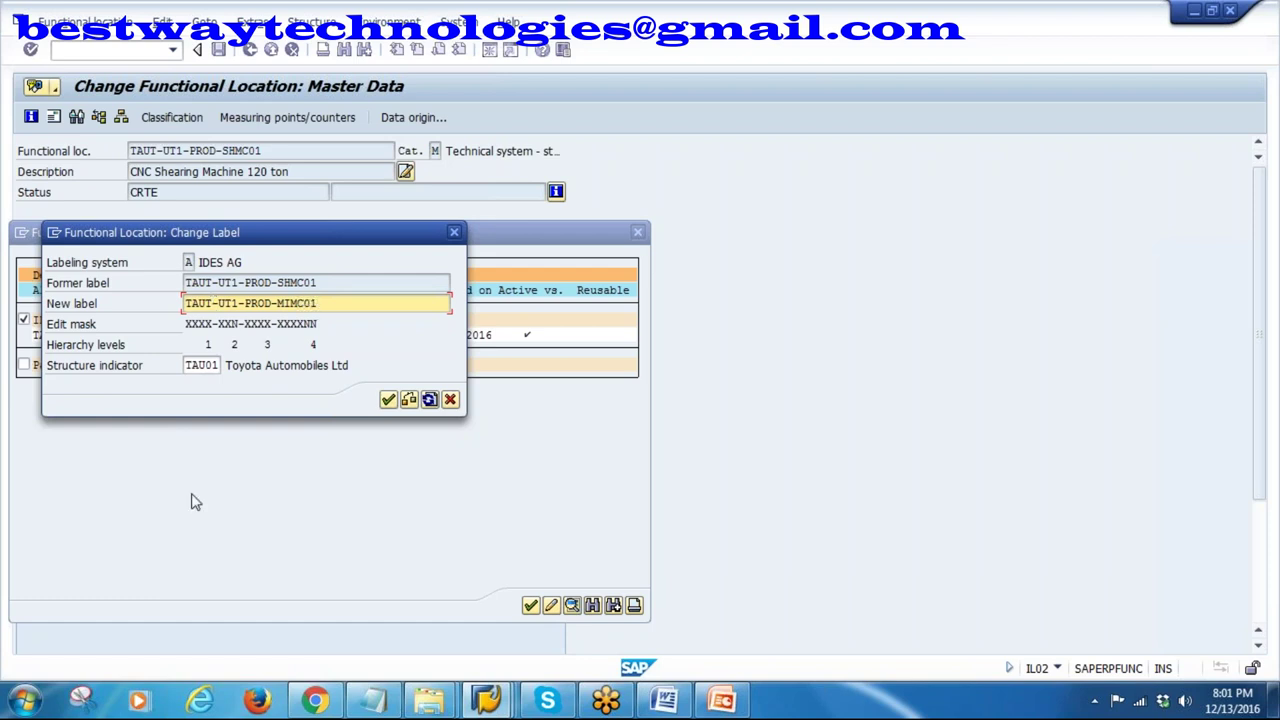
click(388, 399)
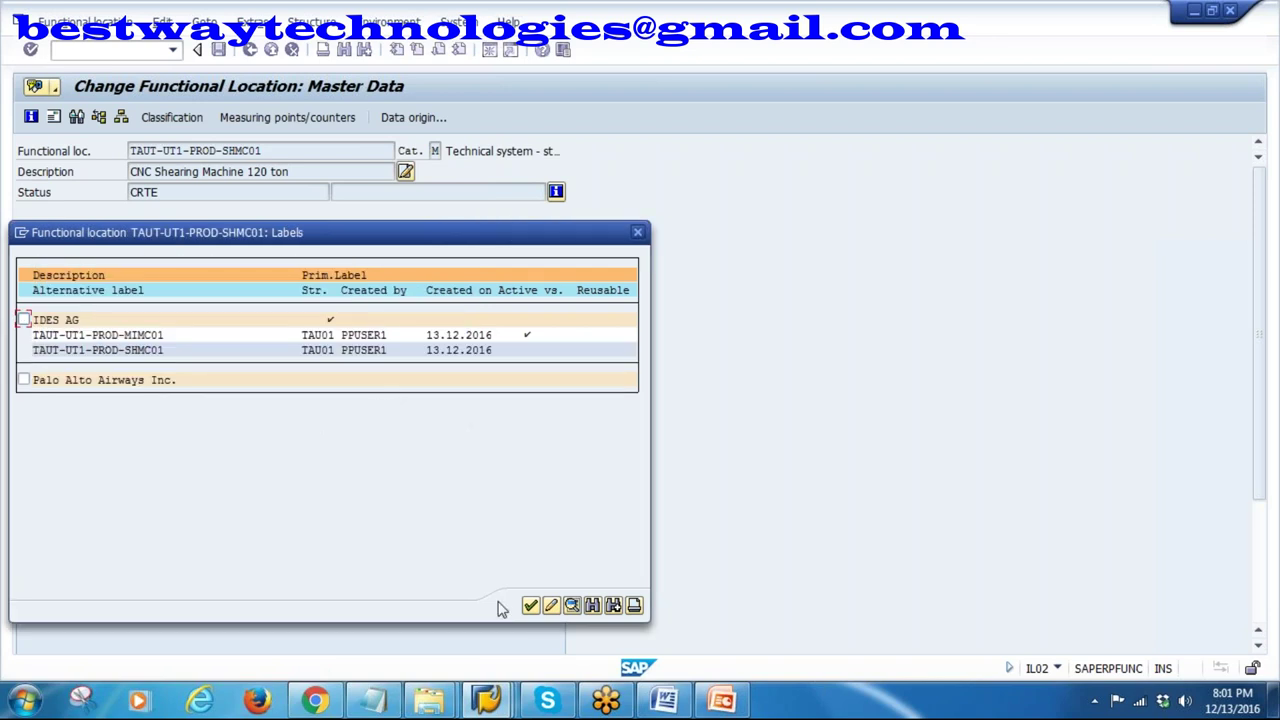
click(530, 606)
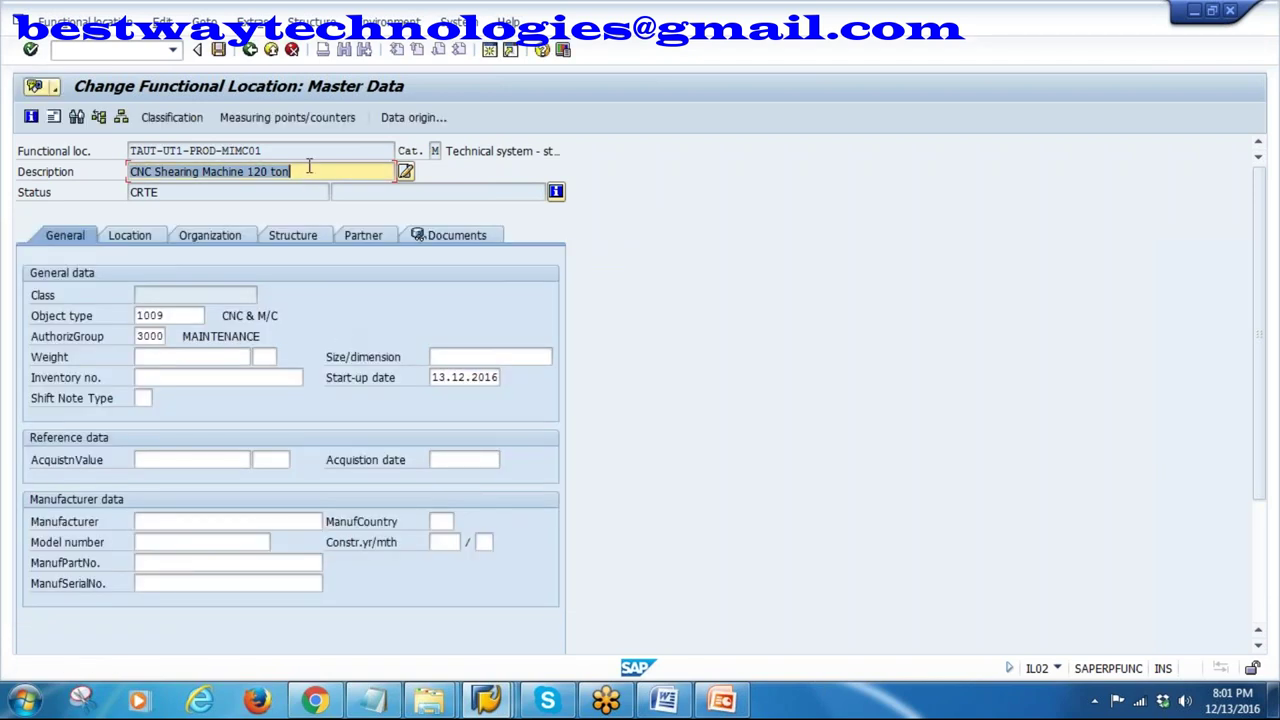
- Set the relabeled location's description to Horizontal Milling machine and save the functional location
drag(262, 150, 224, 152)
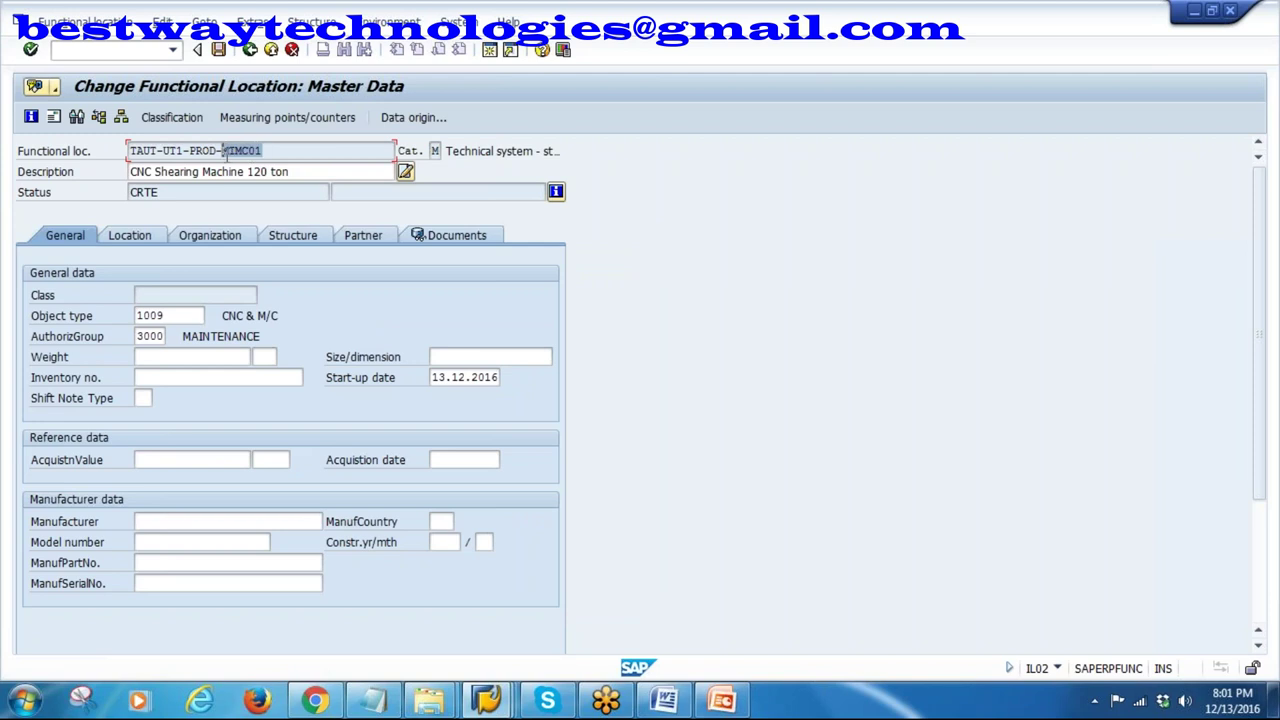
drag(298, 176, 127, 174)
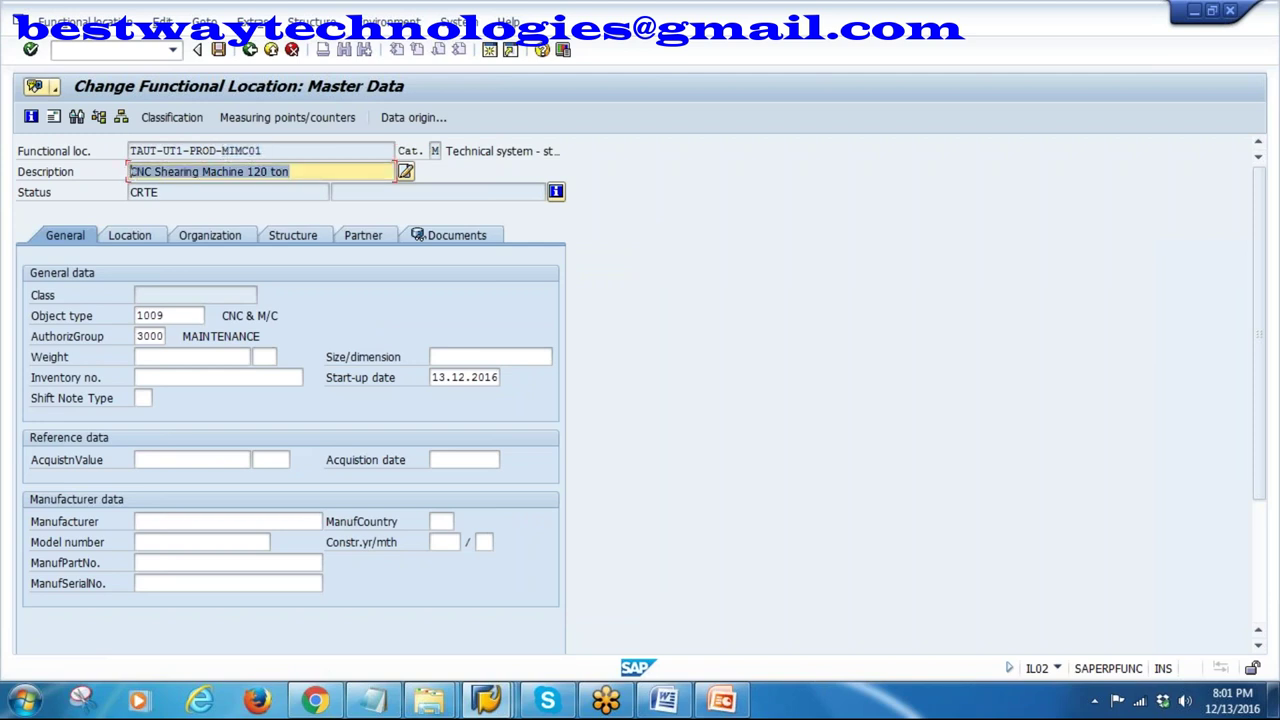
text(Ho)
key(Down)
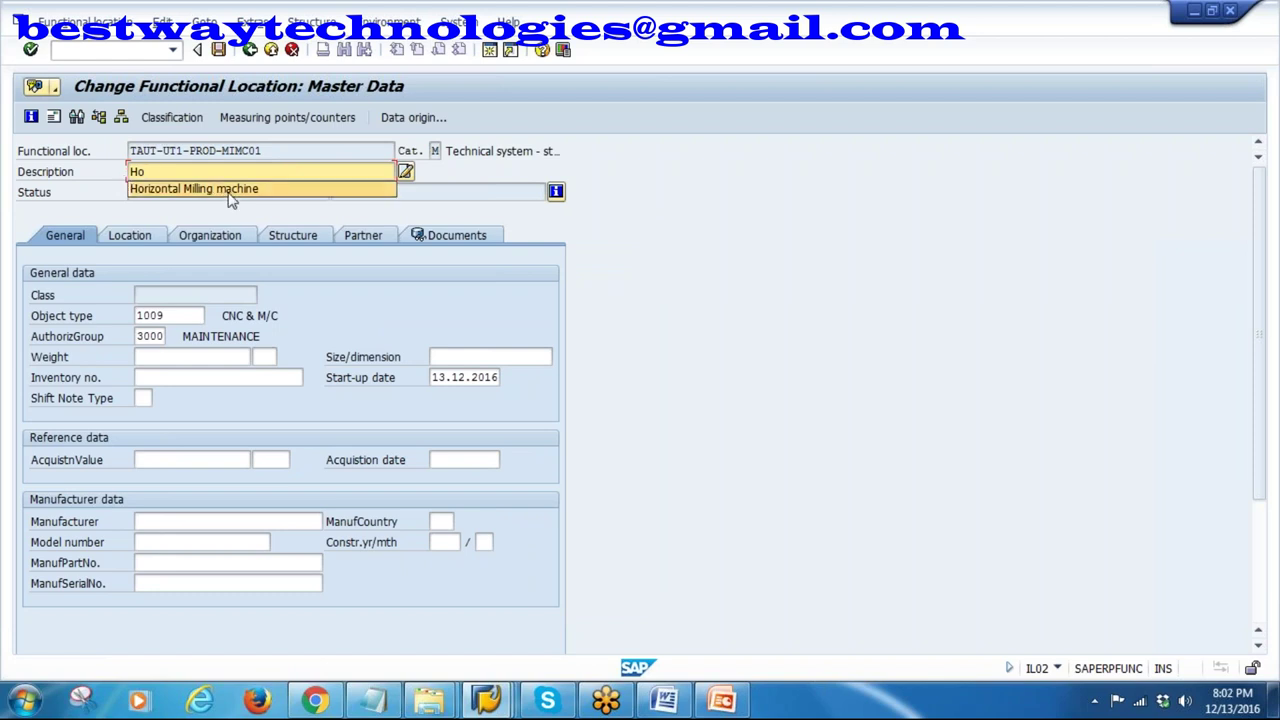
key(Return)
key(Return)
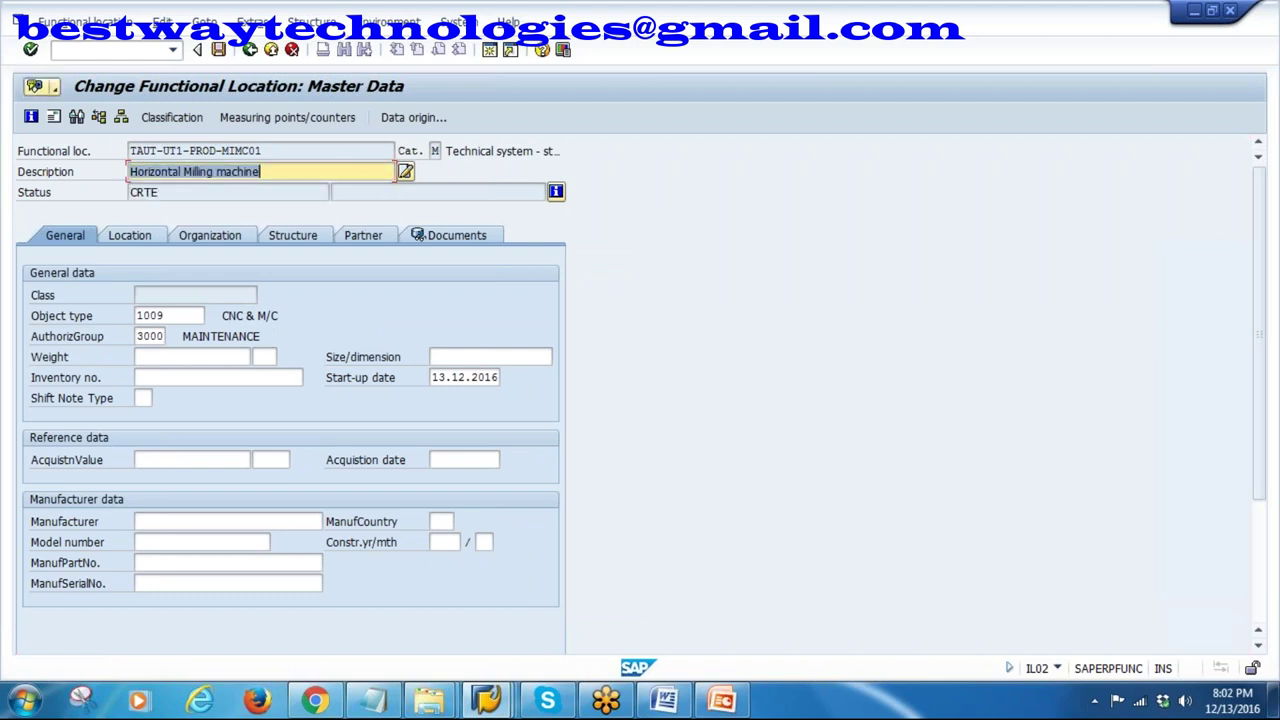
click(230, 152)
key(ctrl+s)
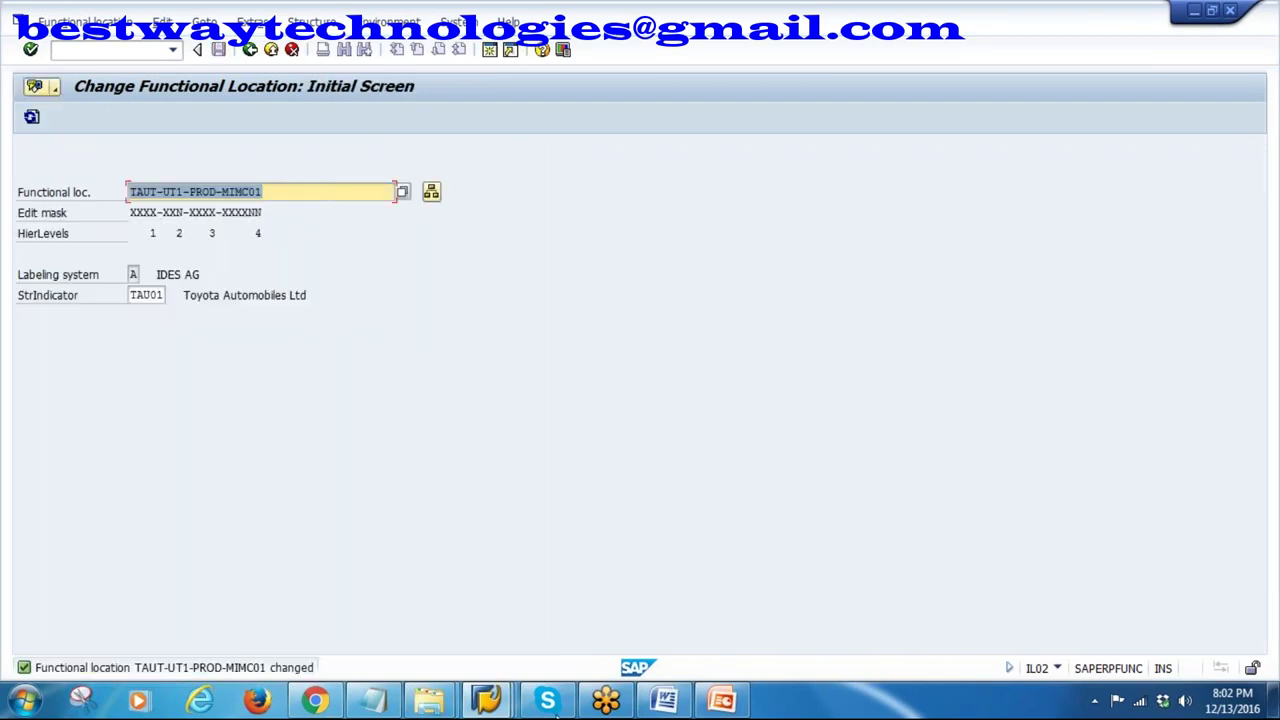
- Switch to the structure list session, rerun the list for TAUT, expand the whole hierarchy and check the milling machine's label and description
mouse_move(486, 700)
click(757, 583)
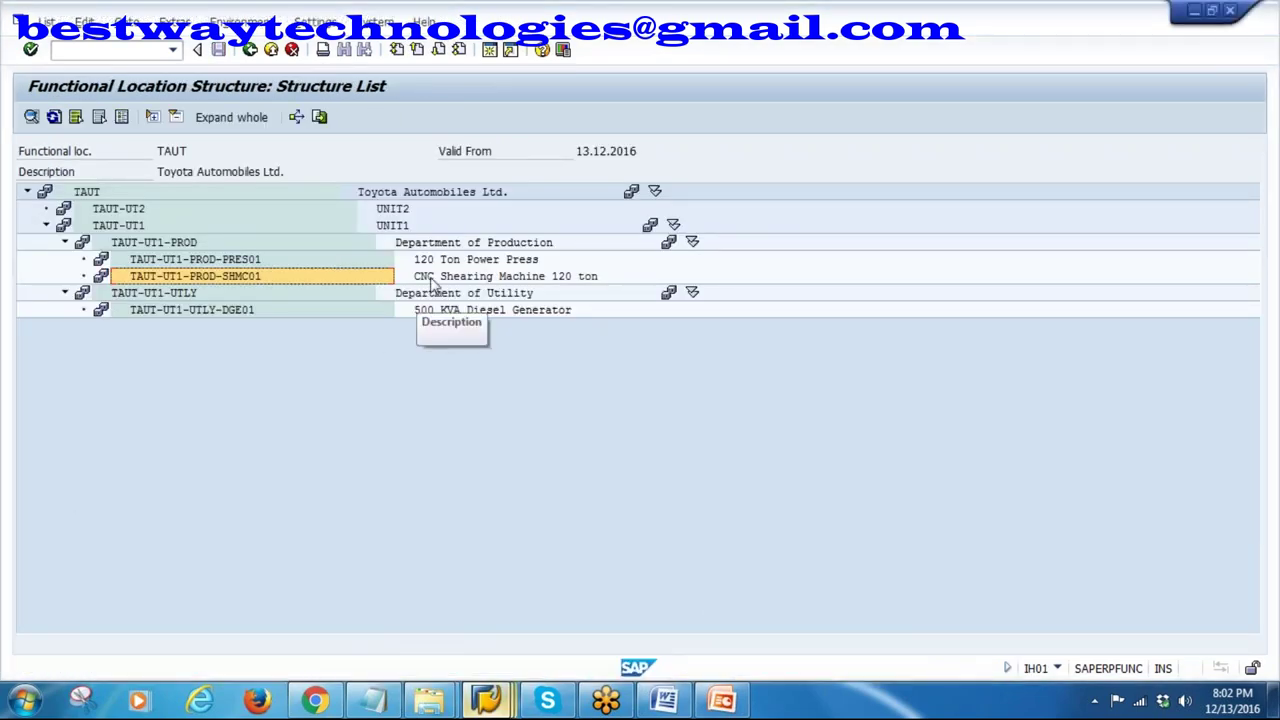
click(490, 277)
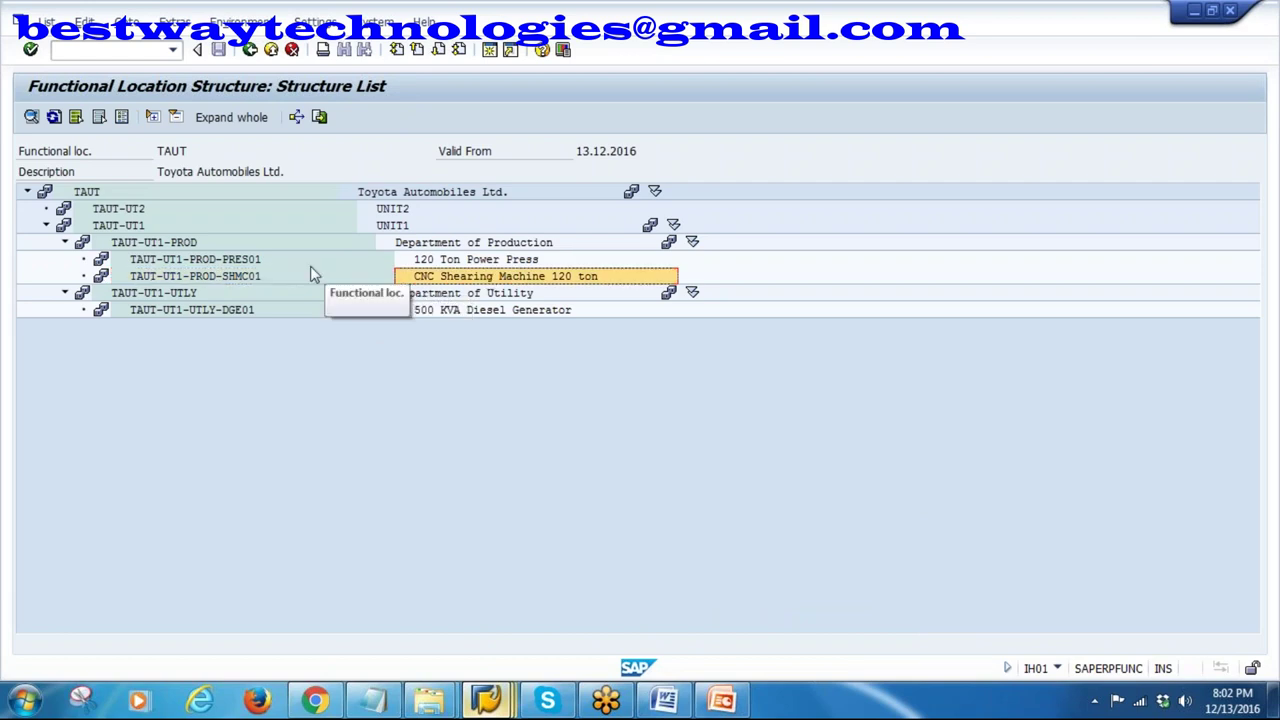
click(249, 49)
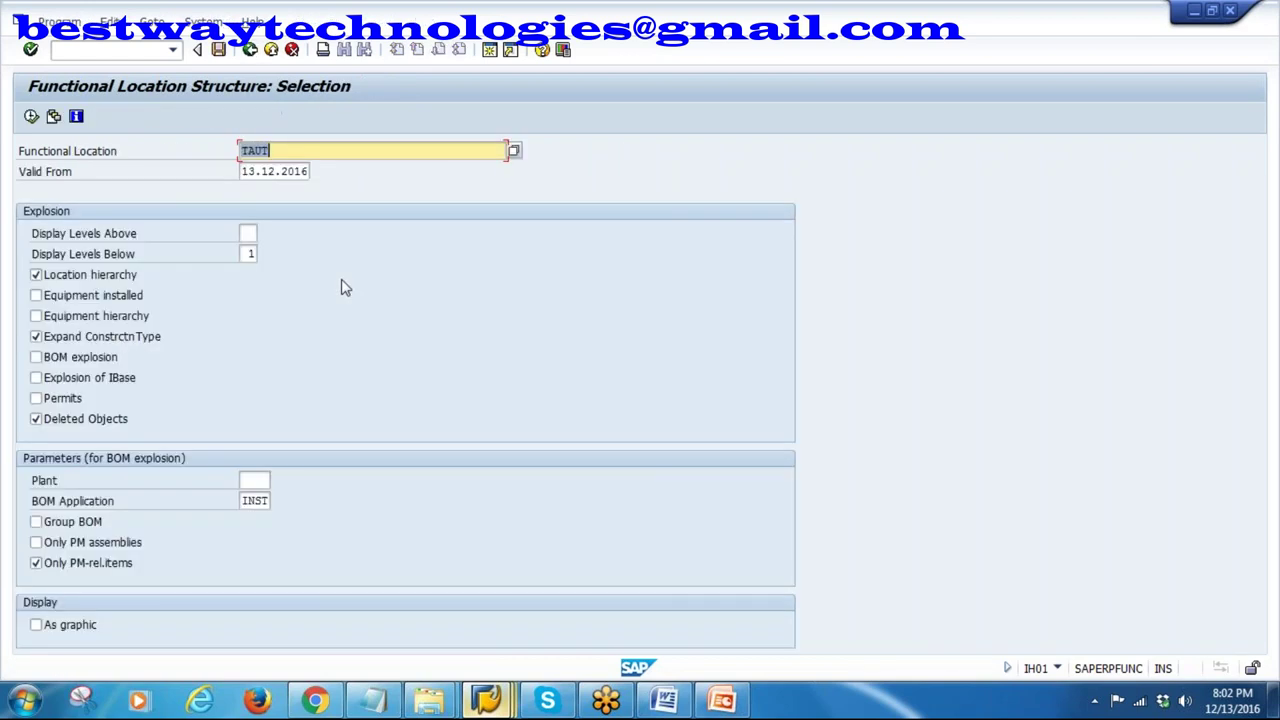
click(31, 116)
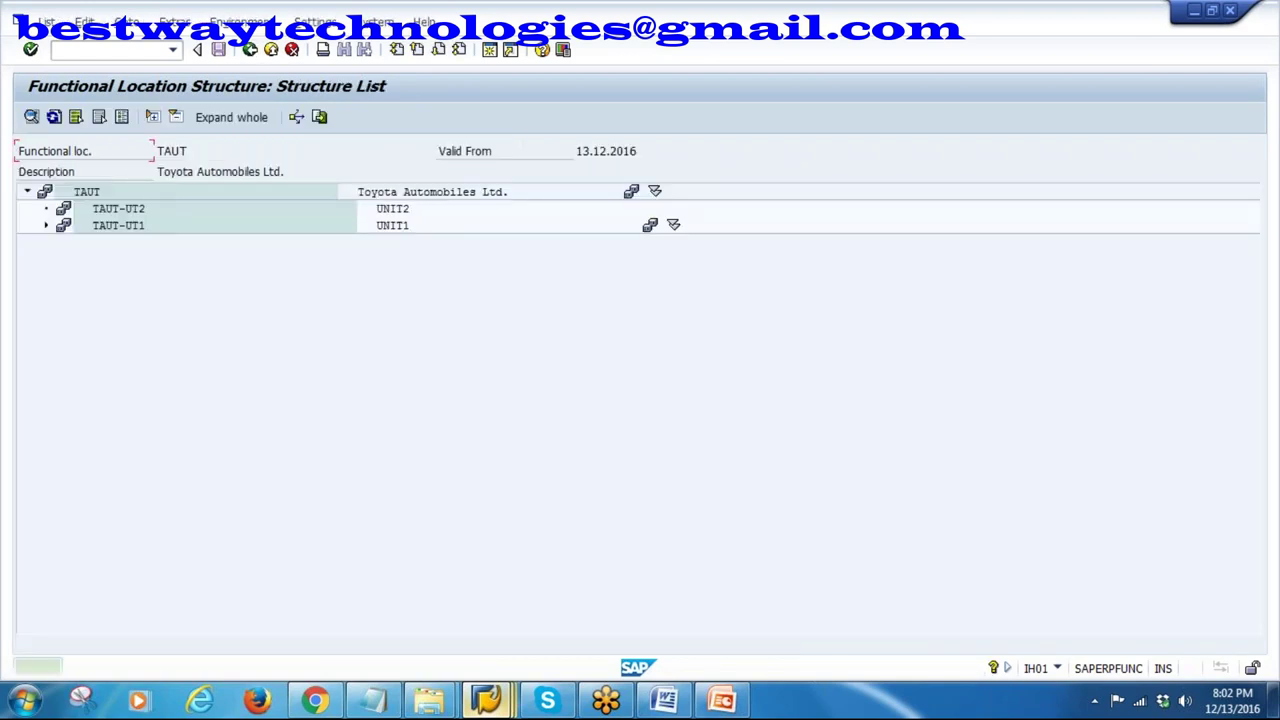
click(238, 117)
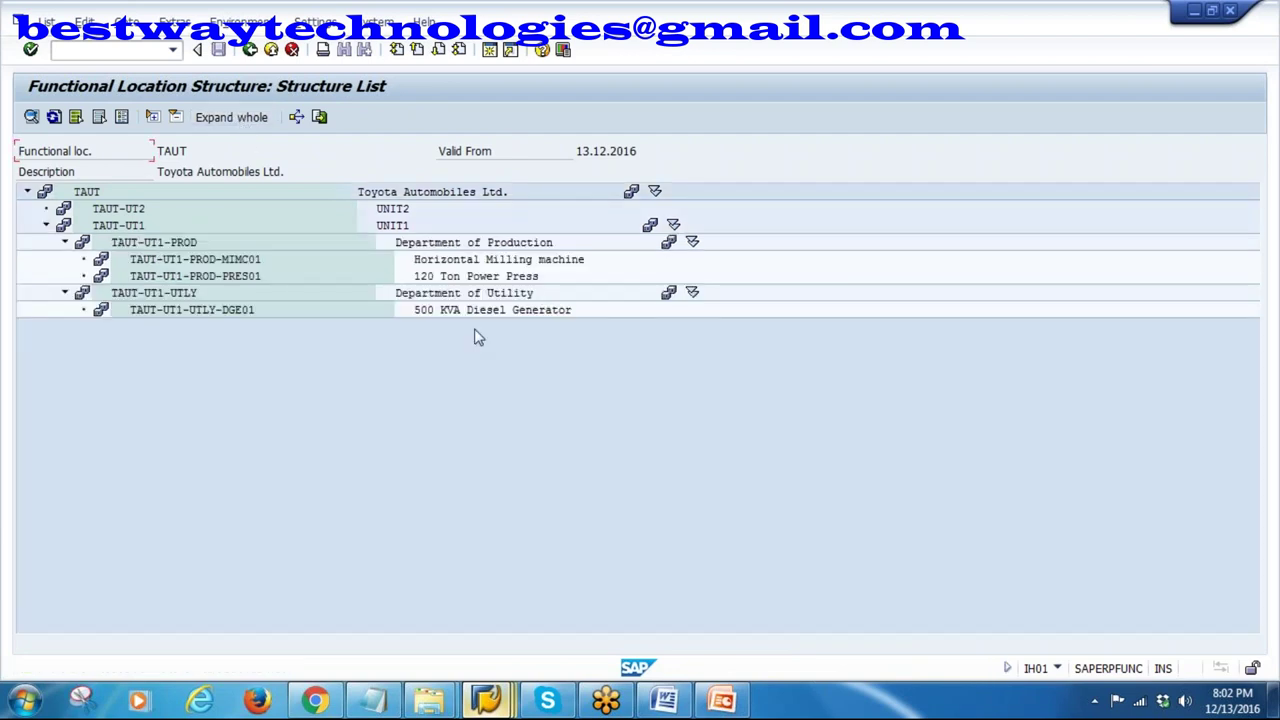
click(212, 262)
click(460, 262)
click(313, 262)
click(472, 262)
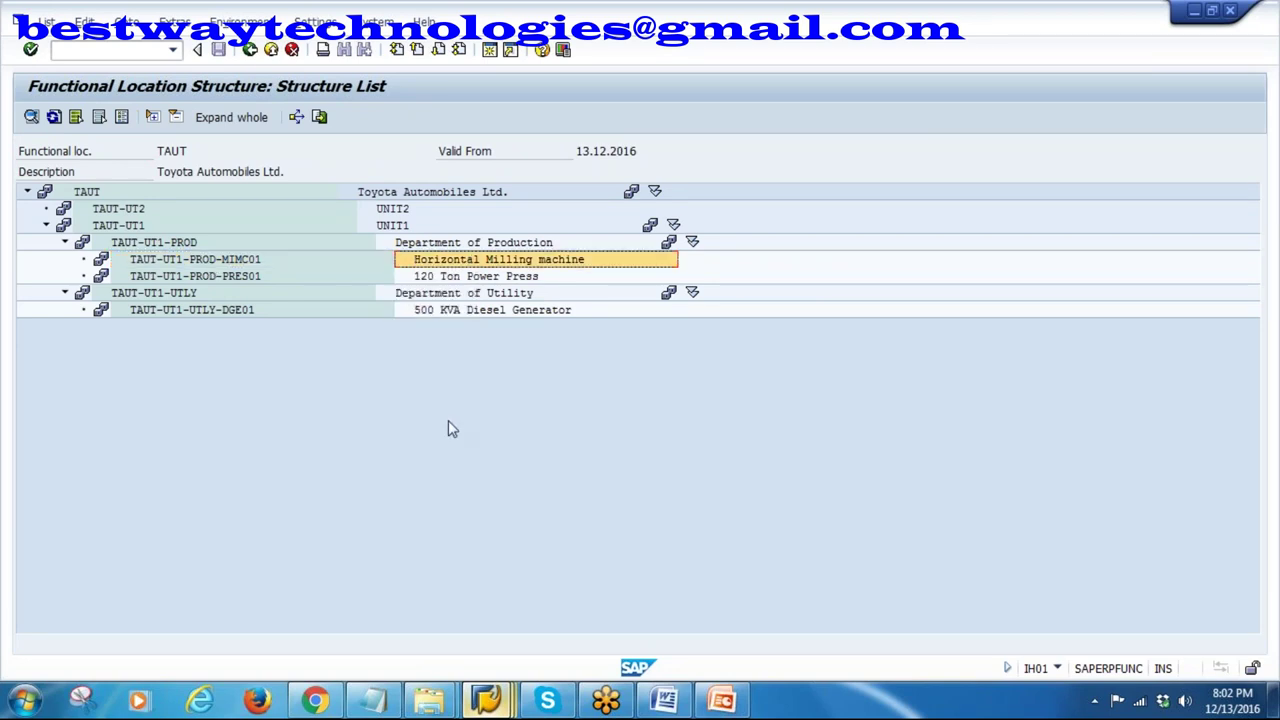
- Return to the IMG in the SPRO session and open Activate Alternative Labeling for functional locations to view its settings
mouse_move(487, 700)
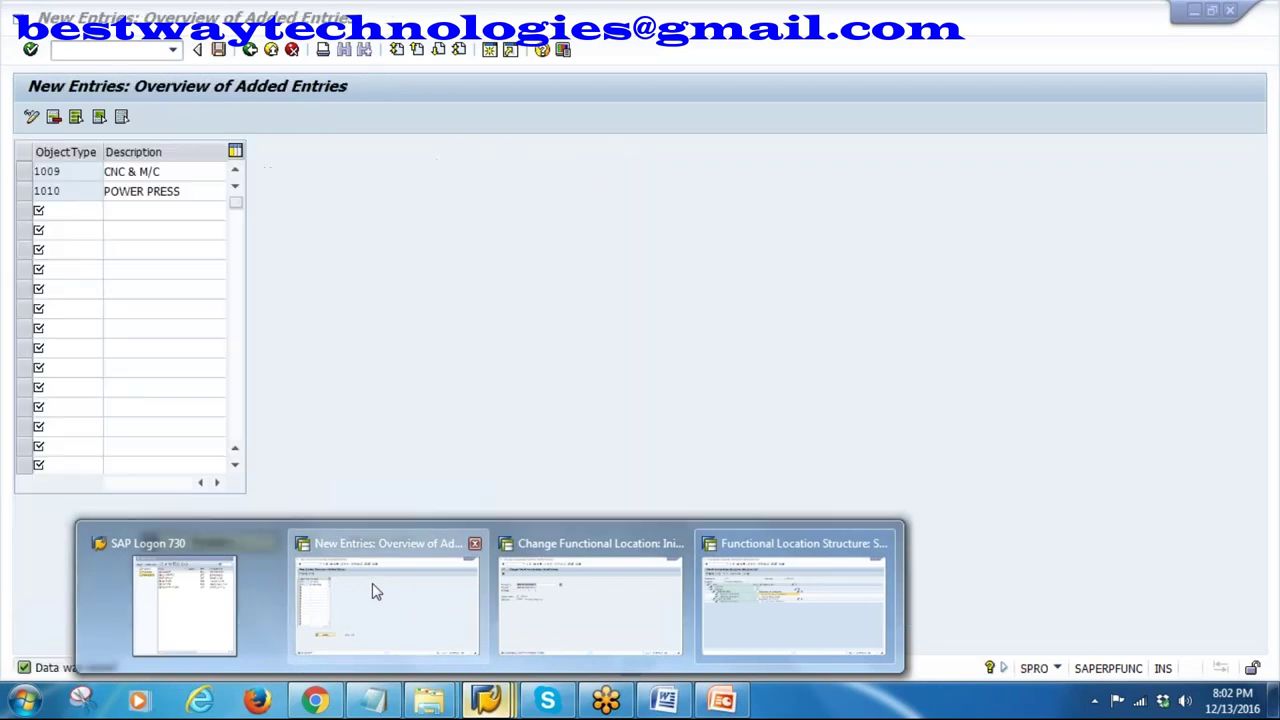
click(375, 592)
click(251, 49)
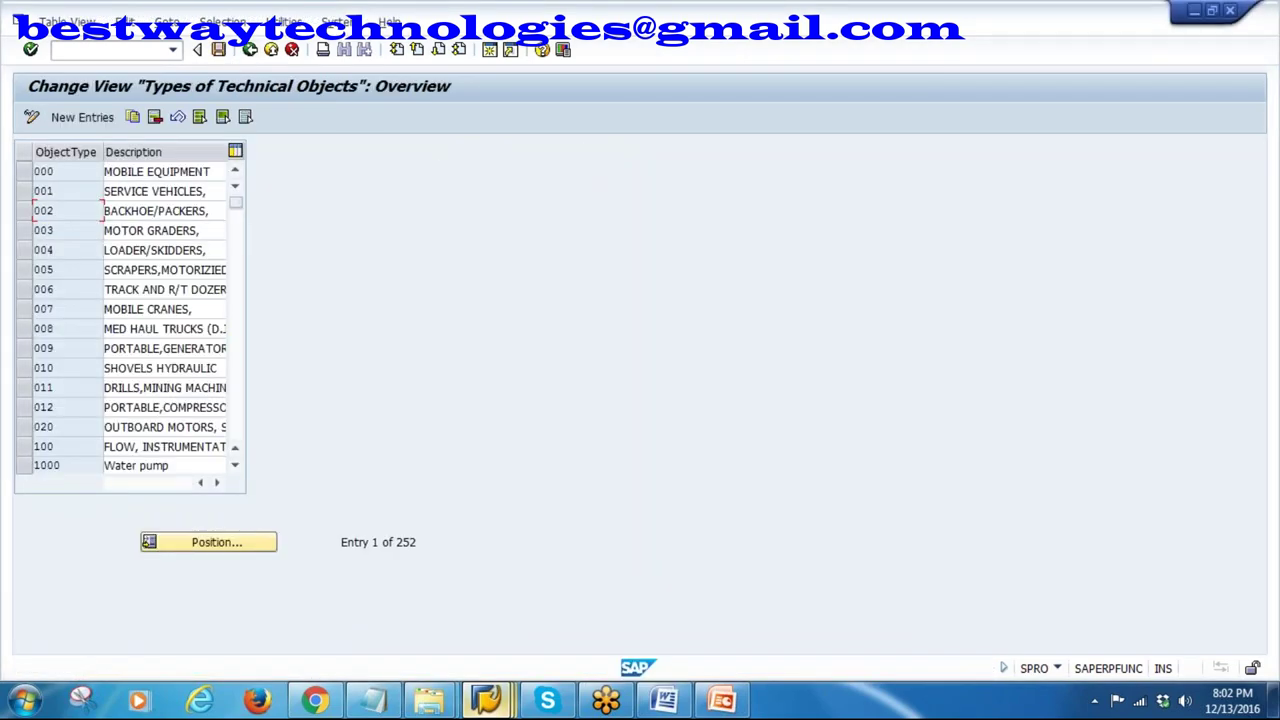
click(251, 49)
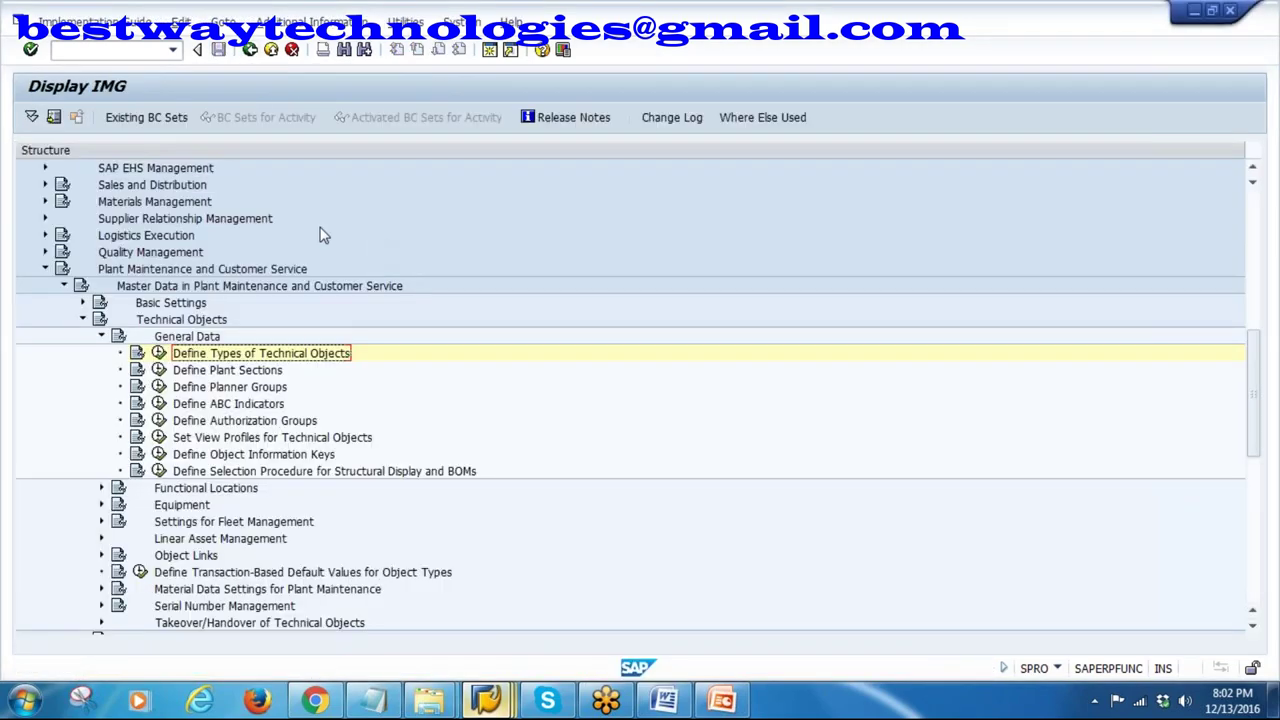
click(102, 337)
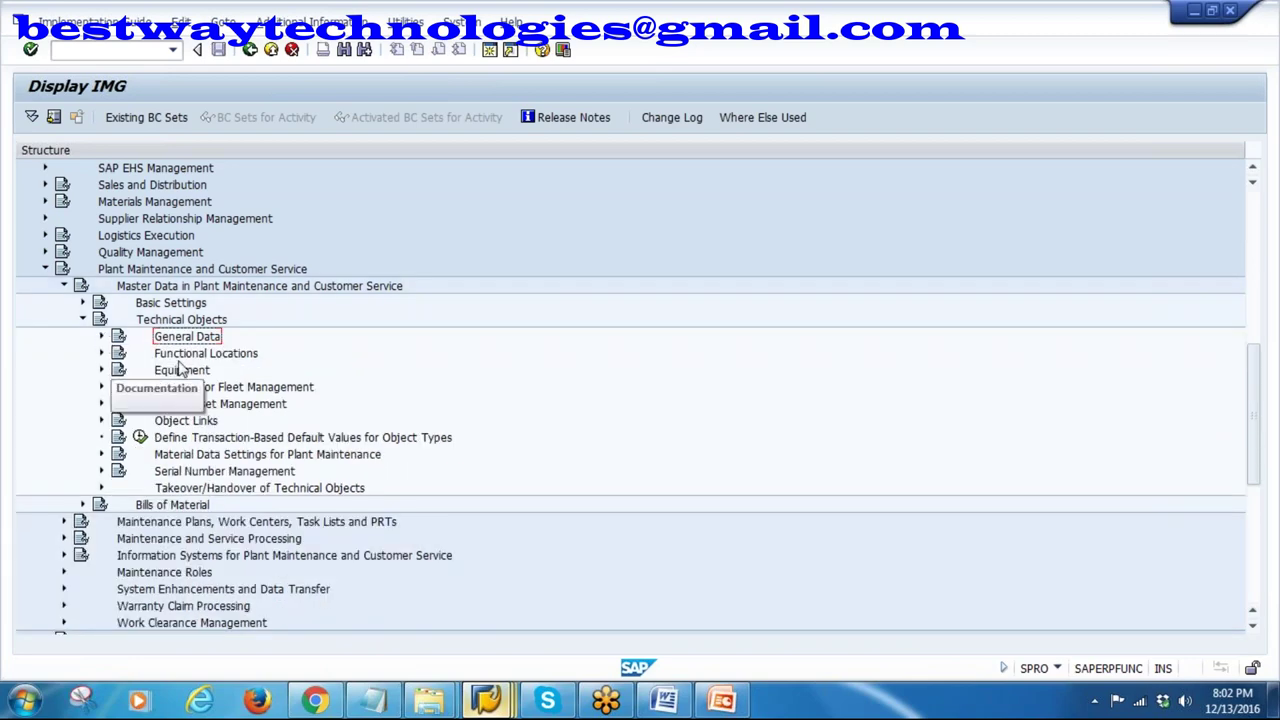
click(102, 353)
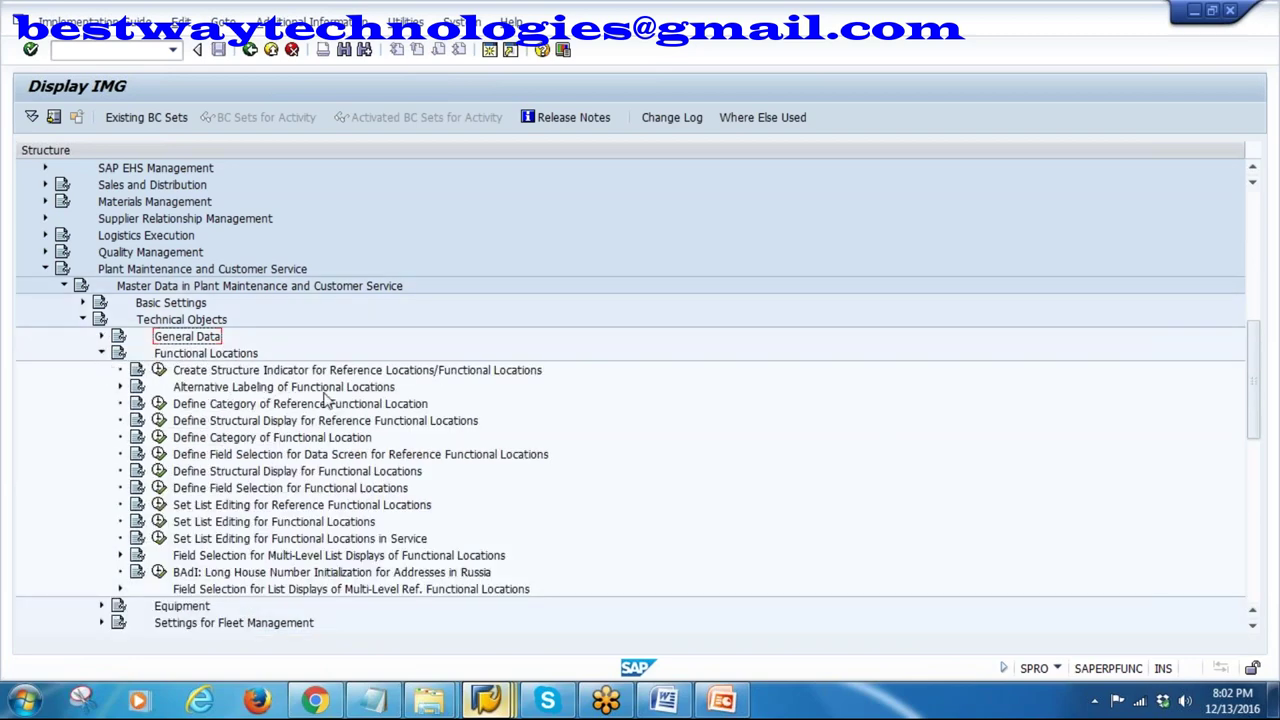
click(120, 387)
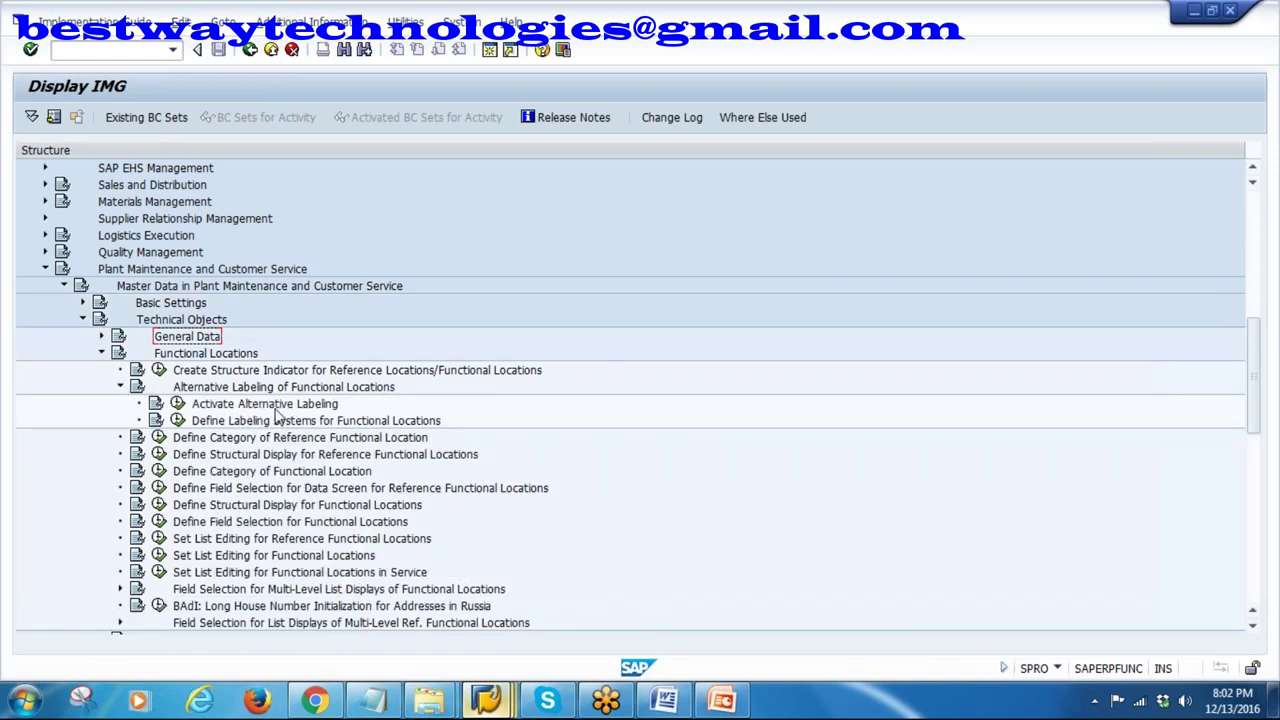
click(177, 404)
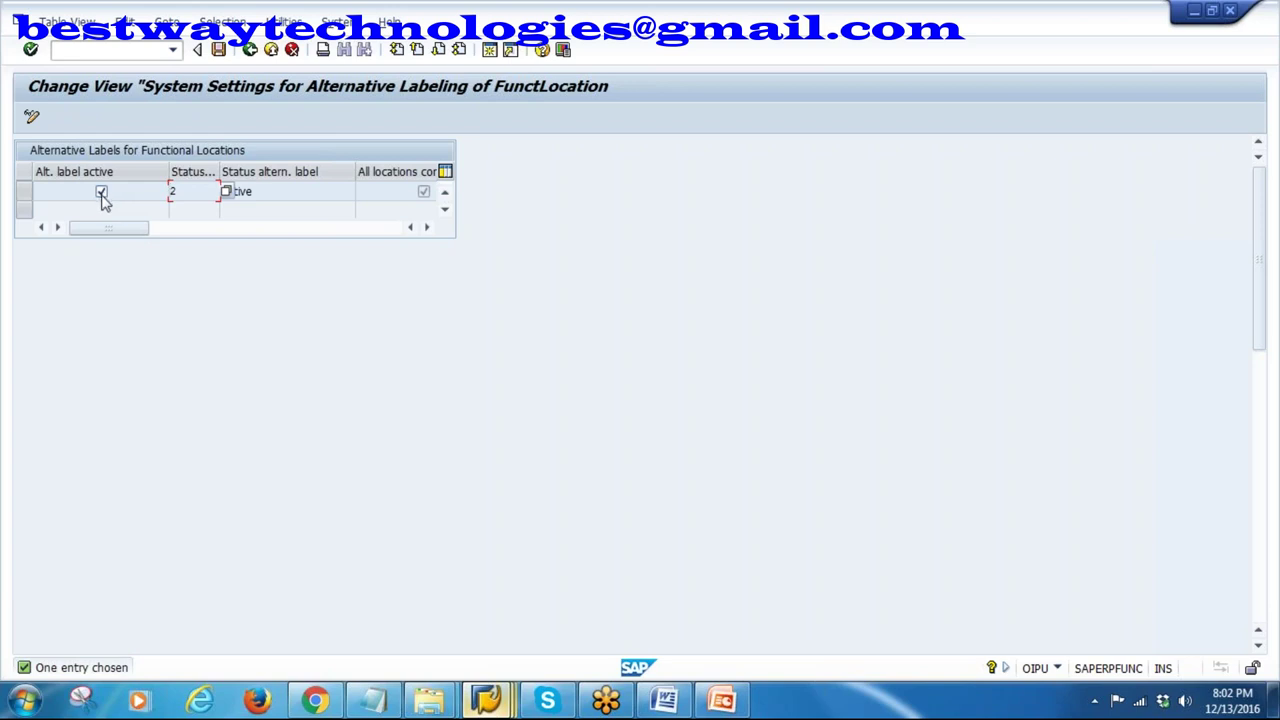
- Return to the change functional location session and switch it to displaying functional locations
mouse_move(486, 703)
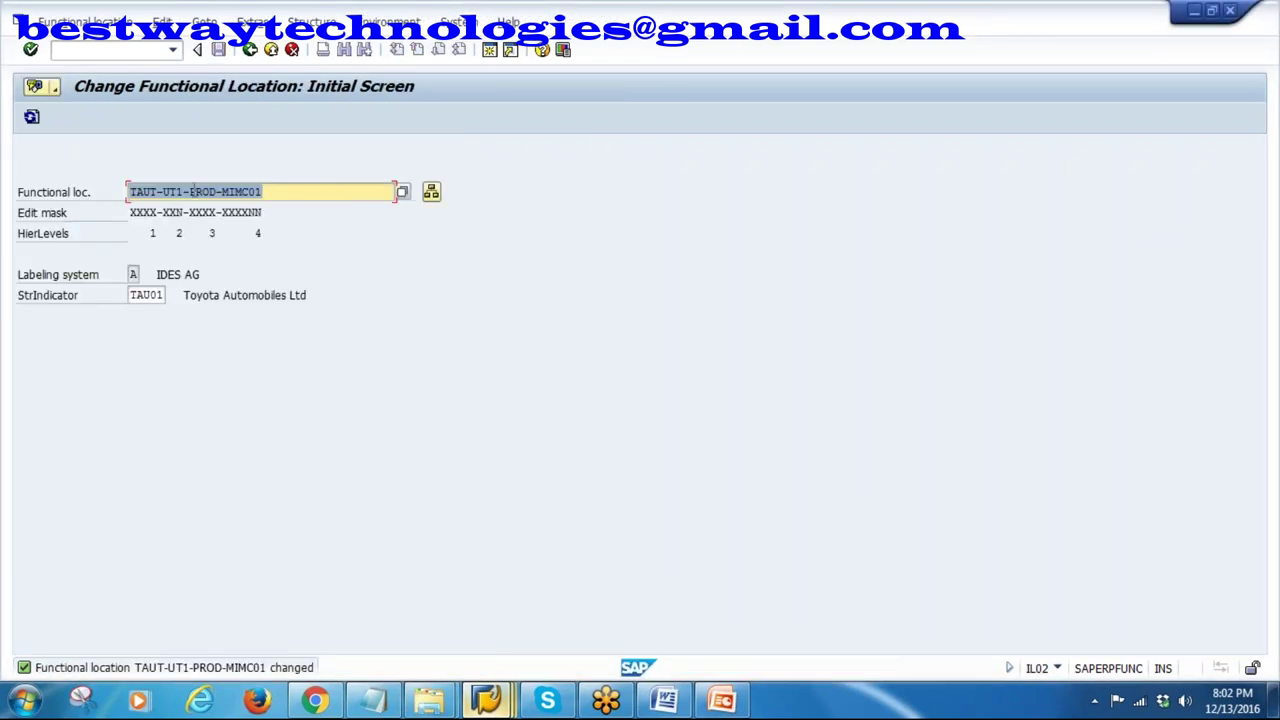
click(85, 22)
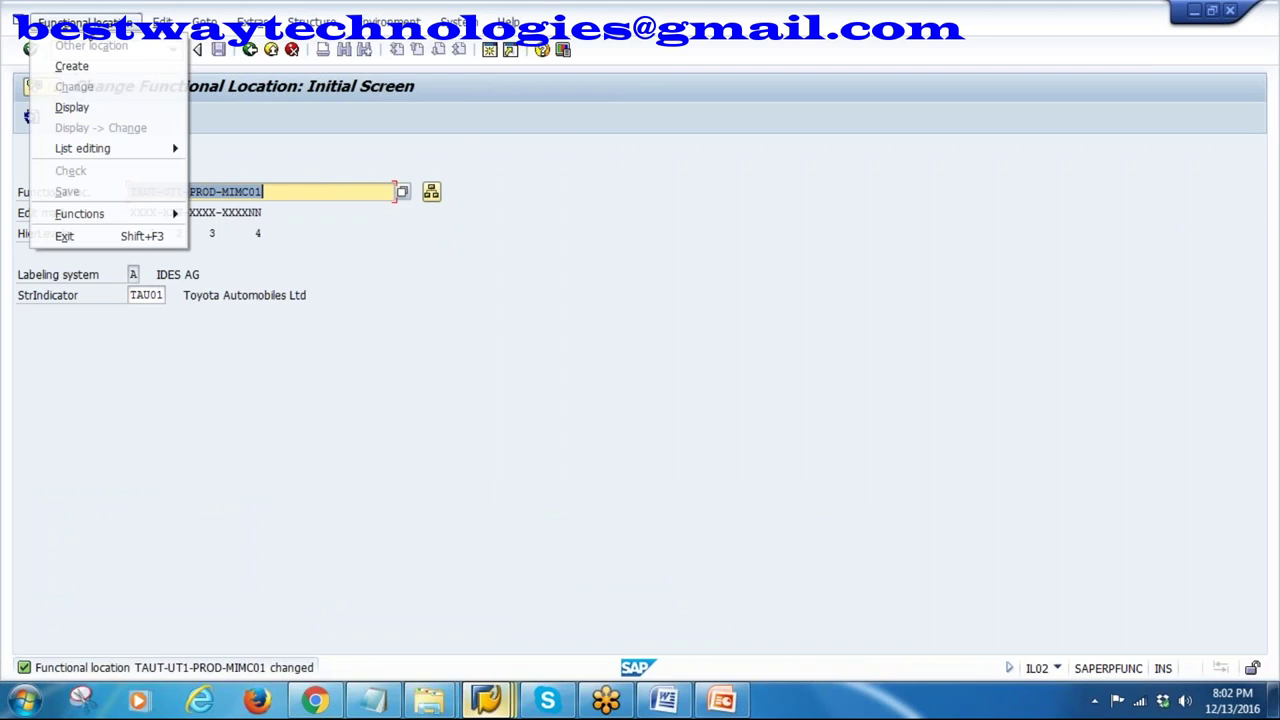
click(72, 107)
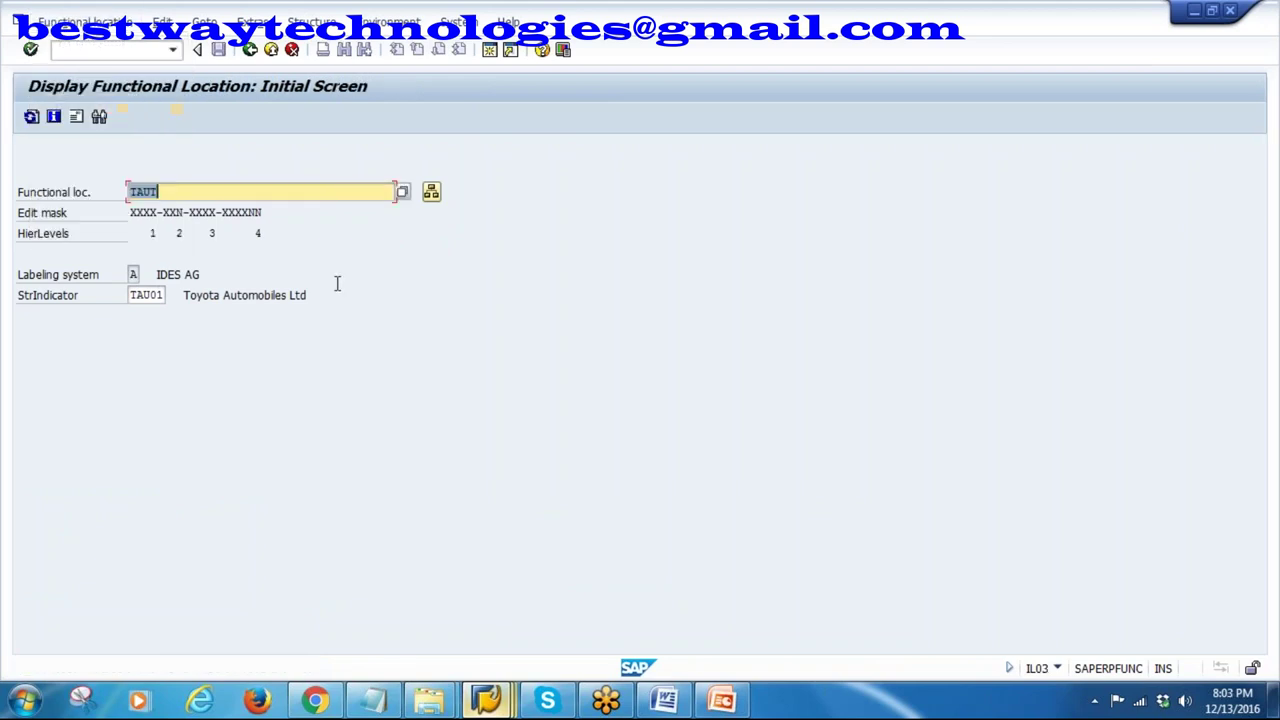
- Enter functional location TAUT-UT1-PROD-MIMC01 and open its master data for display
click(176, 193)
text(-)
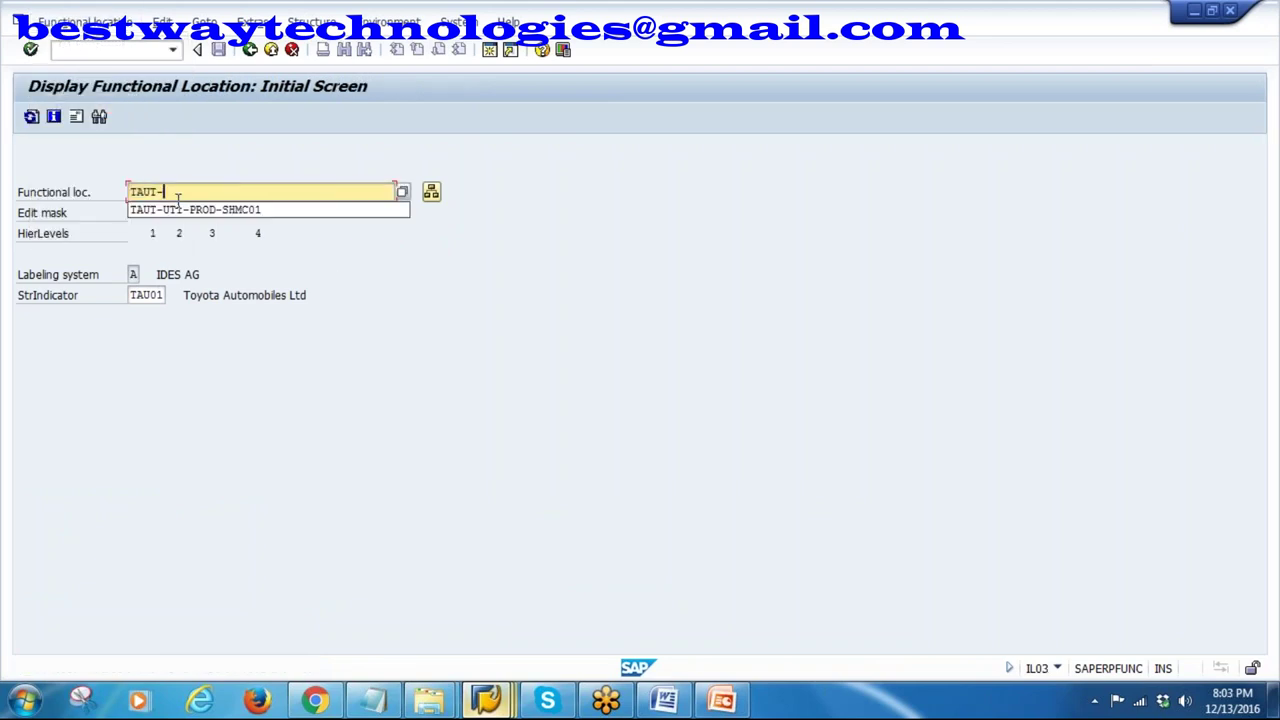
click(246, 210)
key(BackSpace)
key(BackSpace)
key(BackSpace)
key(BackSpace)
key(BackSpace)
key(BackSpace)
text(SUB)
key(BackSpace)
key(BackSpace)
key(BackSpace)
text(MI)
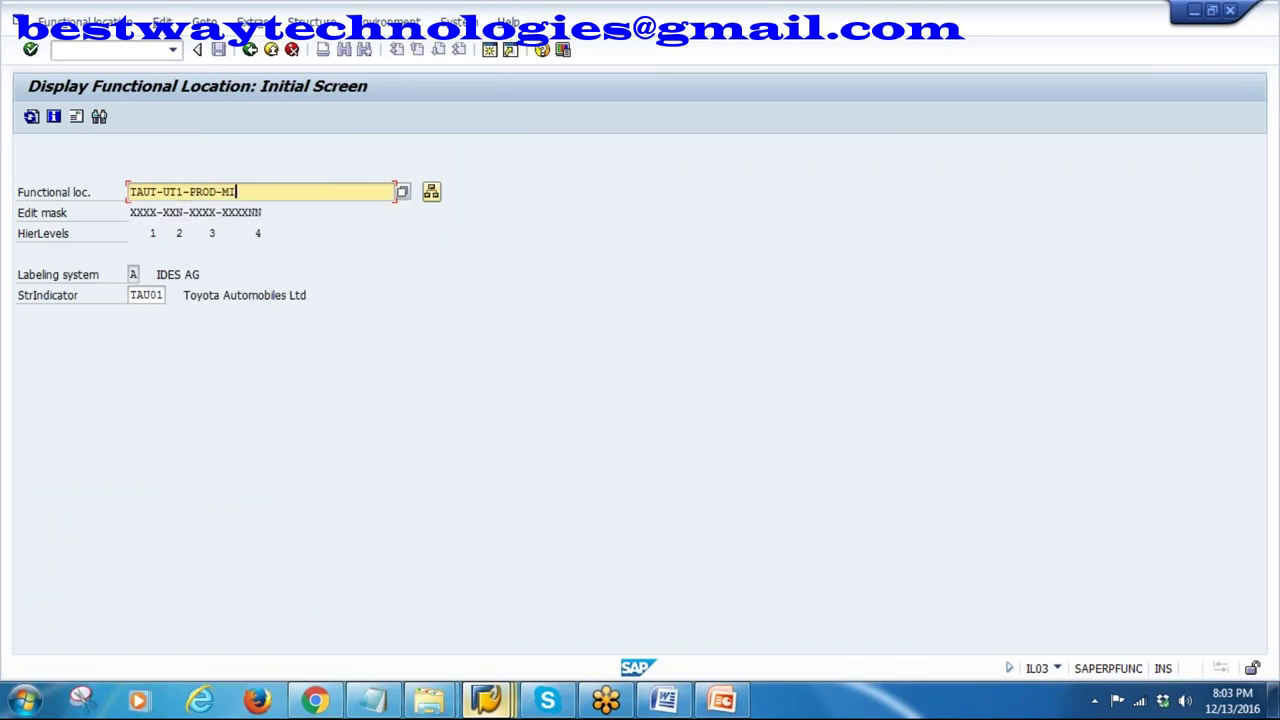
text(MC01)
key(Return)
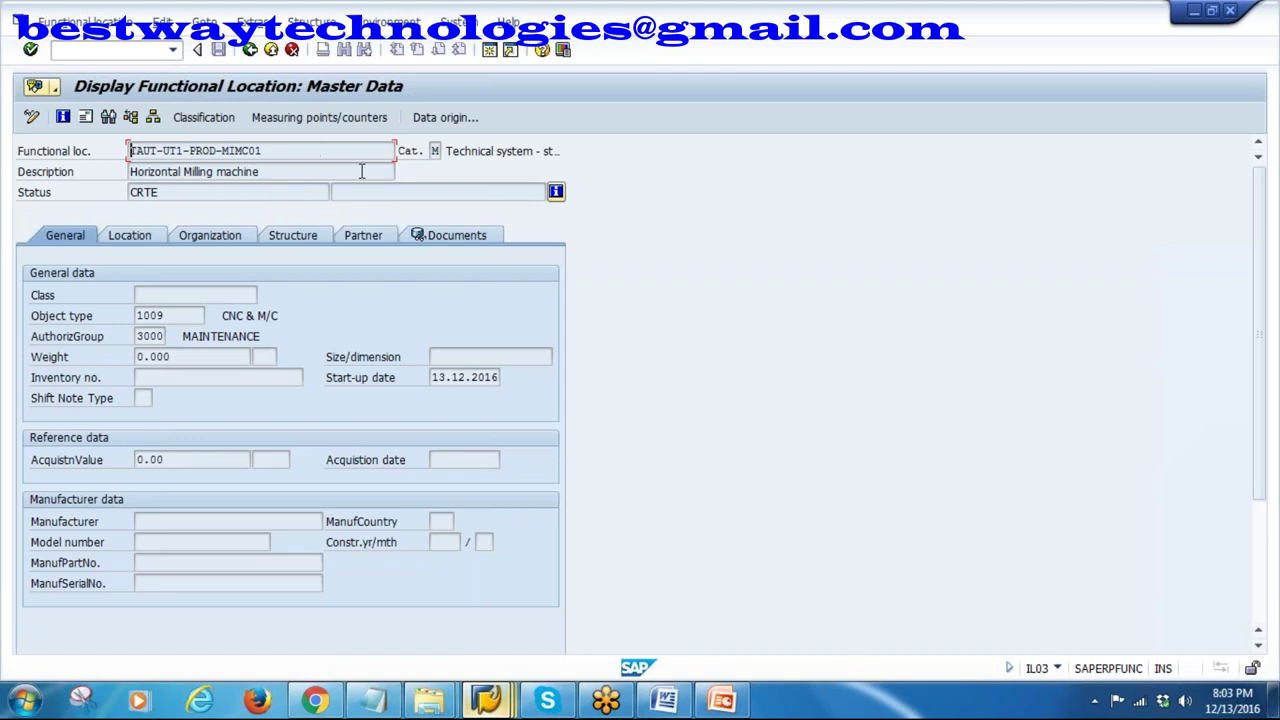
- Open the alternative labels overview for this functional location, view the details of the TAUT-UT1-PROD-MIMC01 label and close the overview
click(254, 24)
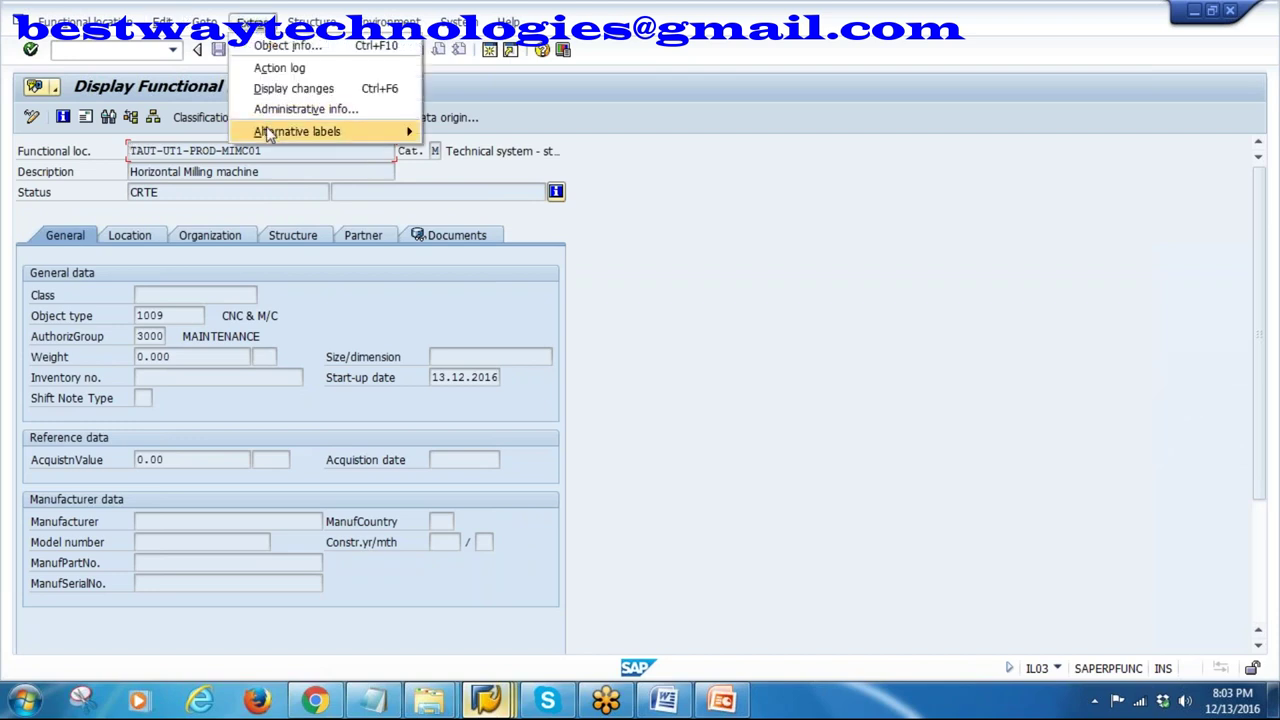
mouse_move(330, 131)
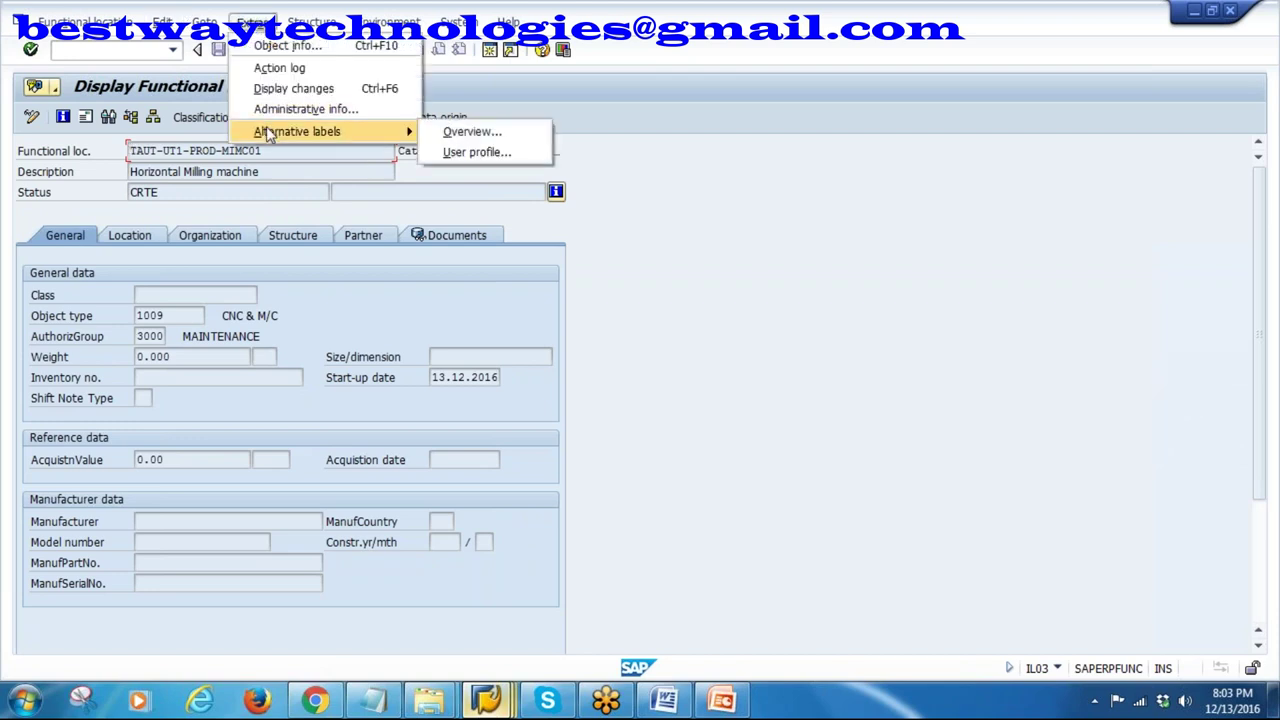
click(512, 135)
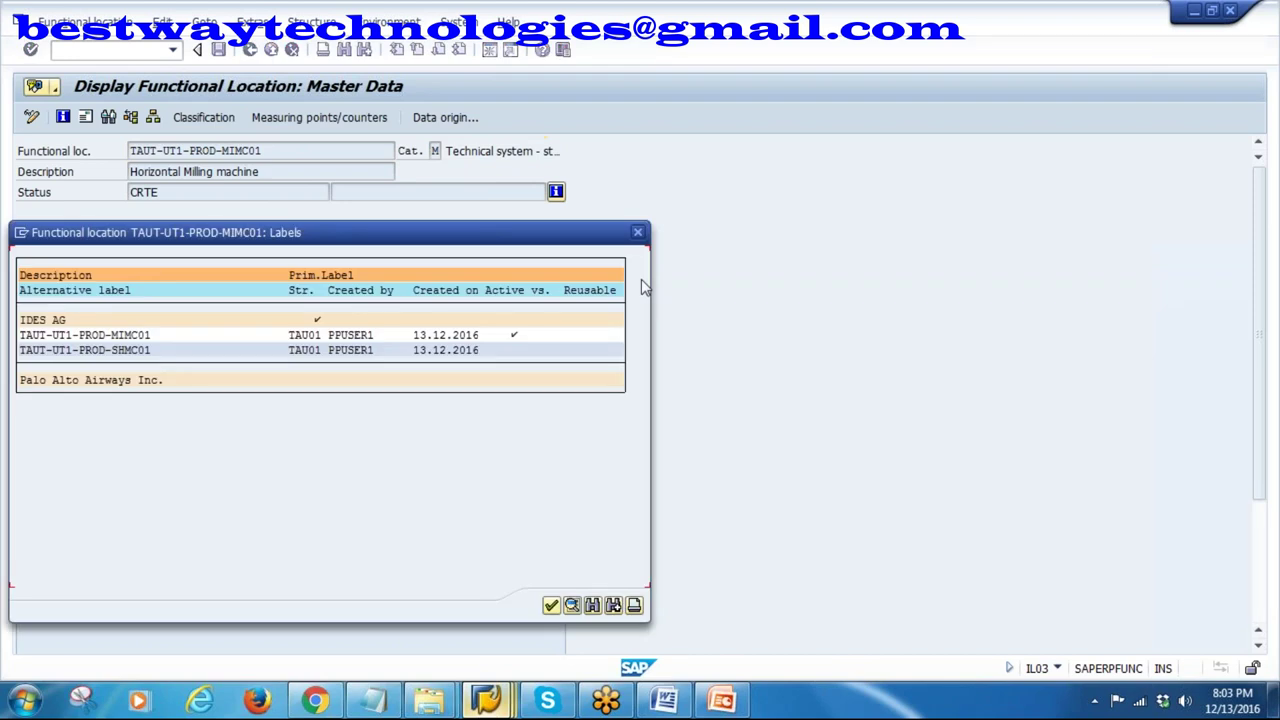
click(127, 356)
click(572, 606)
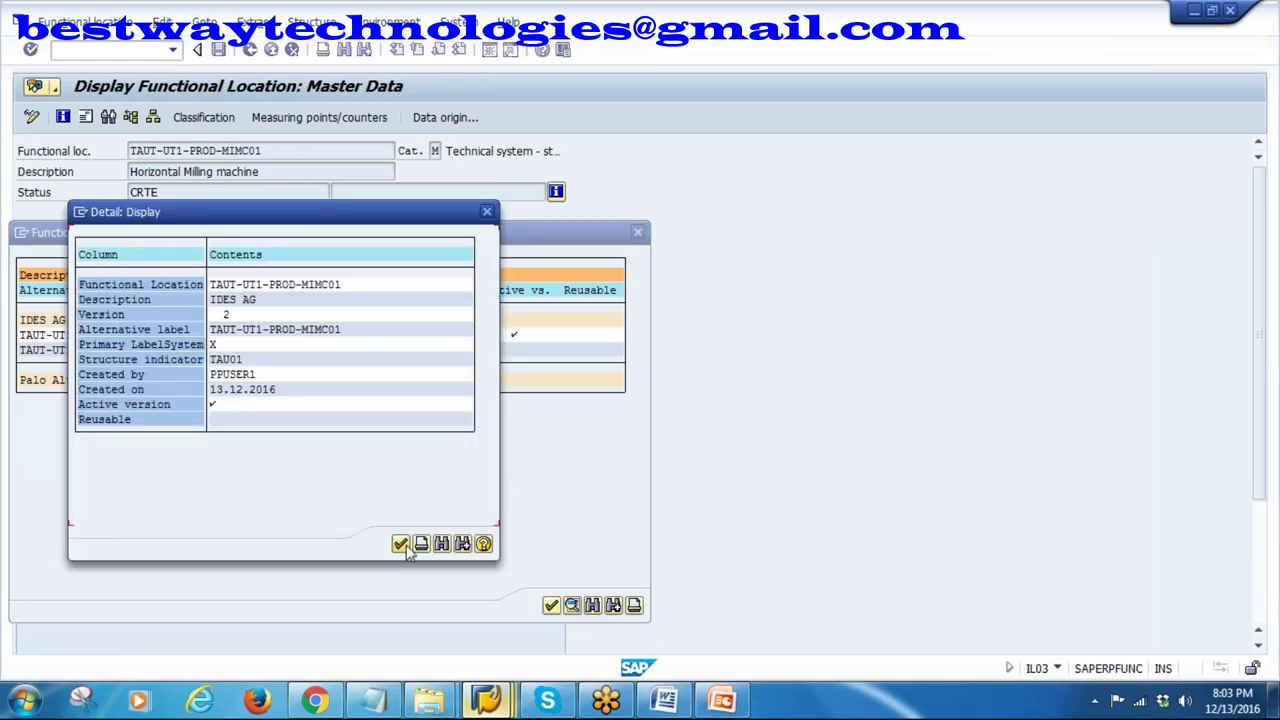
click(403, 545)
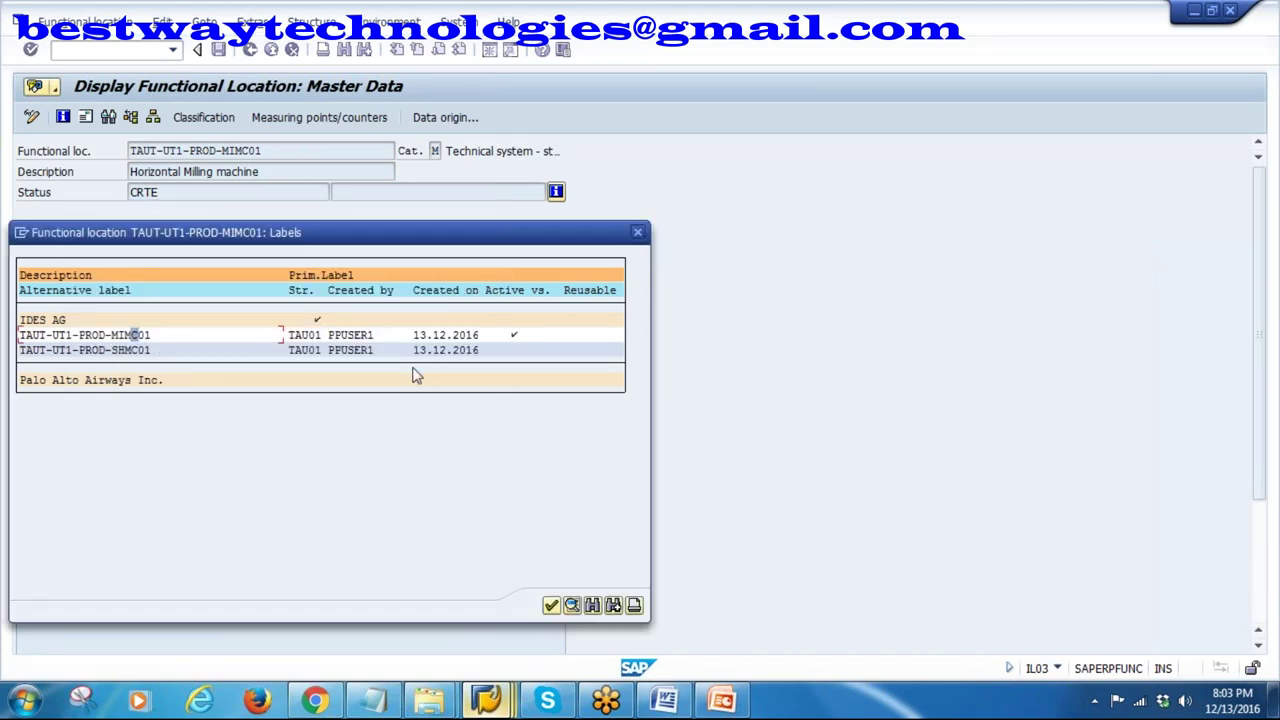
click(551, 607)
- Display the functional location's change documents, compare the old and new description values, and return to the master data
click(204, 22)
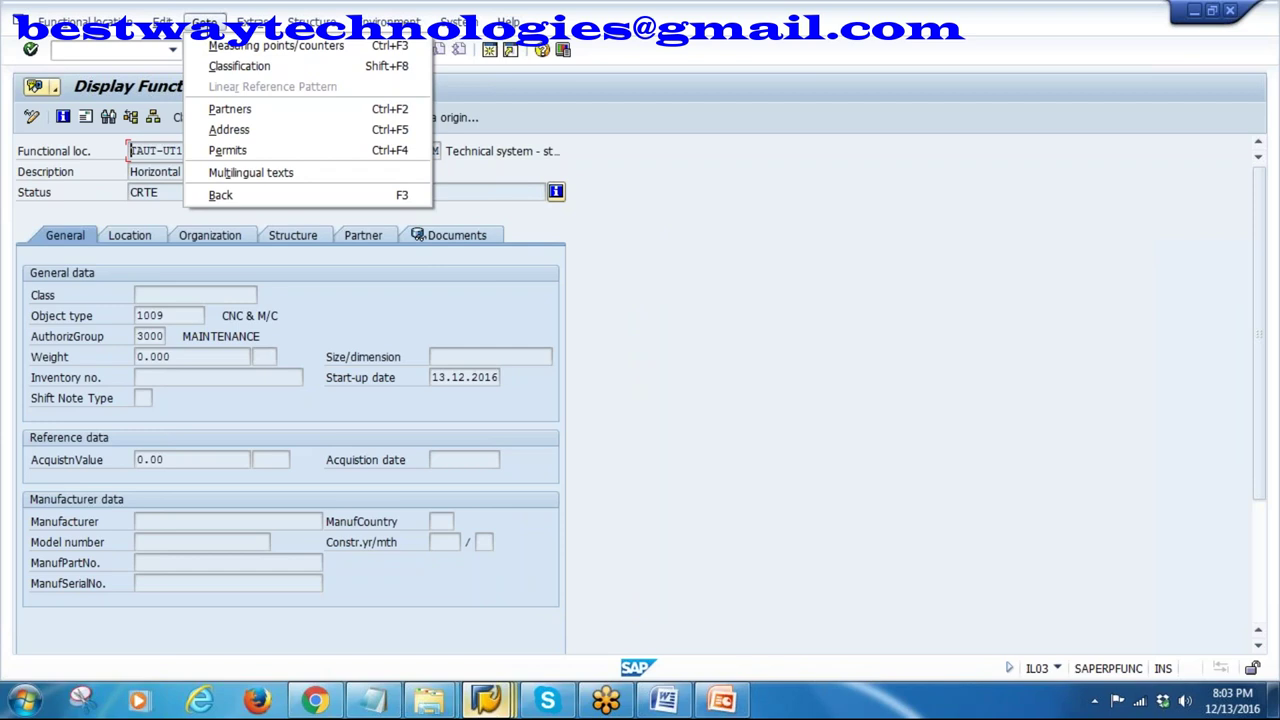
click(254, 22)
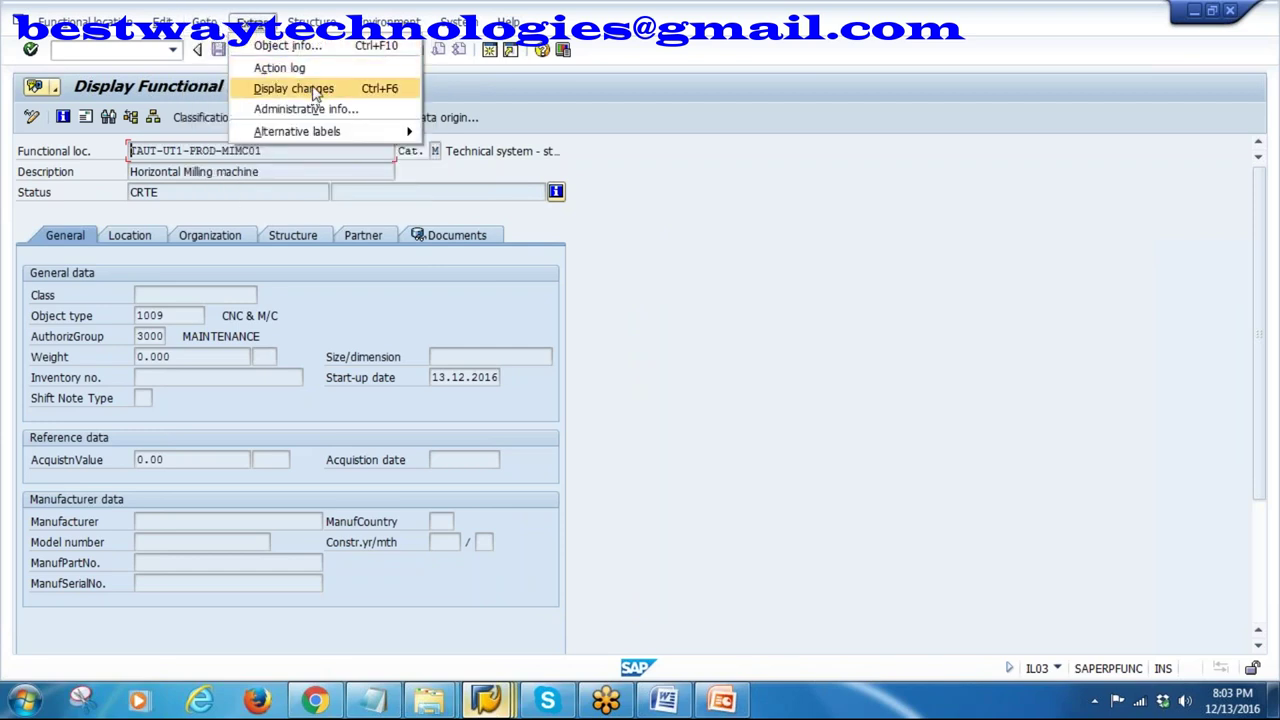
click(300, 89)
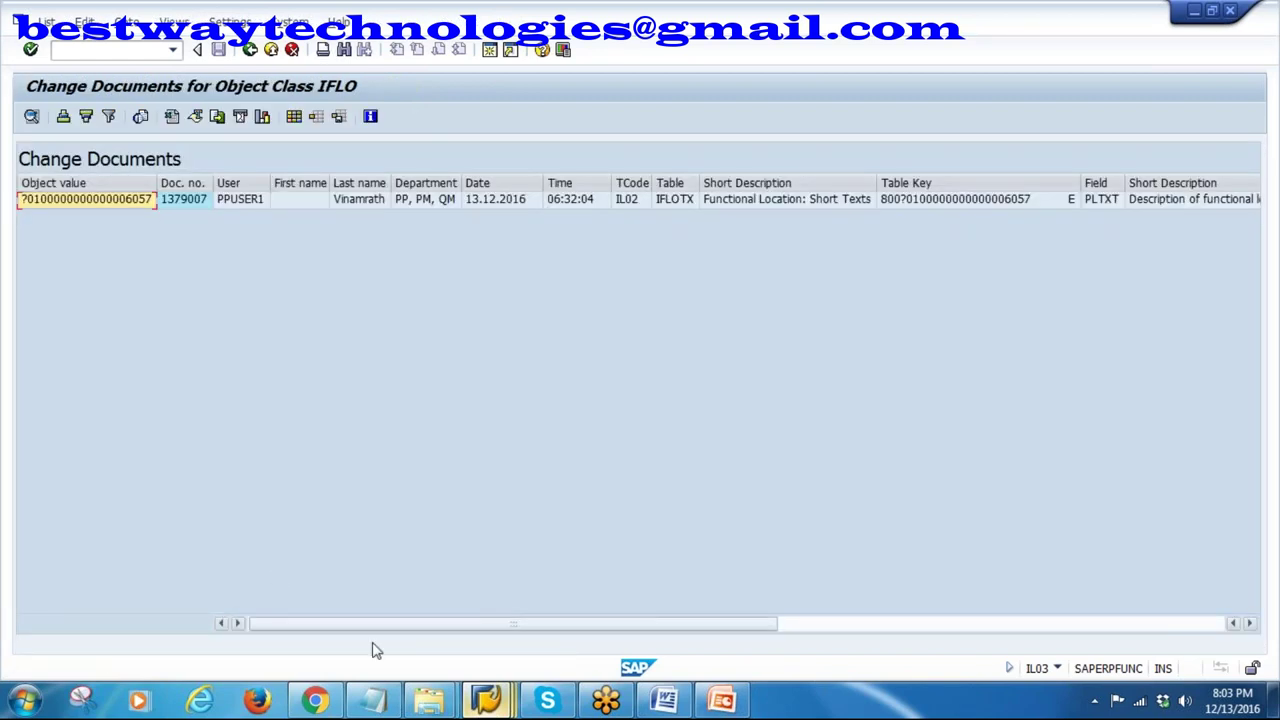
drag(463, 627, 1037, 636)
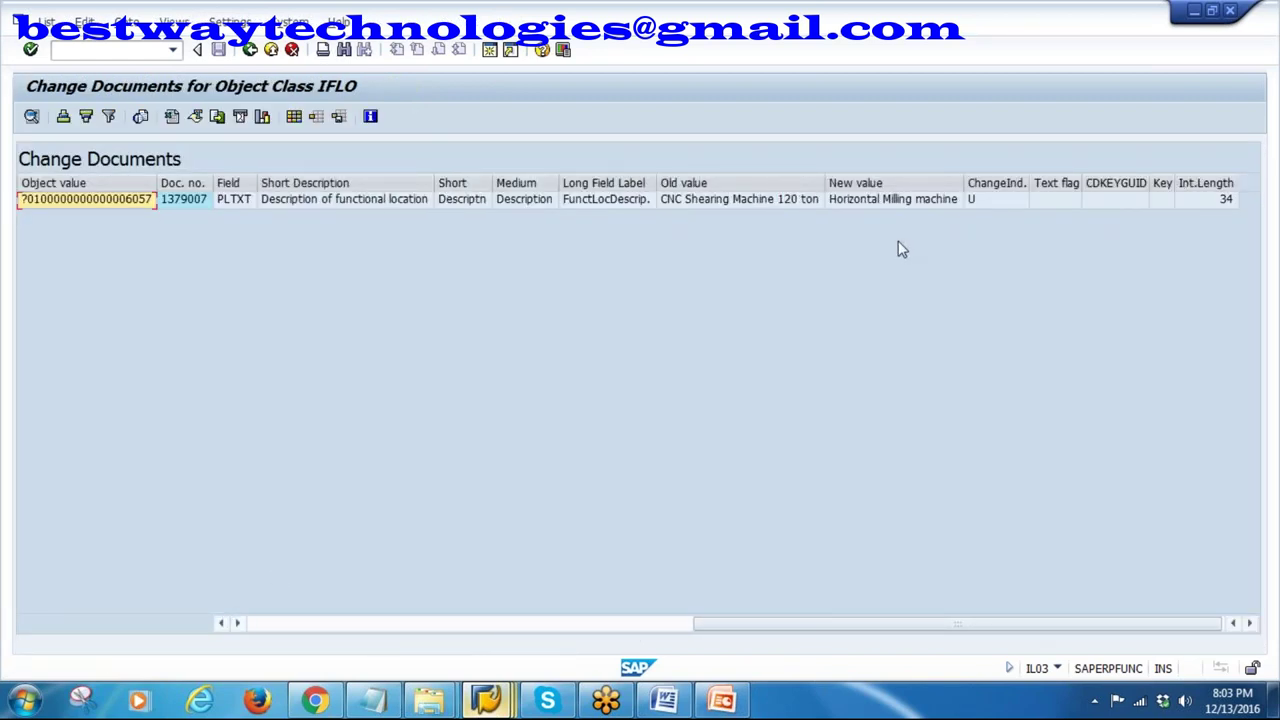
click(714, 200)
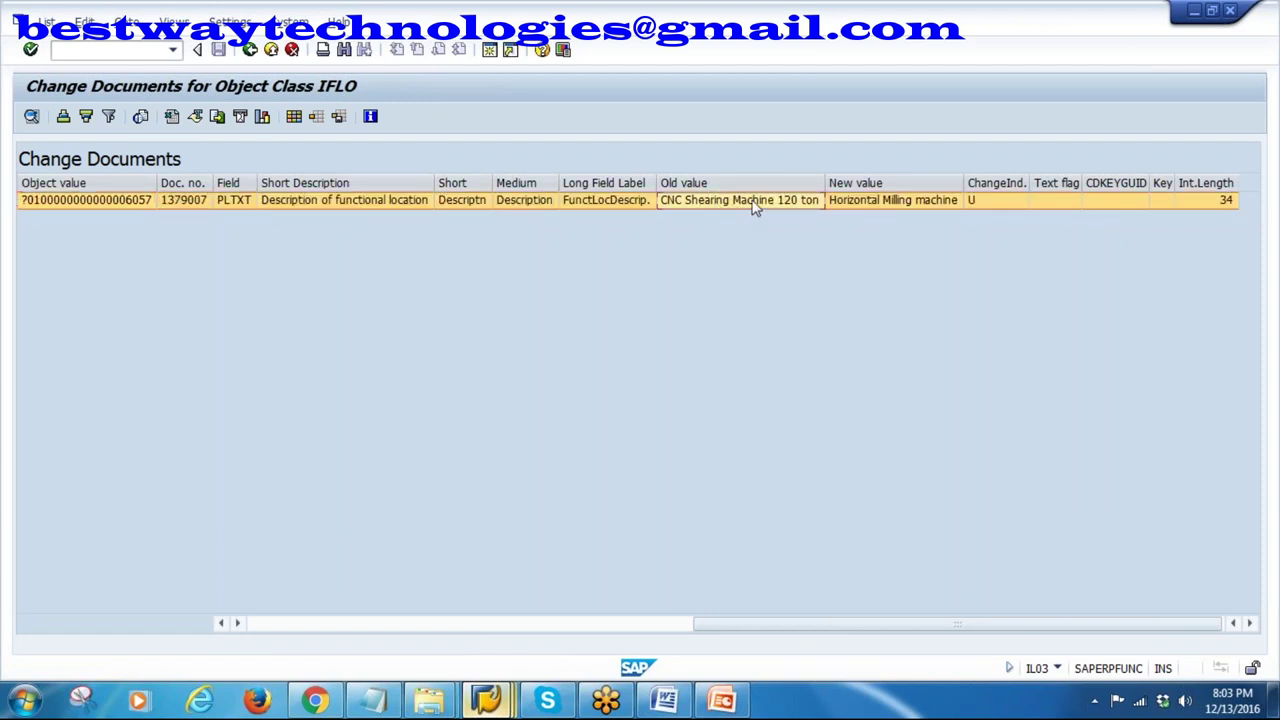
click(889, 201)
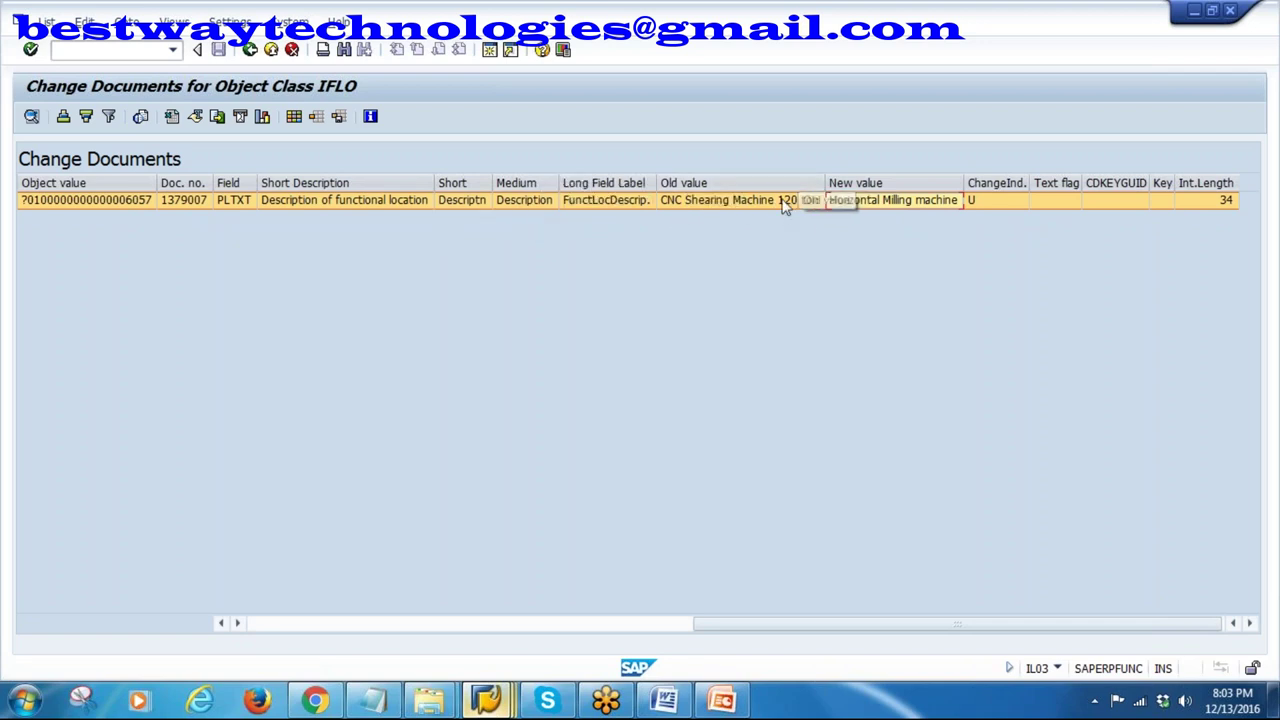
click(250, 49)
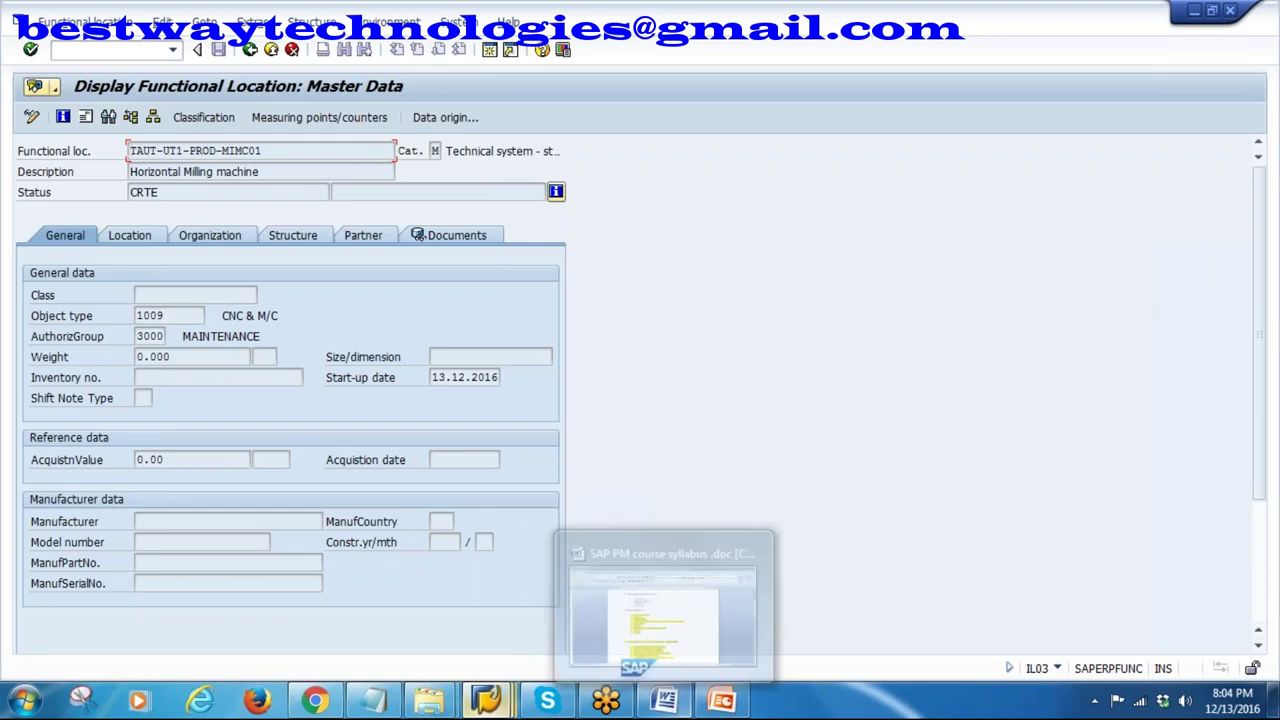
- Switch to the Functional Location presentation in PowerPoint and read the text slide on reference functional locations
click(722, 700)
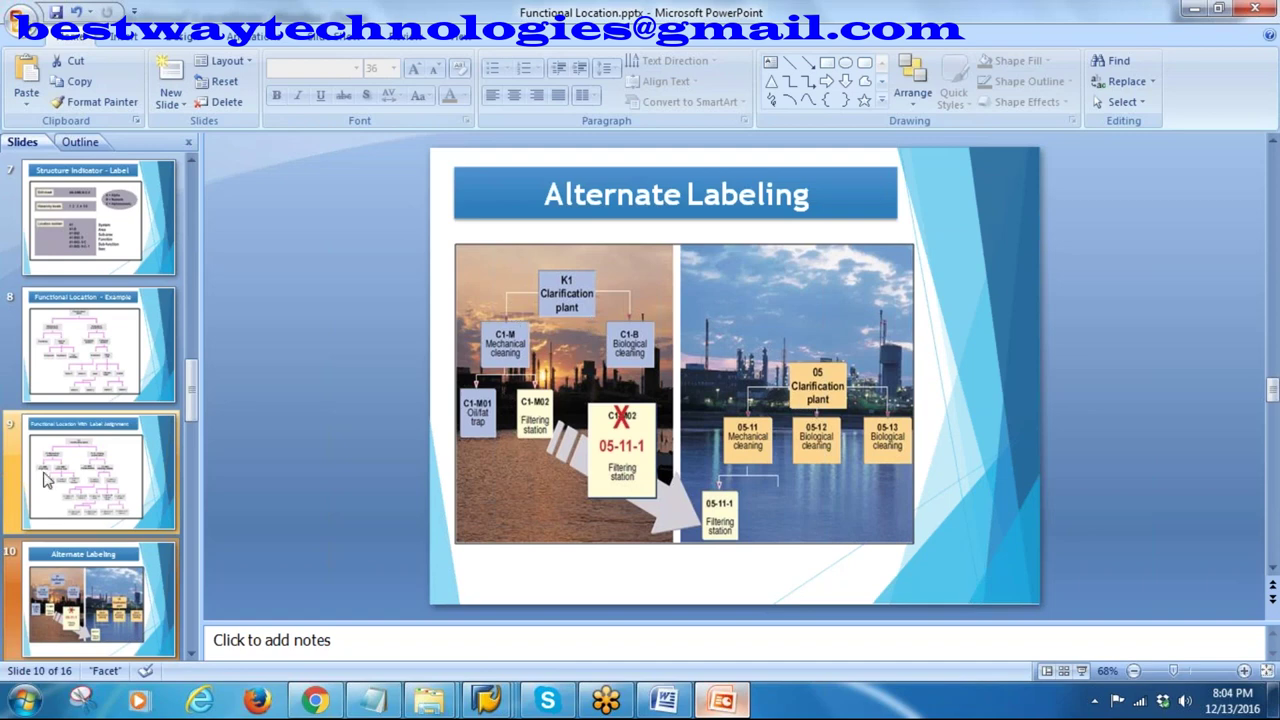
scroll(49, 480, down, 2)
click(75, 454)
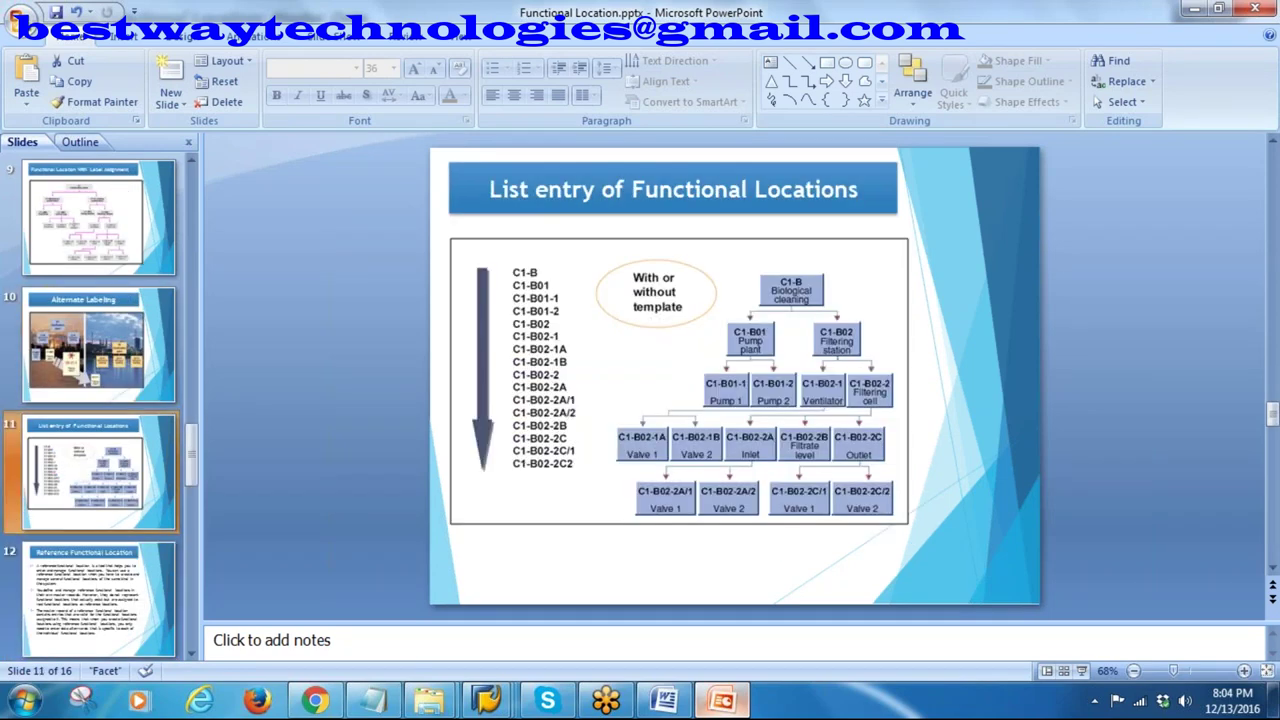
click(110, 612)
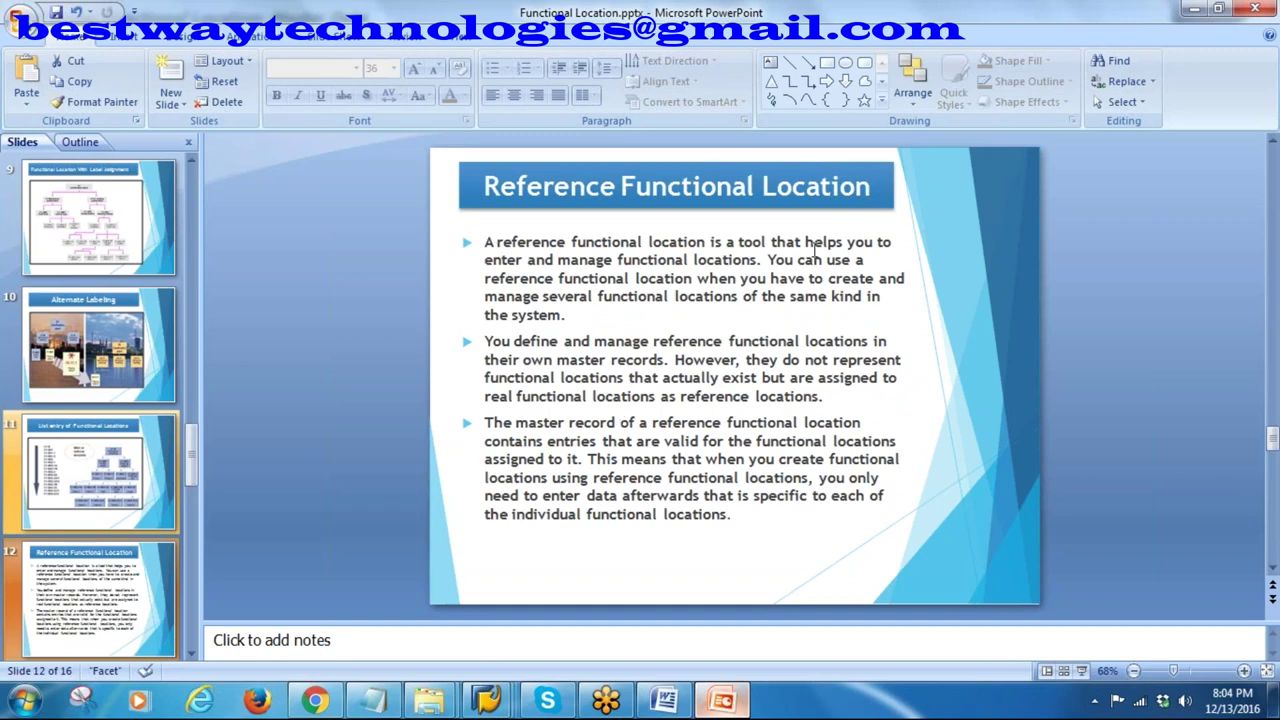
click(694, 259)
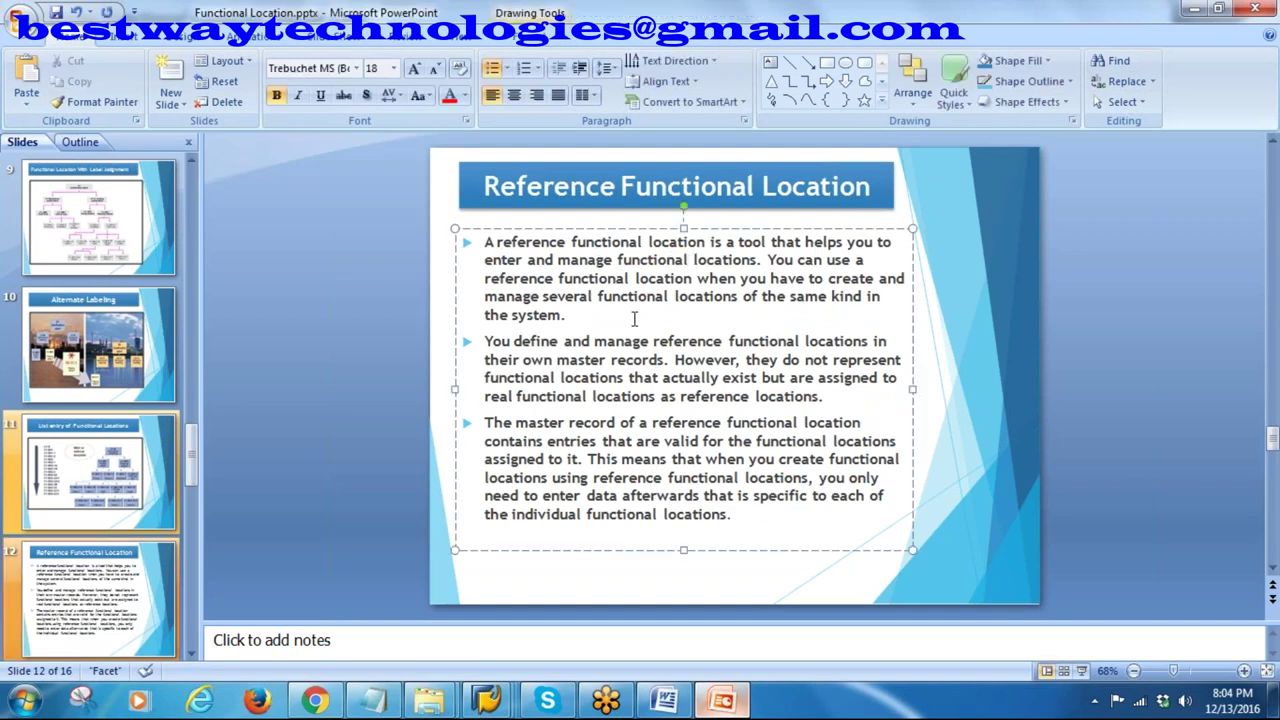
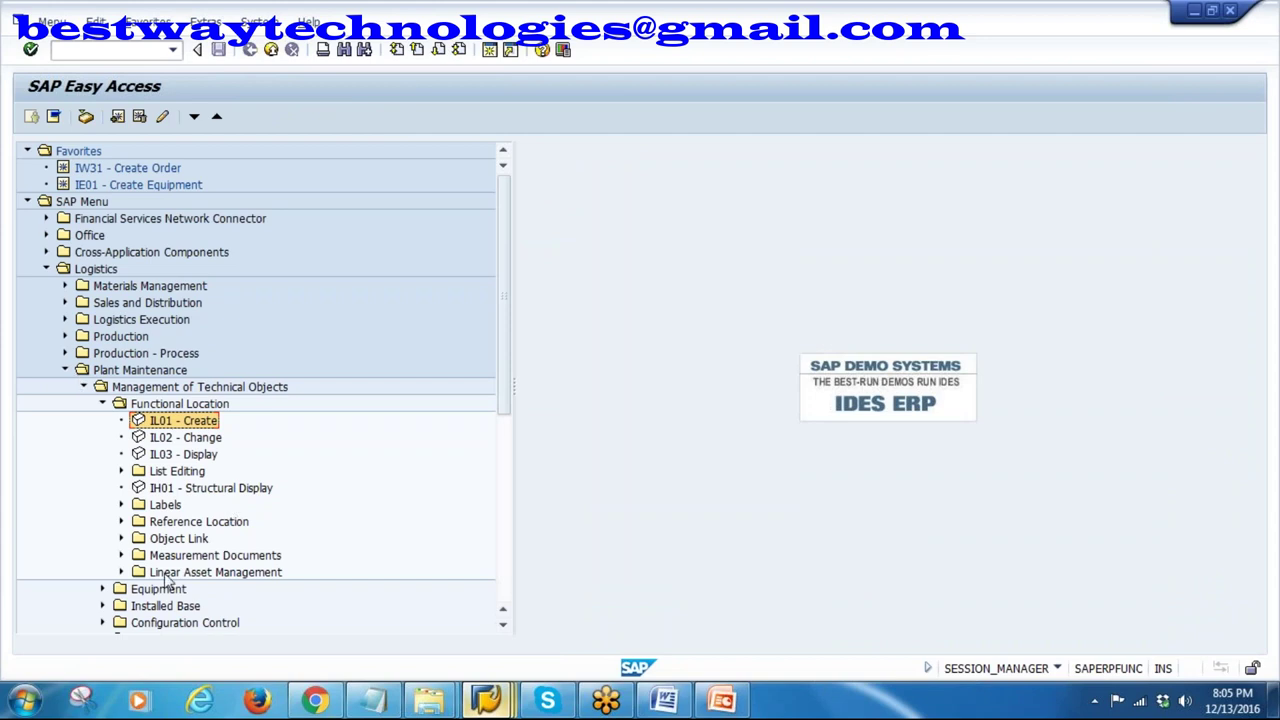
- In SAP Easy Access, start creating a reference functional location with IL11 and try the code PLNT
click(121, 521)
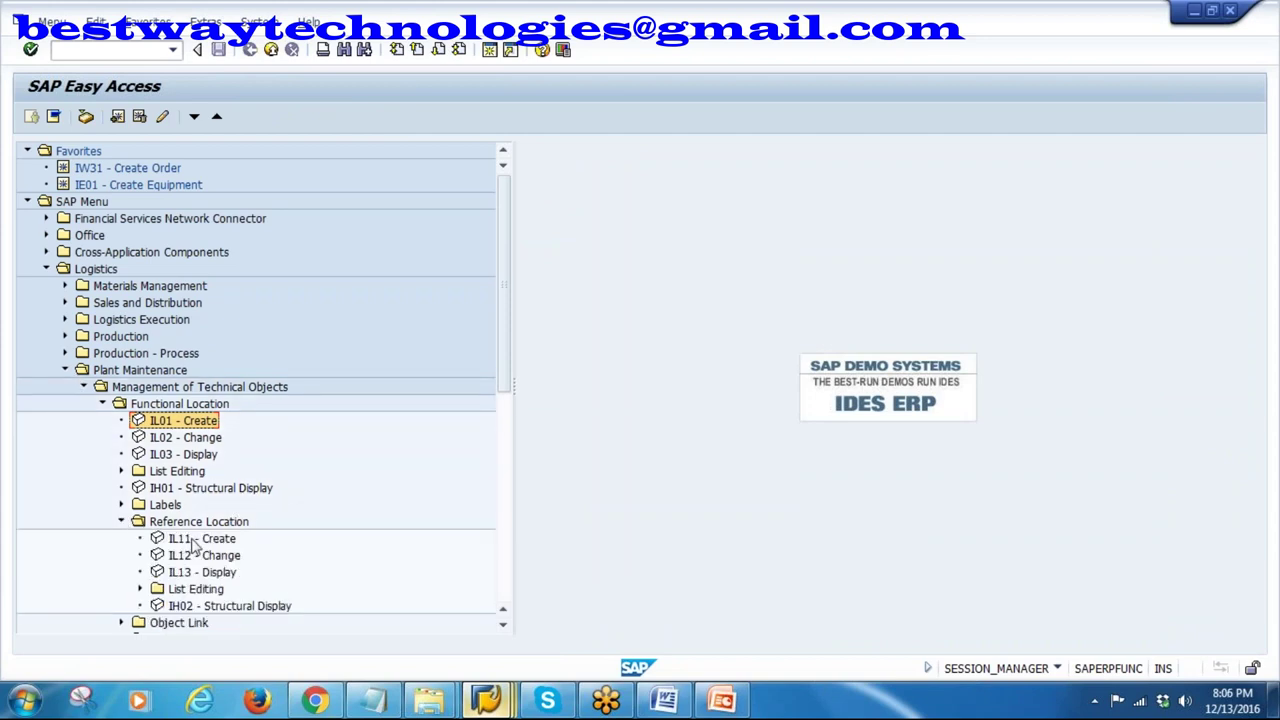
double_click(196, 545)
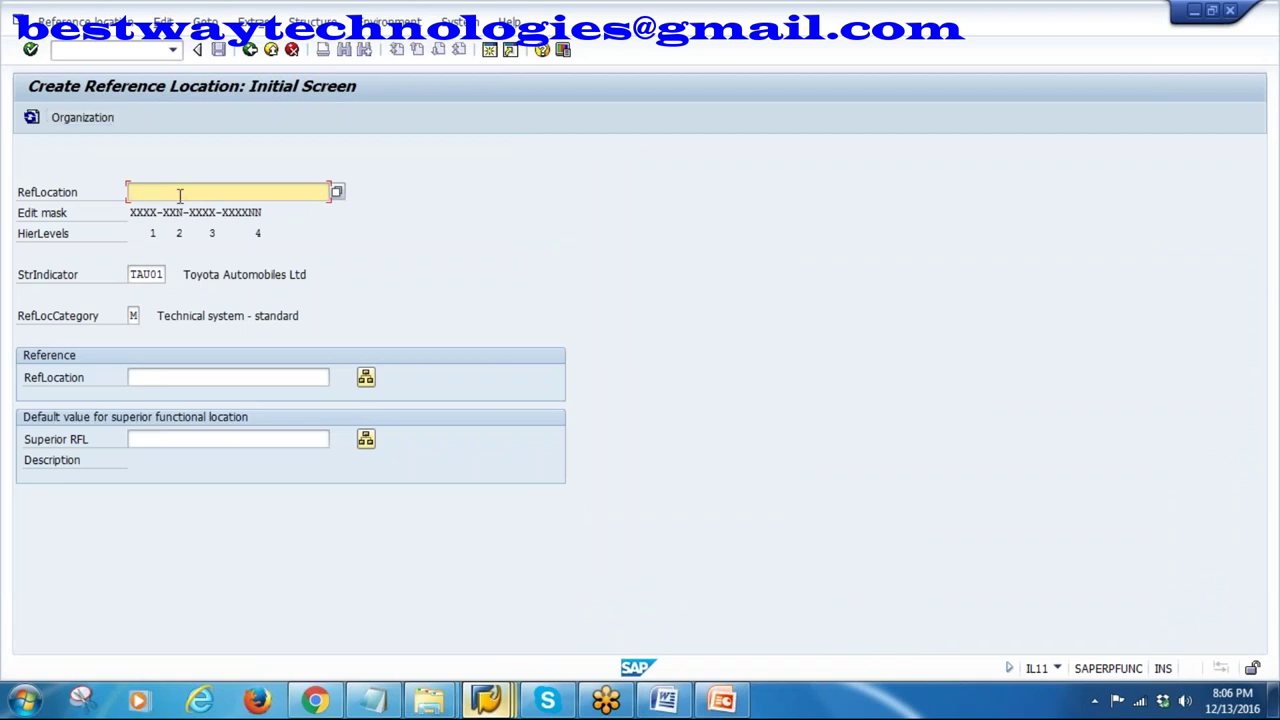
text(PLN T)
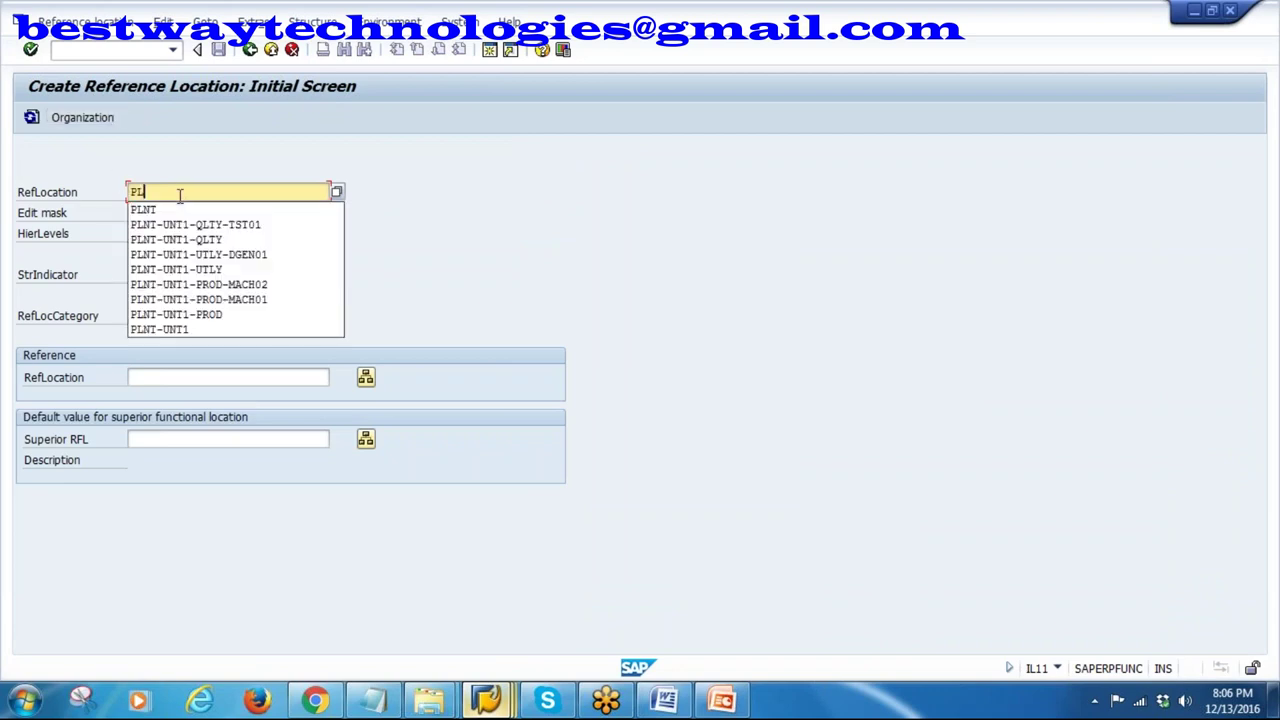
key(BackSpace)
key(BackSpace)
text(T)
key(Return)
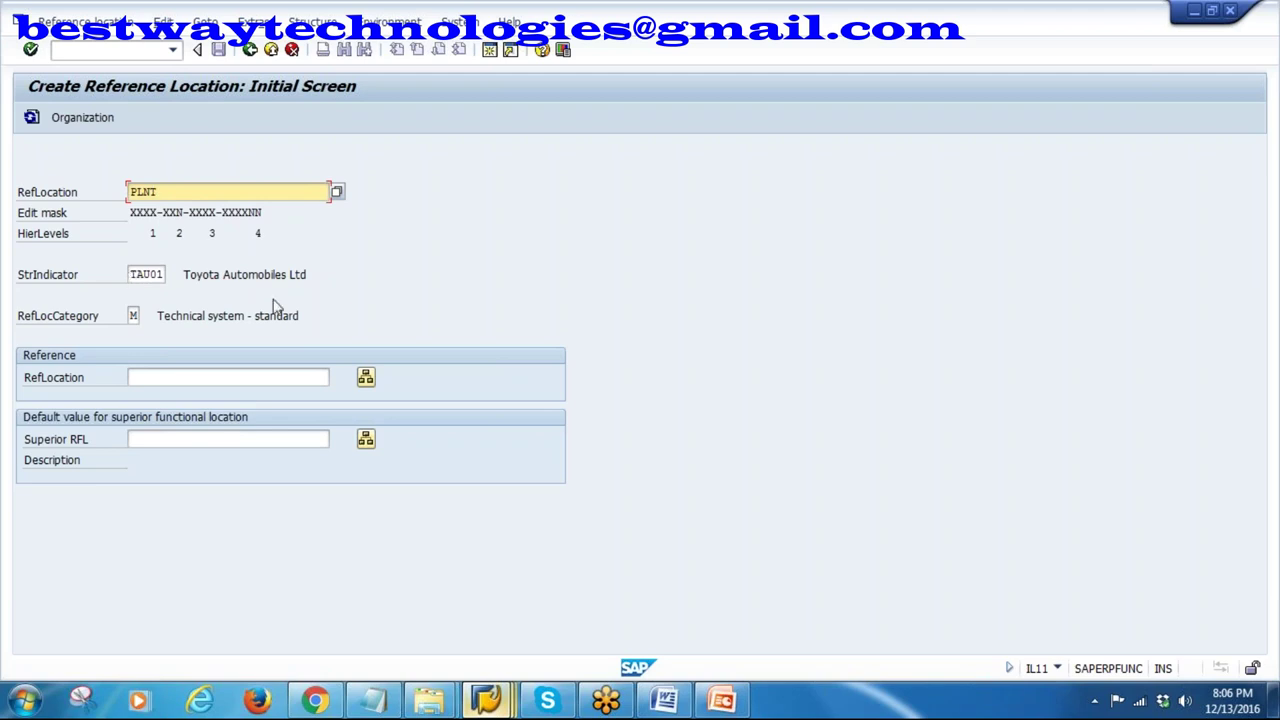
key(Return)
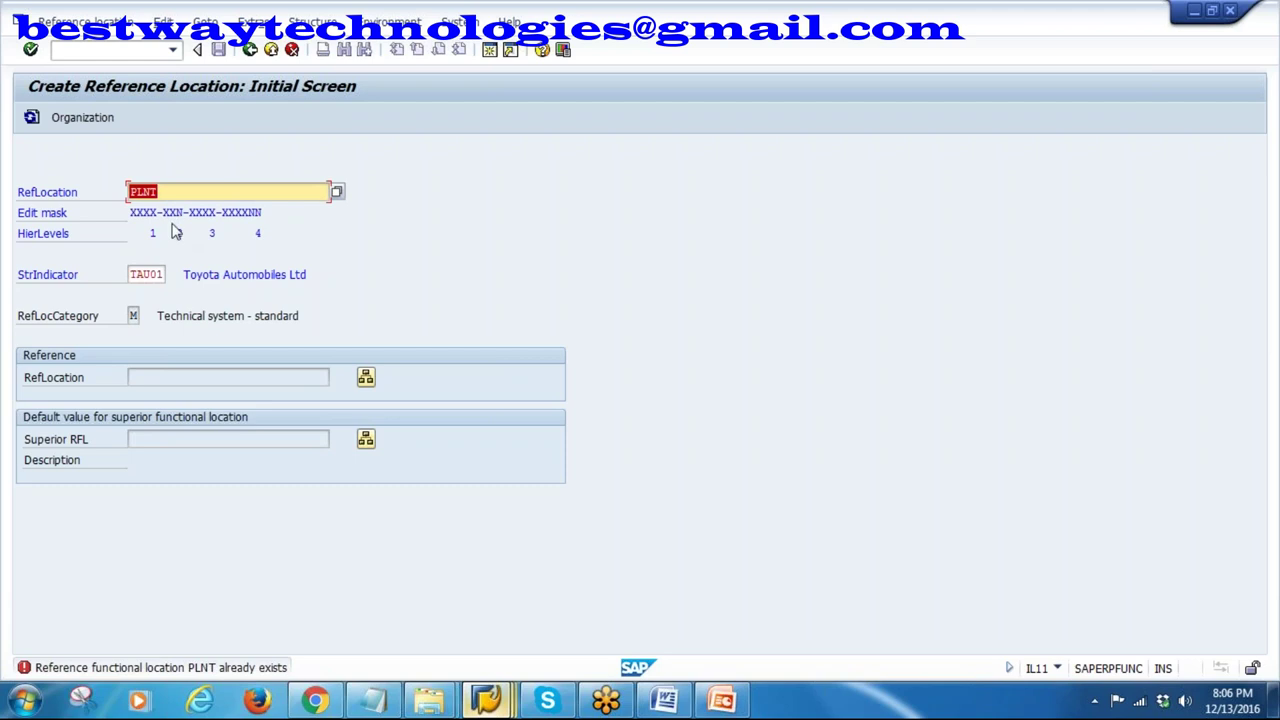
- Change the reference location code to PLAT, continue to its master data and set the description to Plant
key(End)
key(BackSpace)
key(Return)
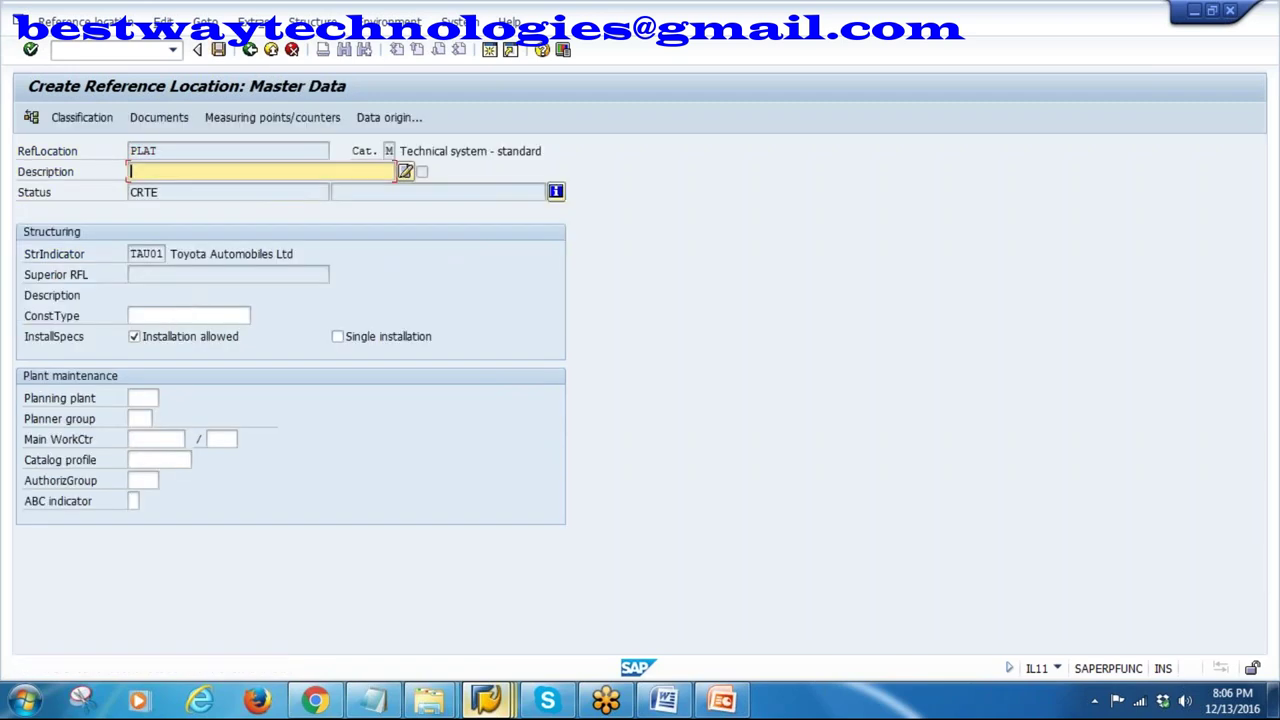
text(PLANT)
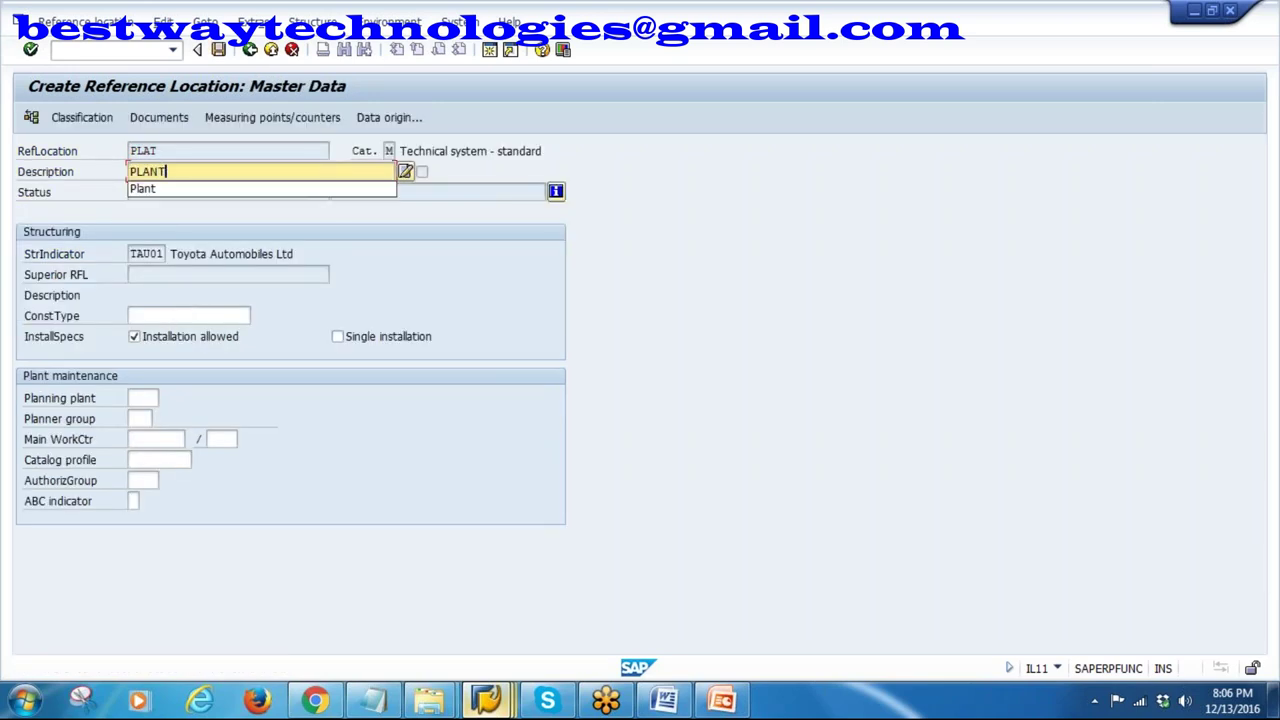
key(Down)
key(Return)
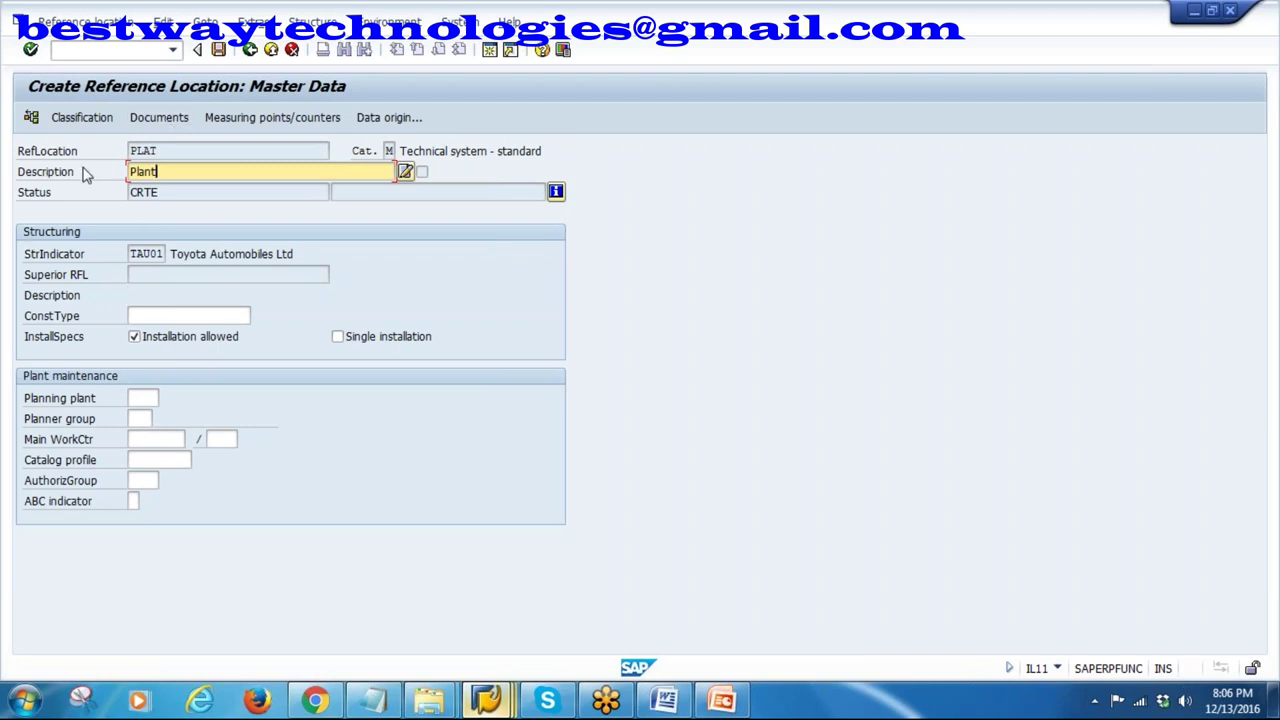
- Set the planning plant to 1000 and choose planner group 104 for the reference location PLAT
click(176, 318)
click(143, 399)
text(1000)
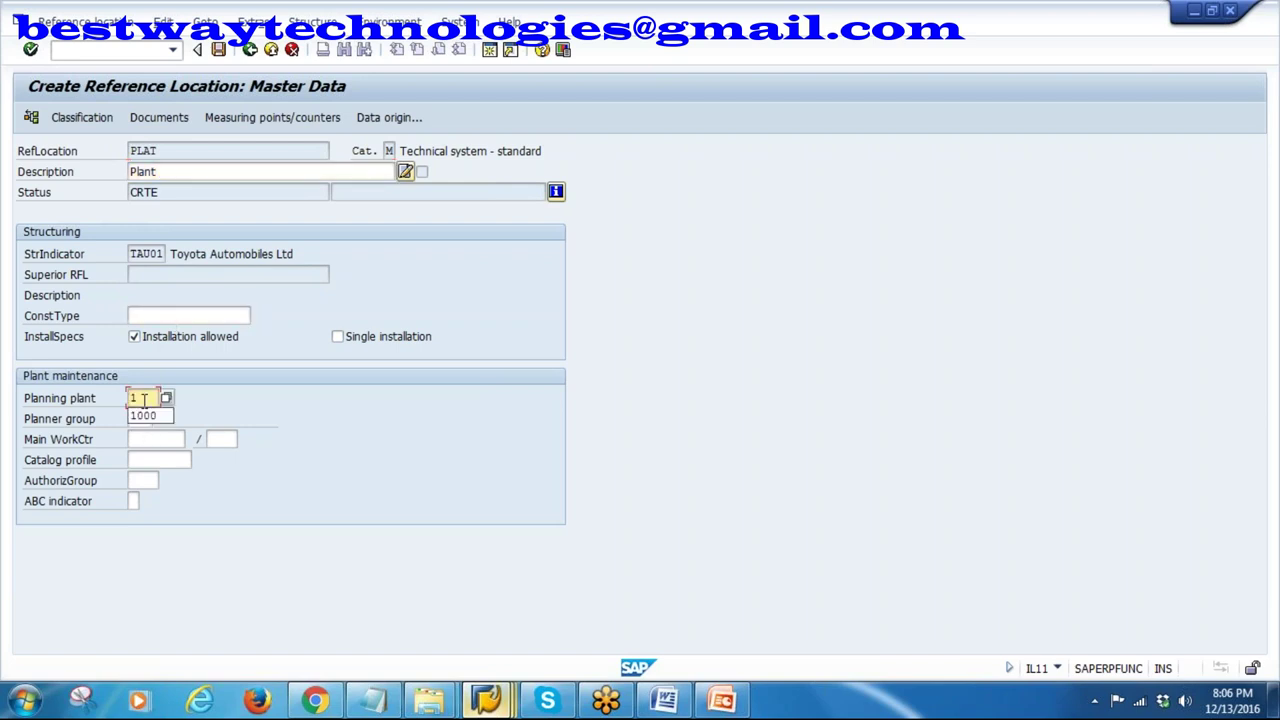
click(141, 418)
key(Return)
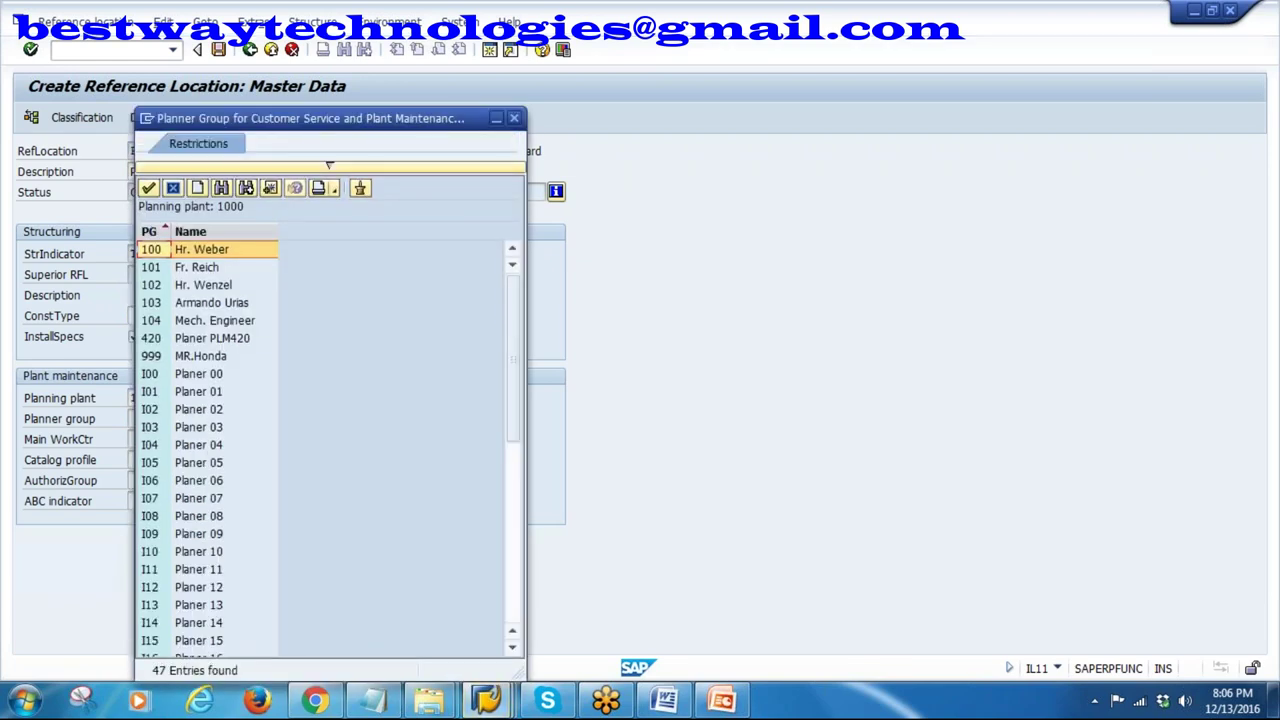
double_click(203, 325)
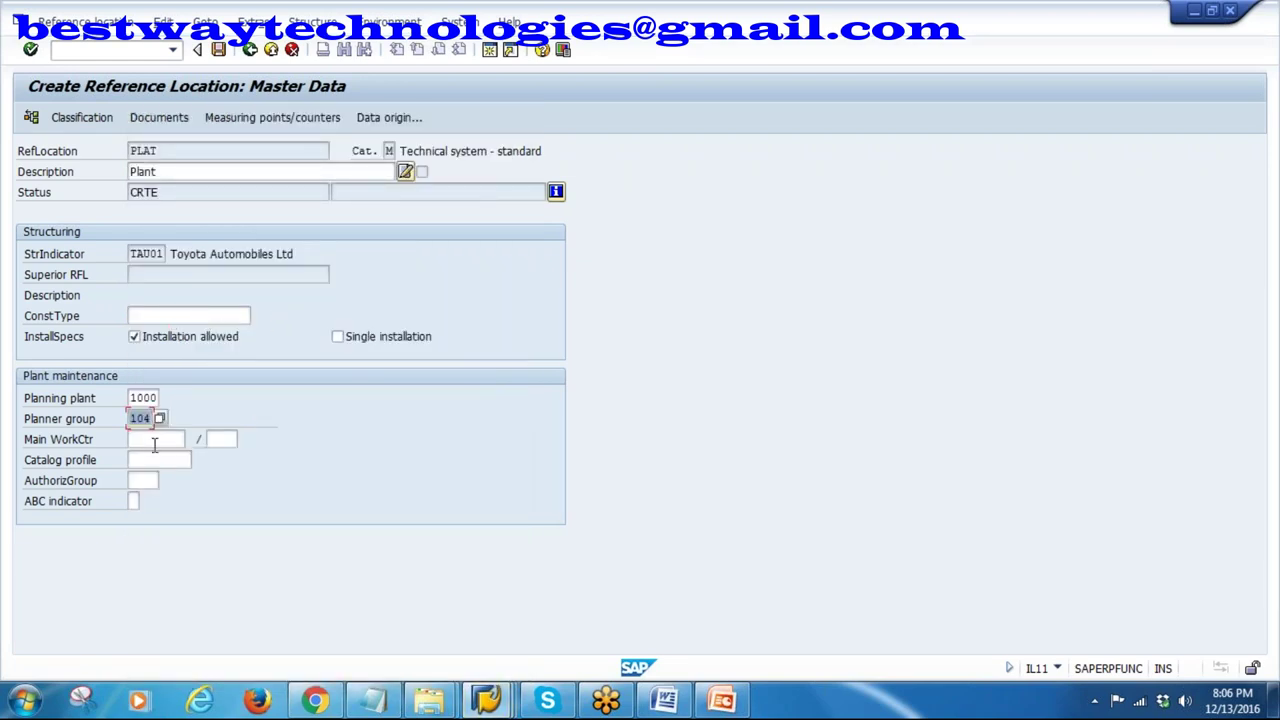
- Set the main work center to MA-ME-01 with plant 1000
click(140, 439)
click(155, 456)
click(222, 439)
text(1000)
- Choose catalog profile 000000001 and authorization group 3000, and save the reference location PLAT
click(158, 460)
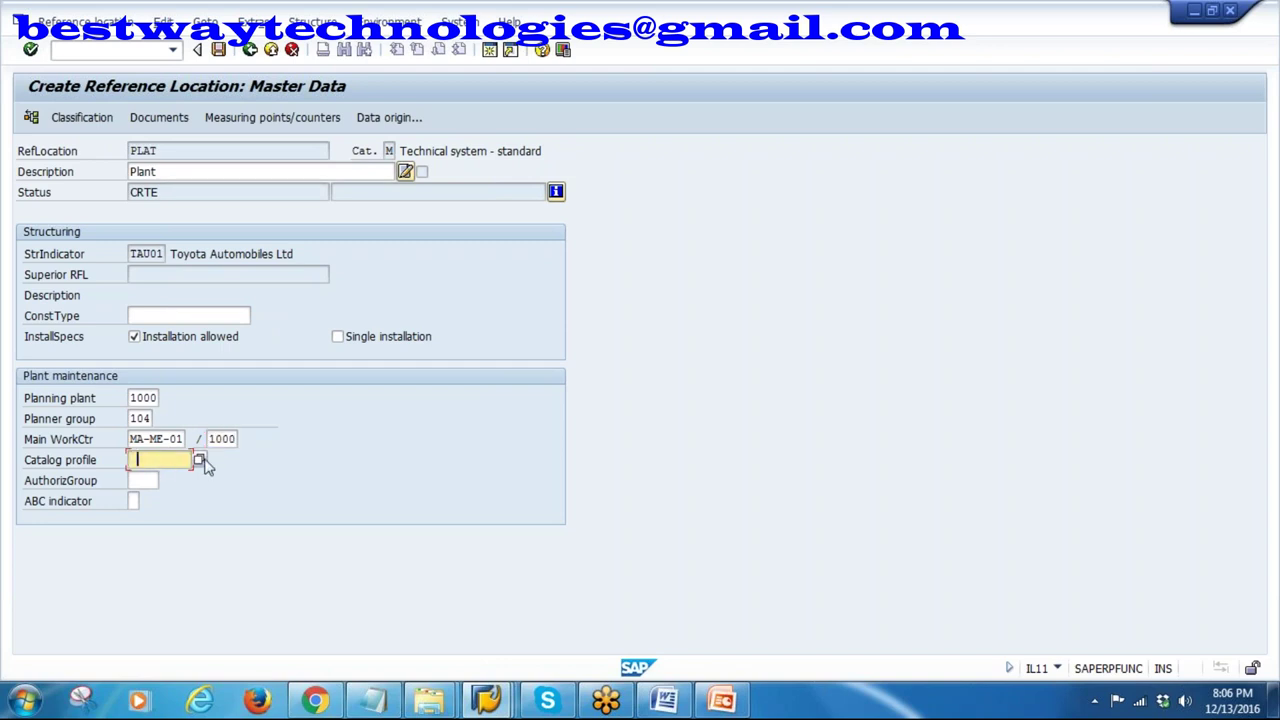
click(200, 460)
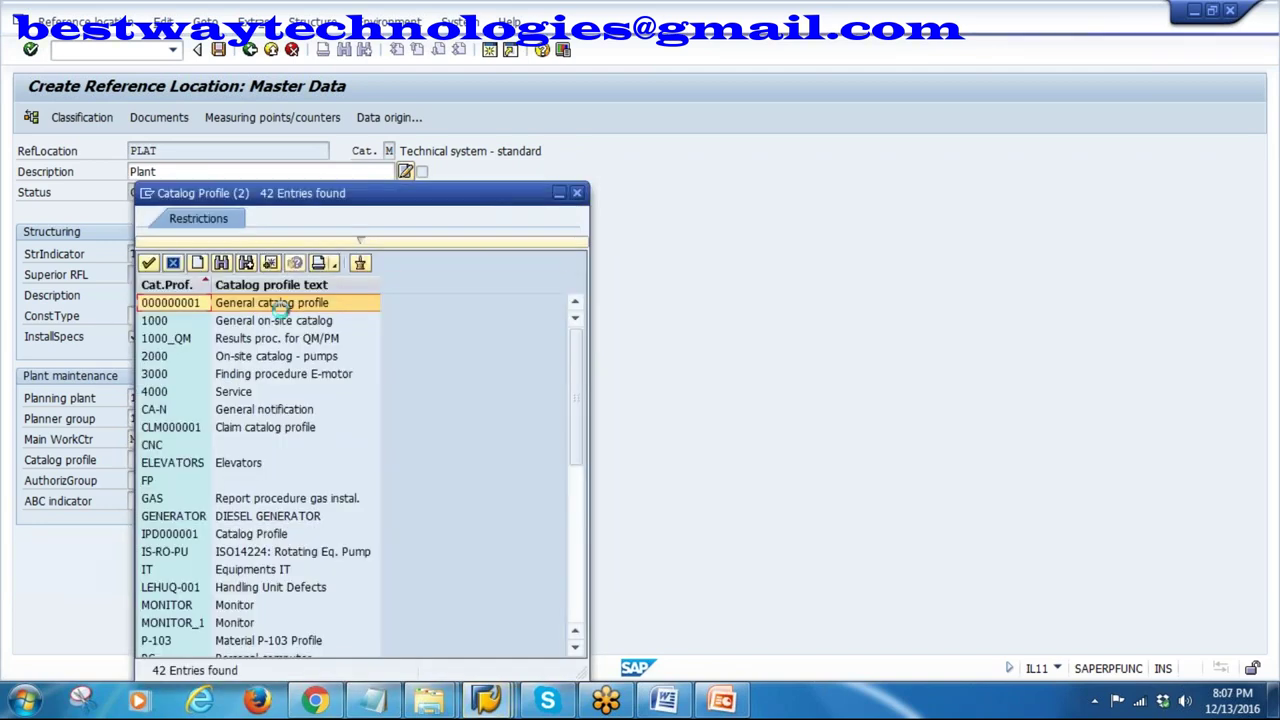
double_click(280, 305)
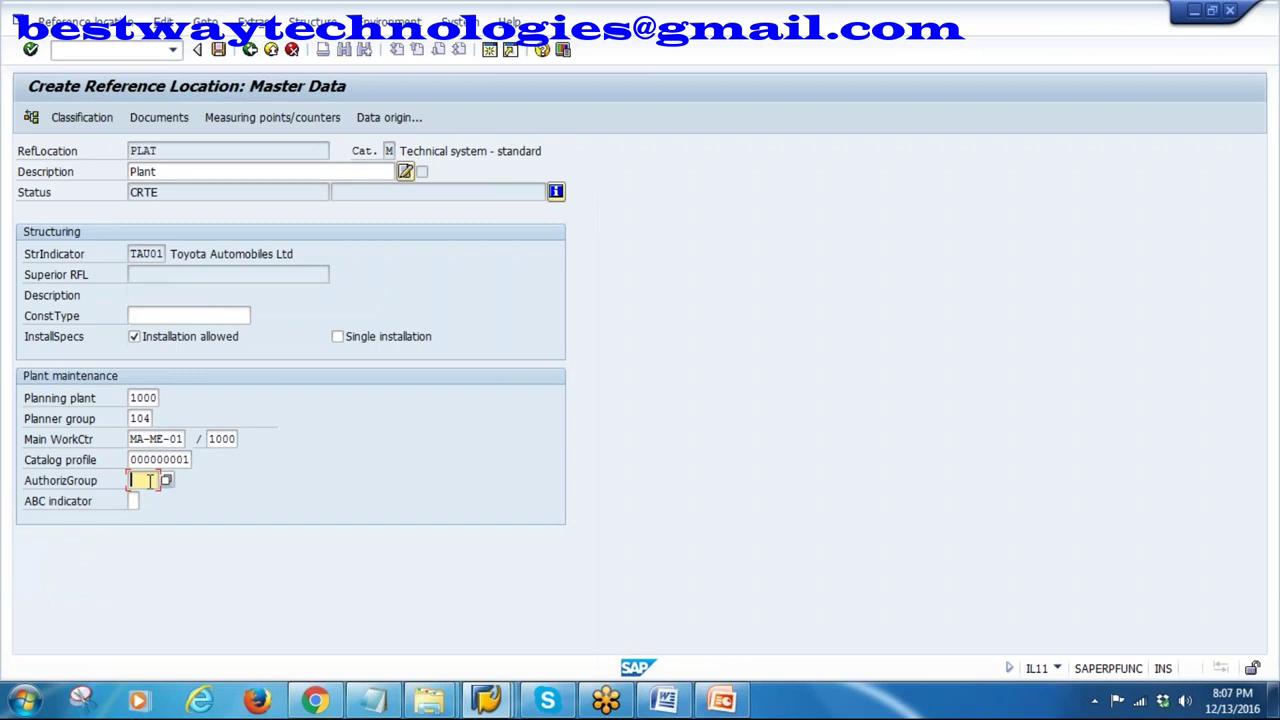
click(163, 480)
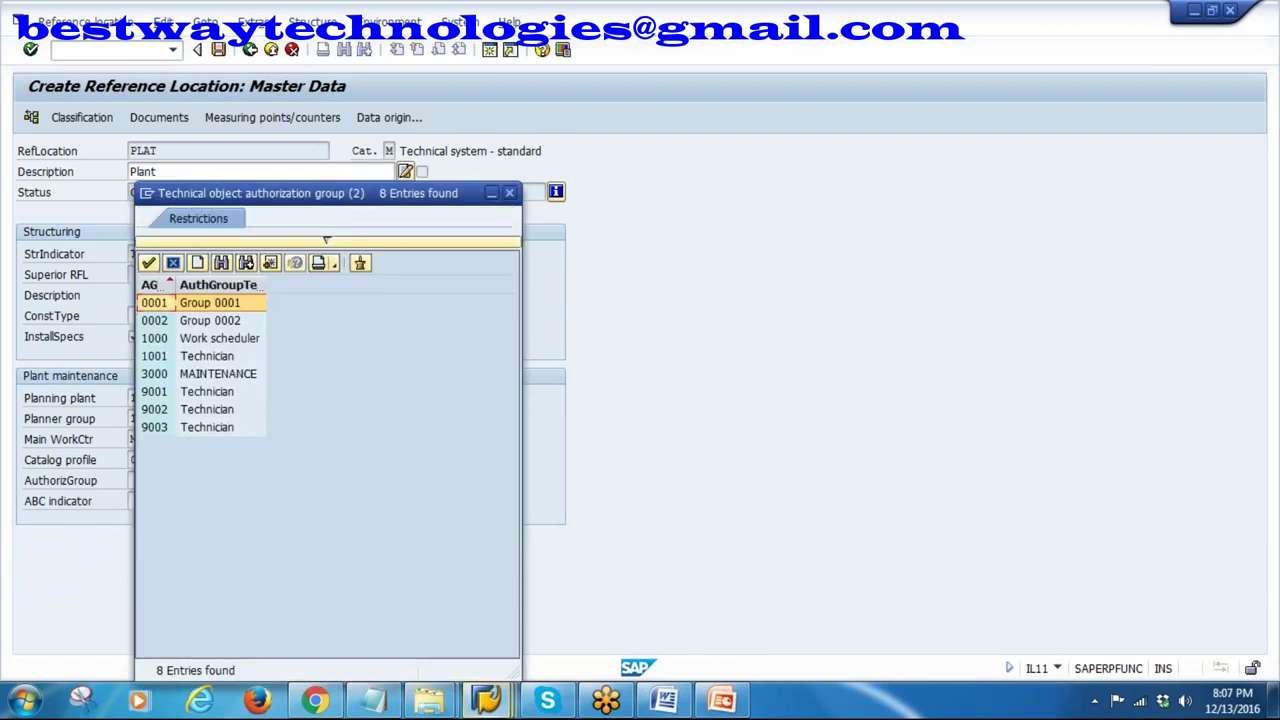
double_click(187, 378)
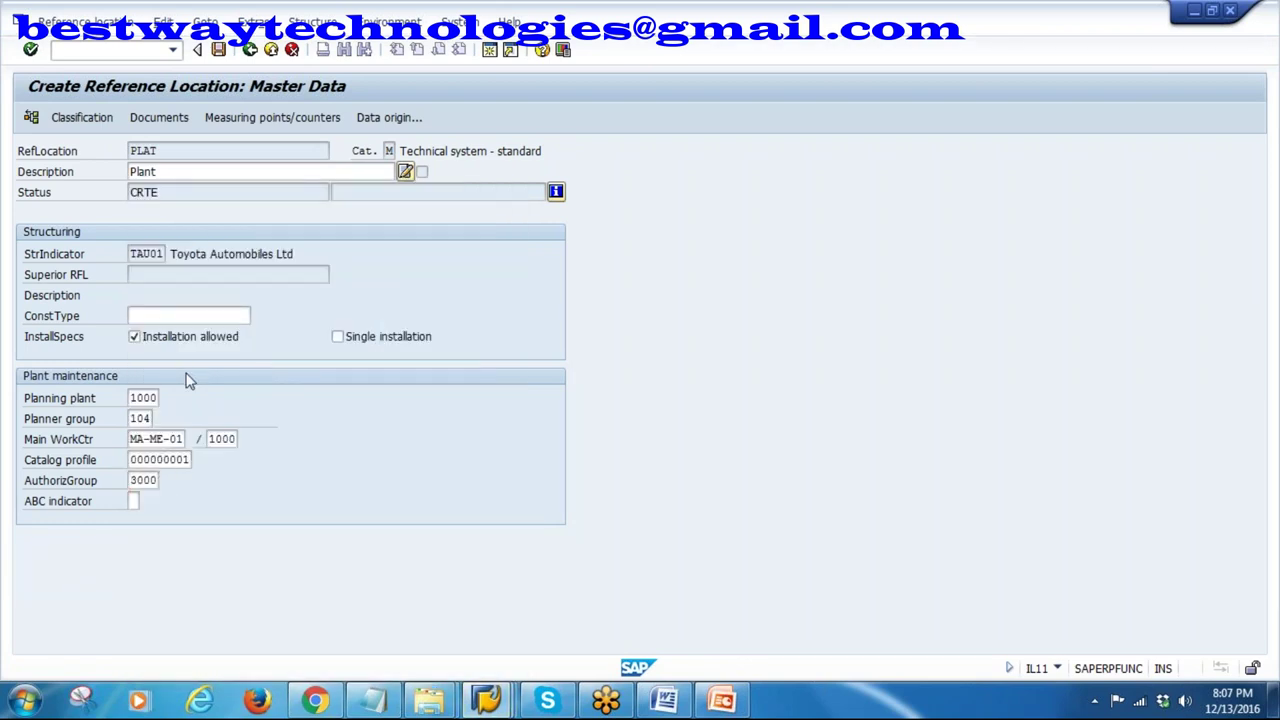
key(Return)
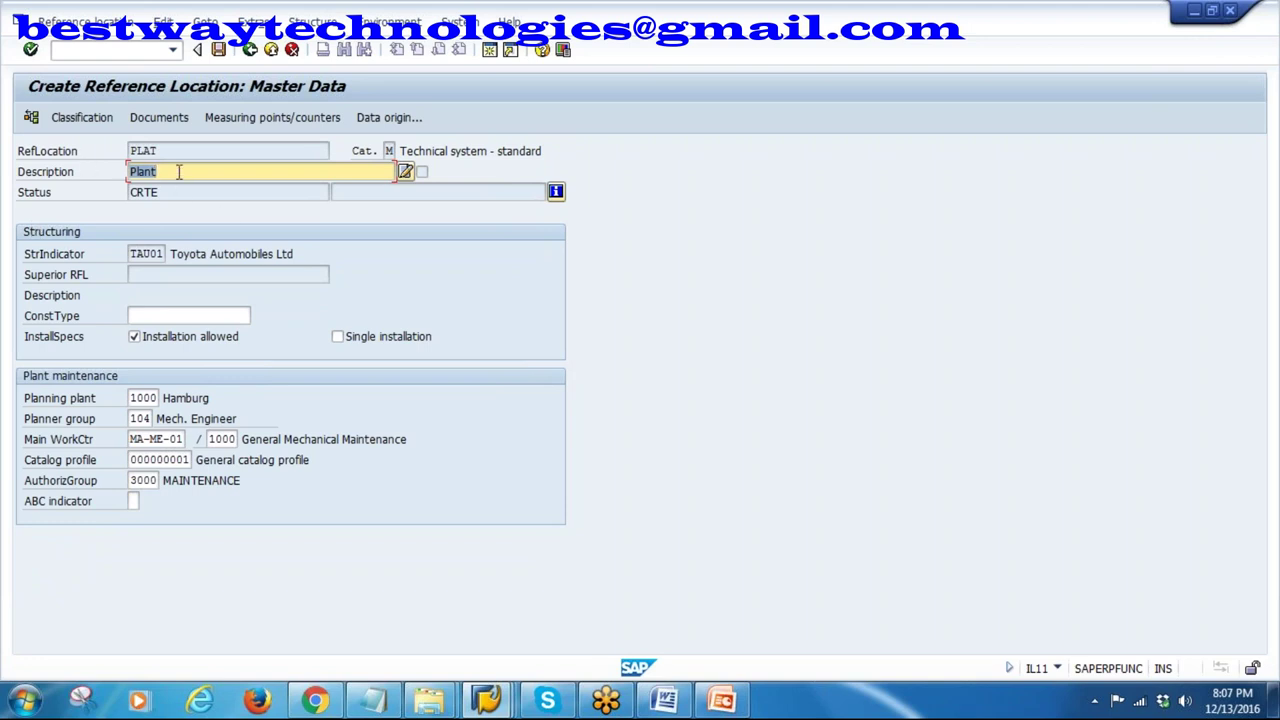
click(219, 50)
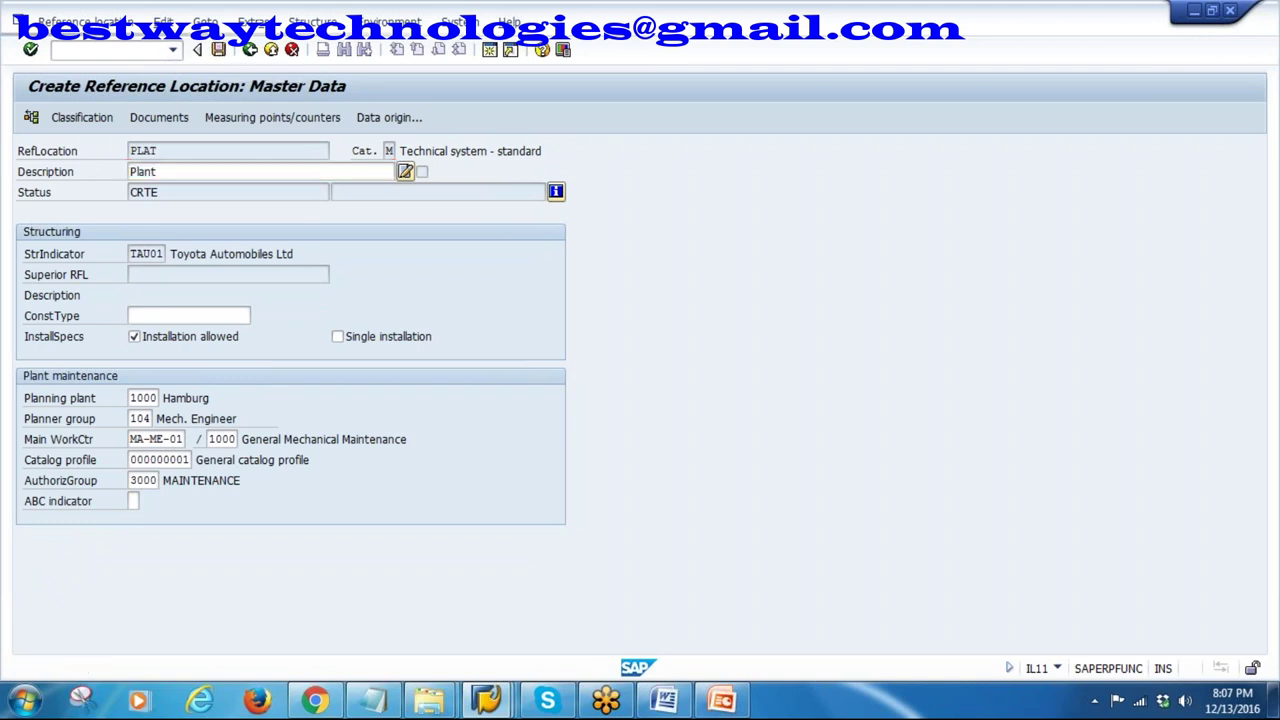
- Look at the Reference Functional Location diagram slide in PowerPoint and return to SAP
click(722, 700)
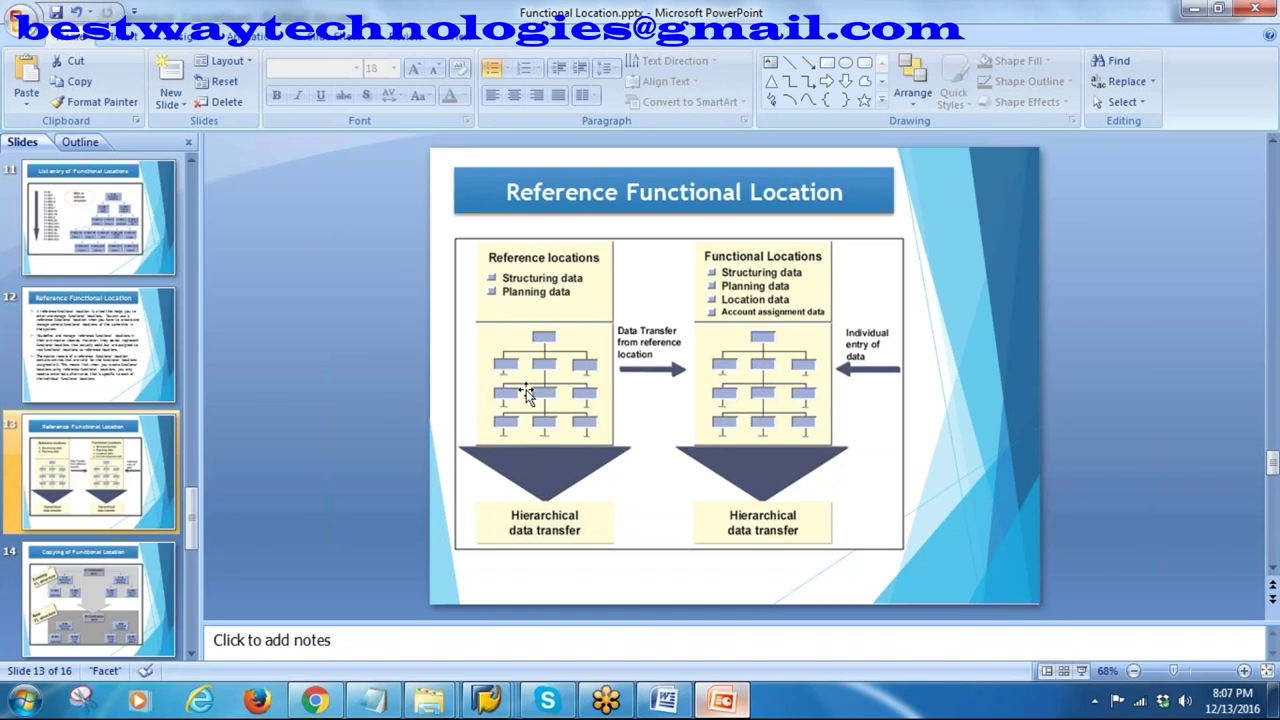
key(alt+Tab)
- Create the subordinate reference location PLAT-UT1 with the description Unit1 and save it
click(193, 195)
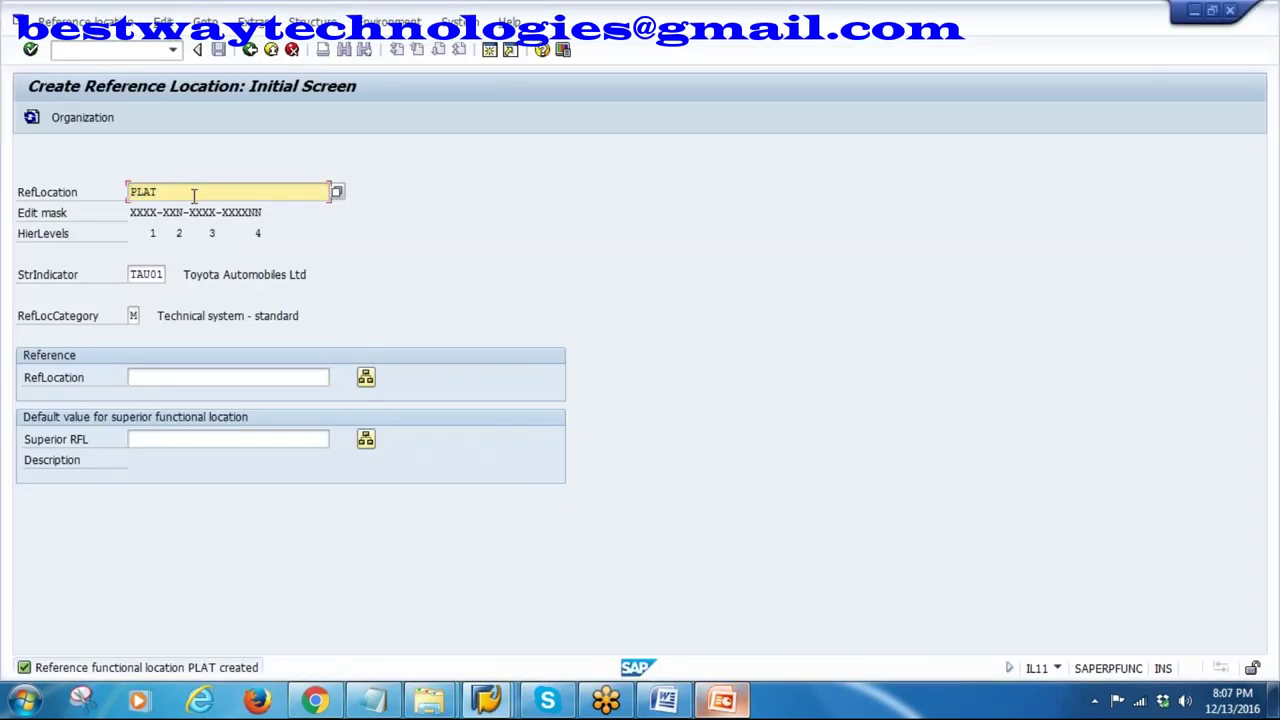
text(-UT1)
key(Return)
text(UN)
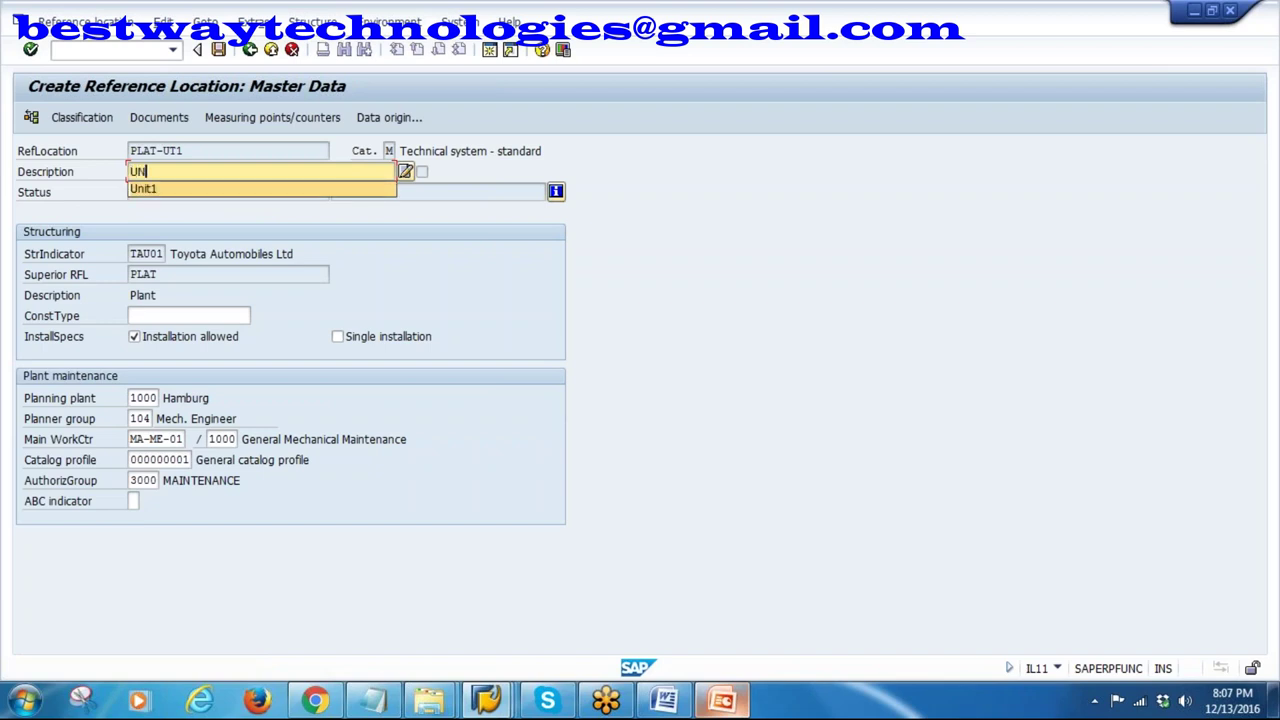
text(IT1)
key(Return)
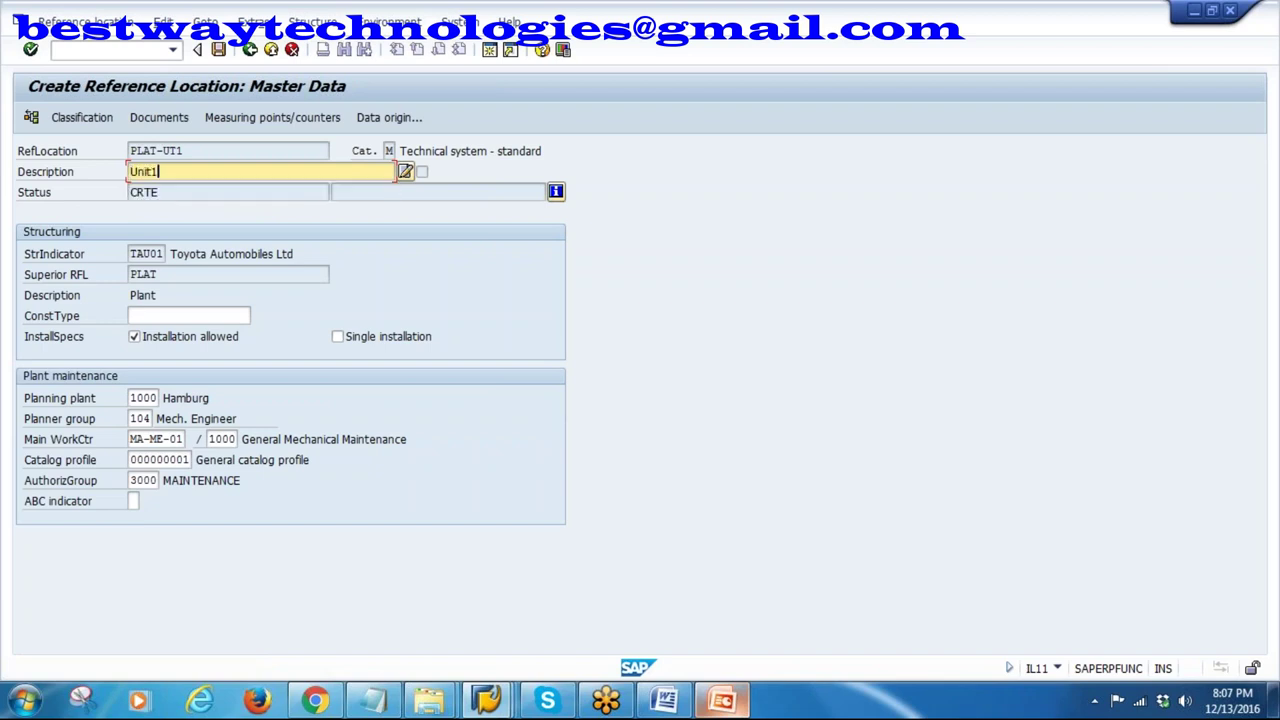
click(163, 274)
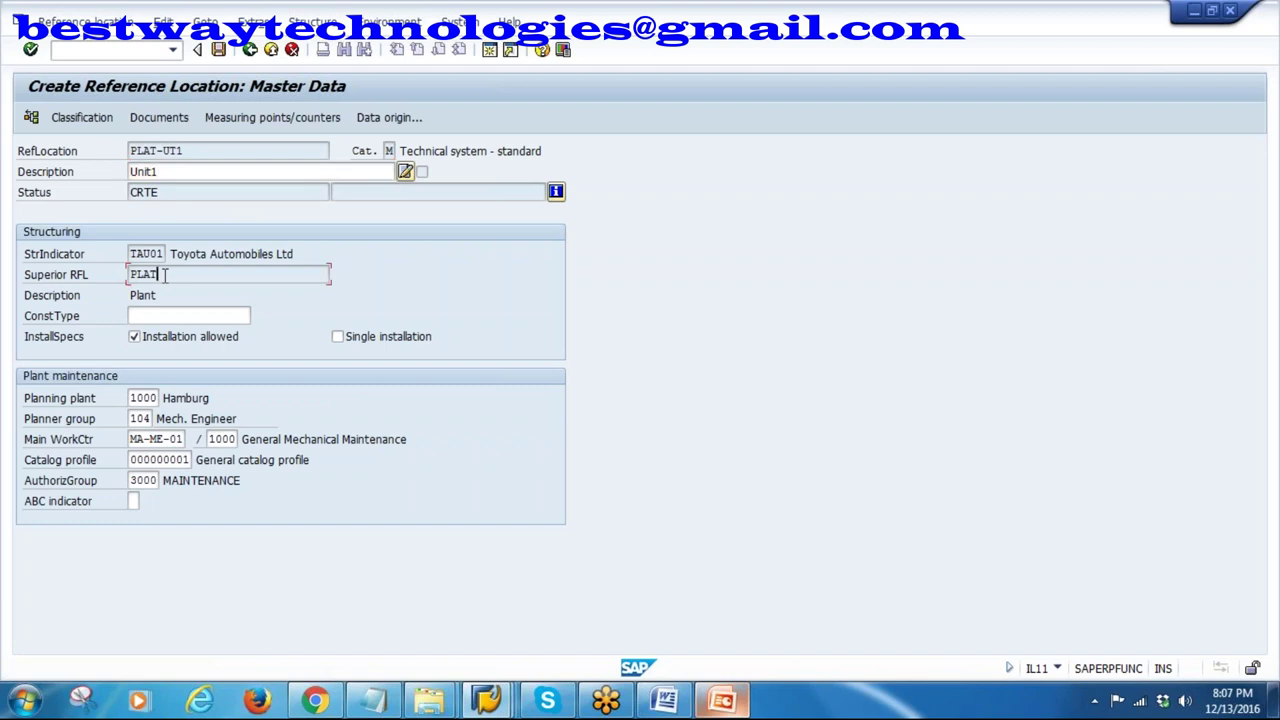
double_click(165, 274)
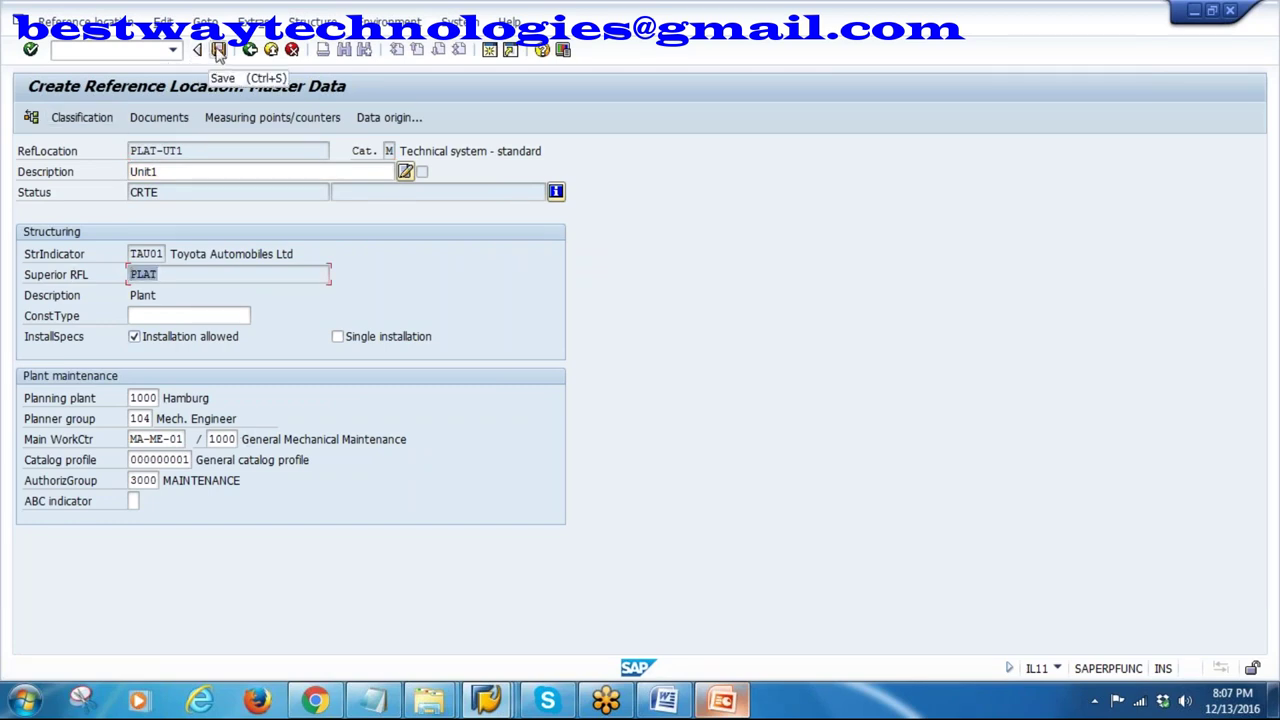
click(218, 49)
- Enter PLAT-UT2 as the code of a new reference location and continue to its master data
click(223, 185)
text(-UT1-)
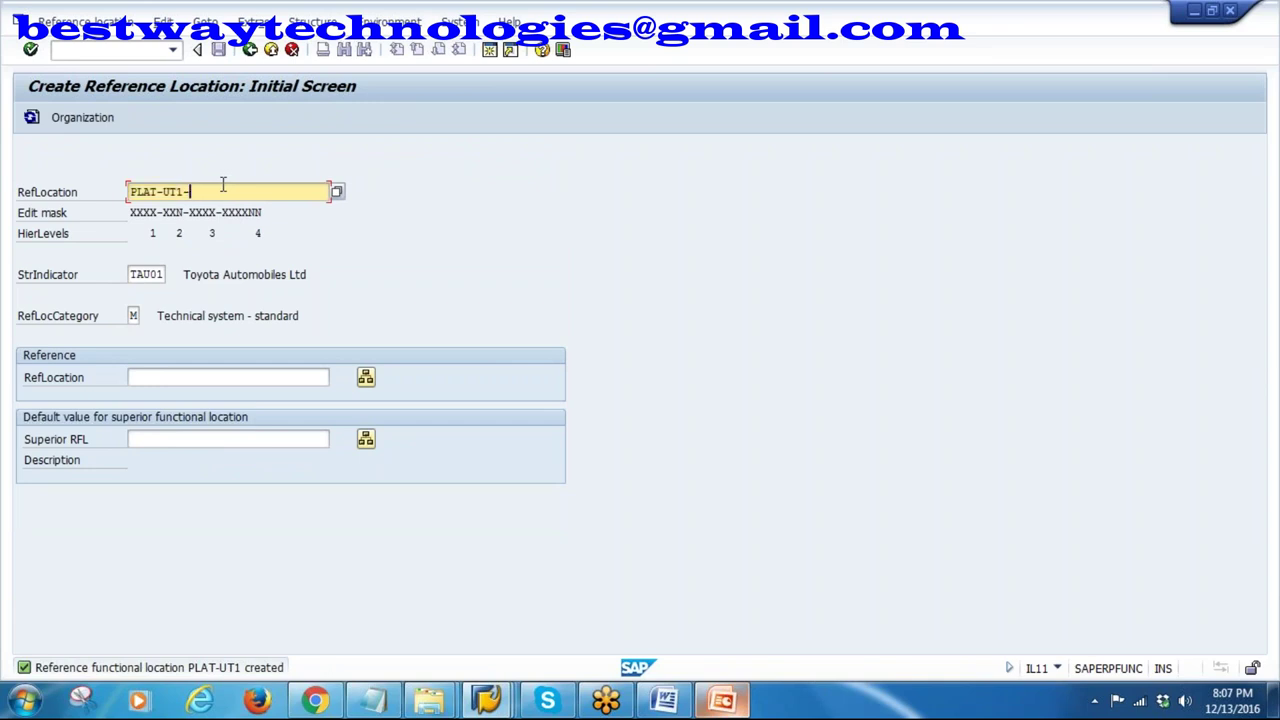
key(BackSpace)
key(BackSpace)
text(2)
key(Return)
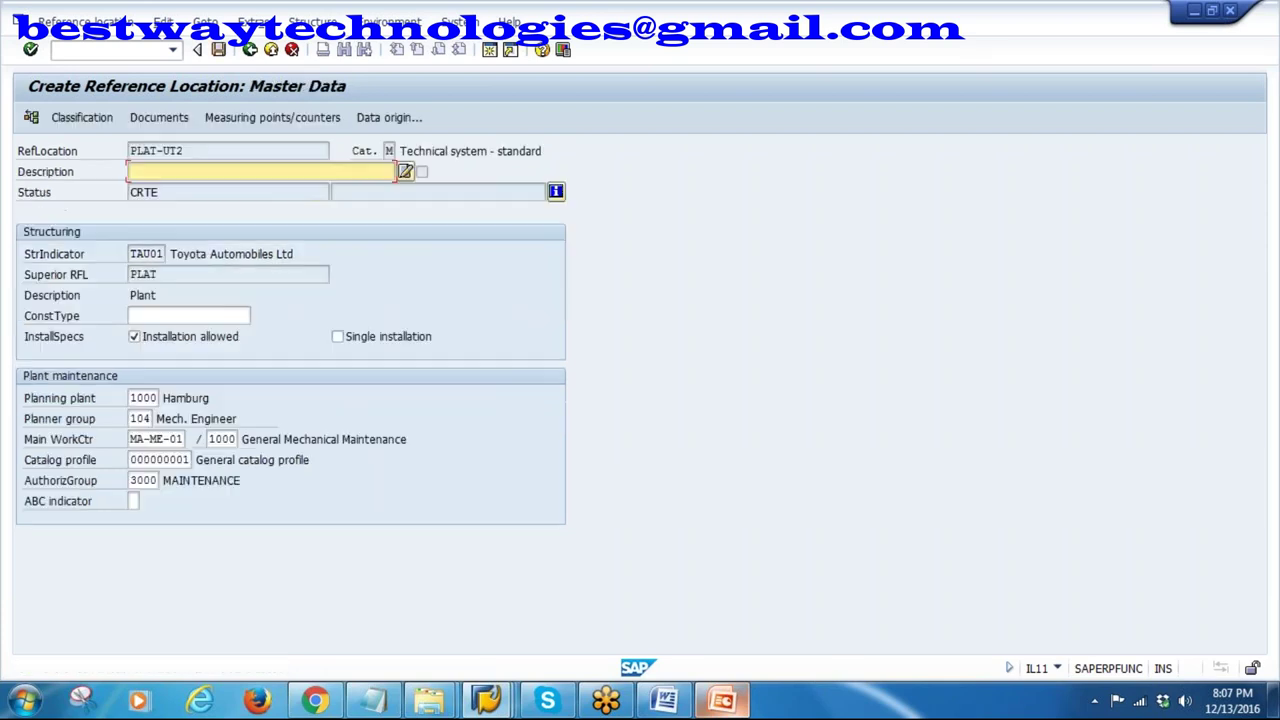
- Set the description of PLAT-UT2 to Unit2 and save the reference location
key(BackSpace)
click(160, 188)
key(BackSpace)
text(2)
click(218, 50)
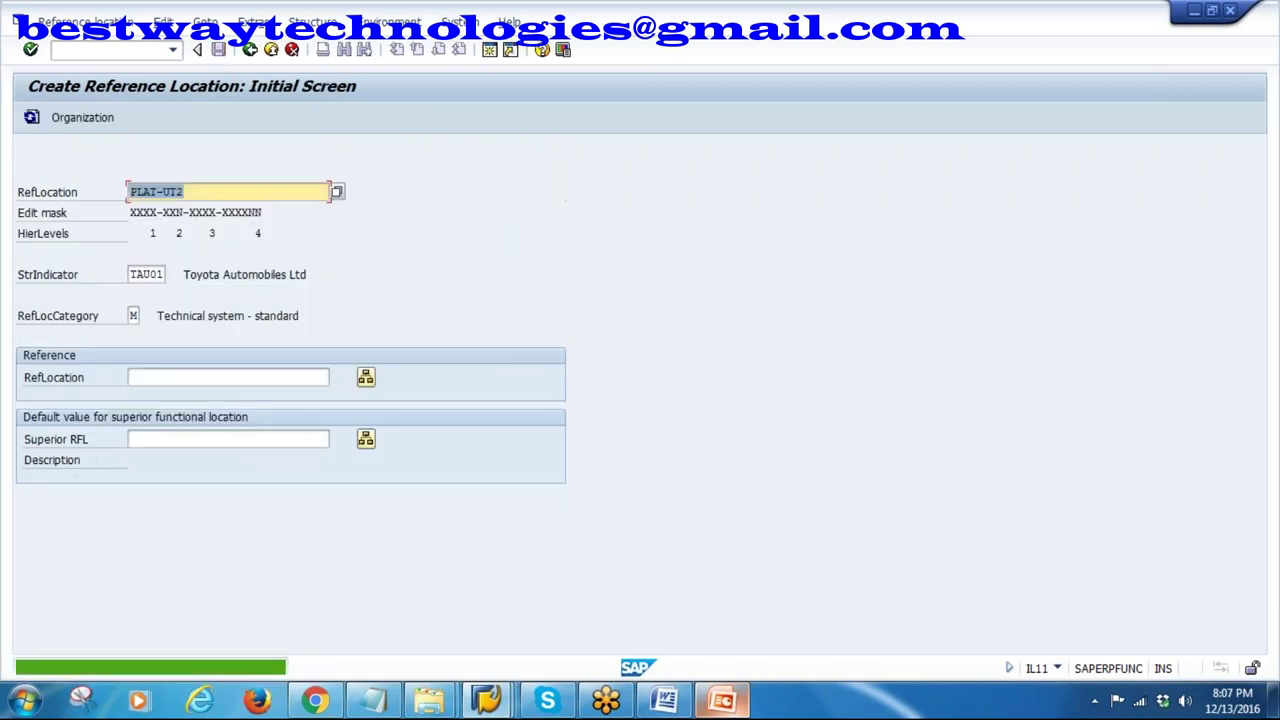
- Start the reference location PLAT-UT1-PROD and give it the description Department of Production
key(BackSpace)
text(1-)
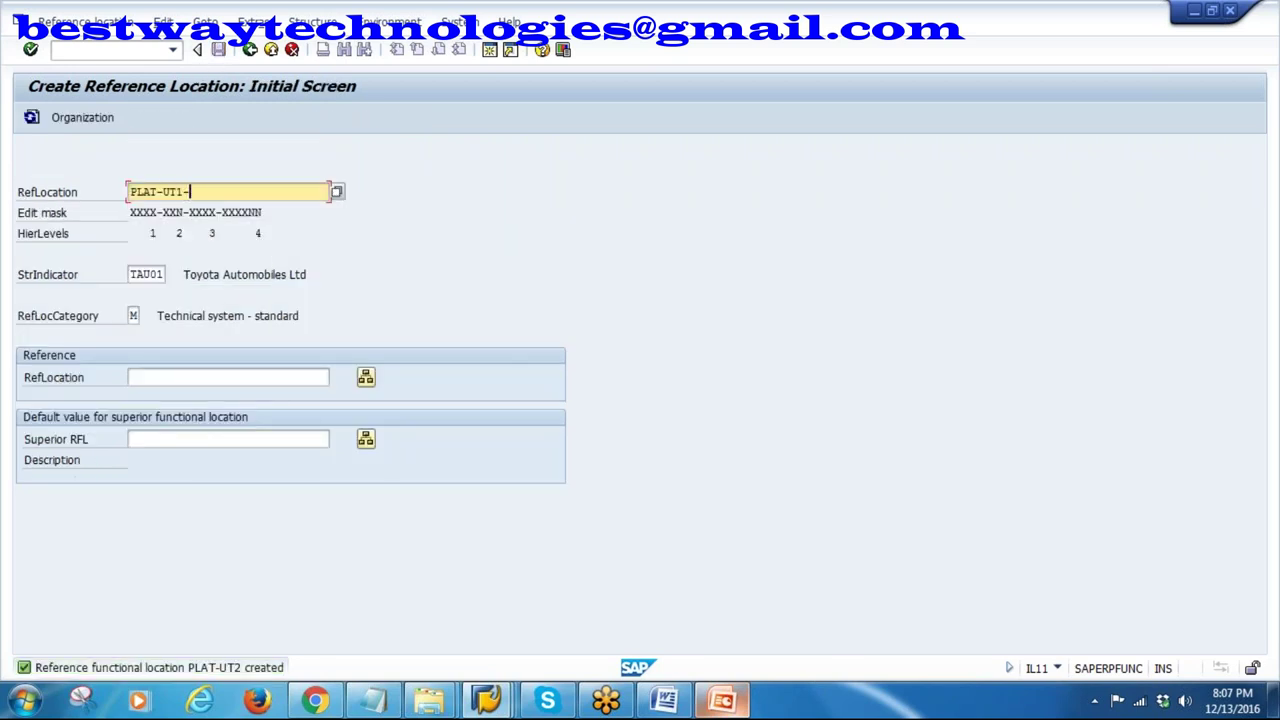
text(PROD)
key(Return)
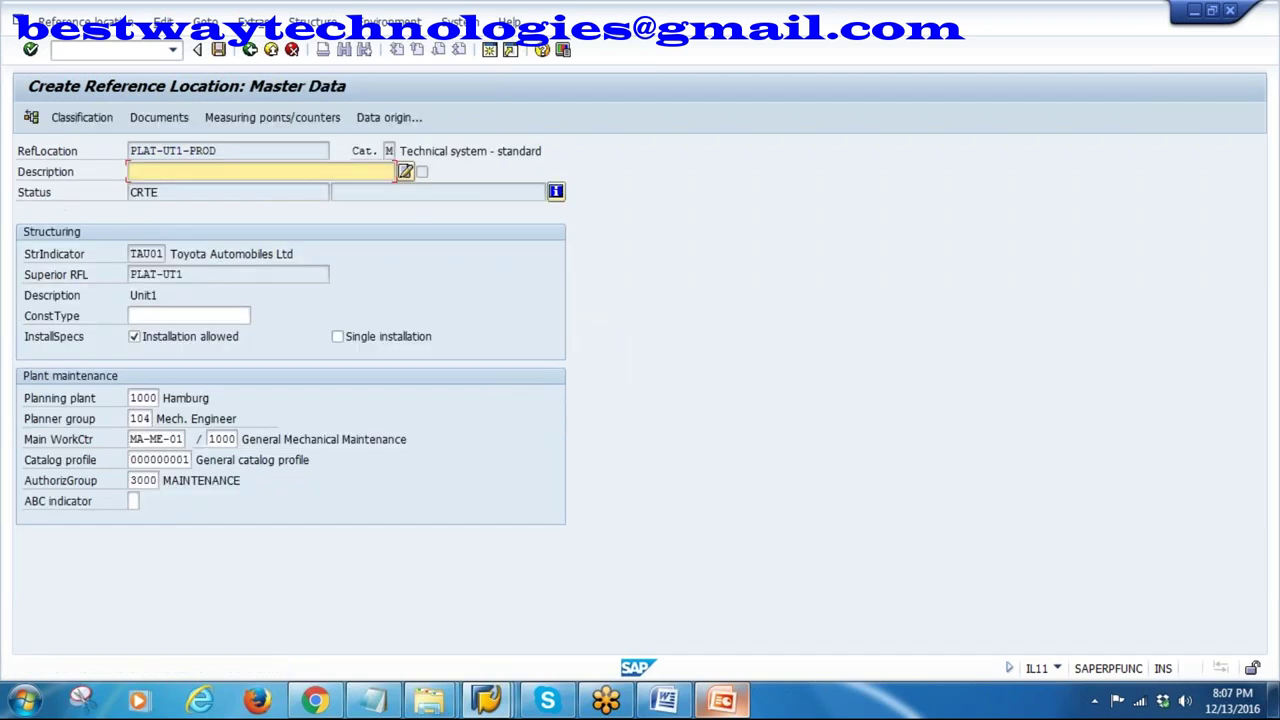
key(BackSpace)
click(229, 293)
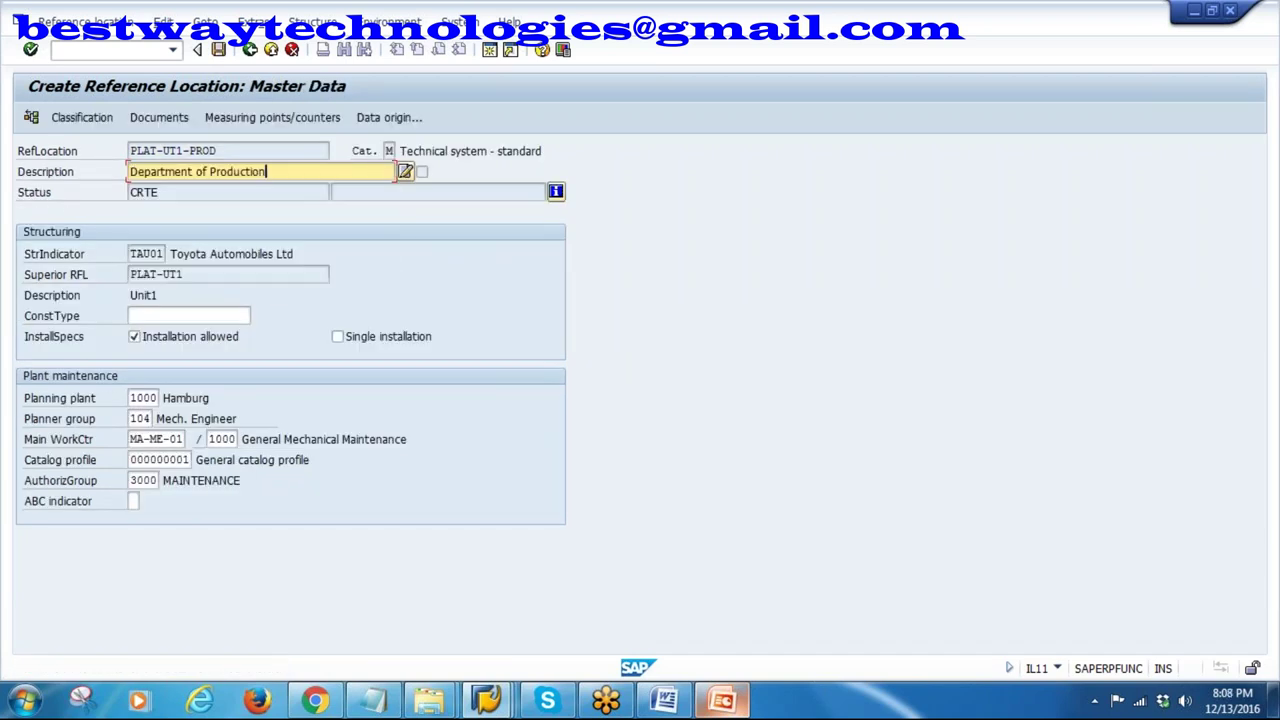
- Save PLAT-UT1-PROD and enter PLAT-UT1-PROD-MACH01 as the code of a new reference location, continuing to its master data
key(shift+Home)
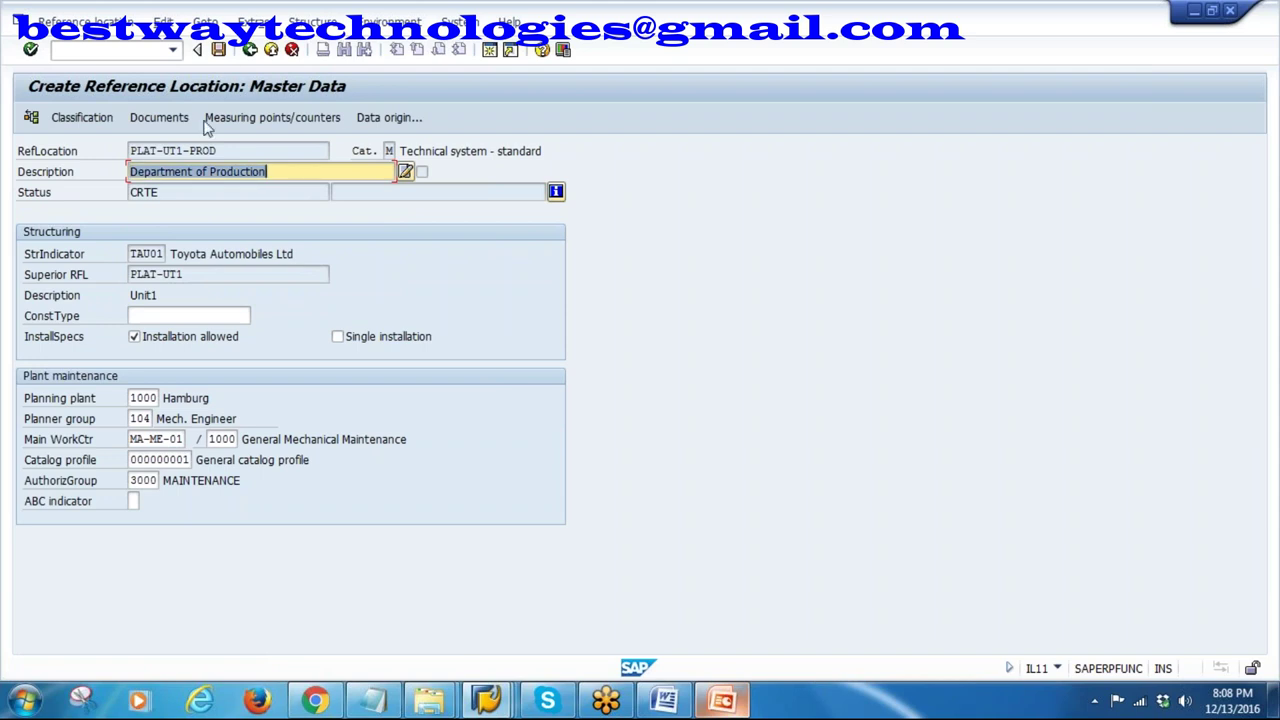
click(217, 50)
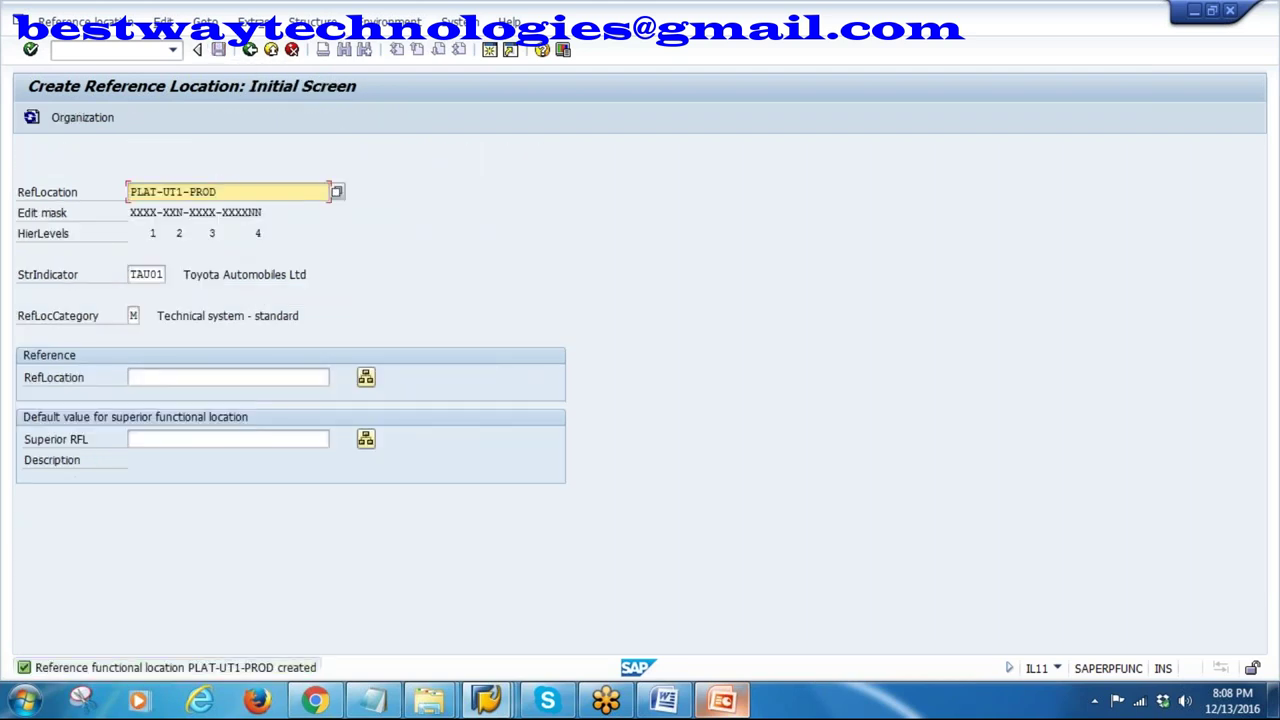
text(-MACH01)
key(Return)
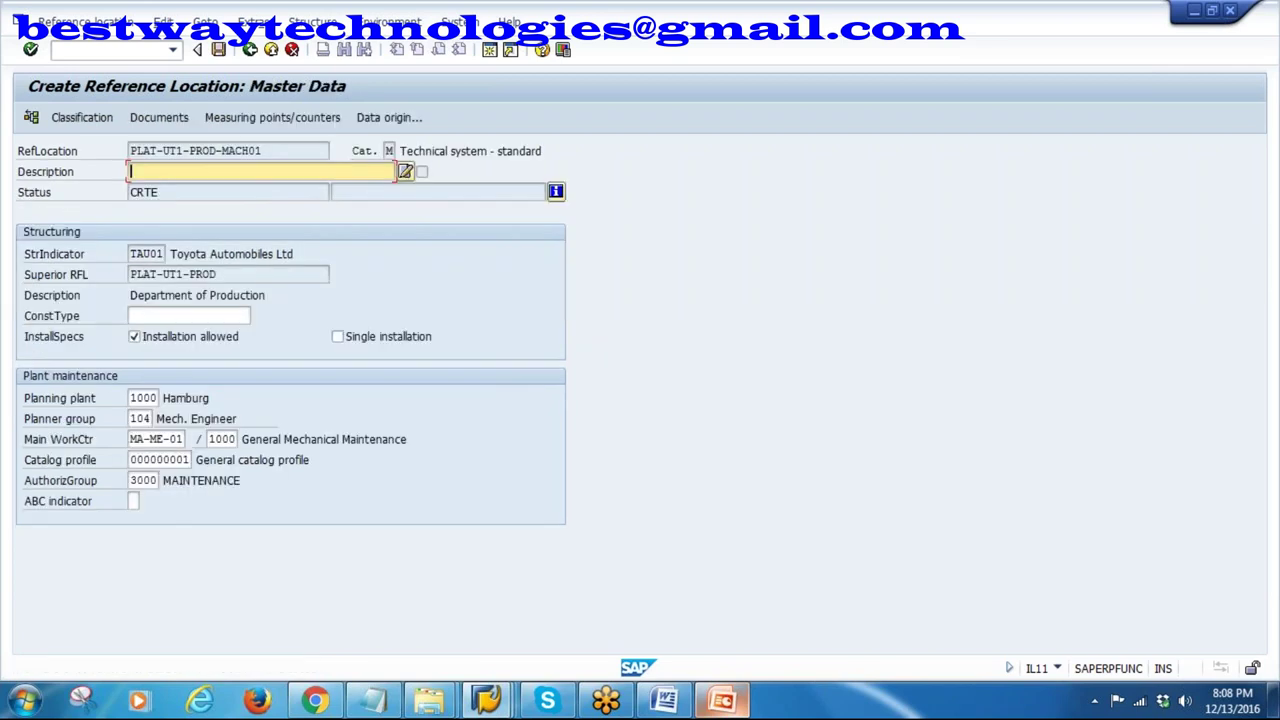
- Set the description of PLAT-UT1-PROD-MACH01 to Machine No.1 and save the reference location
text(Machin)
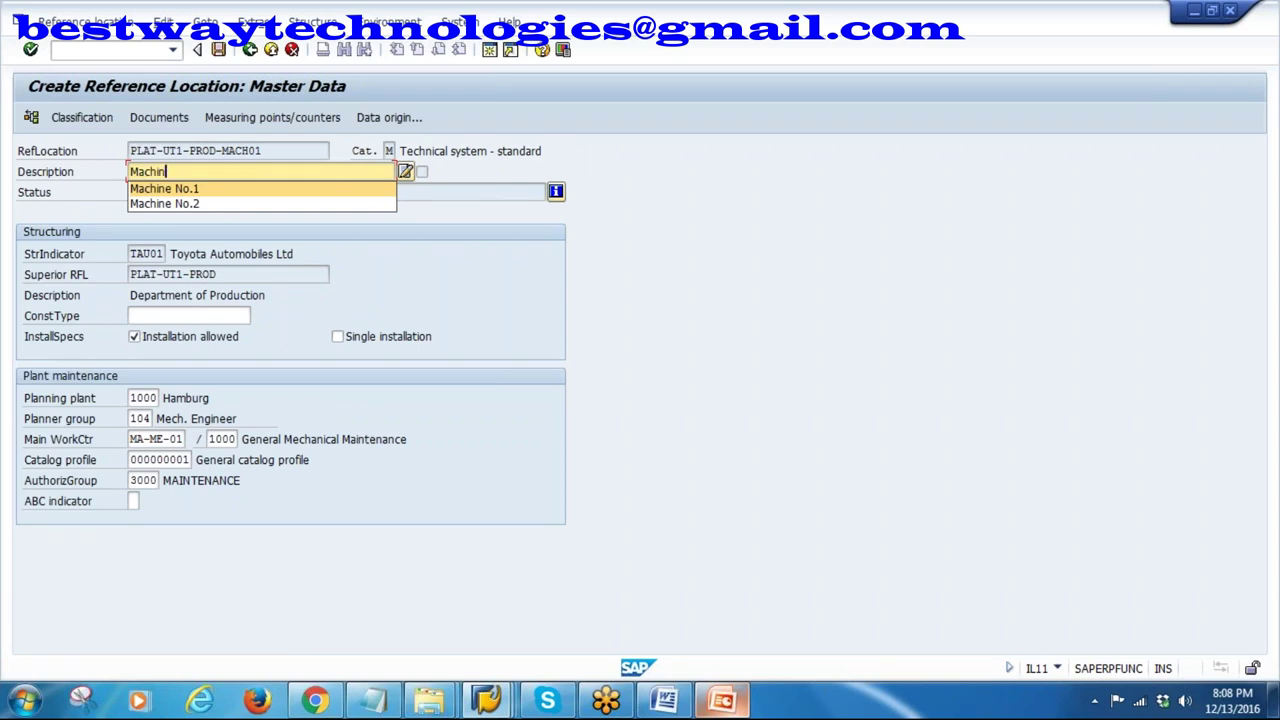
text(e No.1)
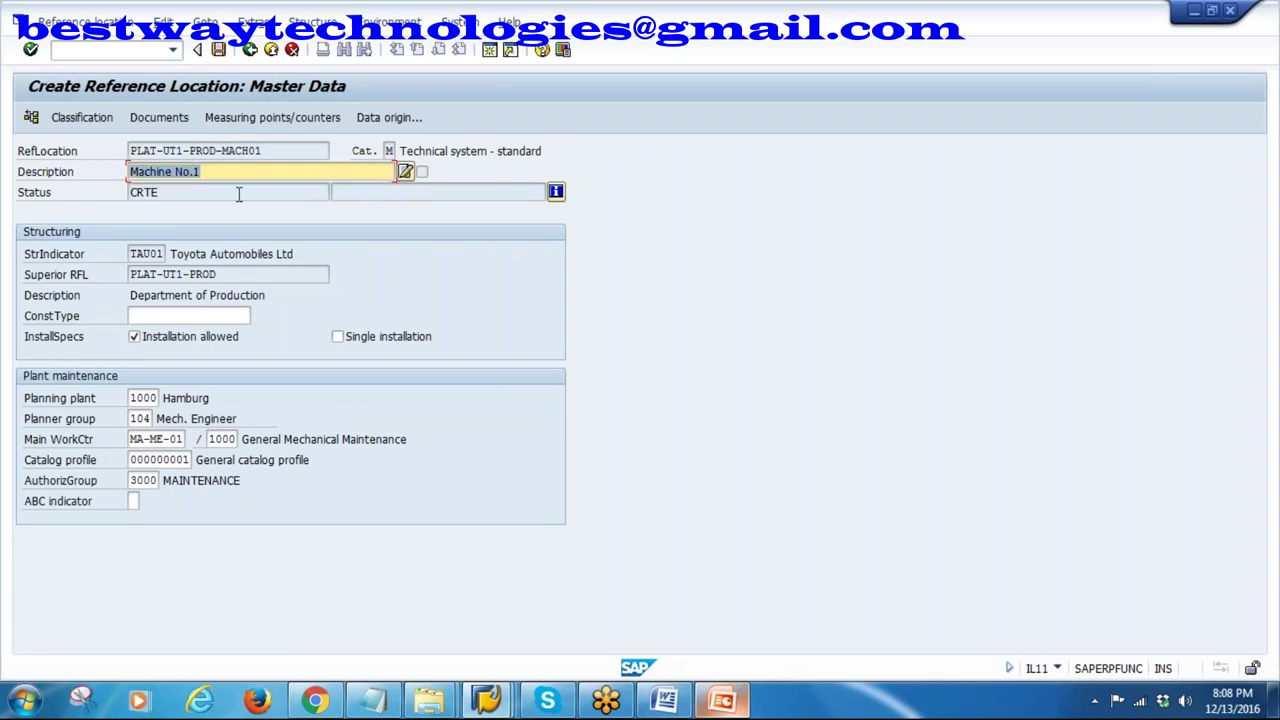
click(218, 49)
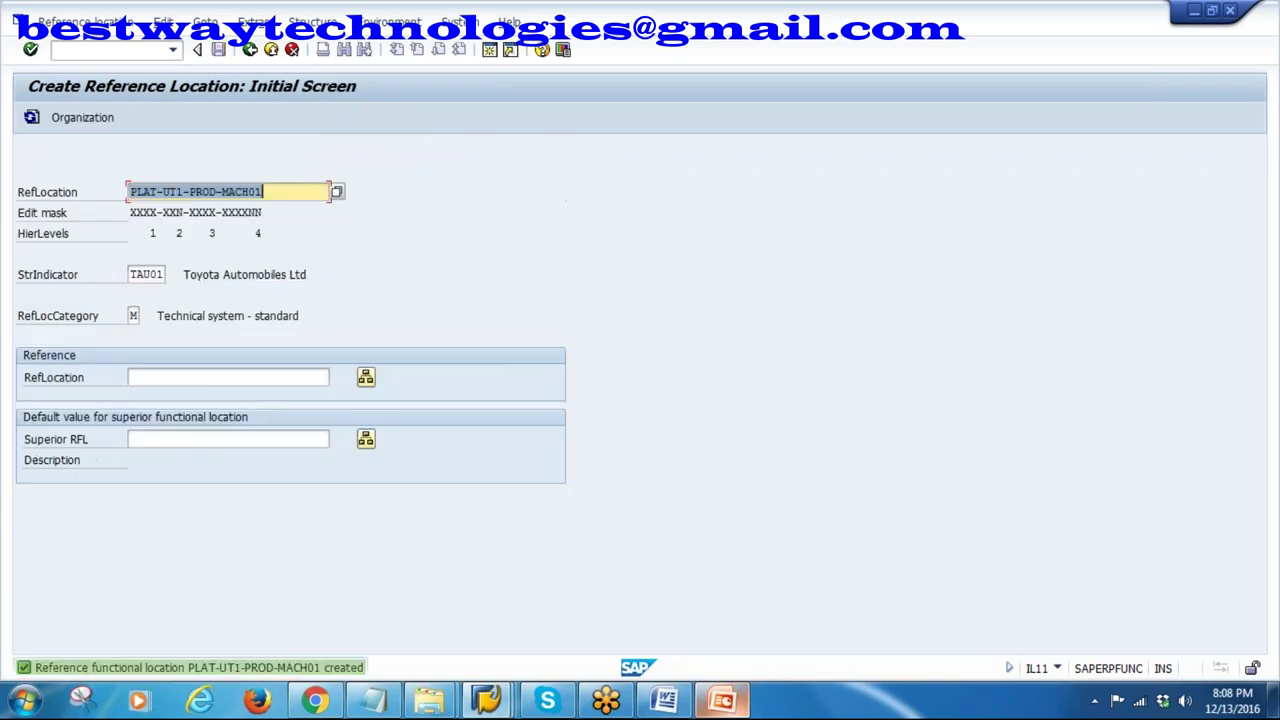
- Create the reference location PLAT-UT1-PROD-MACH02 with the description Machine No.2 and save it
click(274, 190)
key(BackSpace)
text(2)
key(Return)
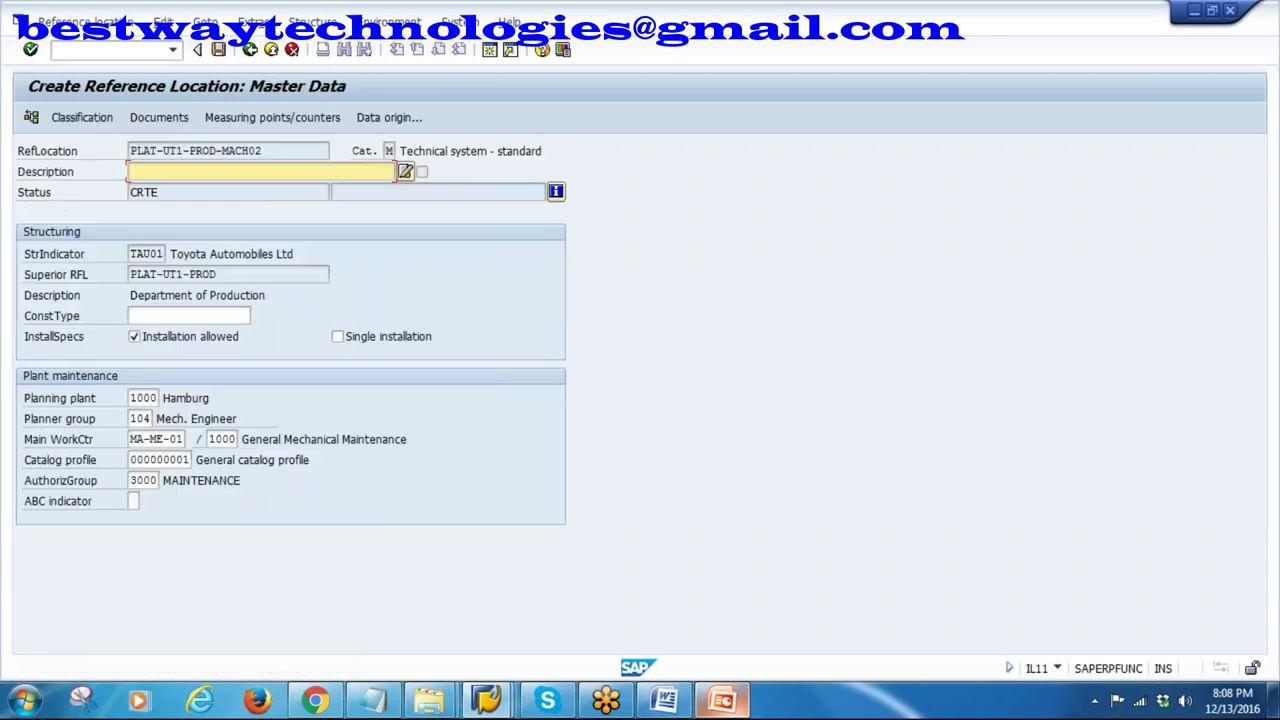
click(150, 291)
key(shift+Home)
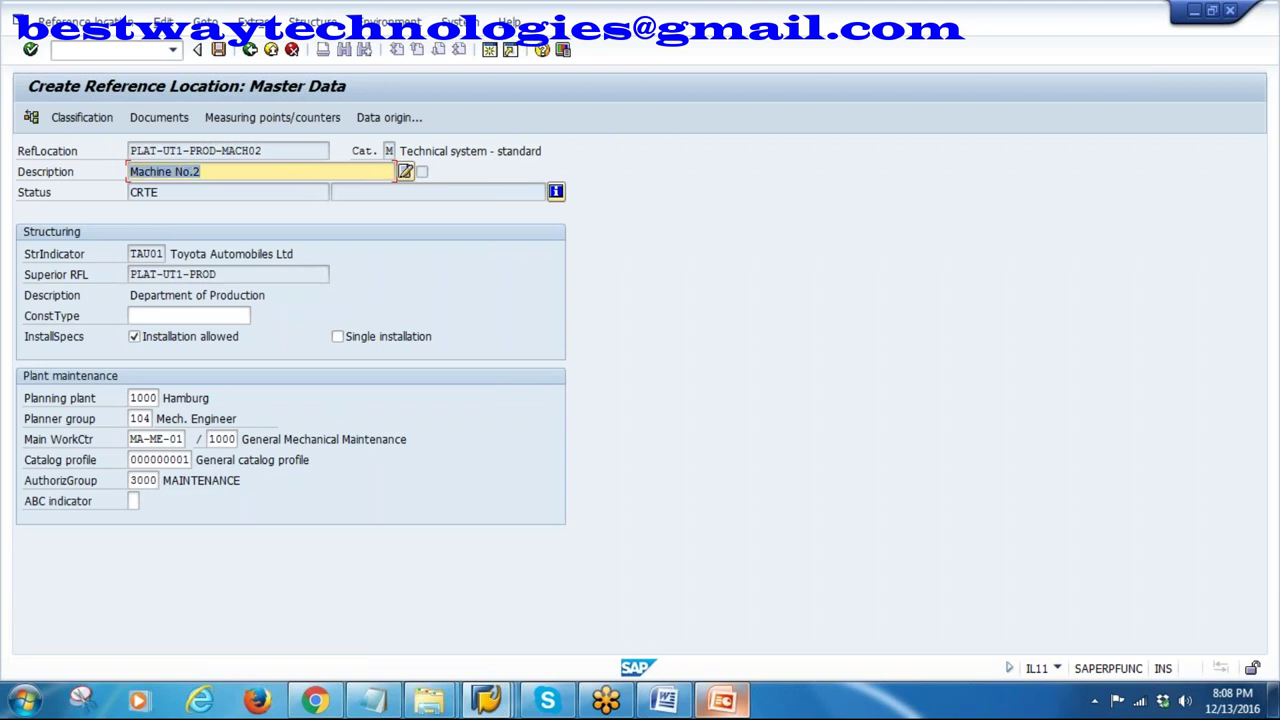
click(218, 49)
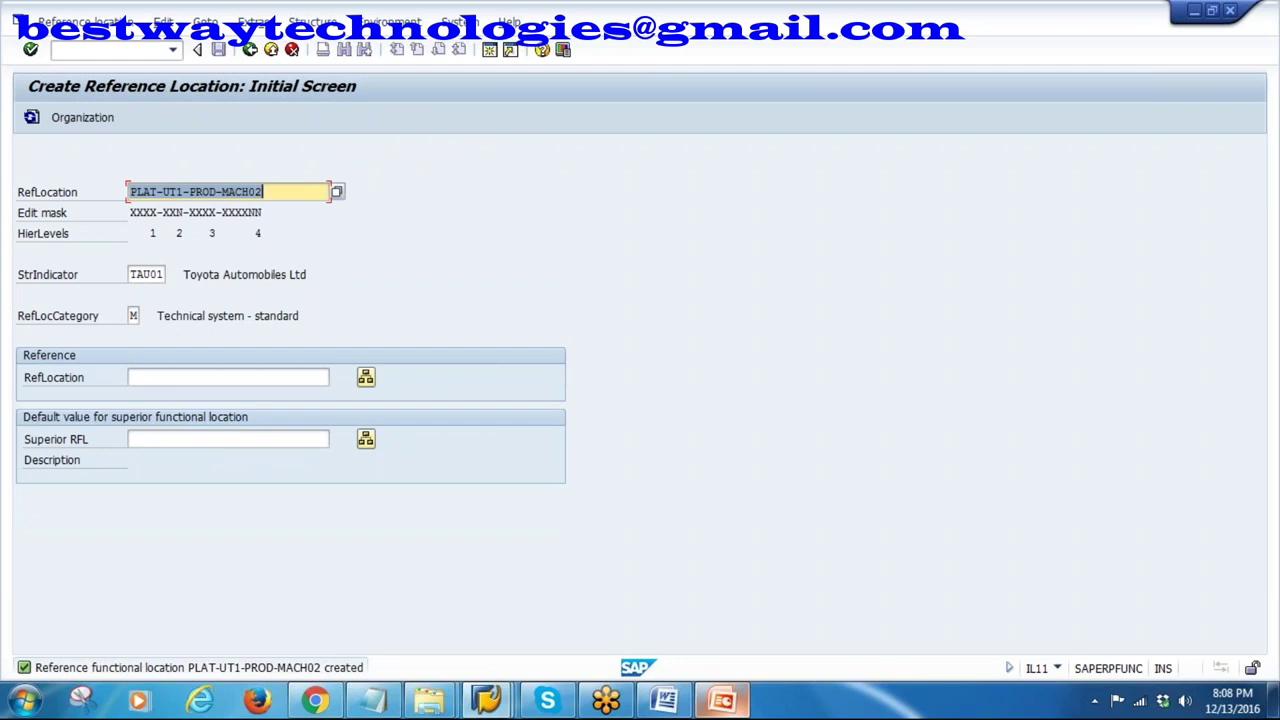
- Enter PLAT-UT1-QLTY as the code of a new reference location and continue to its master data
click(274, 192)
key(BackSpace)
key(BackSpace)
key(BackSpace)
key(BackSpace)
key(BackSpace)
key(BackSpace)
key(BackSpace)
key(BackSpace)
key(BackSpace)
key(BackSpace)
key(BackSpace)
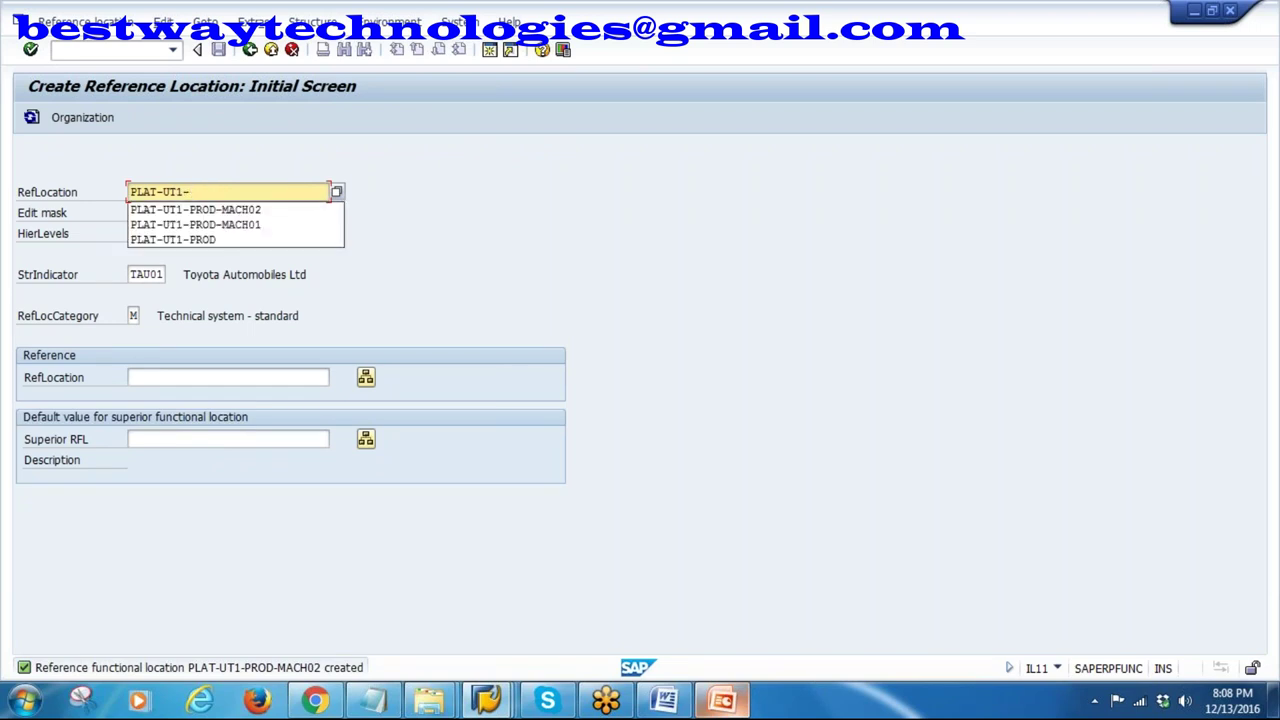
text(QL)
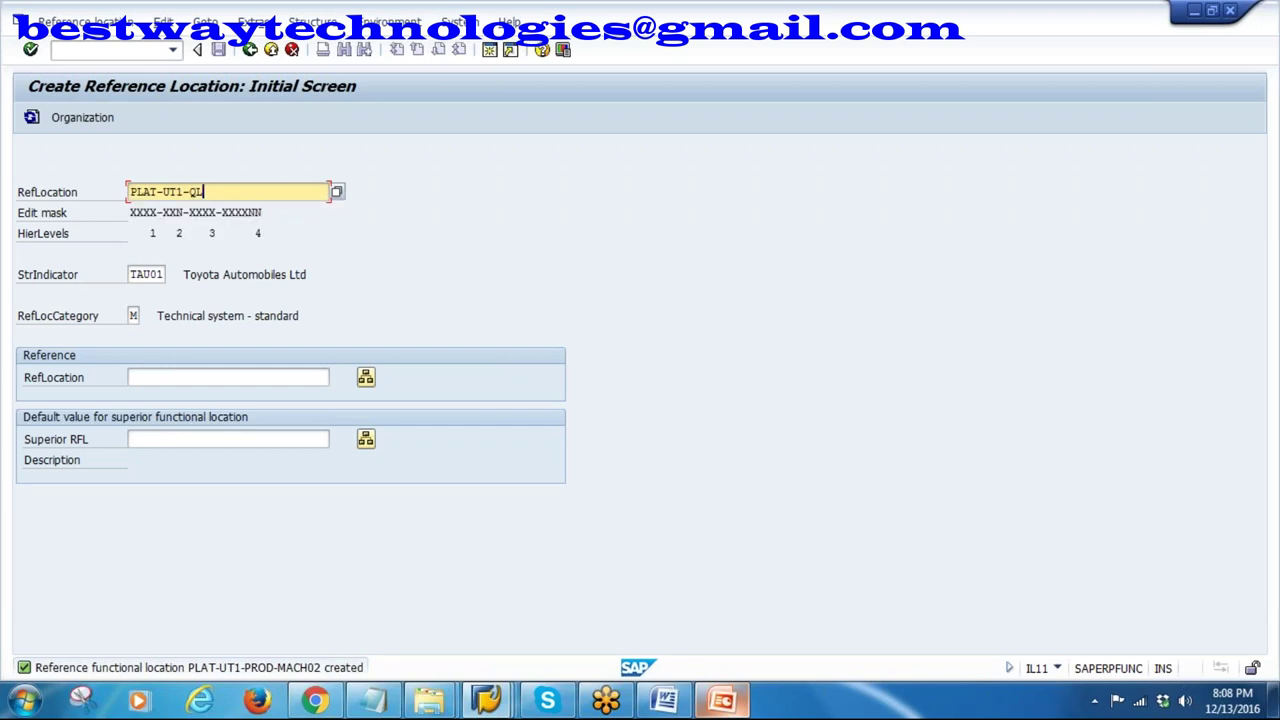
text(TY)
key(Return)
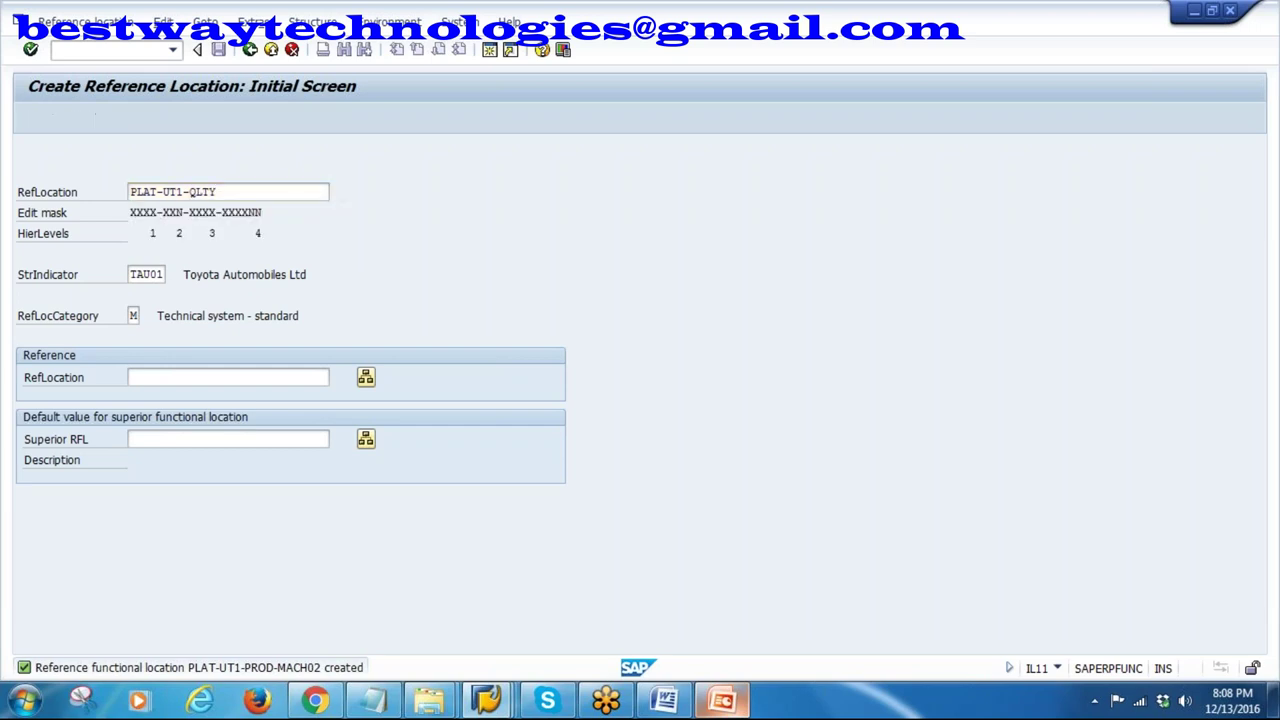
- Set the description of PLAT-UT1-QLTY to Department of Quality and save the reference location
key(BackSpace)
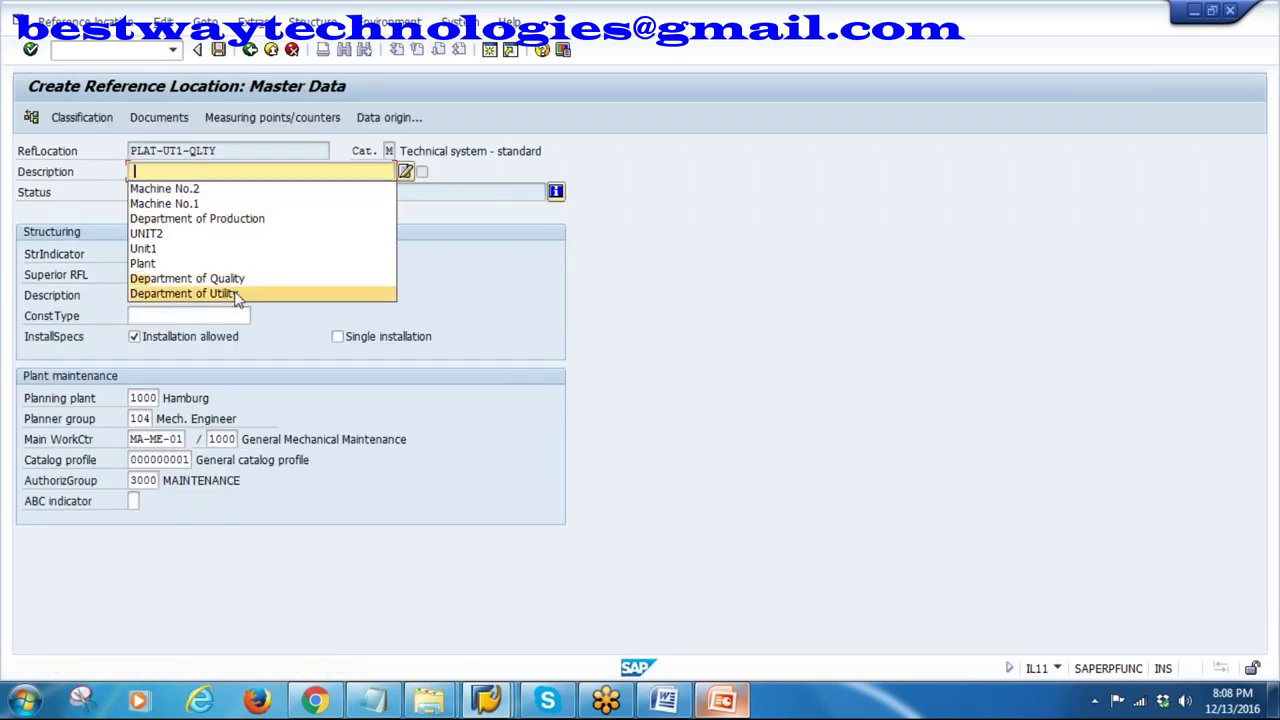
key(Return)
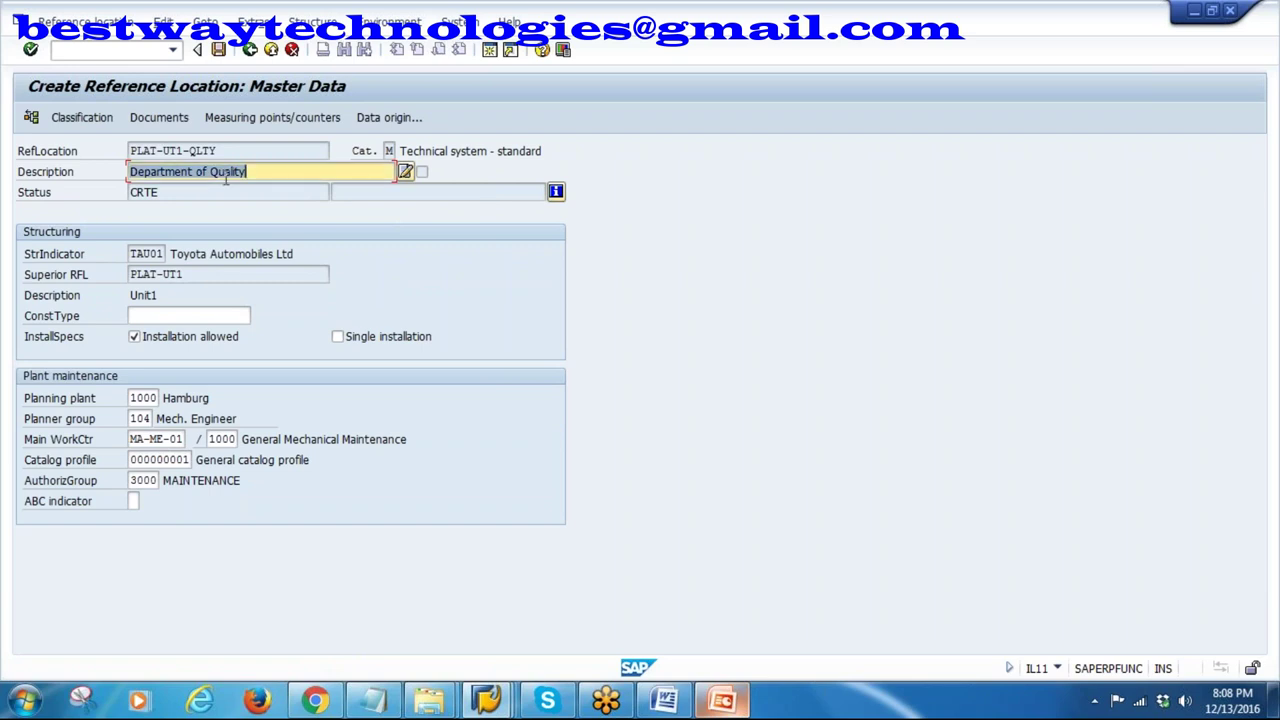
click(218, 50)
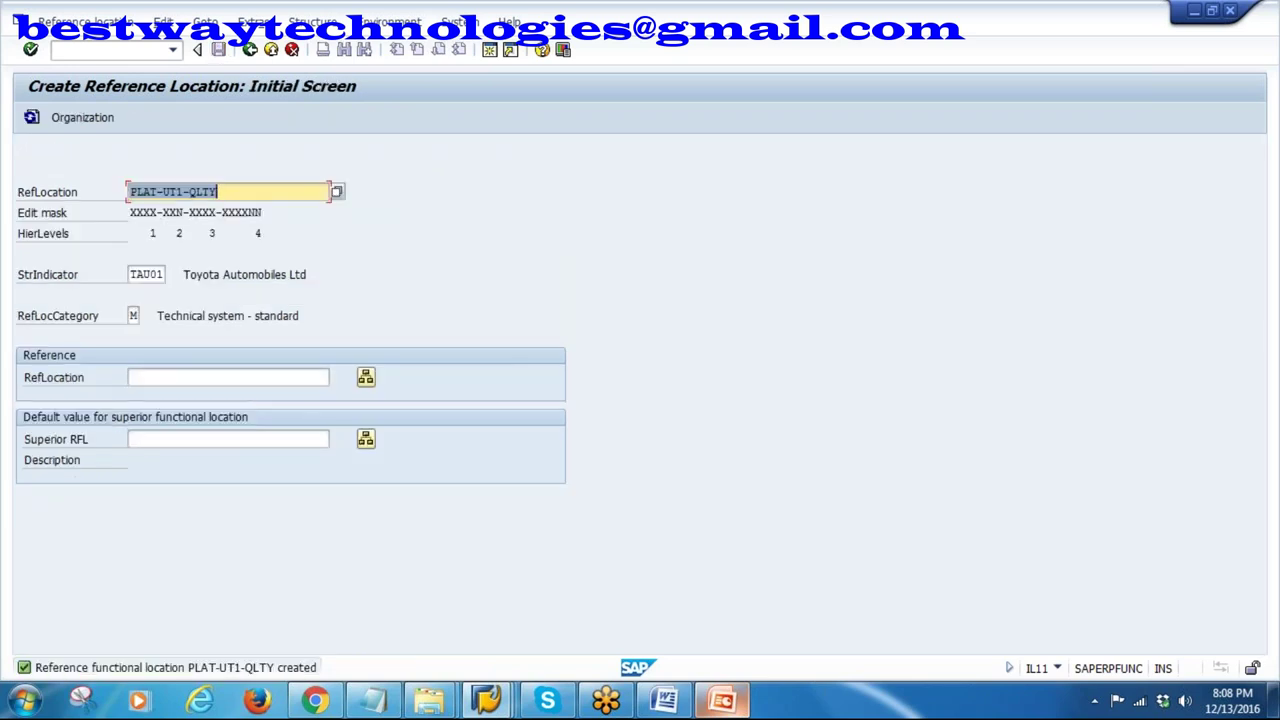
- Enter PLAT-UT1-QLTY-TSTG01 as the code of a new reference location and continue to its master data
key(End)
text(-)
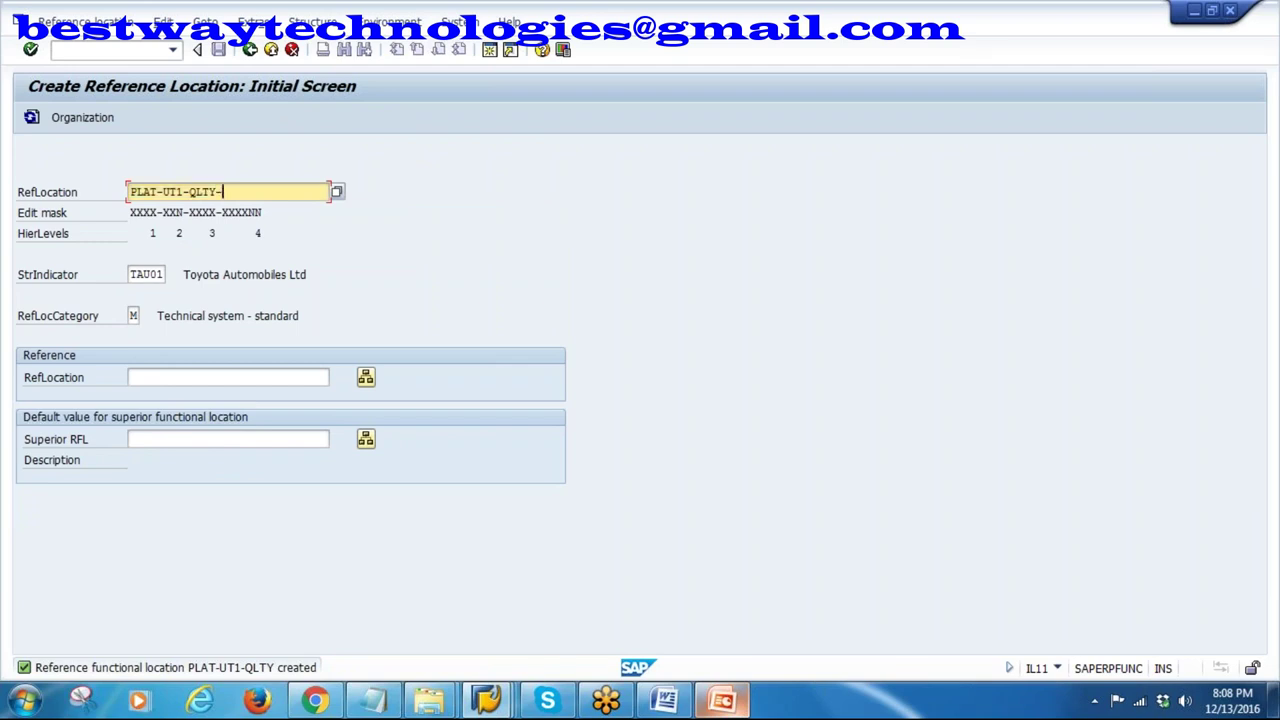
text(TSTG01)
key(Return)
- Set the description of PLAT-UT1-QLTY-TSTG01 to testing machine and save the reference location
text(TE)
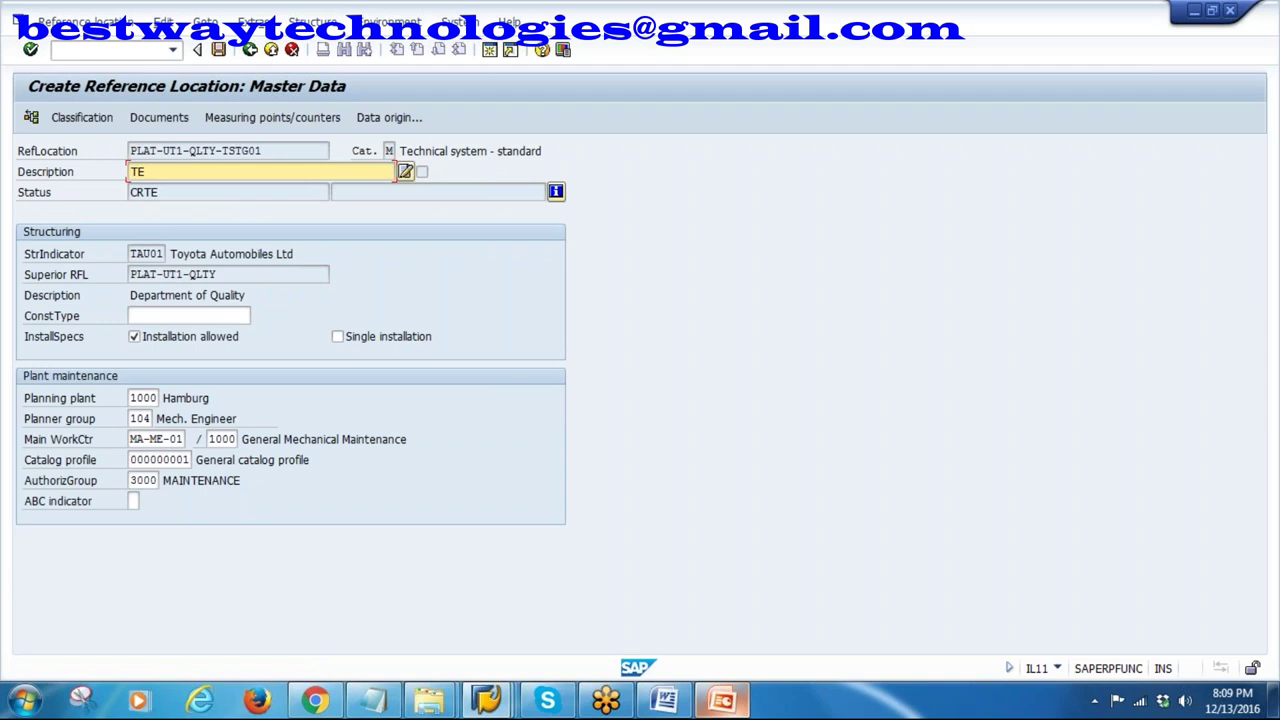
key(BackSpace)
key(BackSpace)
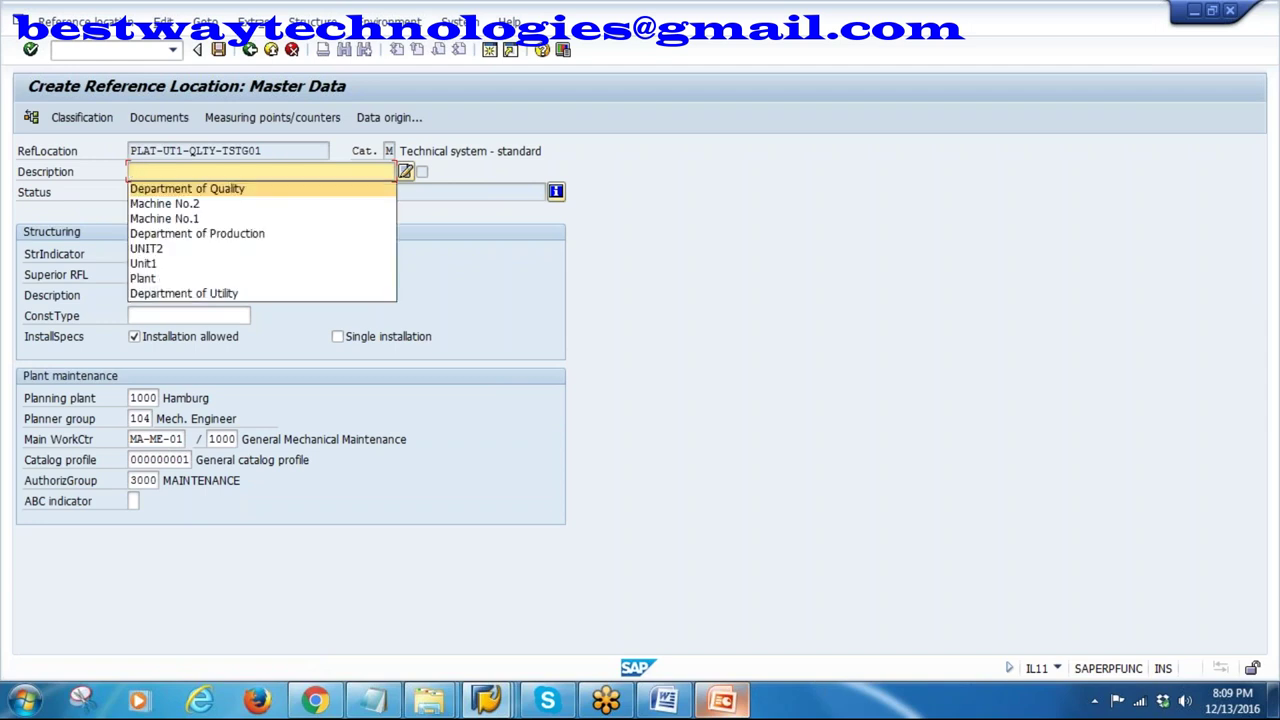
text(test)
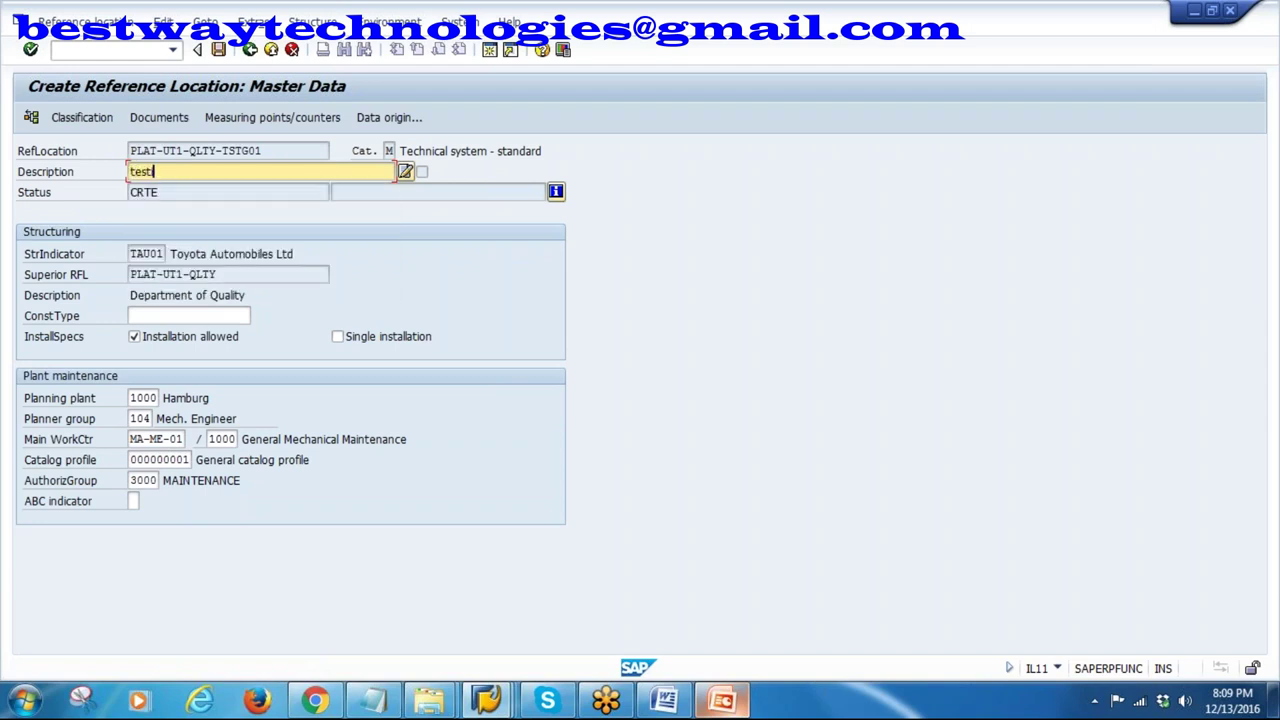
text(ing machine)
key(Return)
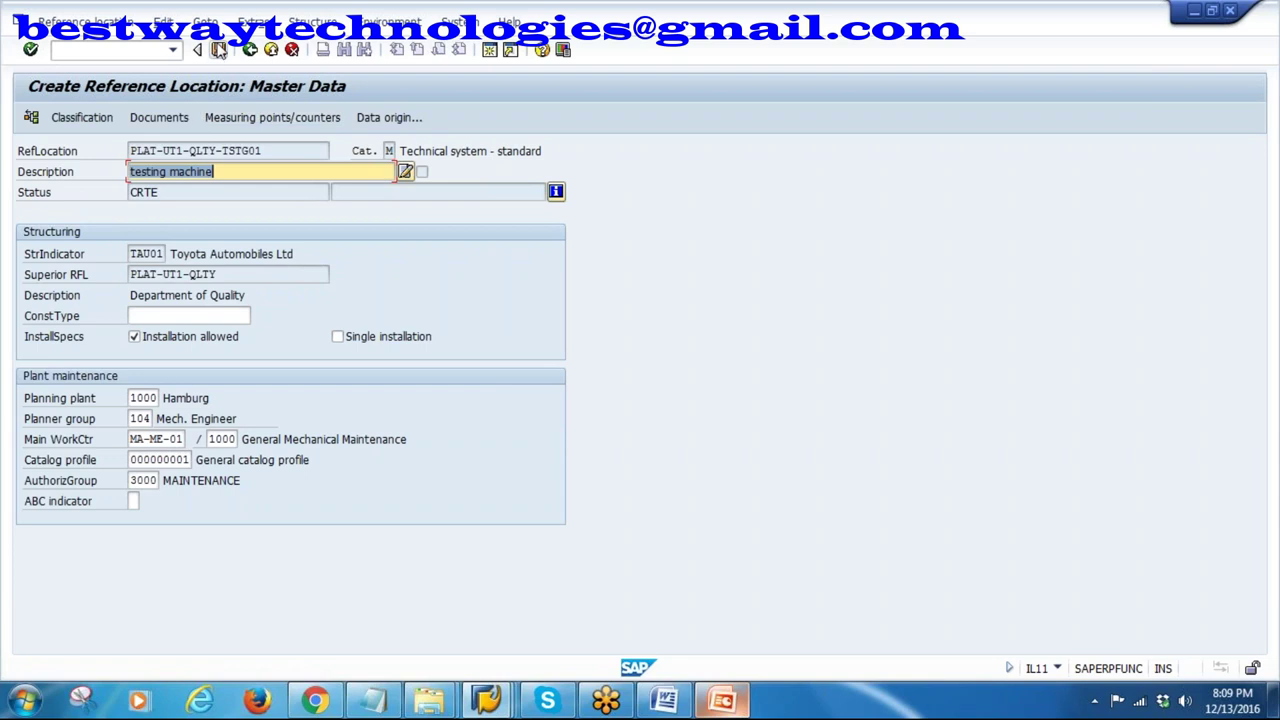
click(218, 49)
- Create the reference location PLAT-UT1-QLTY-TSTG02 with the description testing machine and save it
key(BackSpace)
text(2)
key(Return)
key(BackSpace)
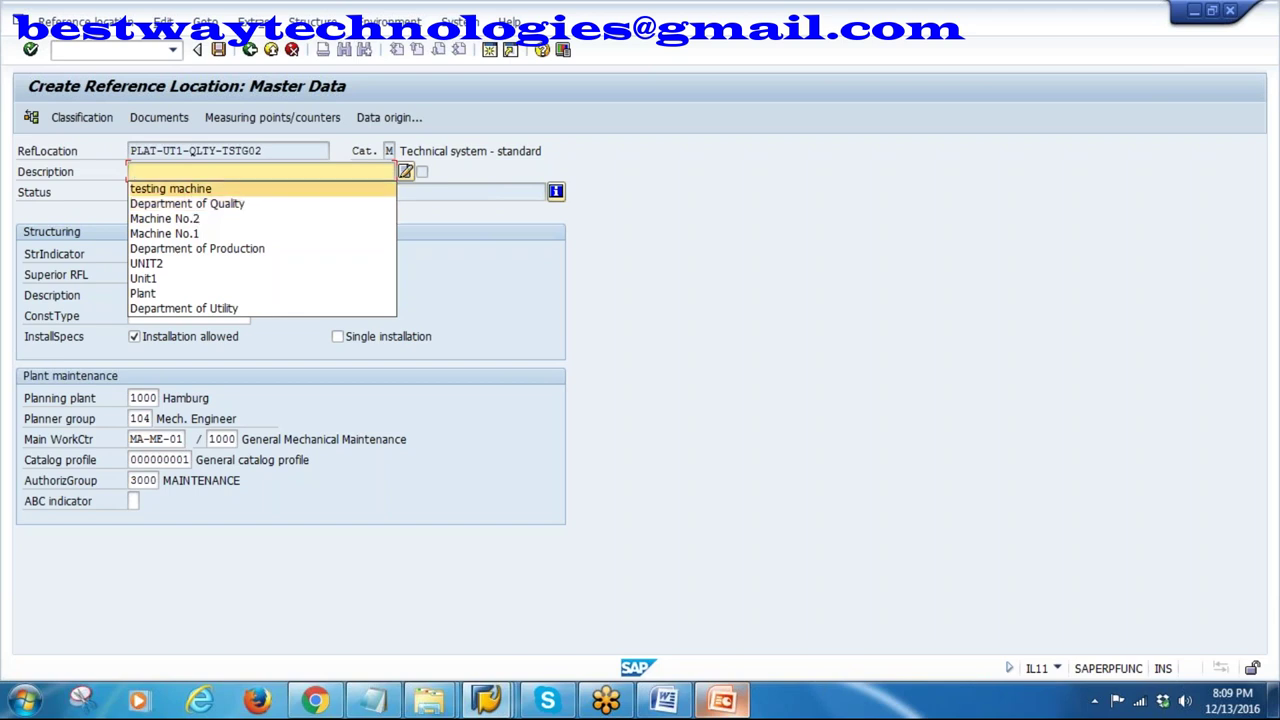
key(Escape)
text(tes)
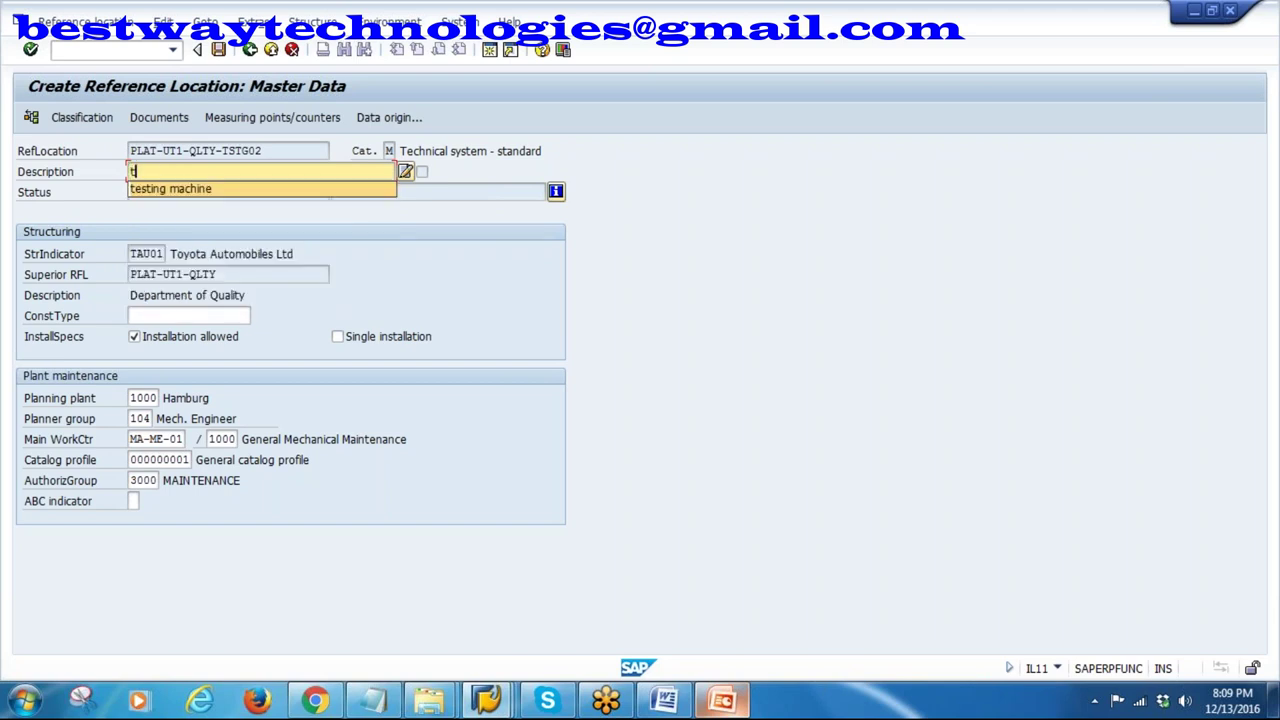
click(150, 190)
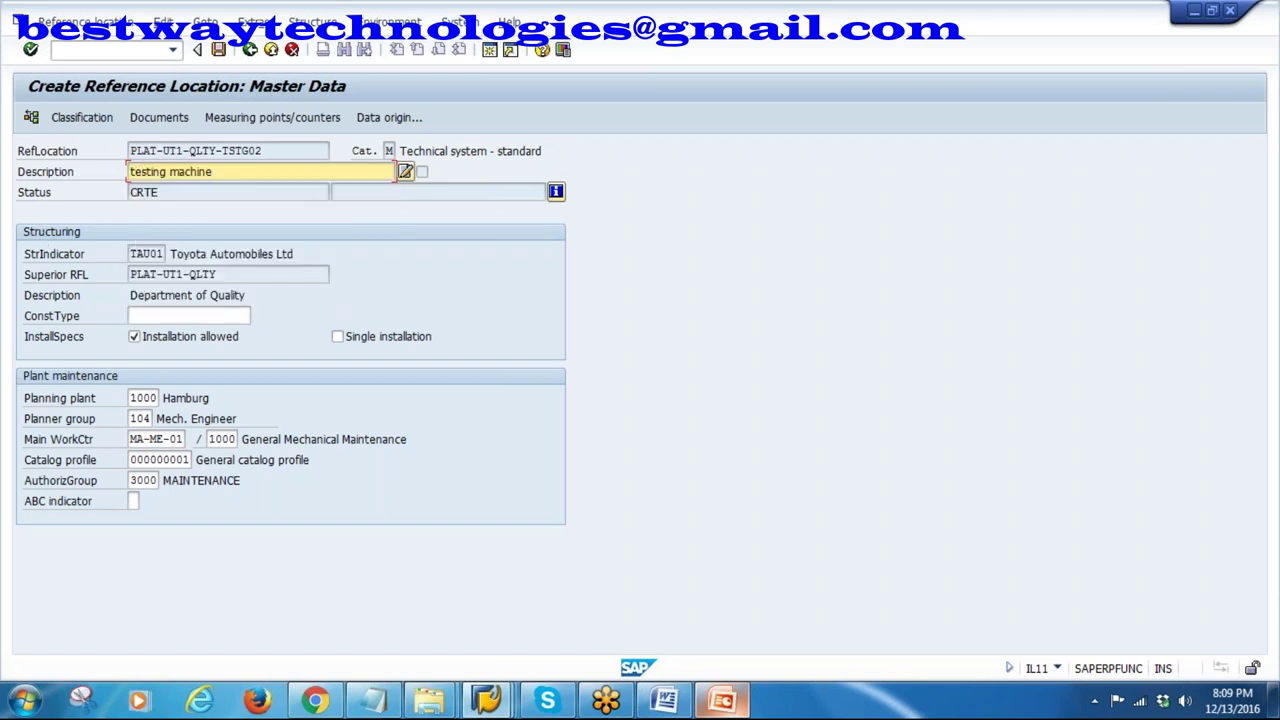
click(218, 49)
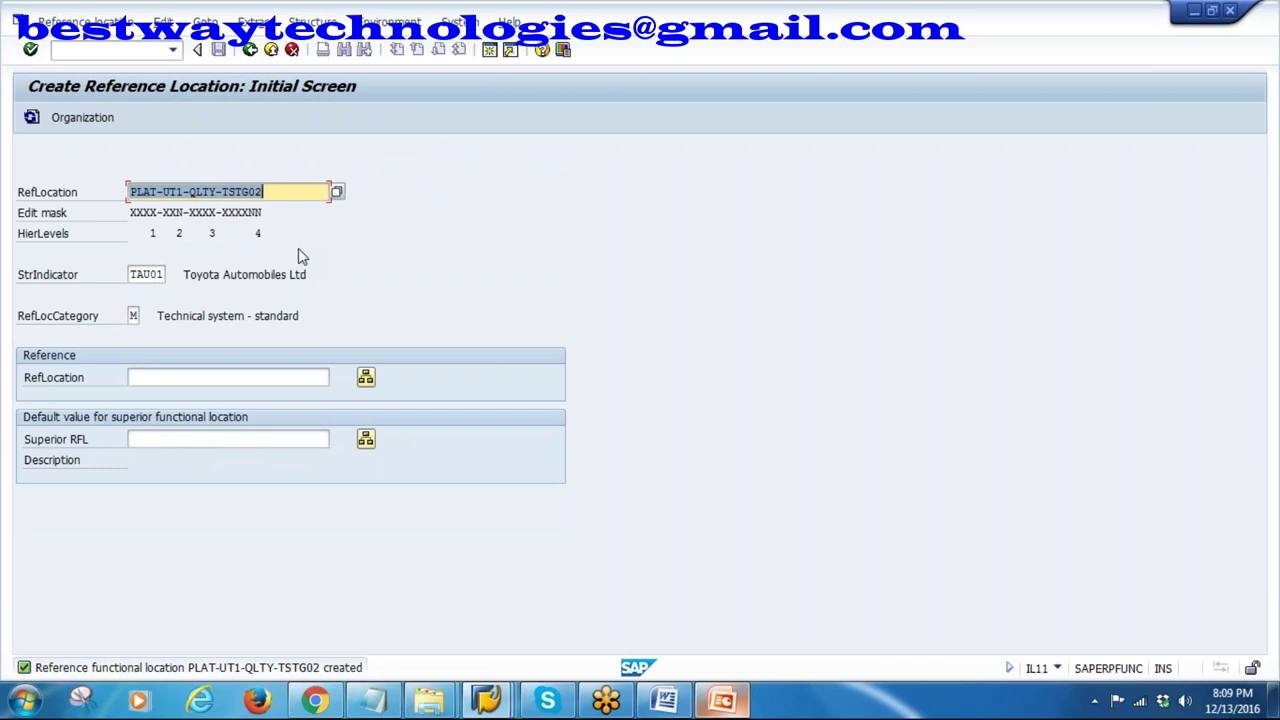
- Enter PLAT-UT1-UTLY as the code of a new reference location and continue to its master data
click(276, 192)
key(BackSpace)
key(BackSpace)
key(BackSpace)
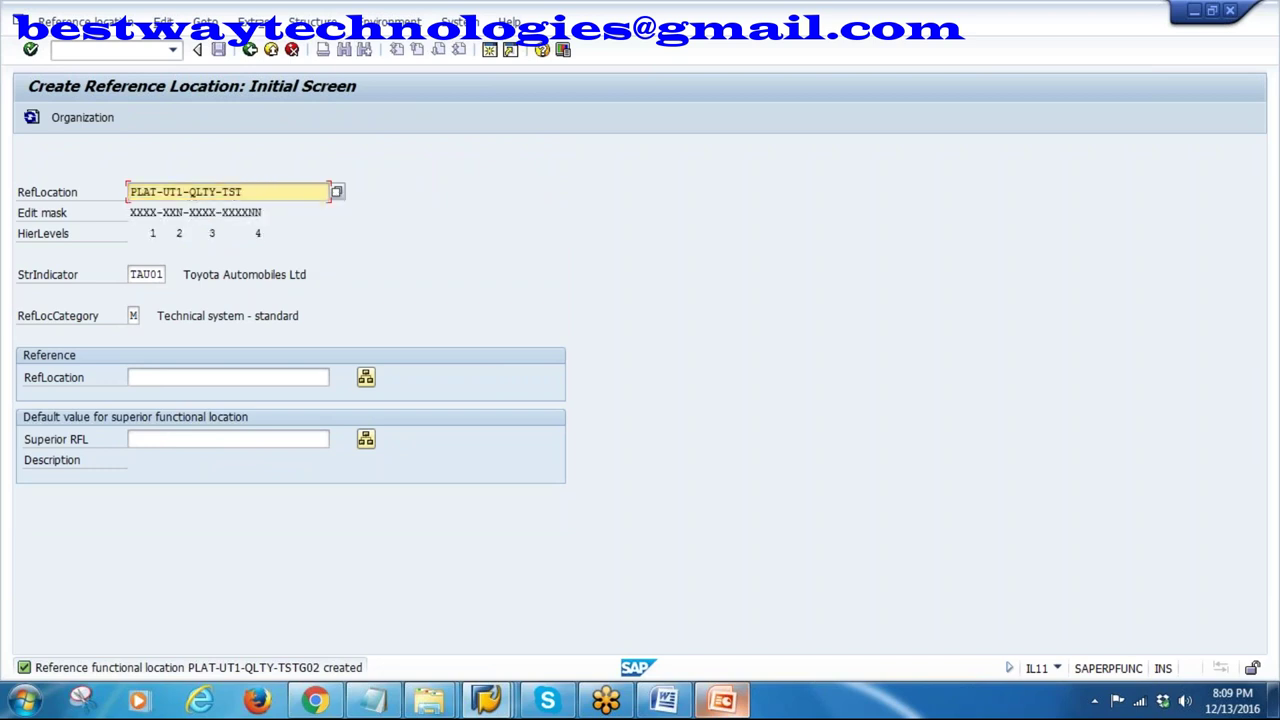
key(BackSpace)
key(BackSpace)
key(BackSpace)
key(BackSpace)
key(BackSpace)
key(BackSpace)
key(BackSpace)
key(BackSpace)
text(utly)
key(BackSpace)
key(BackSpace)
key(BackSpace)
key(BackSpace)
text(utly)
key(Return)
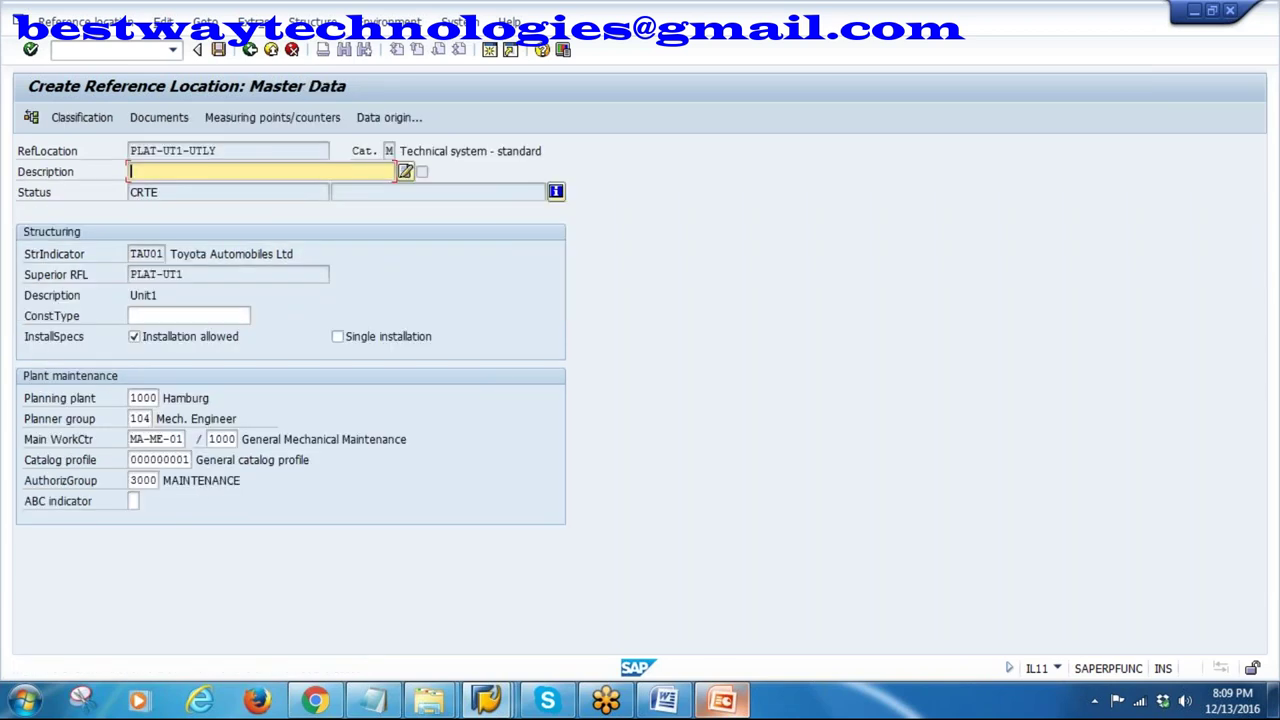
- Set the description of PLAT-UT1-UTLY to Department of Utility and save the reference location
text(De)
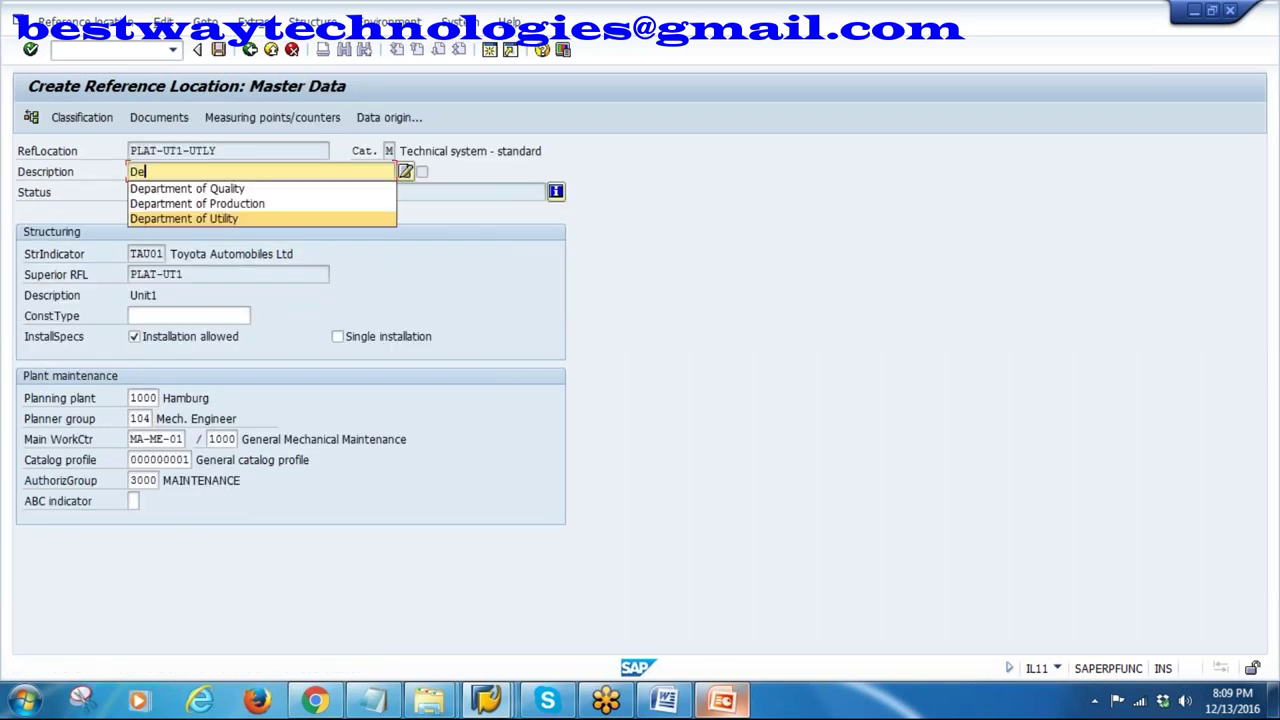
text(p)
click(236, 219)
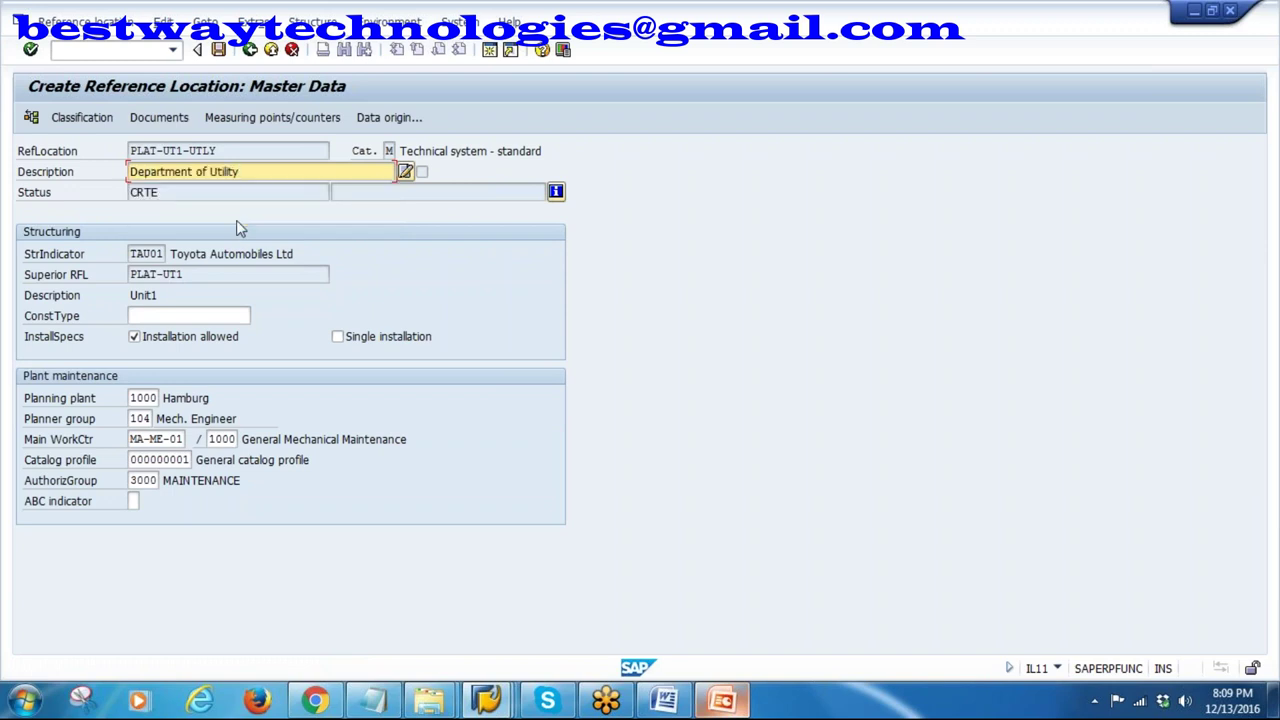
key(ctrl+a)
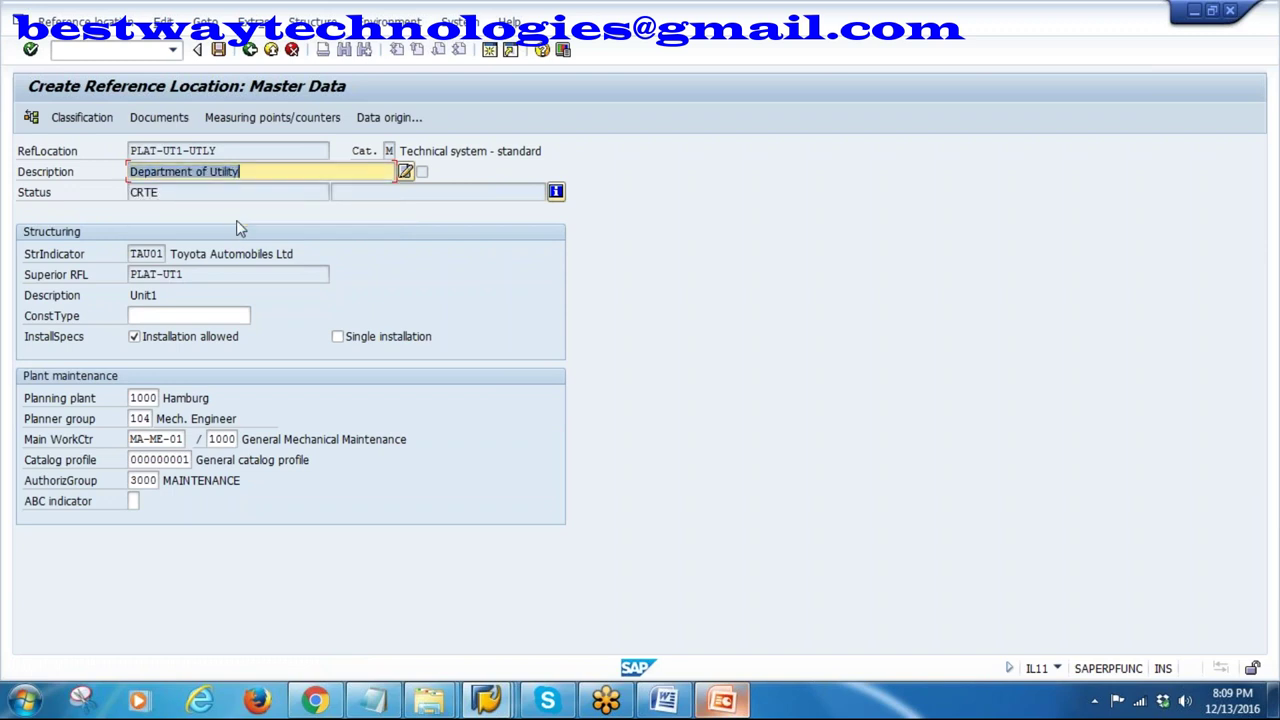
click(219, 50)
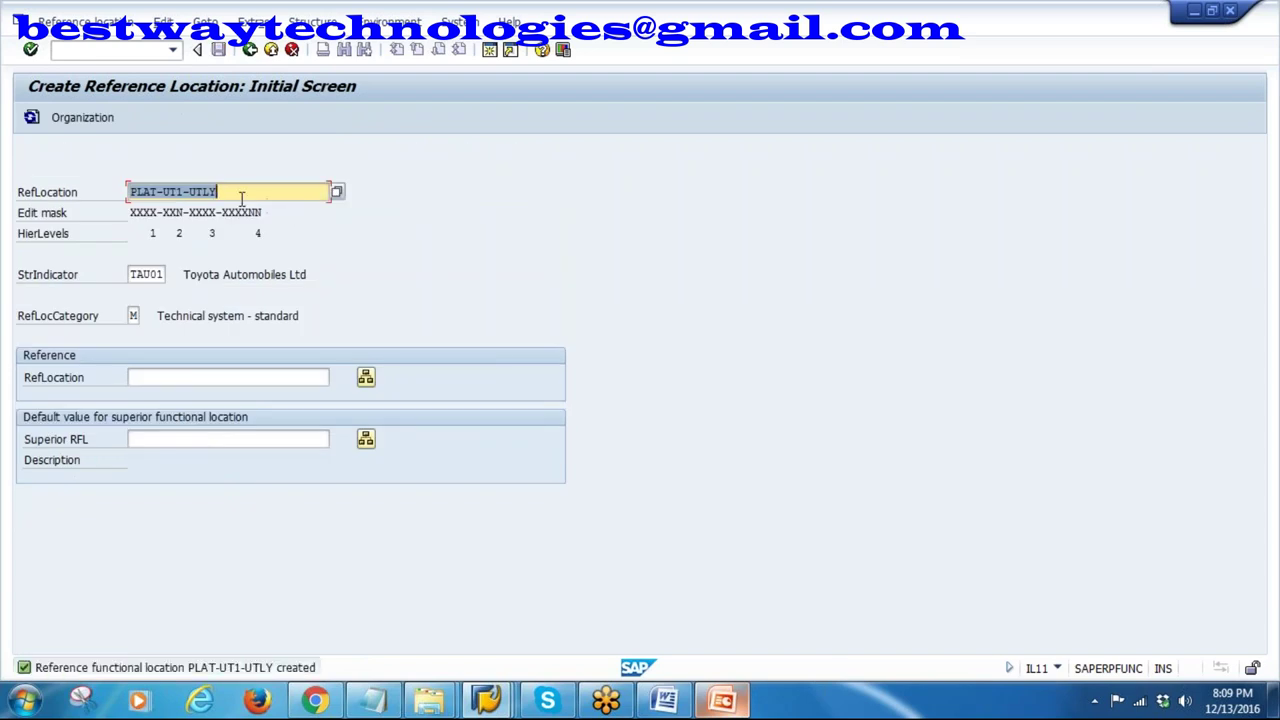
- Enter PLAT-UT1-UTLY-DEGN01 as the code of a new reference location and continue to its master data
click(246, 196)
text(-)
text(de)
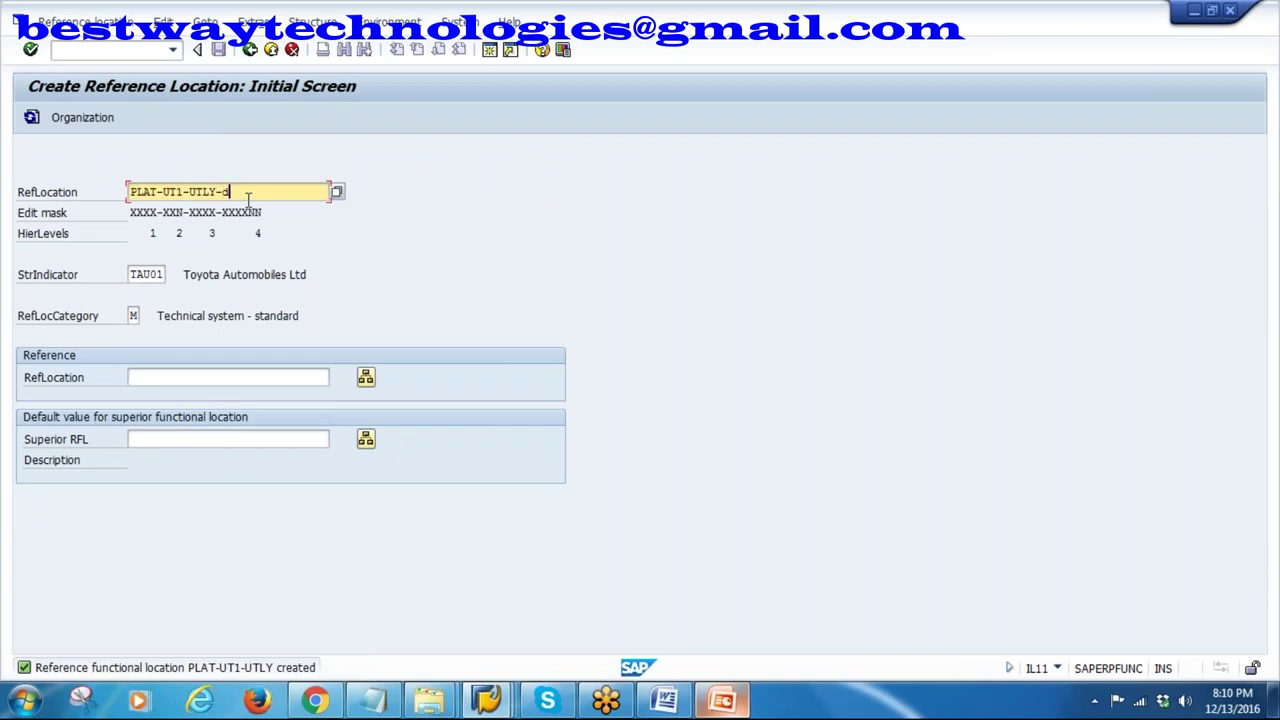
key(BackSpace)
key(BackSpace)
text(DEGN01)
key(Return)
click(205, 171)
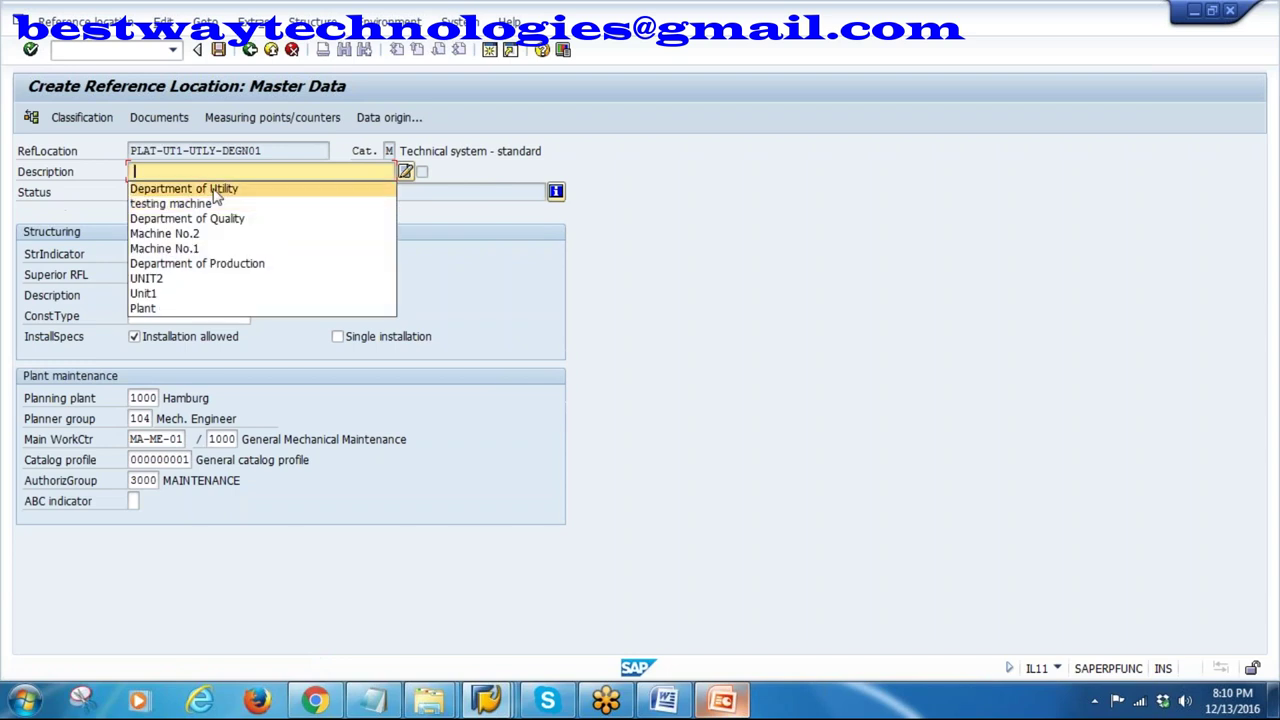
key(Escape)
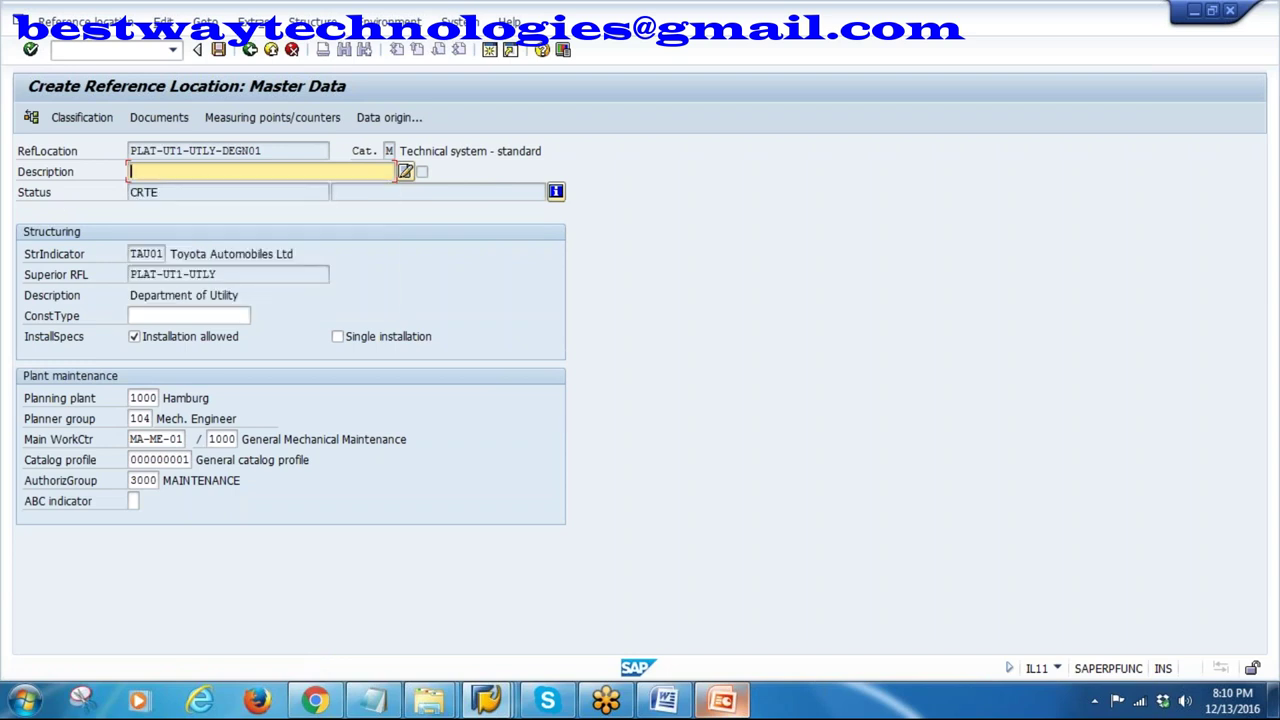
text(150 KVA)
key(BackSpace)
key(BackSpace)
key(BackSpace)
key(BackSpace)
key(BackSpace)
key(BackSpace)
key(BackSpace)
key(BackSpace)
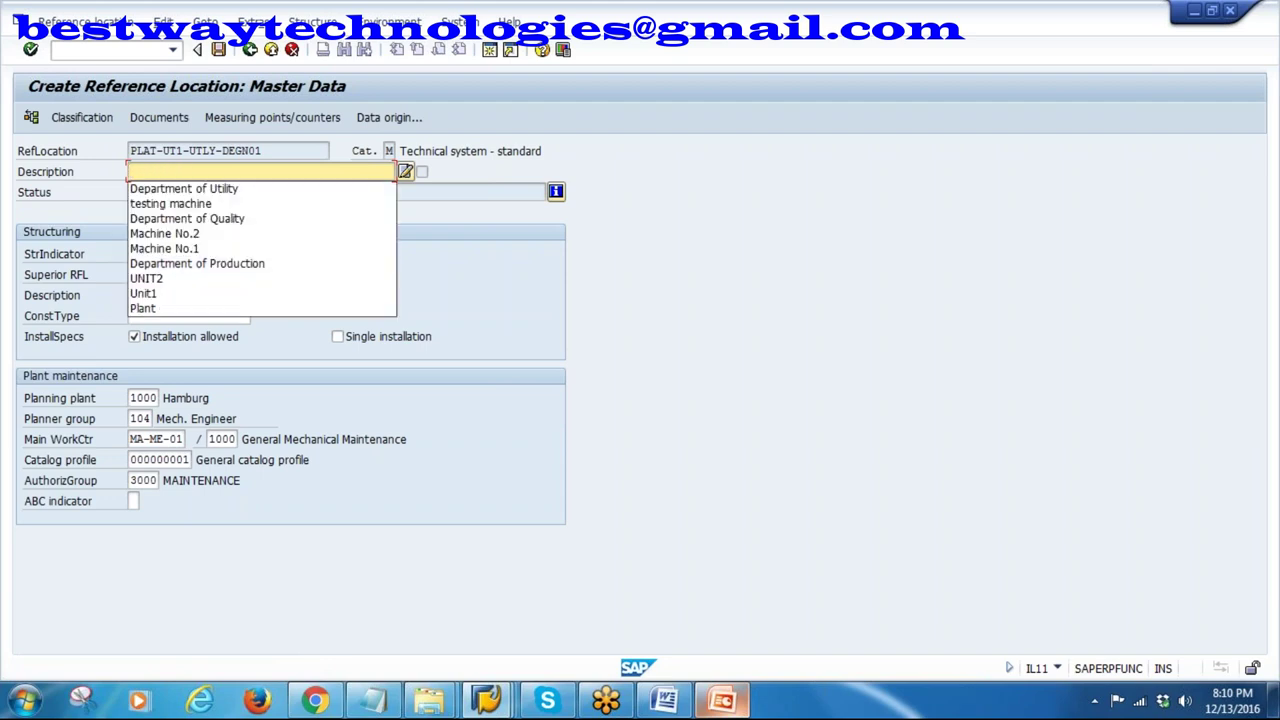
- Set the description of PLAT-UT1-UTLY-DEGN01 to 500 KVA DG and save the reference location
text(500 )
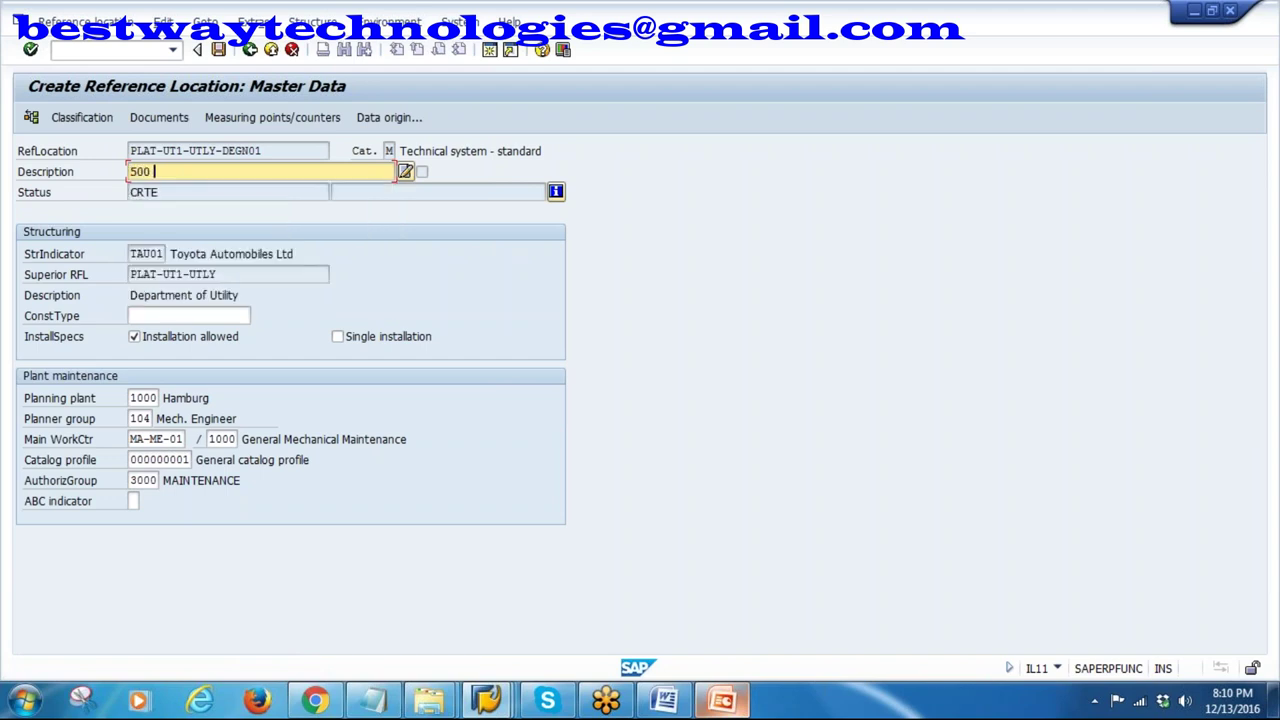
text(KVA DG)
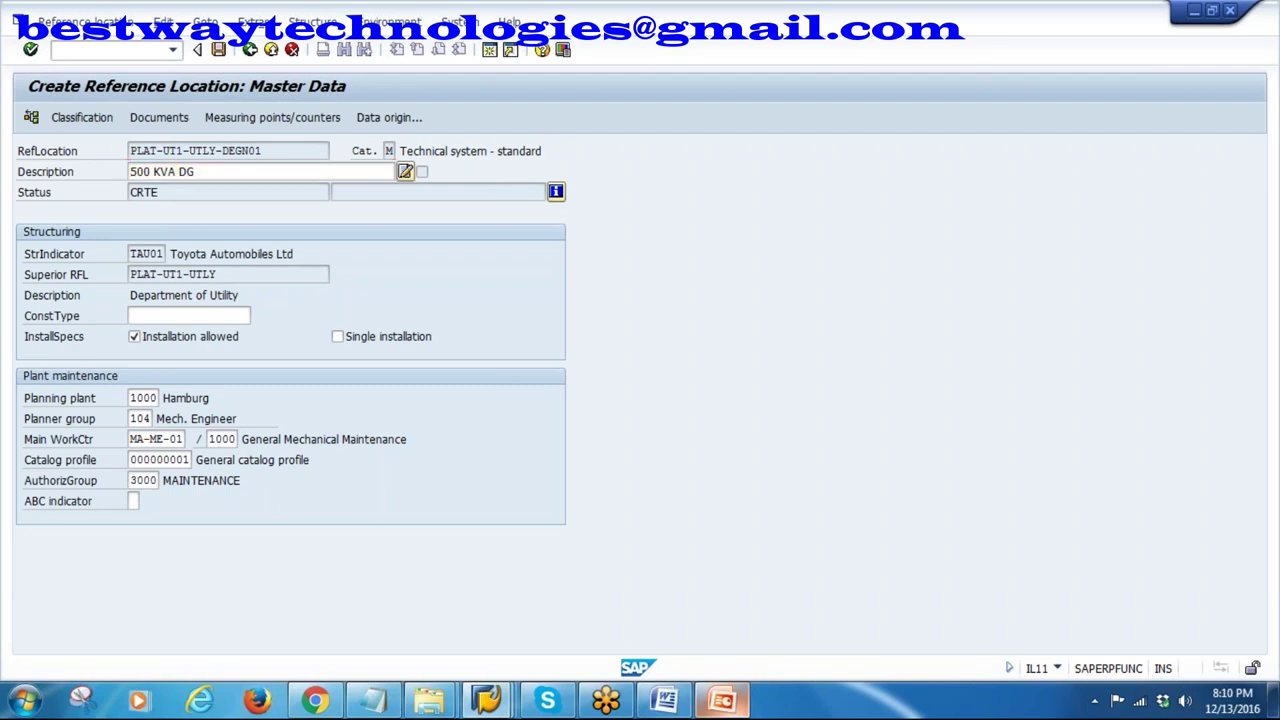
click(218, 49)
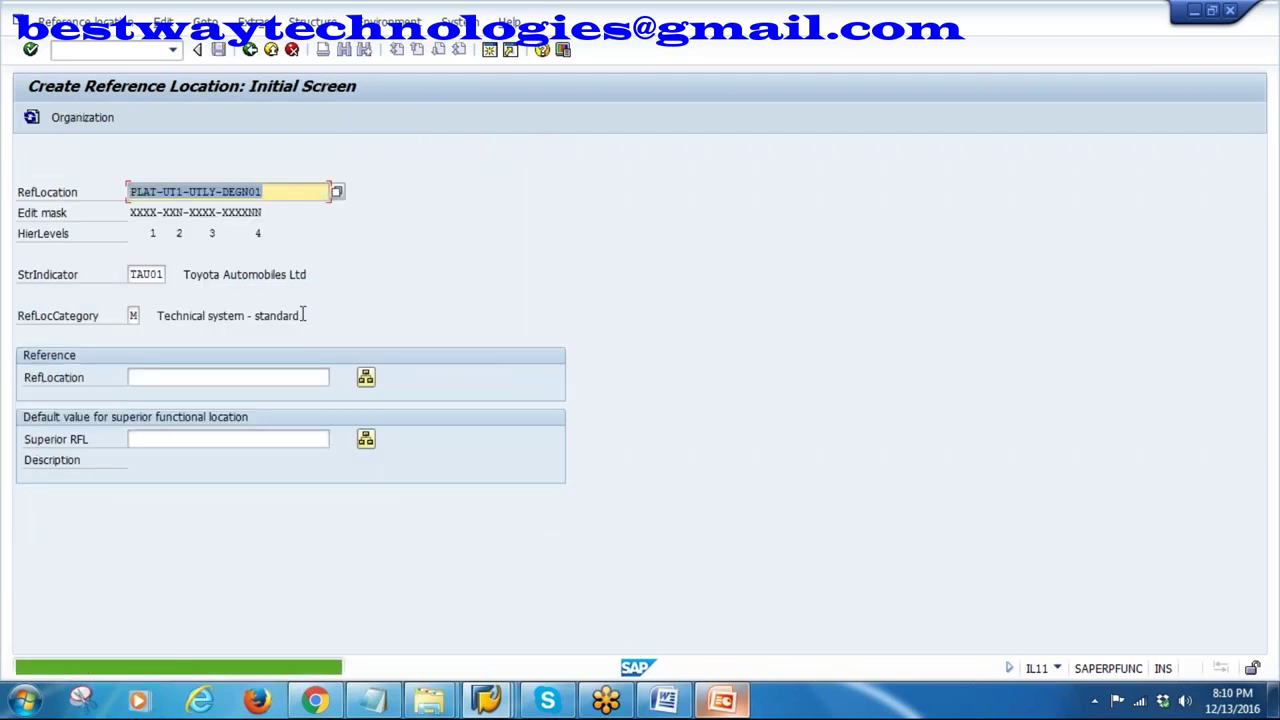
- Enter PLAT-UT1-UTLY-COMP01 as the code of a new reference location and continue to its master data
click(276, 197)
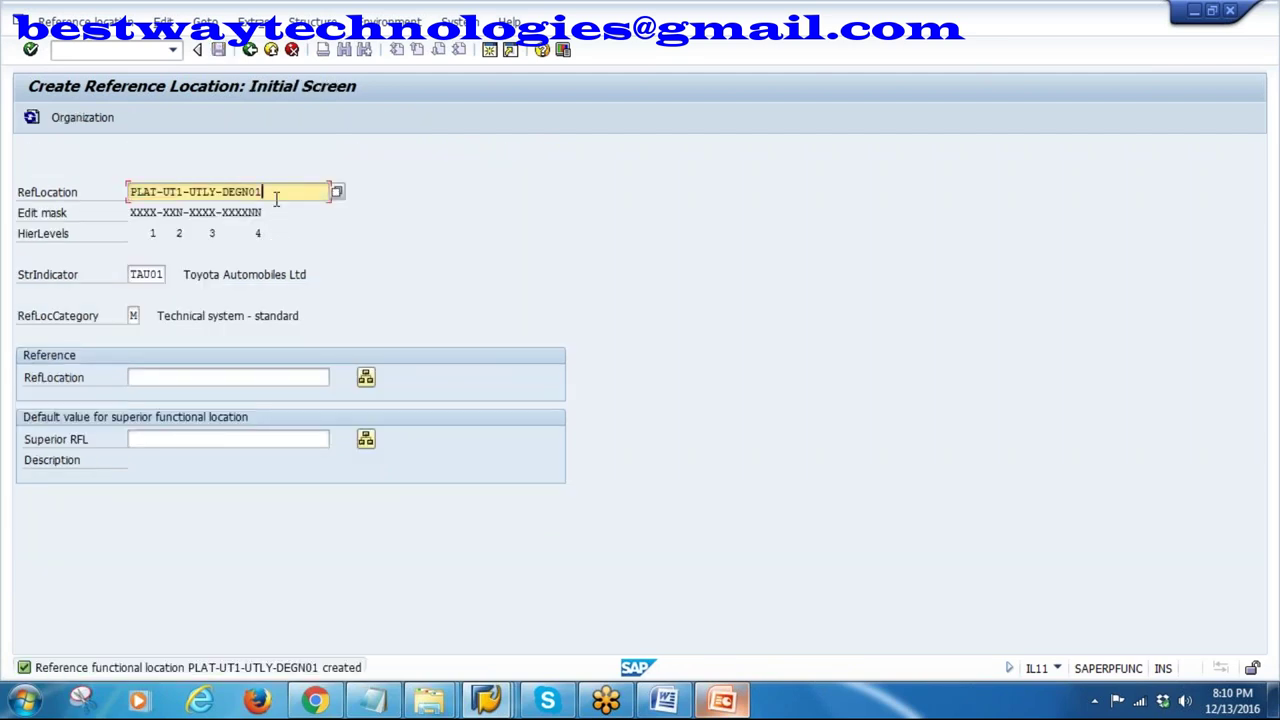
key(BackSpace)
key(BackSpace)
key(BackSpace)
key(BackSpace)
key(BackSpace)
key(BackSpace)
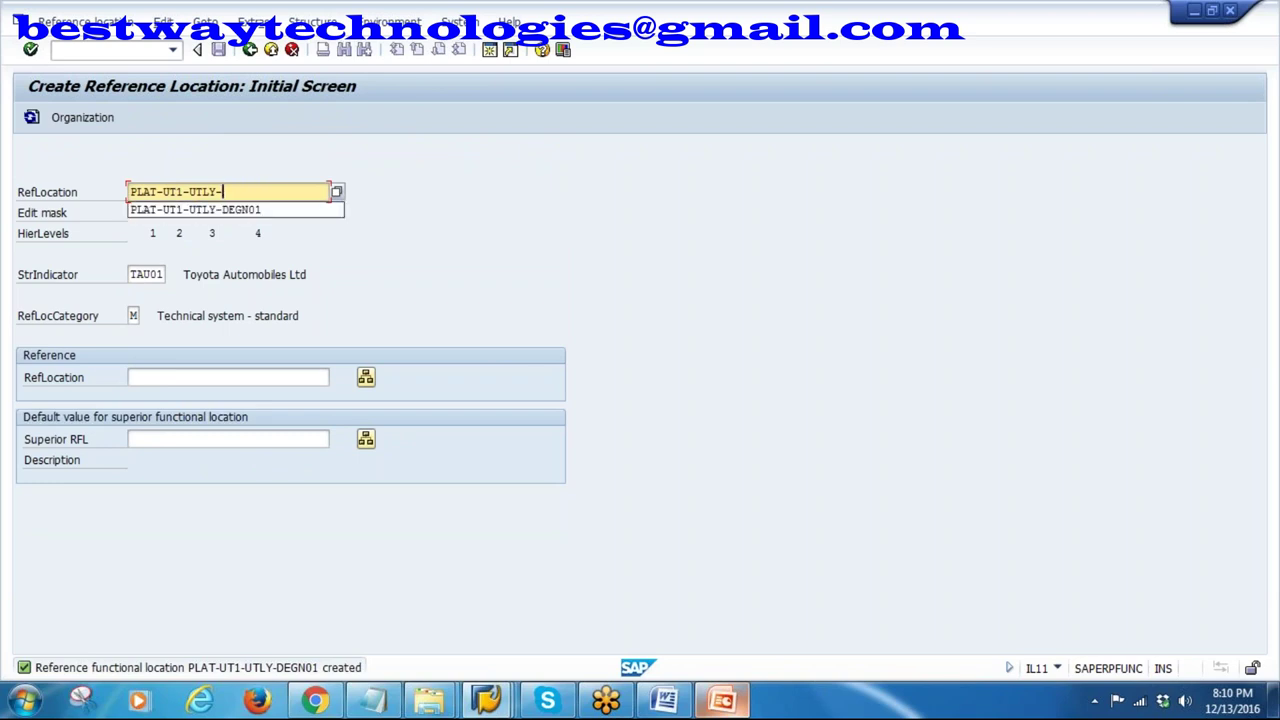
text(COMP01)
key(Return)
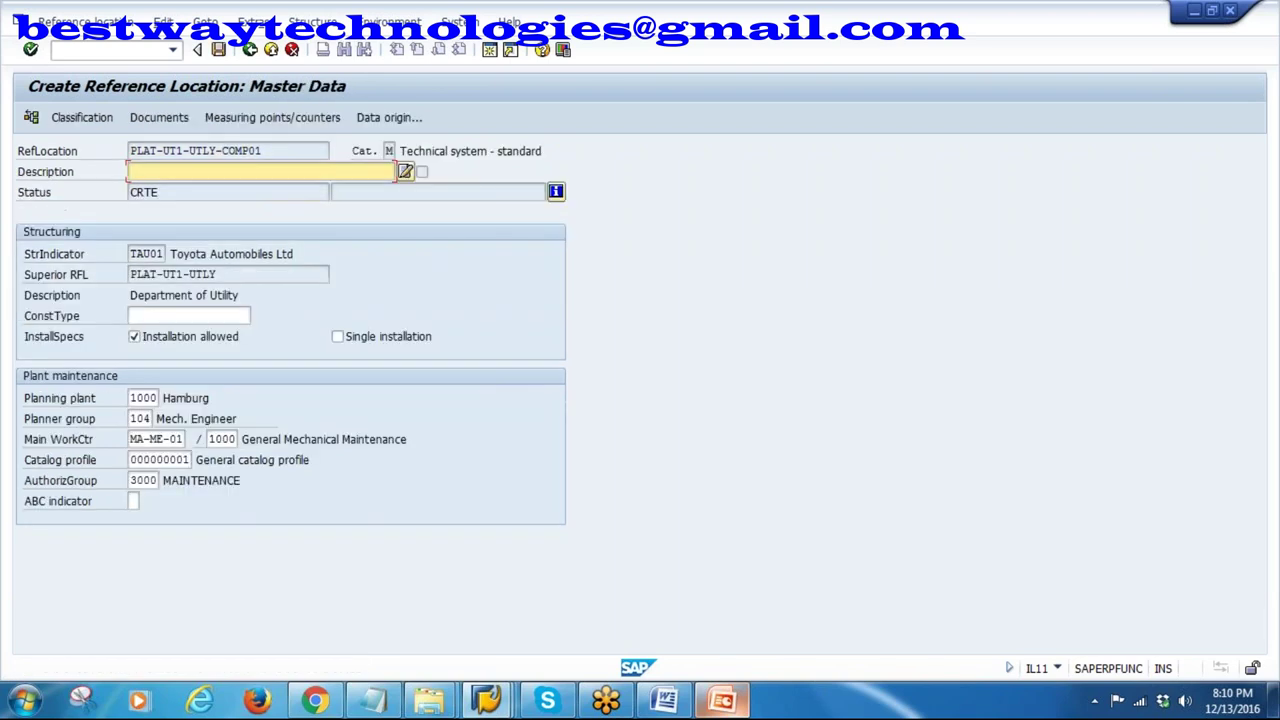
- Set the description of PLAT-UT1-UTLY-COMP01 to 120 CFM COMPRESSSOR and save the reference location
text(120 CFM COMPRESSSOR)
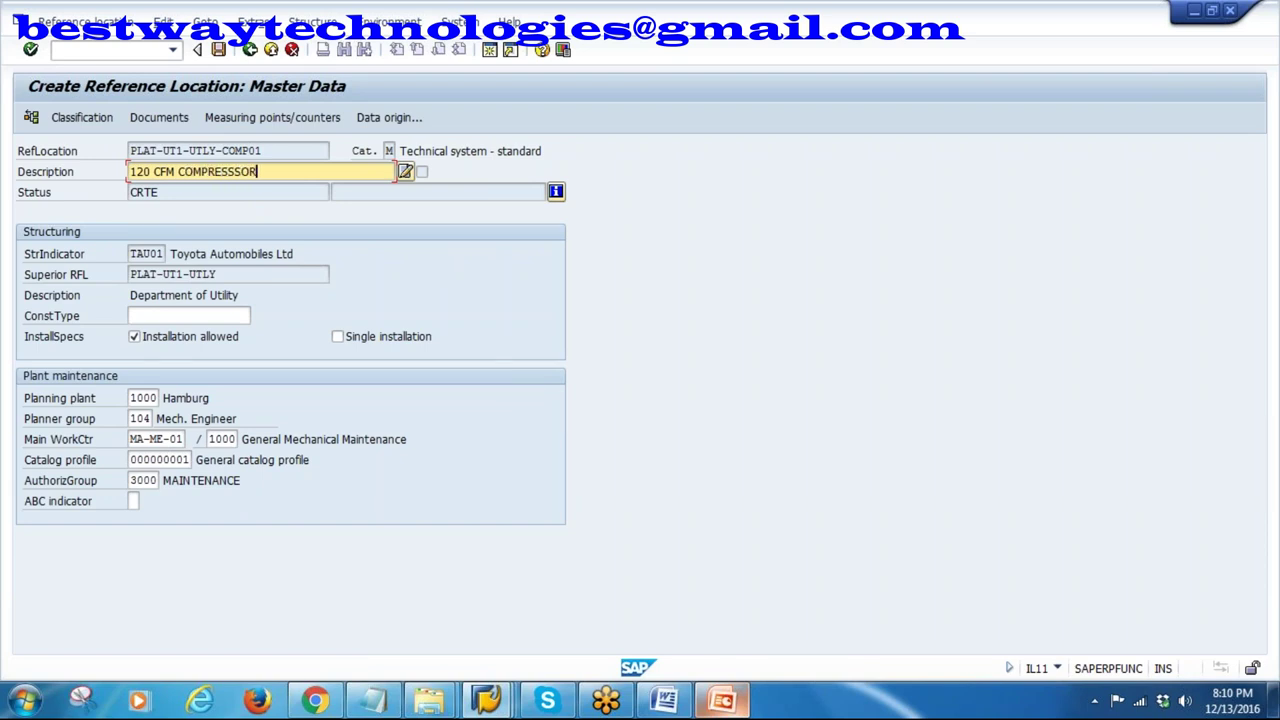
key(shift+Home)
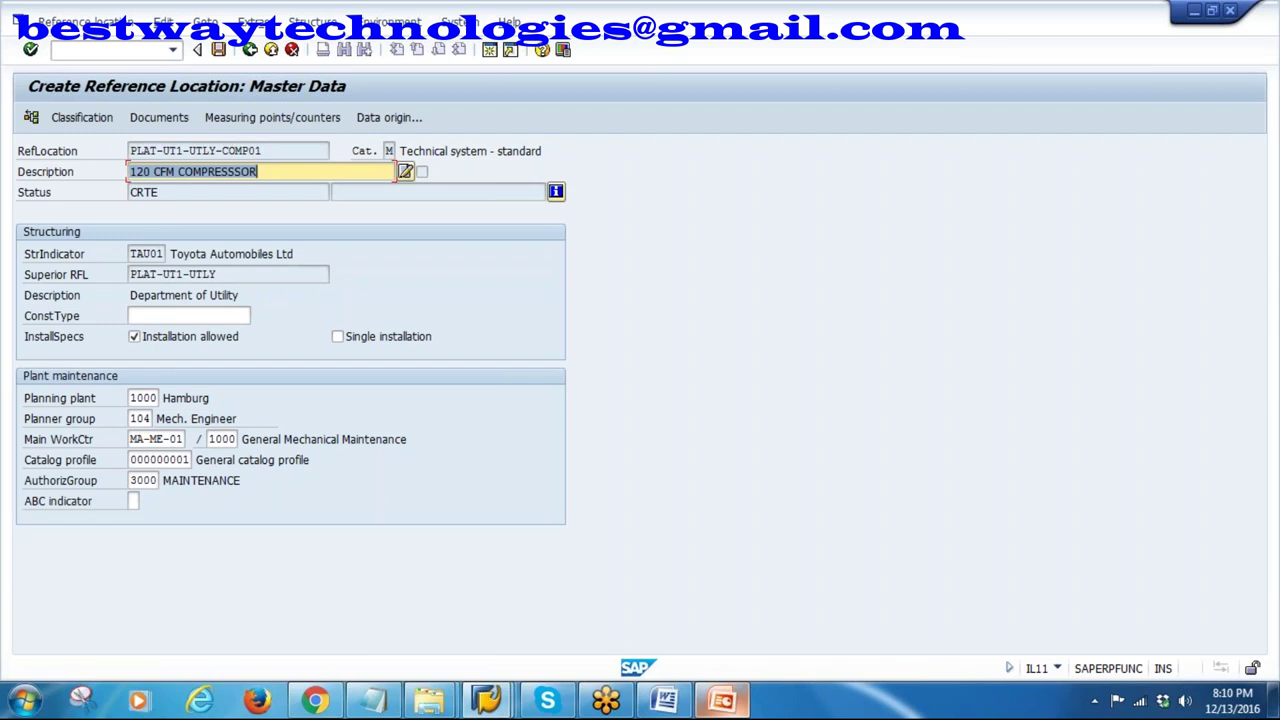
click(218, 49)
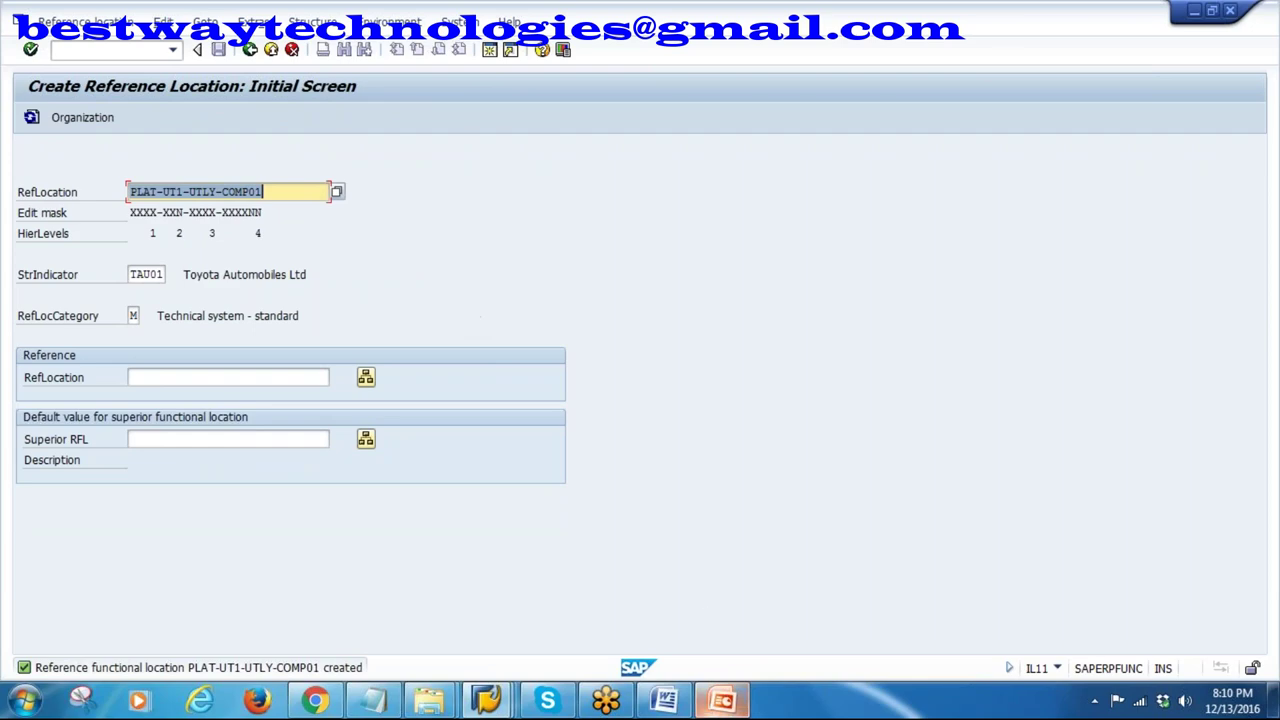
click(722, 700)
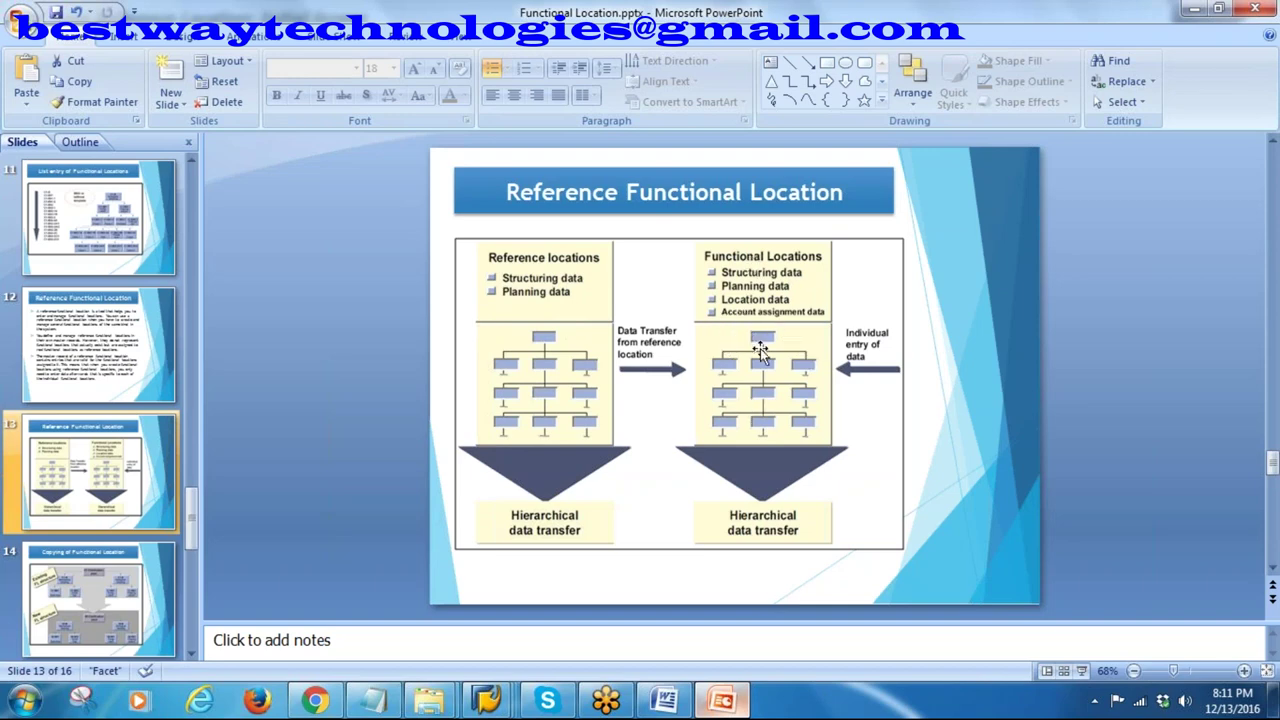
key(alt+Tab)
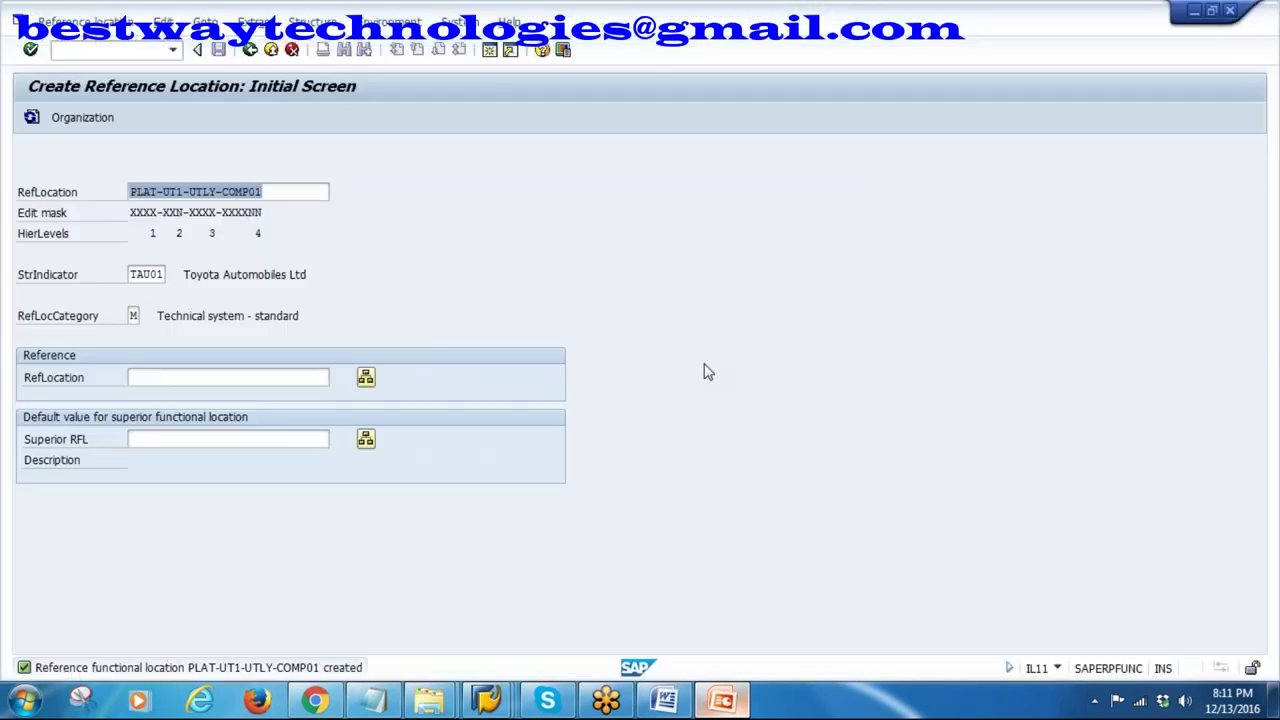
drag(156, 192, 283, 200)
key(Delete)
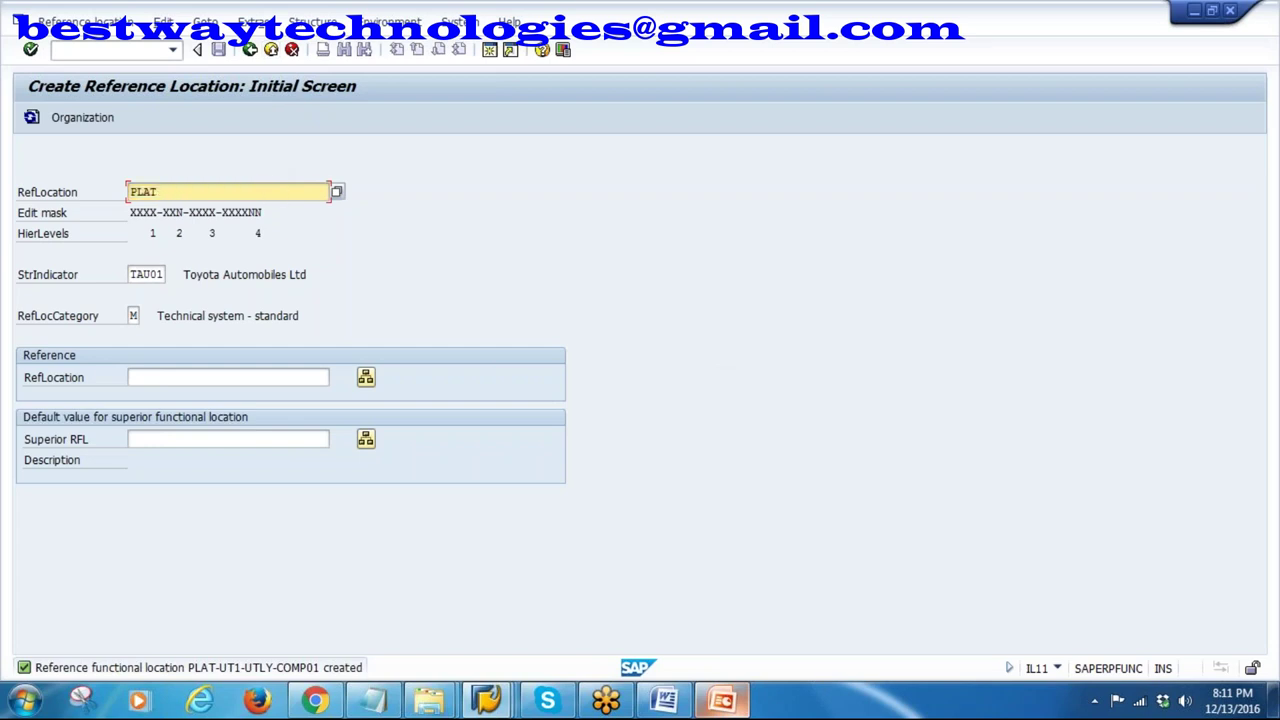
drag(157, 192, 65, 190)
- Leave reference location creation and open the list entry for creating several functional locations
click(250, 49)
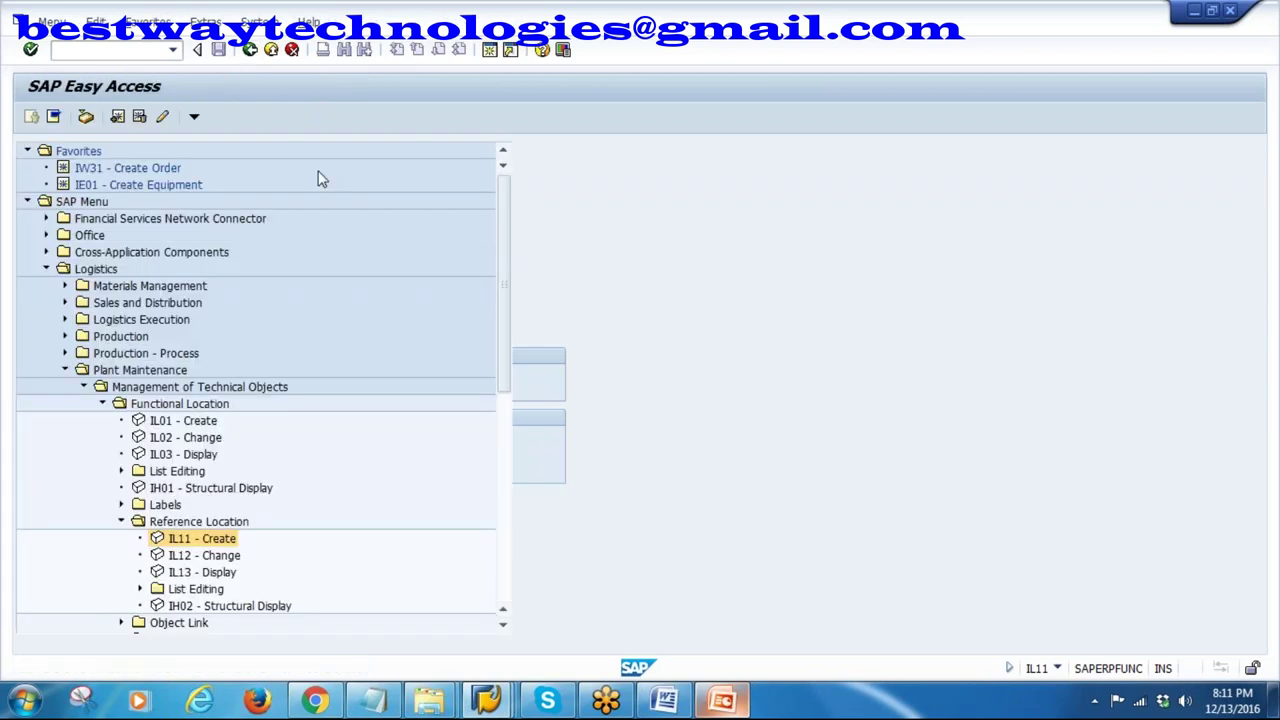
click(122, 471)
double_click(207, 489)
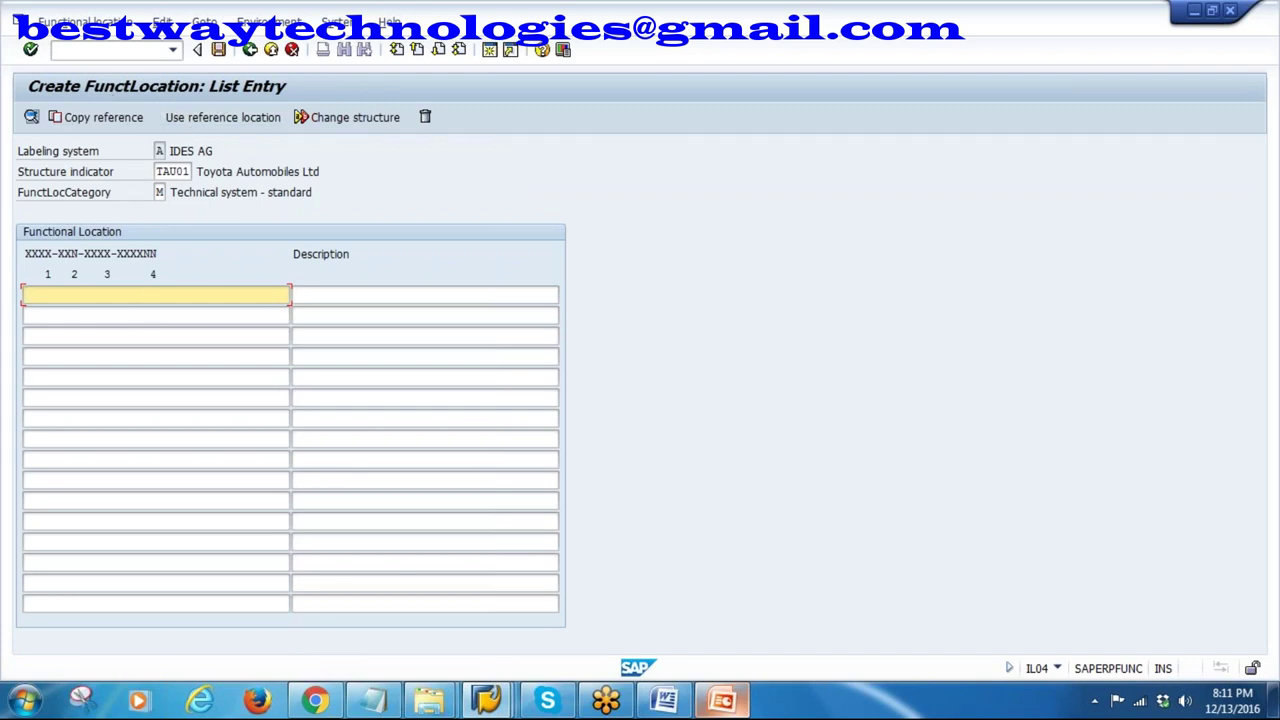
- Generate a functional location list from reference location PLAT, using TAUC as the new functional location structure
click(225, 119)
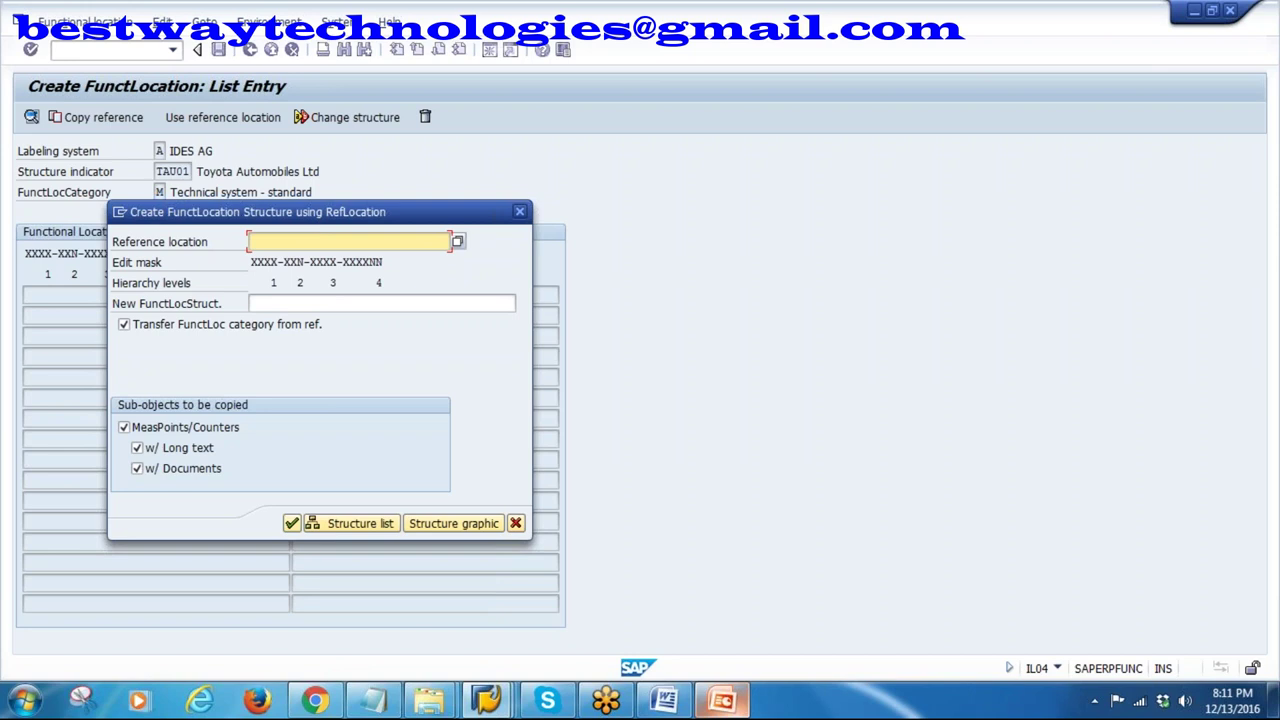
text(PLAT)
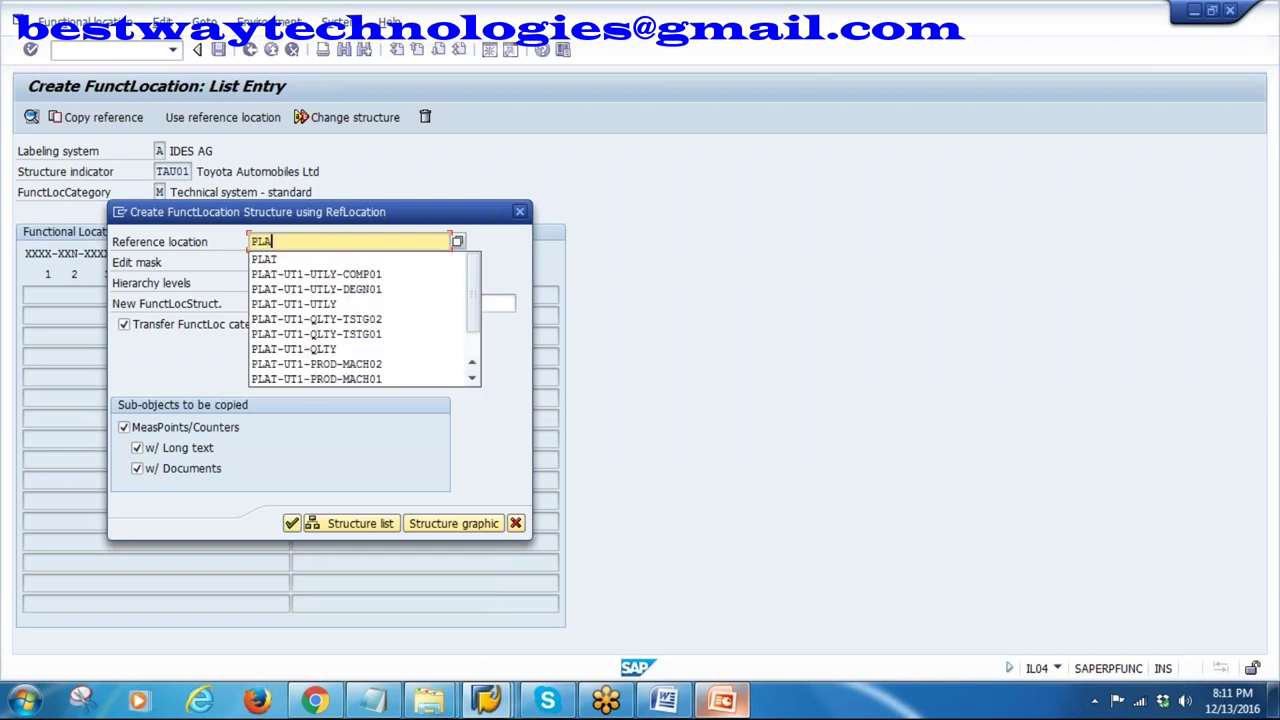
click(290, 259)
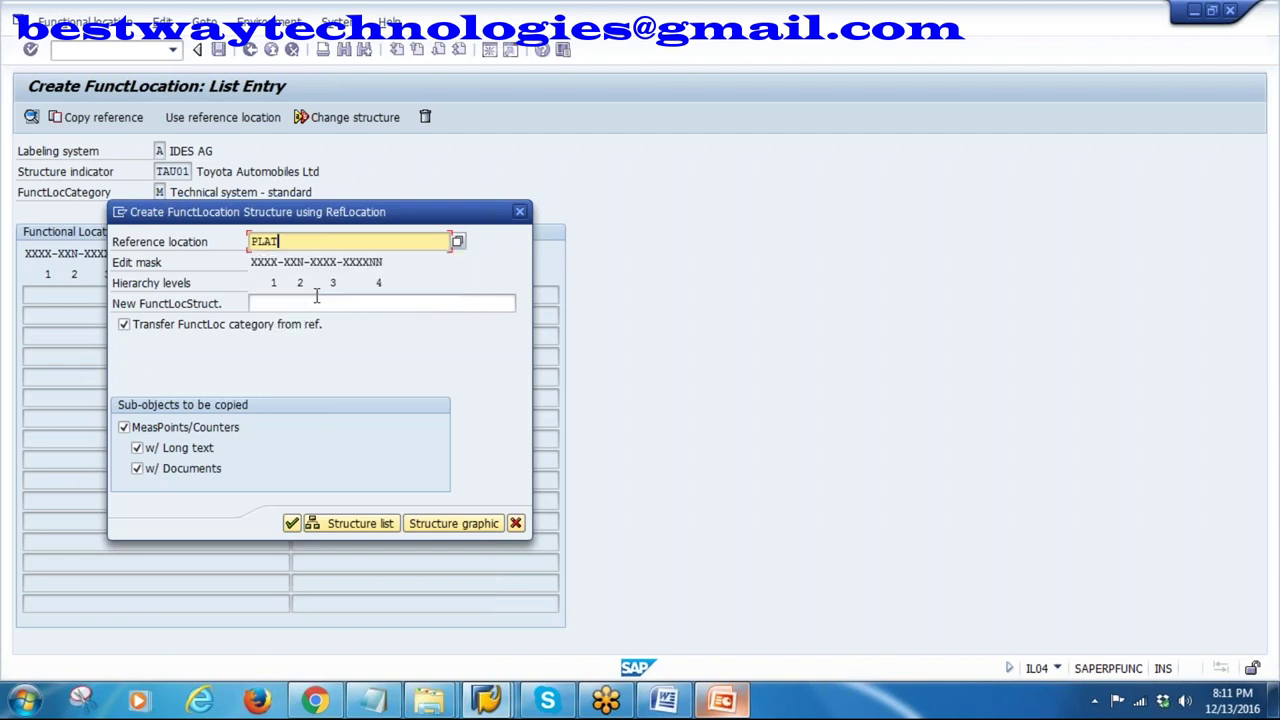
click(292, 305)
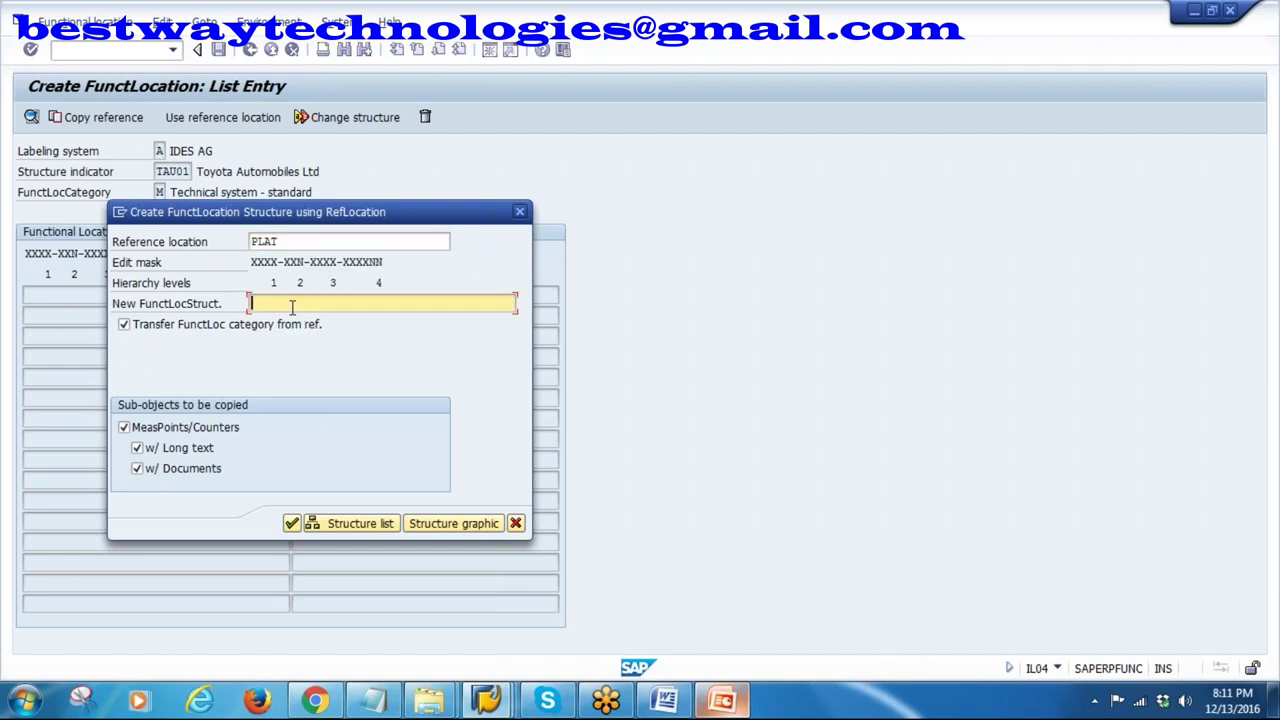
text(TAUC)
drag(290, 306, 228, 305)
drag(296, 213, 460, 227)
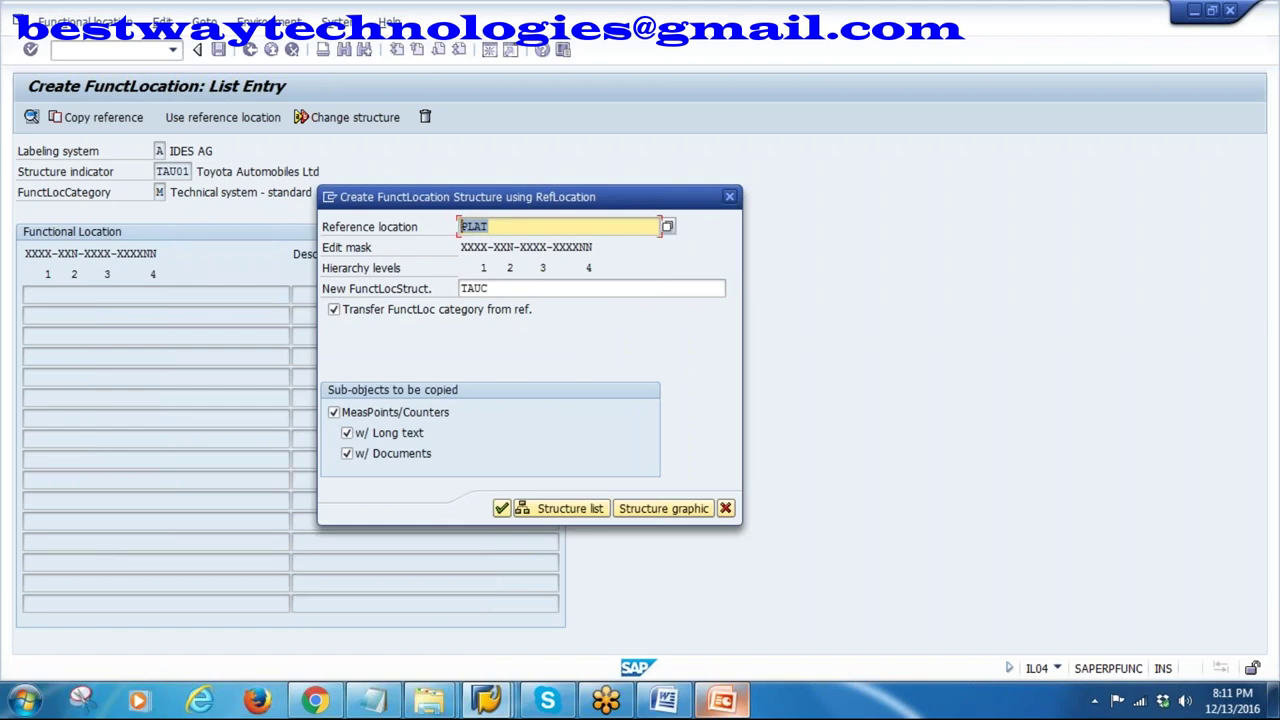
click(493, 289)
click(501, 508)
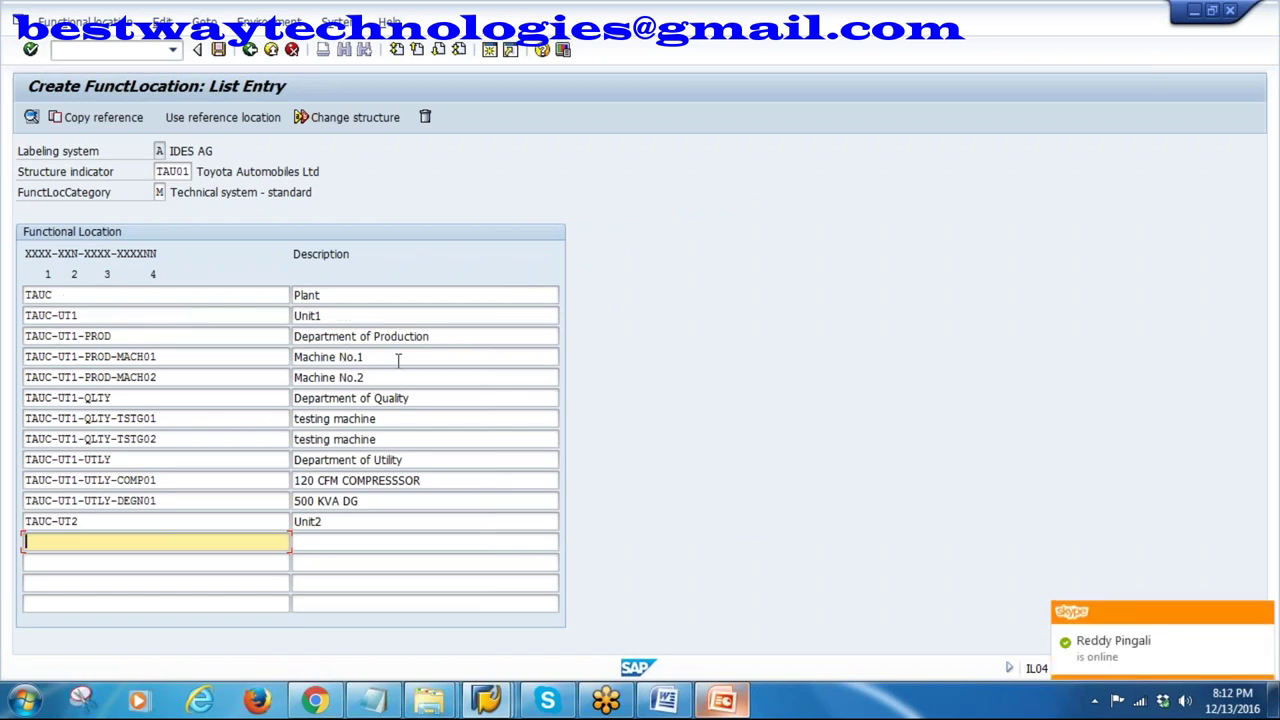
- Change the descriptions of TAUC-UT1-QLTY-TSTG01 and TAUC-UT1-QLTY-TSTG02 to testing machine1 and testing machine 2
click(390, 418)
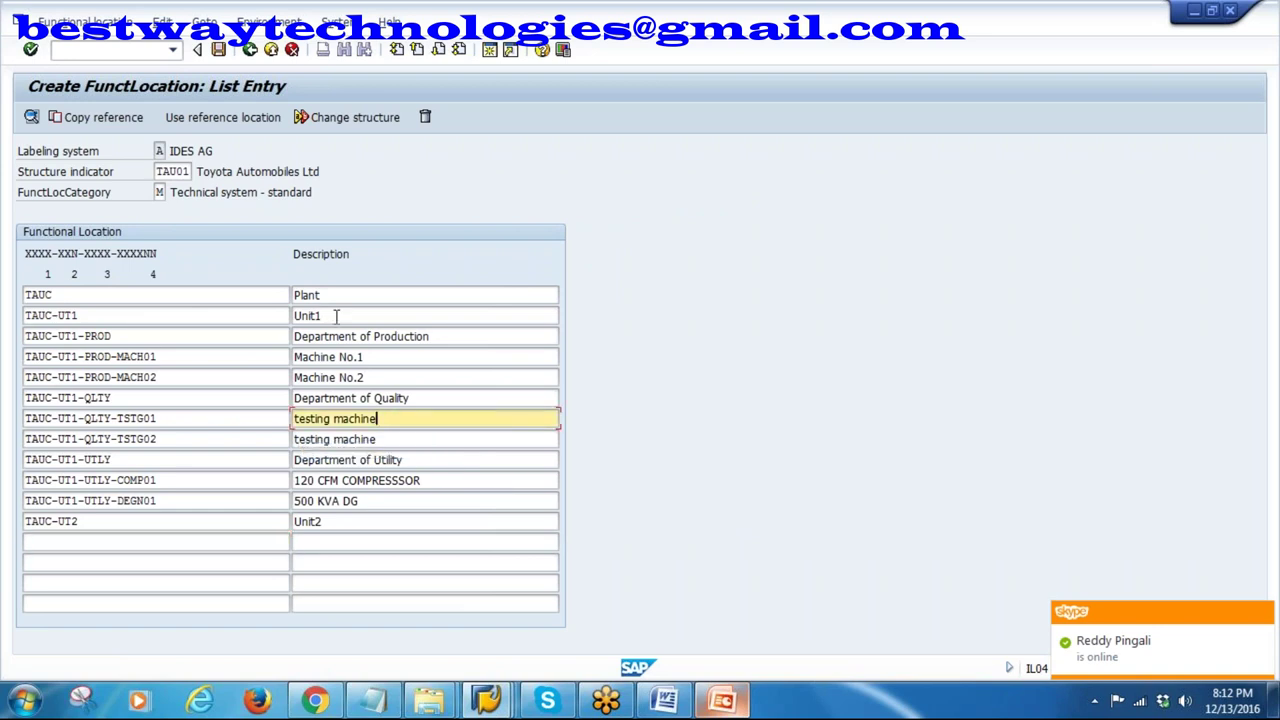
click(370, 360)
click(380, 378)
key(shift+Home)
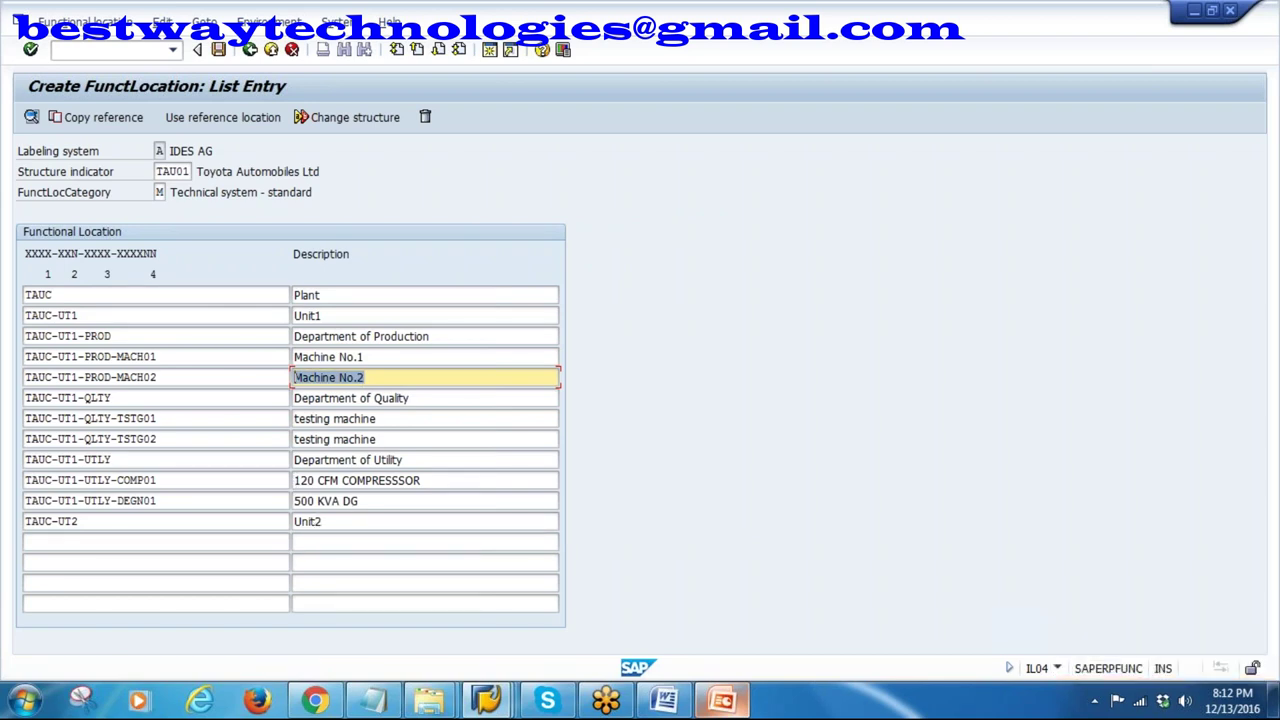
click(380, 421)
text(1)
click(400, 441)
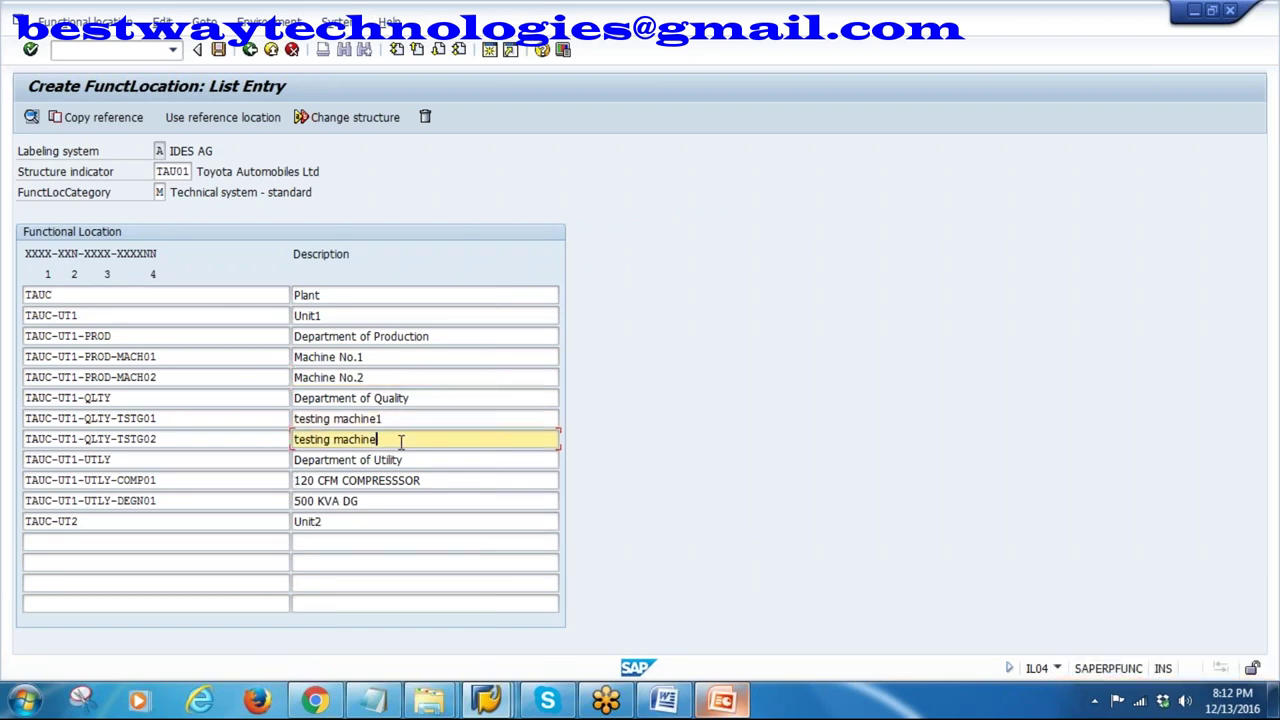
text(2)
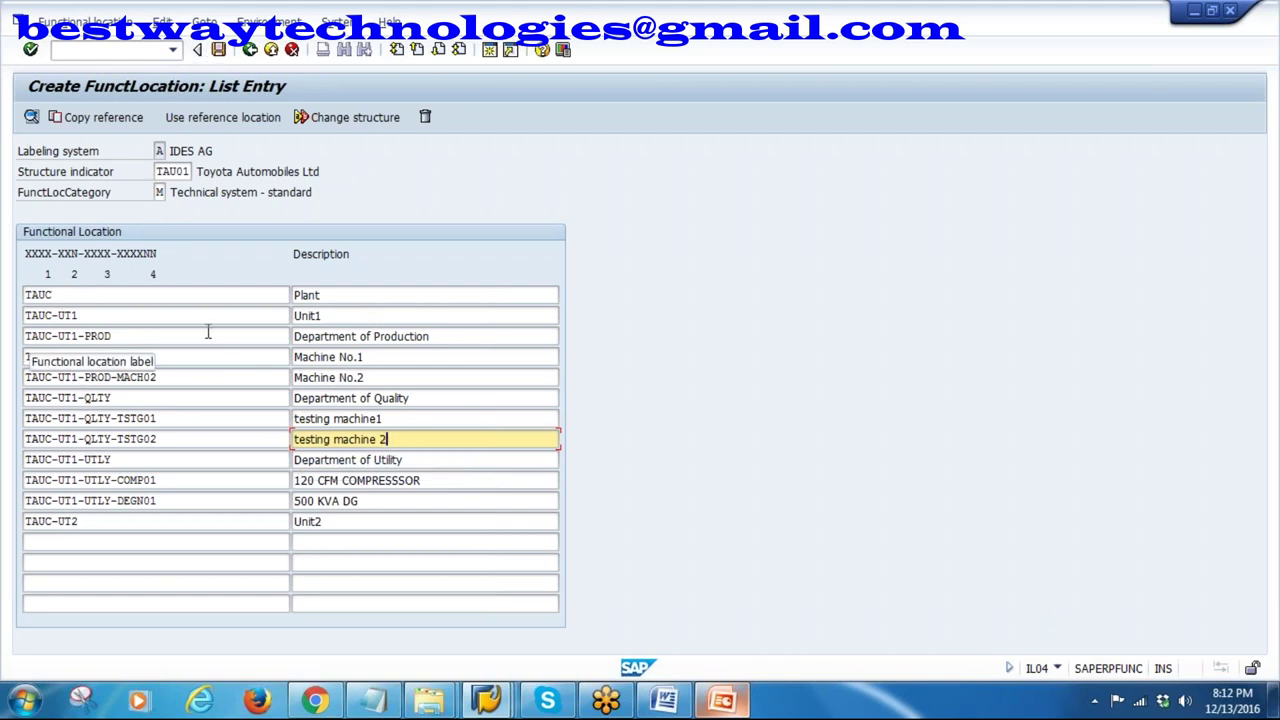
click(317, 297)
click(330, 316)
click(372, 337)
click(359, 357)
click(340, 378)
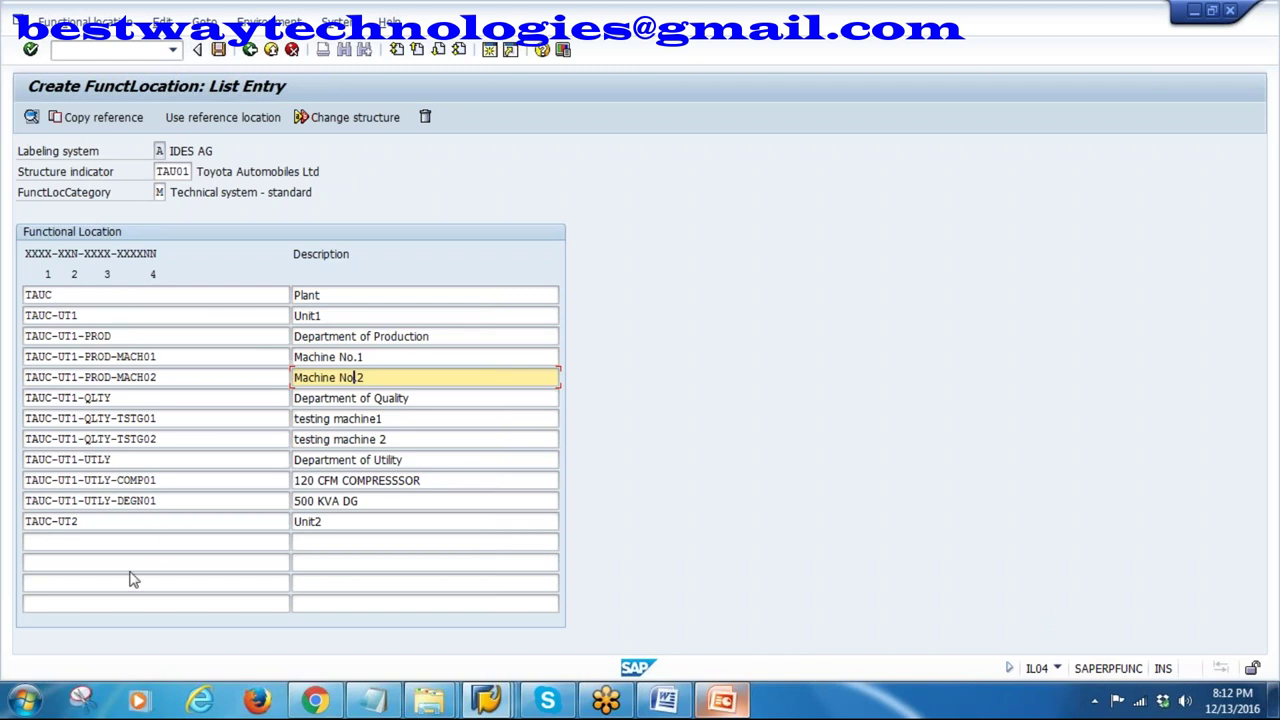
- Save the functional location list, supplying maintenance plant 1000 and ABC indicator 1 in the location data of TAUC
click(218, 49)
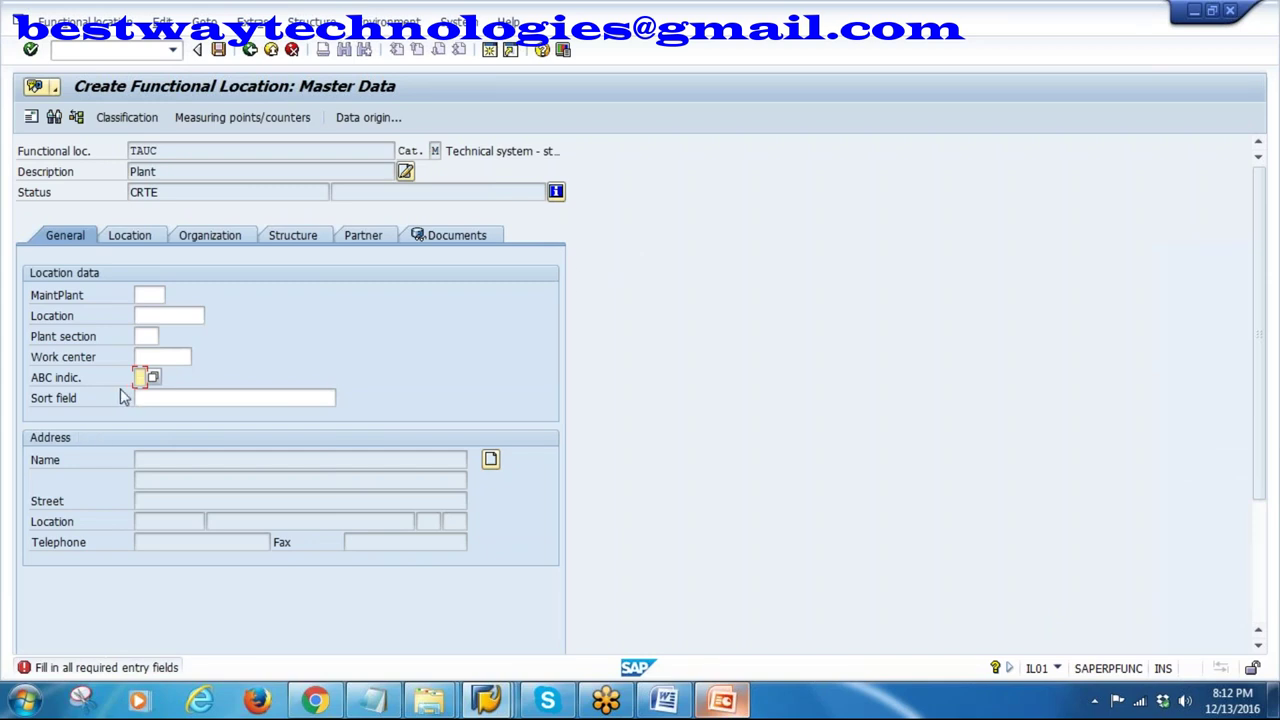
click(150, 294)
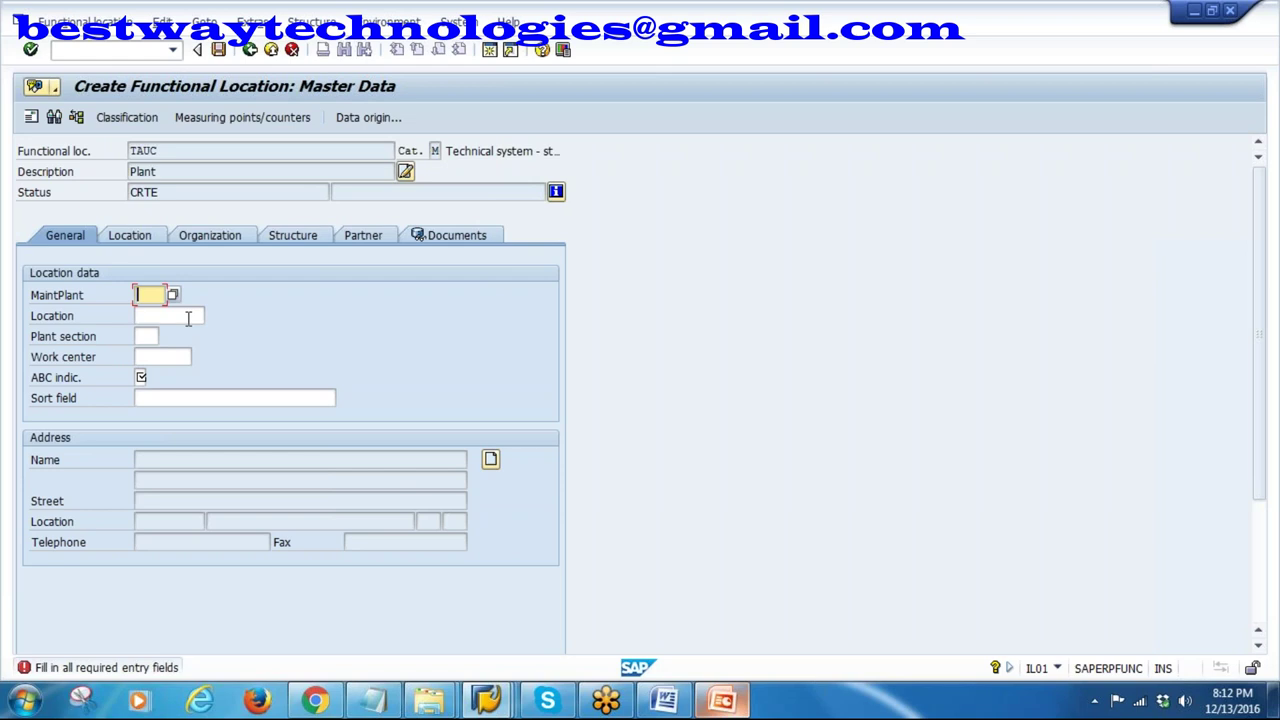
key(Insert)
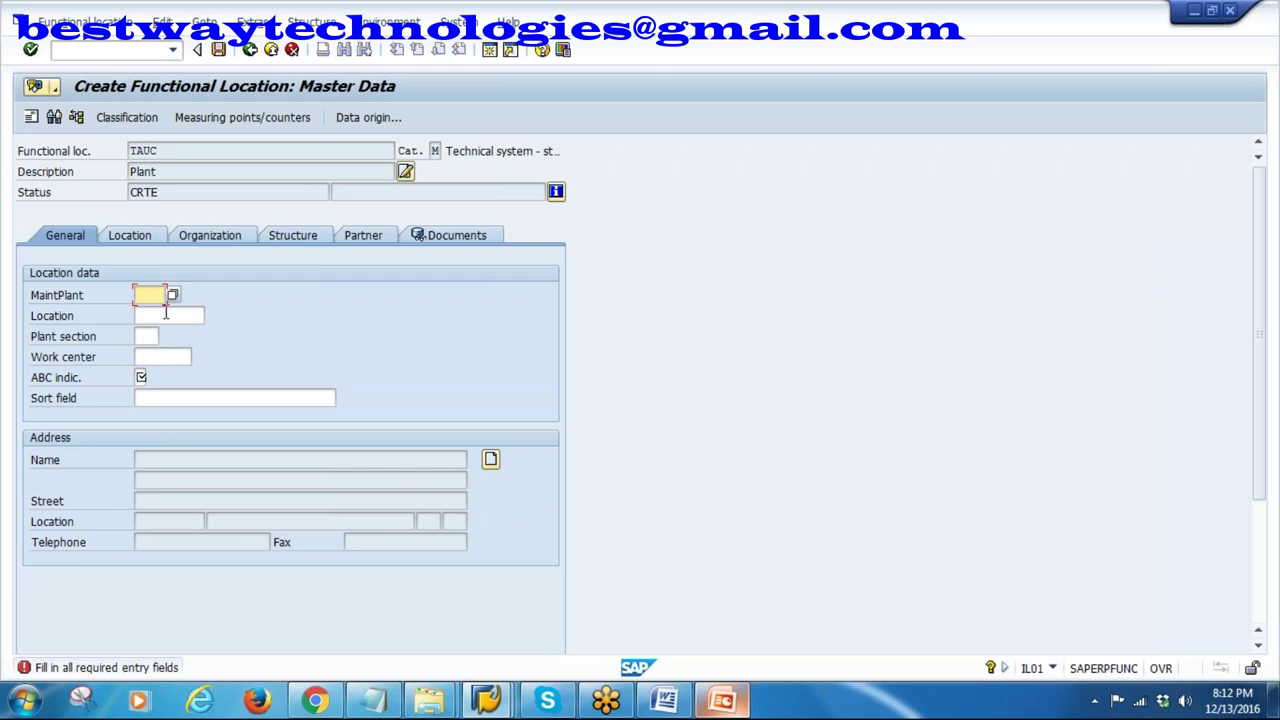
key(Insert)
text(1000)
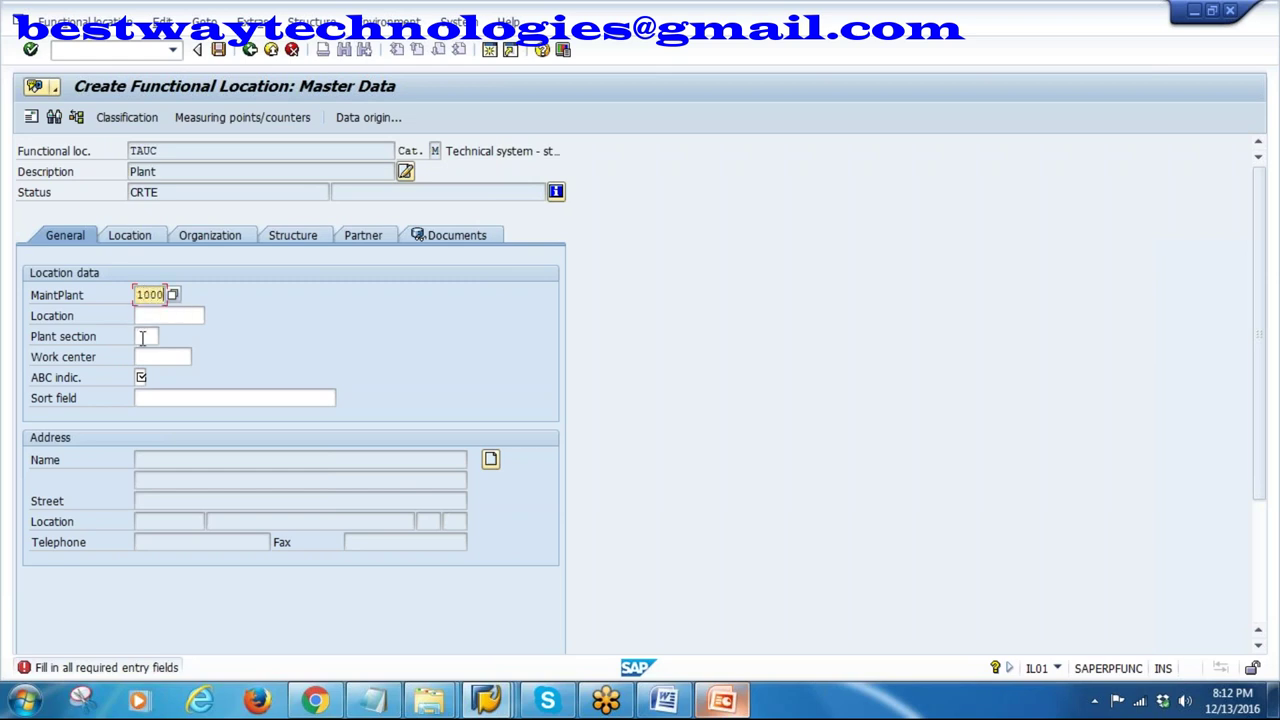
click(156, 316)
click(146, 336)
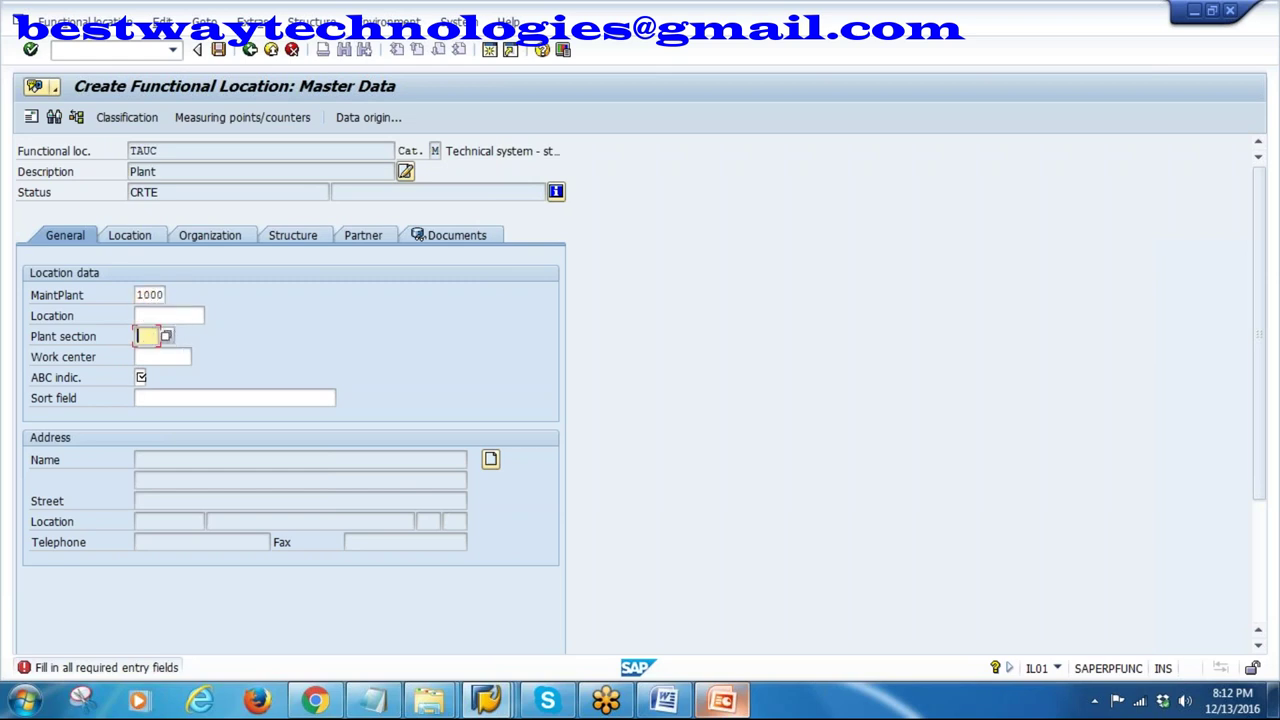
click(141, 377)
text(1)
key(Return)
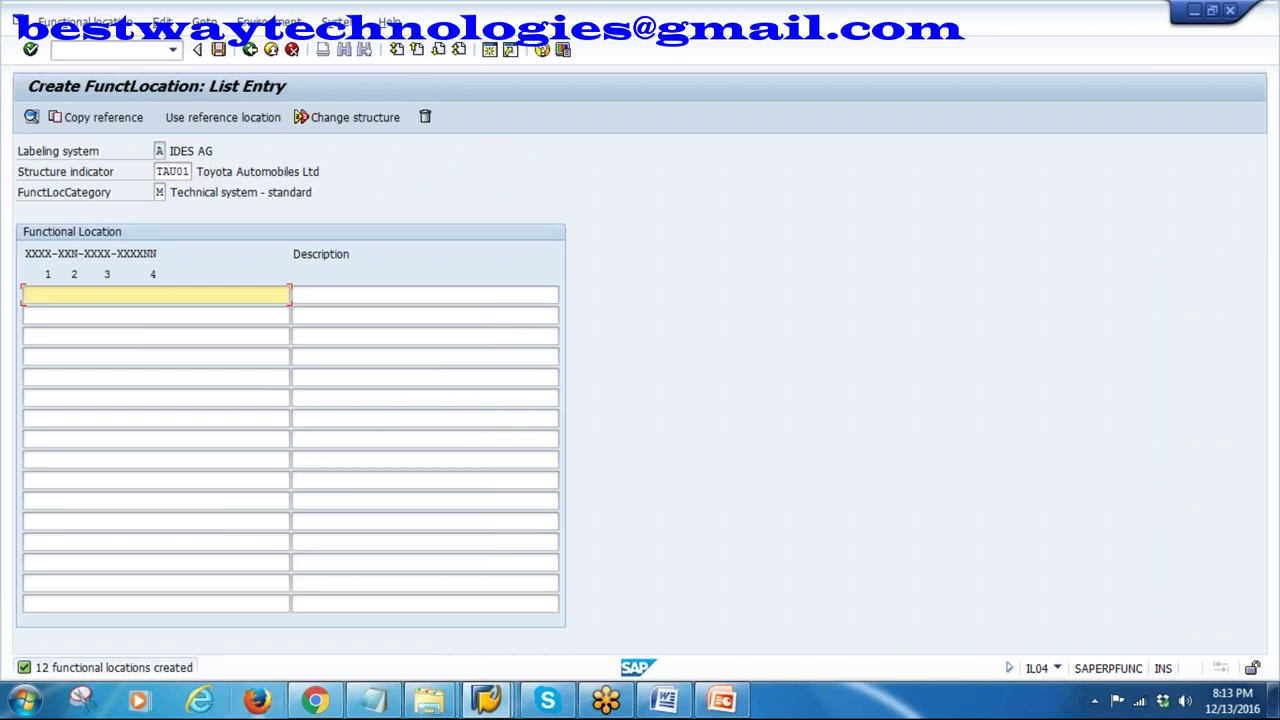
- Start transaction IL03 and display the master data of functional location TAUC
click(95, 52)
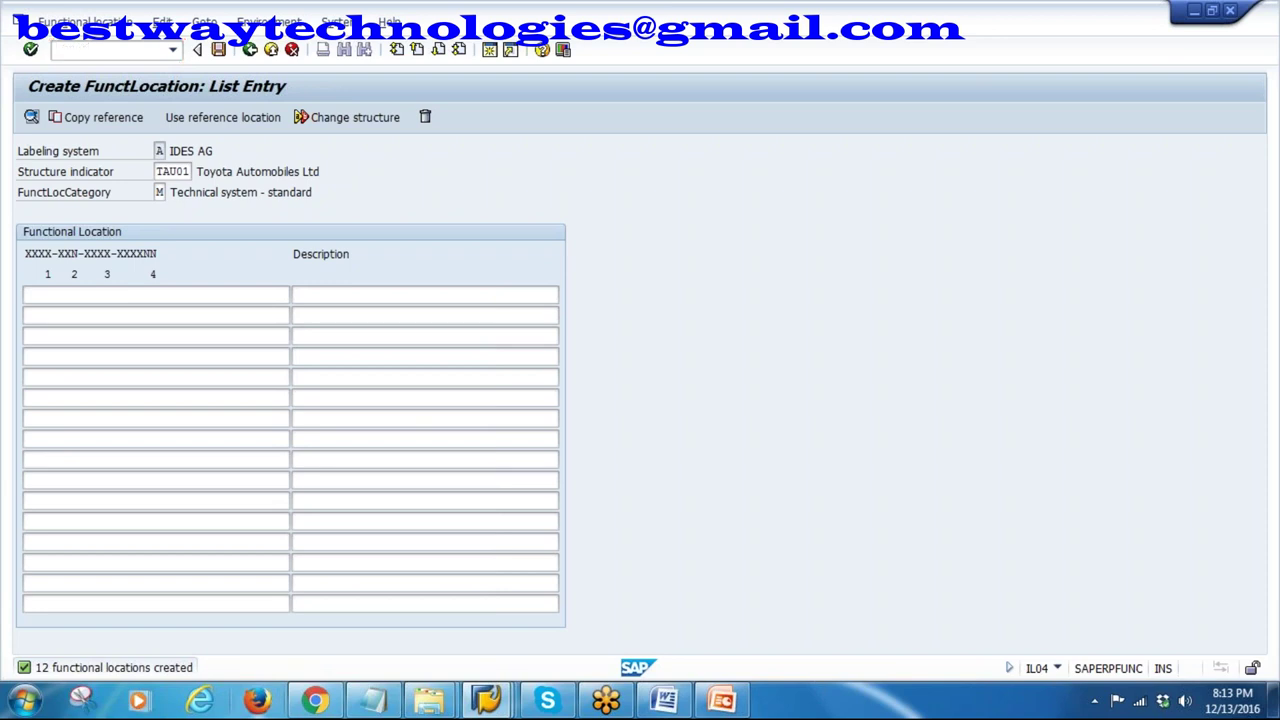
text(/NIL03)
key(Return)
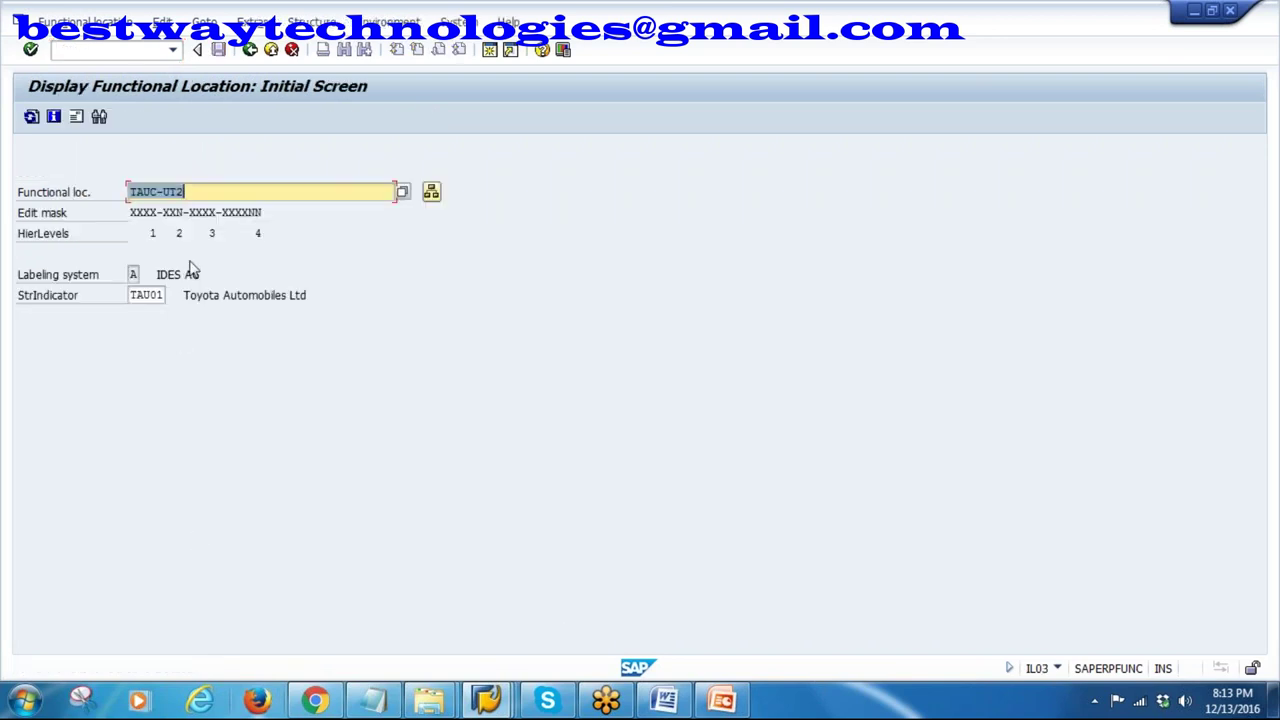
click(185, 191)
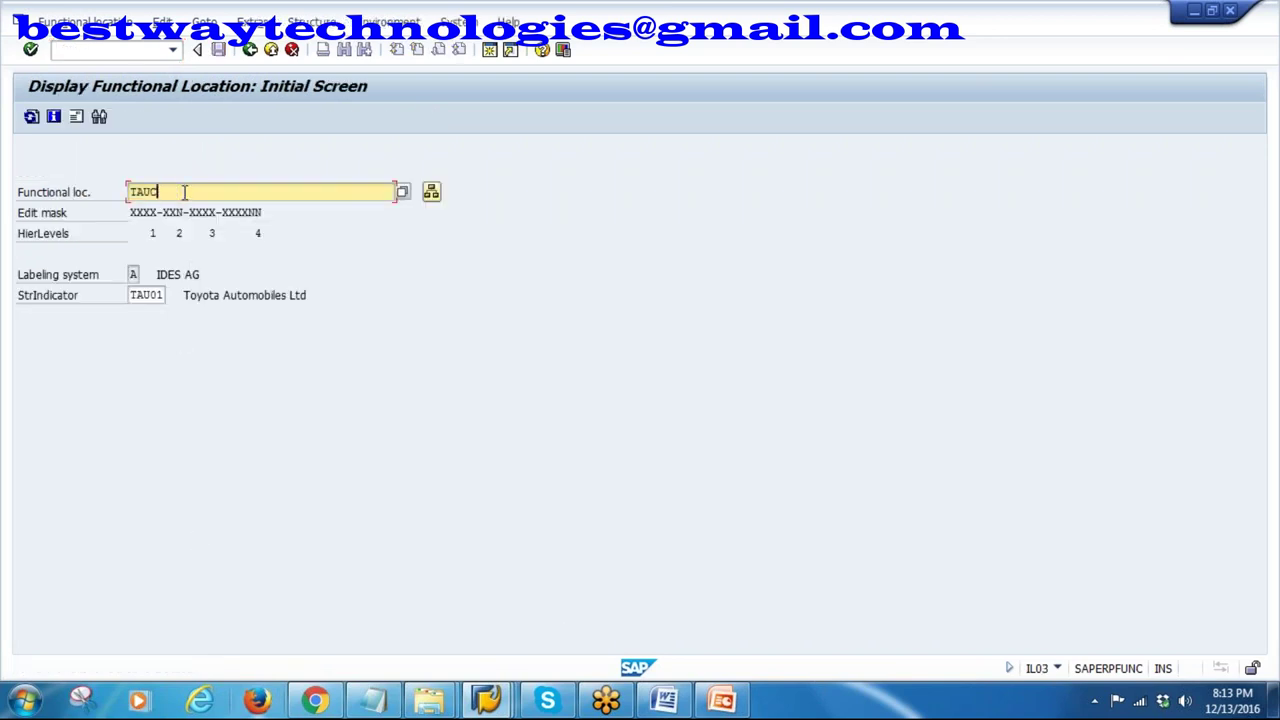
key(Return)
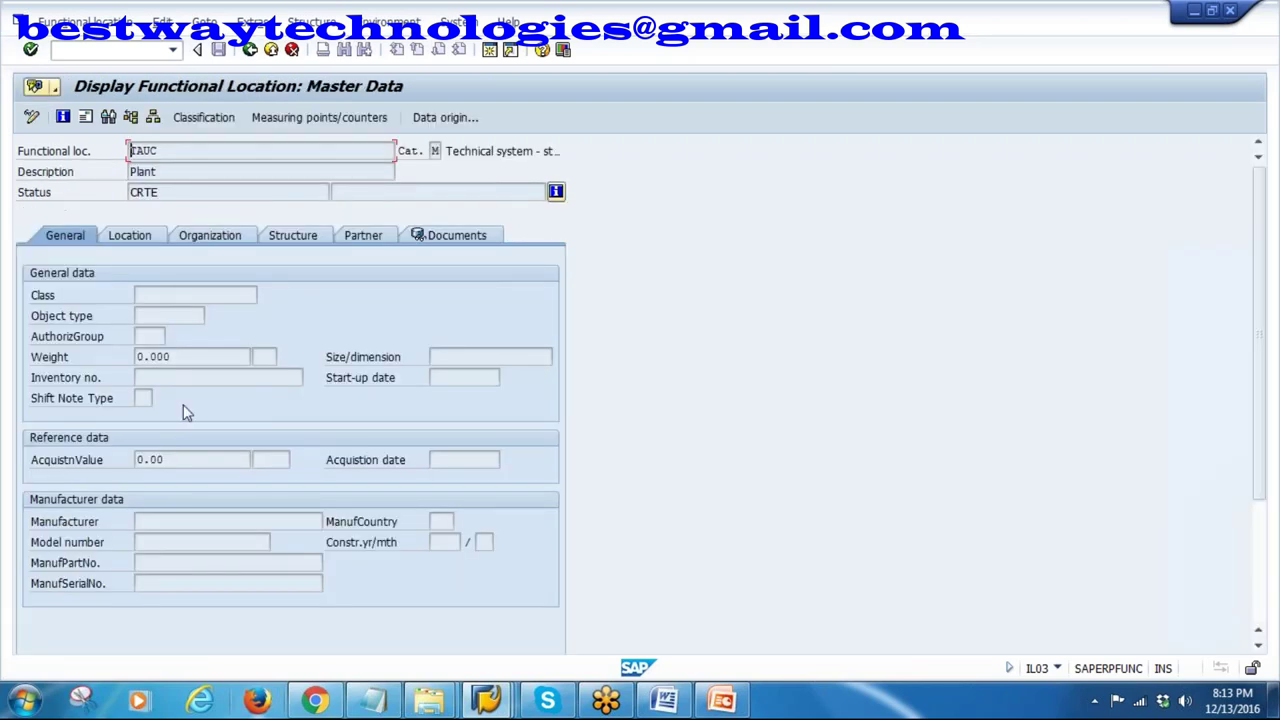
- Review the location, organization and structure data of functional location TAUC, including its superior functional location and reference location
click(130, 235)
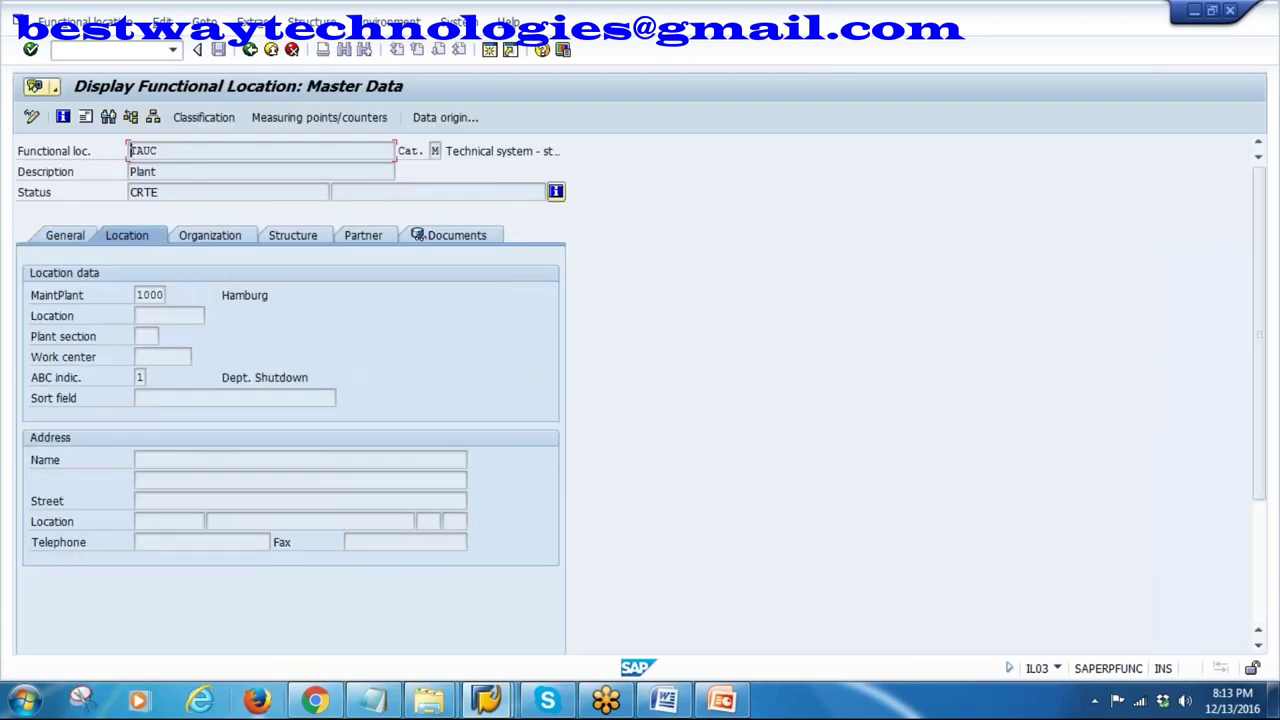
click(224, 240)
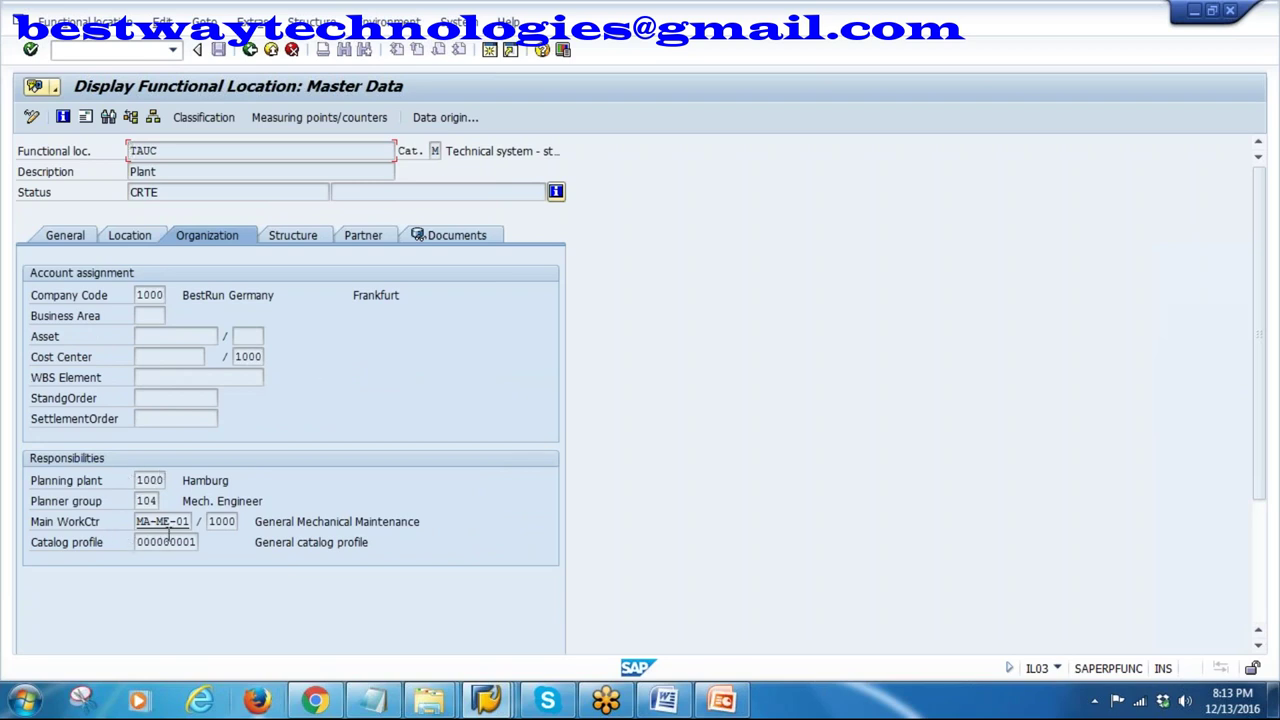
click(297, 233)
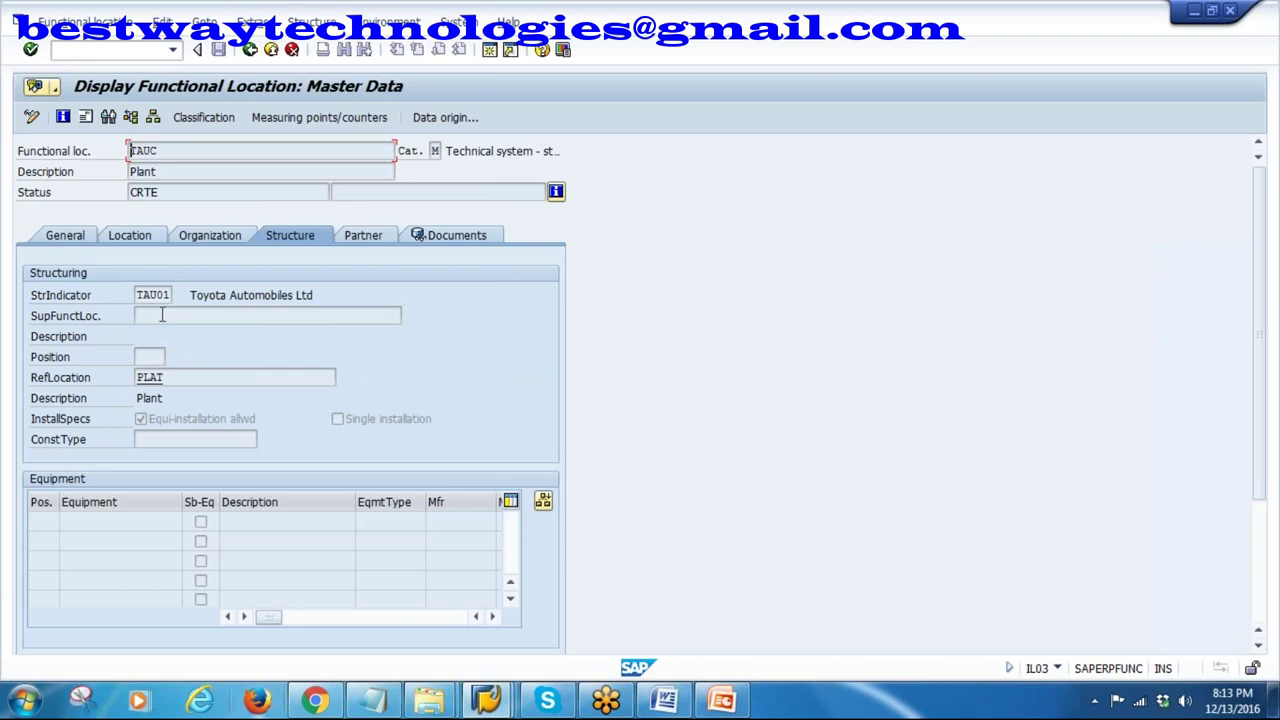
click(160, 315)
double_click(168, 377)
double_click(168, 151)
double_click(170, 377)
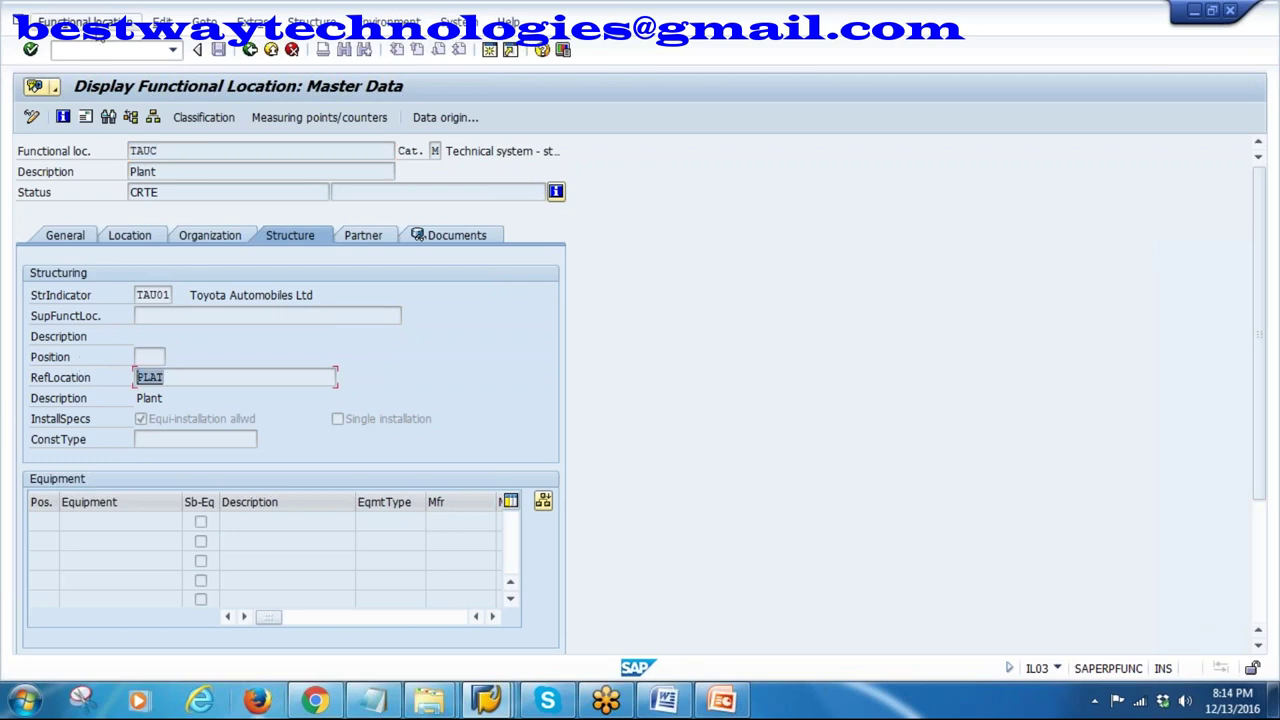
- Switch TAUC to change mode and set its authorization group to 3000 and start-up date to 13.12.2016
click(85, 22)
click(80, 87)
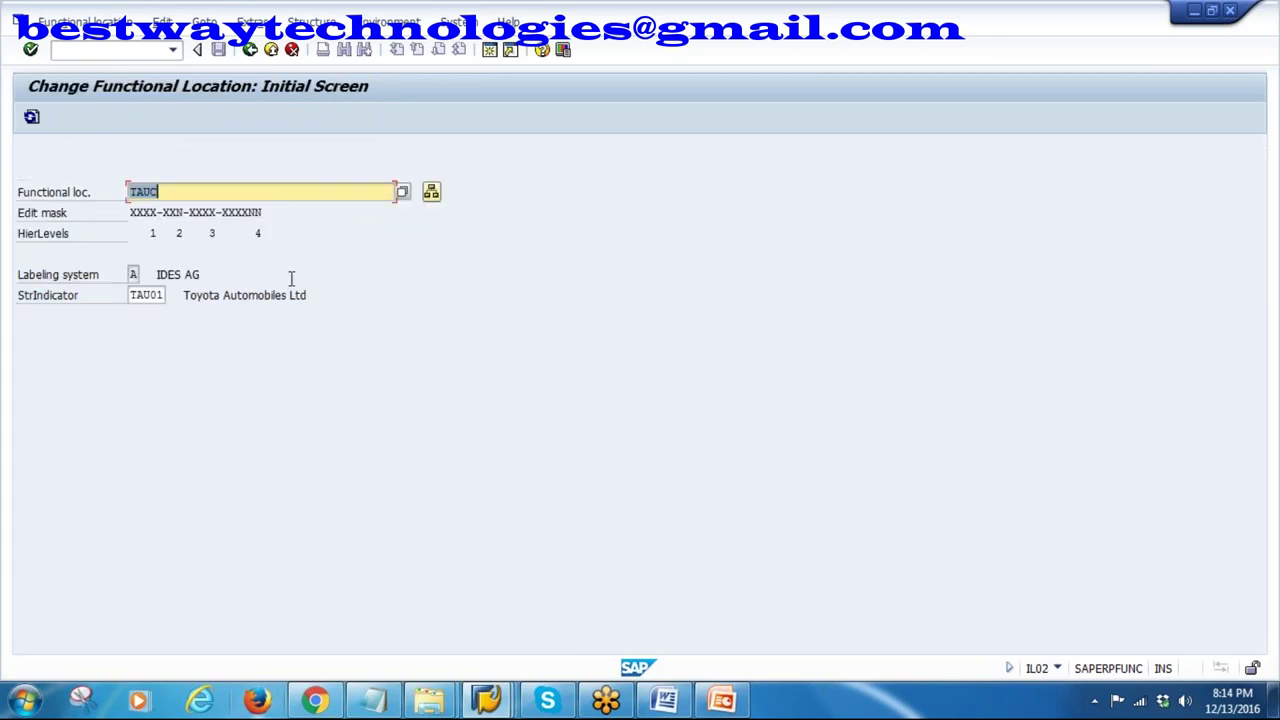
key(Return)
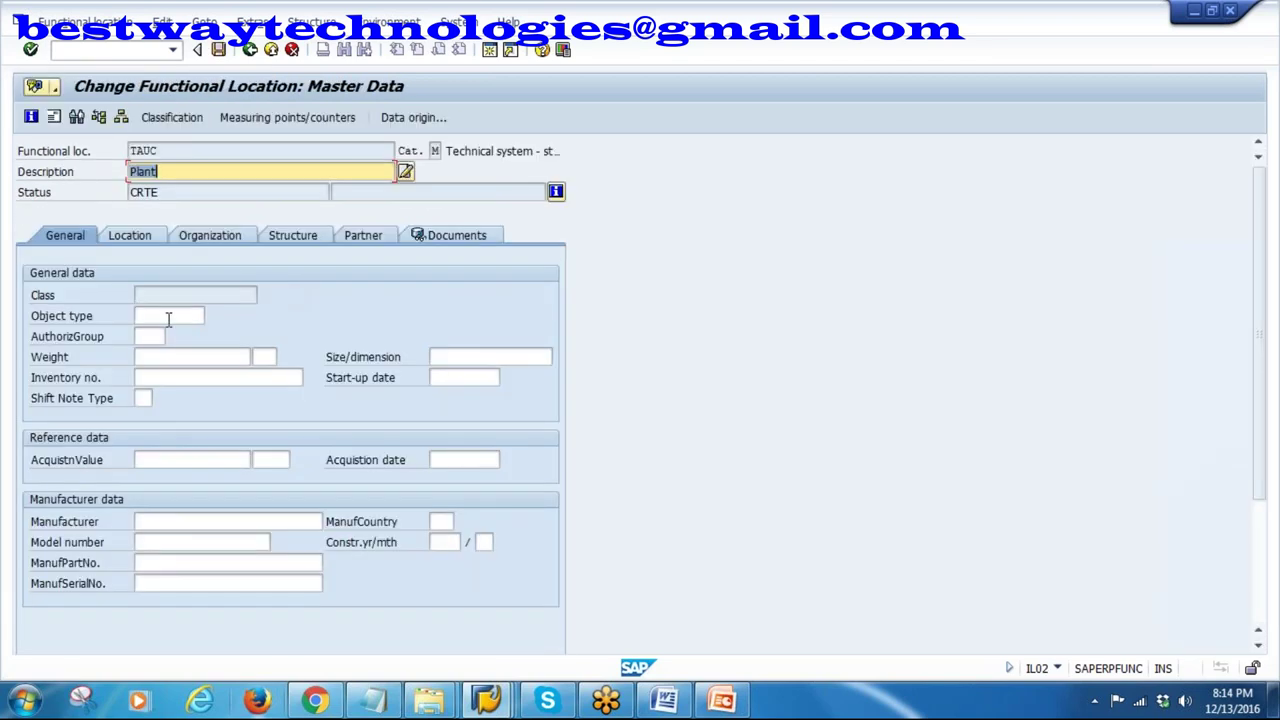
click(168, 318)
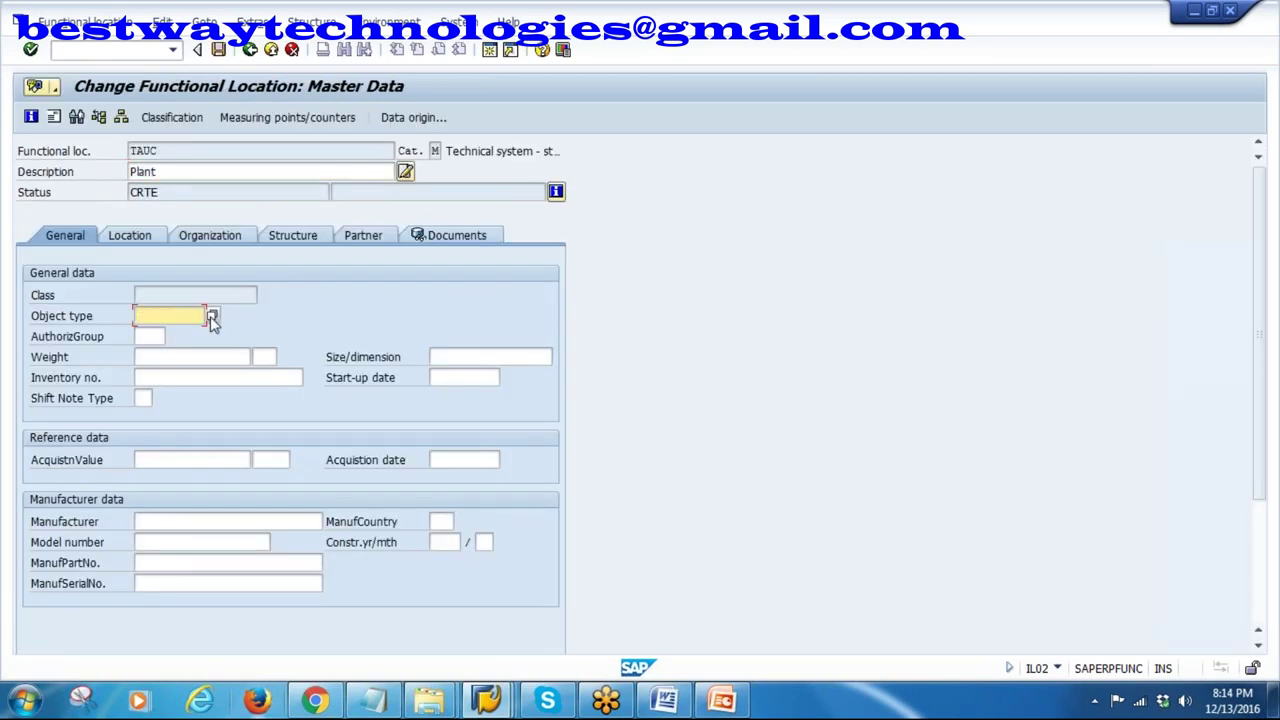
click(150, 336)
text(3000)
key(Return)
click(463, 377)
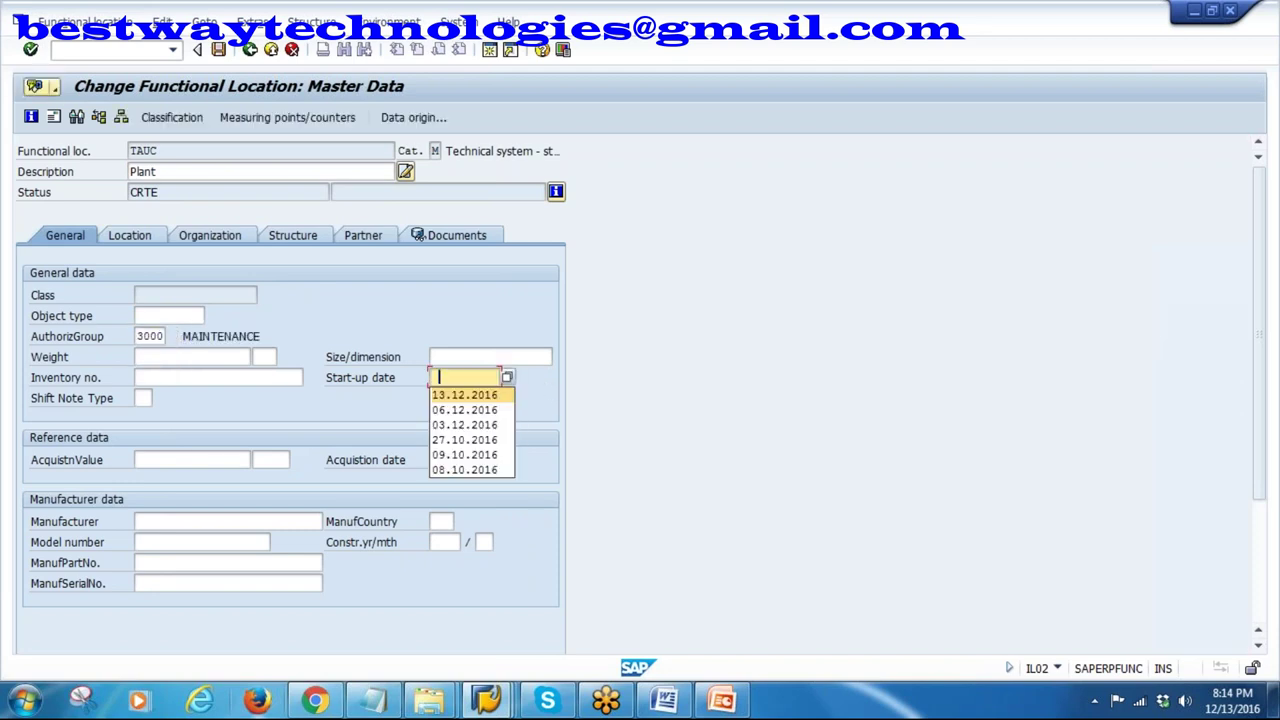
click(458, 396)
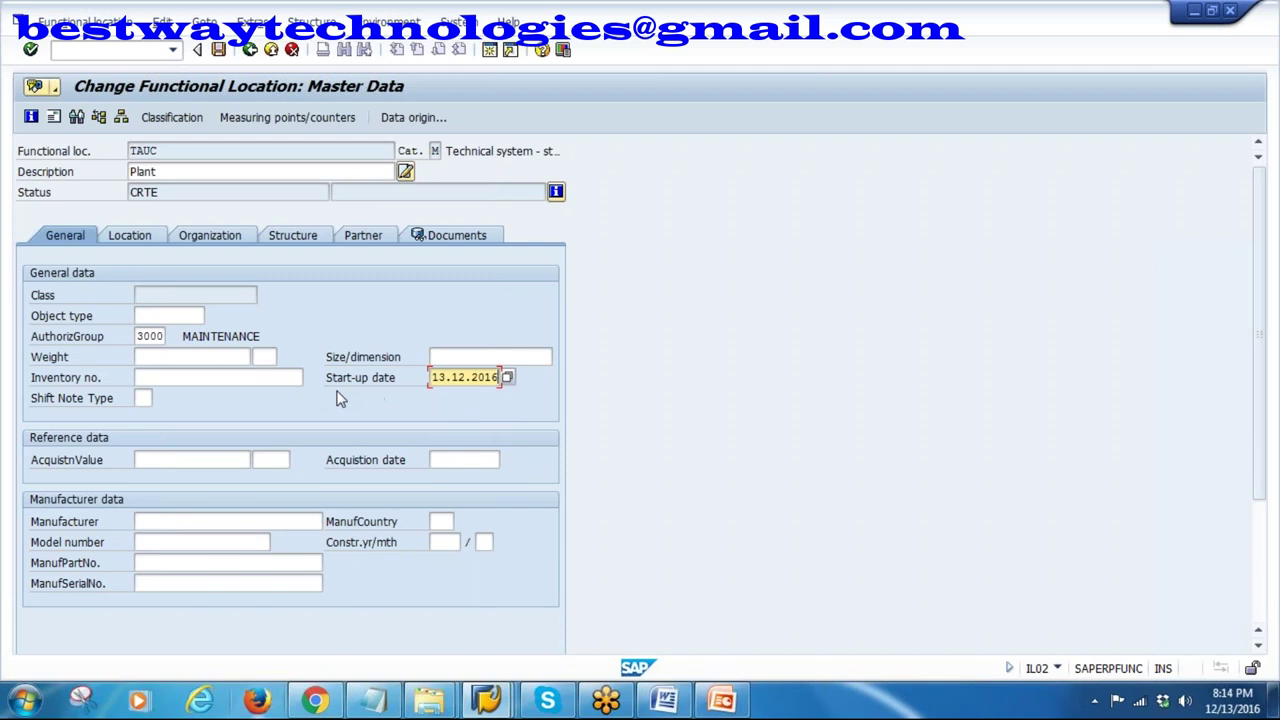
double_click(166, 151)
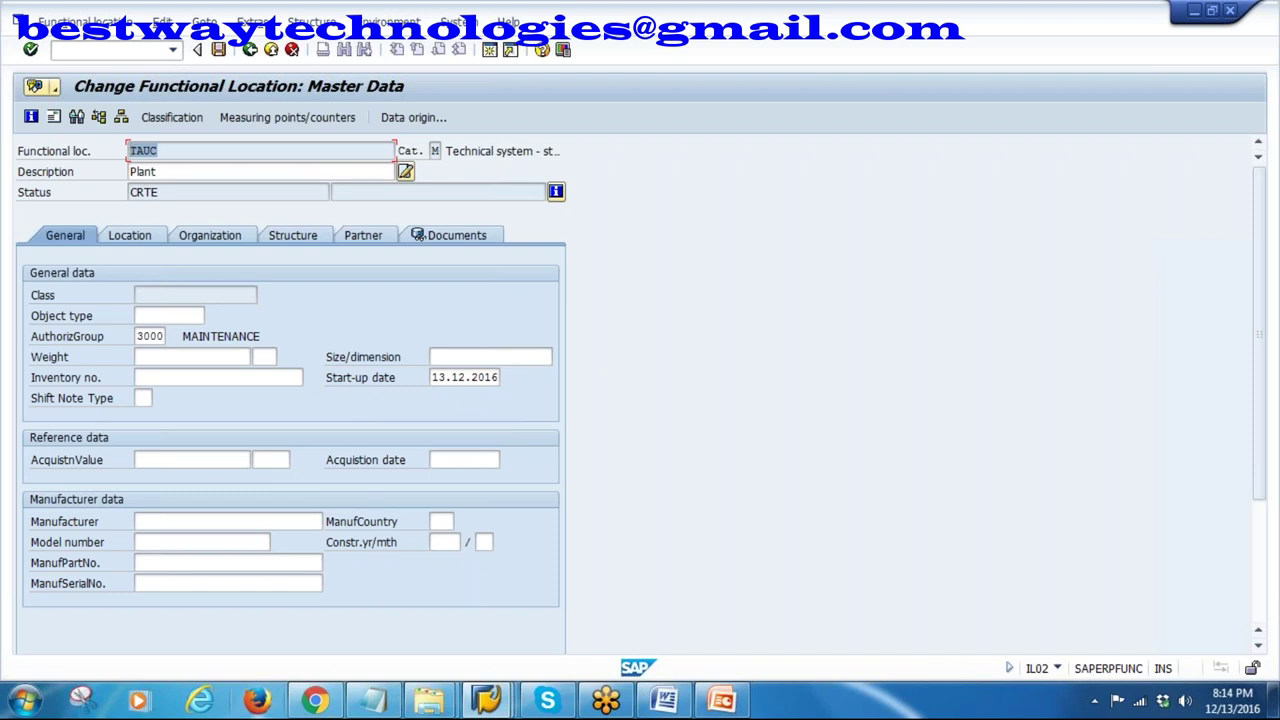
- Assign business area 3000 and cost center 4300 in the organization data of TAUC
click(138, 237)
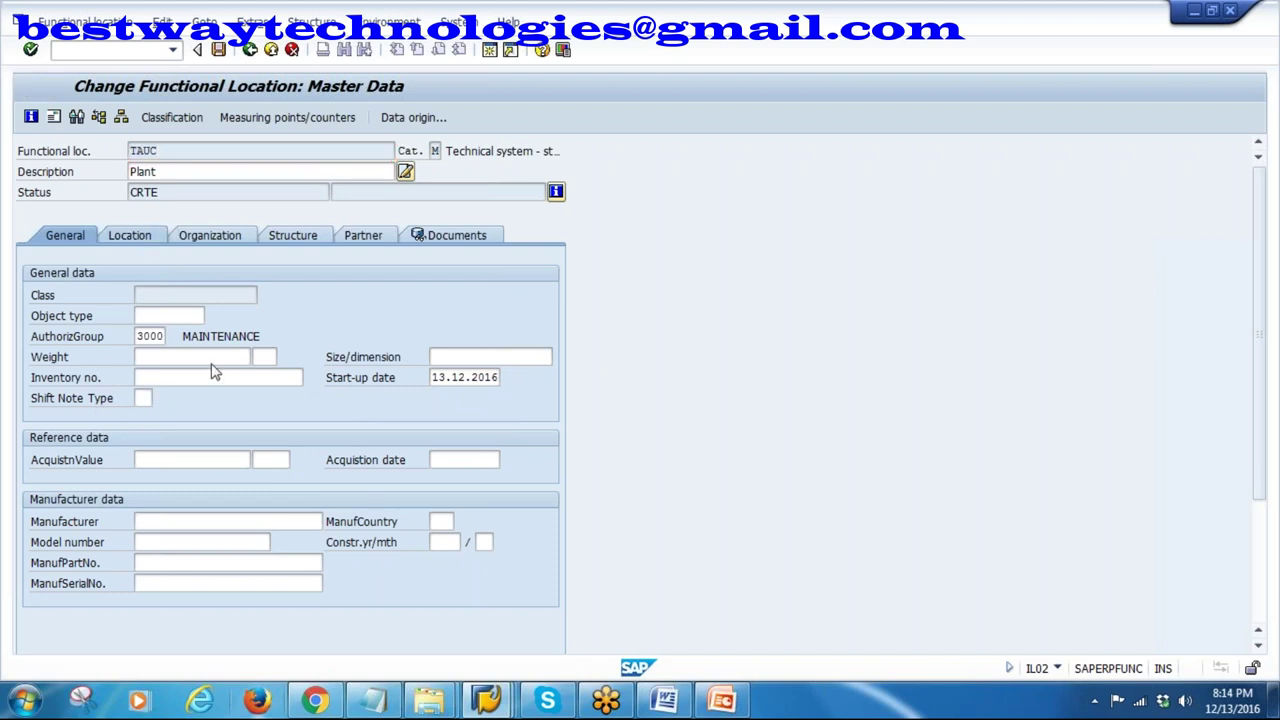
key(End)
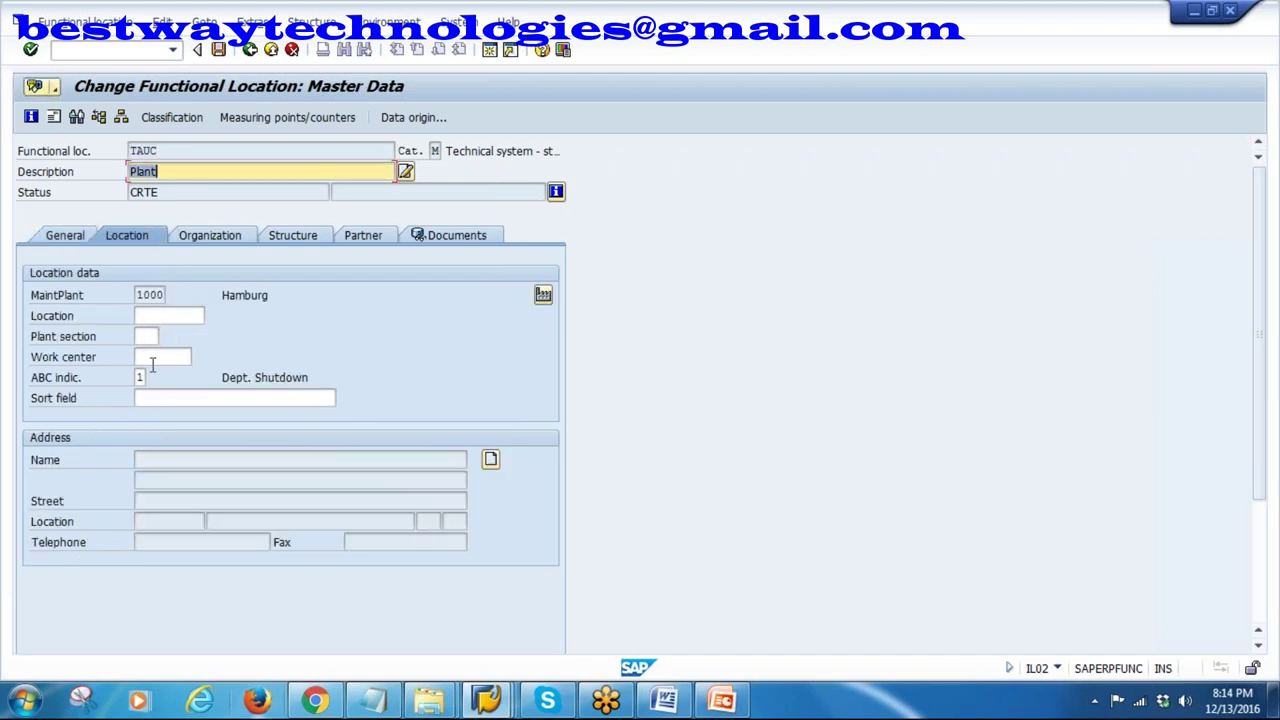
click(210, 235)
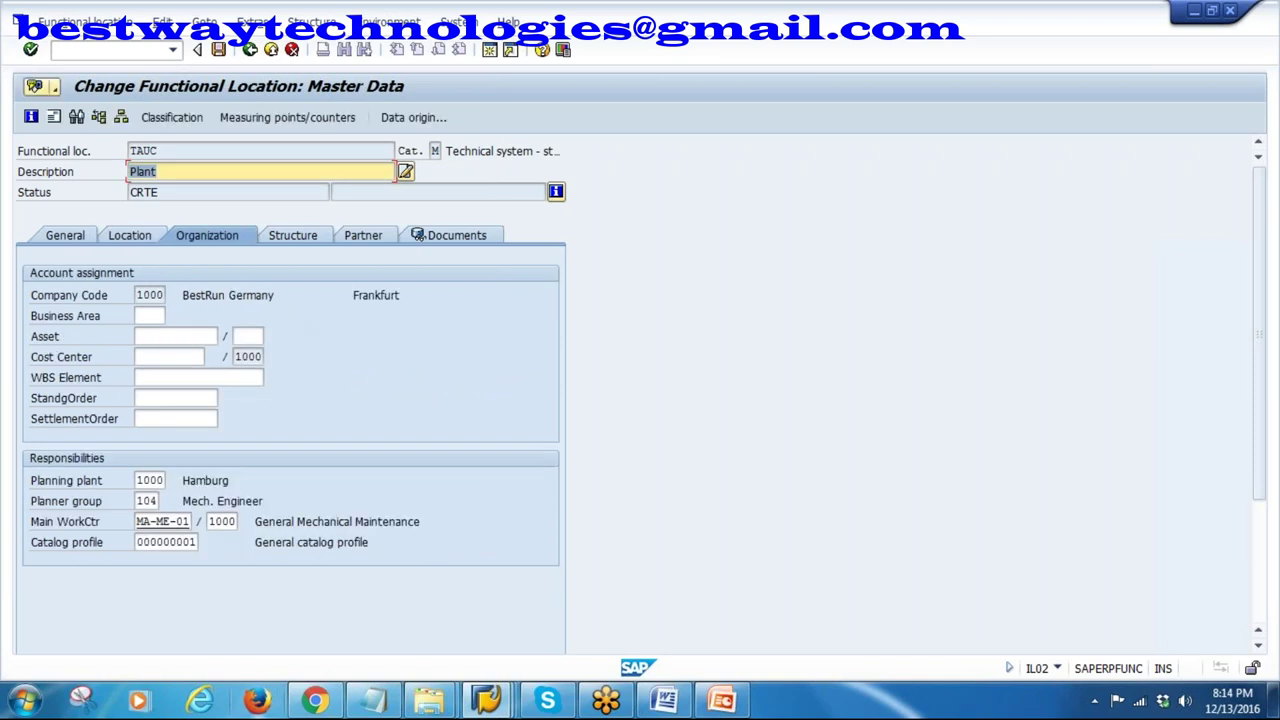
click(170, 336)
click(149, 315)
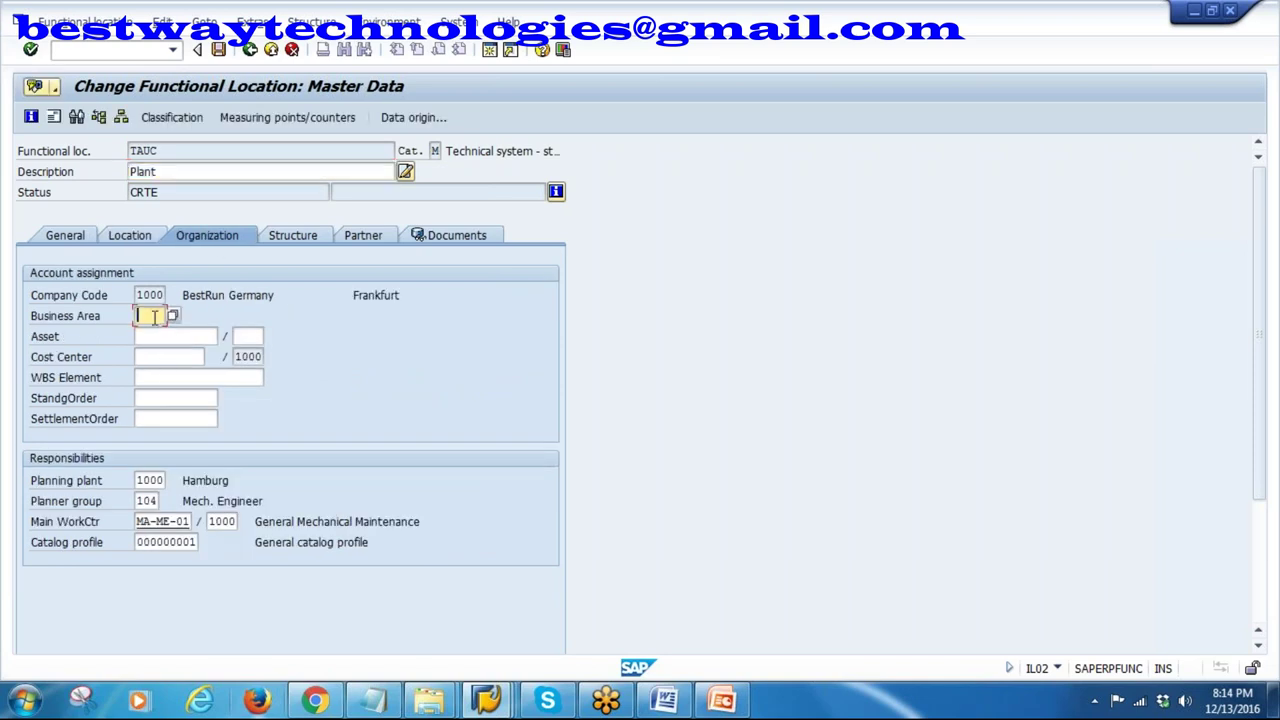
click(151, 336)
click(170, 356)
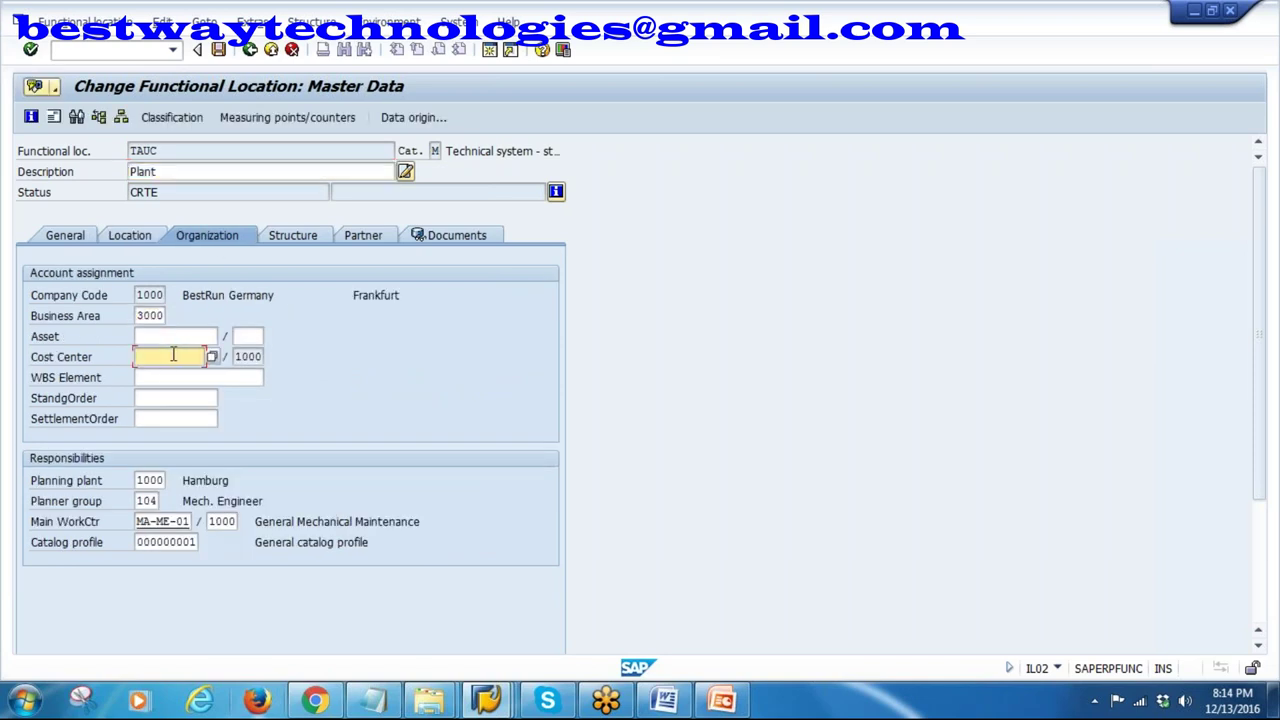
click(151, 367)
key(Return)
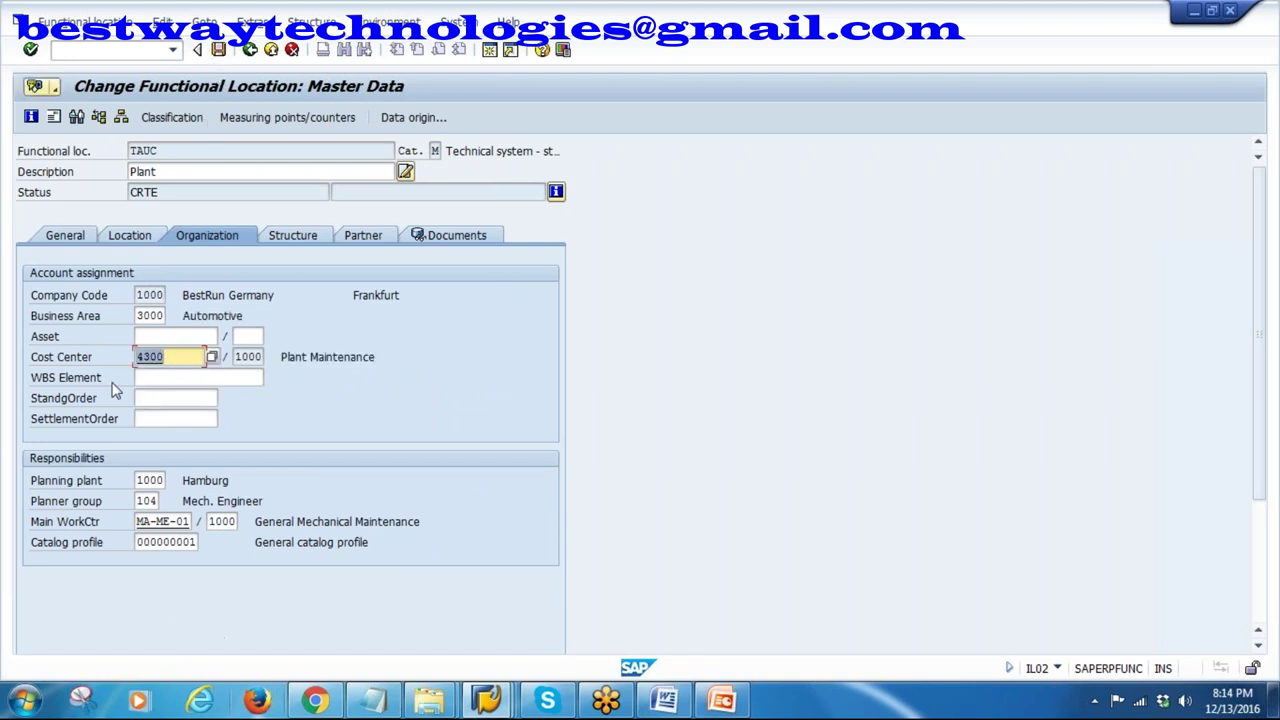
drag(167, 152, 86, 157)
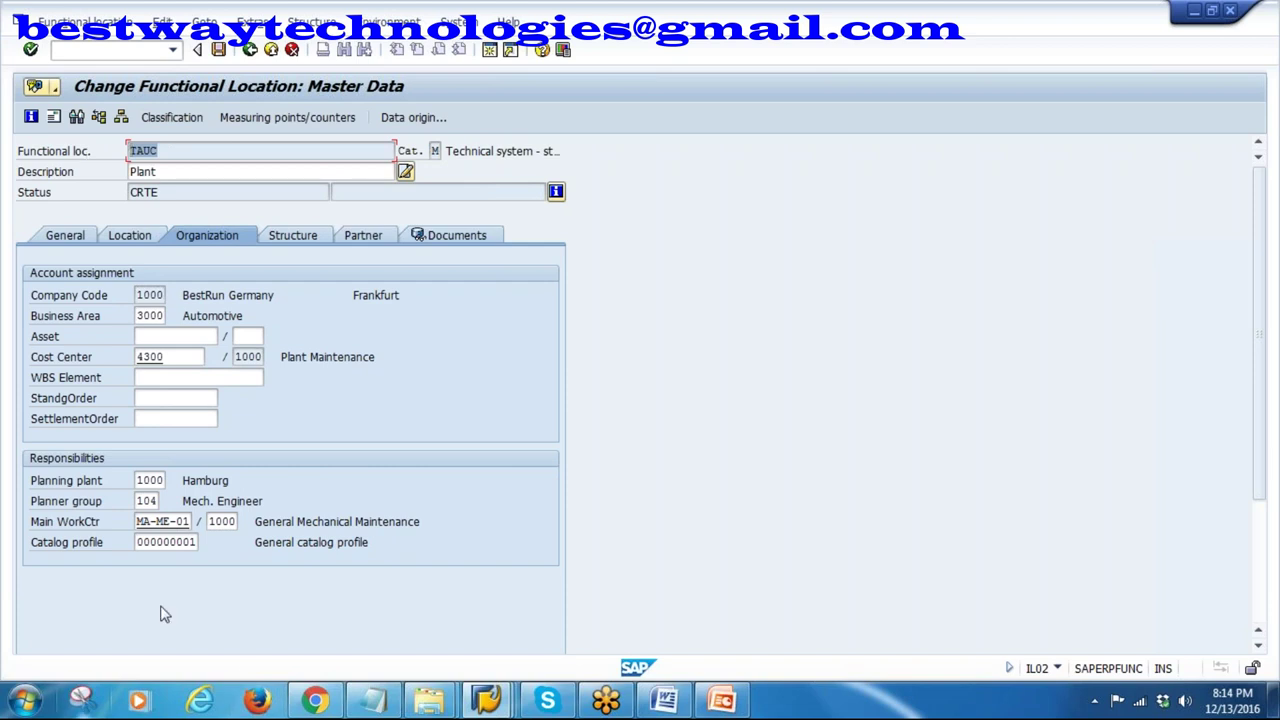
- Set the structure position of TAUC to 1 and its description to Toyota Automobiles Ltd CHENNAI, saving the functional location
click(301, 236)
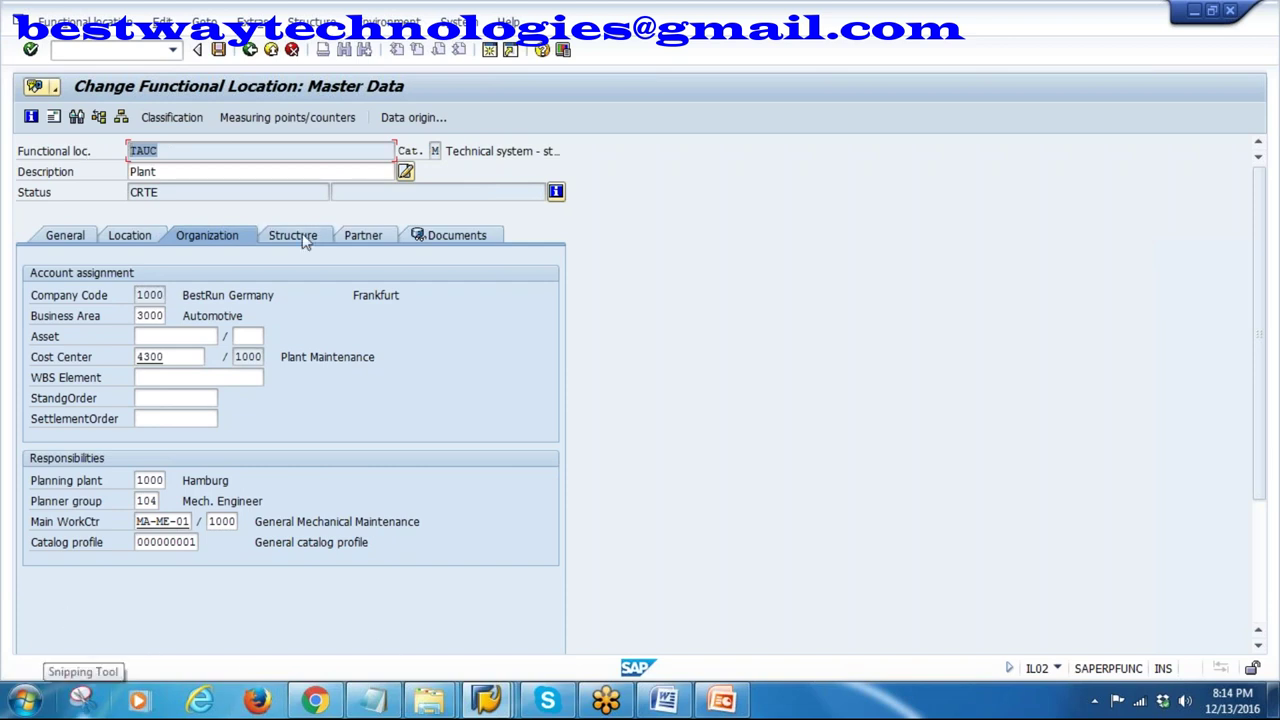
click(144, 356)
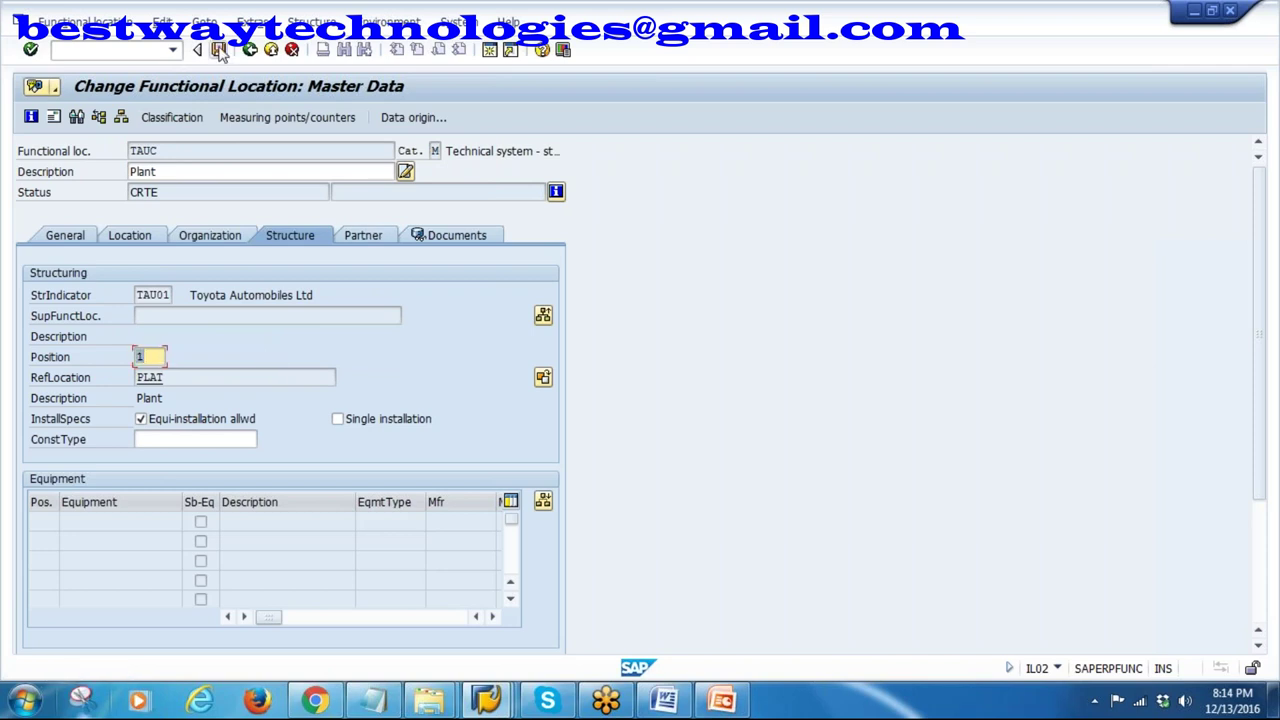
double_click(167, 172)
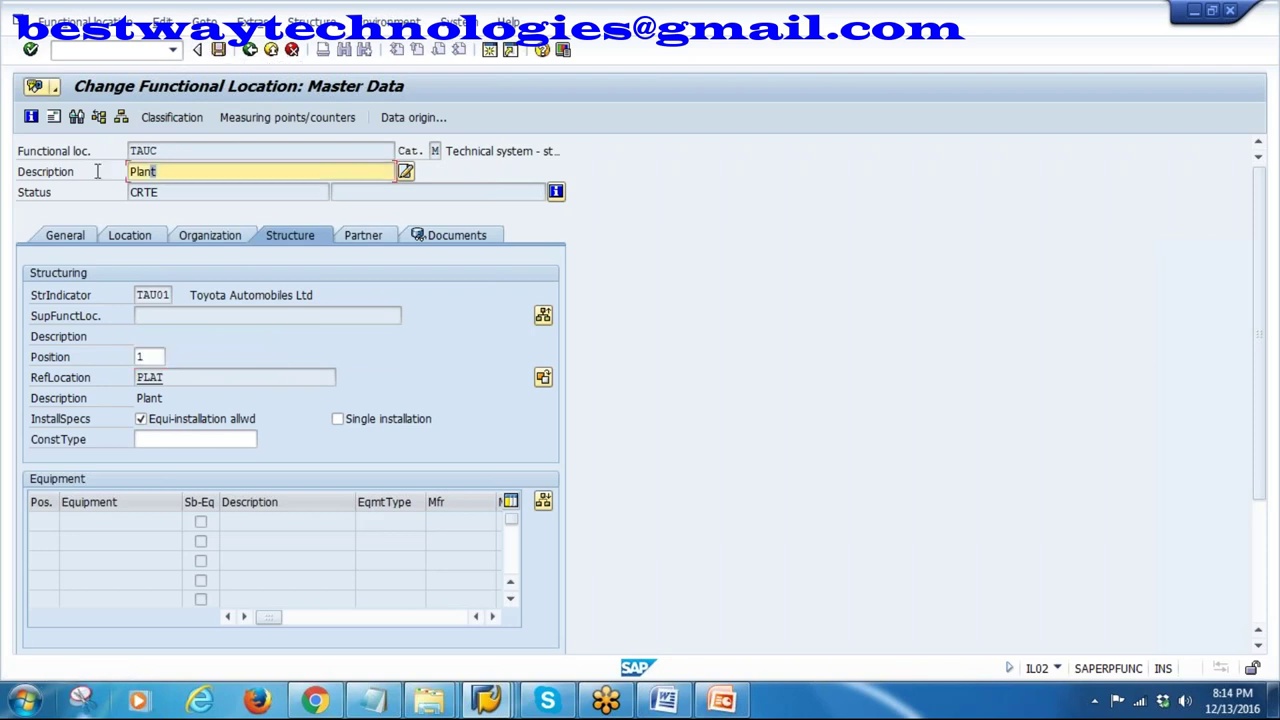
text(TO)
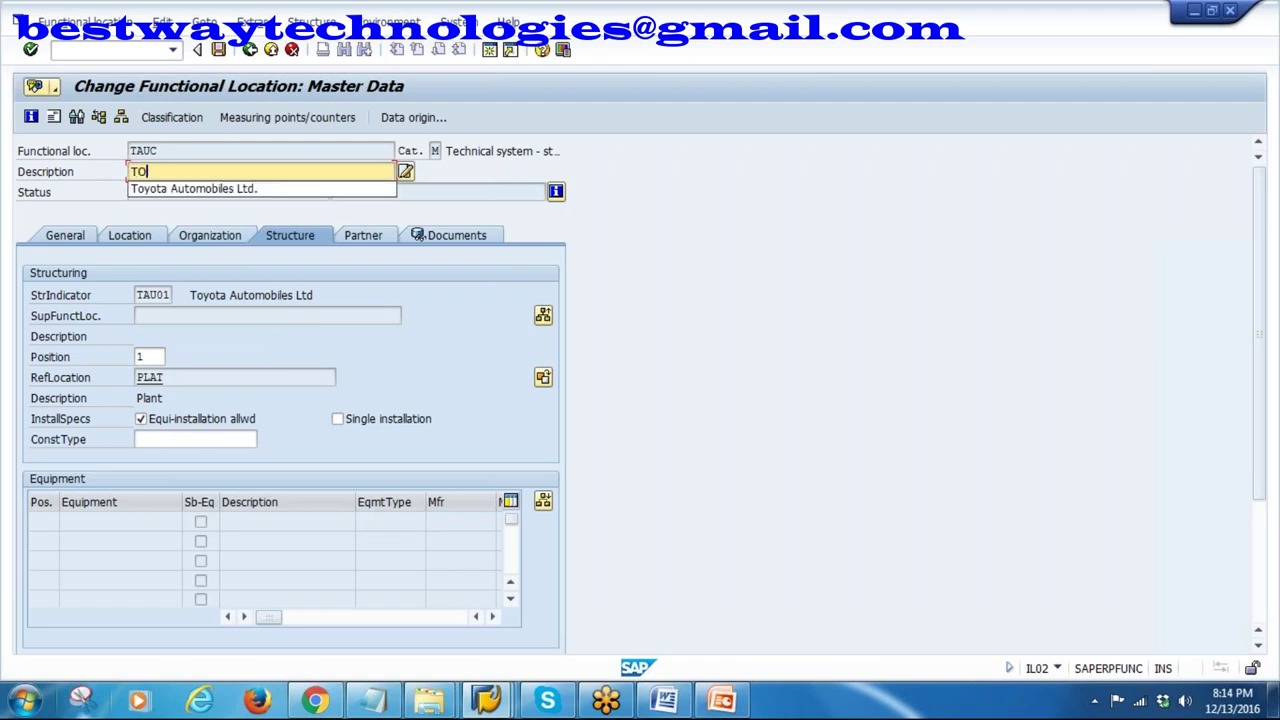
click(238, 189)
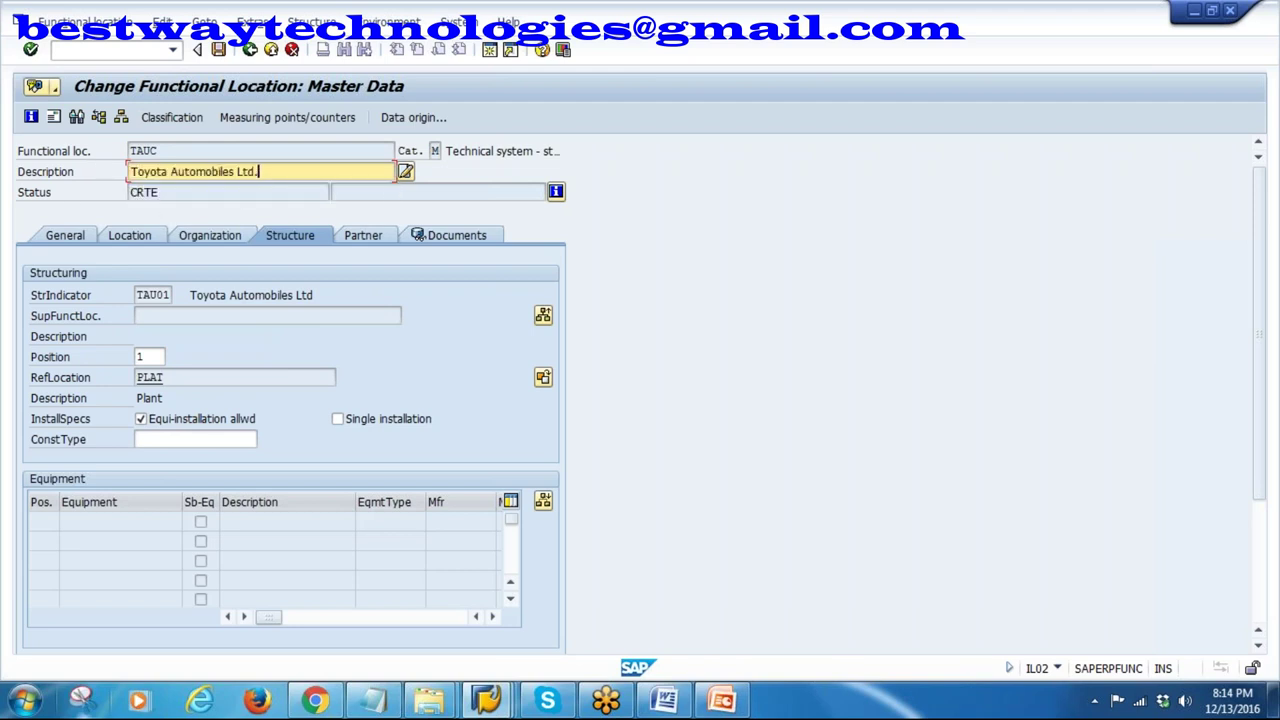
key(BackSpace)
text(CHENNAI)
click(145, 357)
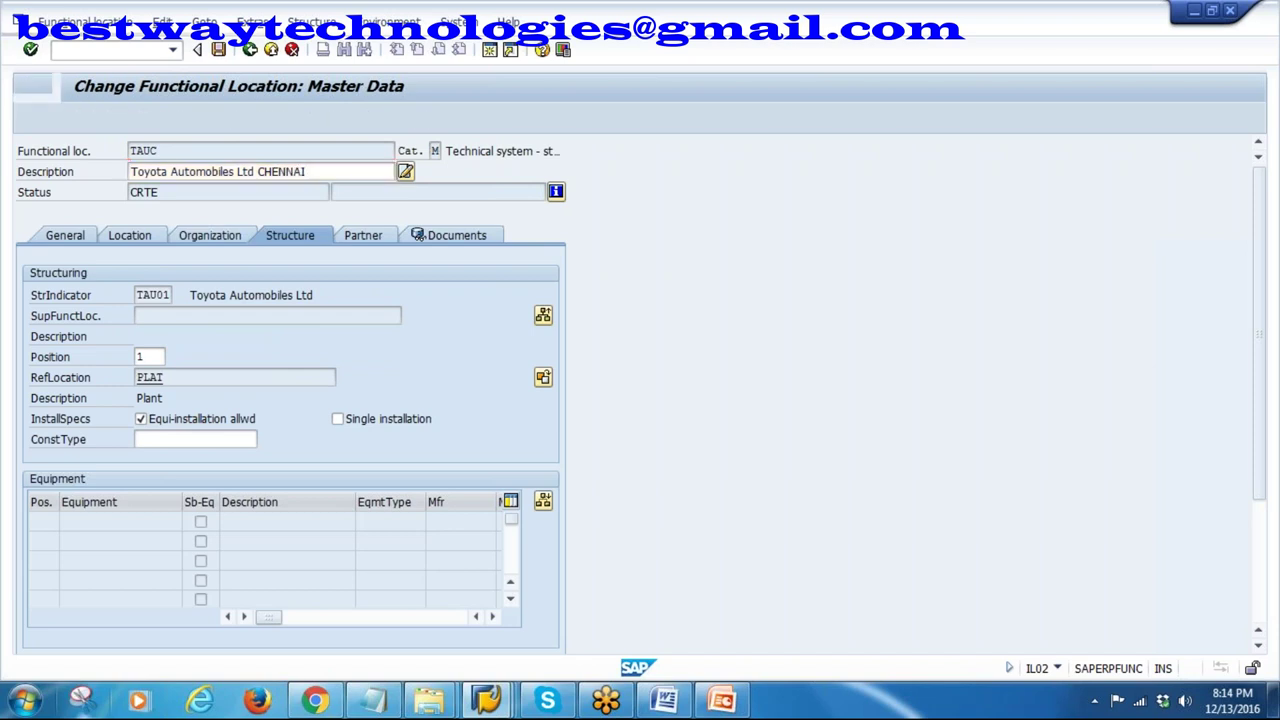
click(218, 50)
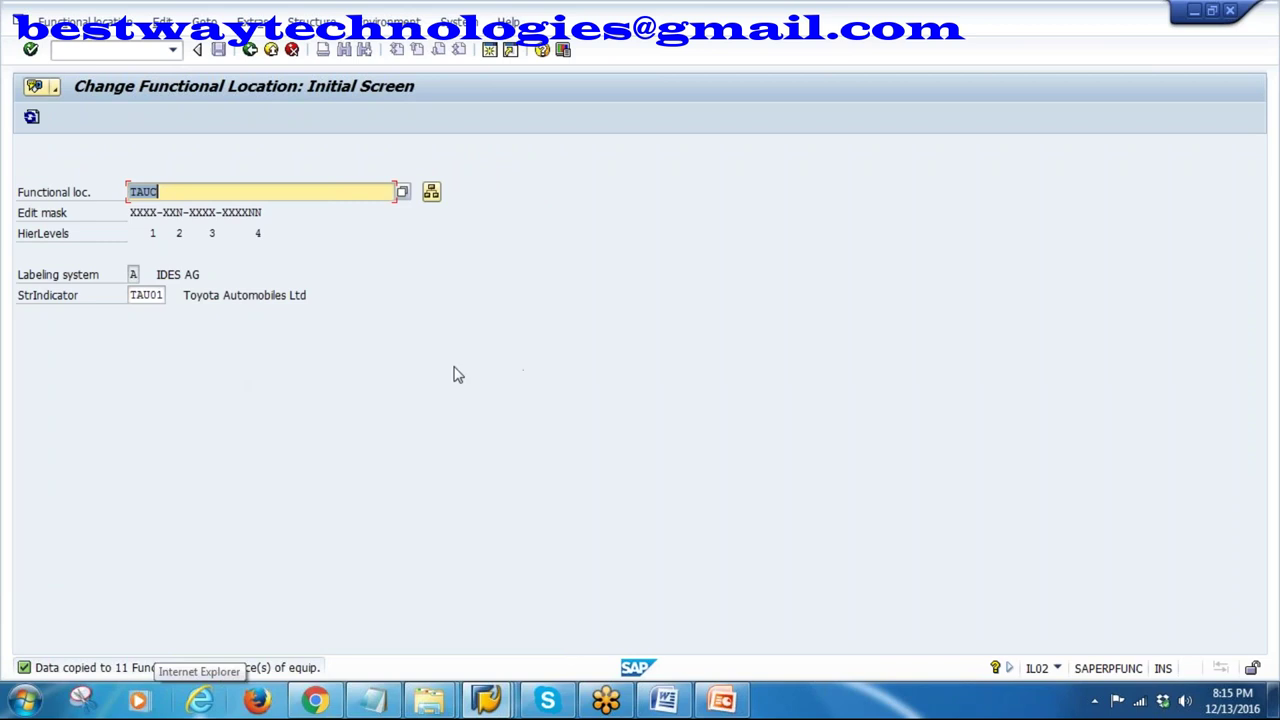
- Switch to displaying functional locations and open the master data of TAUC-UT1
click(192, 192)
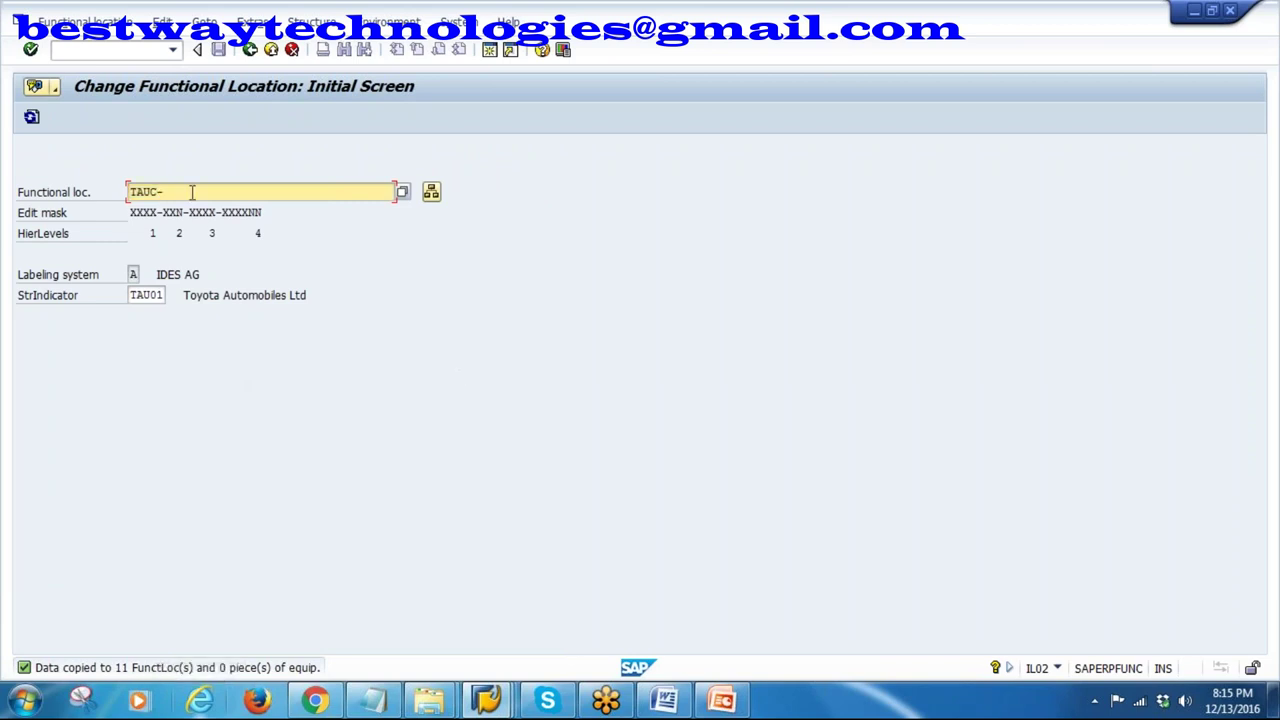
click(84, 21)
click(72, 107)
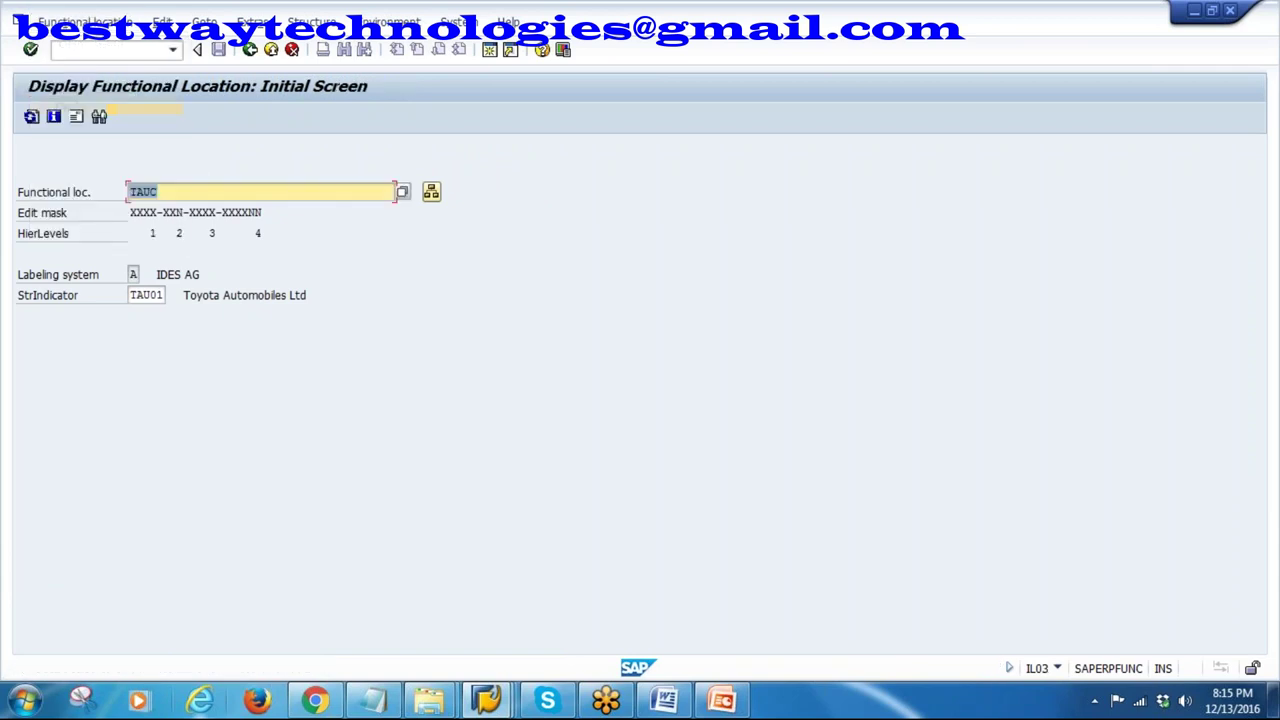
click(182, 193)
key(Return)
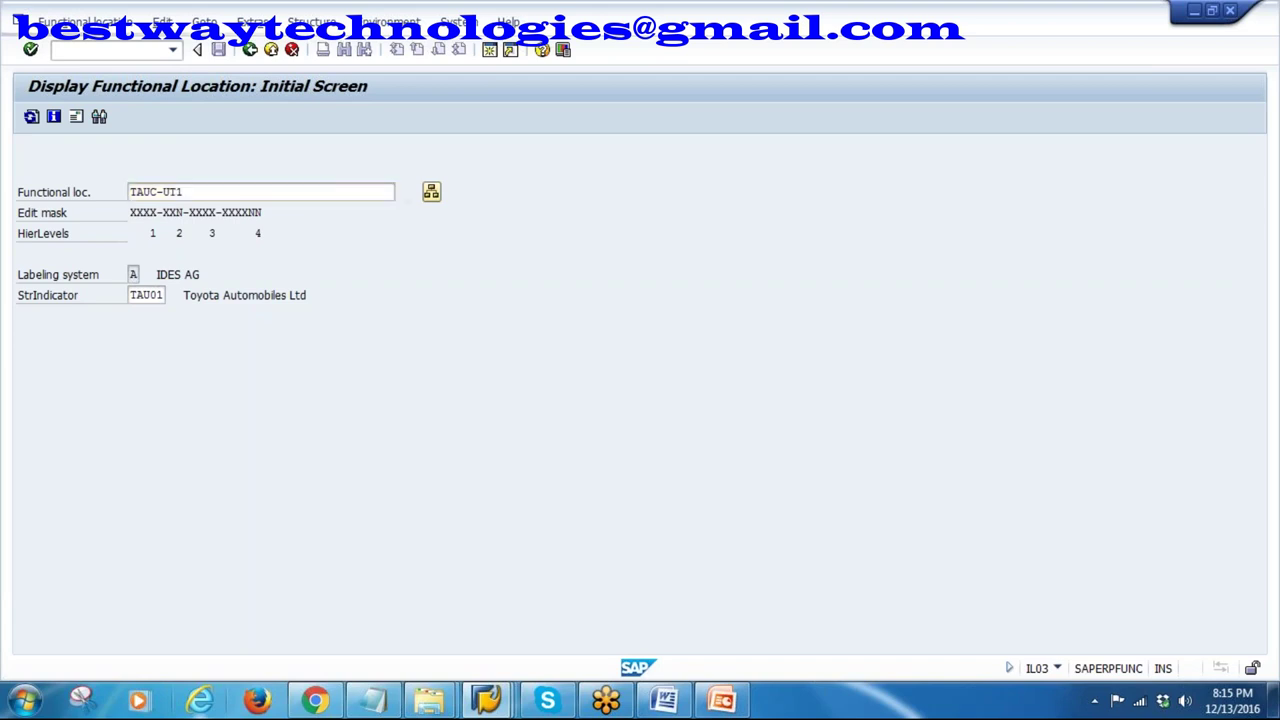
click(140, 338)
- Check the location, account assignment and structure data of TAUC-UT1 for values inherited from TAUC, and return to the initial screen
click(130, 236)
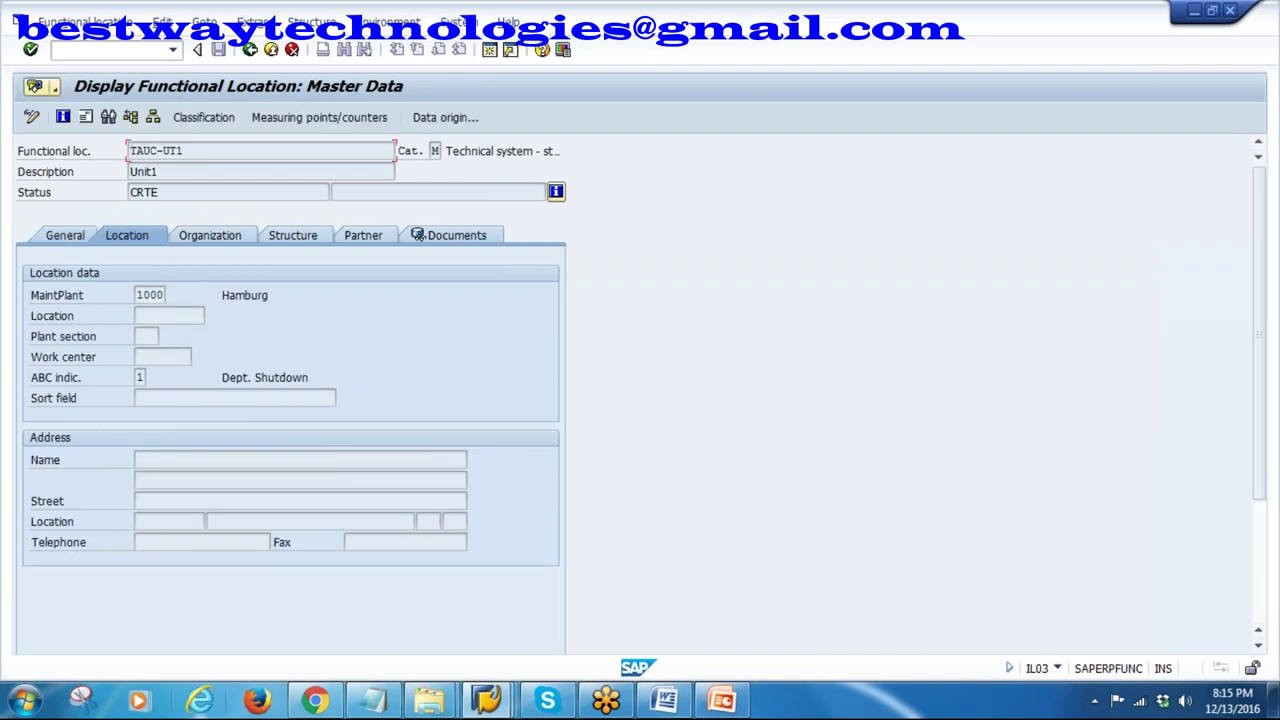
click(212, 237)
double_click(190, 361)
double_click(146, 316)
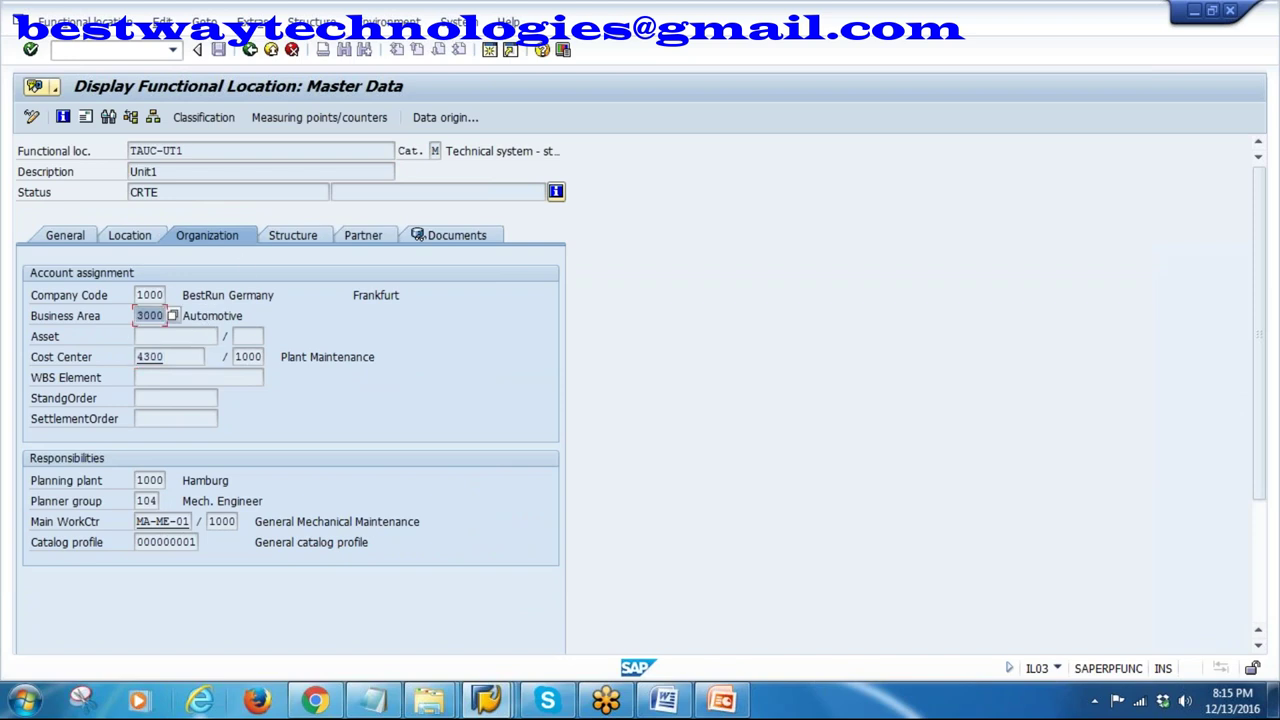
click(292, 237)
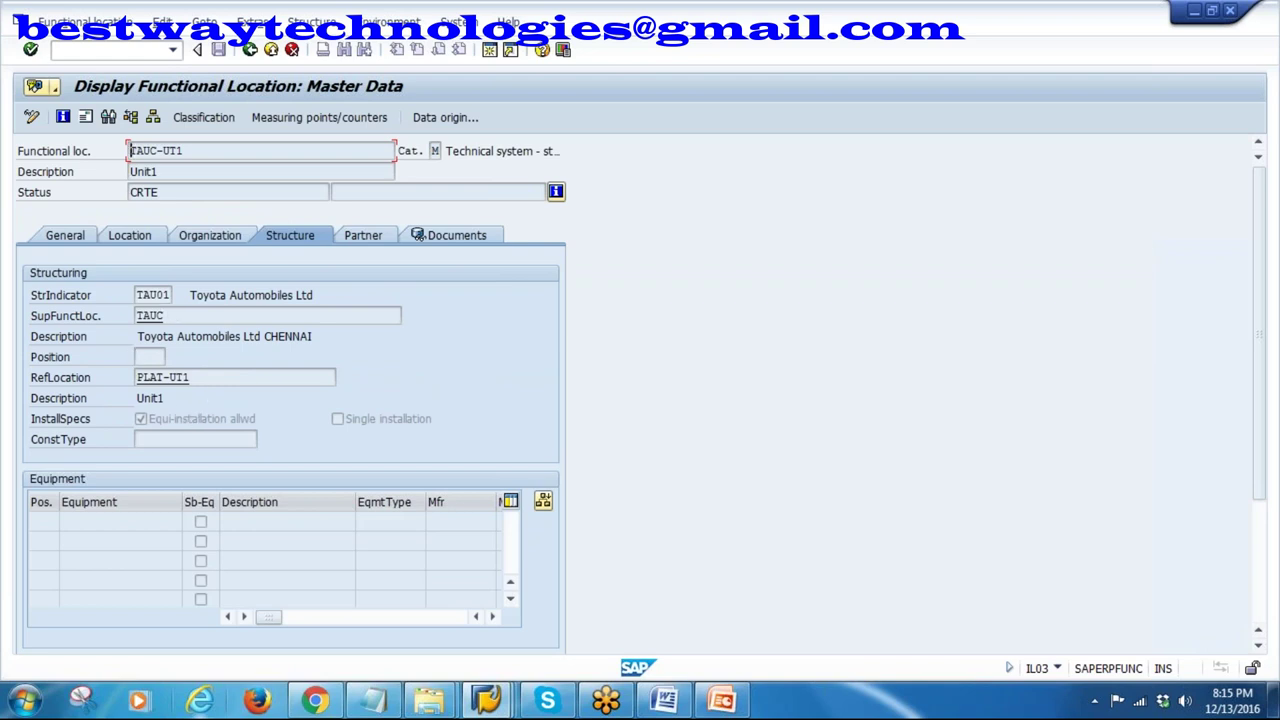
click(250, 50)
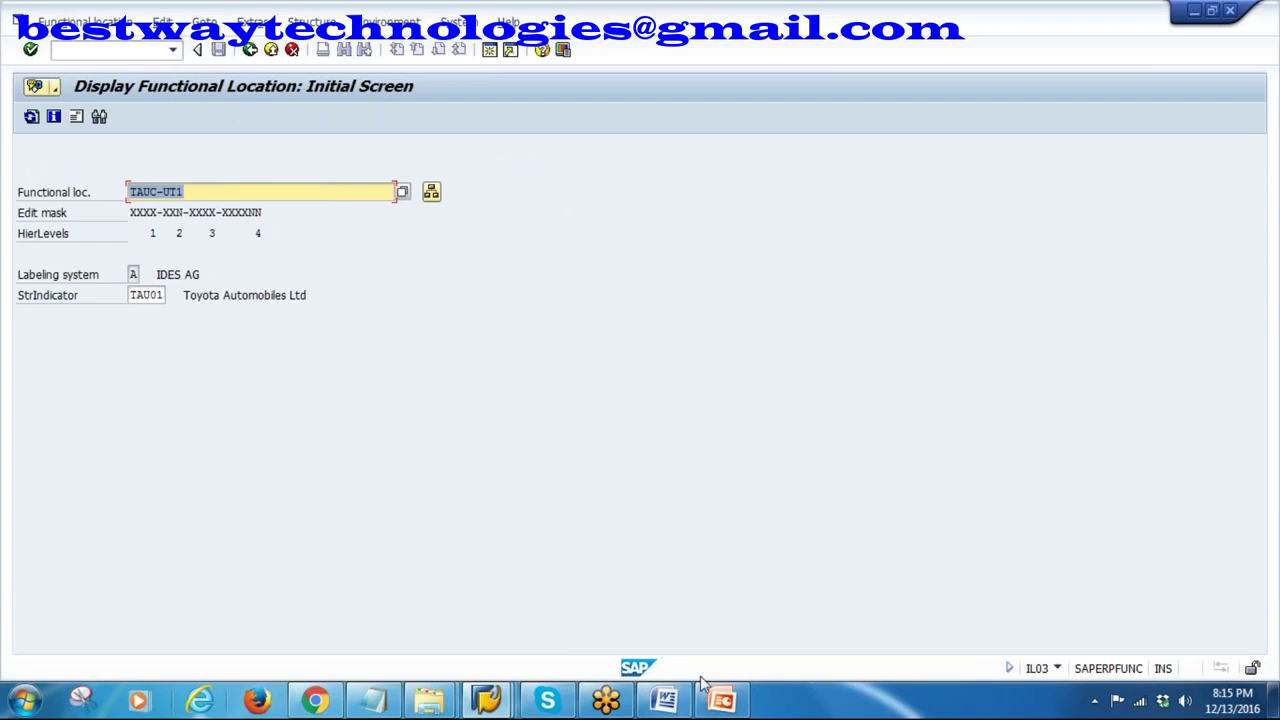
- Switch to PowerPoint, present slide 14, Copying of Functional Location, full screen and circle the new FL structure in ink
click(721, 700)
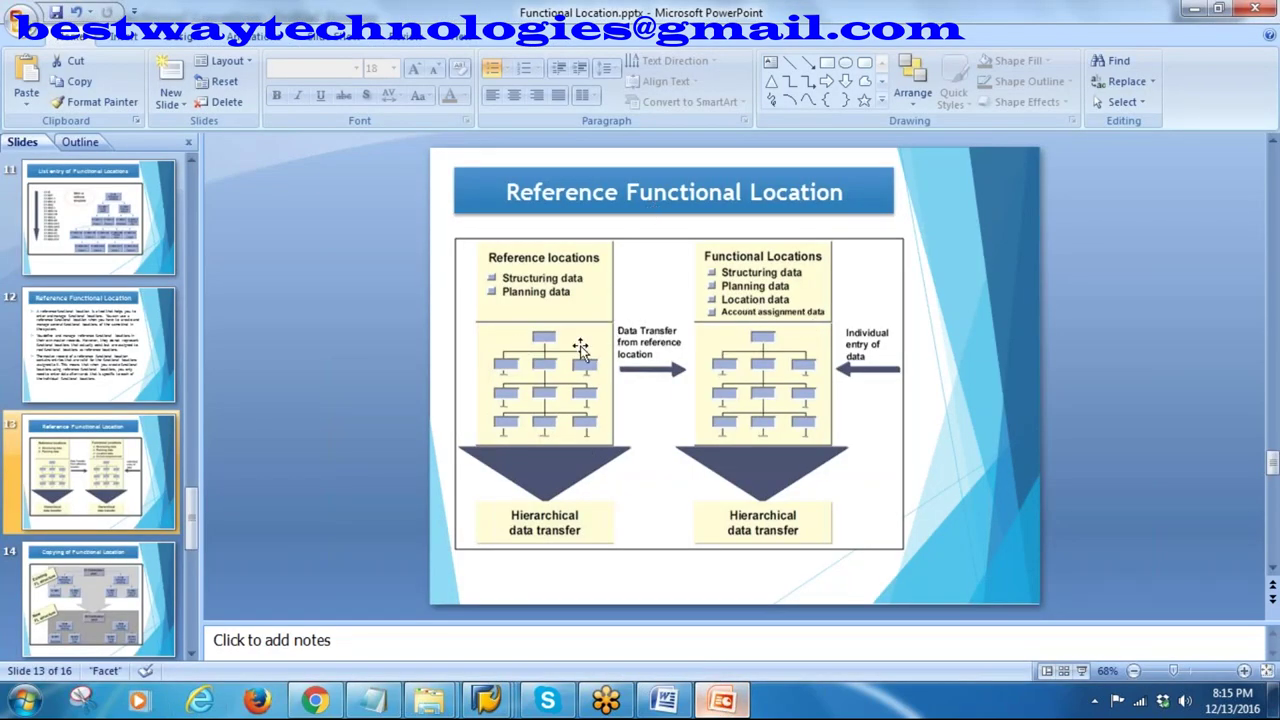
click(88, 620)
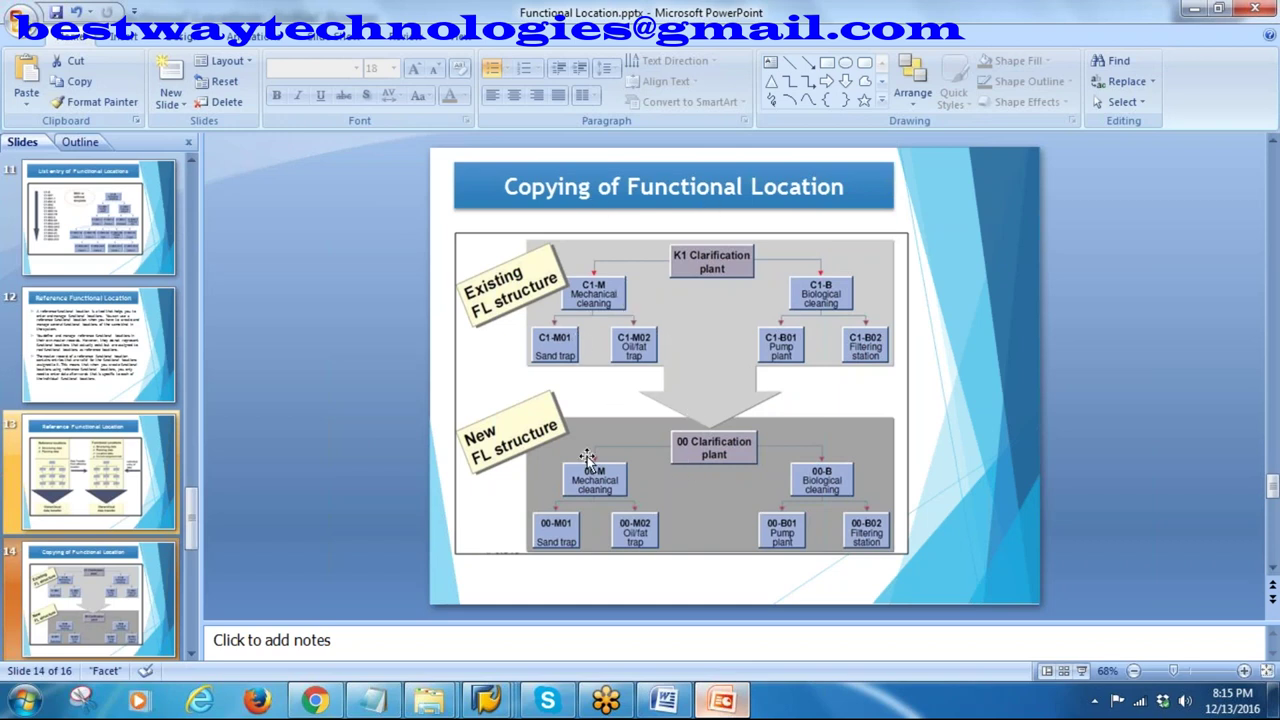
click(1081, 671)
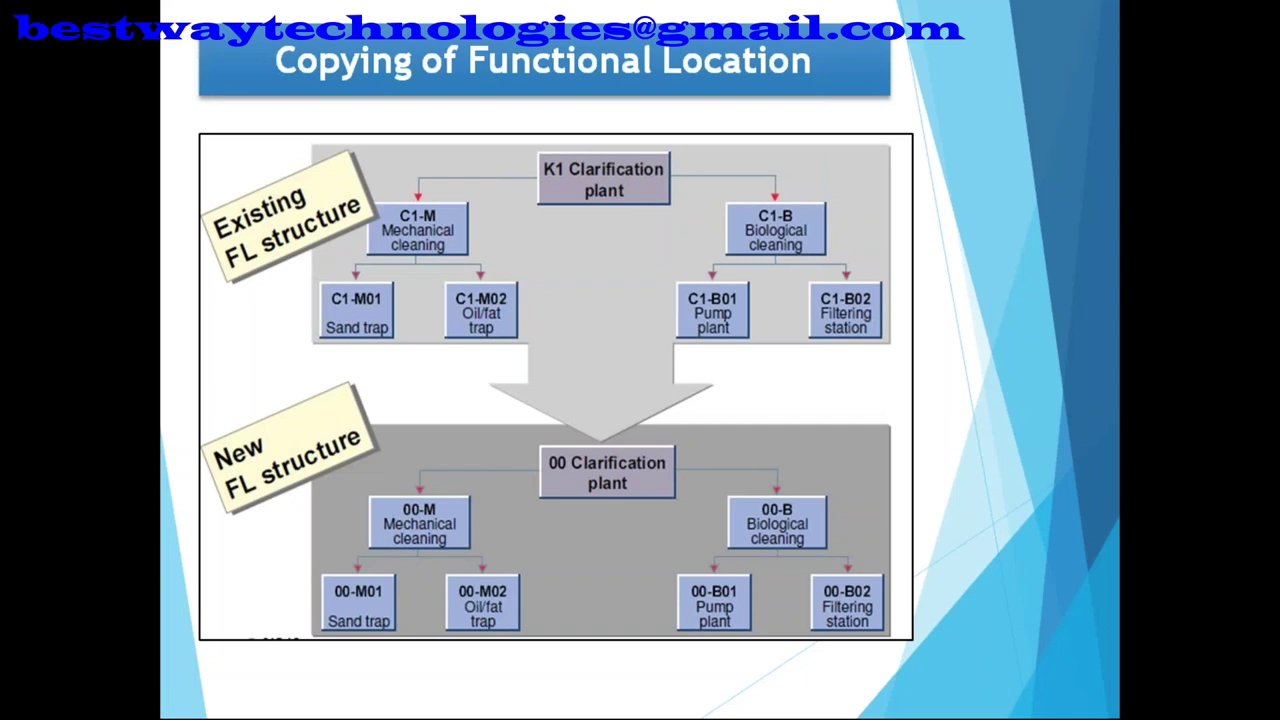
mouse_move(320, 545)
mouse_down()
mouse_move(487, 440)
mouse_move(400, 672)
mouse_move(968, 512)
mouse_move(375, 430)
mouse_up()
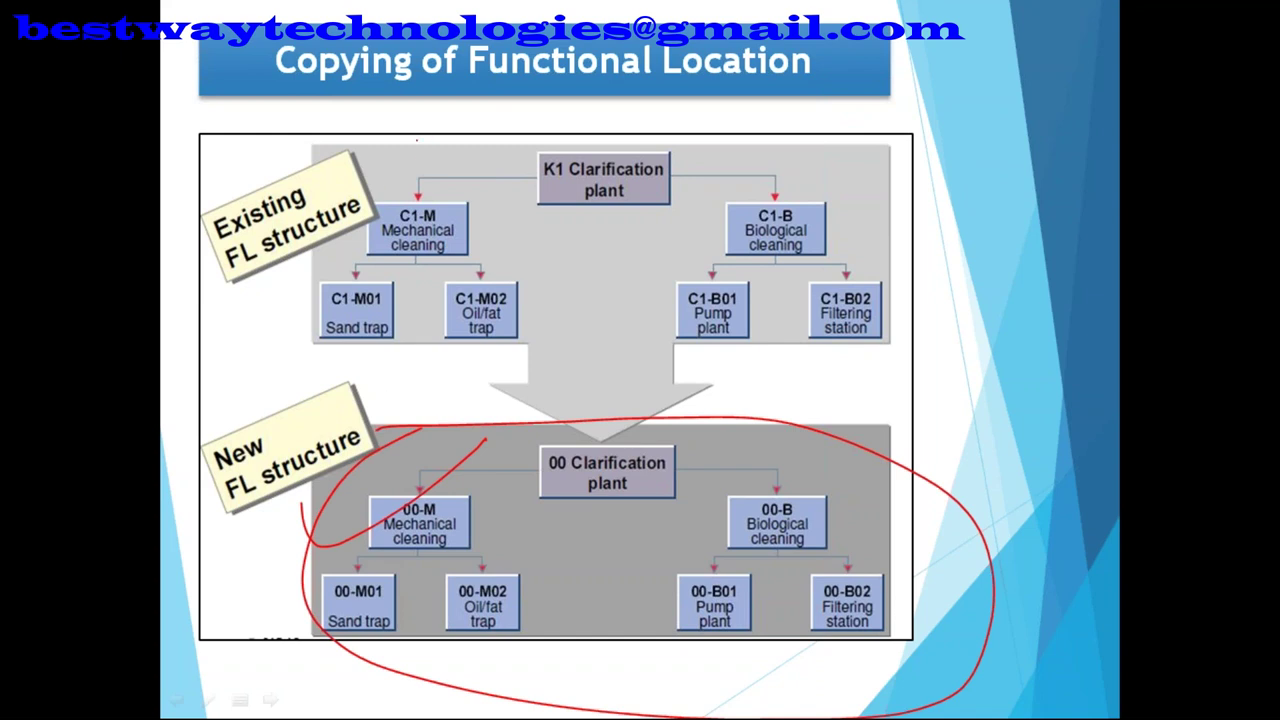
- Circle the existing FL structure and mark an arrow to the new one in ink, erase all ink and end the slide show
mouse_move(421, 140)
mouse_down()
mouse_move(325, 335)
mouse_move(758, 383)
mouse_move(800, 162)
mouse_move(410, 135)
mouse_up()
drag(880, 287, 886, 588)
drag(836, 508, 926, 480)
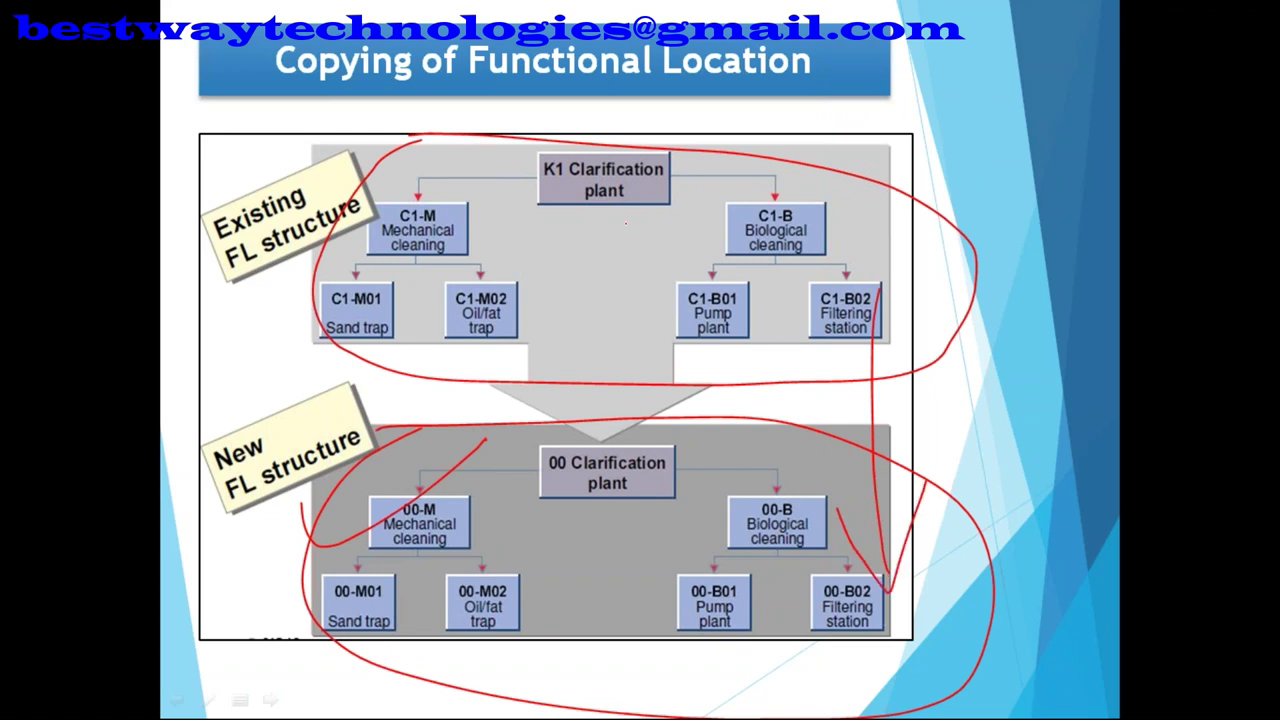
key(e)
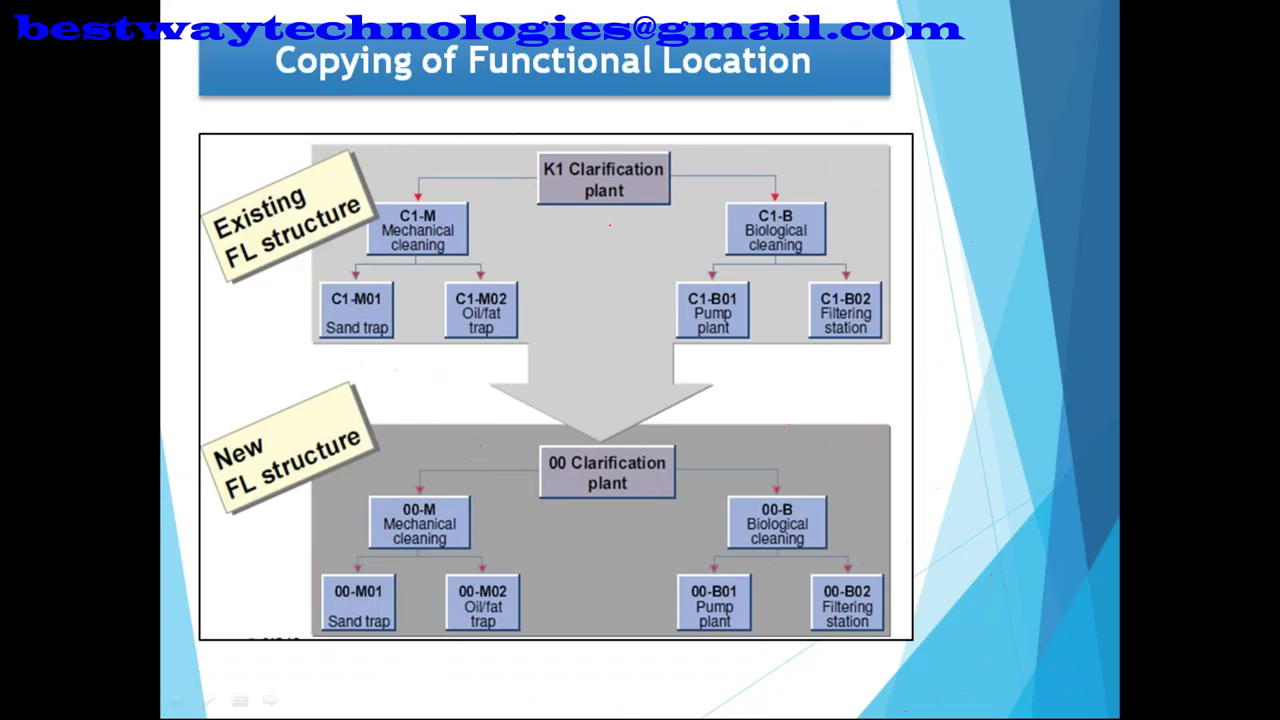
key(Escape)
- Switch to SAP and inspect the fully expanded structure list of functional location TAUT, including its production and utility locations
mouse_move(487, 699)
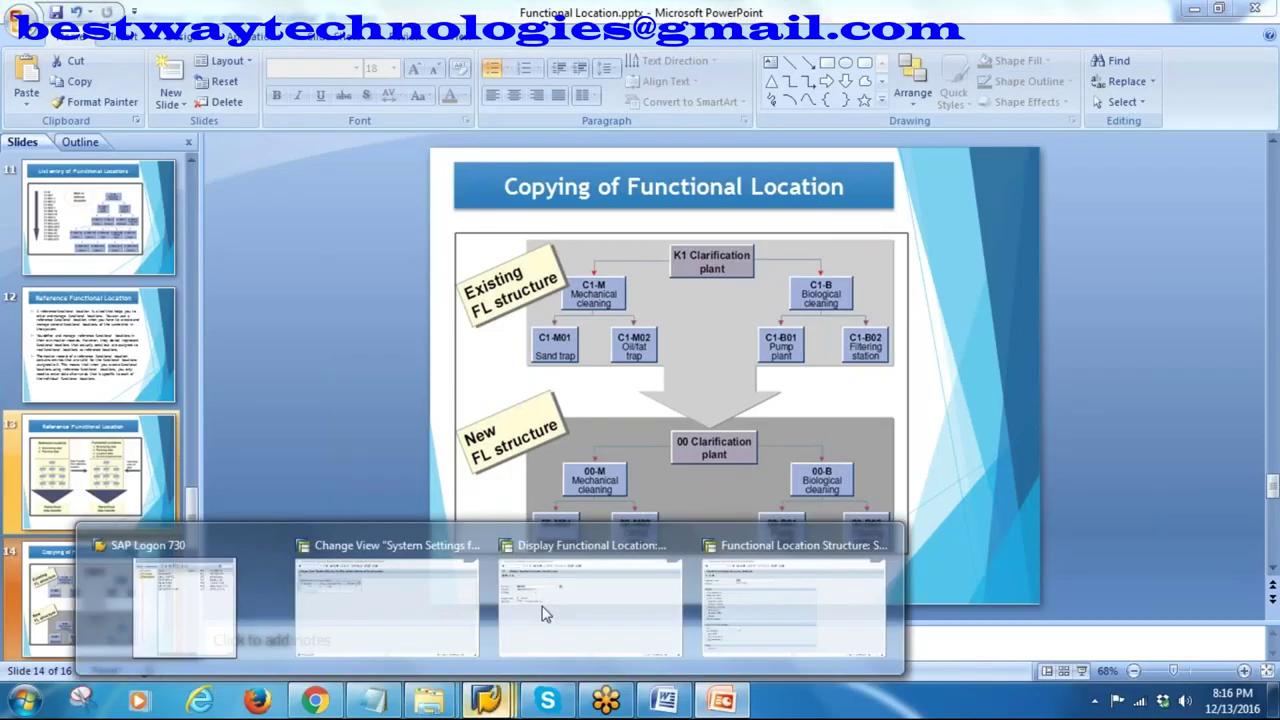
click(748, 578)
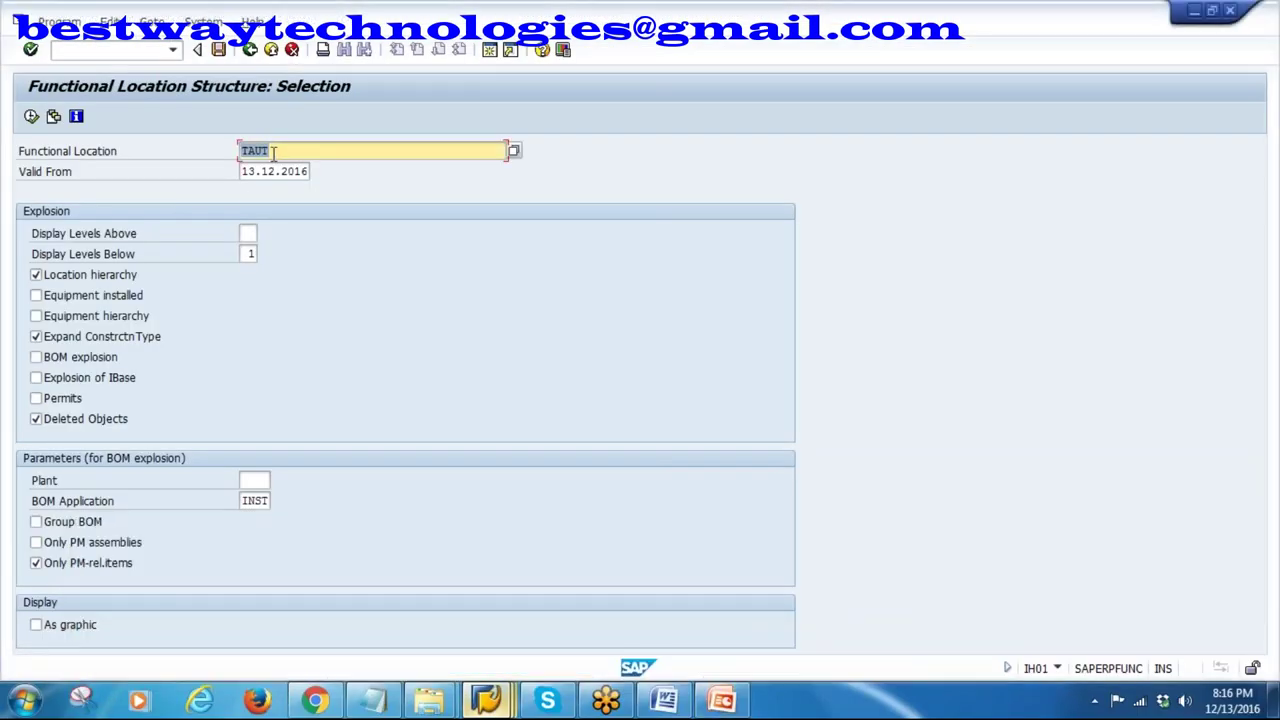
click(31, 116)
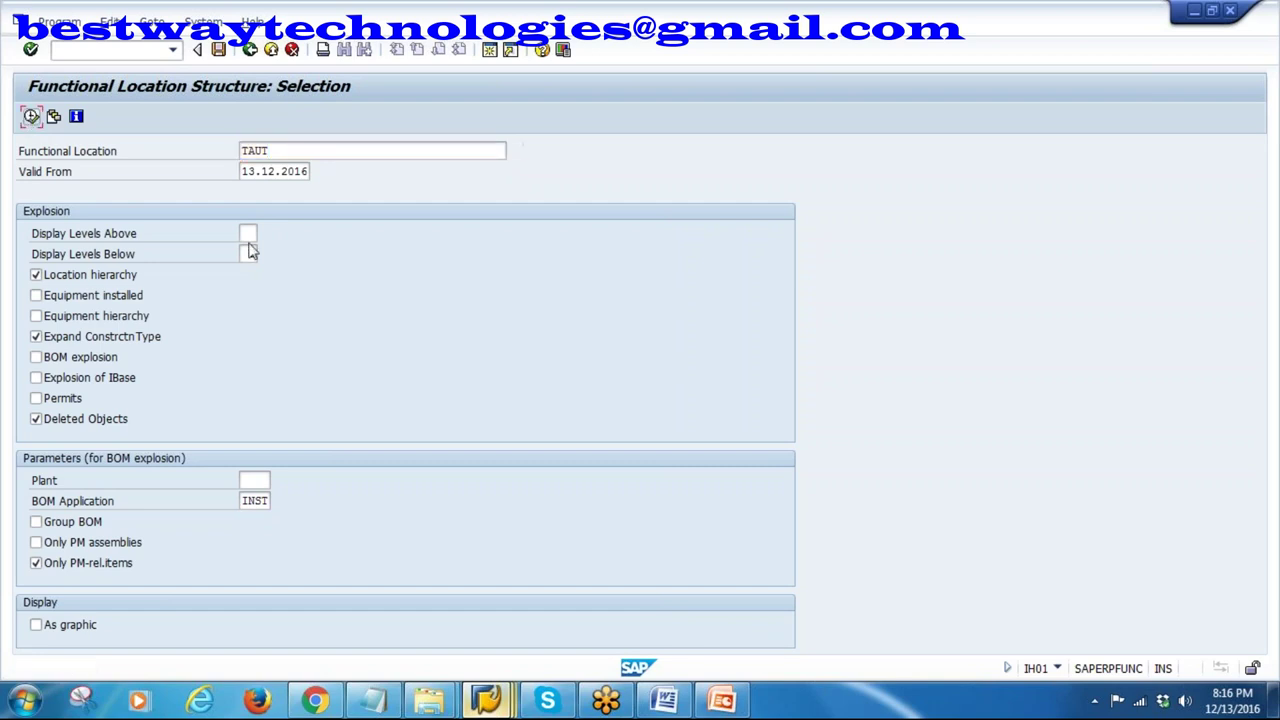
click(231, 117)
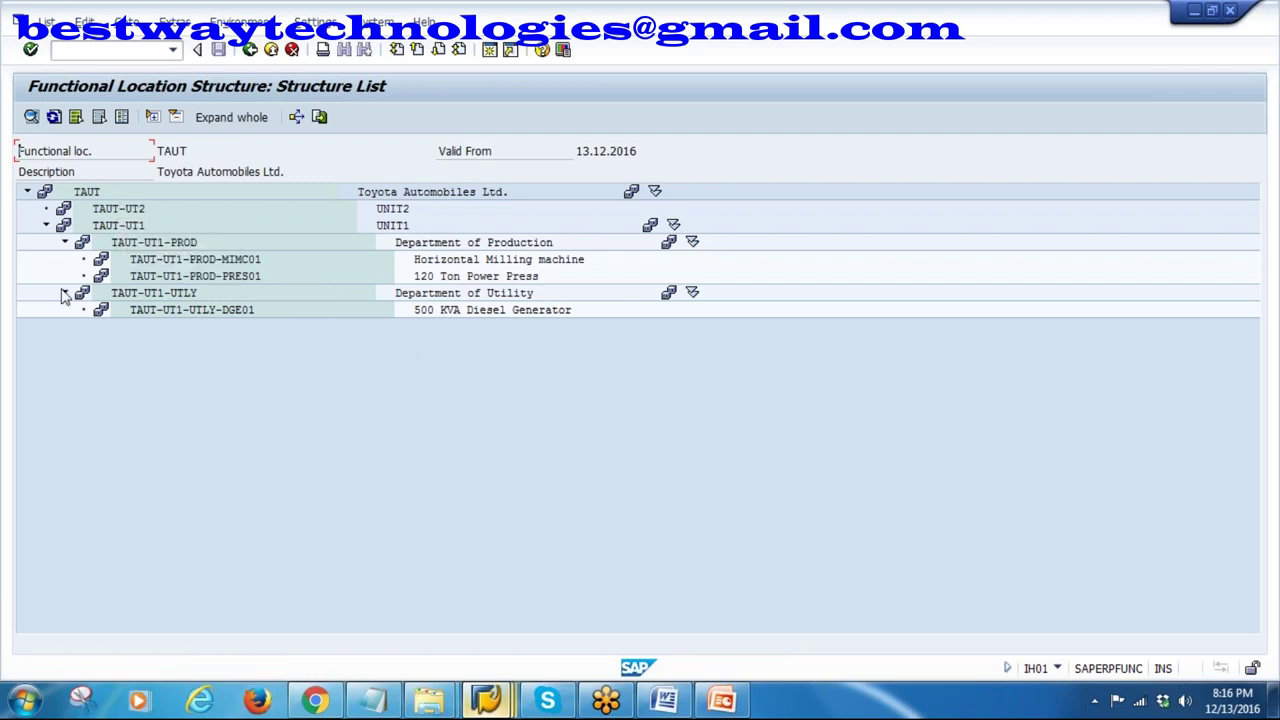
click(245, 276)
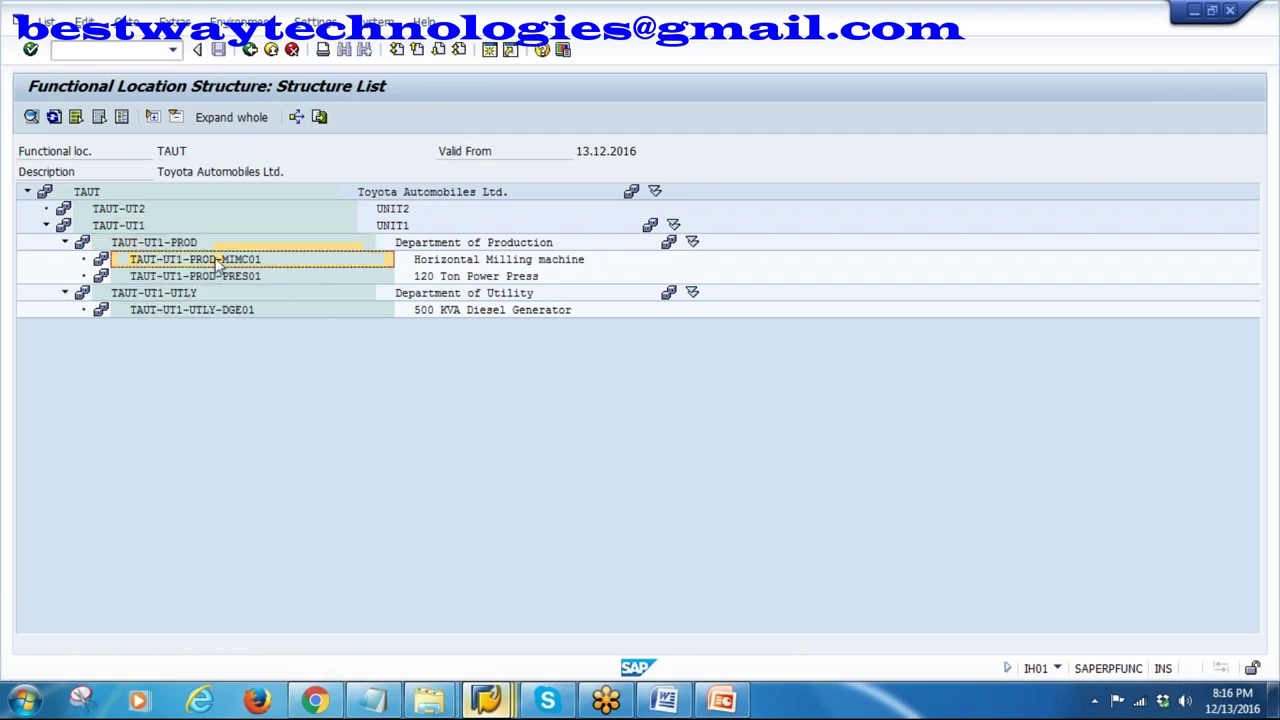
click(199, 298)
click(245, 306)
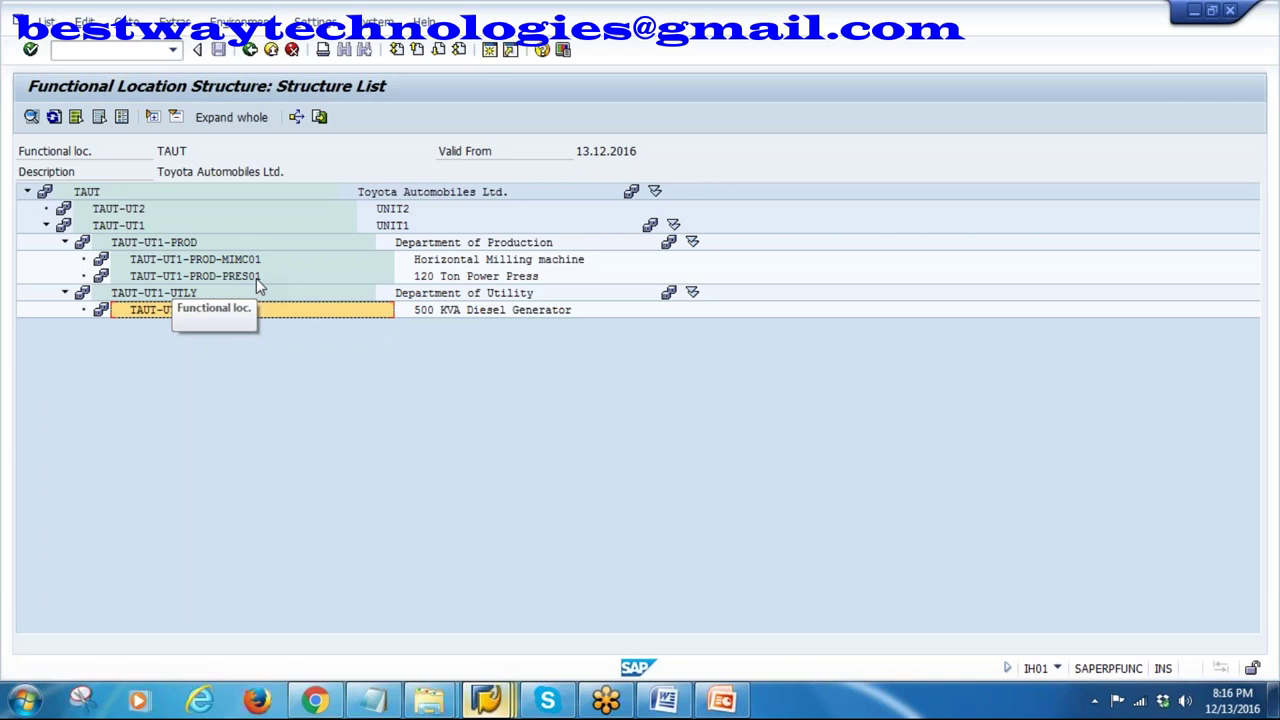
- Leave the functional location display and start a list entry for creating functional locations with a copy reference
click(736, 706)
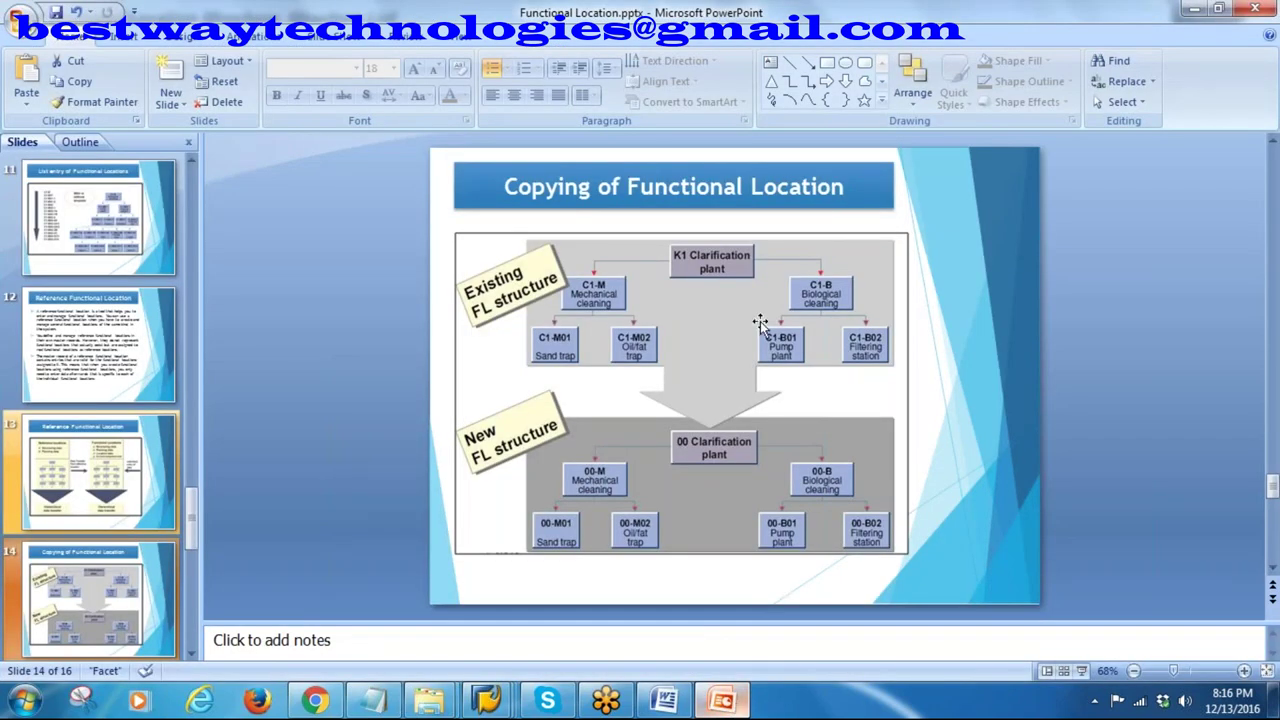
mouse_move(487, 700)
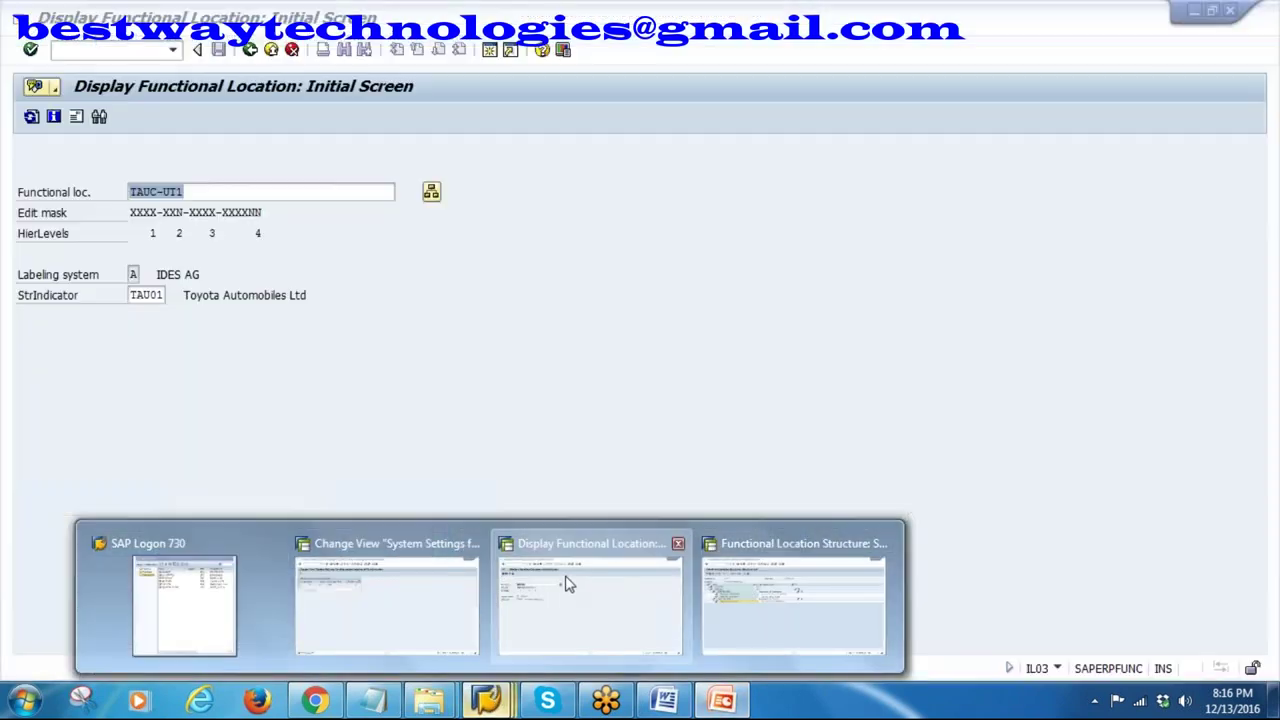
click(564, 585)
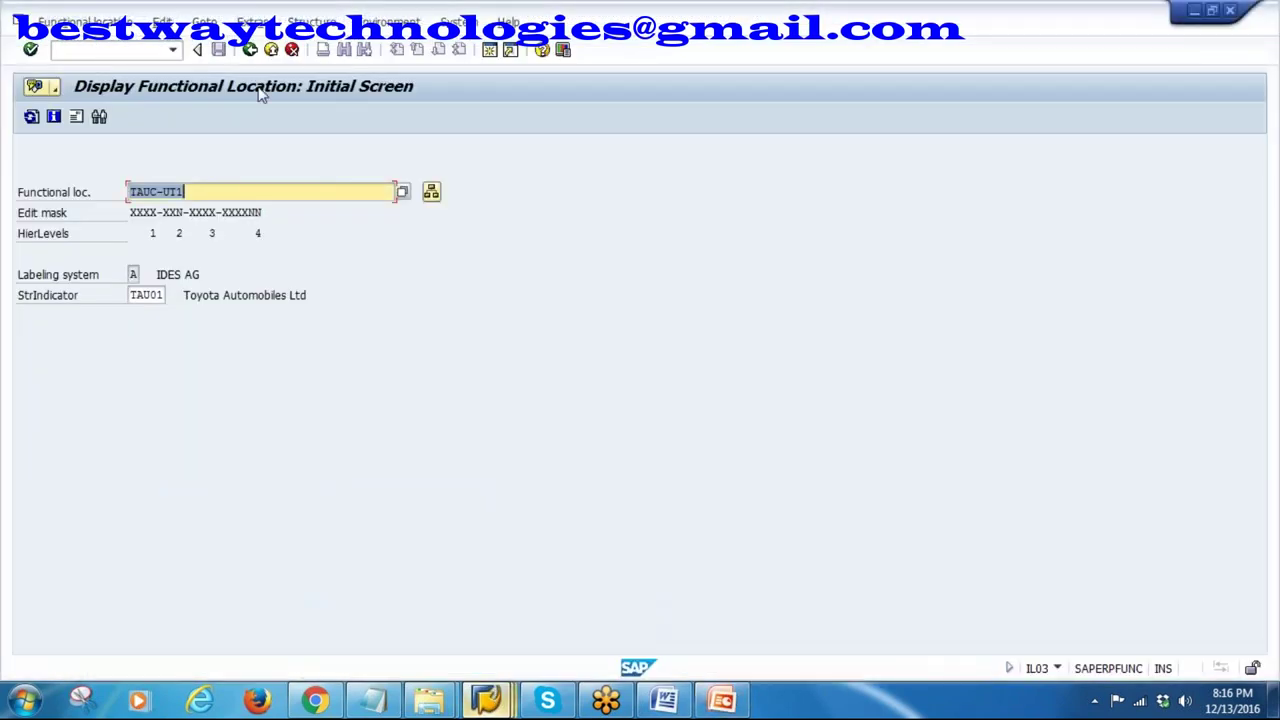
click(249, 50)
double_click(190, 490)
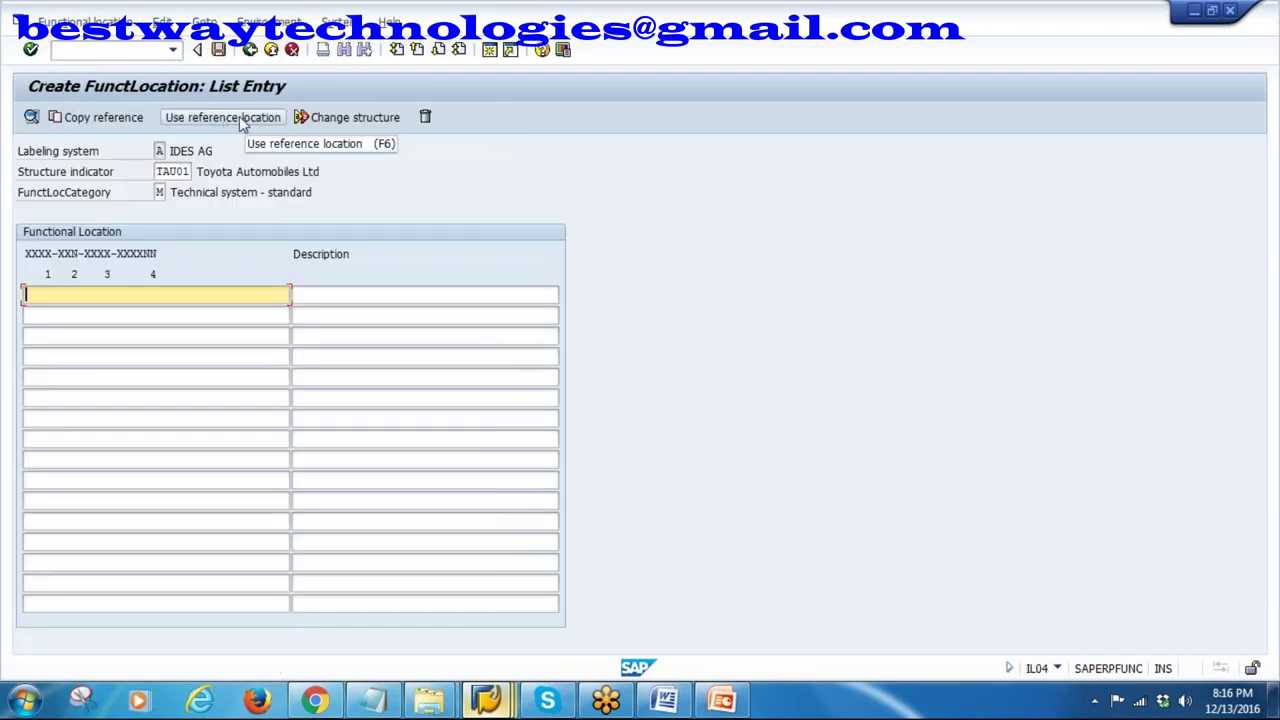
click(104, 118)
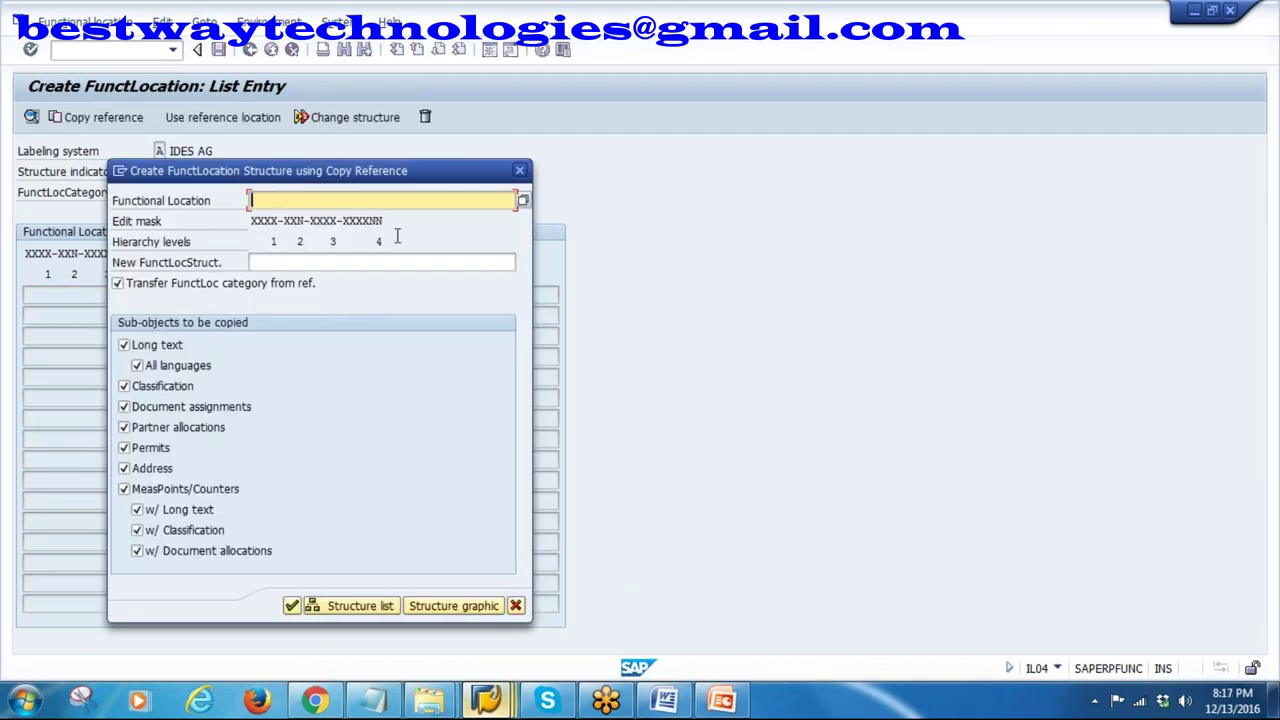
- Check TAUT-UT1 in the structure list and enter it as the functional location to copy from
mouse_move(493, 705)
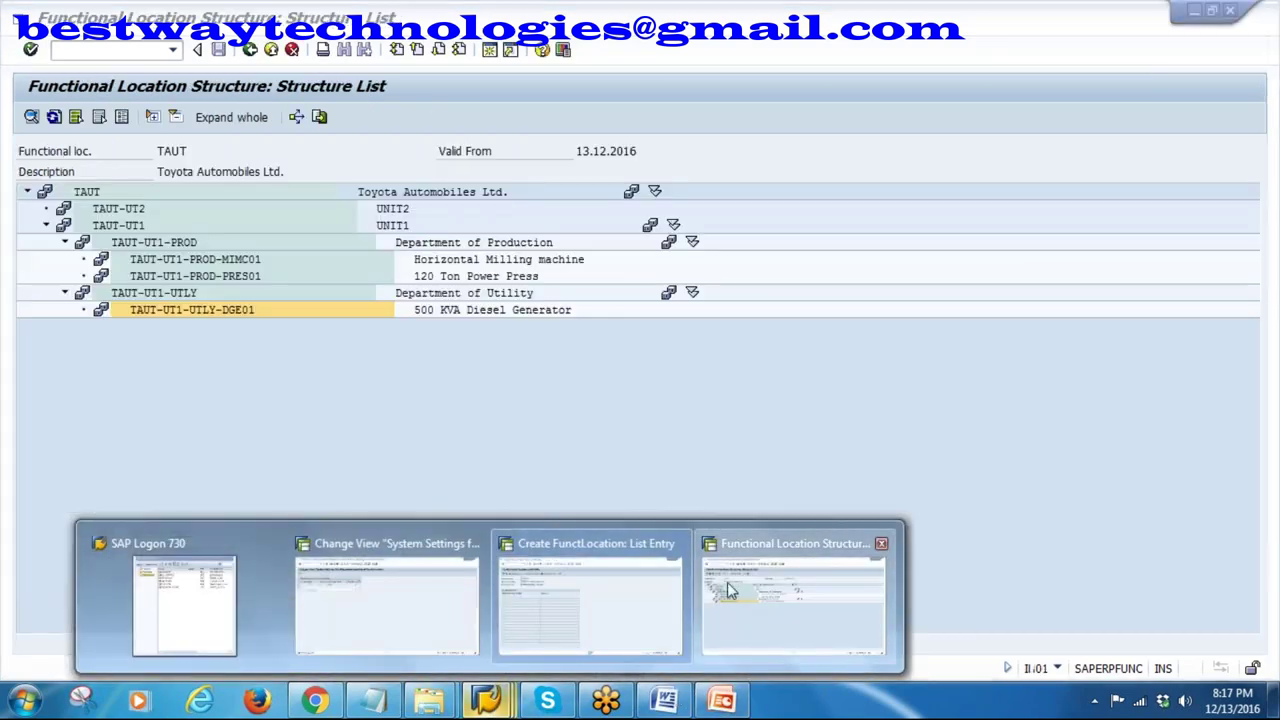
click(735, 585)
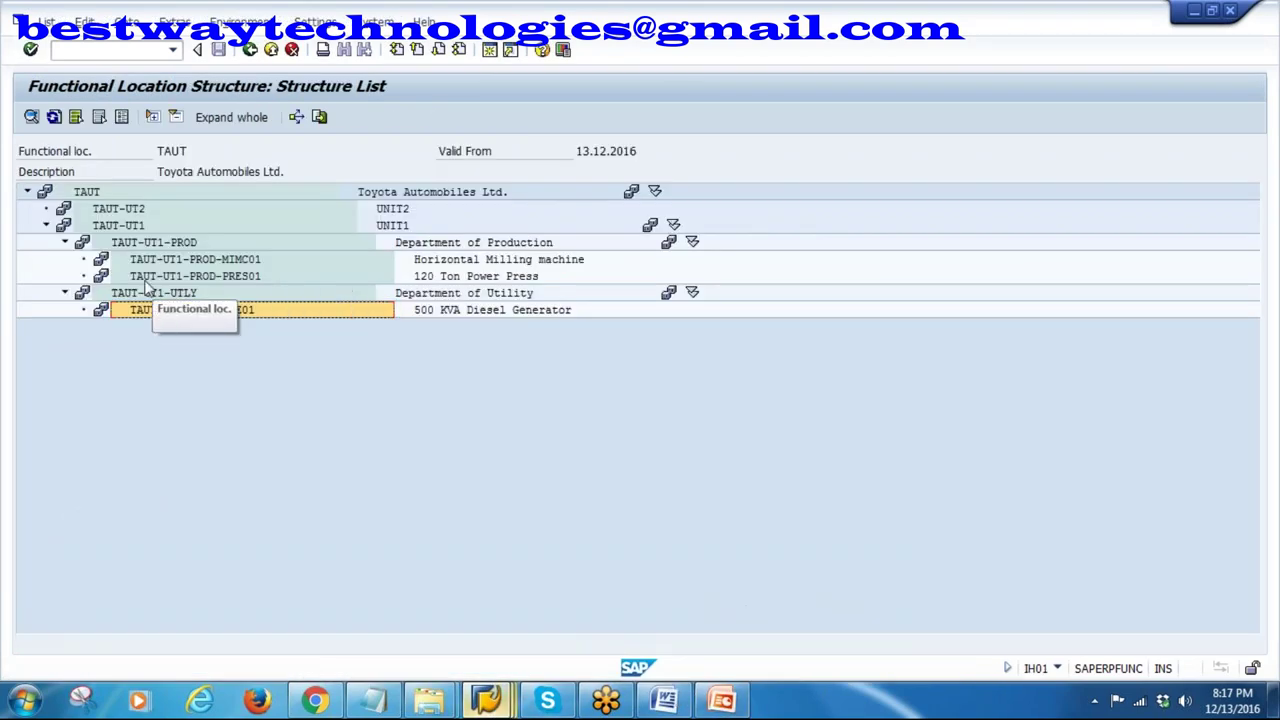
click(126, 227)
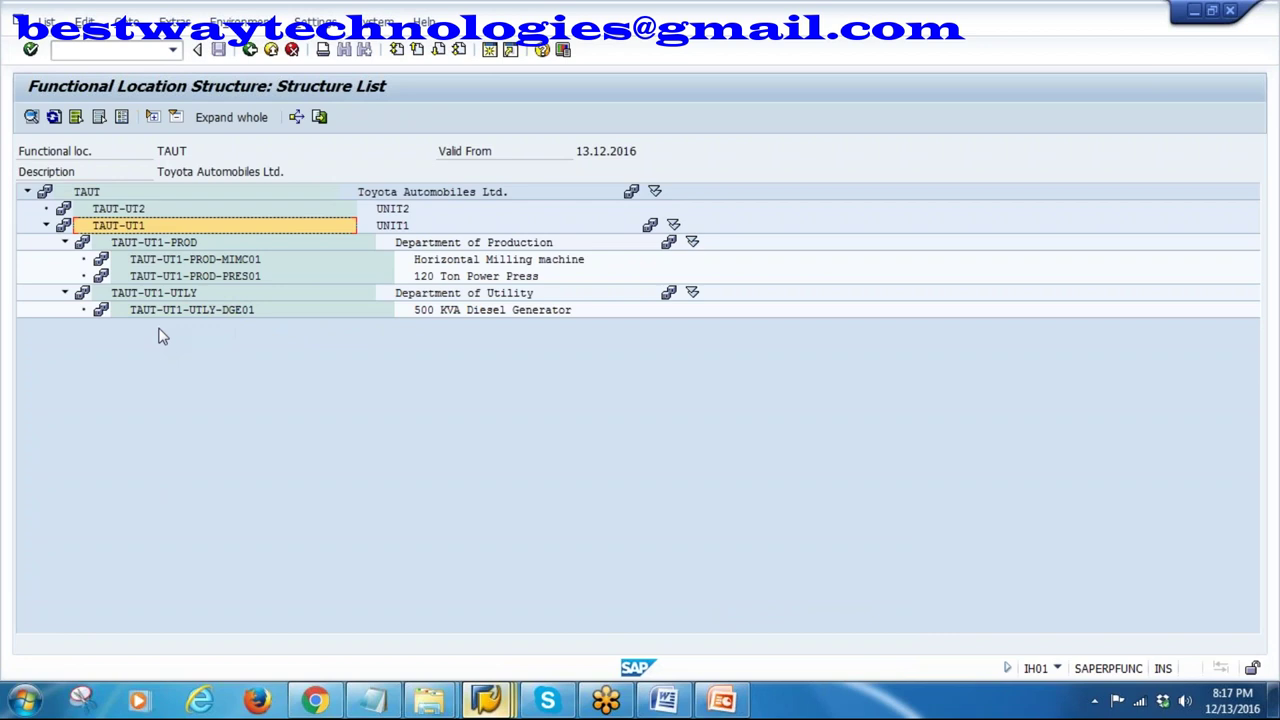
key(alt+Tab)
text(TAU)
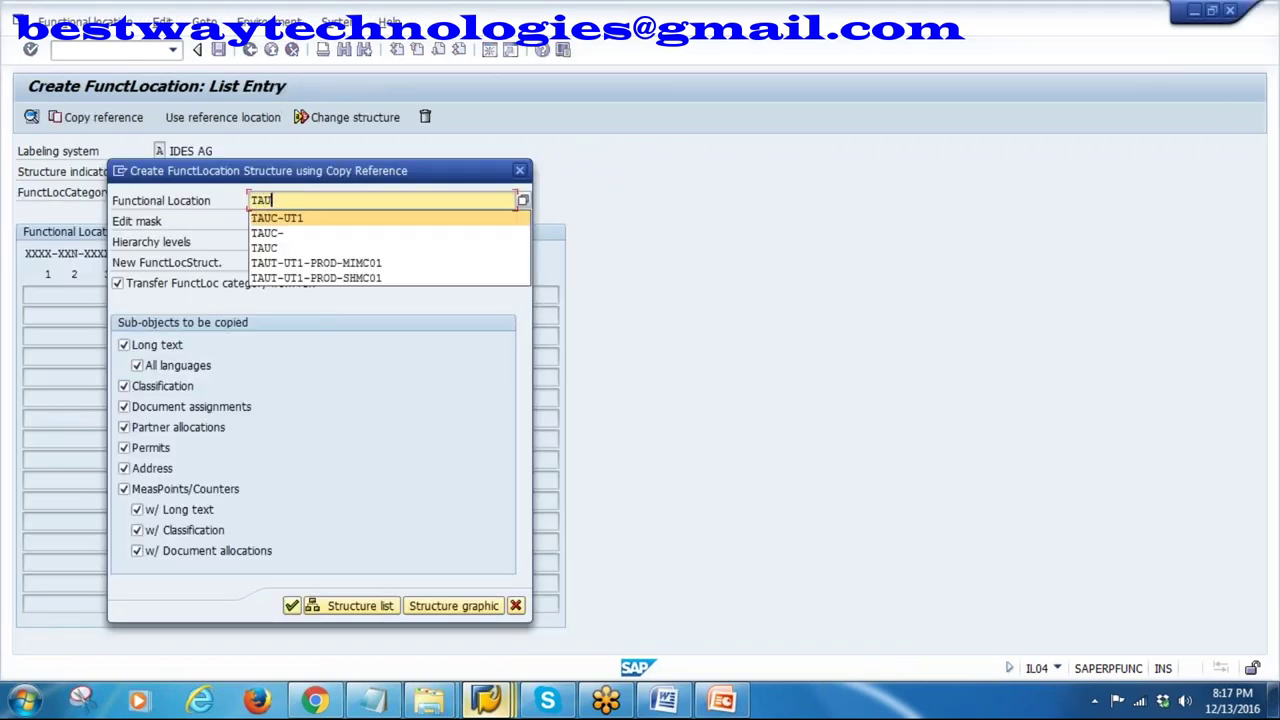
text(T-UT1)
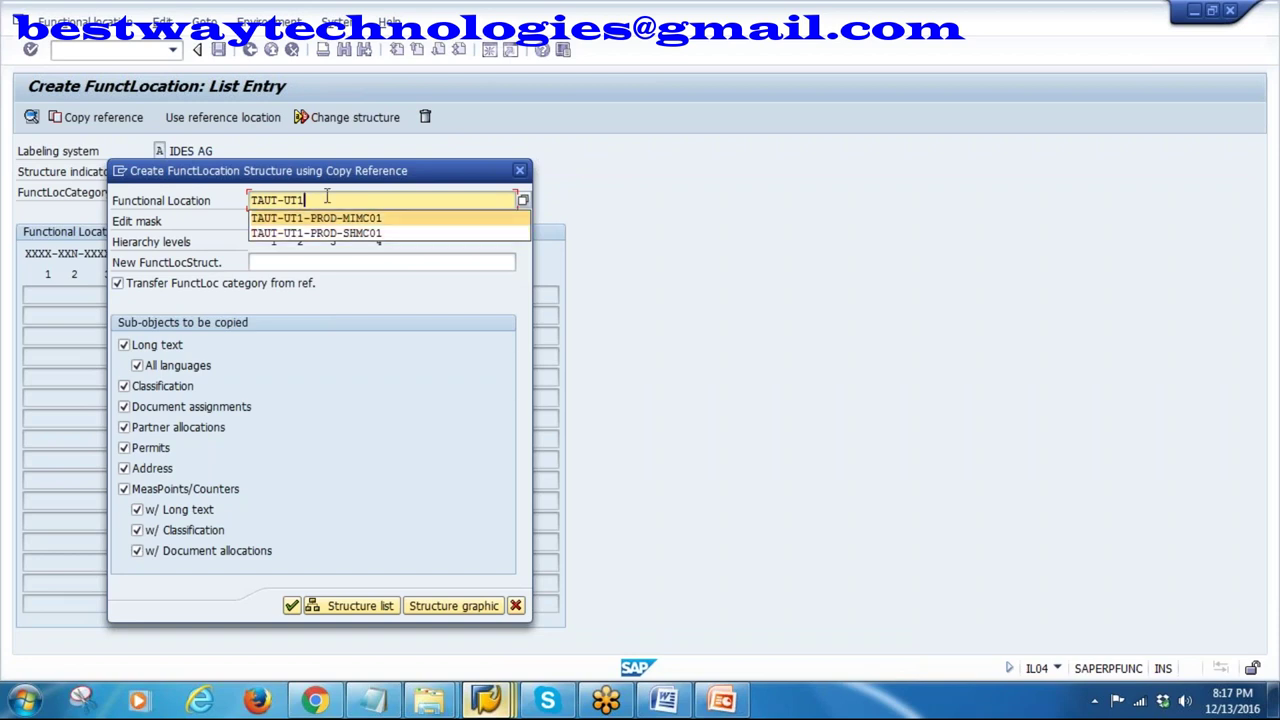
key(Return)
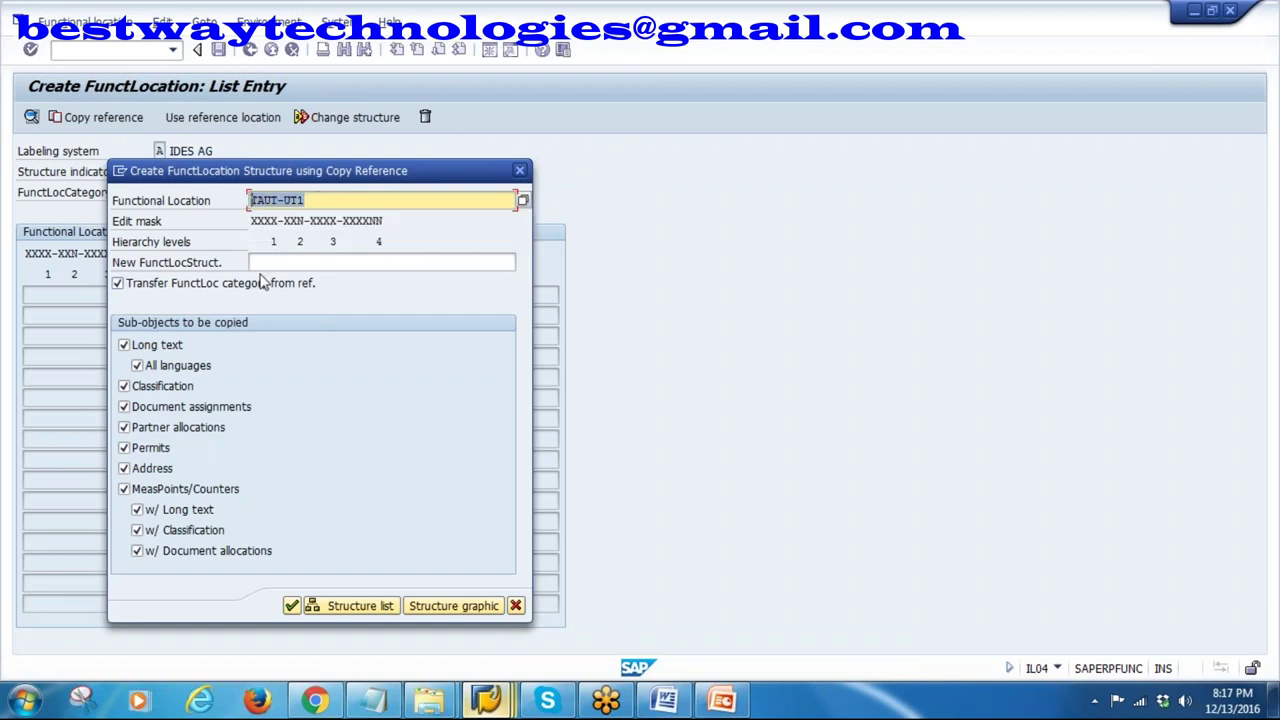
- Enter TAUT-UT2 as the new functional location structure, keeping all sub-objects selected for copying
key(Tab)
text(TAU)
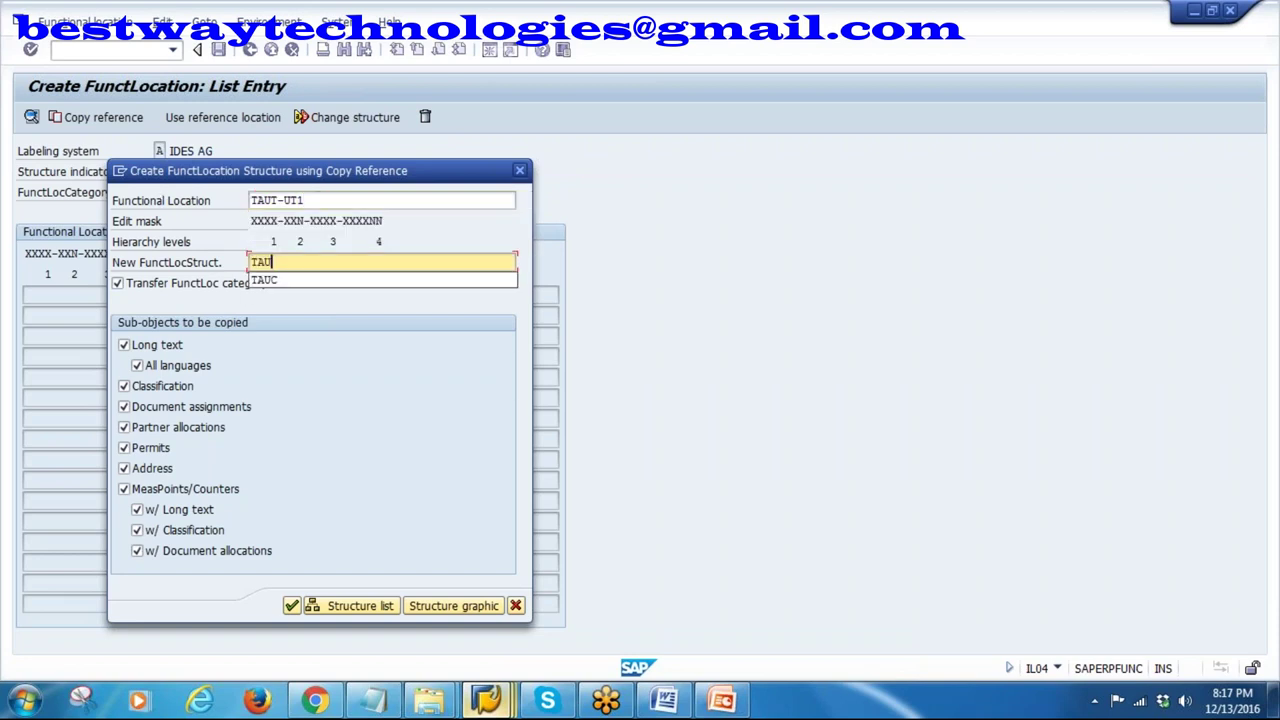
text(T-UT2)
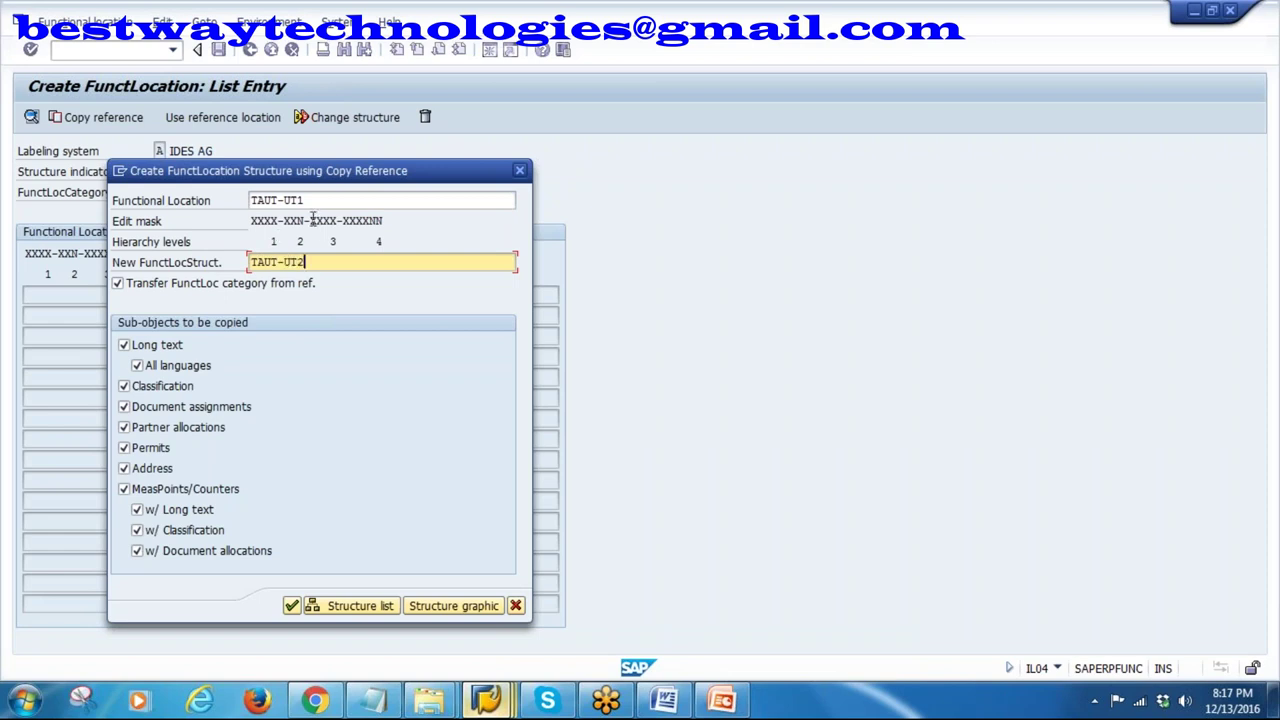
drag(302, 175, 421, 131)
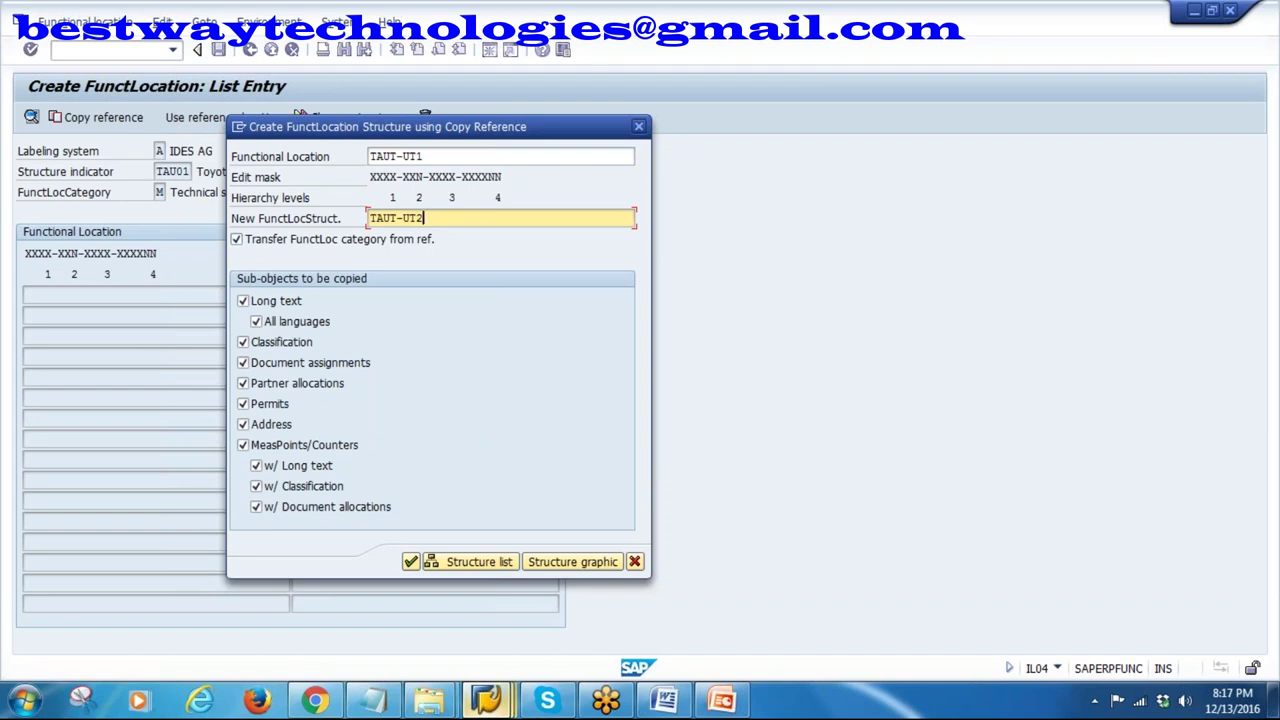
double_click(431, 218)
click(440, 218)
drag(440, 218, 370, 218)
double_click(428, 156)
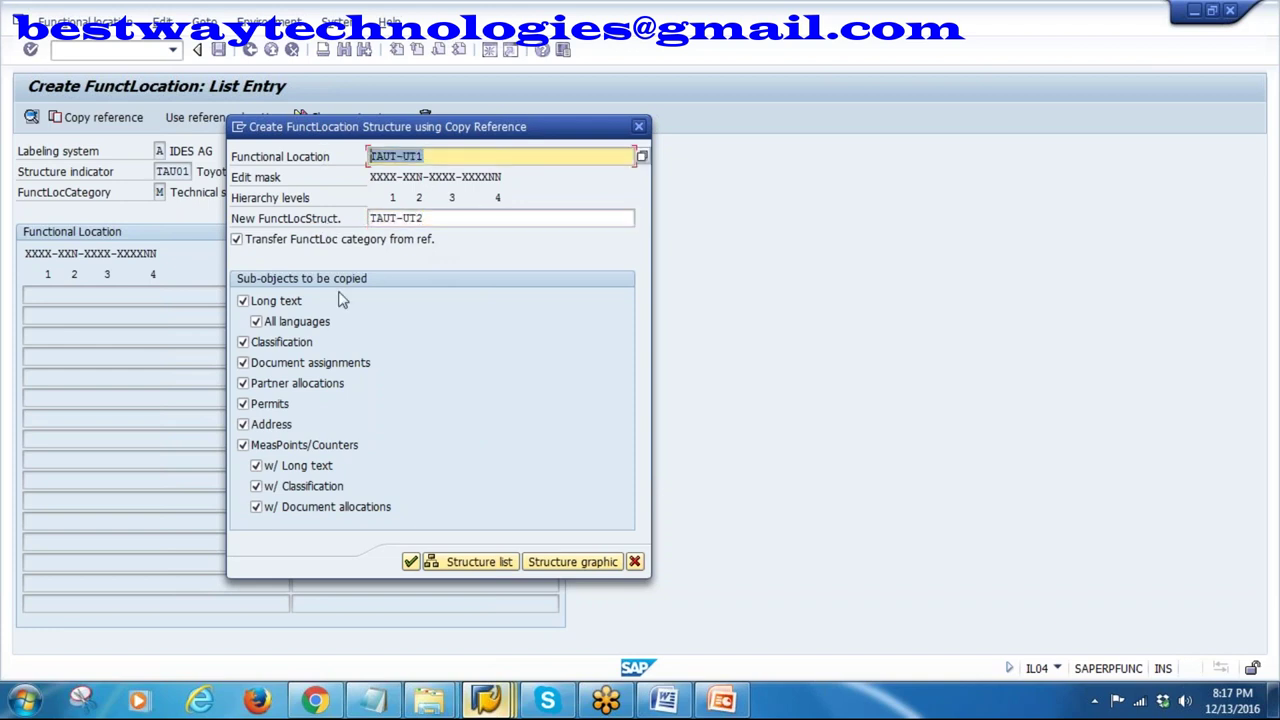
double_click(432, 217)
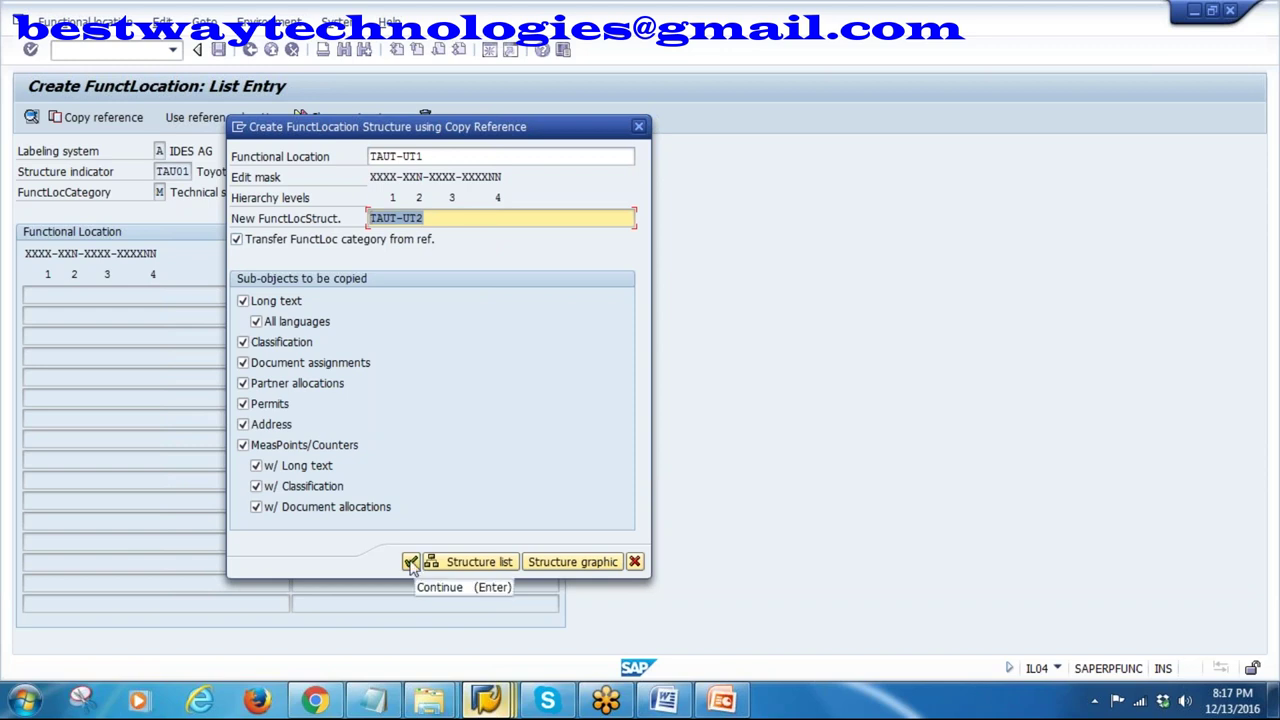
- Copy the TAUT-UT1 structure to TAUT-UT2, checking TAUT-UT2 in the structure list and accepting that it already exists
click(411, 563)
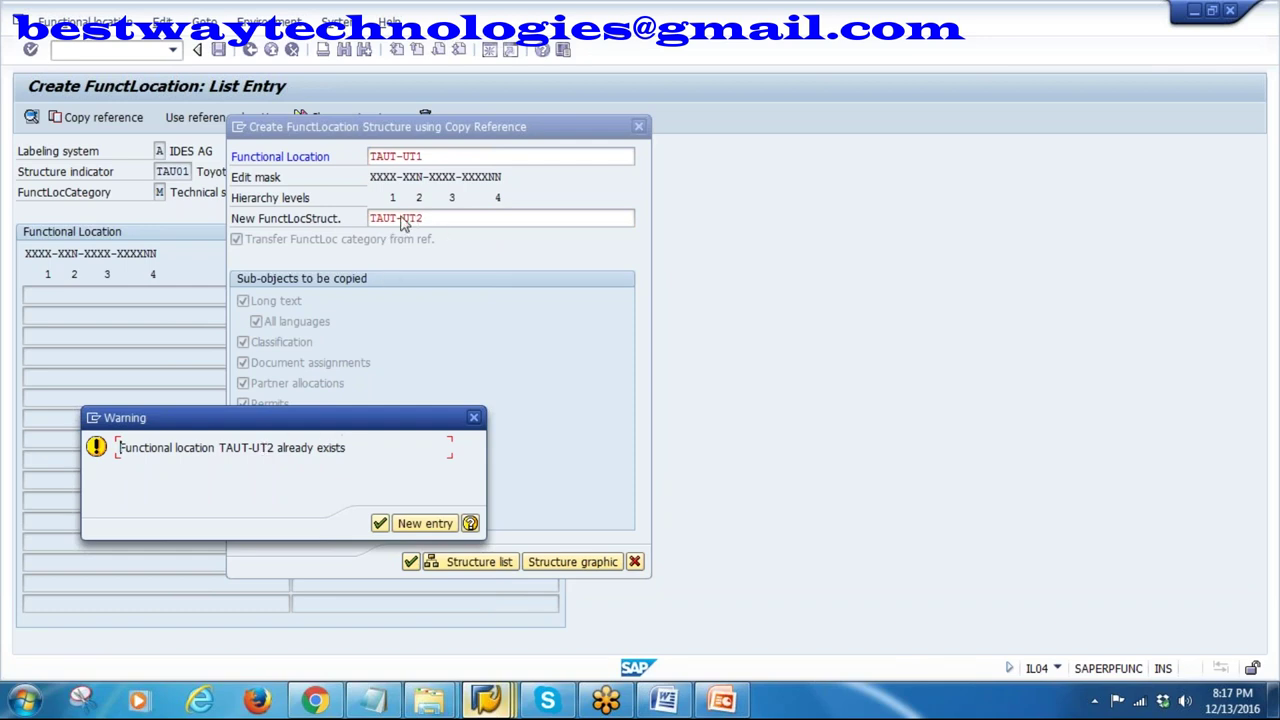
key(Return)
click(78, 210)
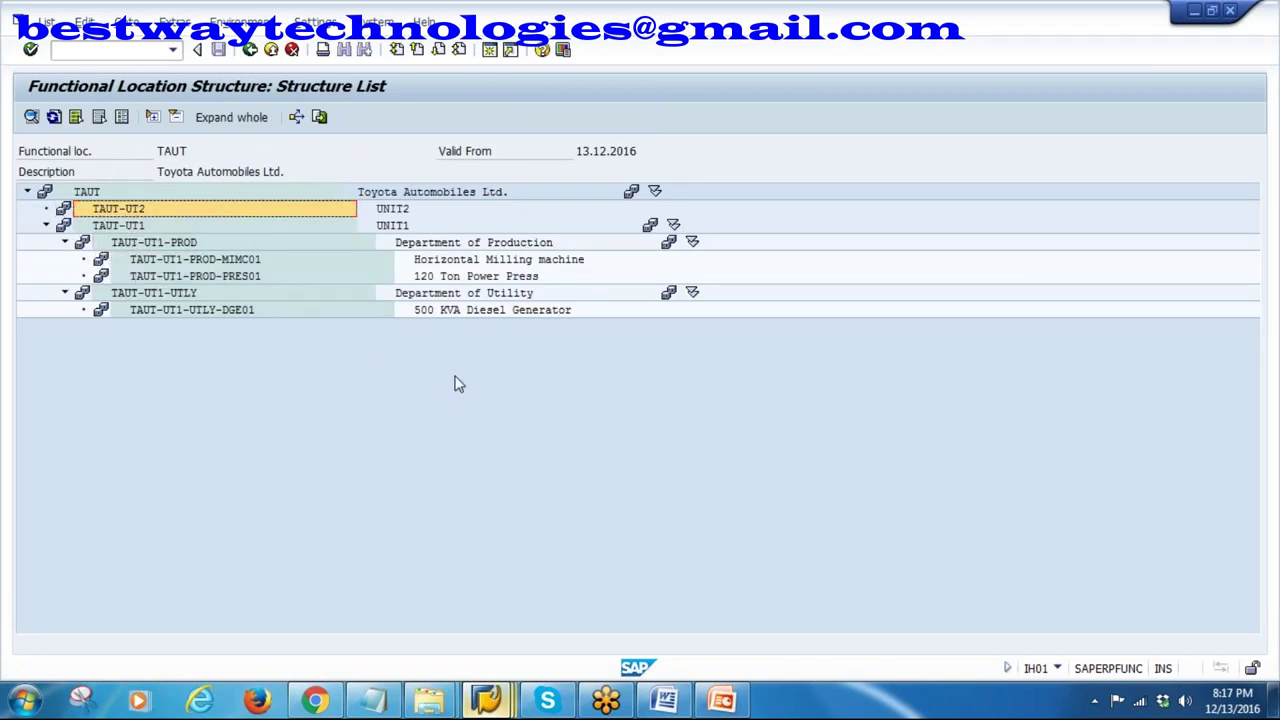
key(F3)
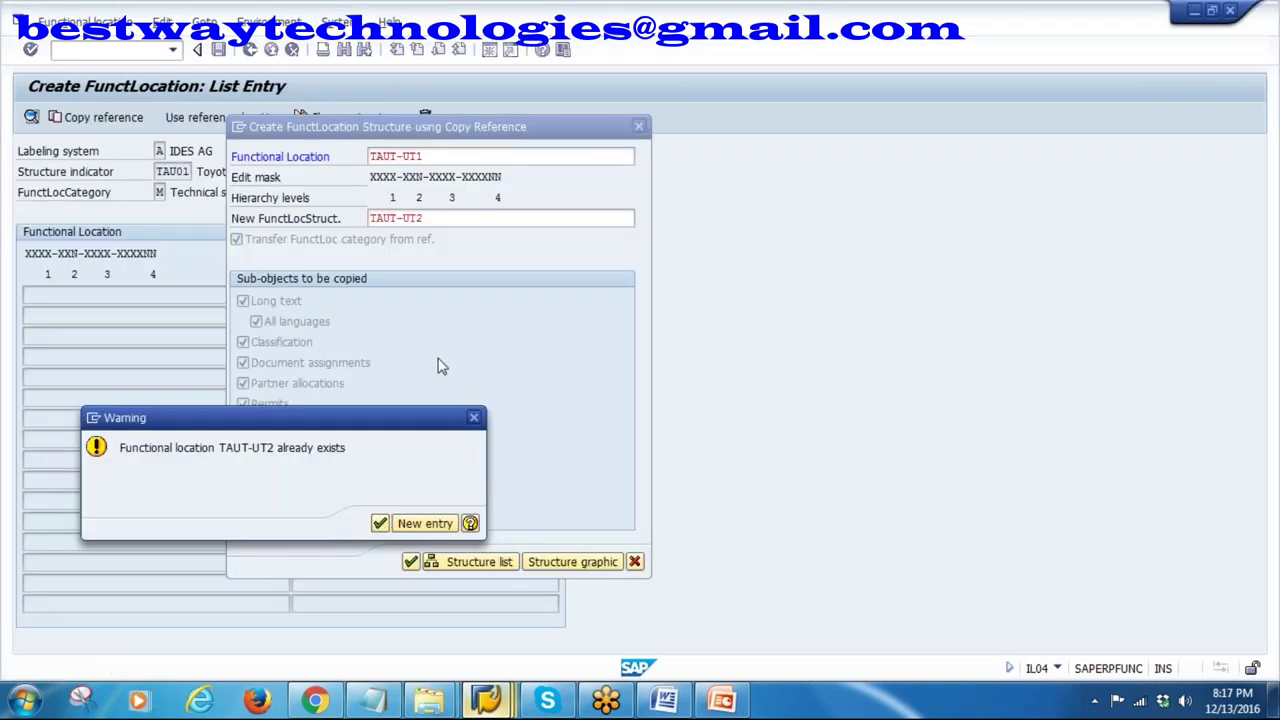
key(Return)
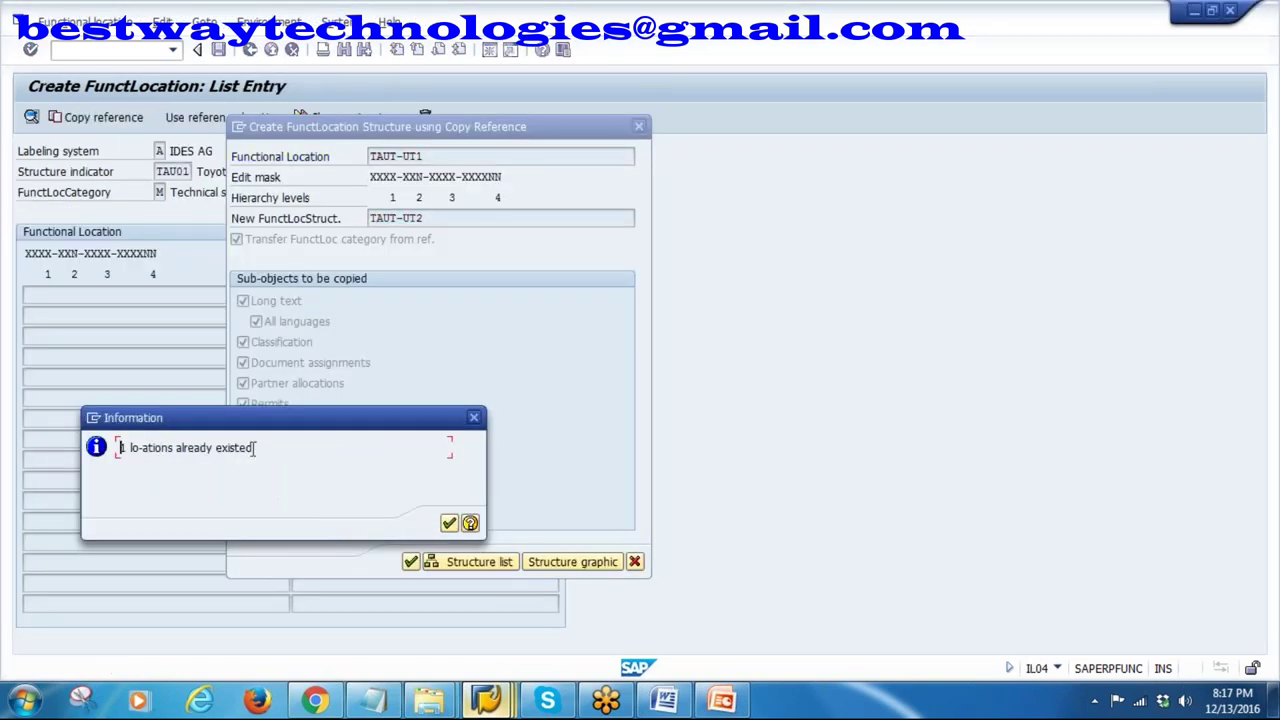
click(449, 523)
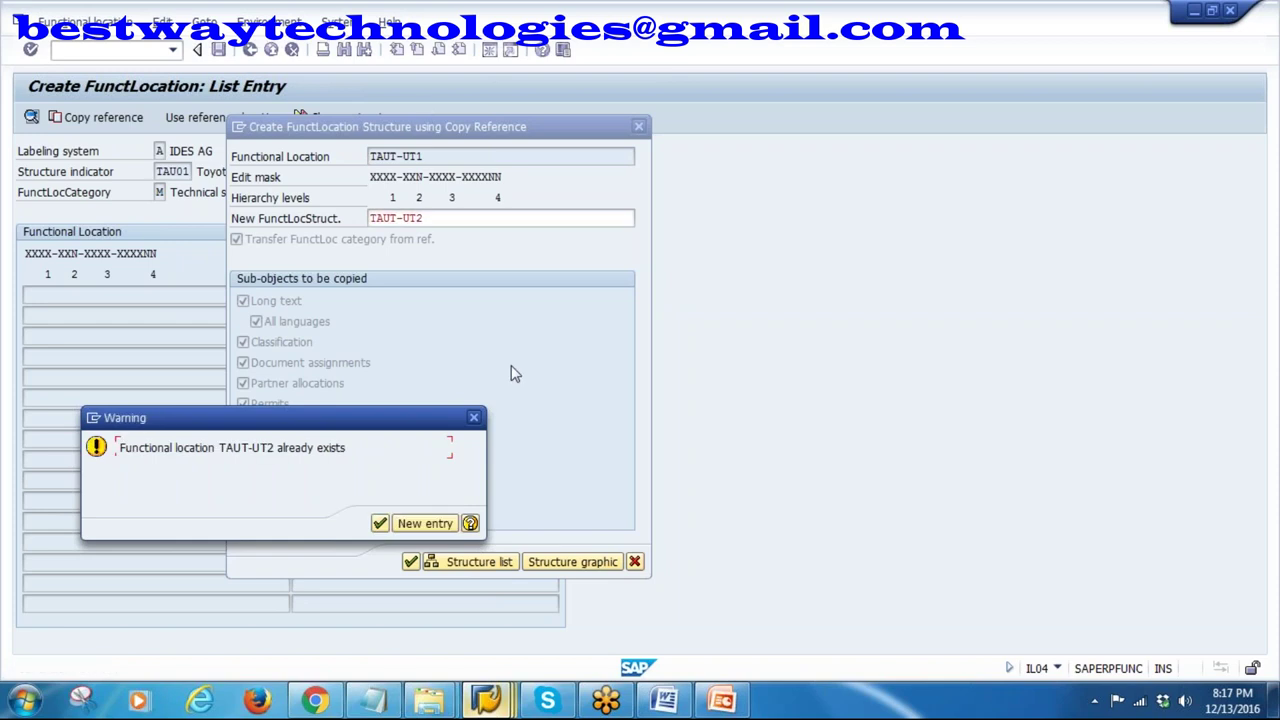
click(384, 523)
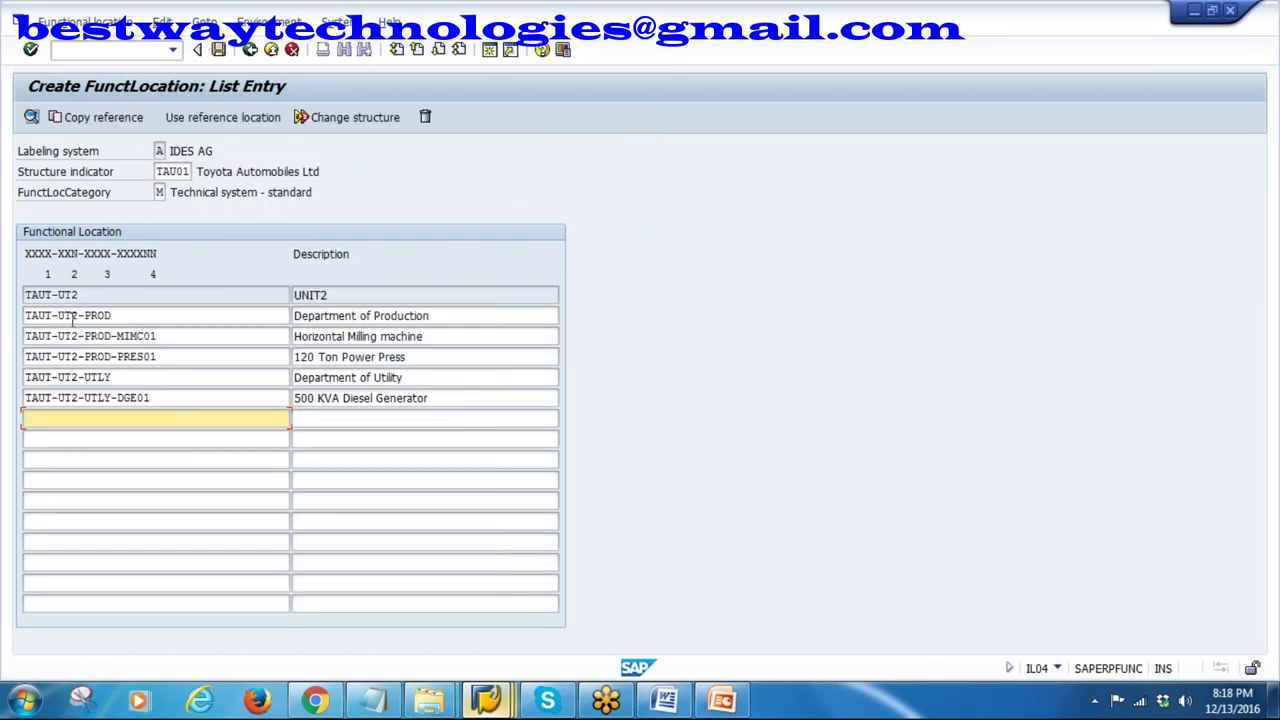
- Review the labels and descriptions of the copied TAUT-UT2 functional locations and the existing TAUT-UT2 entry in the list
click(73, 316)
click(74, 336)
click(75, 357)
click(76, 377)
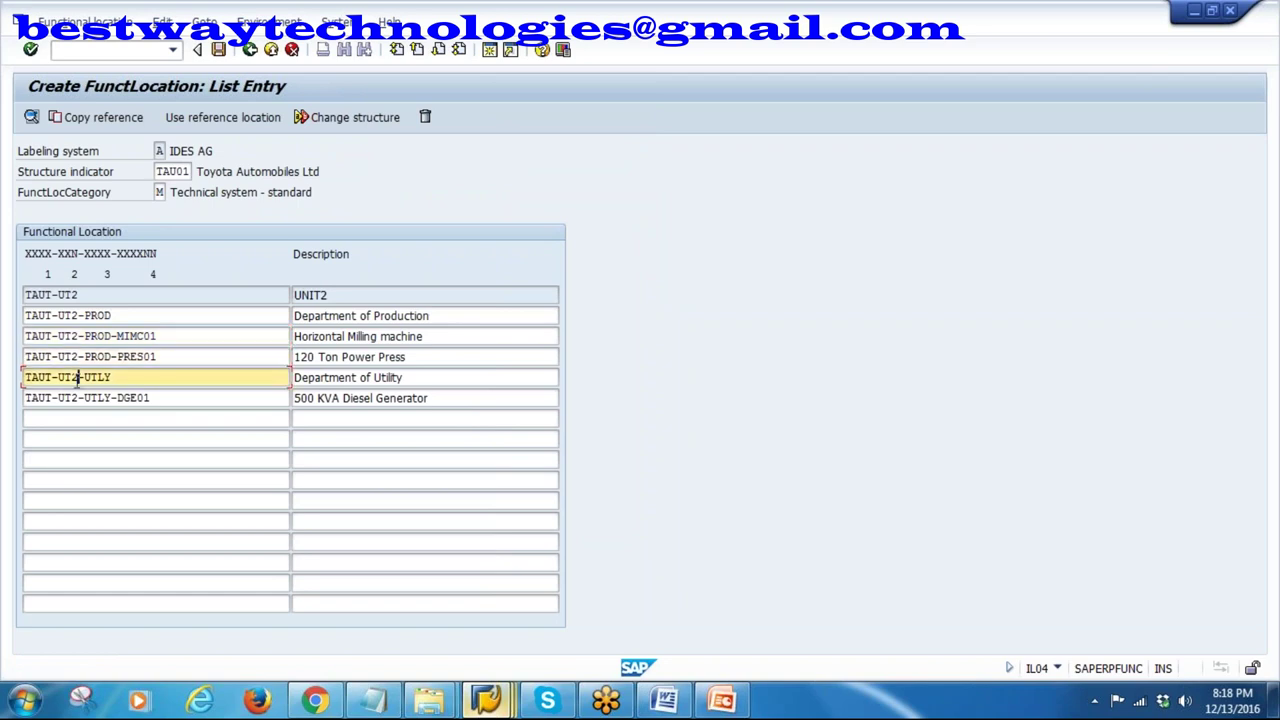
click(78, 398)
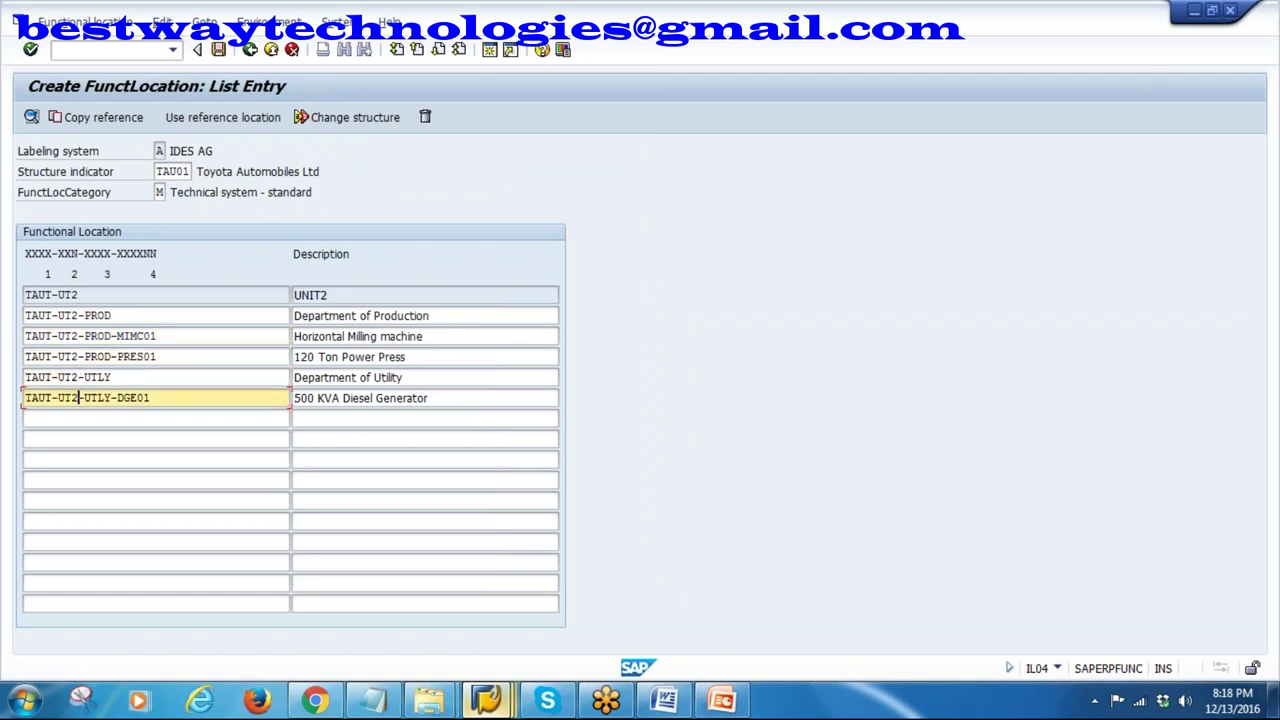
click(450, 316)
click(405, 337)
click(402, 357)
click(400, 378)
click(398, 398)
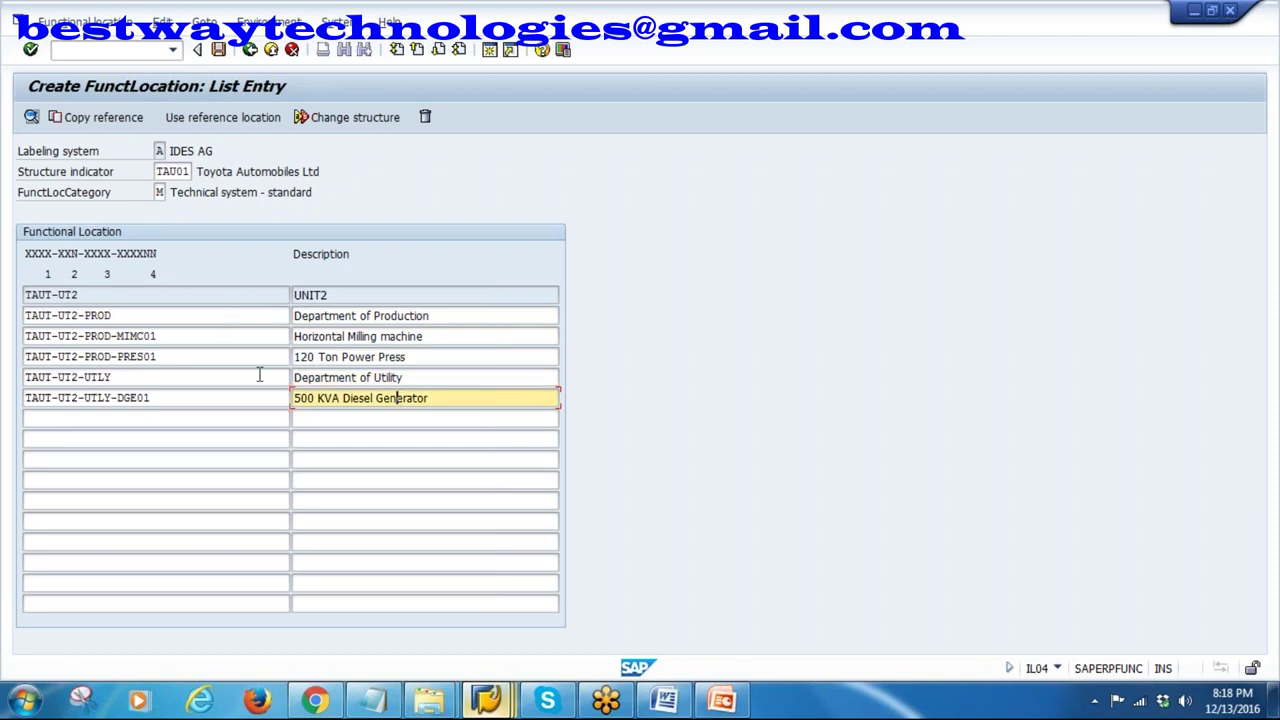
drag(88, 295, 10, 292)
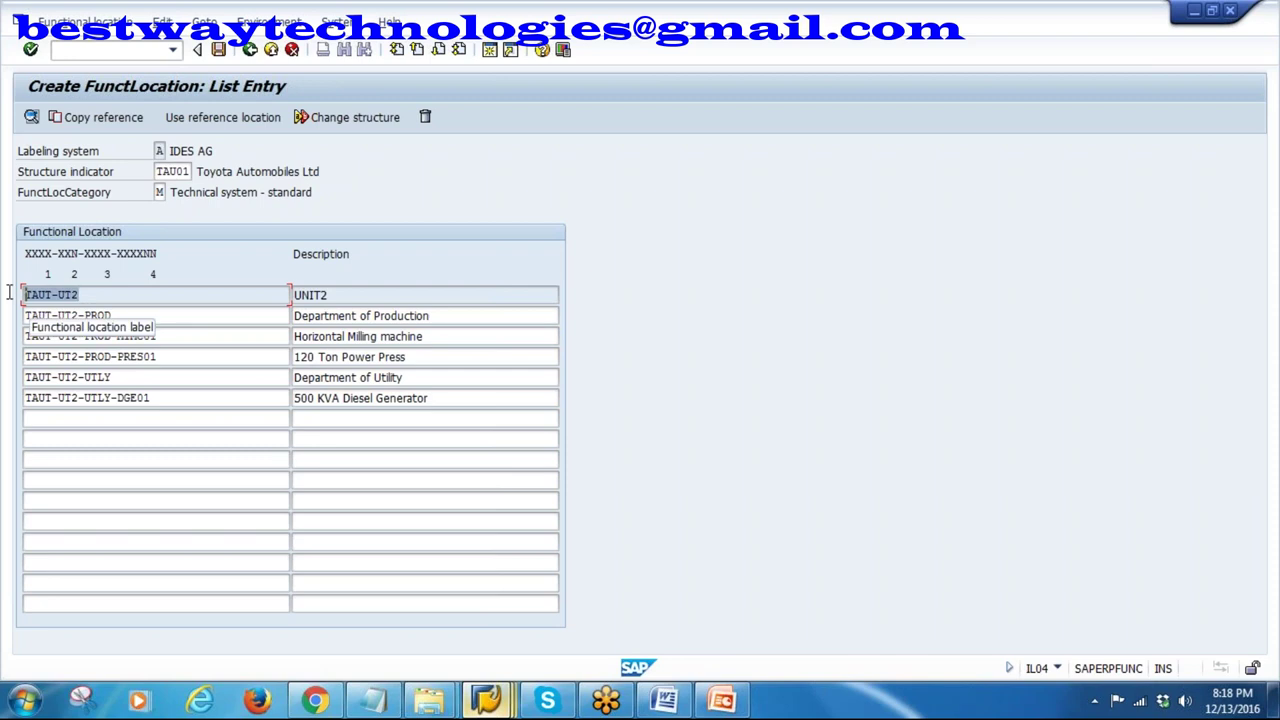
drag(353, 295, 240, 294)
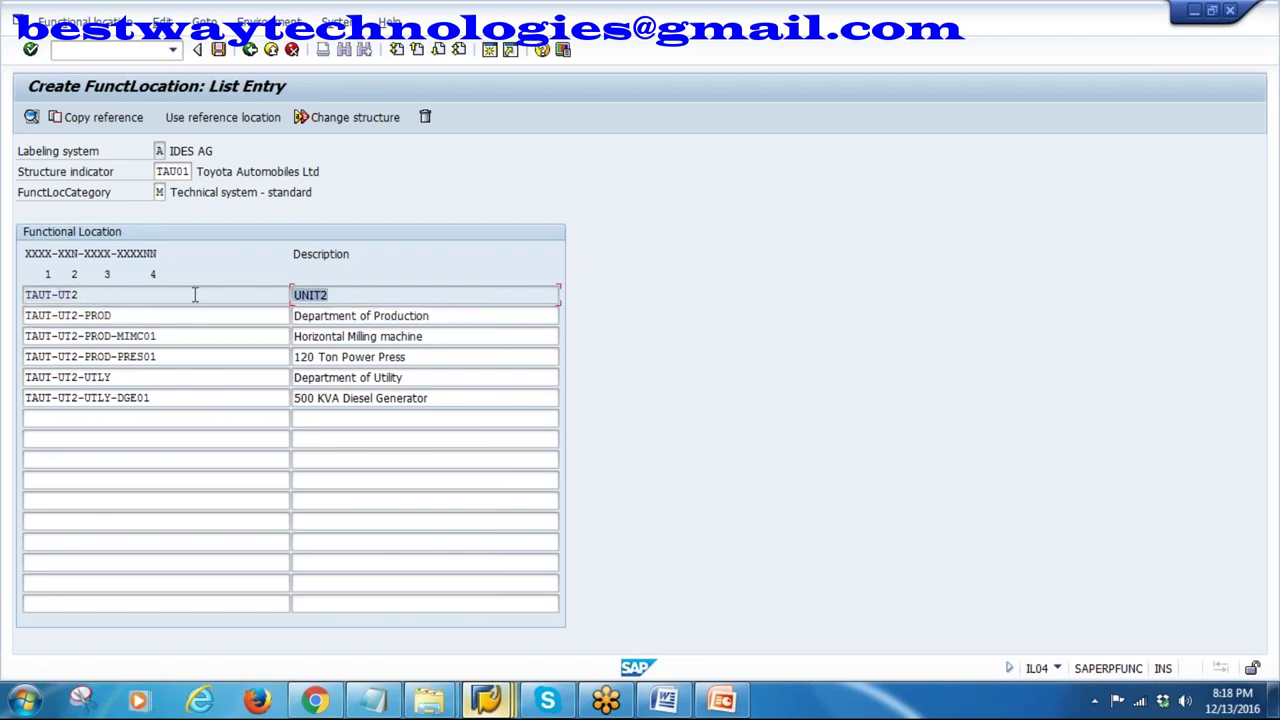
- Check the labels and descriptions of the TAUT-UT2 list entries, then save the new functional locations
drag(97, 296, 22, 294)
click(350, 336)
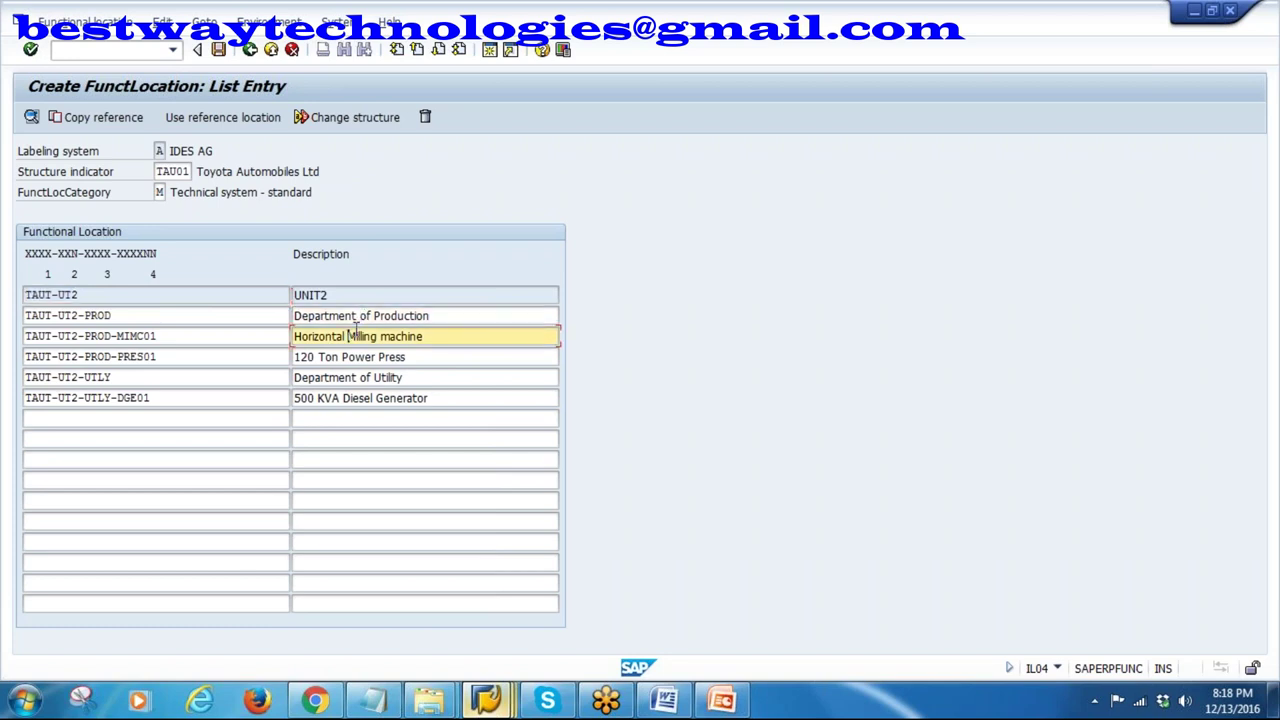
drag(440, 343, 292, 358)
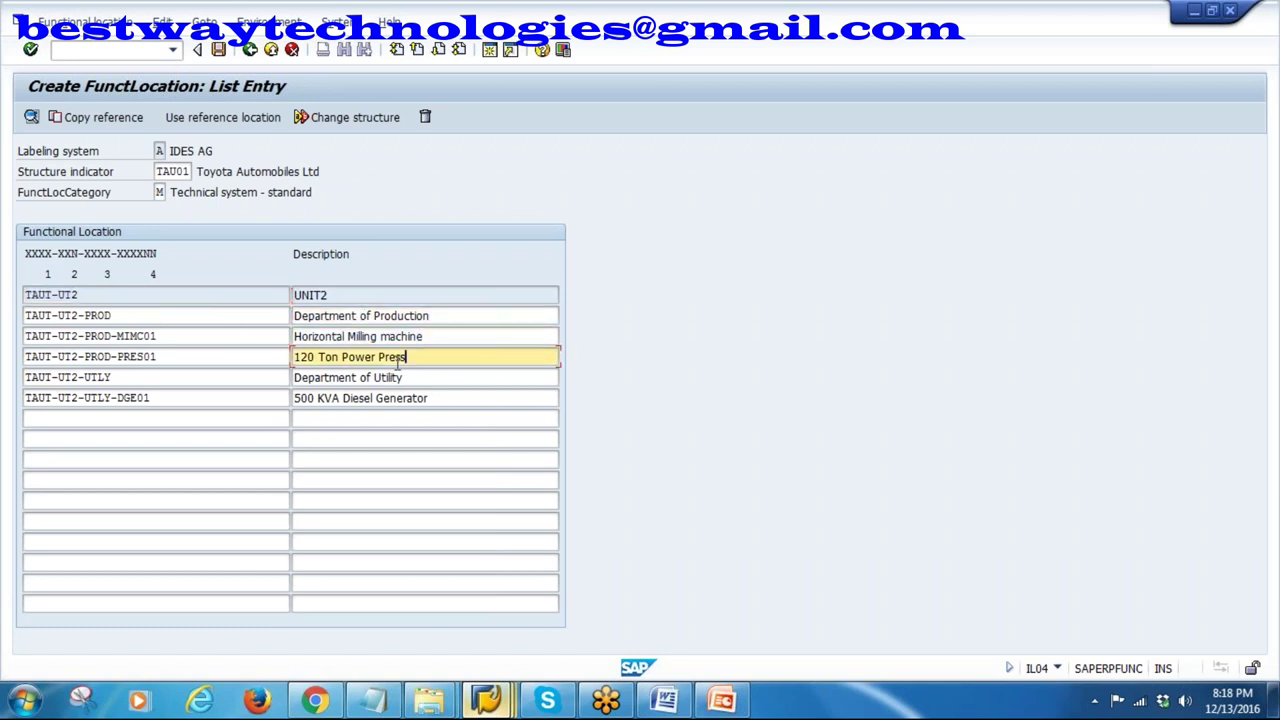
drag(431, 371, 256, 377)
drag(439, 397, 87, 391)
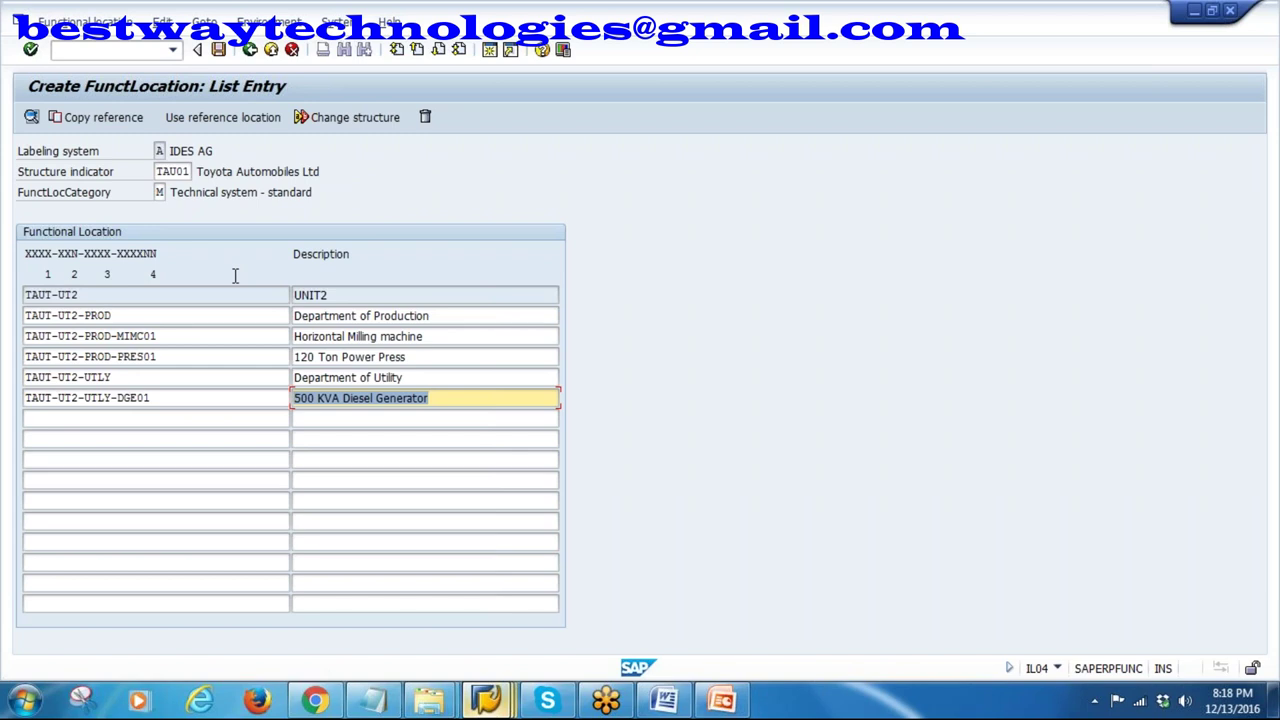
click(218, 49)
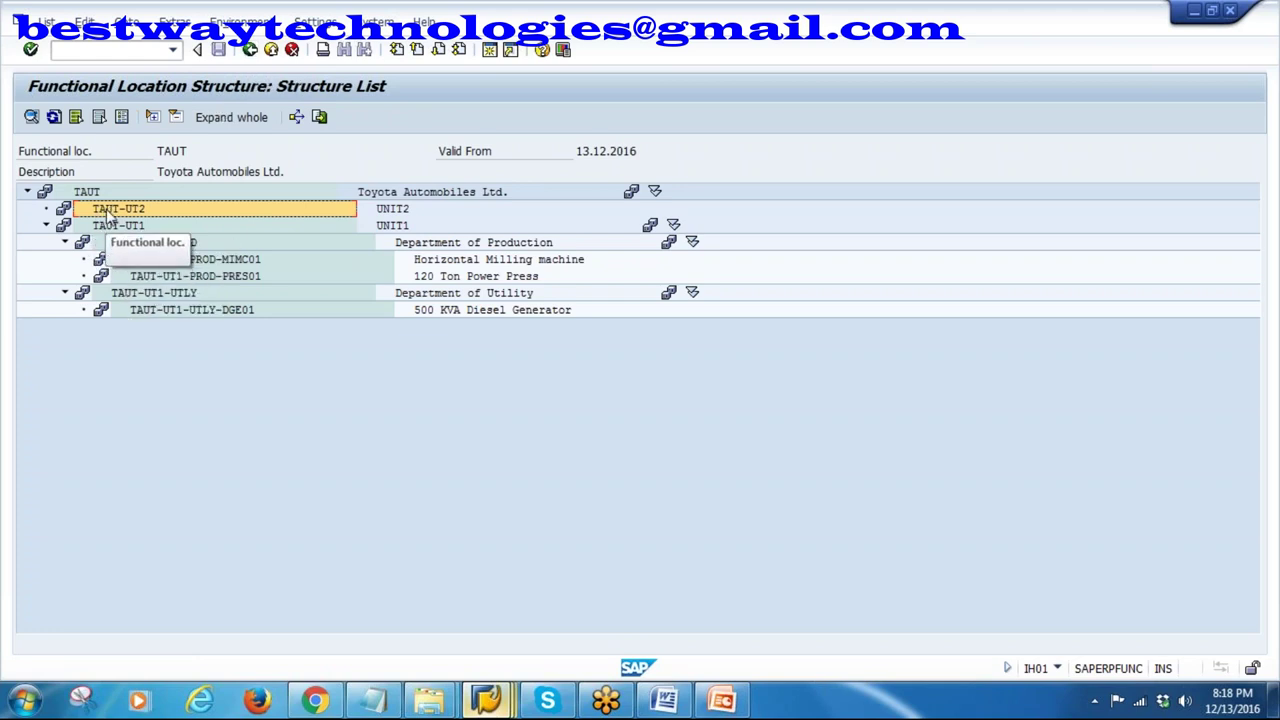
- Redisplay the TAUT structure list fully expanded and compare the TAUT-UT2 branch with TAUT-UT1
click(249, 50)
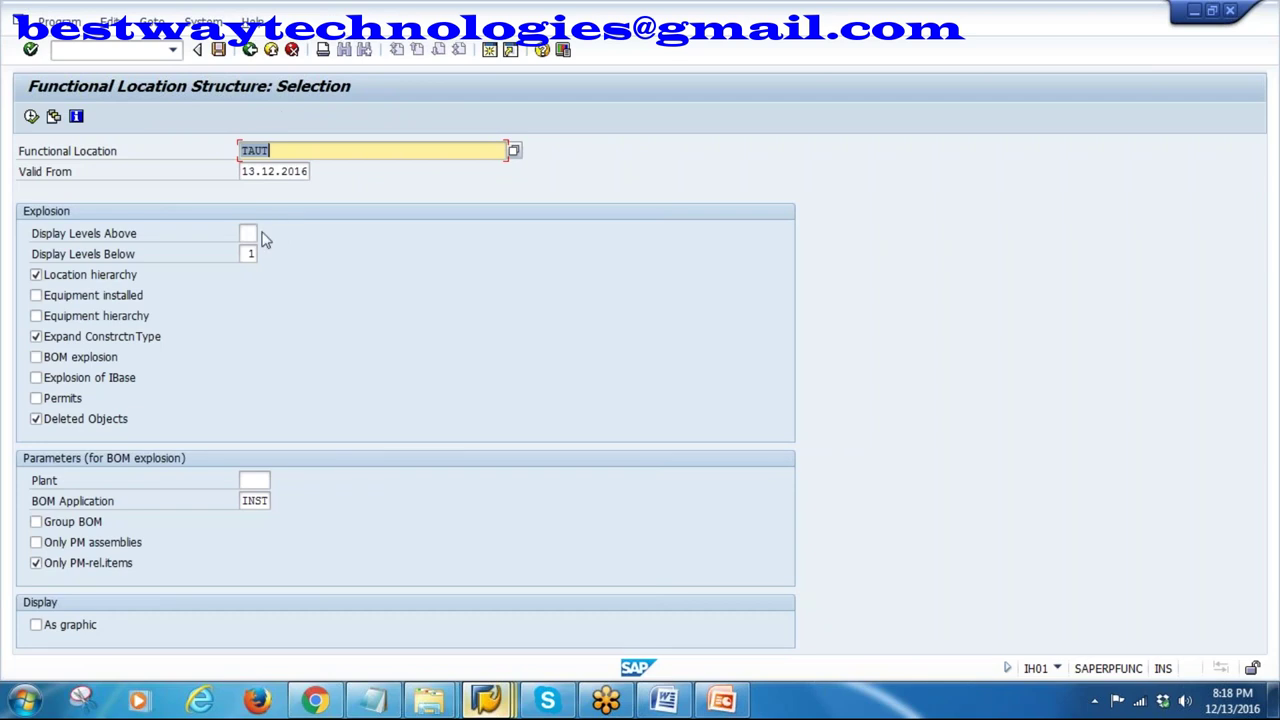
click(31, 116)
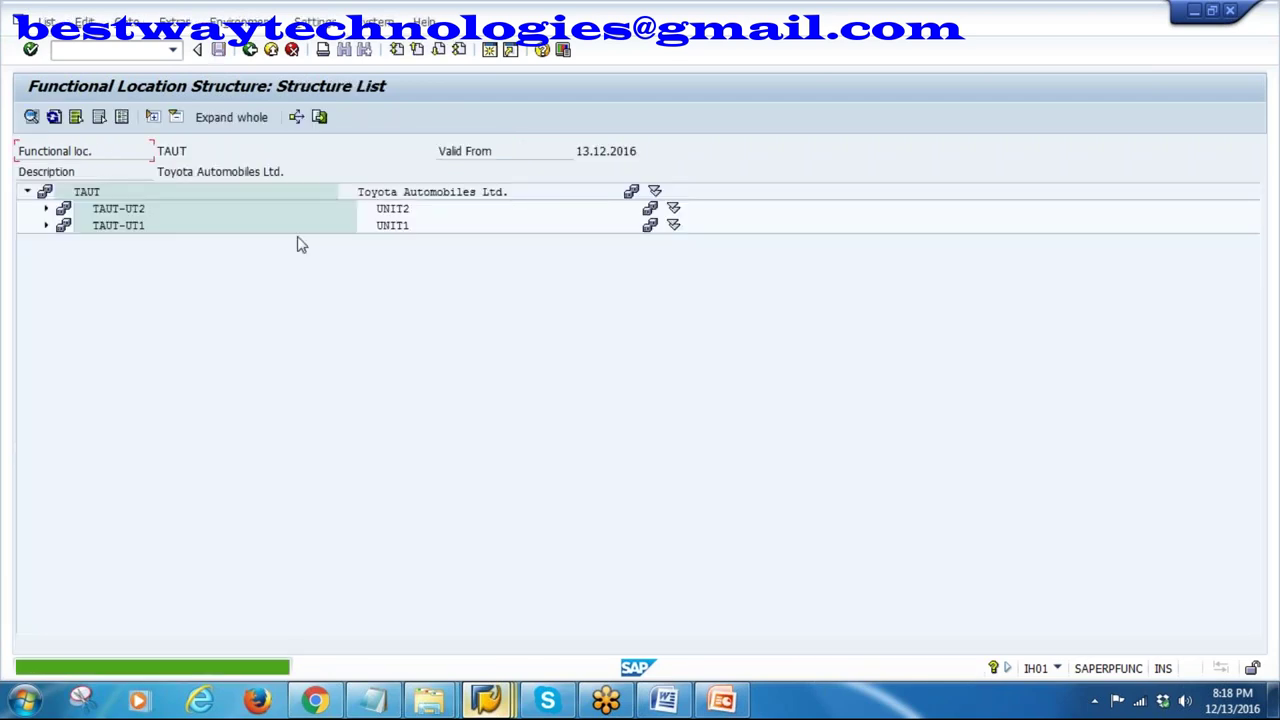
click(250, 117)
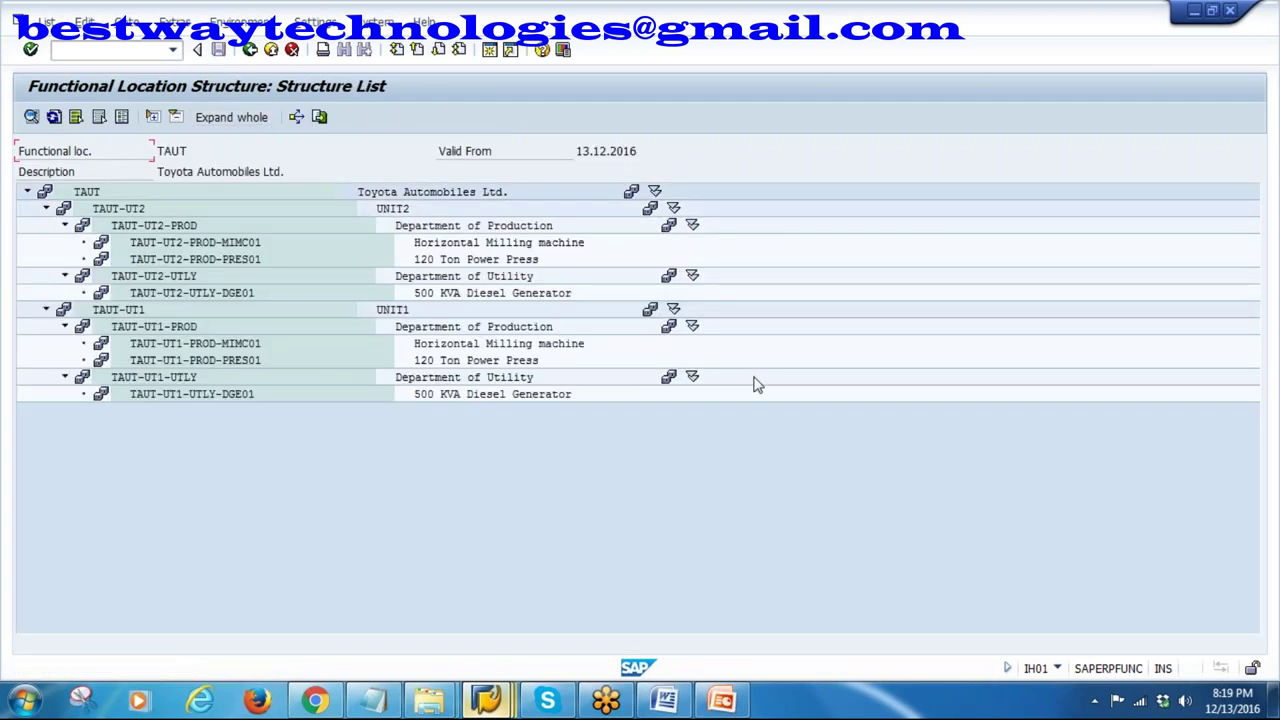
click(125, 210)
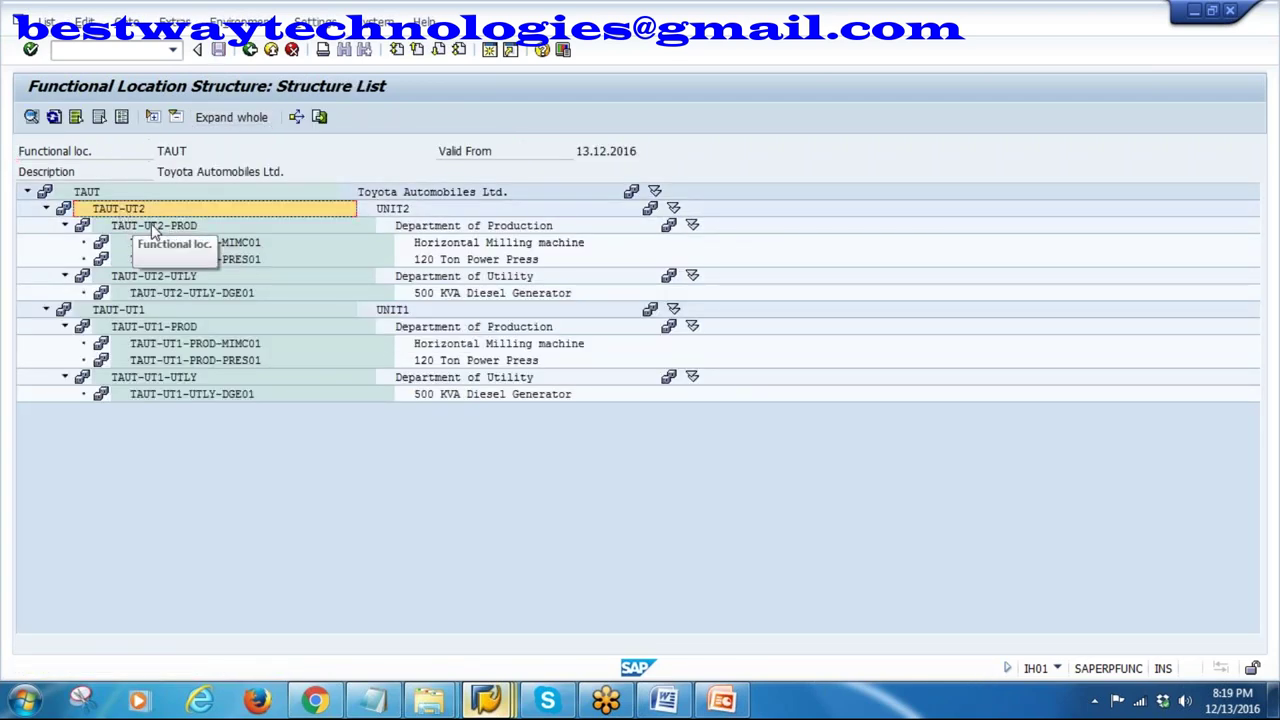
click(128, 311)
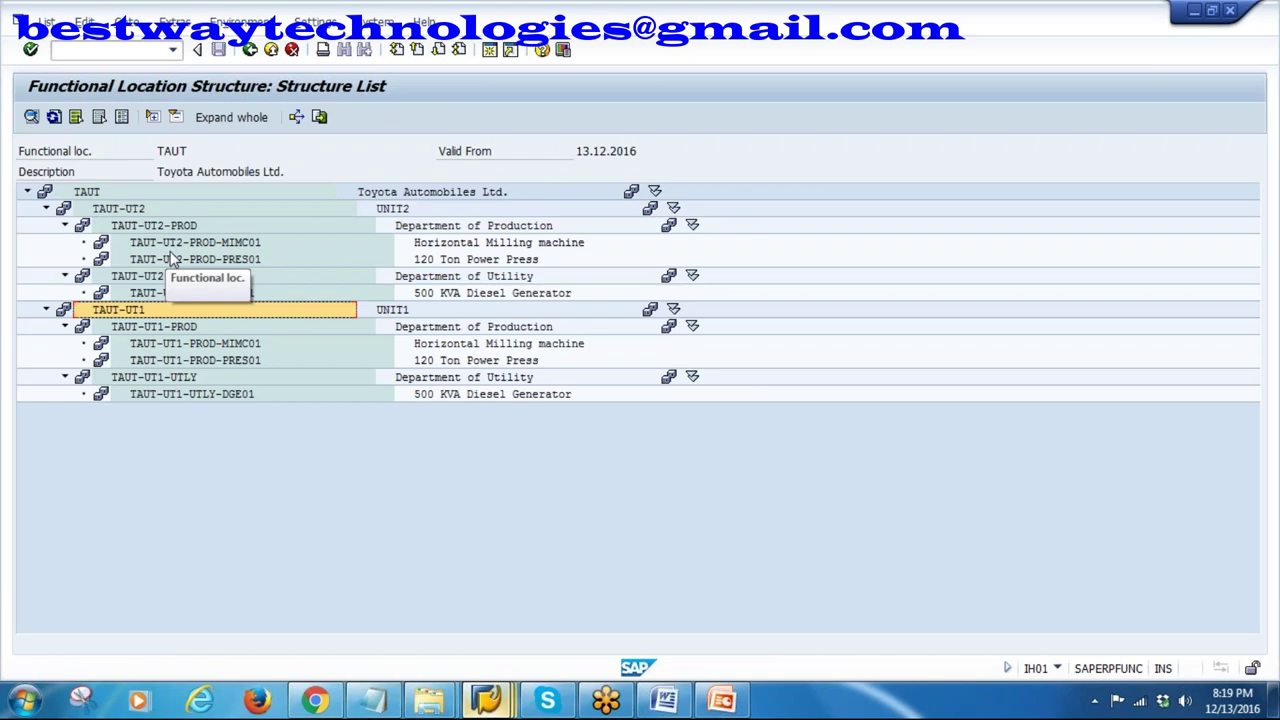
- Switch to Notepad and add the line "Manual - IL01" below the structure mask
click(725, 703)
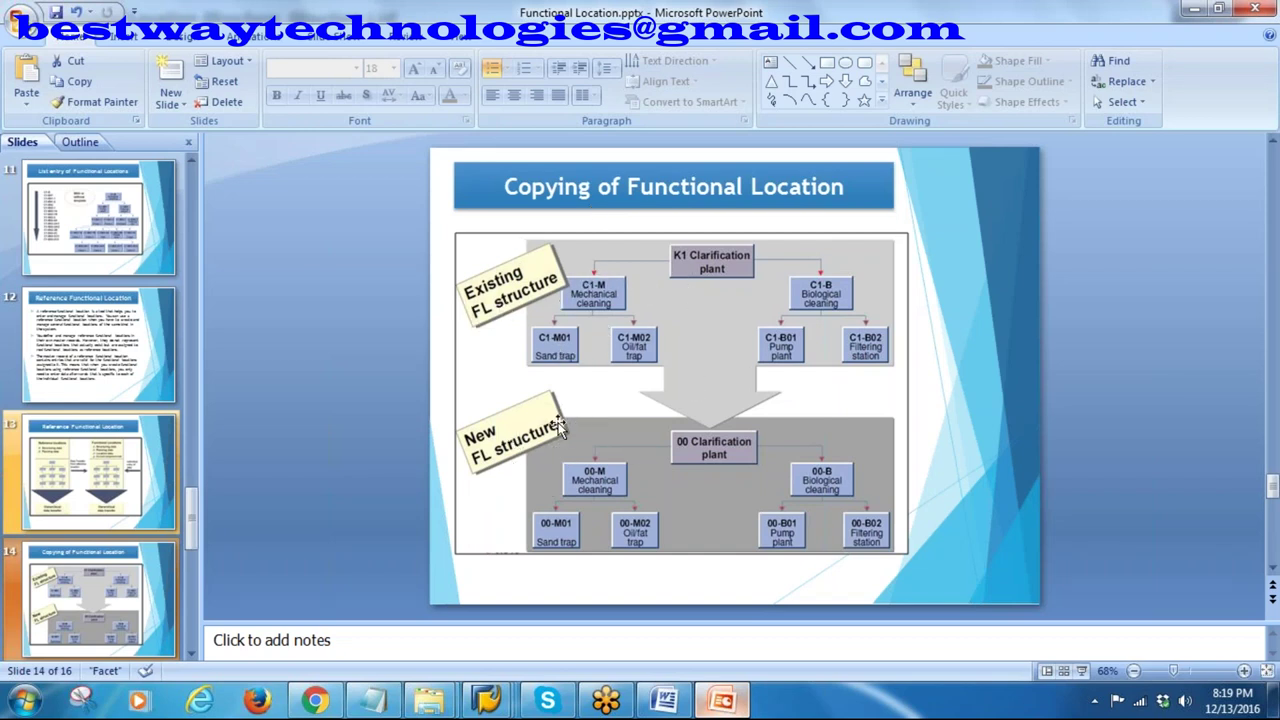
click(373, 700)
click(426, 234)
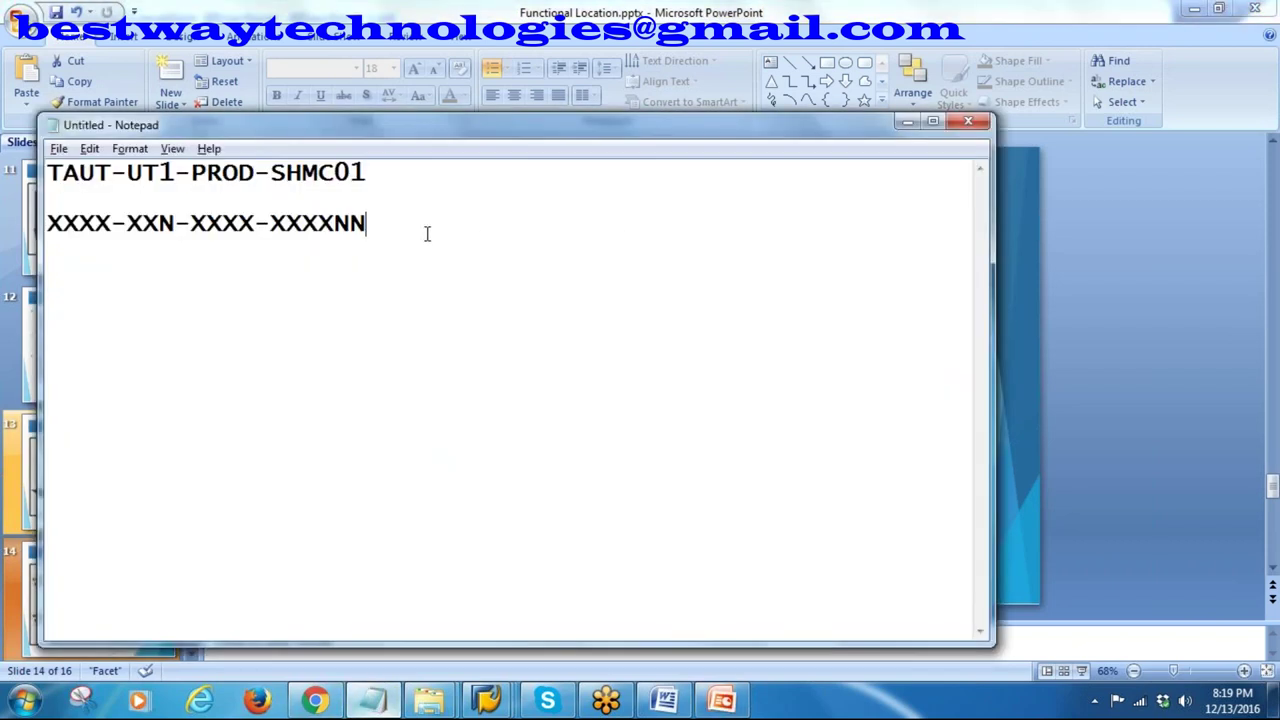
key(Return)
key(Return)
text(Manual - IL1)
key(BackSpace)
text(01 )
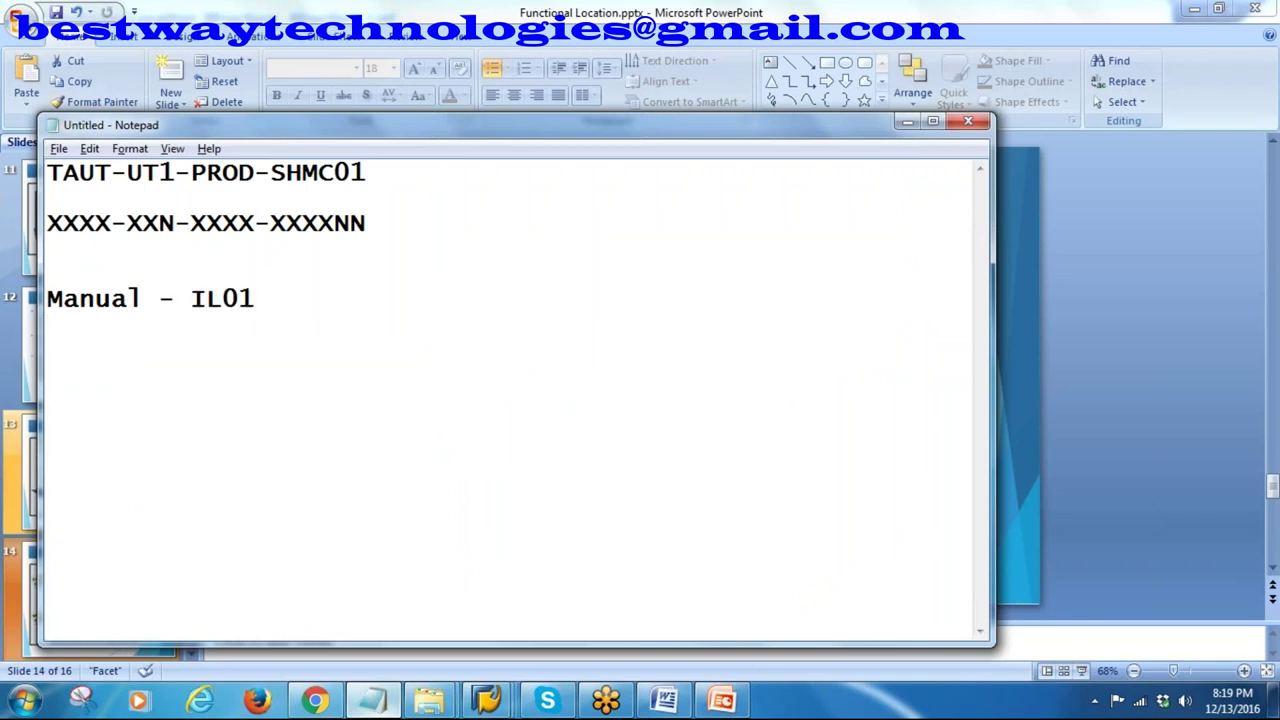
- Add the line "Copying from Reference Location" below the manual method in the notes
text(Copyi)
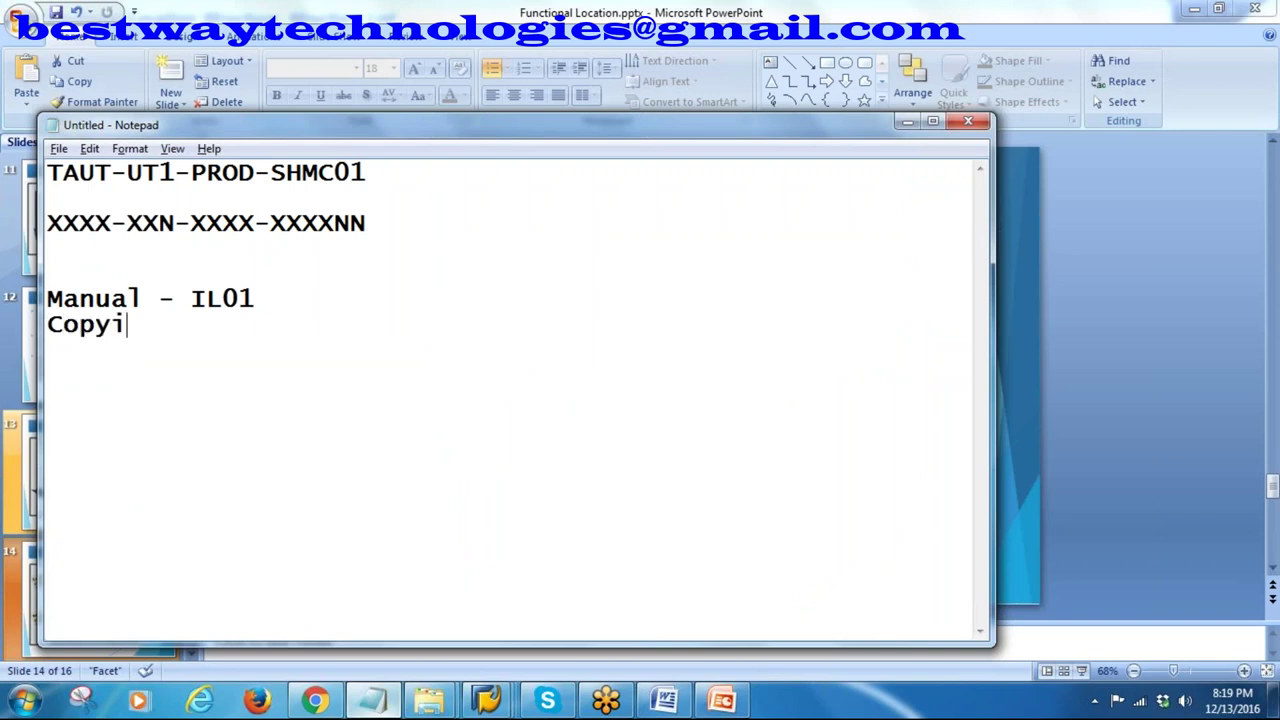
text(ng from )
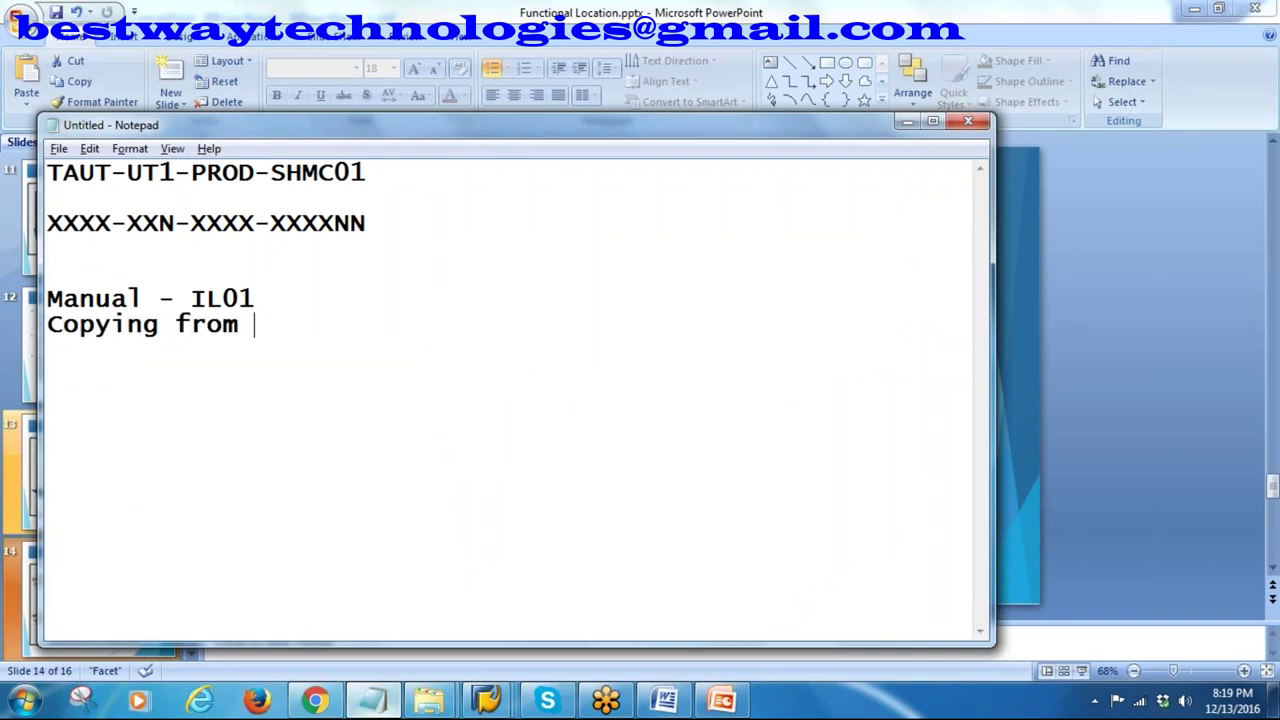
text(Refer)
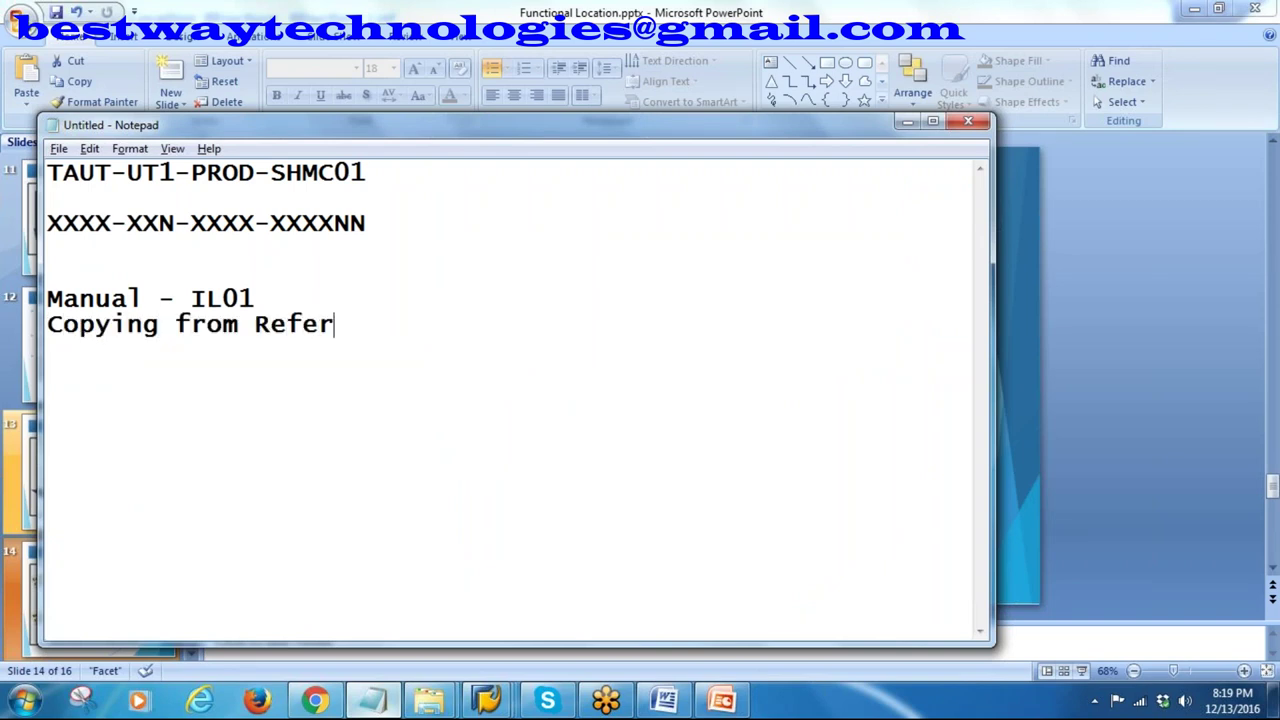
text(ence Location)
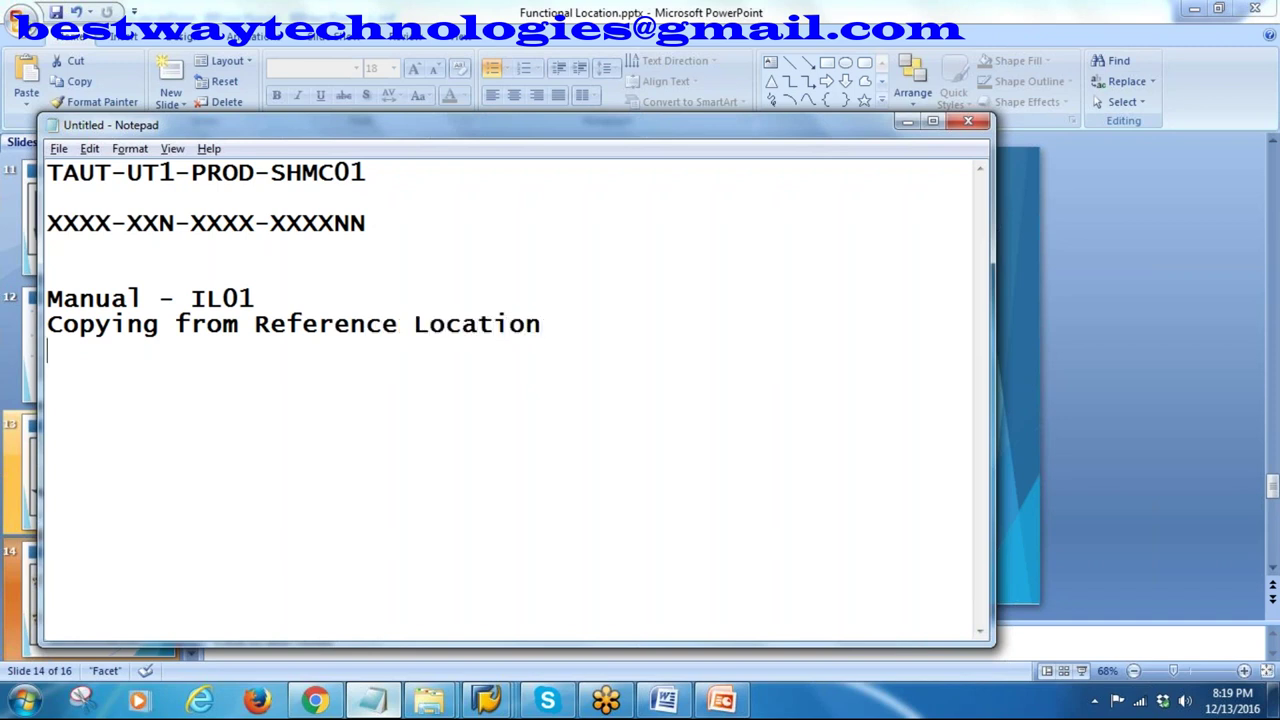
- Duplicate the "Copying from Reference Location" line and change the copy to "Copying from Existing Location"
drag(545, 325, 50, 318)
key(ctrl+c)
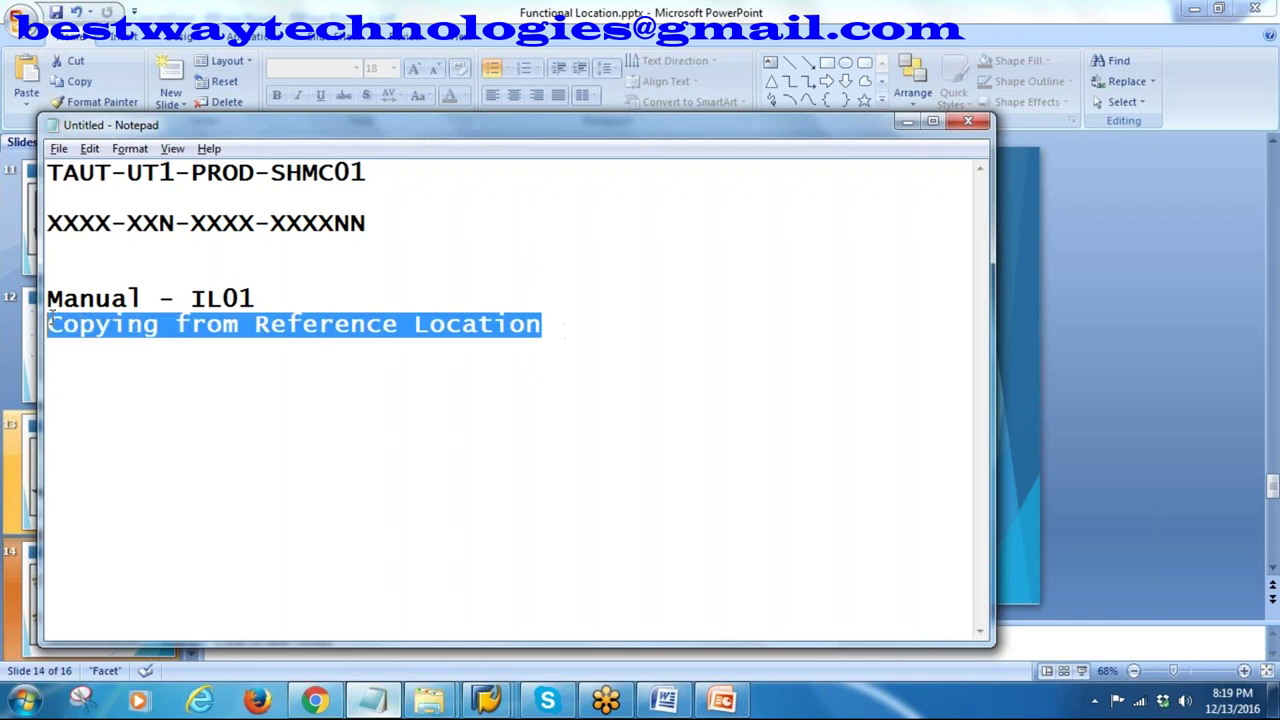
click(571, 332)
key(ctrl+v)
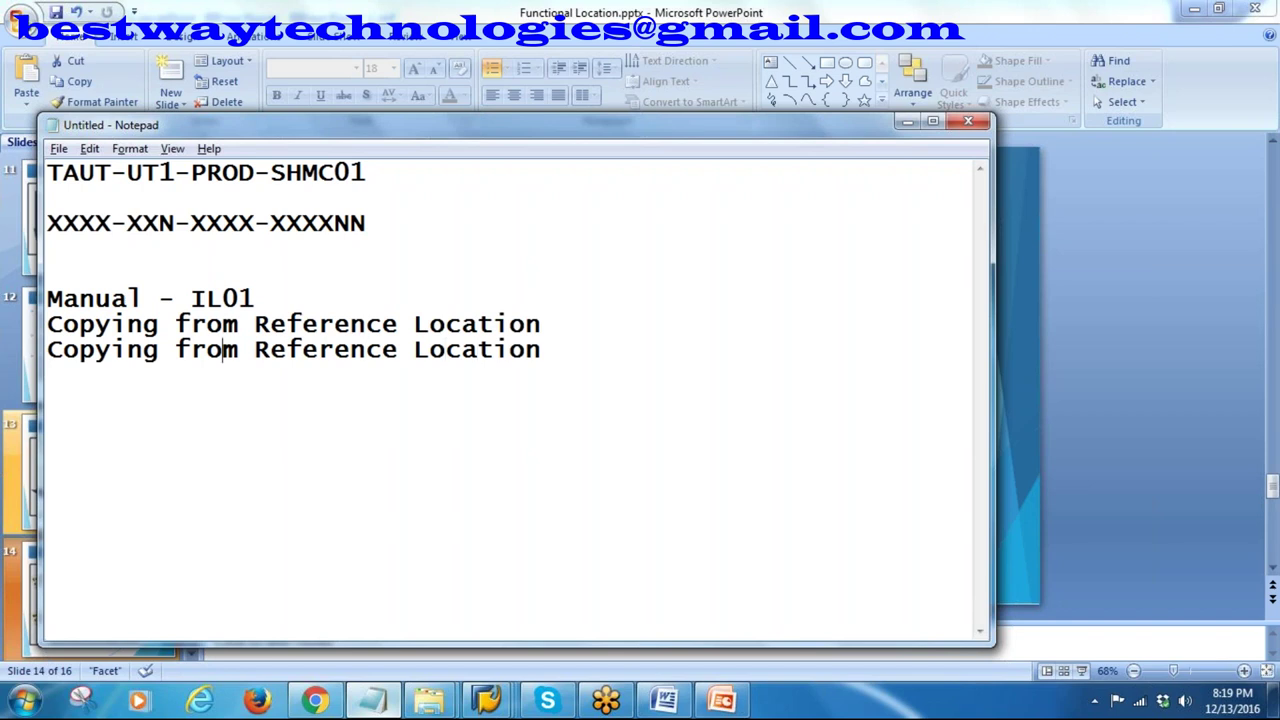
key(Delete)
key(Delete)
key(Delete)
key(Delete)
key(Delete)
key(Delete)
key(Delete)
key(Delete)
key(Delete)
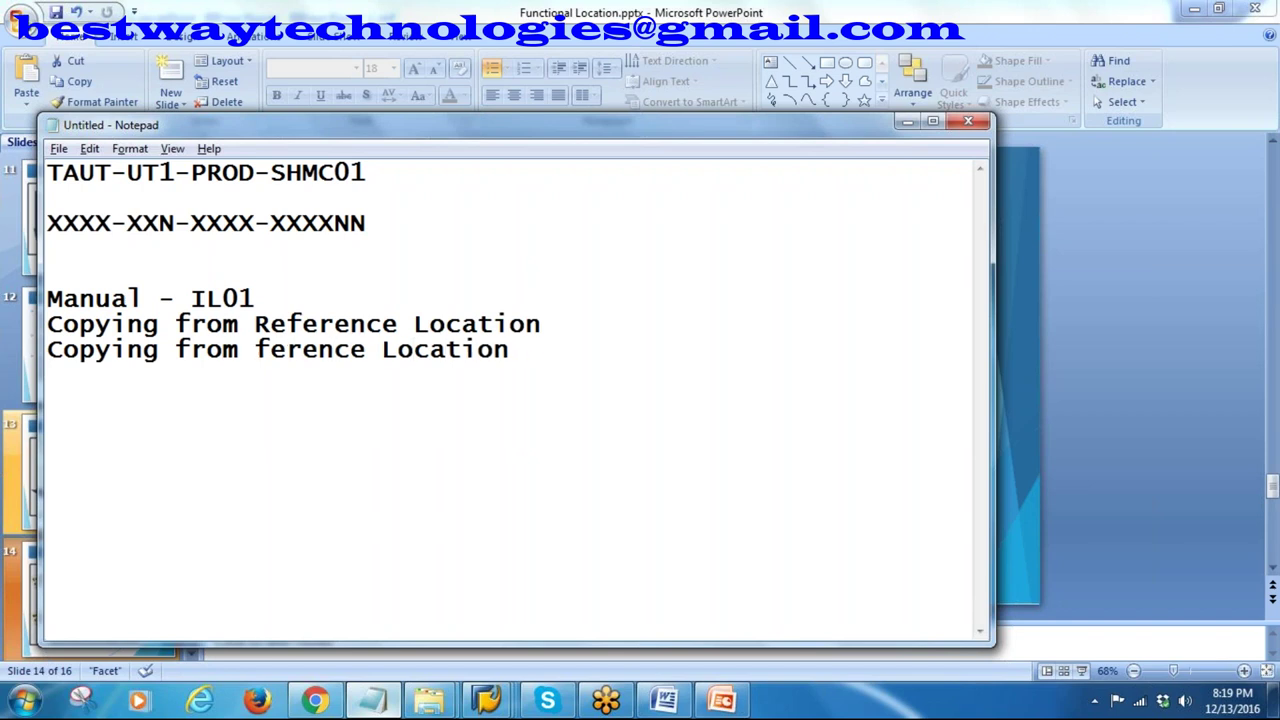
text(Existing)
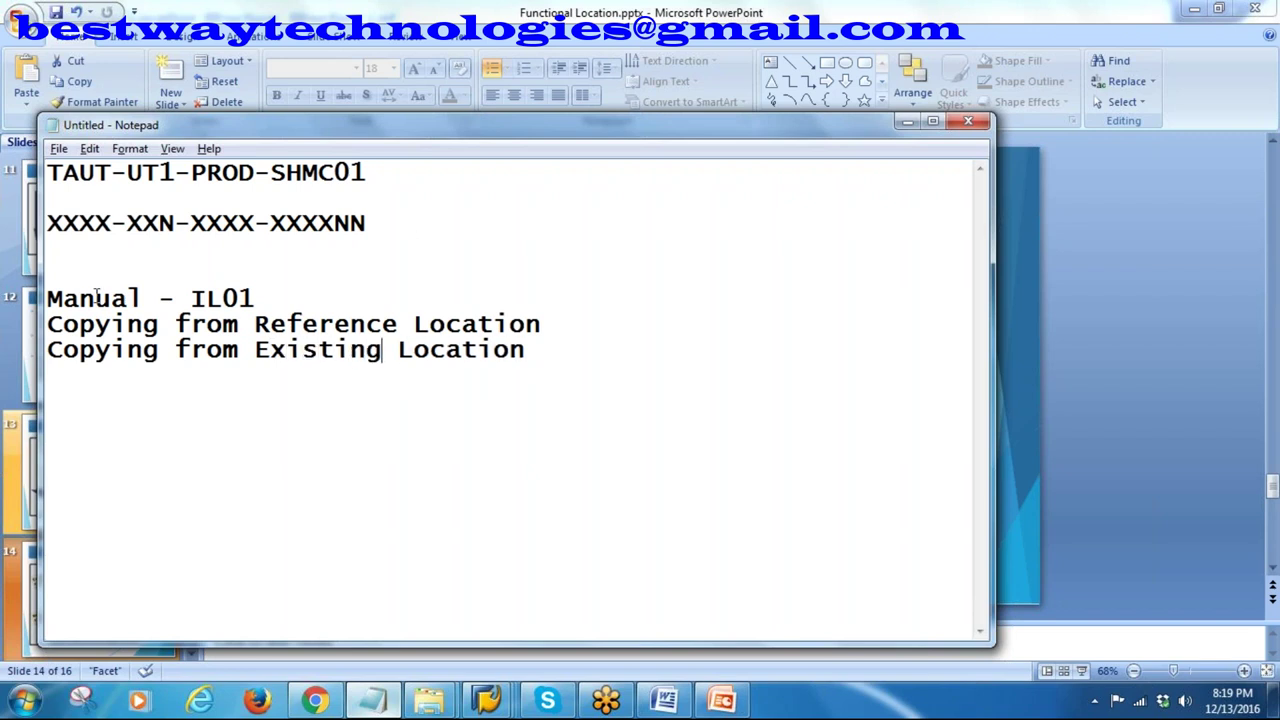
- Highlight the three noted creation methods, then view the Configuration of Functional Location slide in PowerPoint
mouse_move(50, 295)
mouse_down()
mouse_move(542, 362)
mouse_move(70, 349)
mouse_move(47, 272)
mouse_up()
click(586, 366)
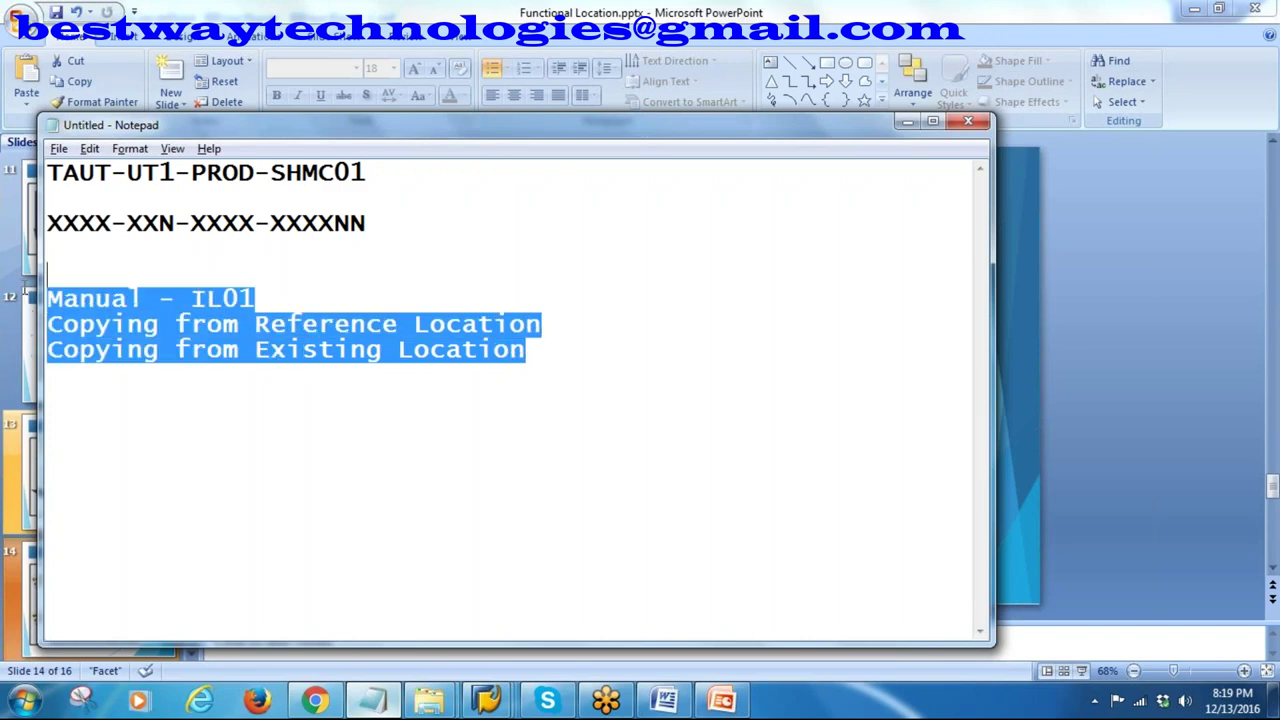
click(722, 700)
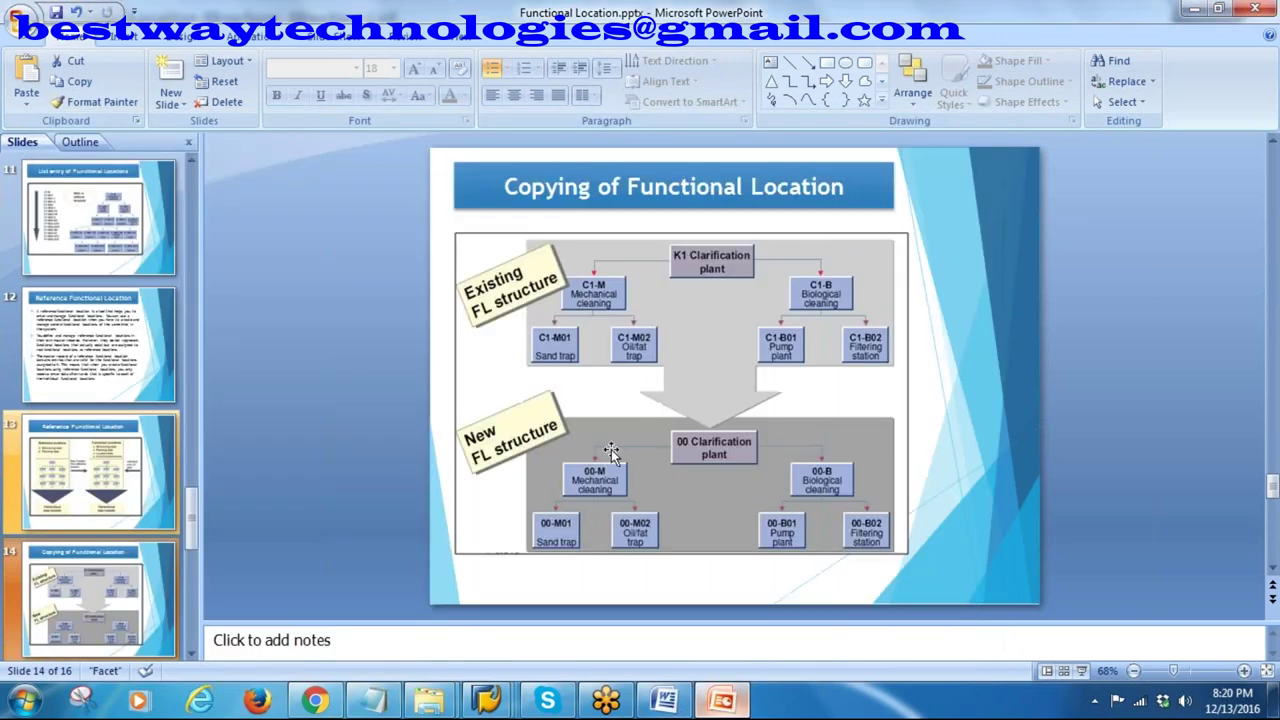
scroll(93, 558, down, 2)
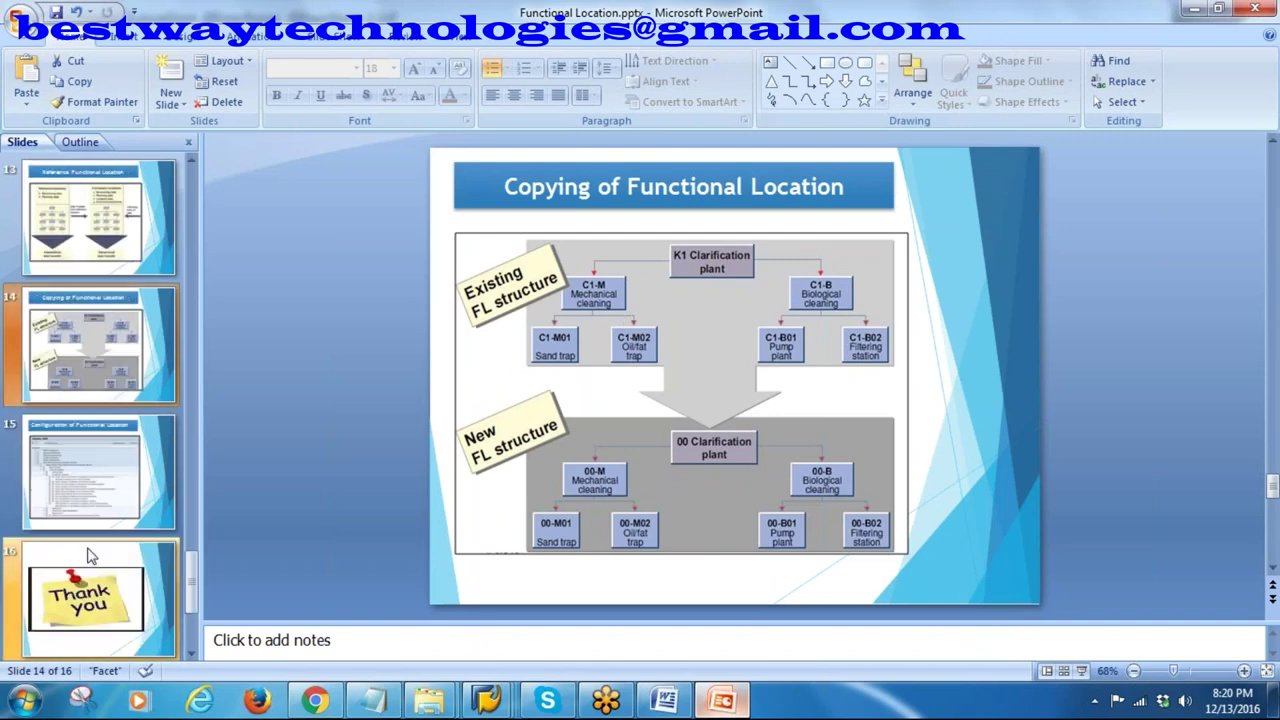
click(75, 459)
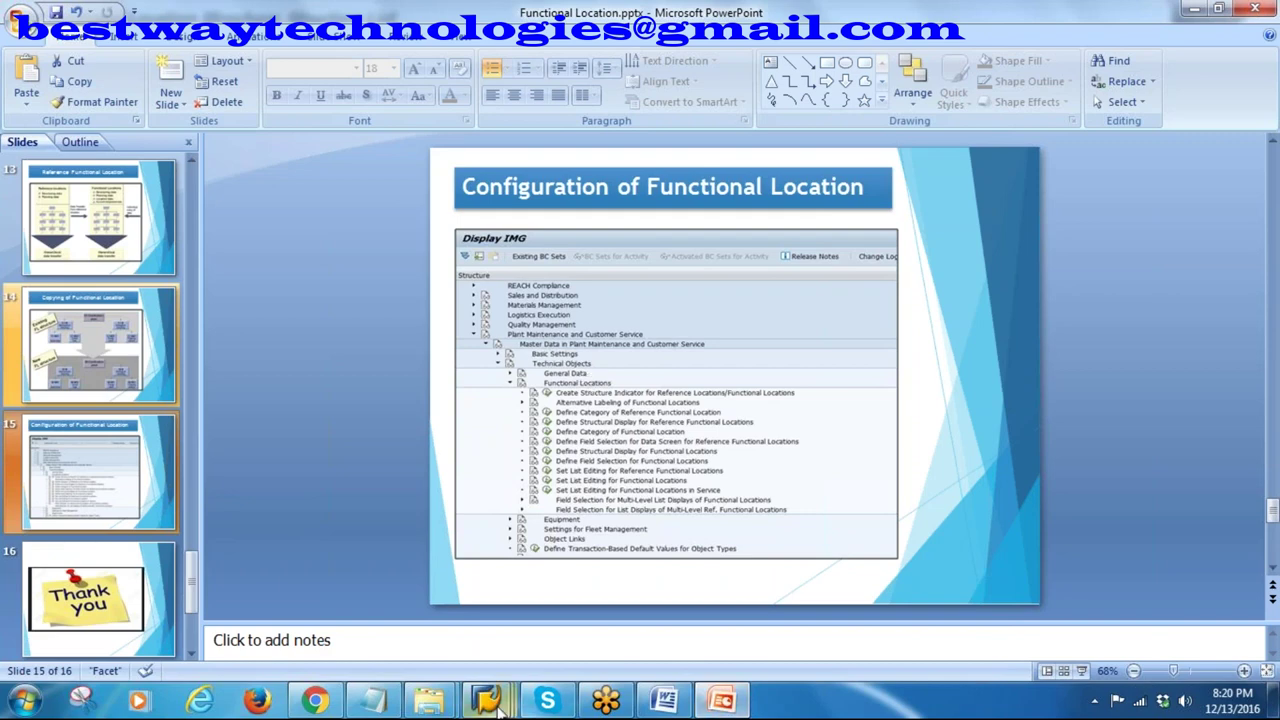
- Switch to SAP, leave the list entry and display the master data of functional location TAUT
mouse_move(487, 700)
click(591, 594)
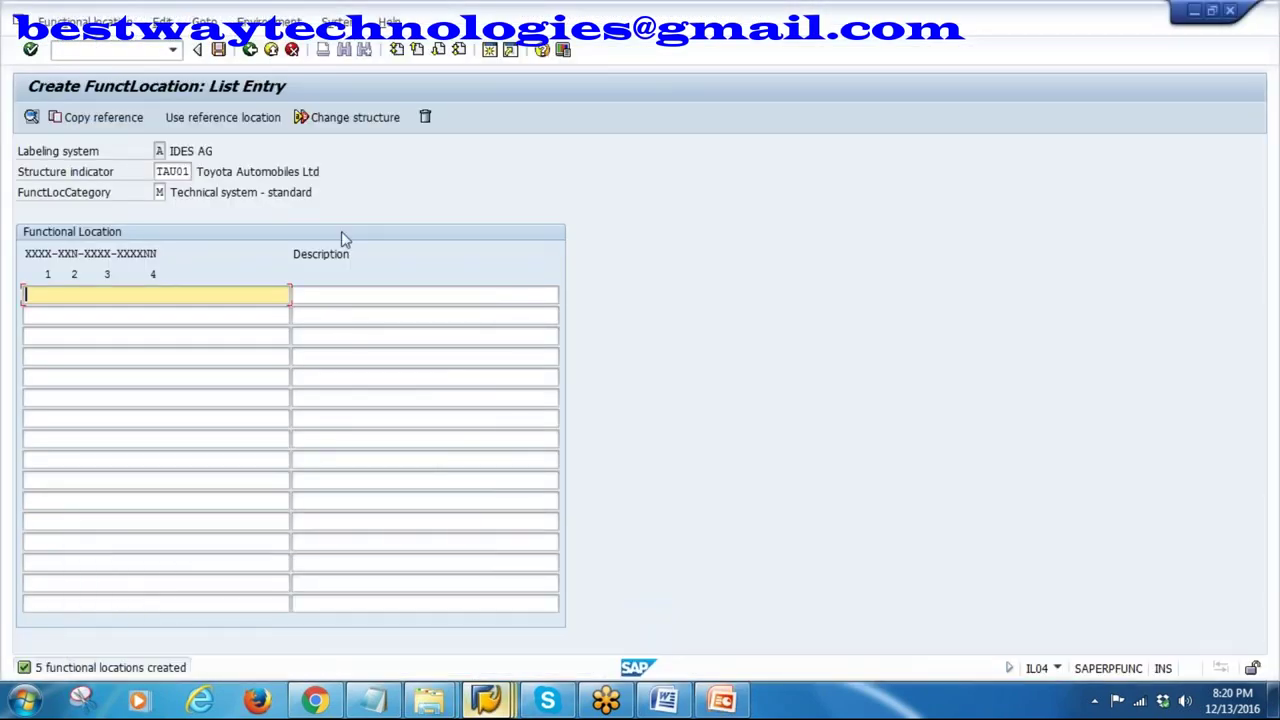
click(250, 50)
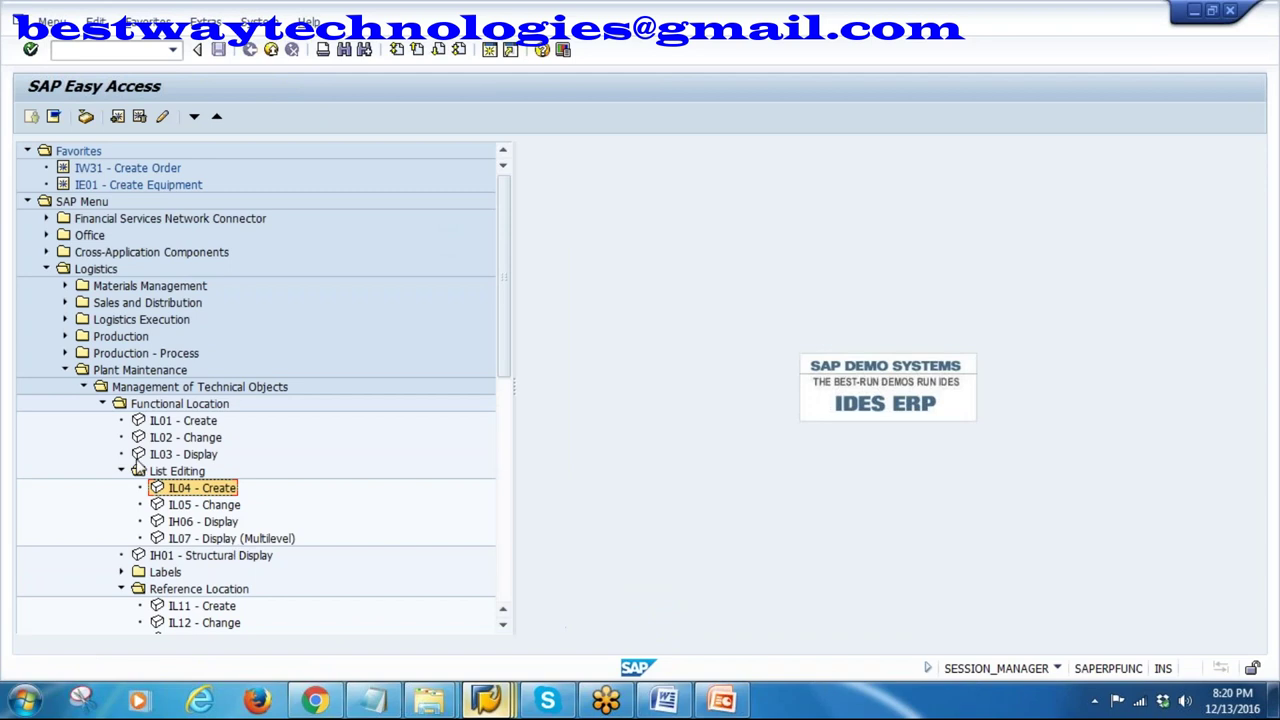
click(170, 460)
double_click(170, 457)
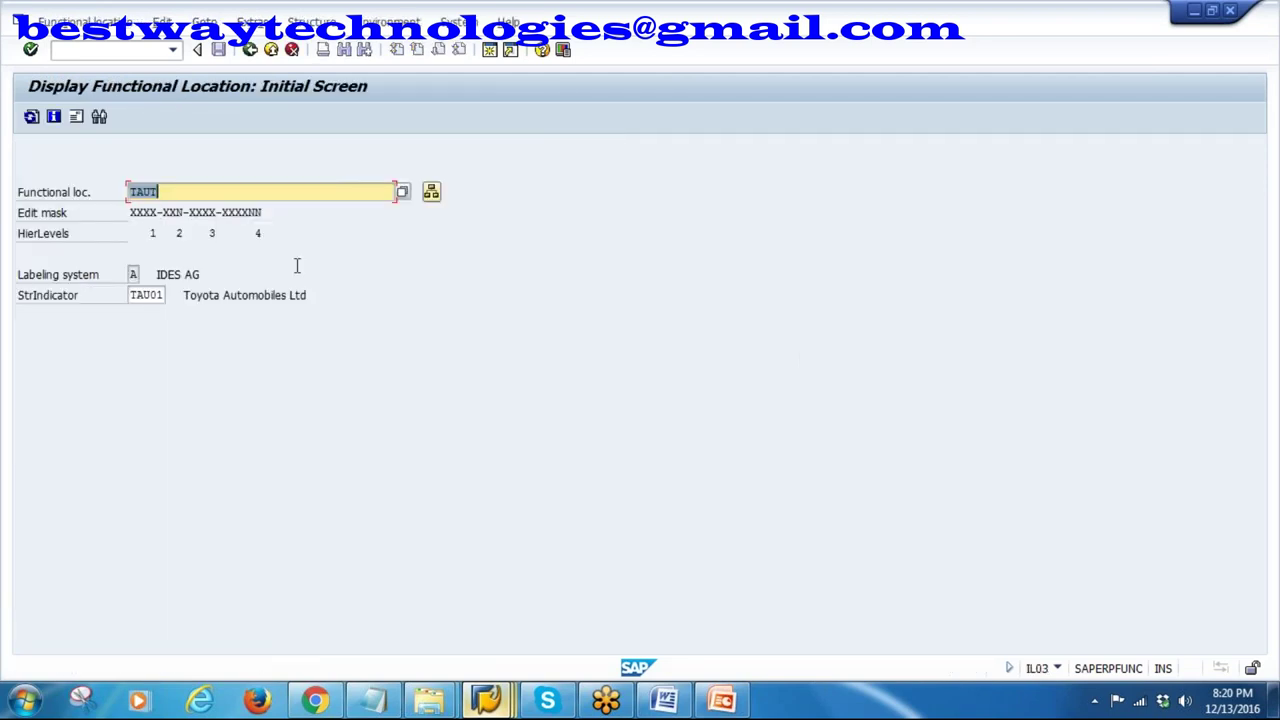
key(Return)
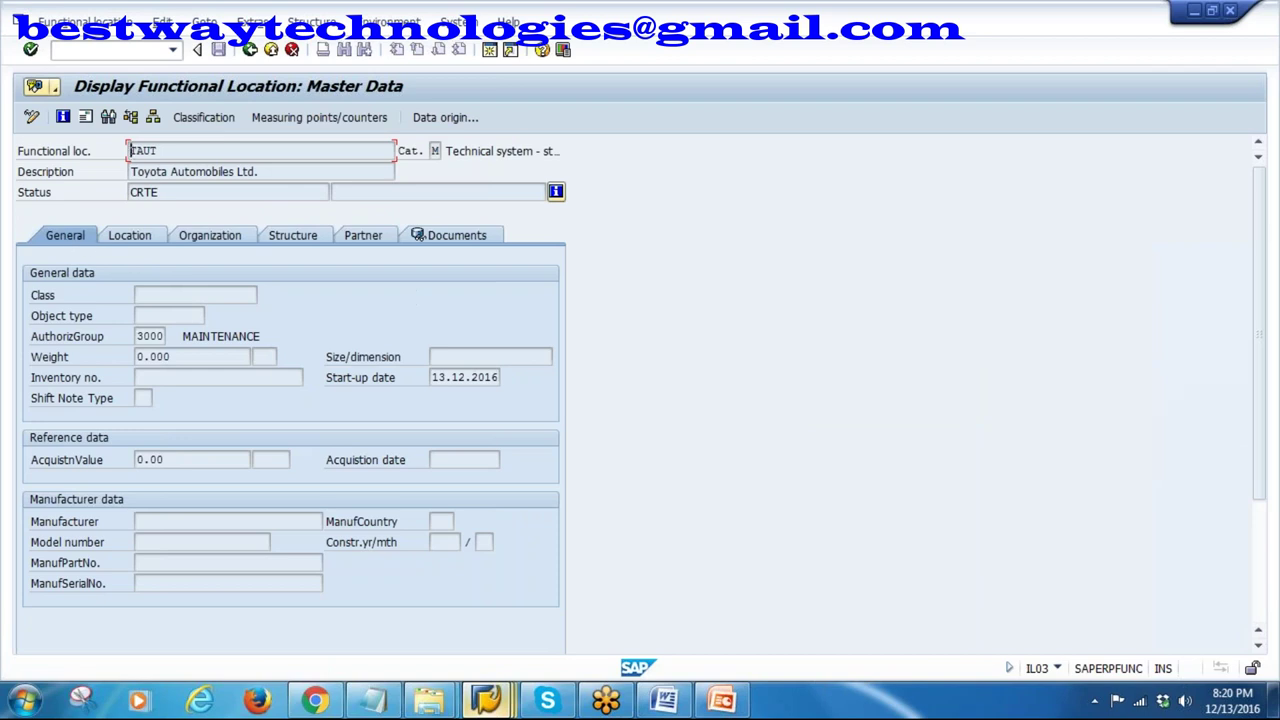
- Review TAUT's location, organization, structure, partner and document data, returning to its general data
click(137, 236)
click(222, 240)
click(300, 238)
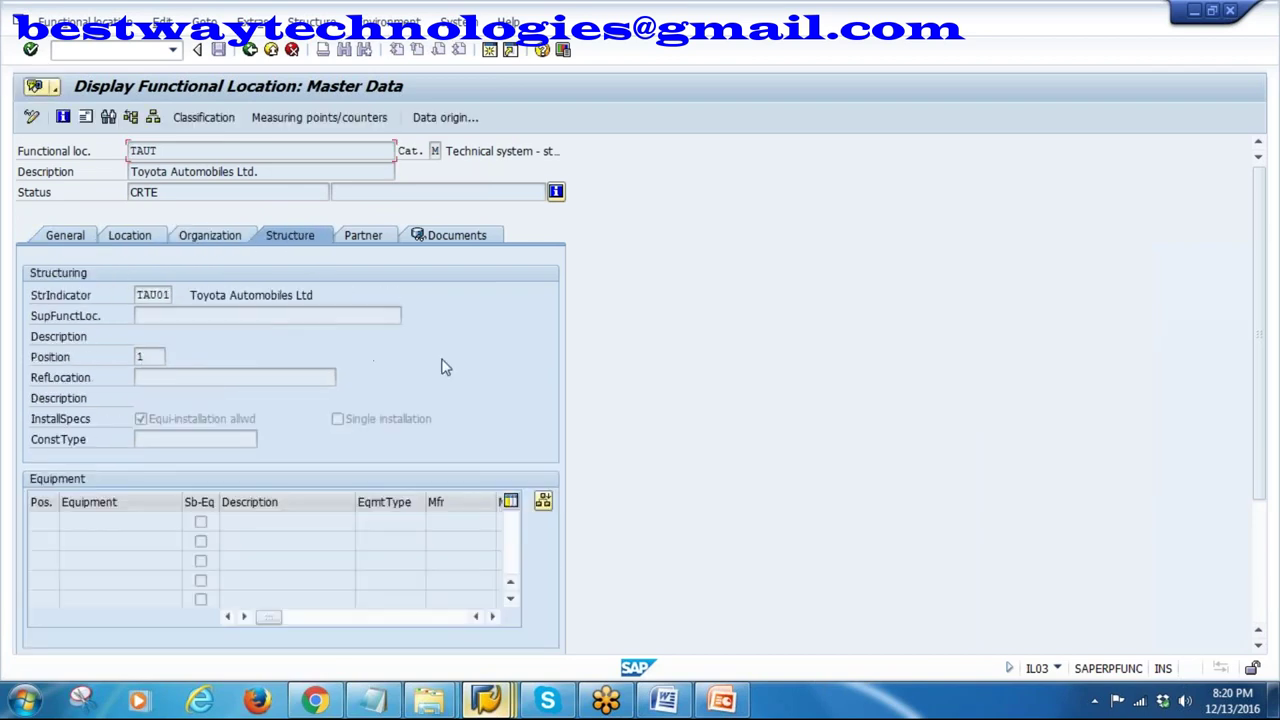
click(372, 240)
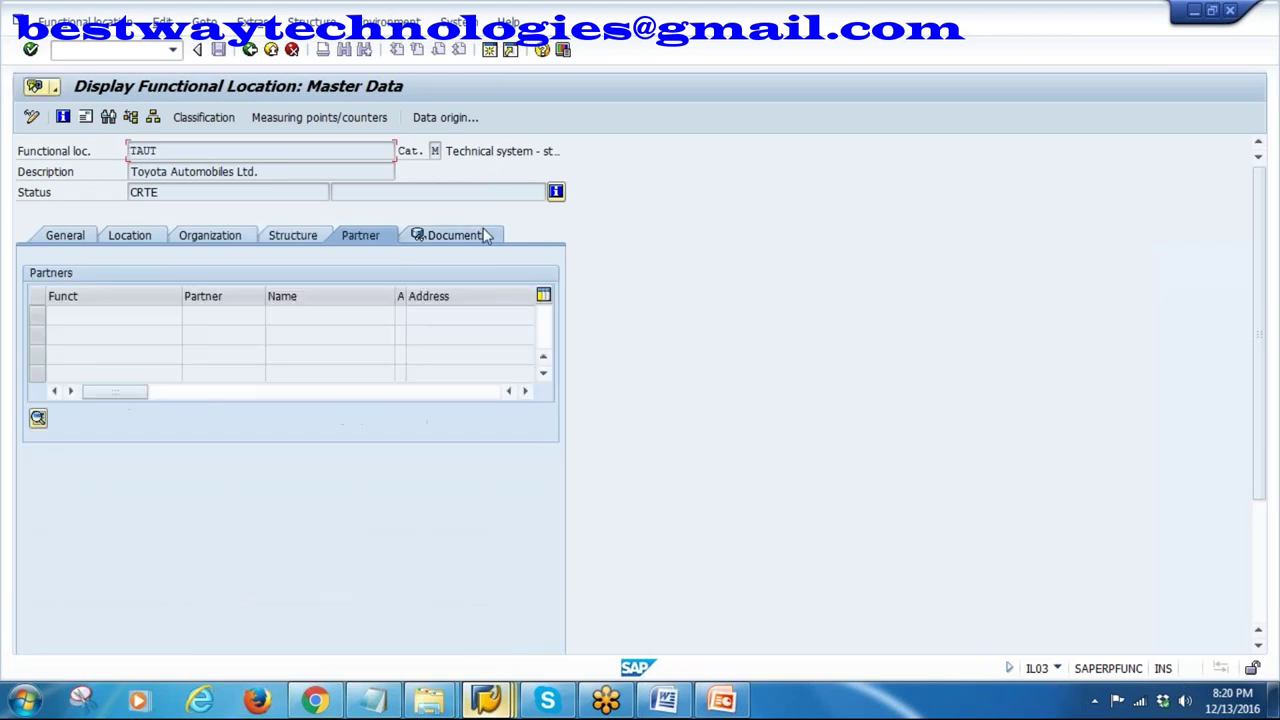
click(476, 238)
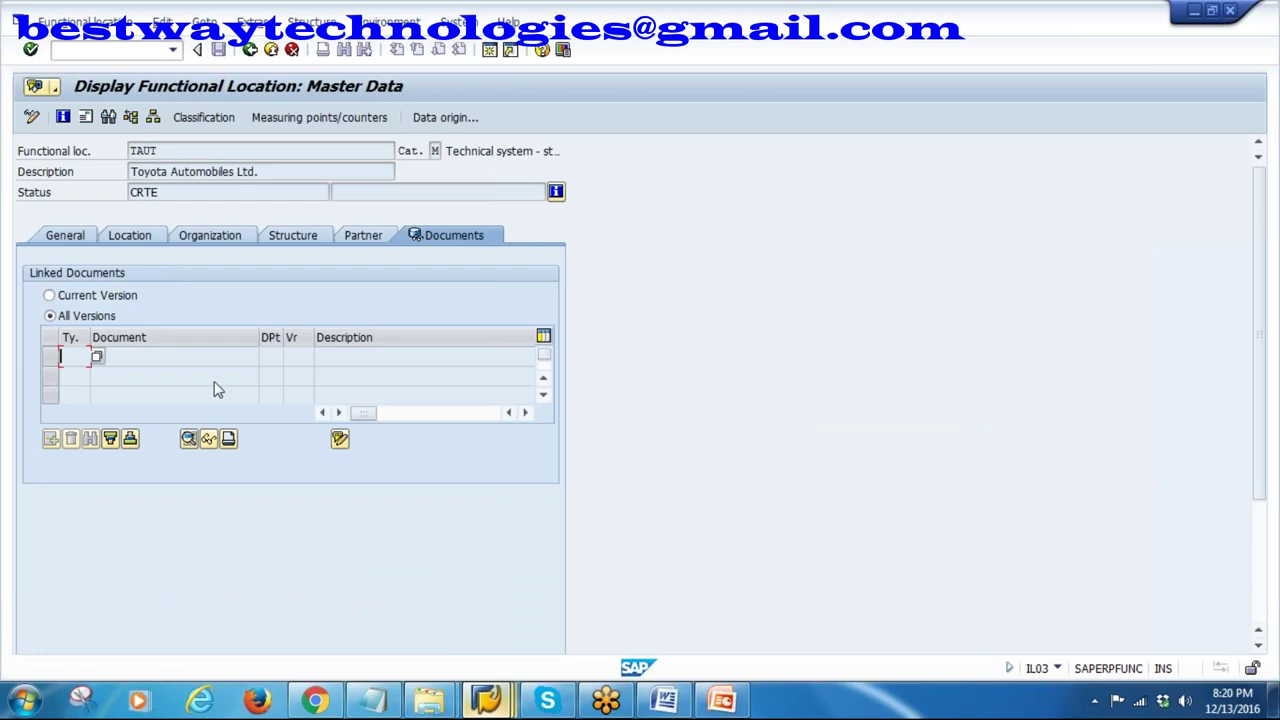
click(65, 235)
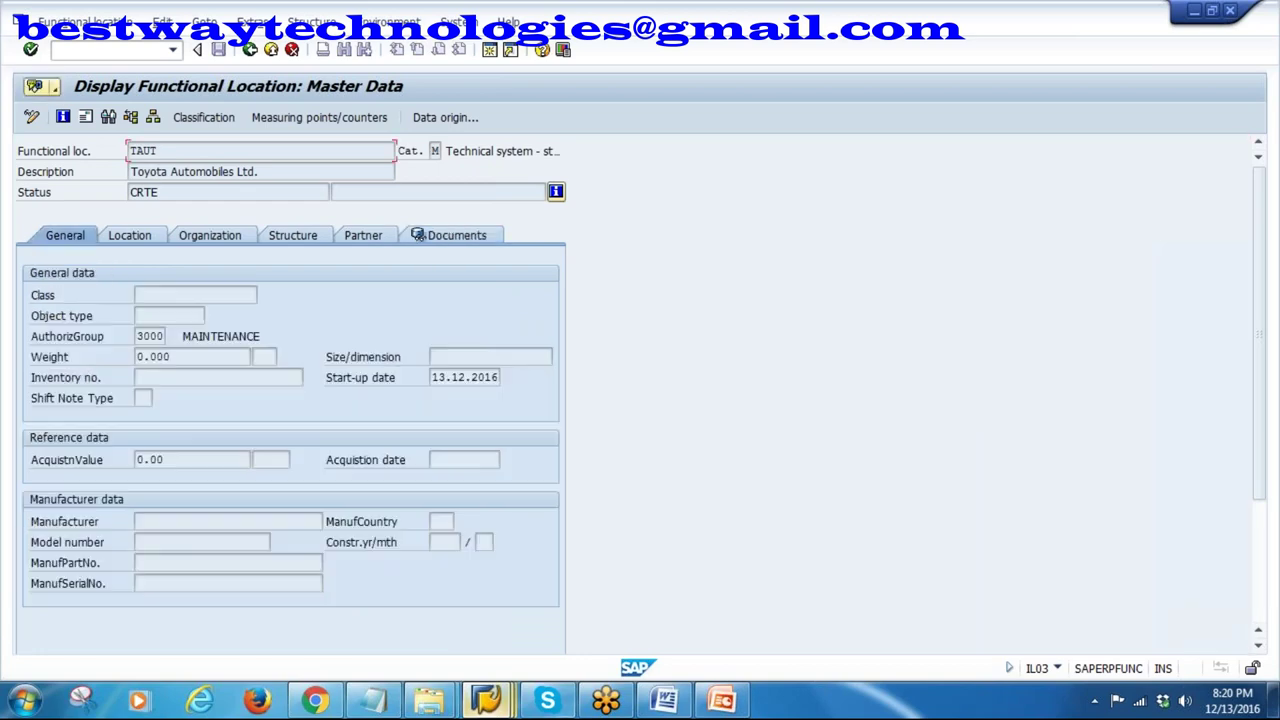
- Return to the Display IMG structure in the customizing session and collapse Alternative Labeling of Functional Locations
mouse_move(495, 703)
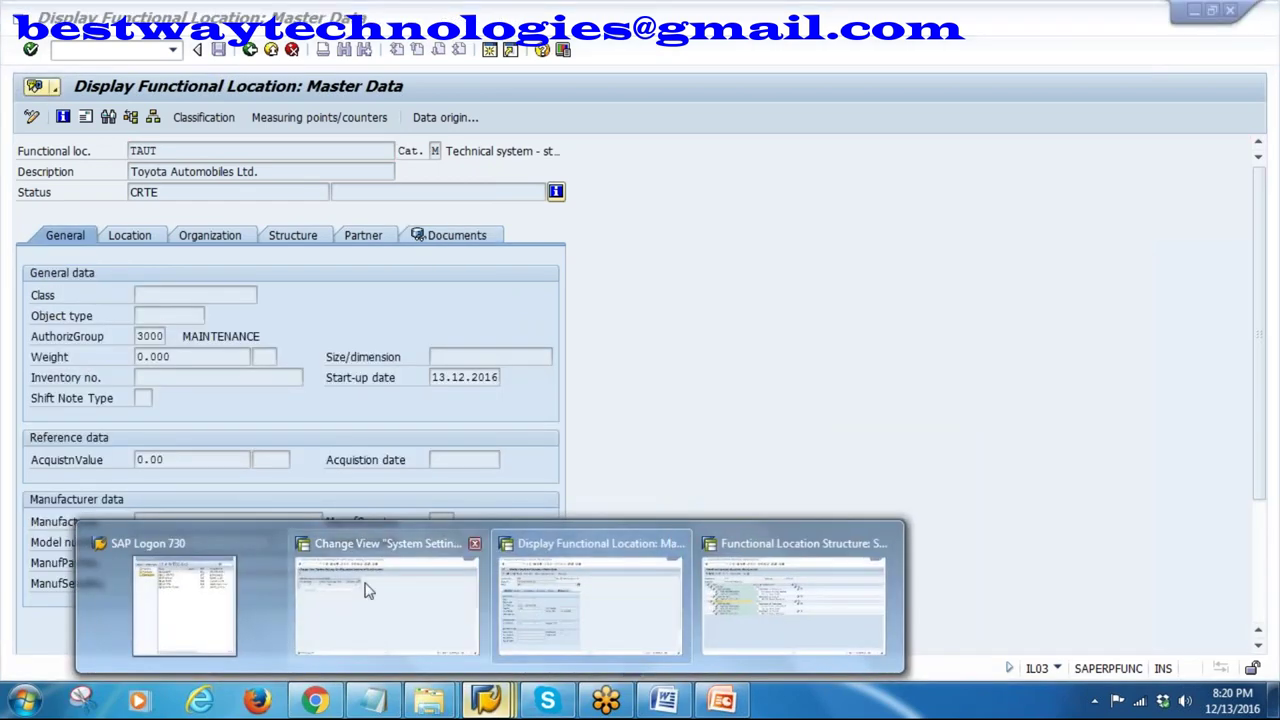
click(393, 600)
click(249, 49)
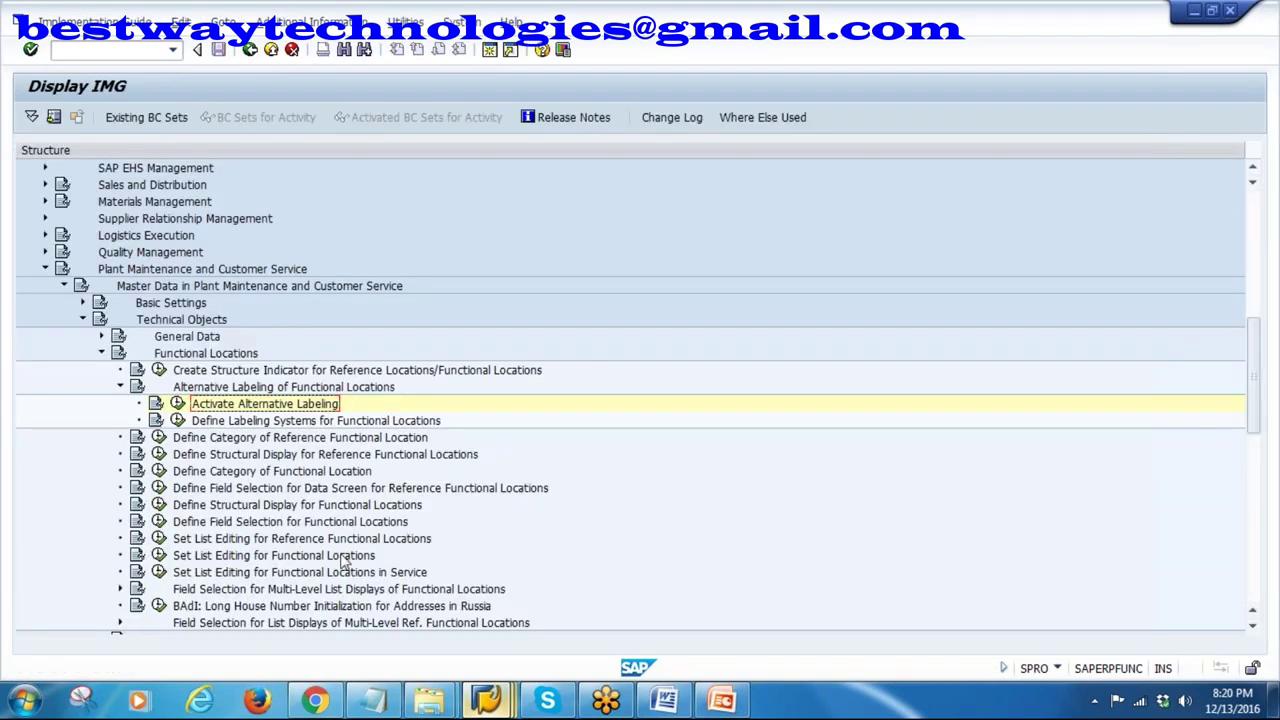
click(121, 388)
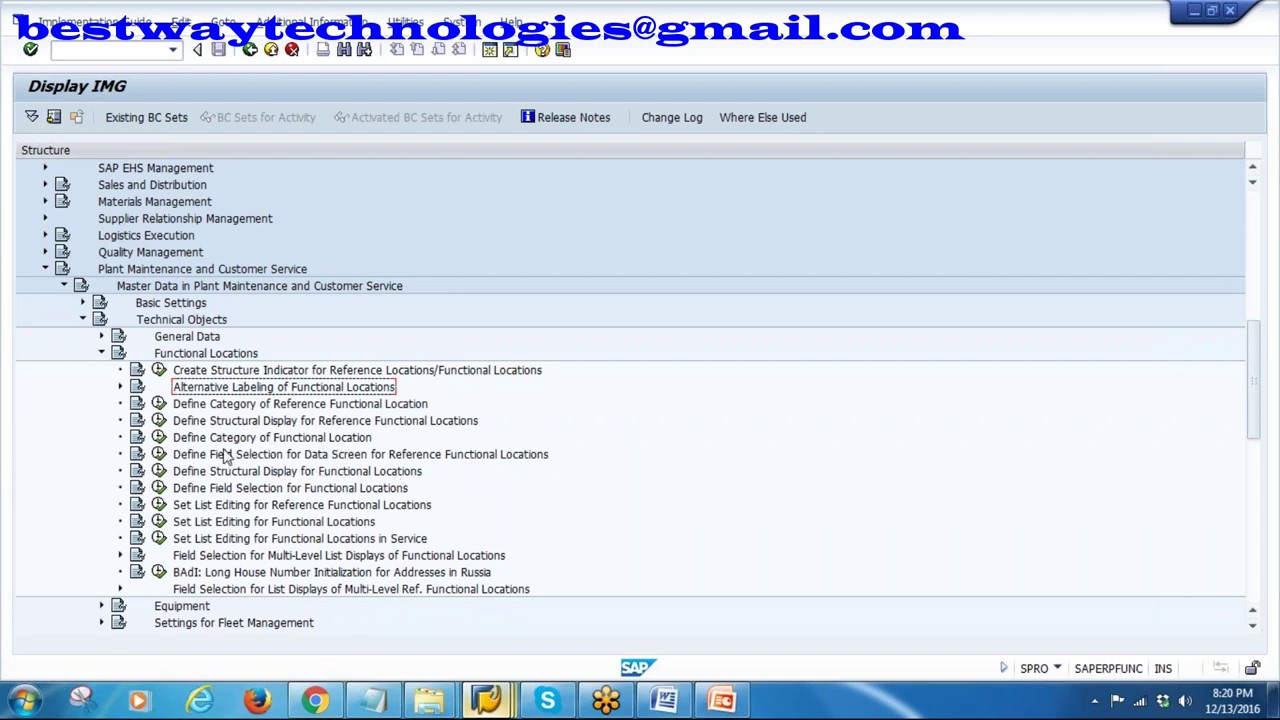
- Expand General Data in the IMG, open Set View Profiles for Technical Objects and widen the screen group column to show its full texts
click(101, 337)
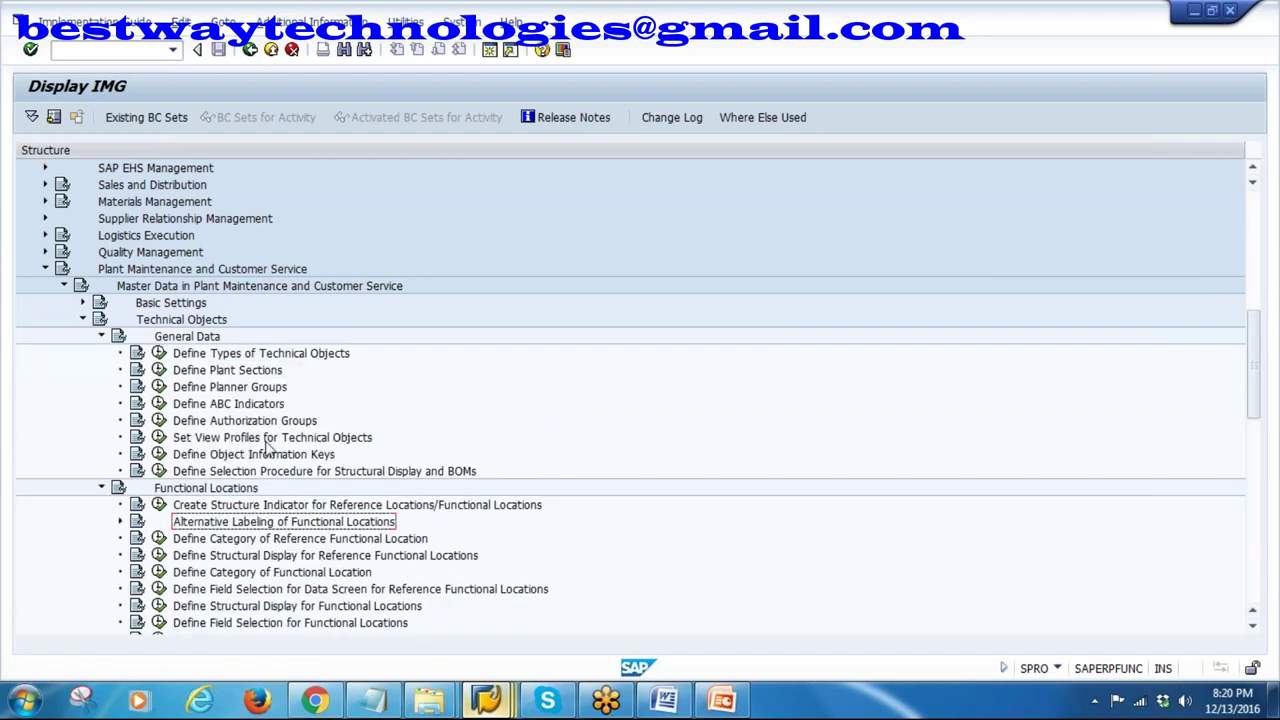
click(159, 437)
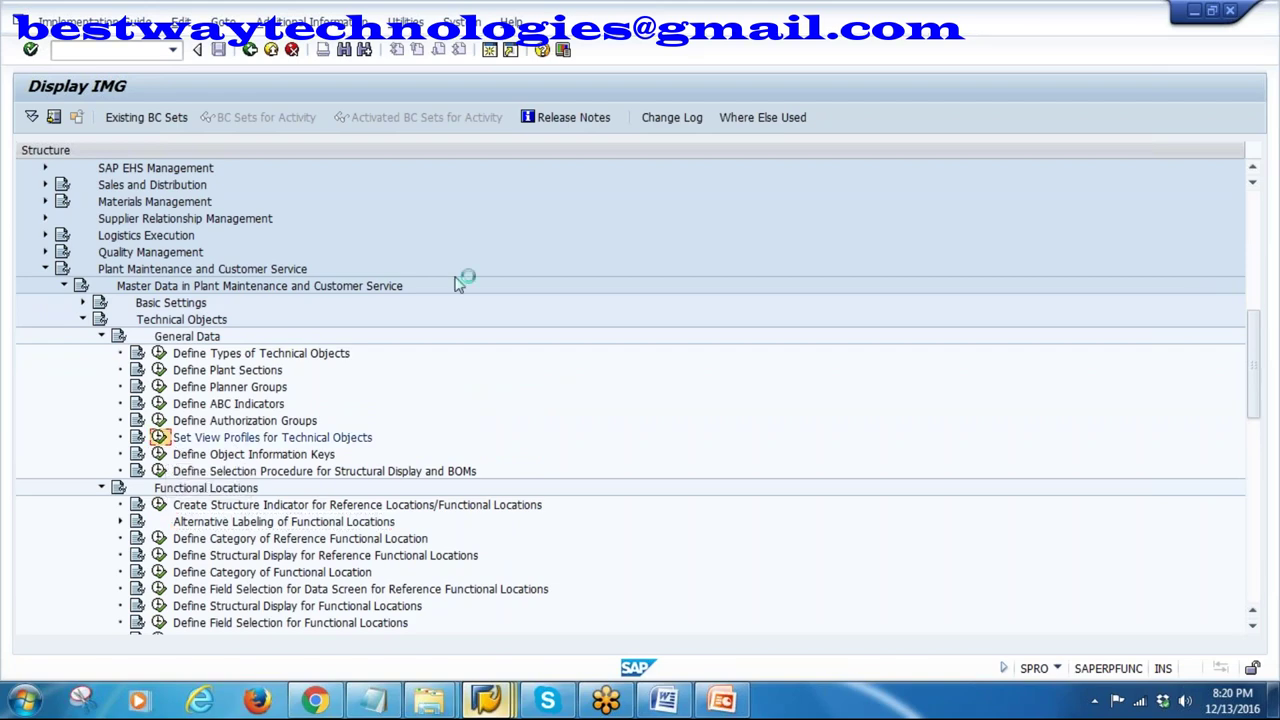
scroll(450, 290, down, 4)
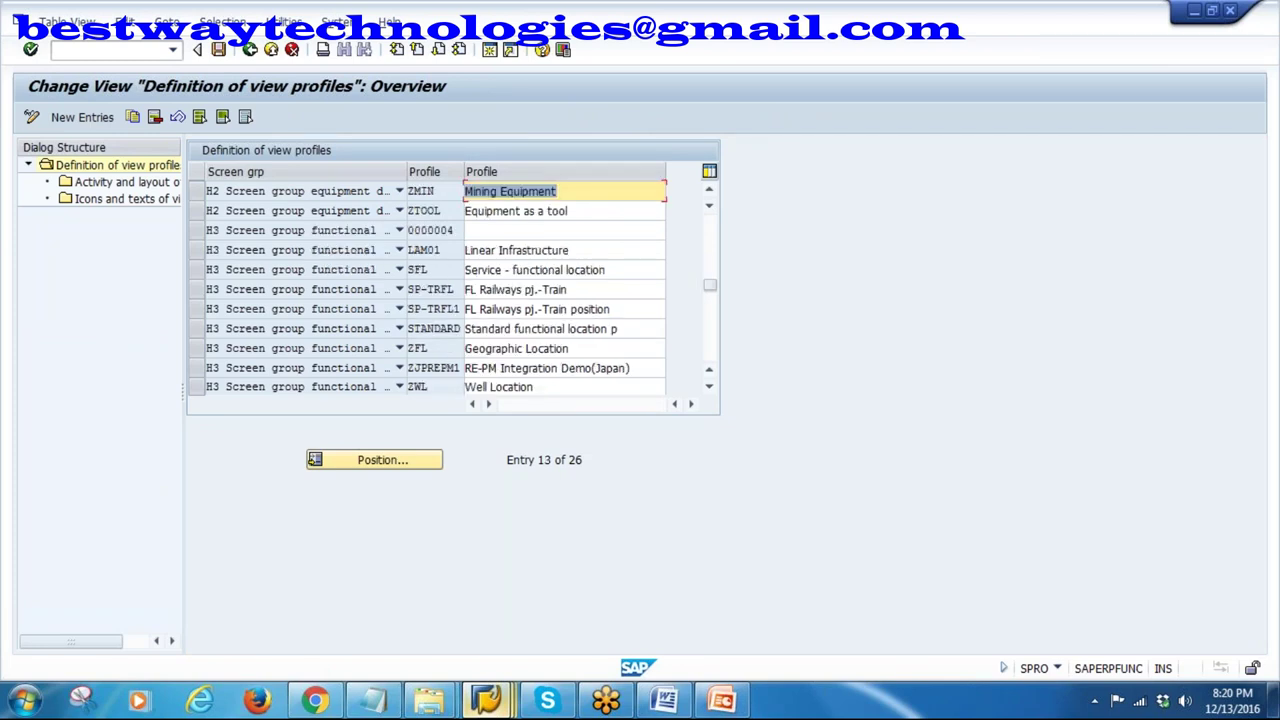
drag(406, 173, 446, 174)
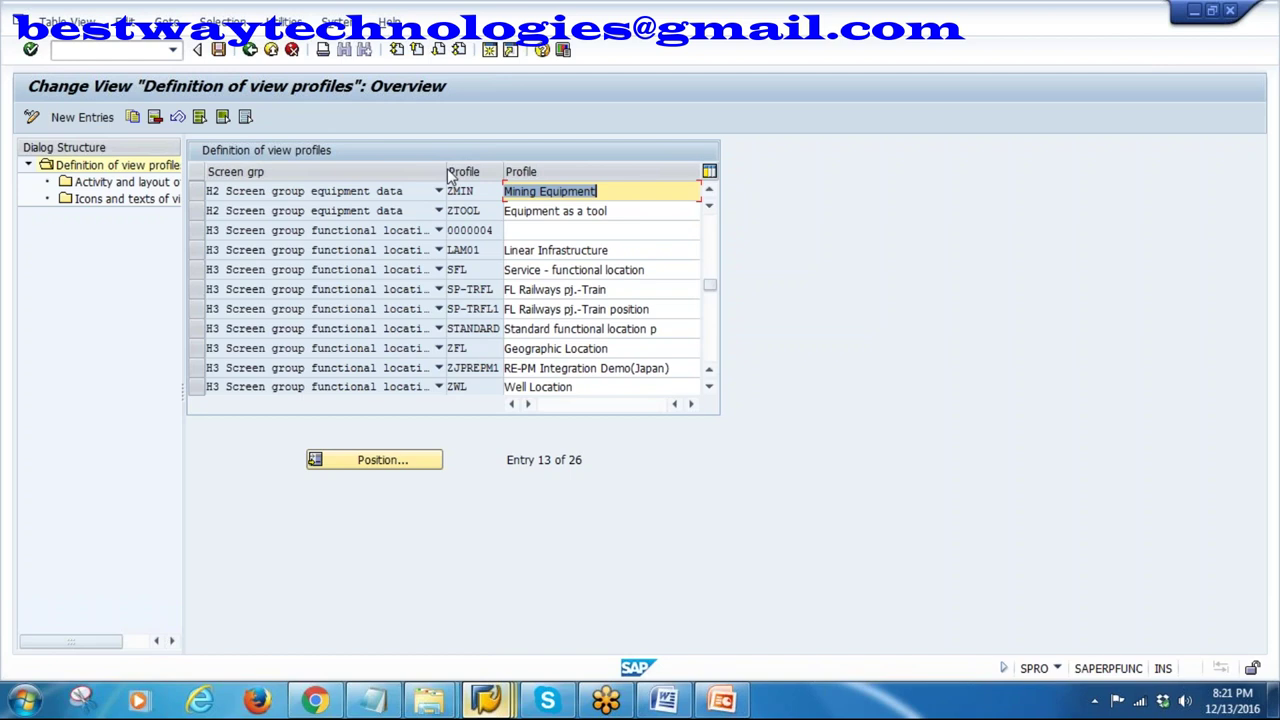
drag(449, 174, 487, 176)
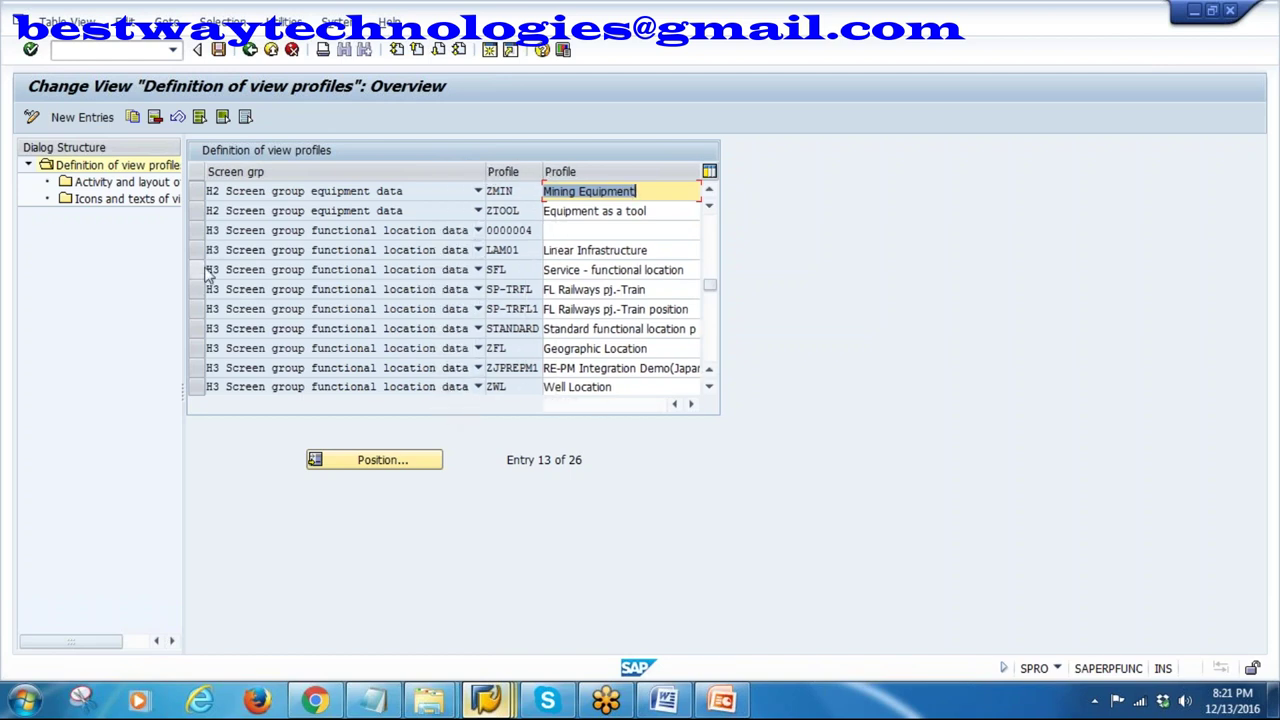
- Mark the H3 functional location view profiles from 0000004 through ZWL, then leave the view profile definition without saving
drag(195, 229, 194, 368)
click(446, 366)
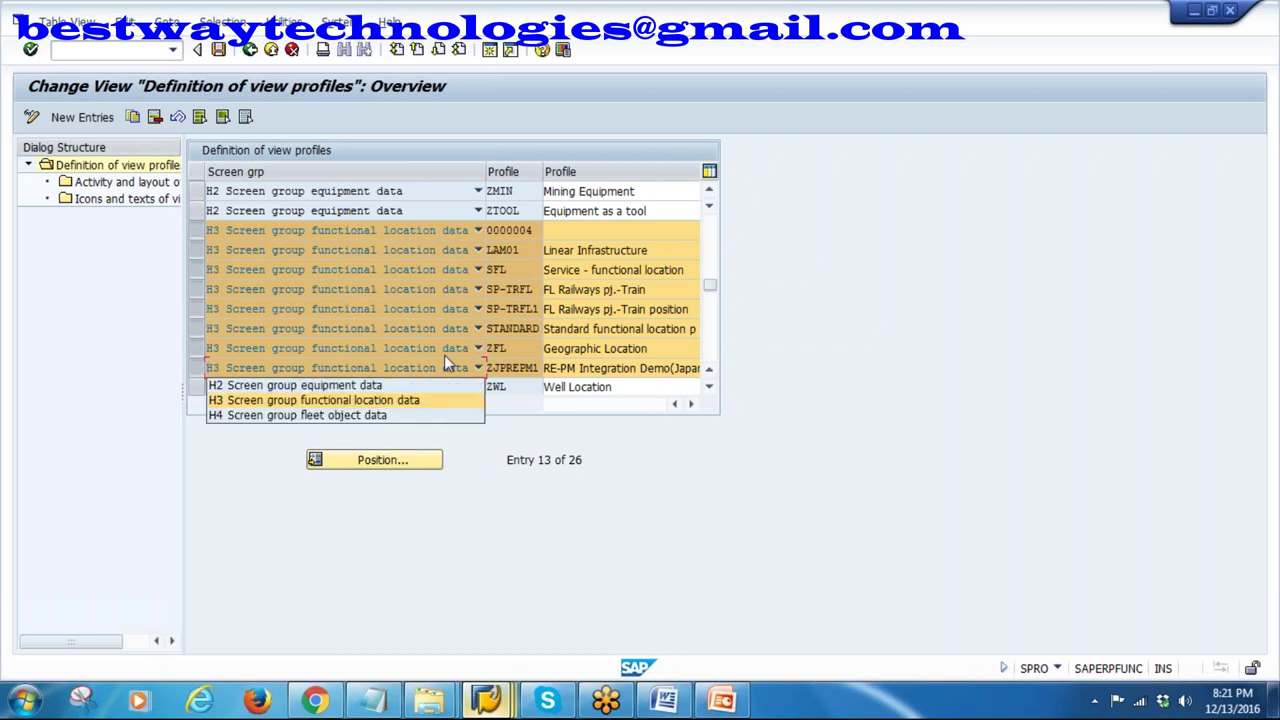
click(634, 498)
click(709, 386)
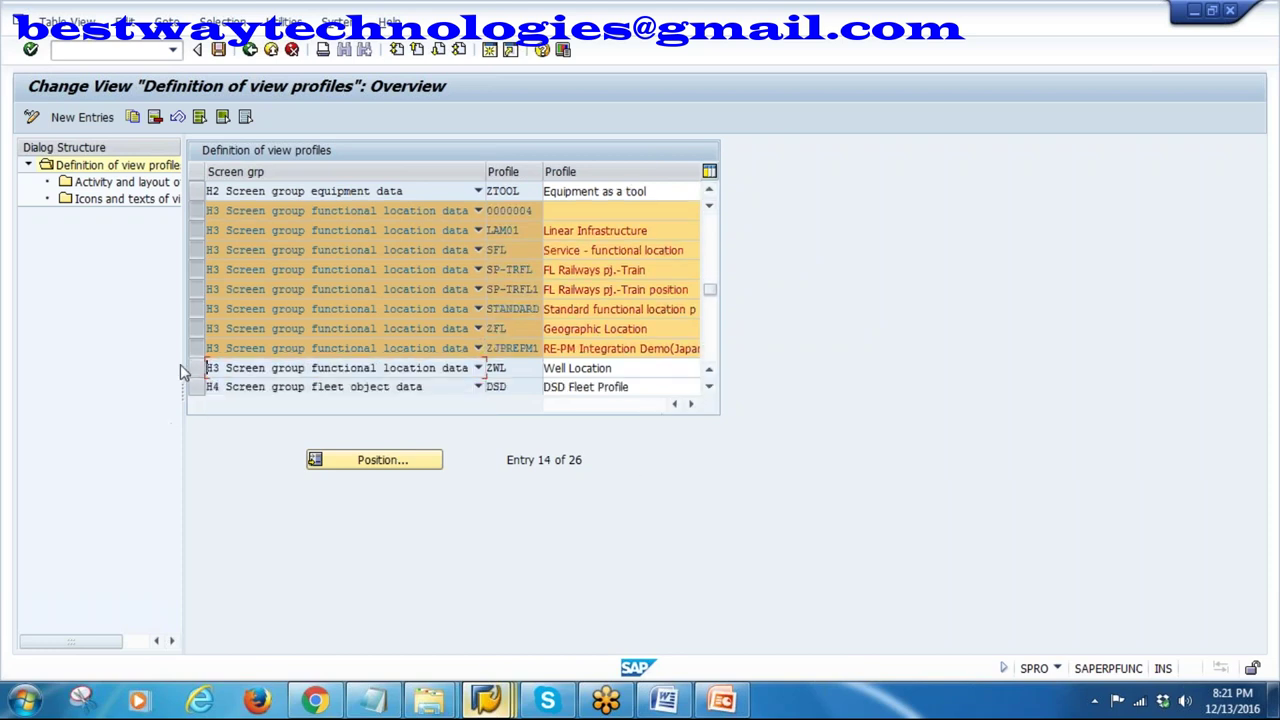
click(195, 368)
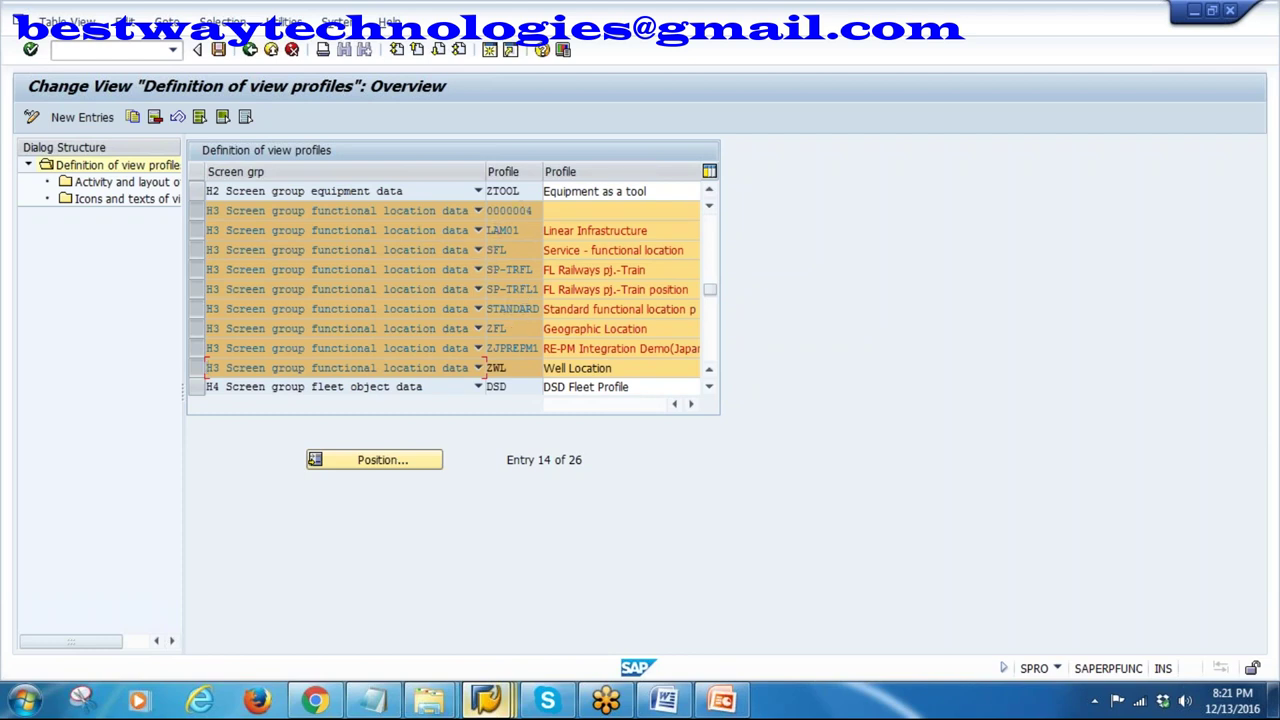
click(249, 52)
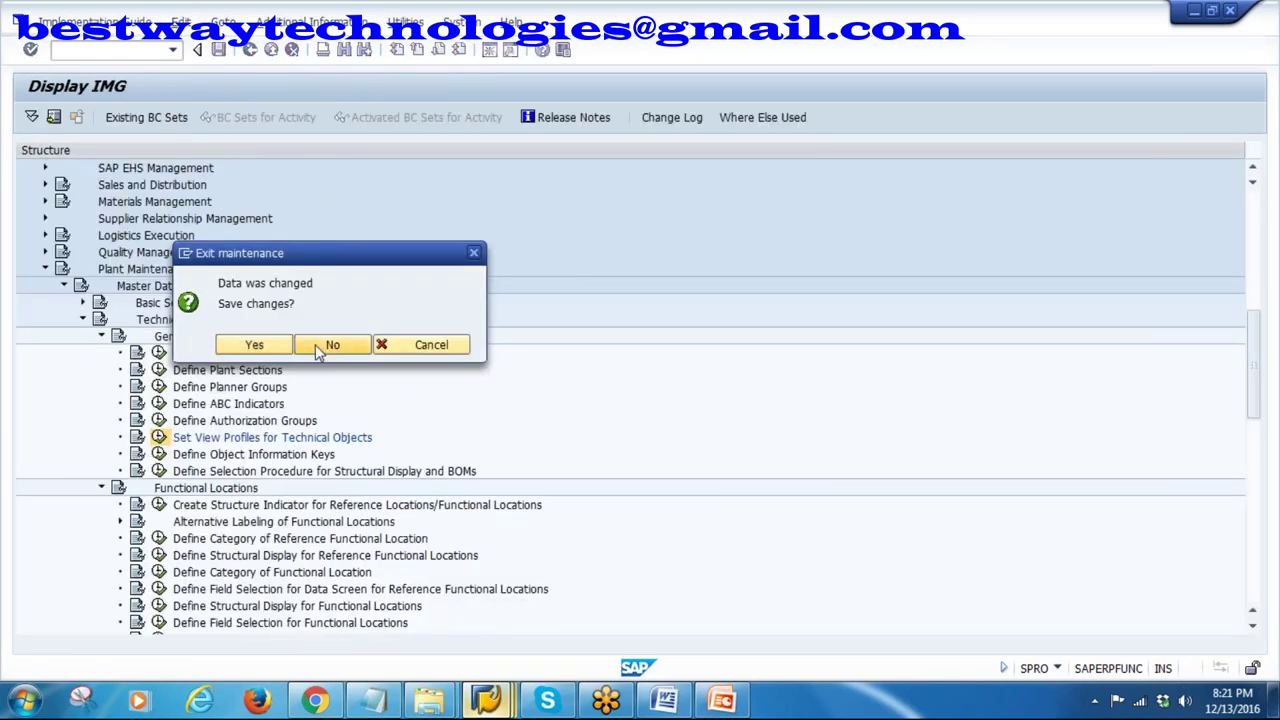
click(330, 345)
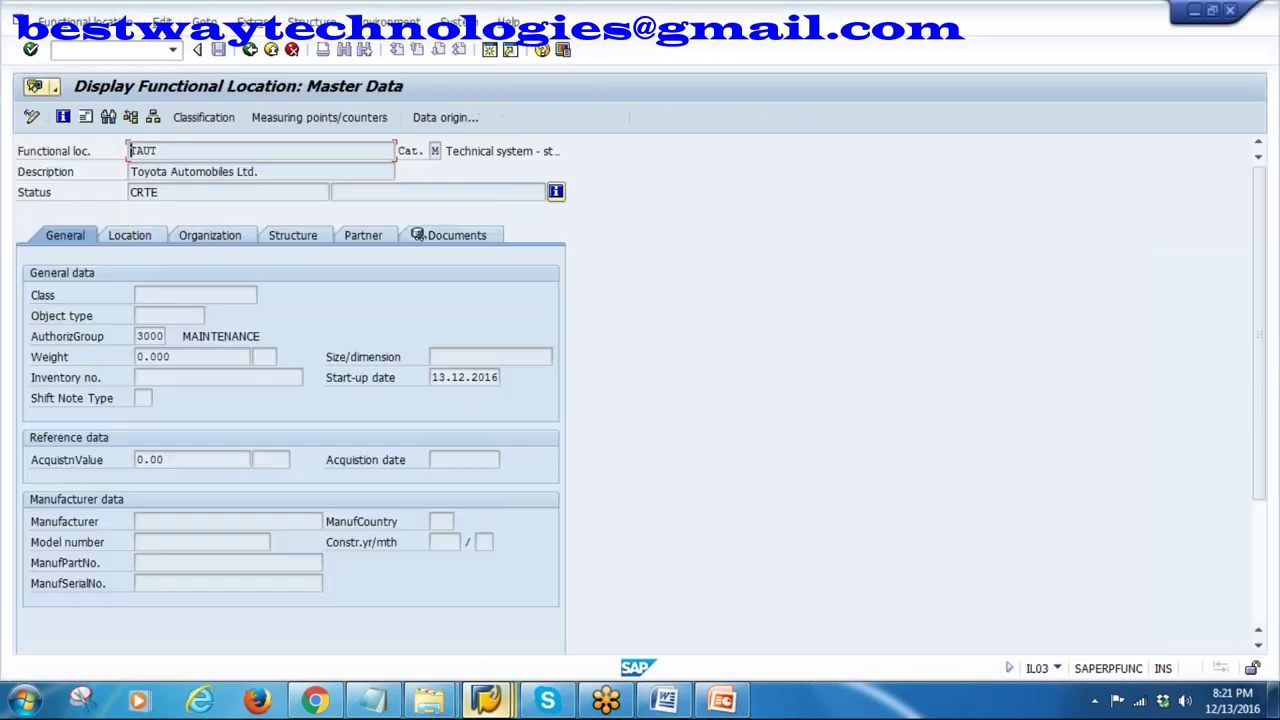
- Check the functional location ID and category in TAUT's master data, then return to the IMG session
double_click(161, 150)
click(435, 150)
key(alt+Tab)
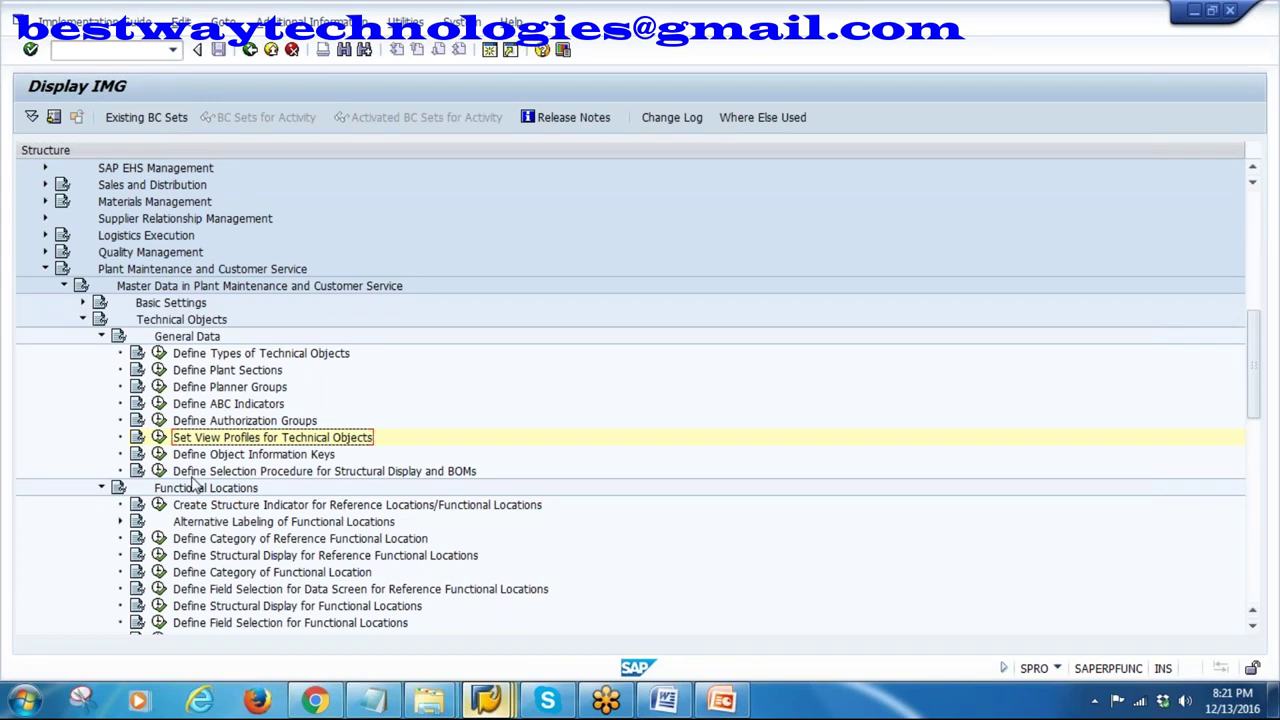
- Open Define Category of Functional Location and display the details of category M, Technical system - standard
scroll(557, 451, down, 2)
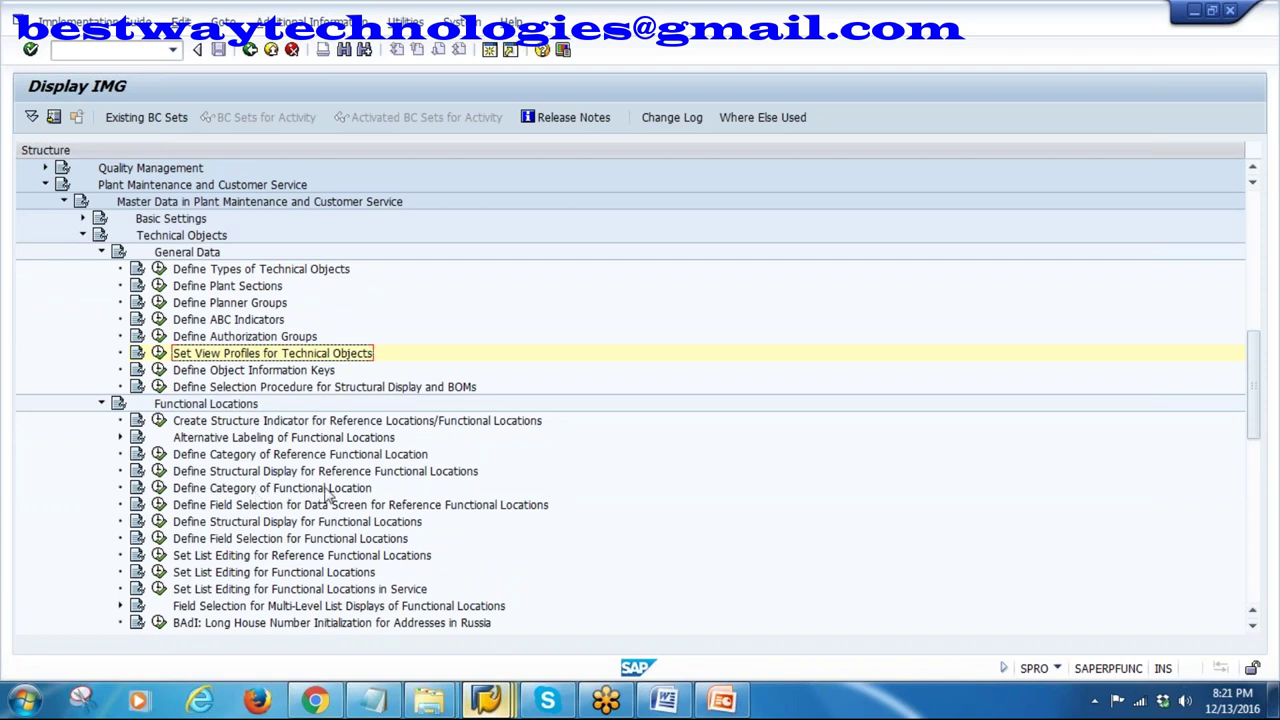
click(159, 488)
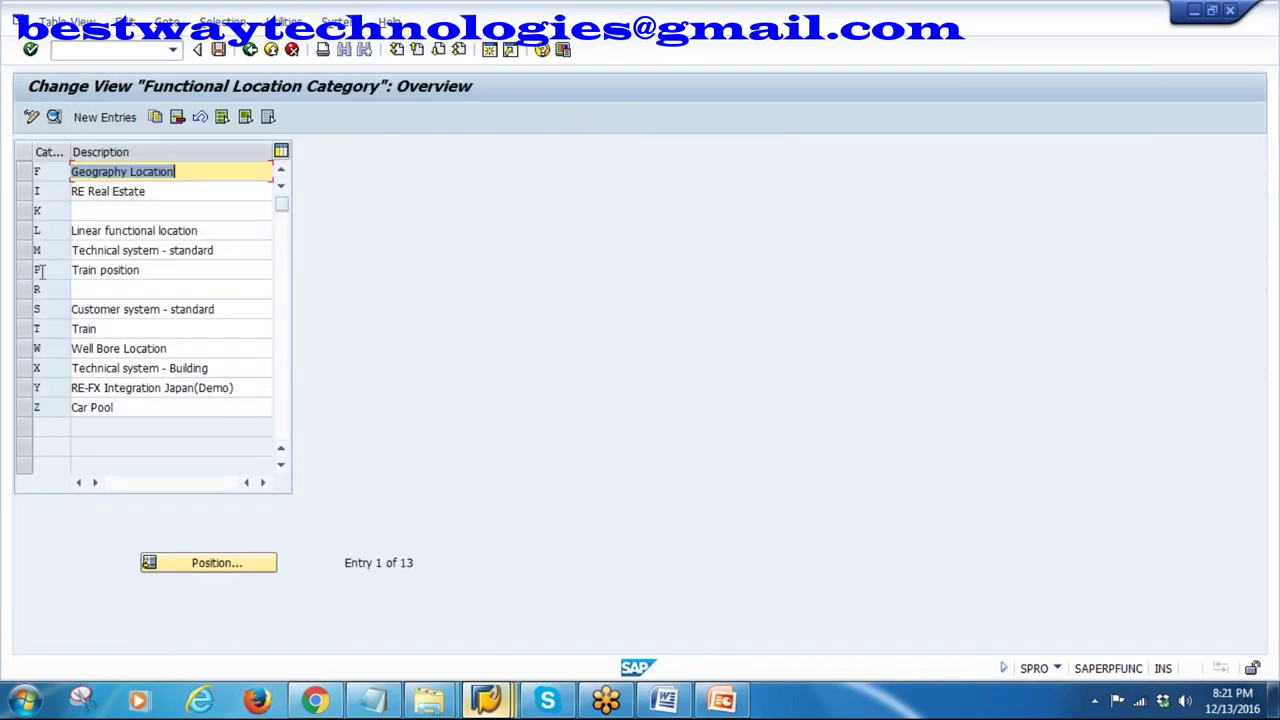
click(37, 250)
click(226, 251)
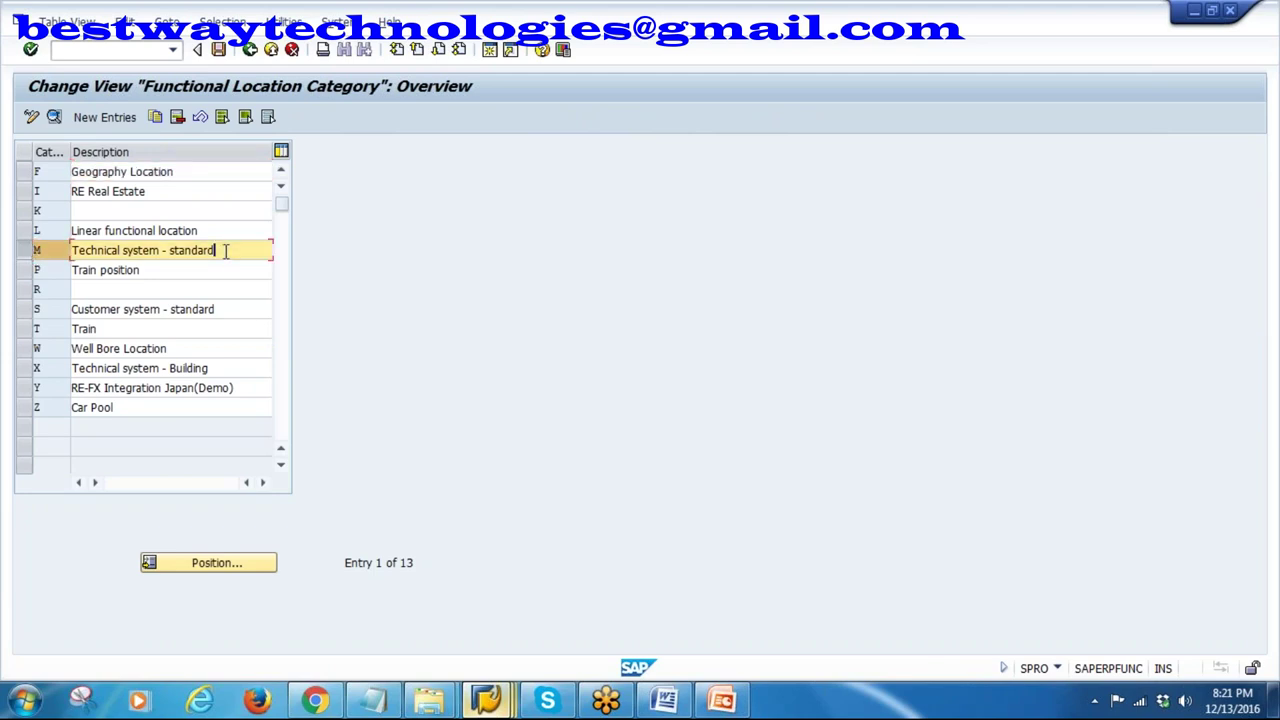
drag(226, 251, 99, 250)
click(23, 250)
click(54, 117)
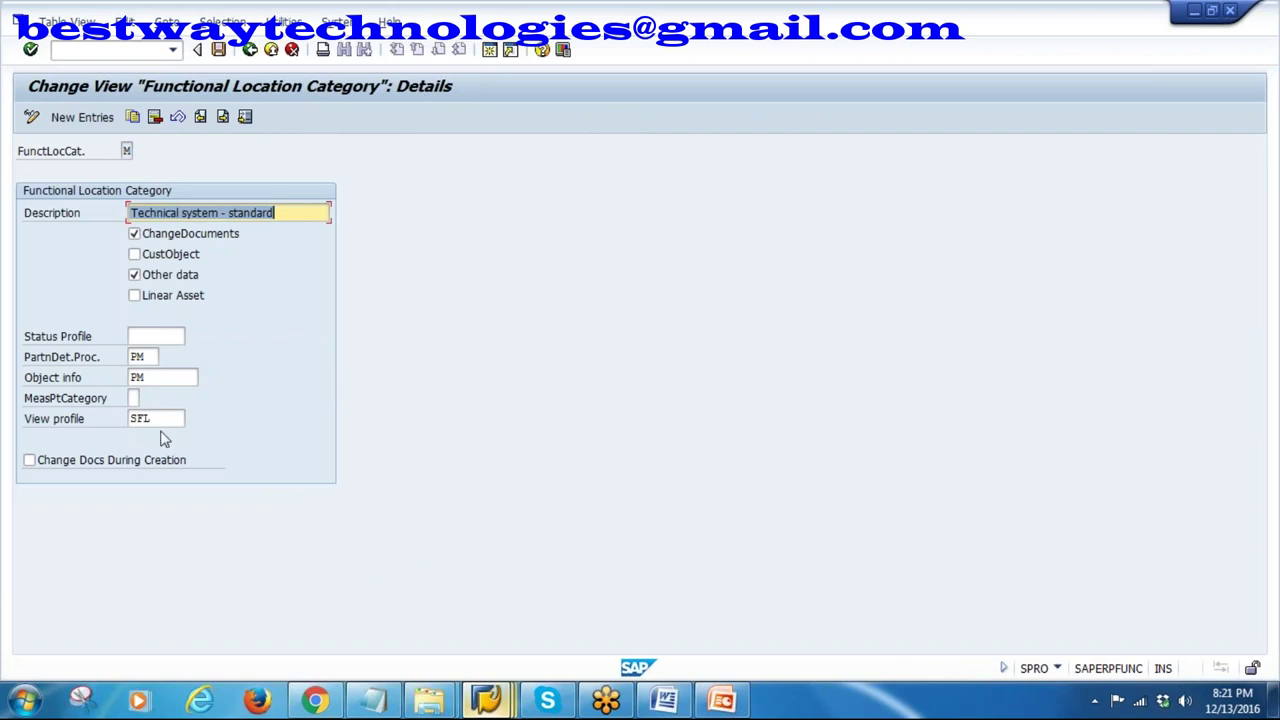
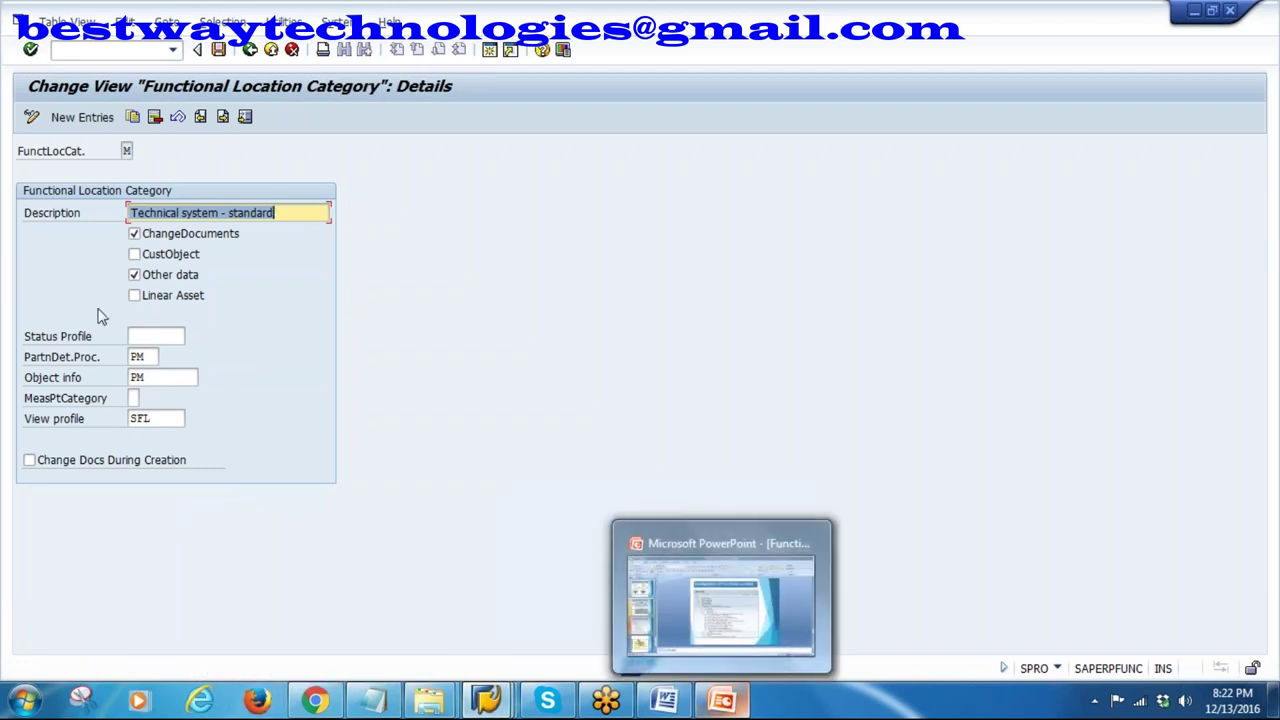
- Highlight category M's view profile SFL, review TAUT's location, structure and partner views in its master data, and return to the category details
double_click(145, 418)
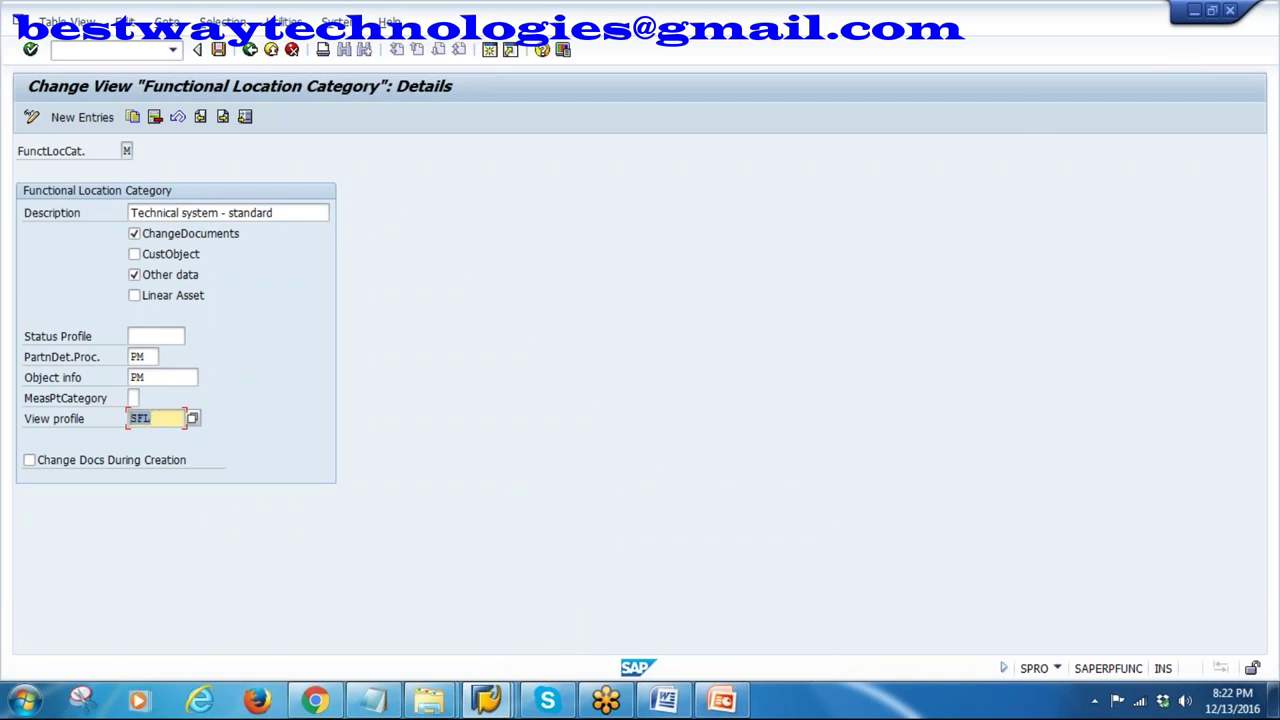
mouse_move(486, 700)
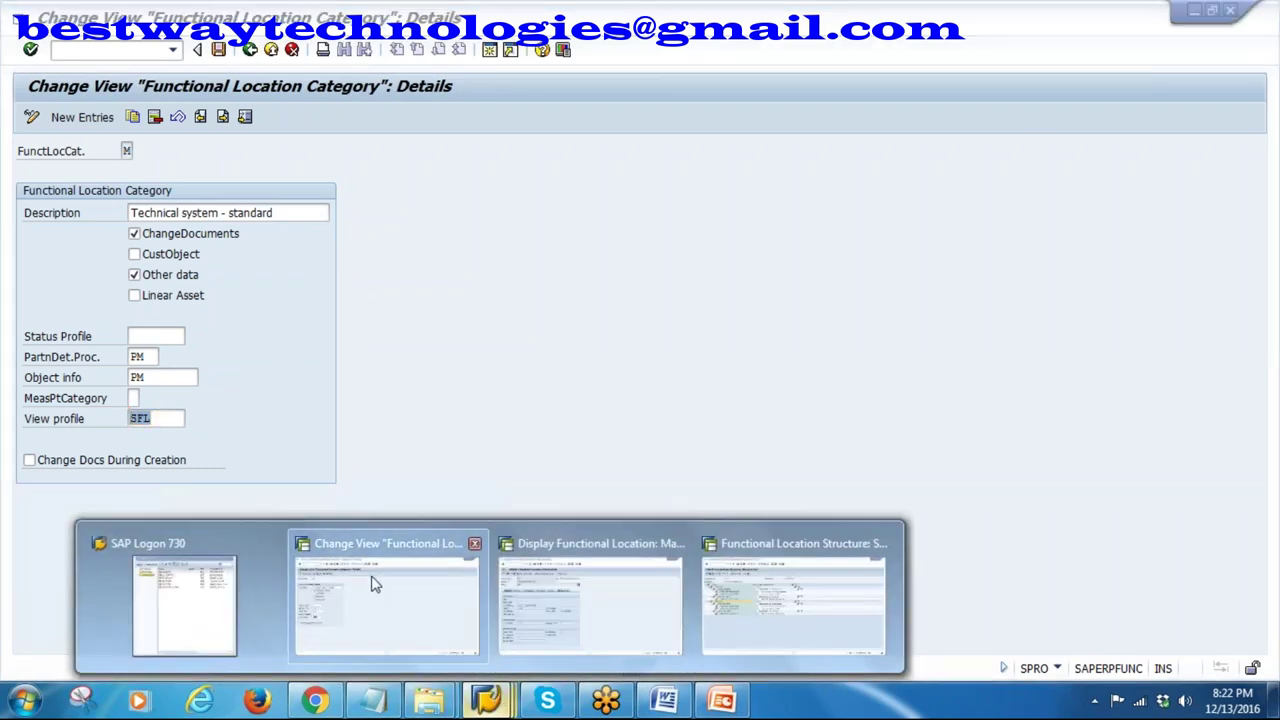
click(565, 597)
click(127, 236)
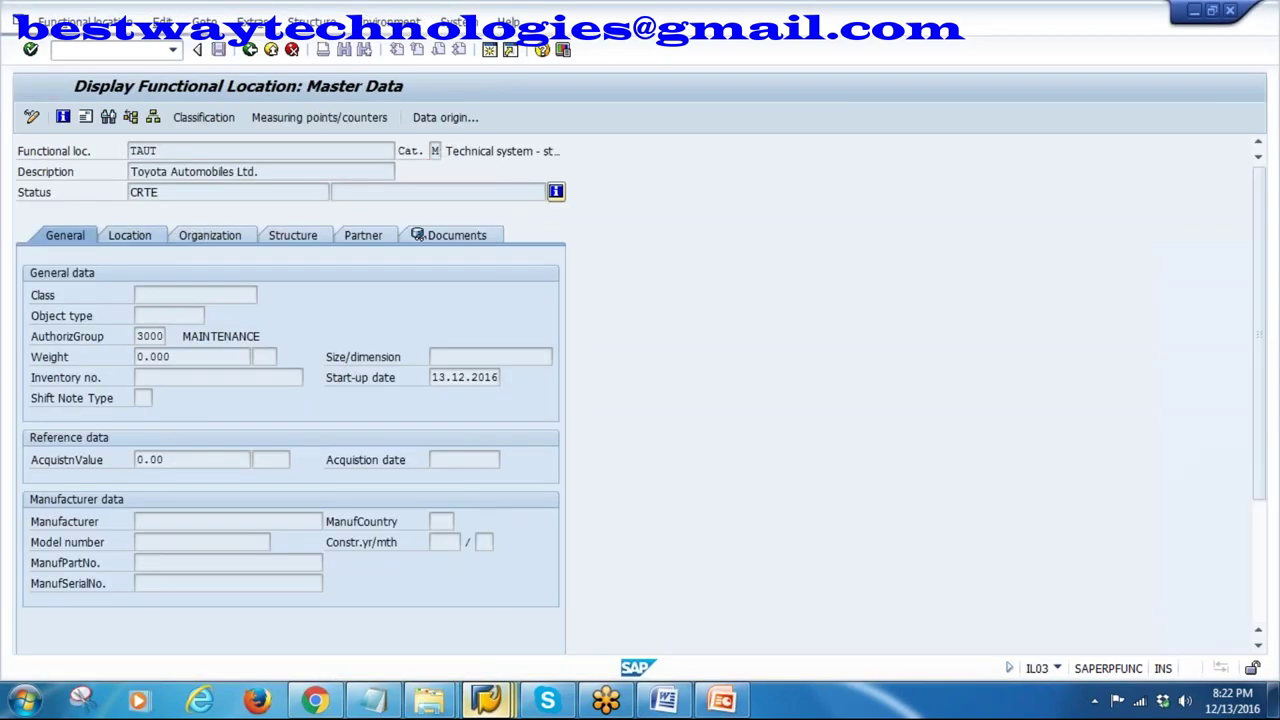
click(316, 238)
click(360, 238)
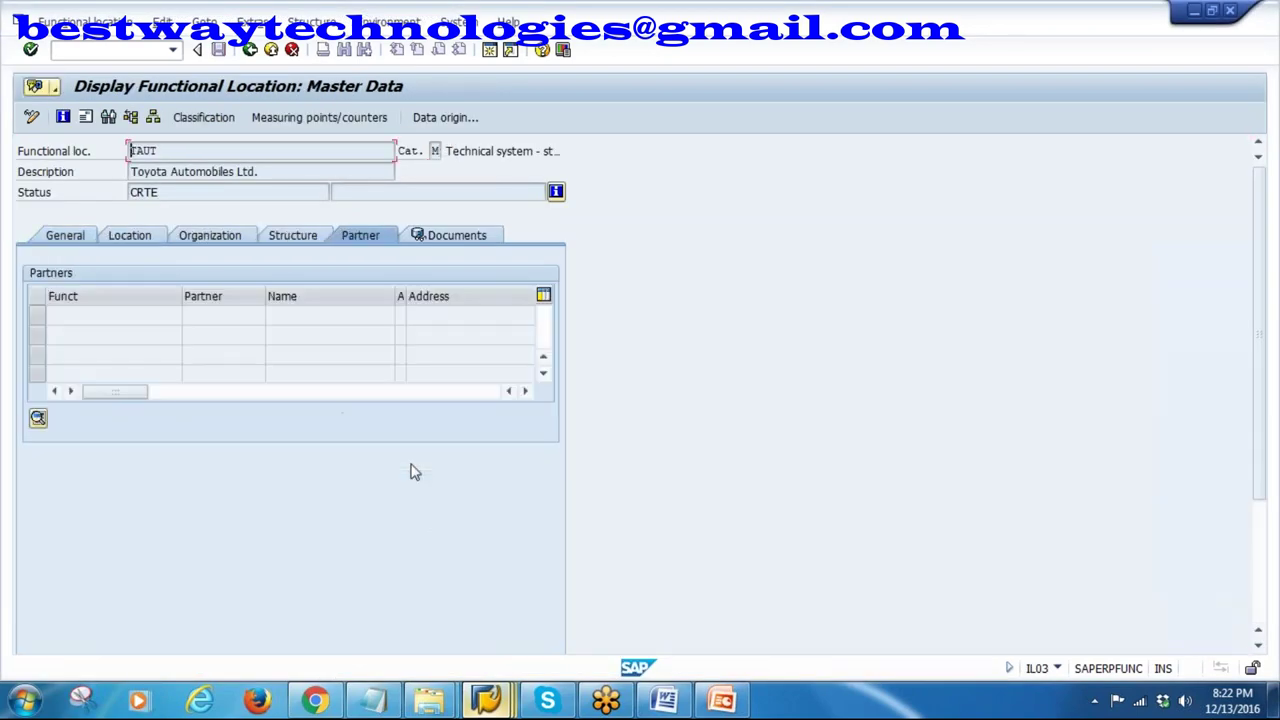
key(alt+Tab)
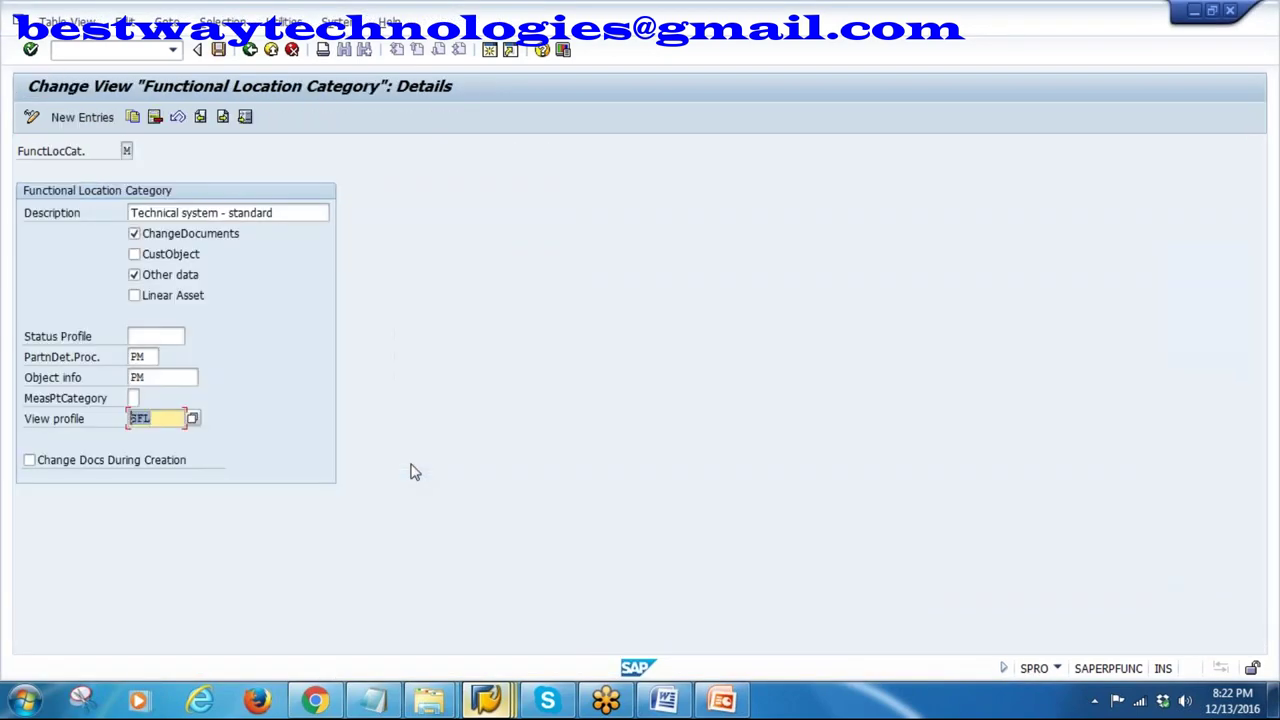
- Leave the functional location categories and open the activity and layout of views for H3 view profile SFL
click(249, 49)
click(26, 250)
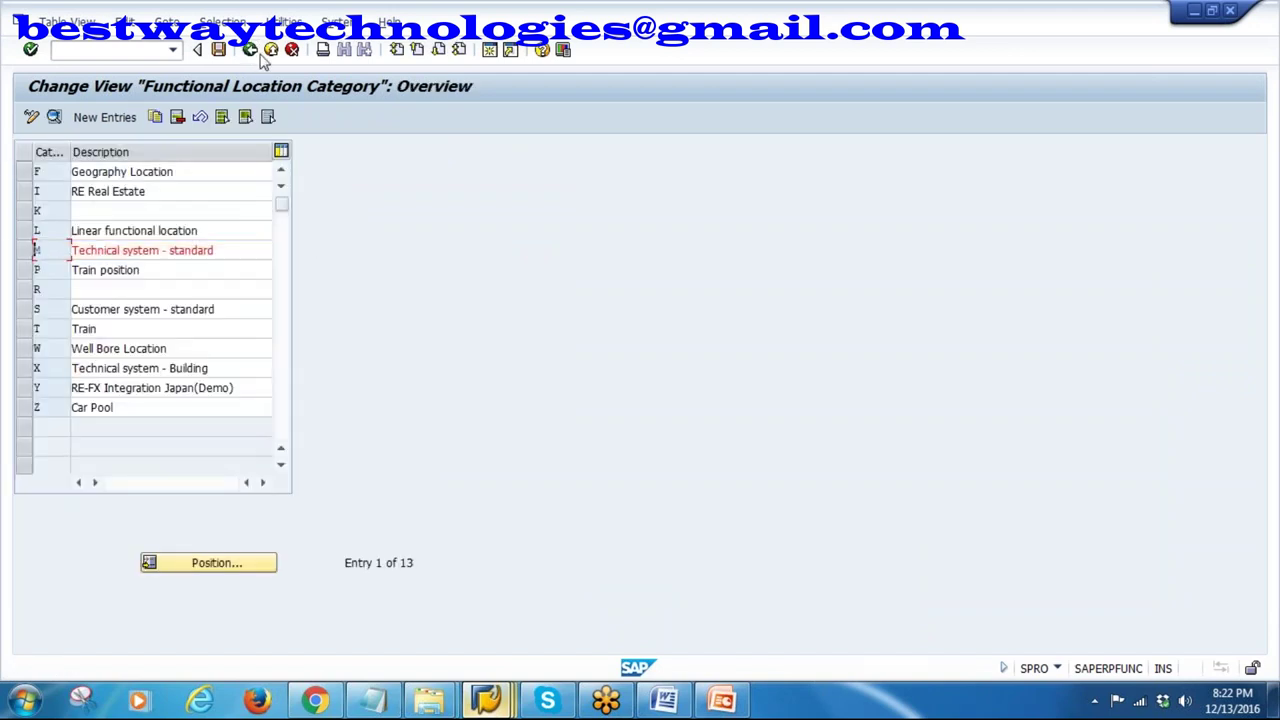
click(252, 52)
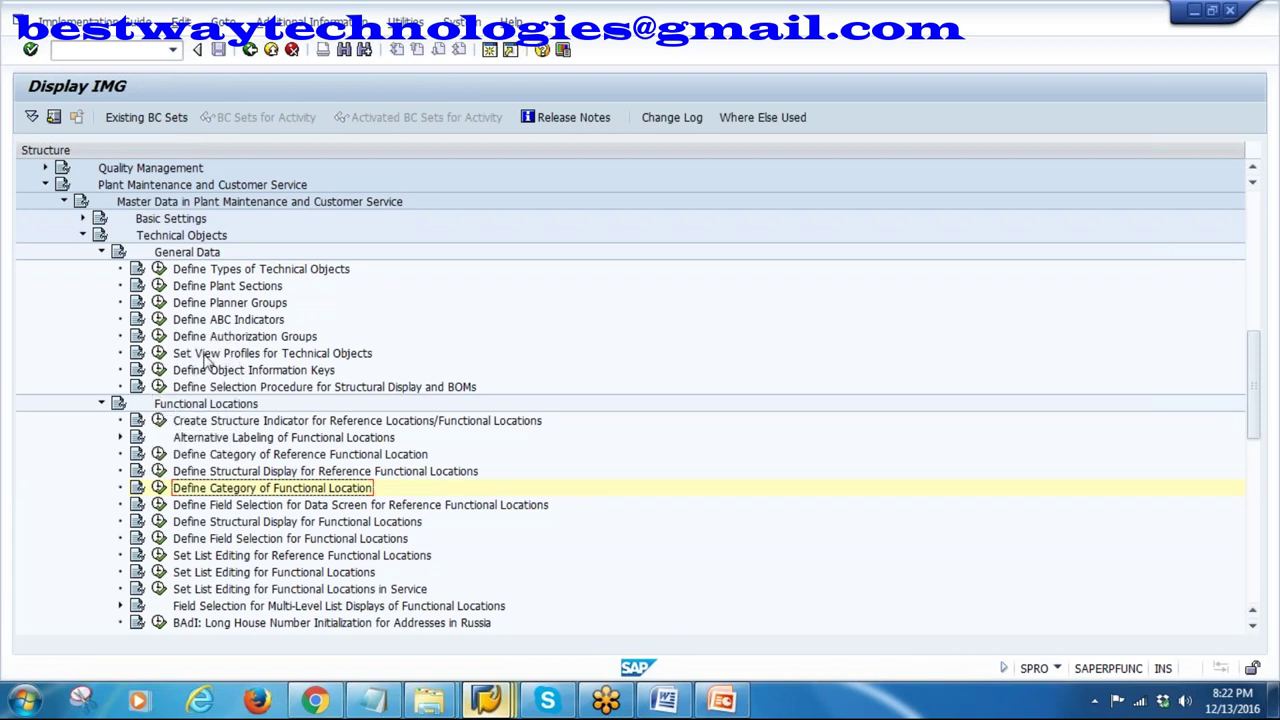
click(159, 353)
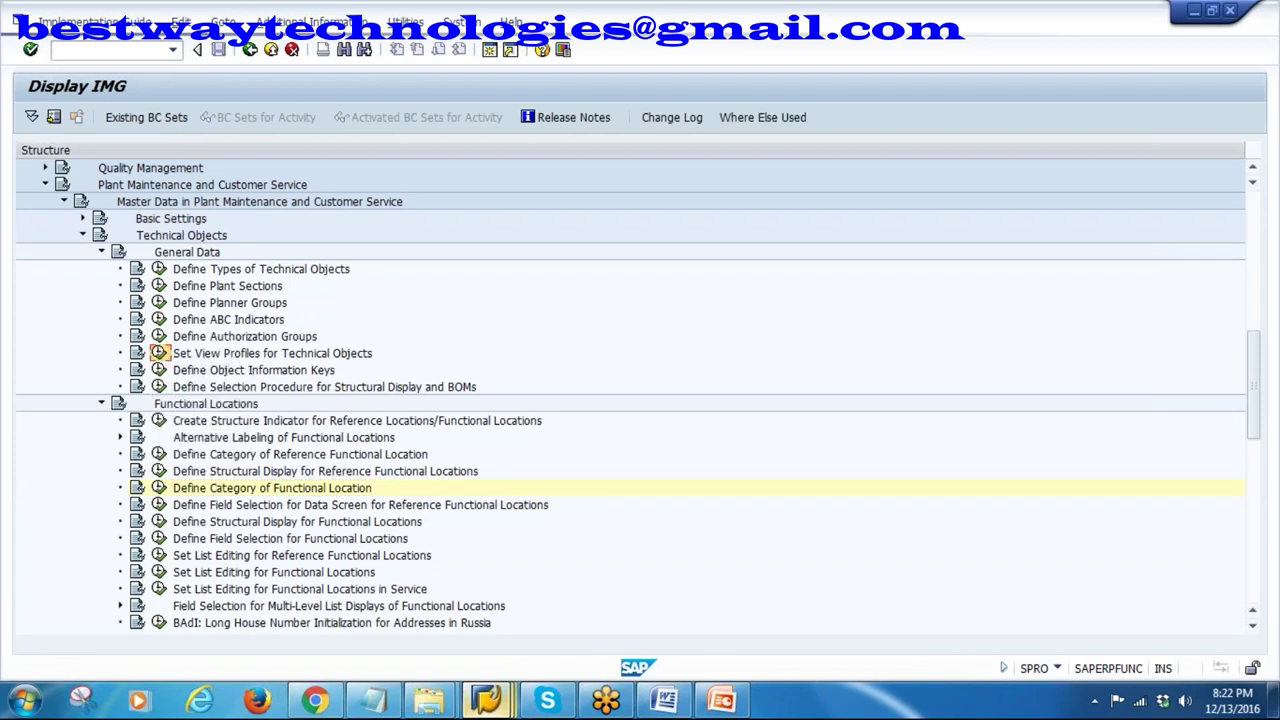
scroll(378, 325, down, 2)
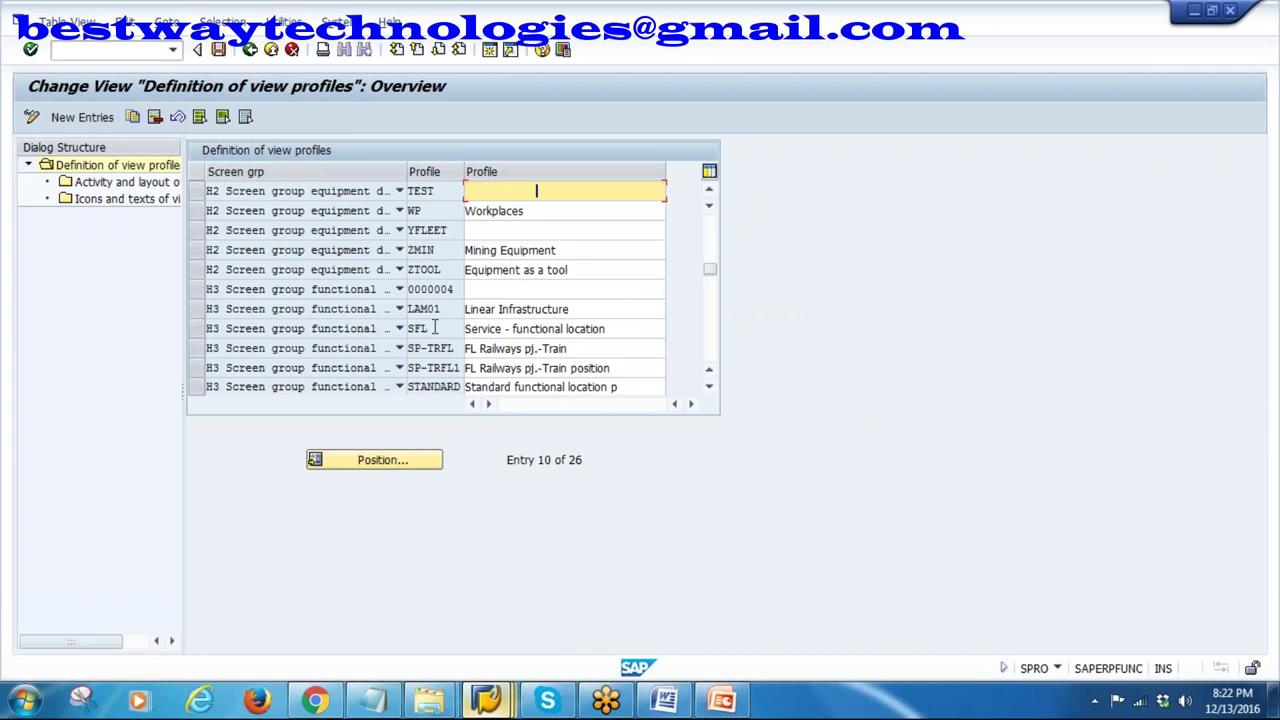
drag(406, 172, 432, 172)
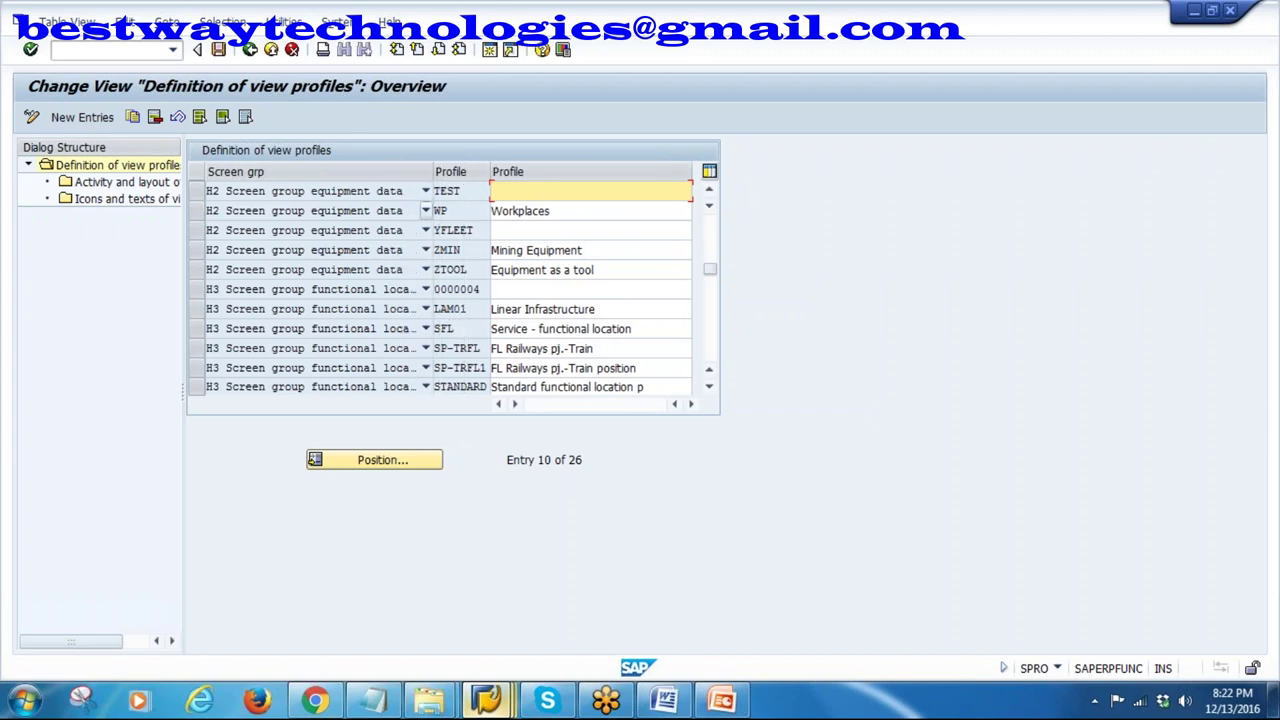
click(197, 330)
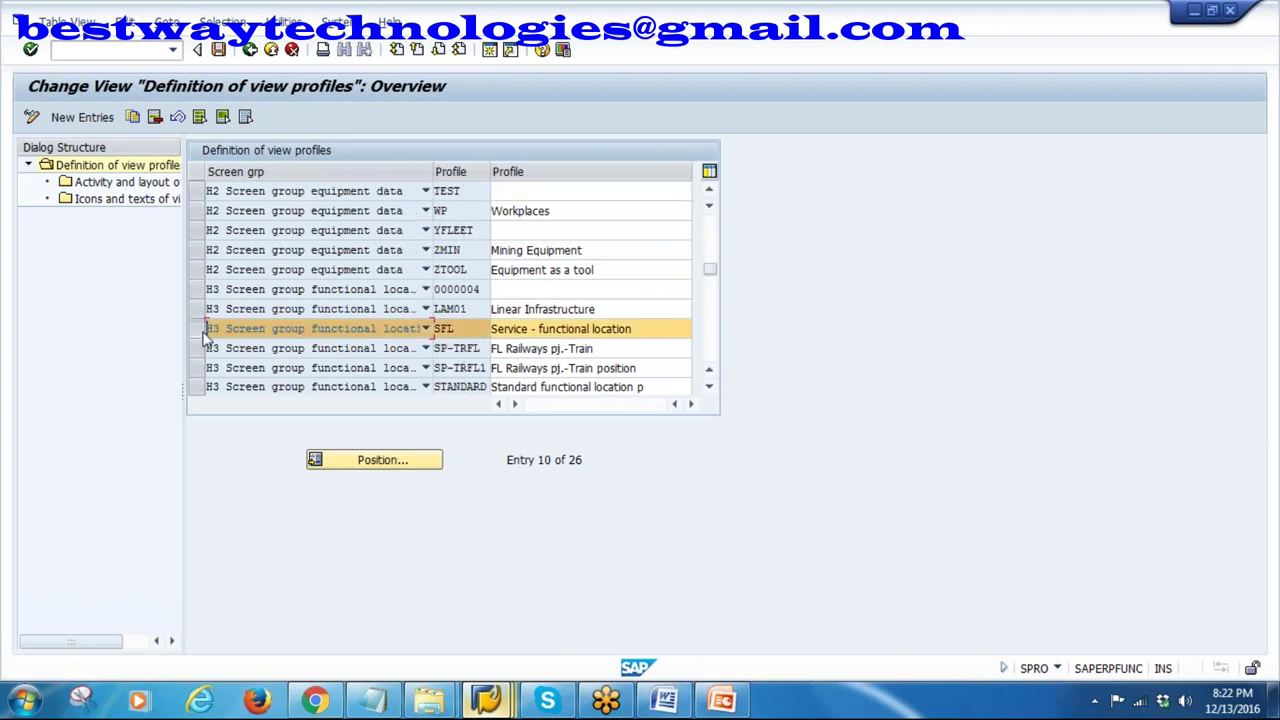
click(120, 183)
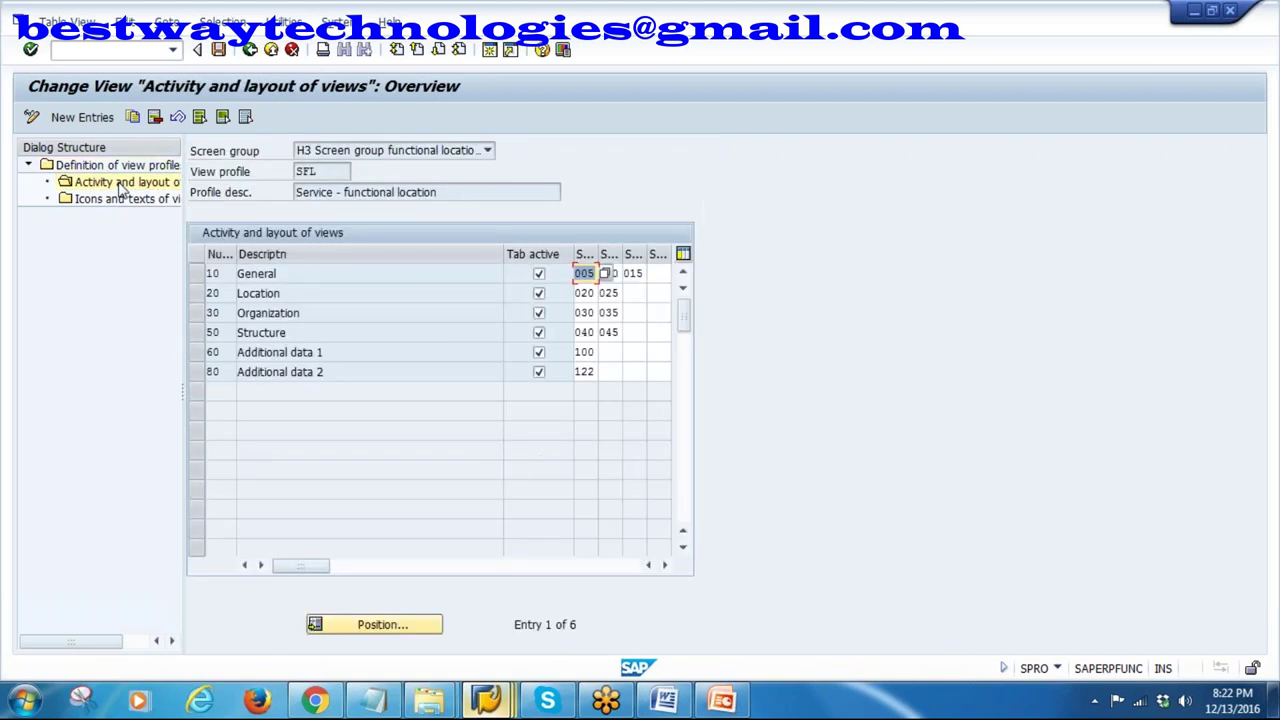
- Narrow the description column and compare the General through Organization views of profile SFL with TAUT's master data
drag(503, 256, 346, 258)
click(292, 274)
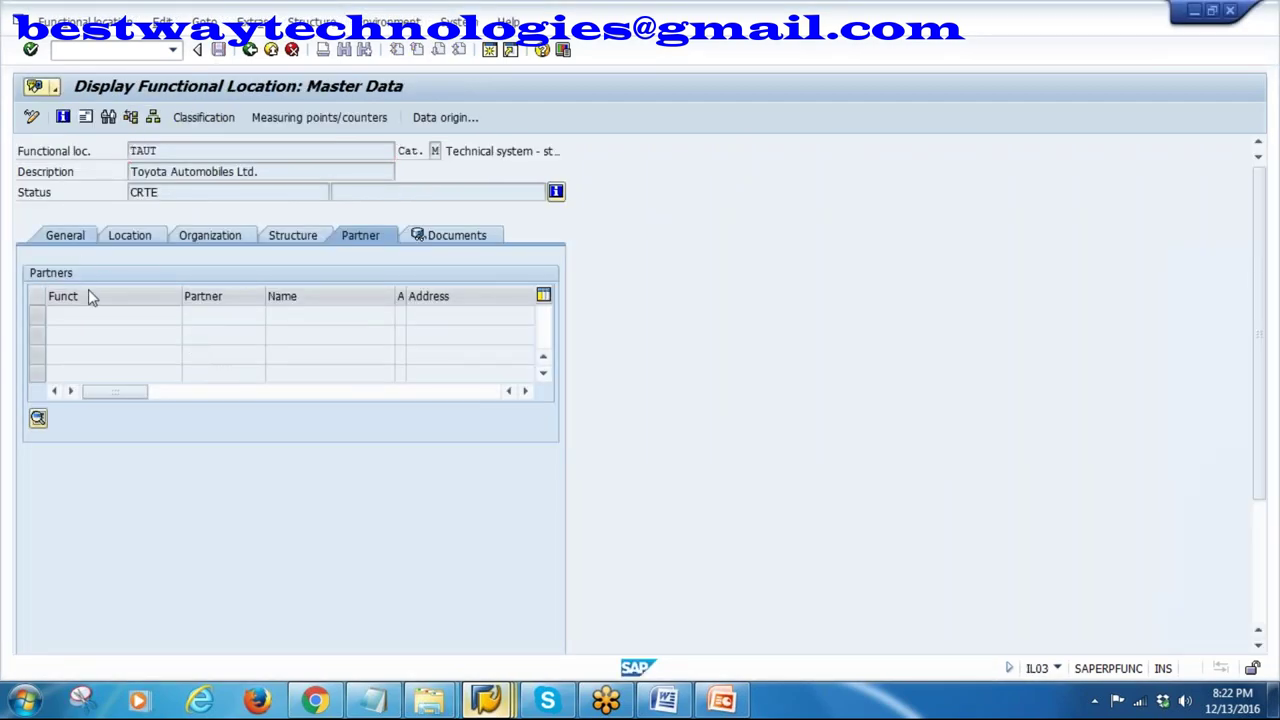
click(64, 237)
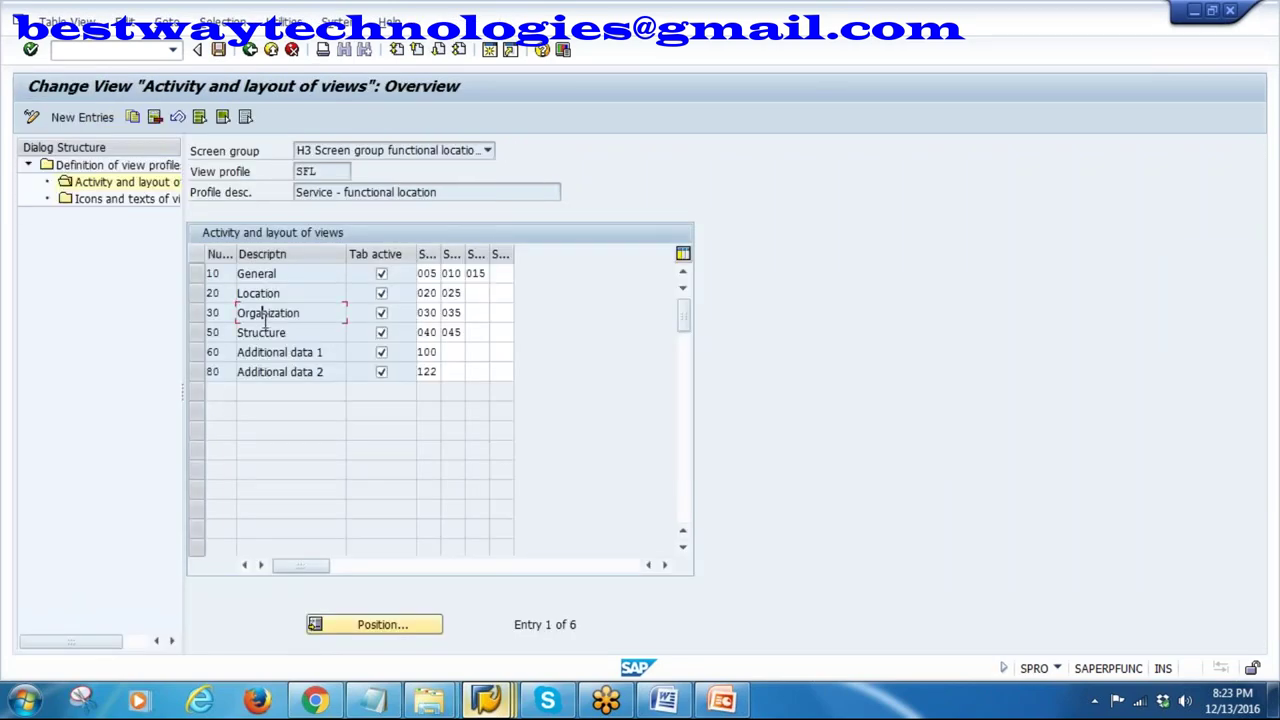
key(alt+Tab)
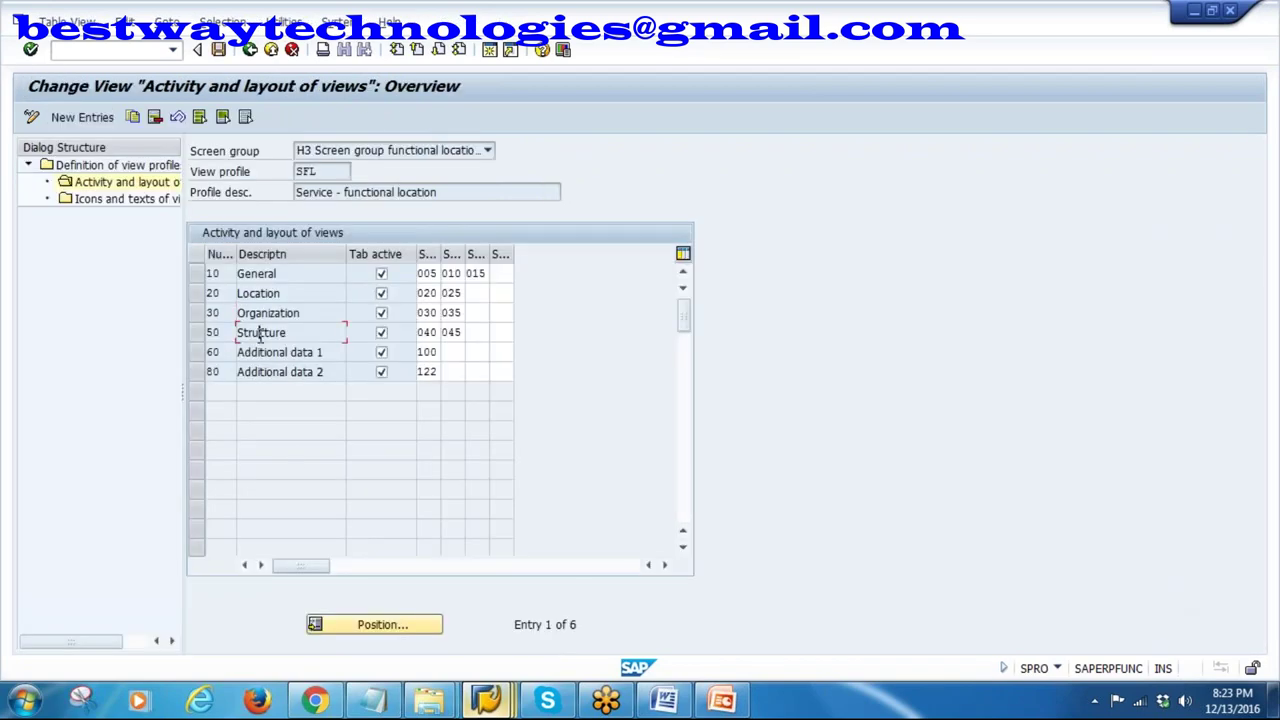
key(alt+Tab)
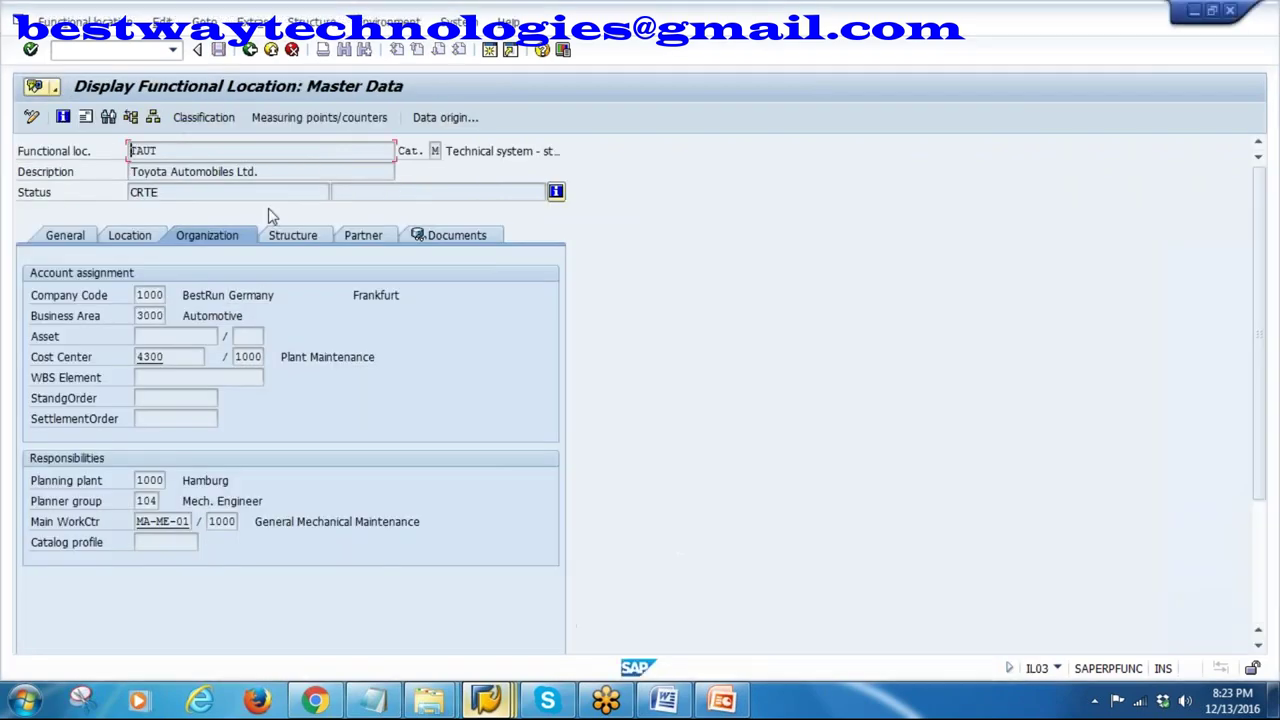
- Compare the Structure and Additional data 1 views of profile SFL with TAUT's structure and documents data
click(298, 240)
key(alt+Tab)
click(280, 352)
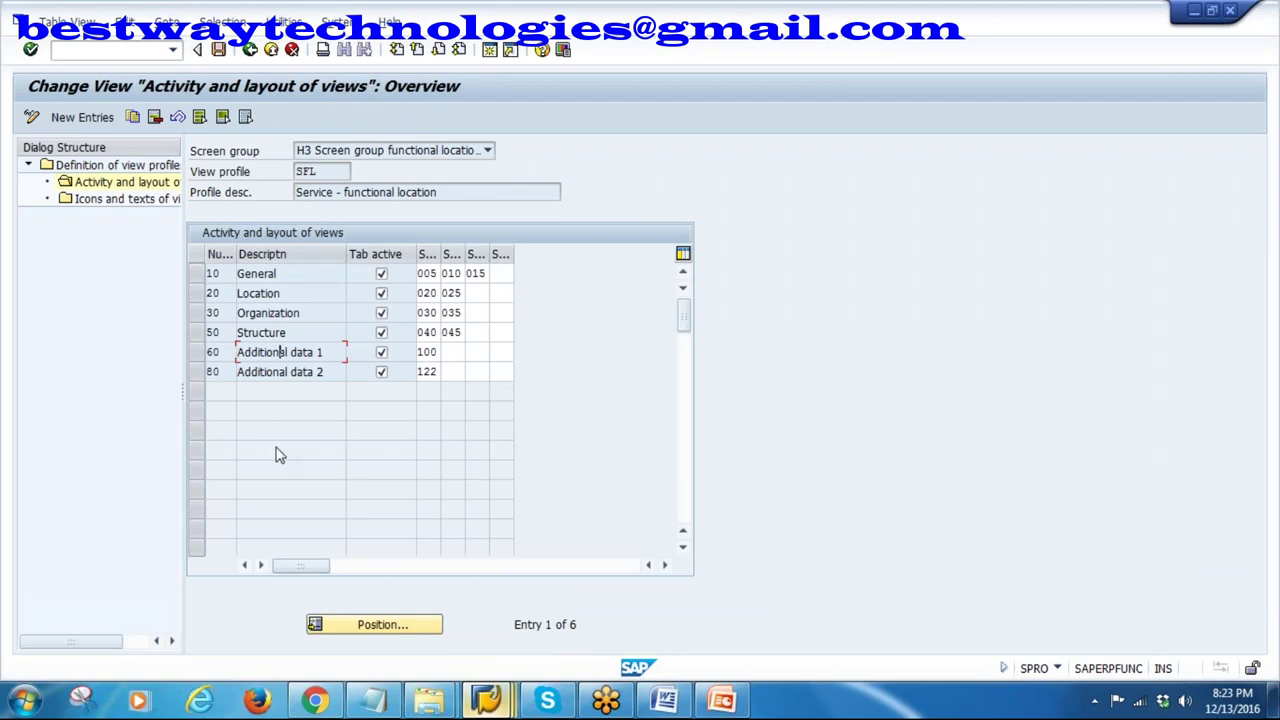
key(alt+Tab)
click(440, 240)
- Highlight the General, Location, Organization and Structure view descriptions of profile SFL, then display TAUT's general data for comparison
double_click(282, 273)
double_click(291, 293)
double_click(322, 313)
double_click(292, 333)
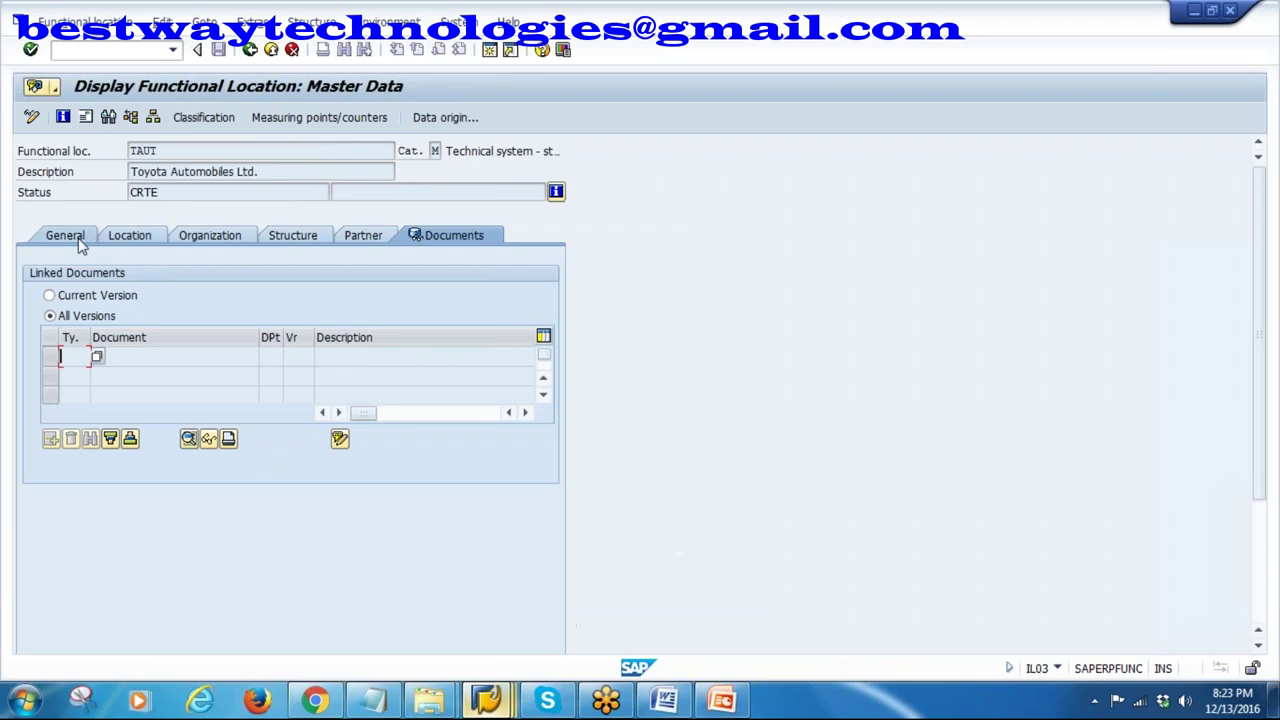
click(74, 244)
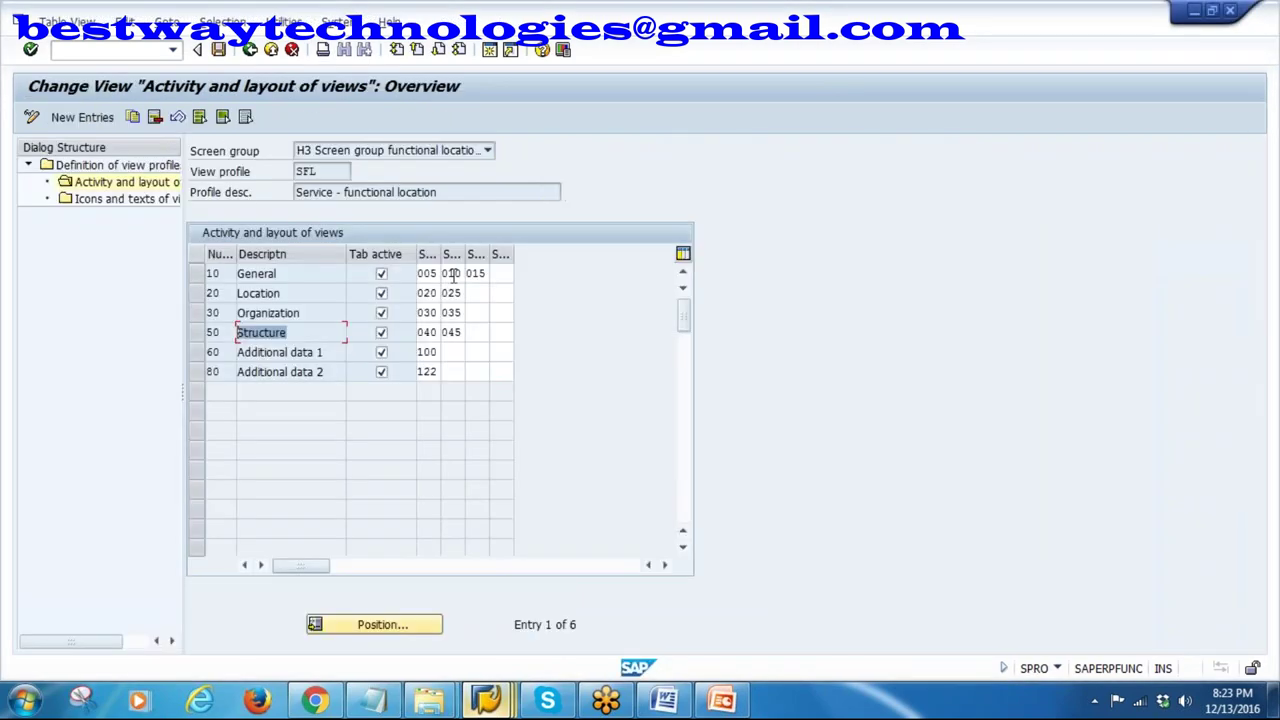
- Look up the subscreen numbers assigned to the General view and compare them with the data blocks in TAUT's general data
click(428, 272)
click(452, 272)
click(476, 273)
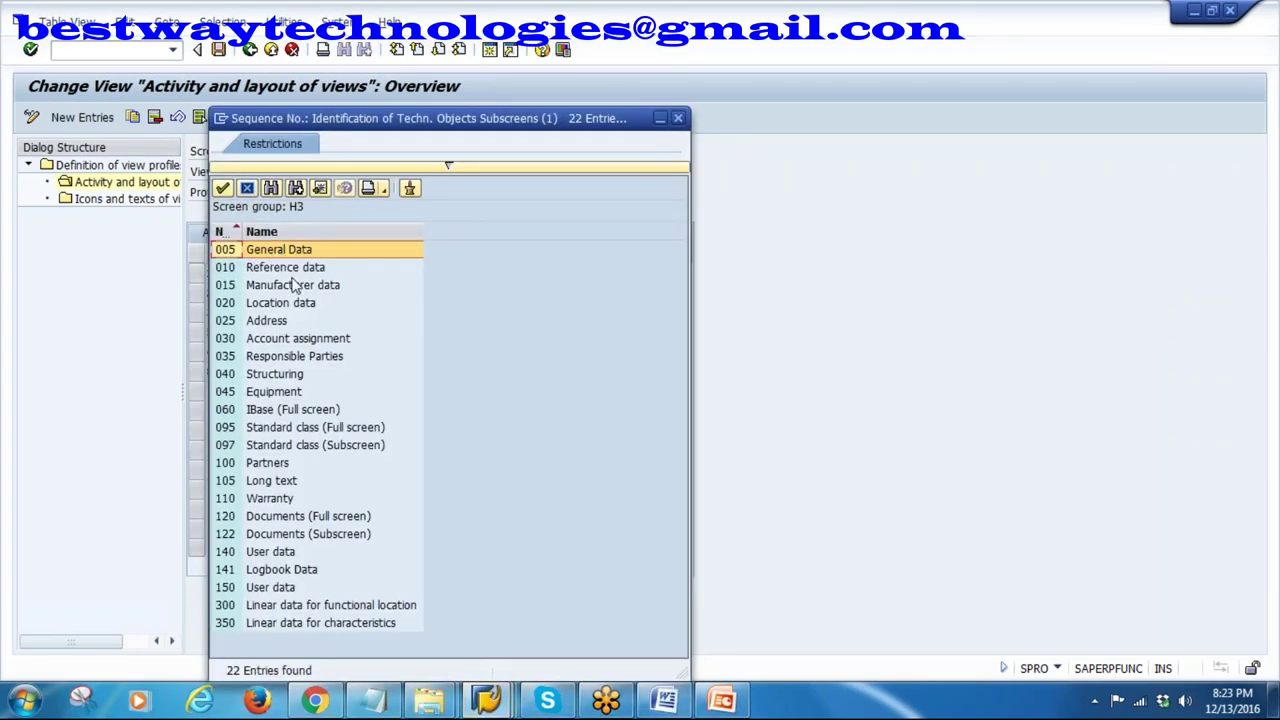
key(alt+Tab)
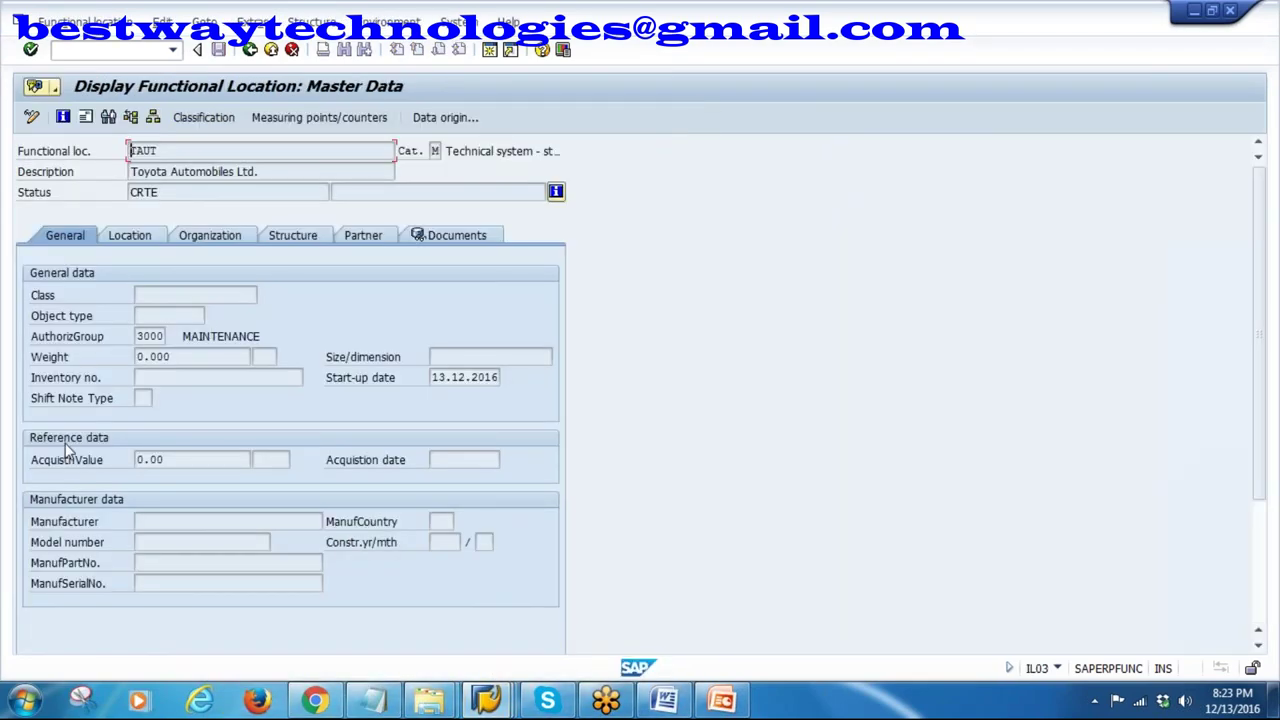
key(alt+Tab)
click(674, 118)
click(427, 273)
click(455, 273)
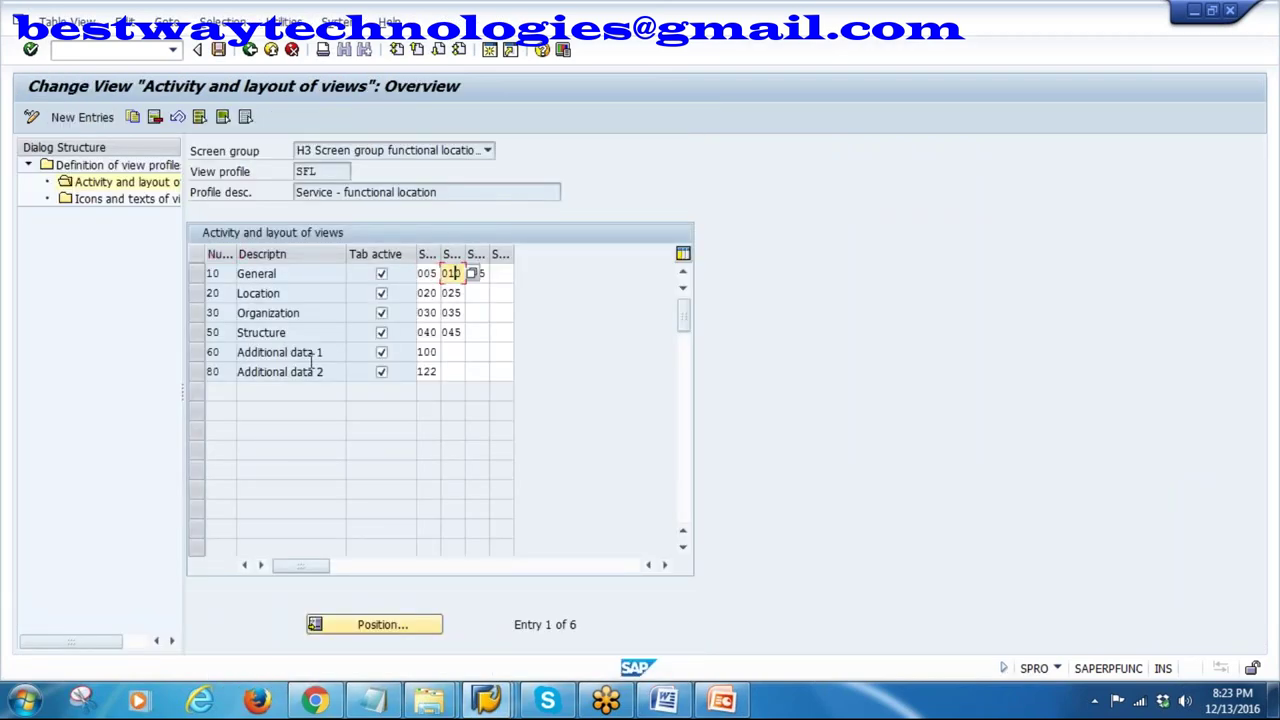
- Examine the icon and tab title settings of Additional data 1 in profile SFL and compare them with TAUT's partner data
click(197, 353)
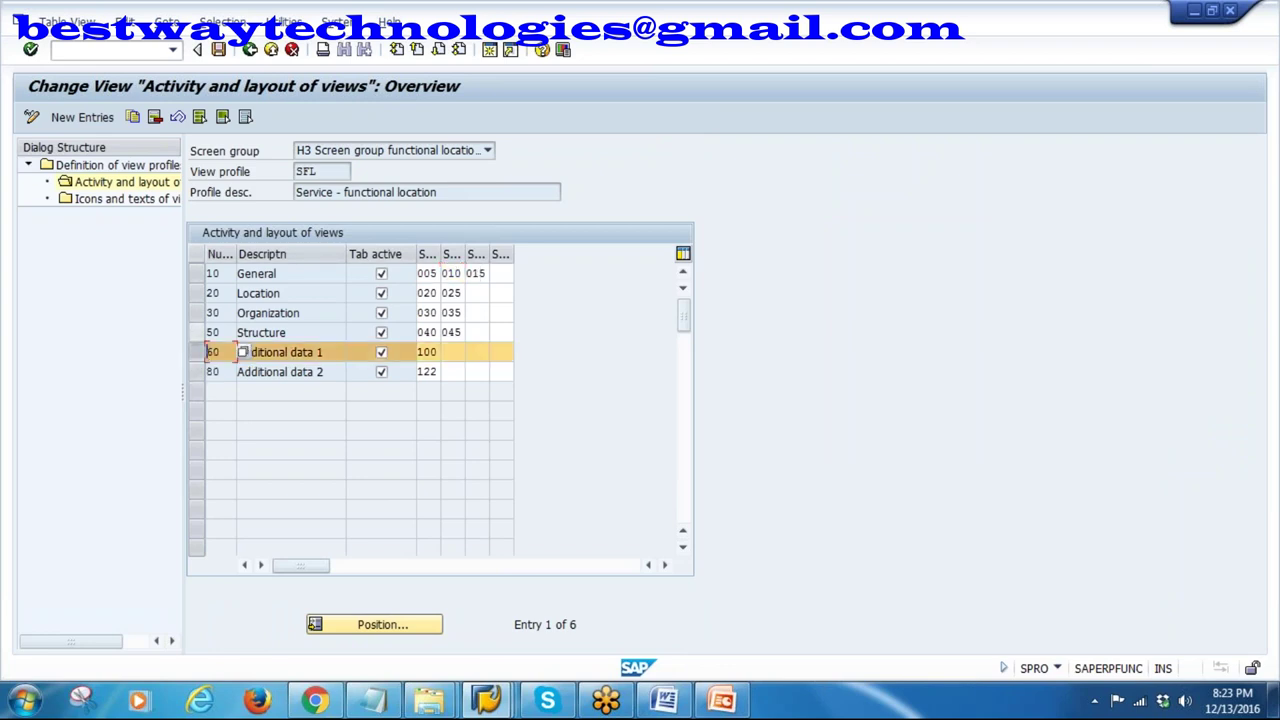
double_click(114, 199)
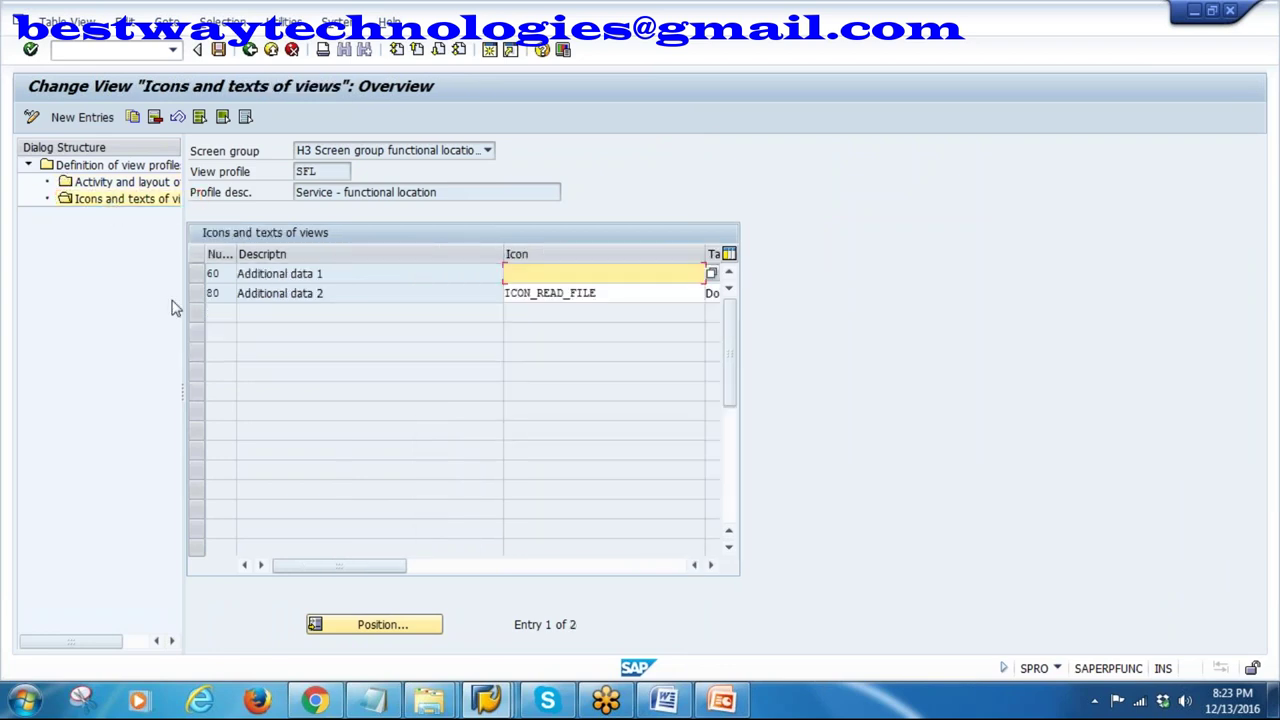
click(338, 272)
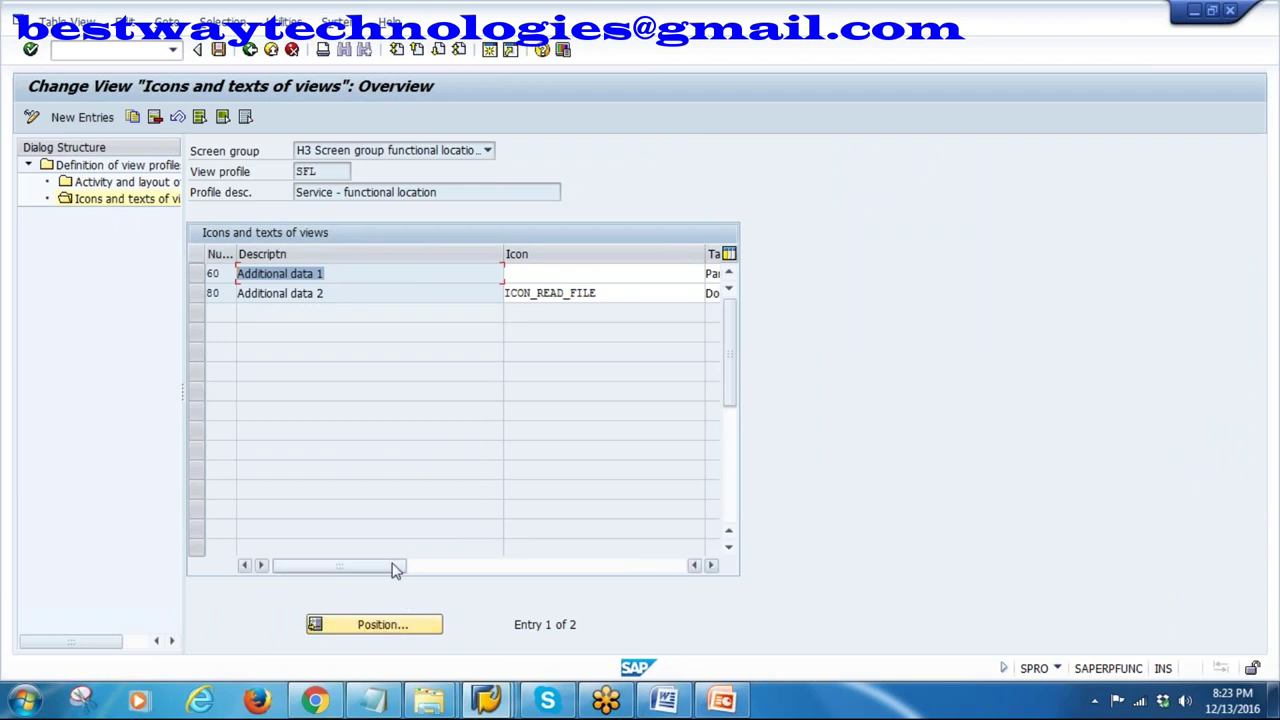
drag(395, 568, 534, 567)
drag(436, 264, 340, 276)
click(381, 271)
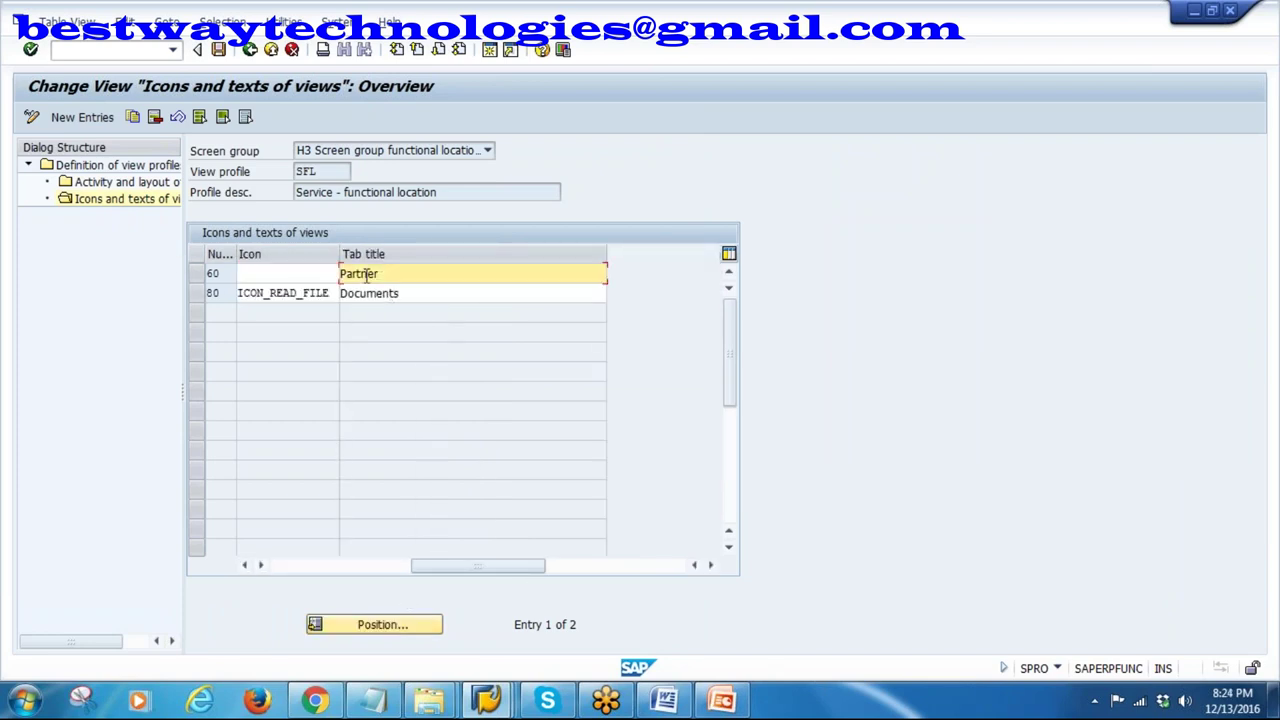
drag(381, 273, 300, 276)
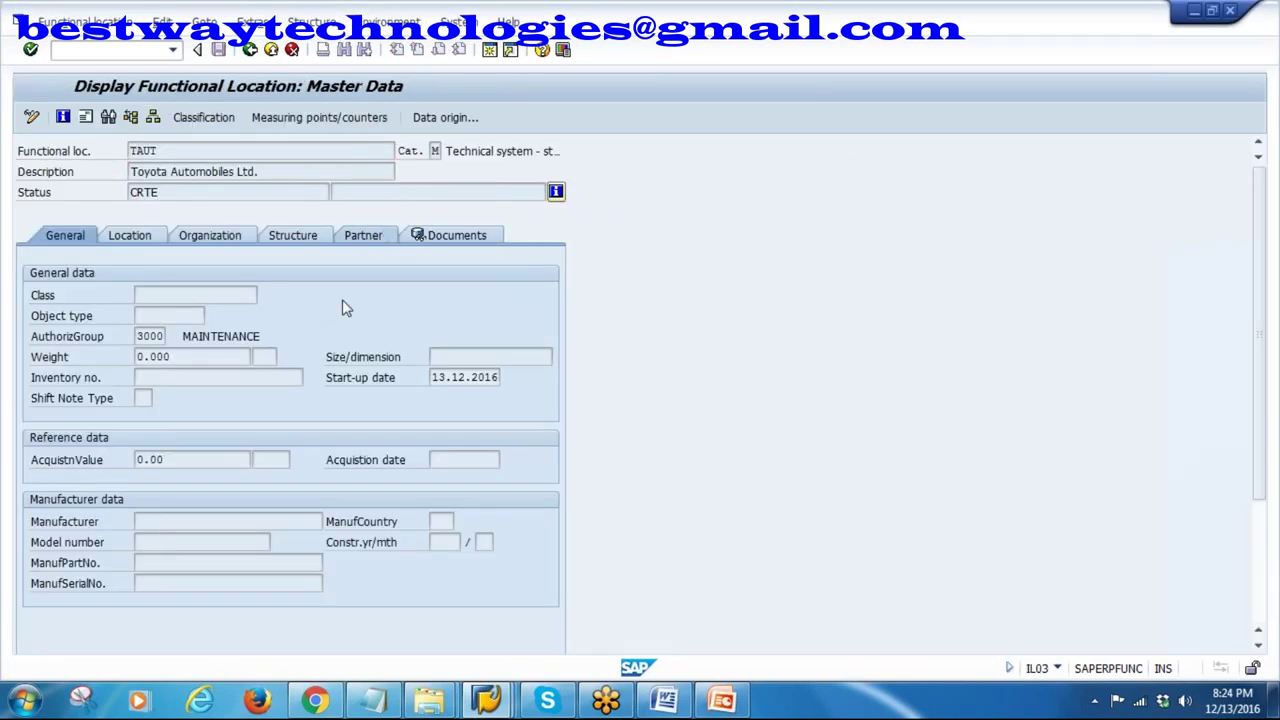
click(361, 236)
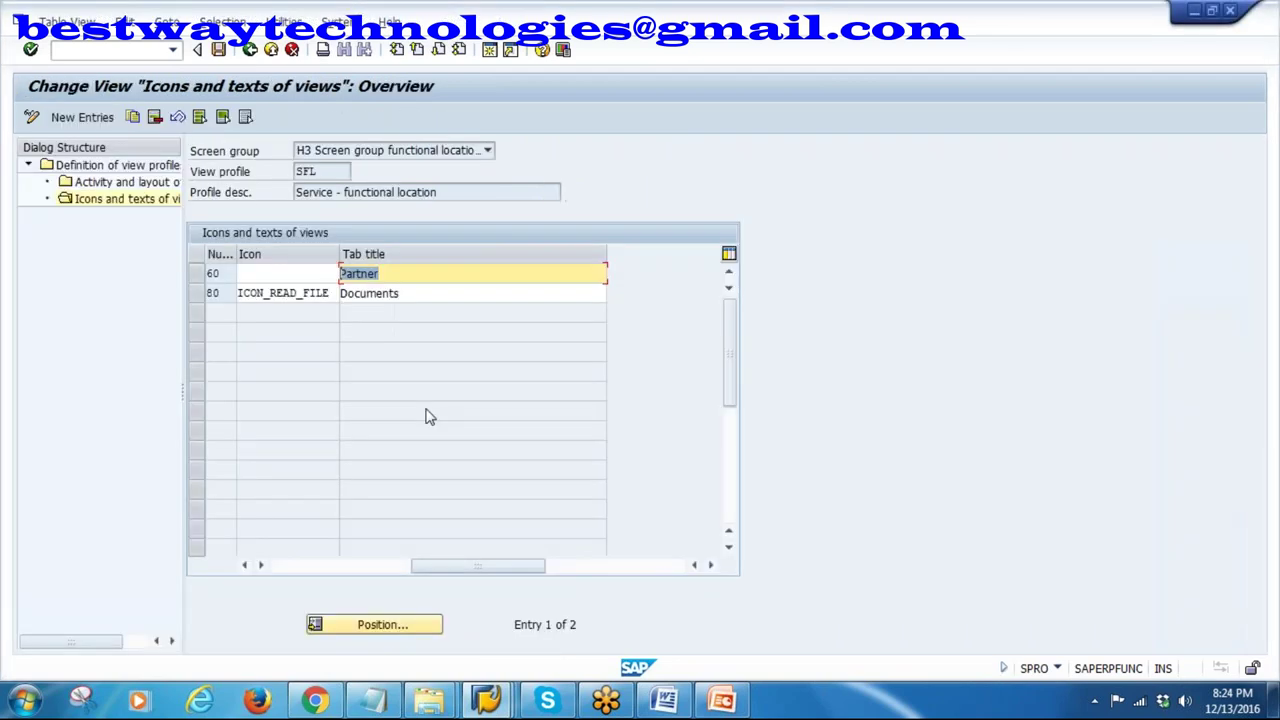
- Clear the tab title of Additional data 2, save the change and reload TAUT's master data to check it
drag(446, 577, 266, 577)
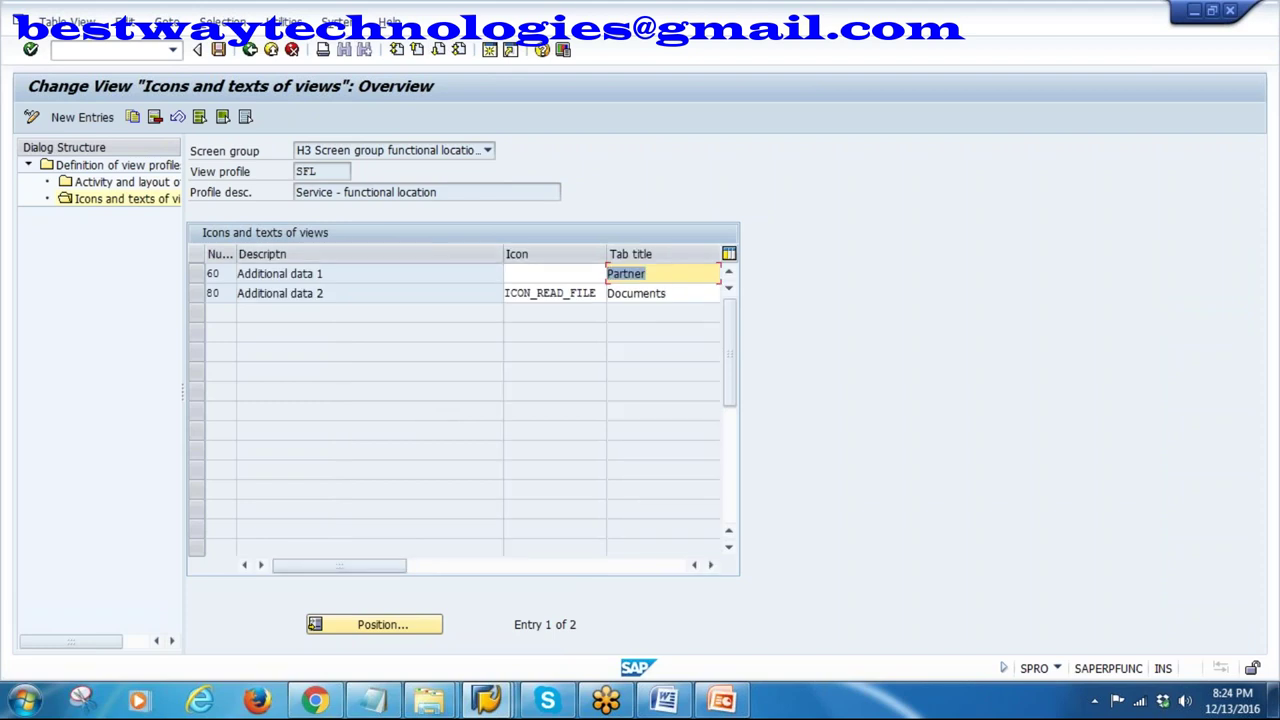
click(536, 290)
drag(503, 285, 347, 283)
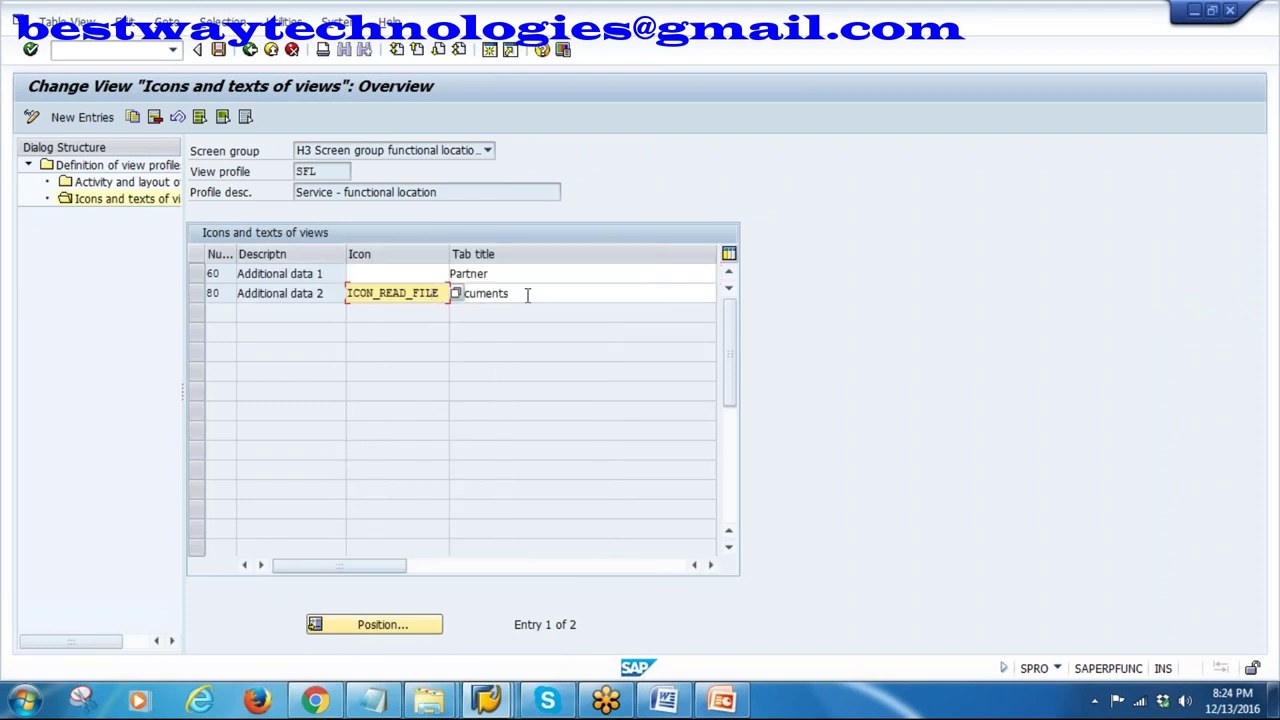
double_click(527, 293)
key(Delete)
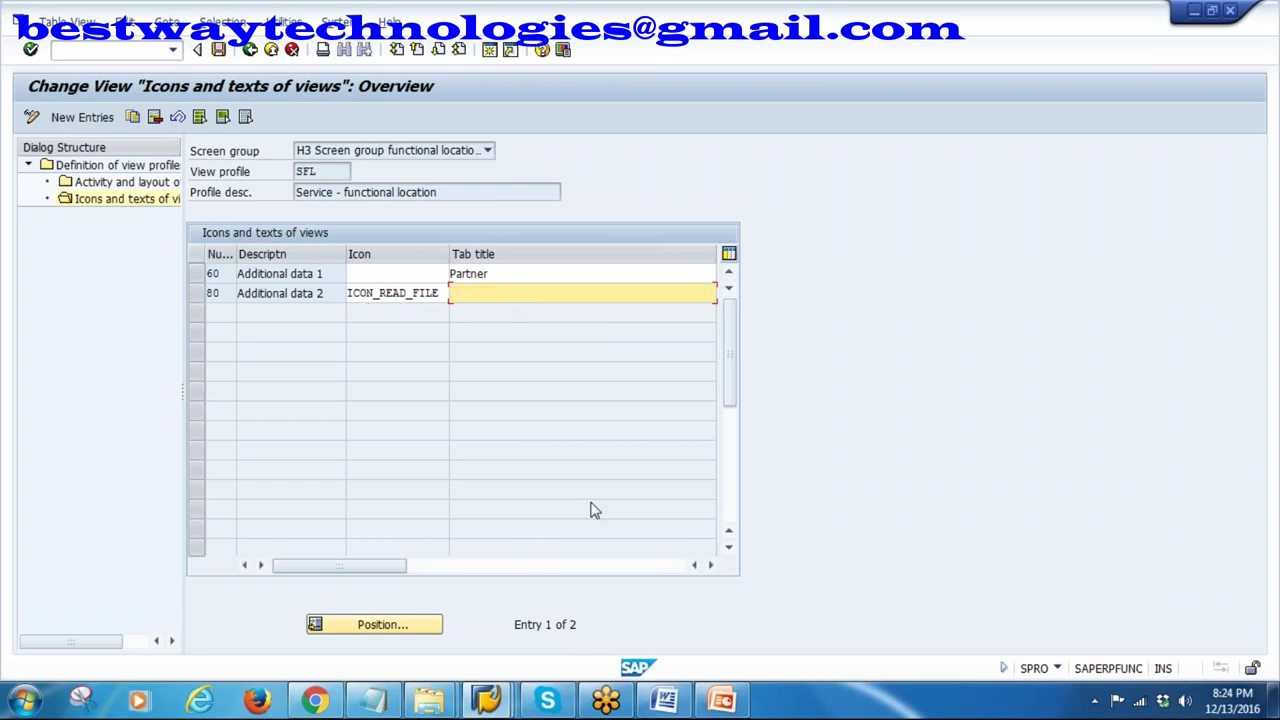
click(445, 292)
click(506, 295)
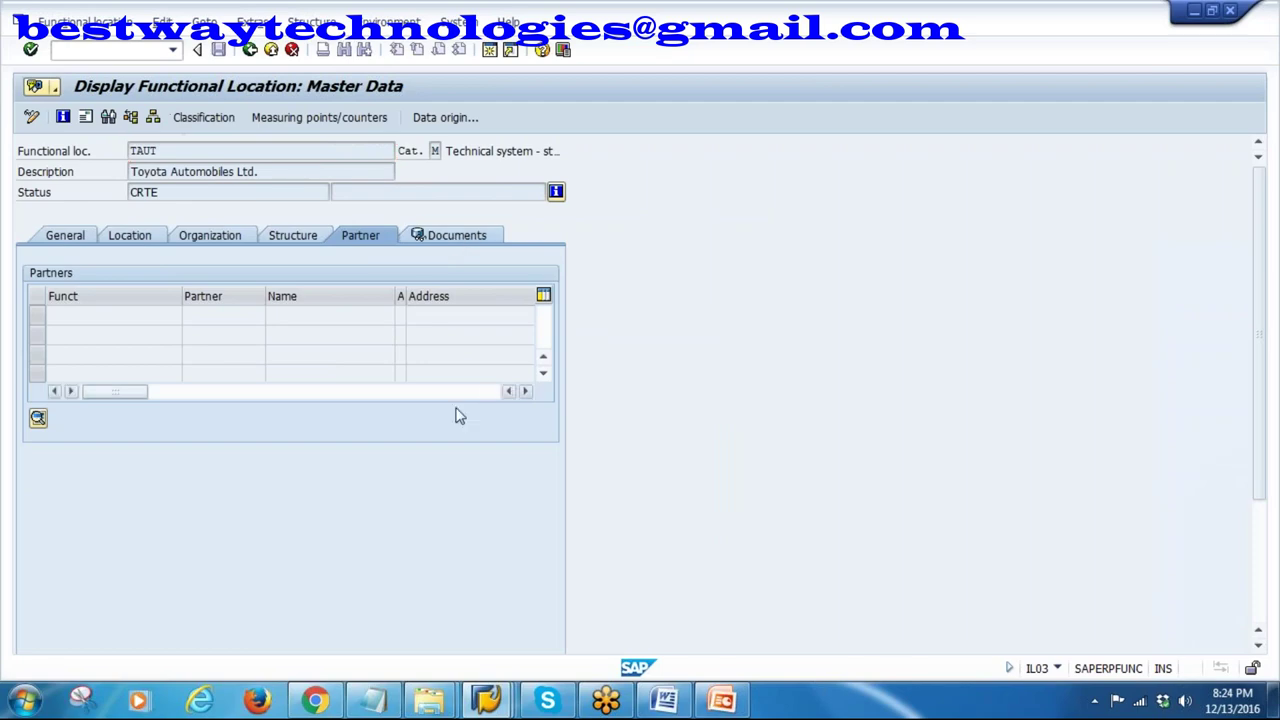
click(219, 51)
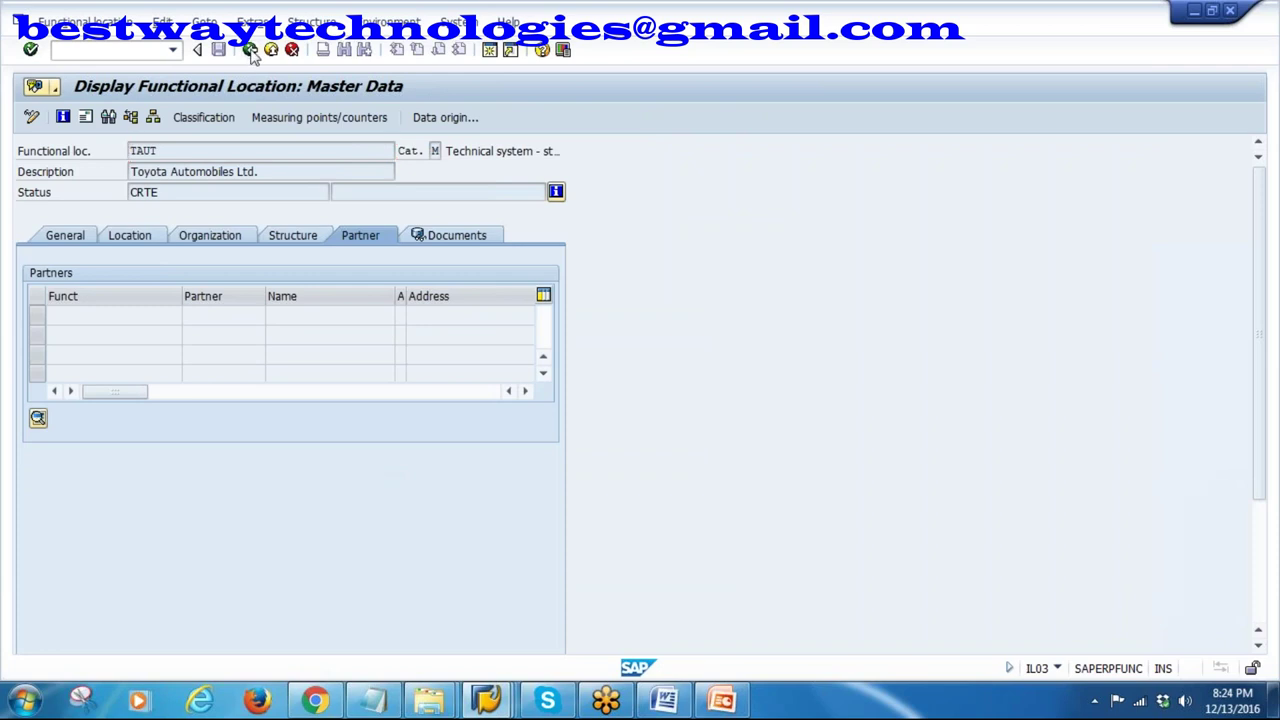
click(250, 50)
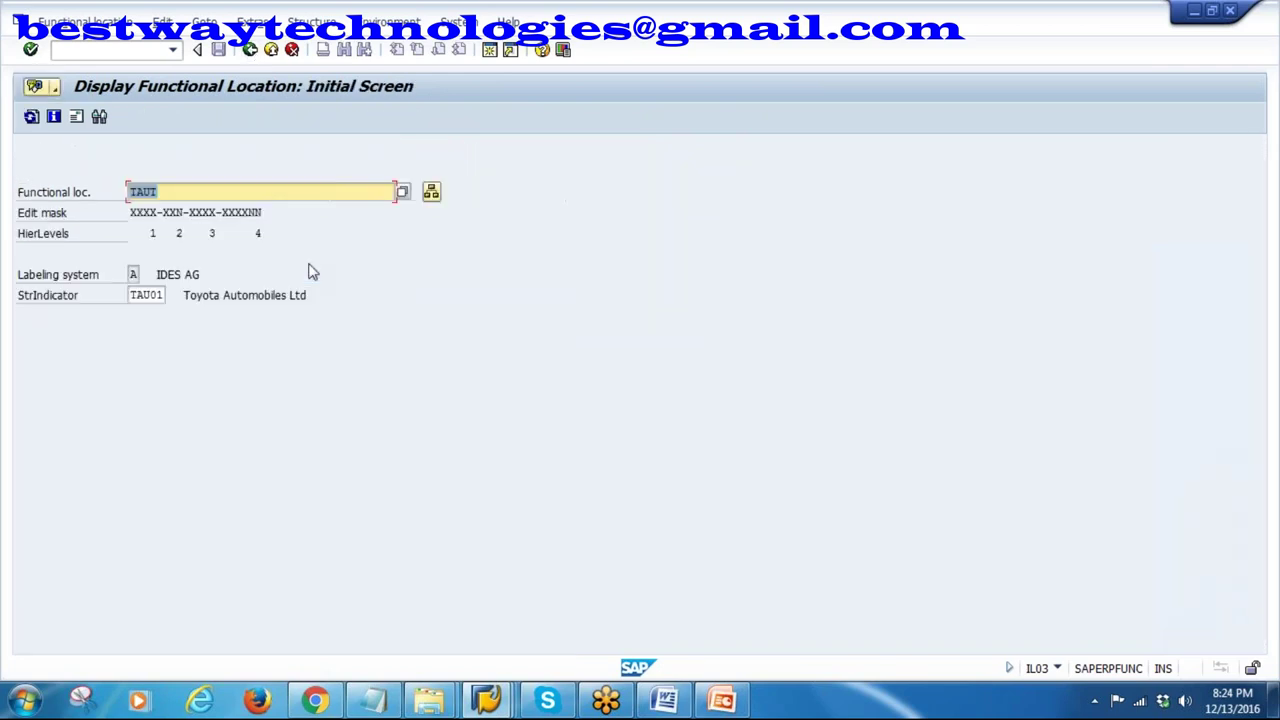
key(Return)
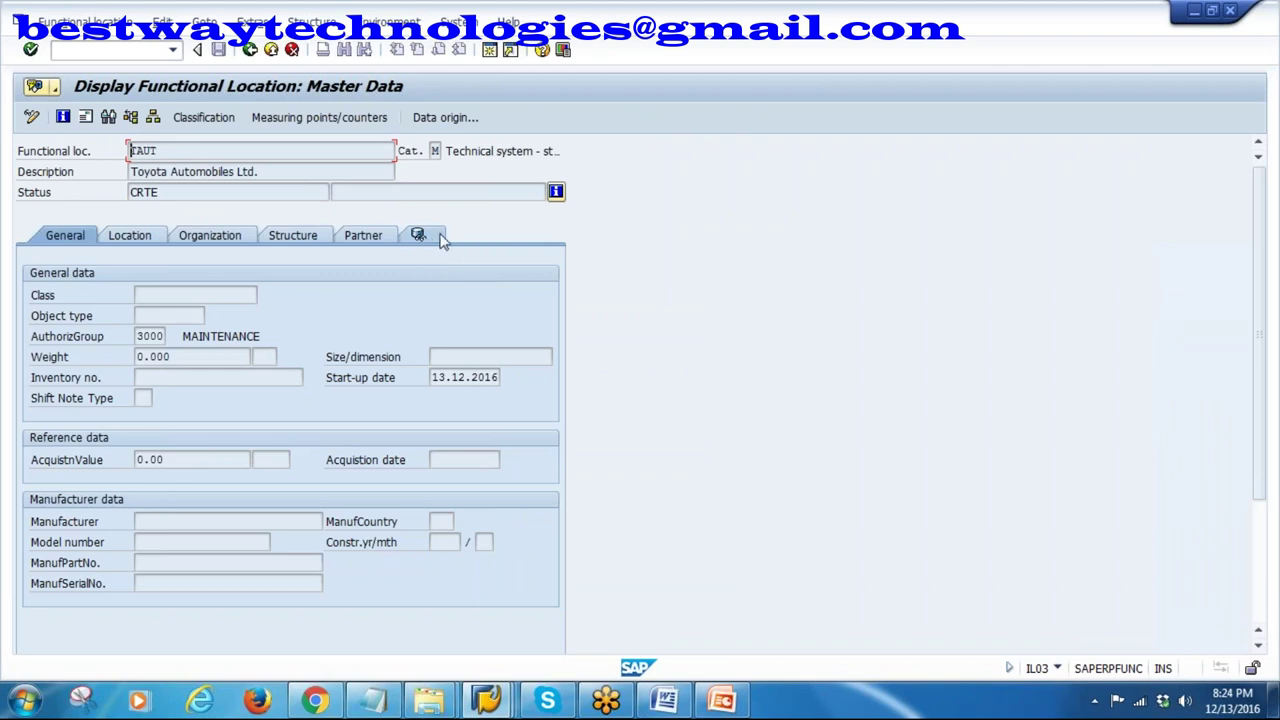
- Set the tab title of Additional data 2 to Documents, save it and reload TAUT's master data
key(alt+Tab)
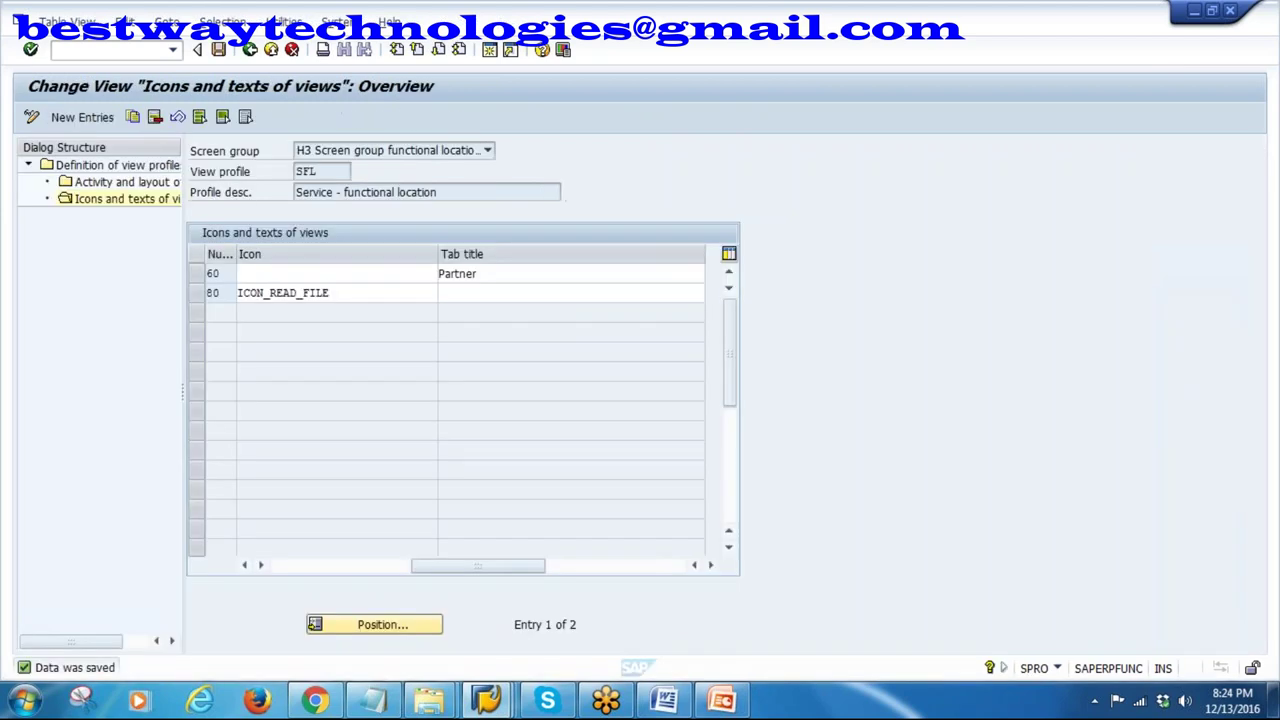
text(Doc)
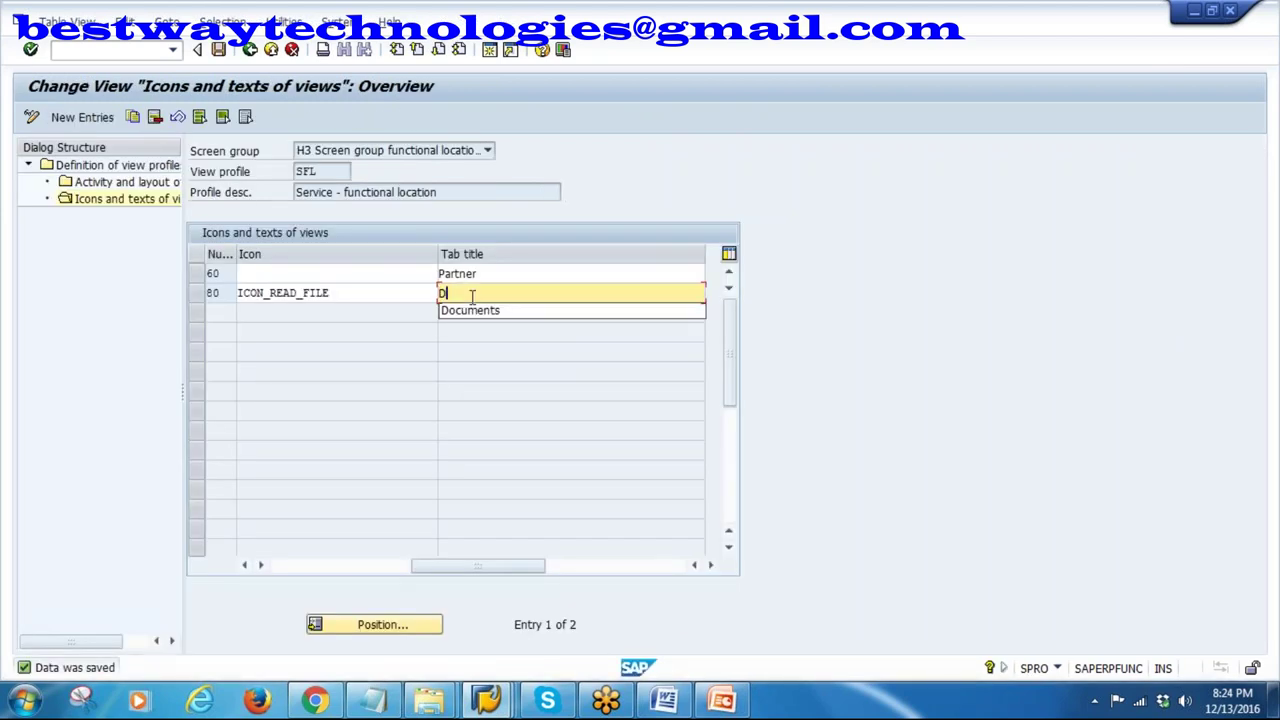
click(488, 312)
key(Return)
click(219, 50)
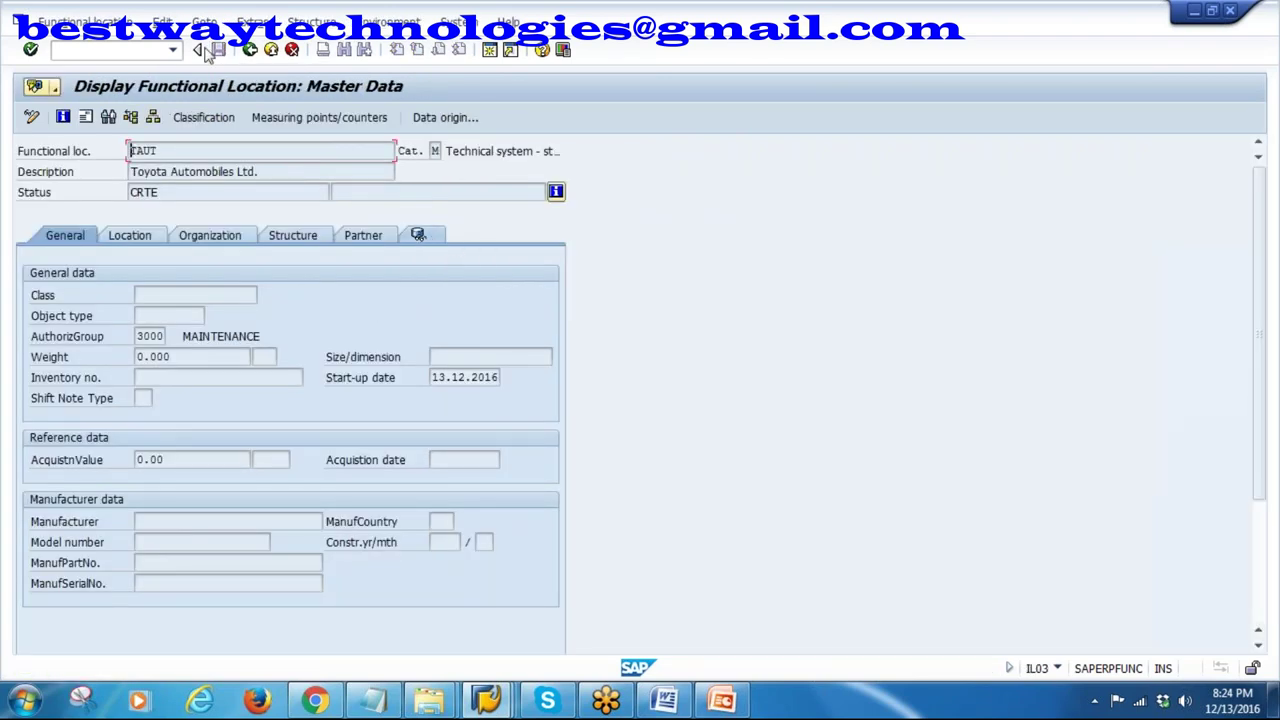
click(250, 50)
key(Return)
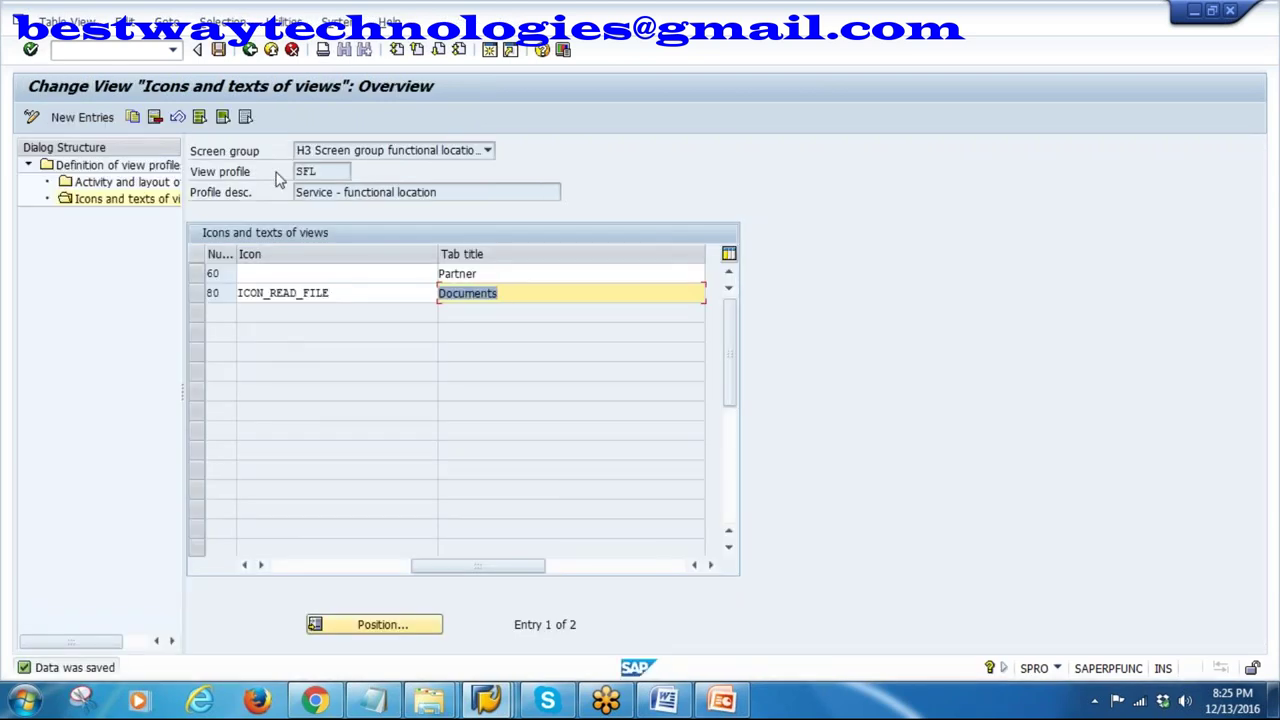
- Return to the activity and layout of views and save Long text (105) as the General view's fourth subscreen
double_click(100, 184)
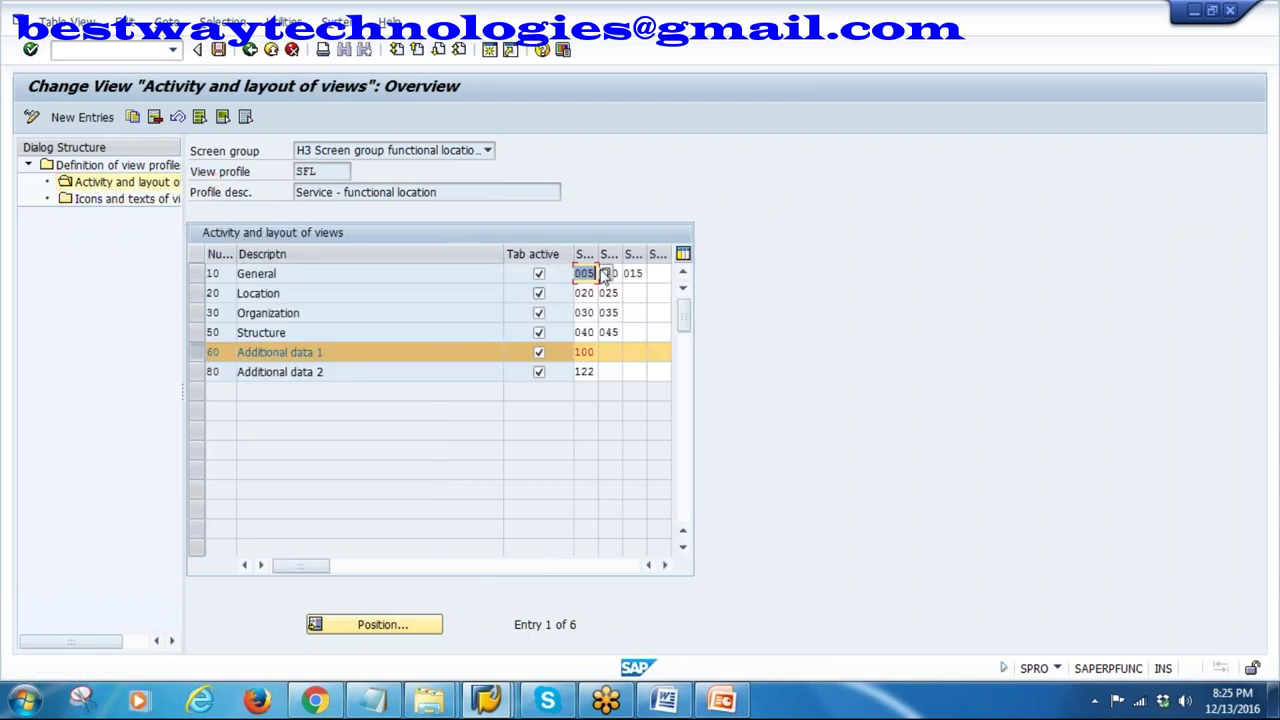
drag(505, 259, 346, 285)
click(470, 273)
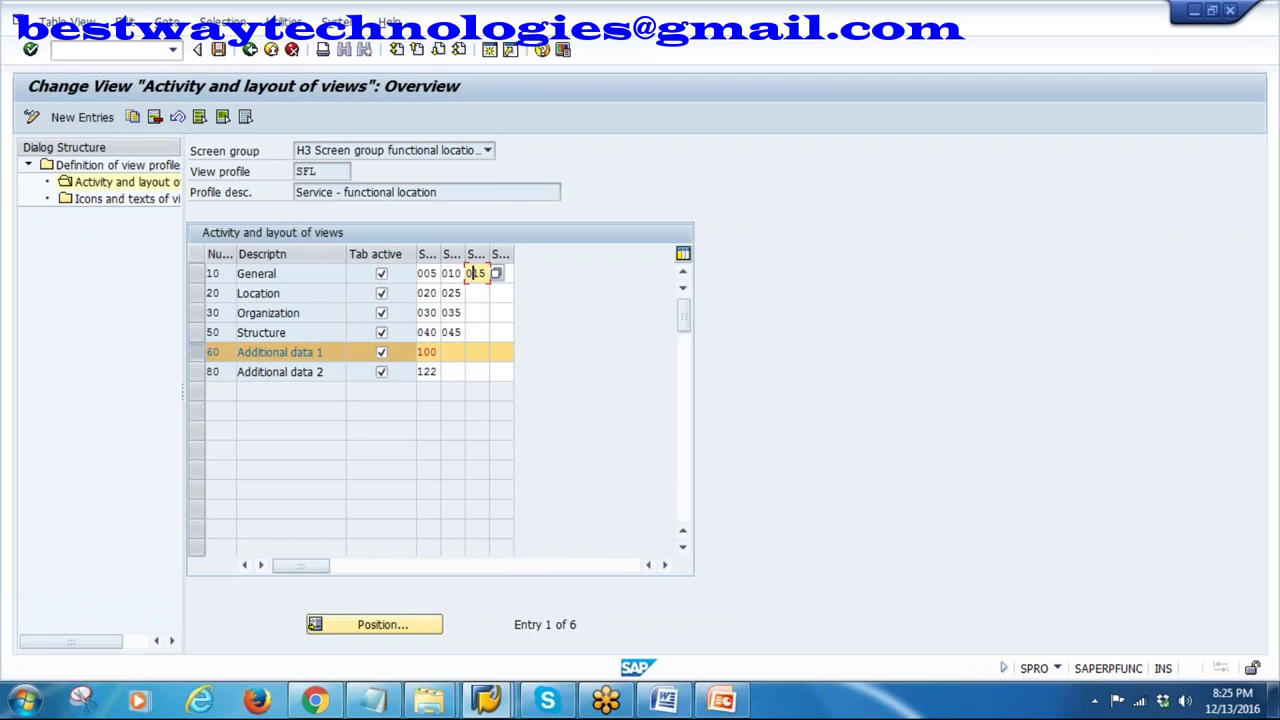
click(507, 274)
key(F4)
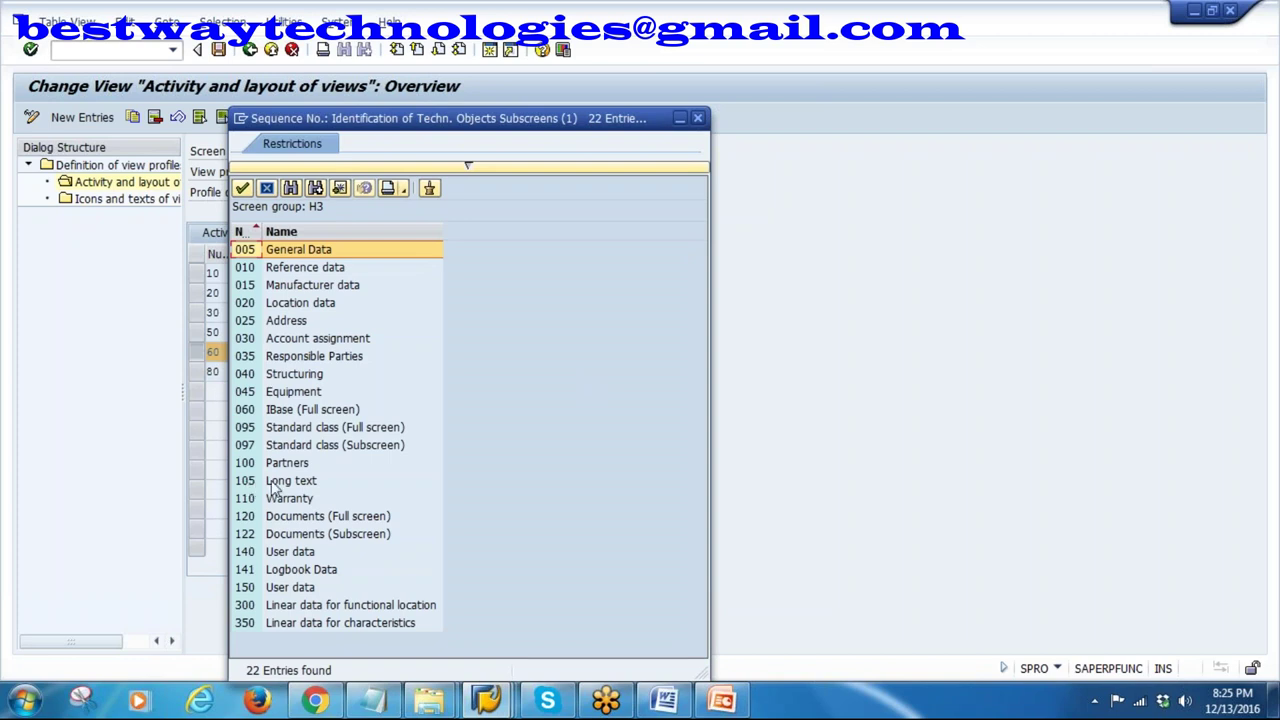
double_click(247, 483)
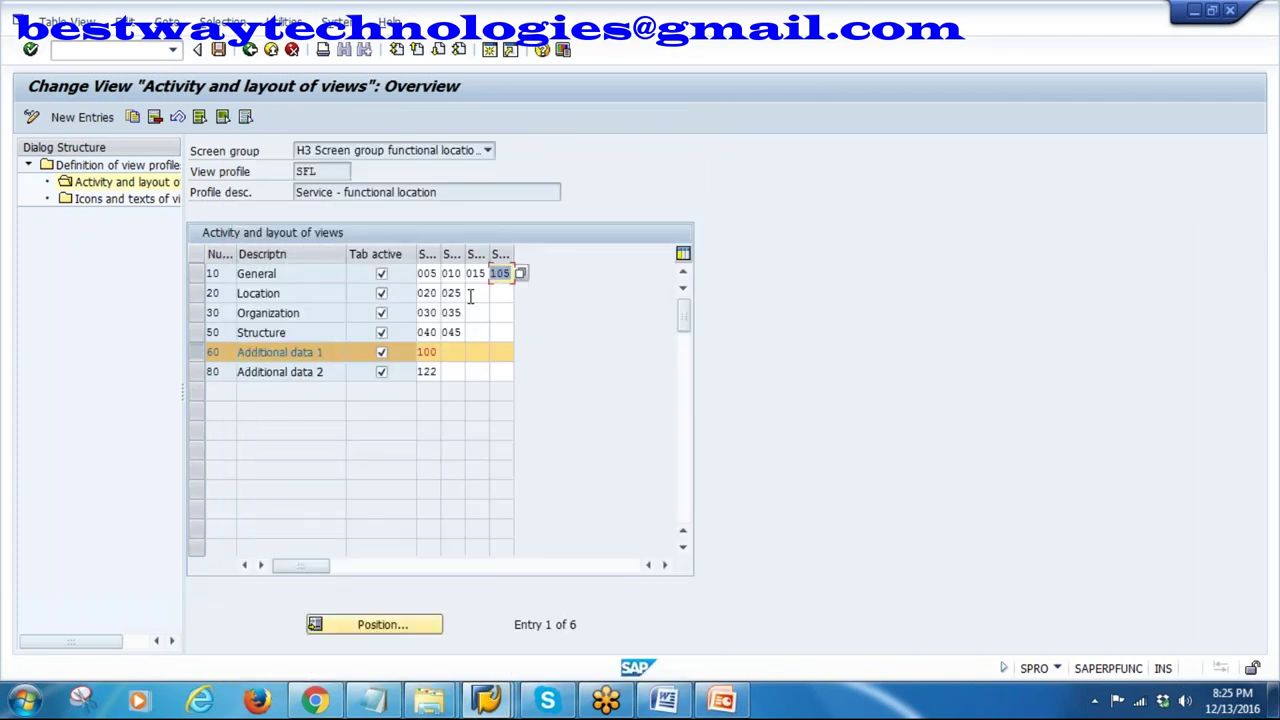
click(196, 352)
key(Return)
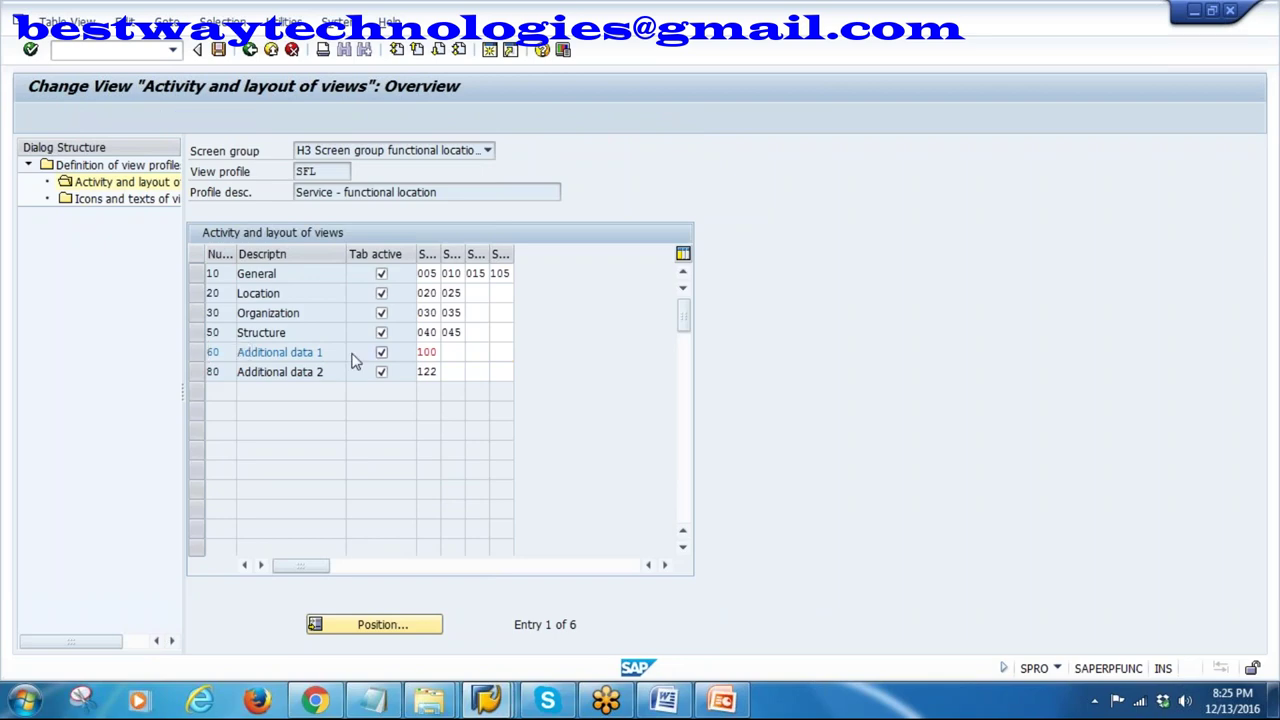
click(219, 50)
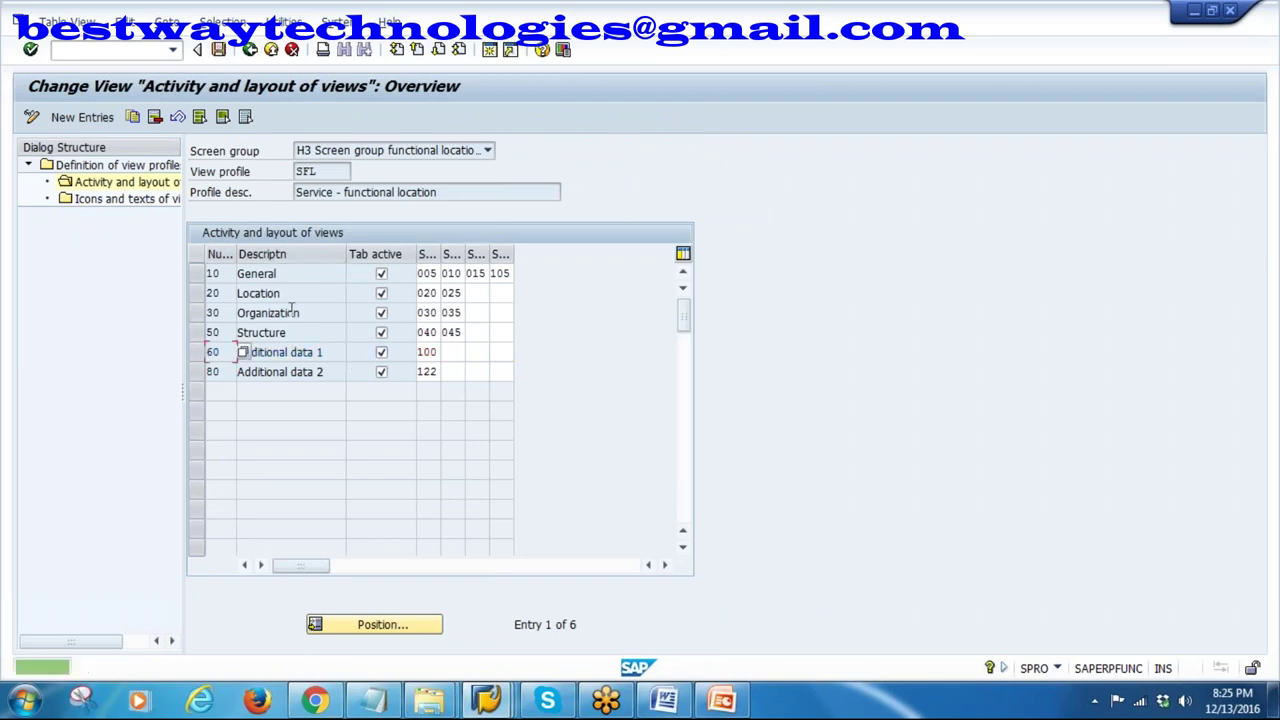
- Reload TAUT's master data and inspect the Long Text block below the manufacturer data
key(alt+Tab)
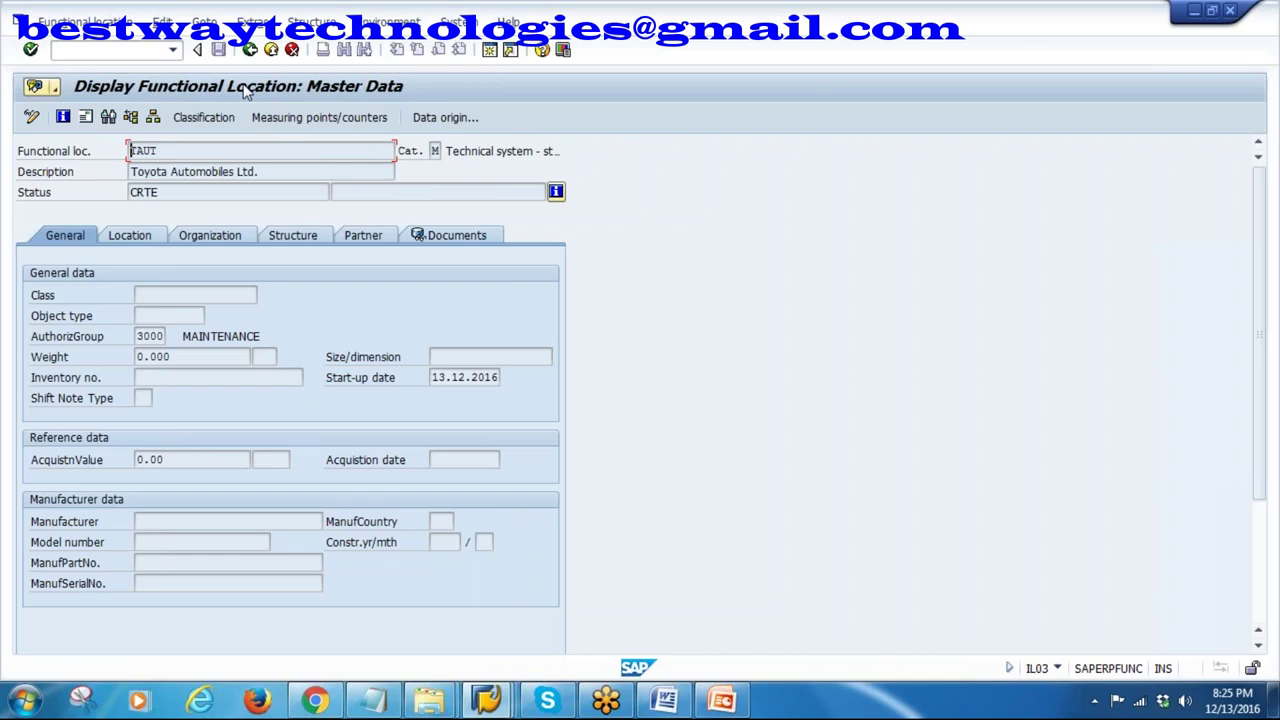
click(249, 50)
key(Return)
scroll(432, 456, down, 3)
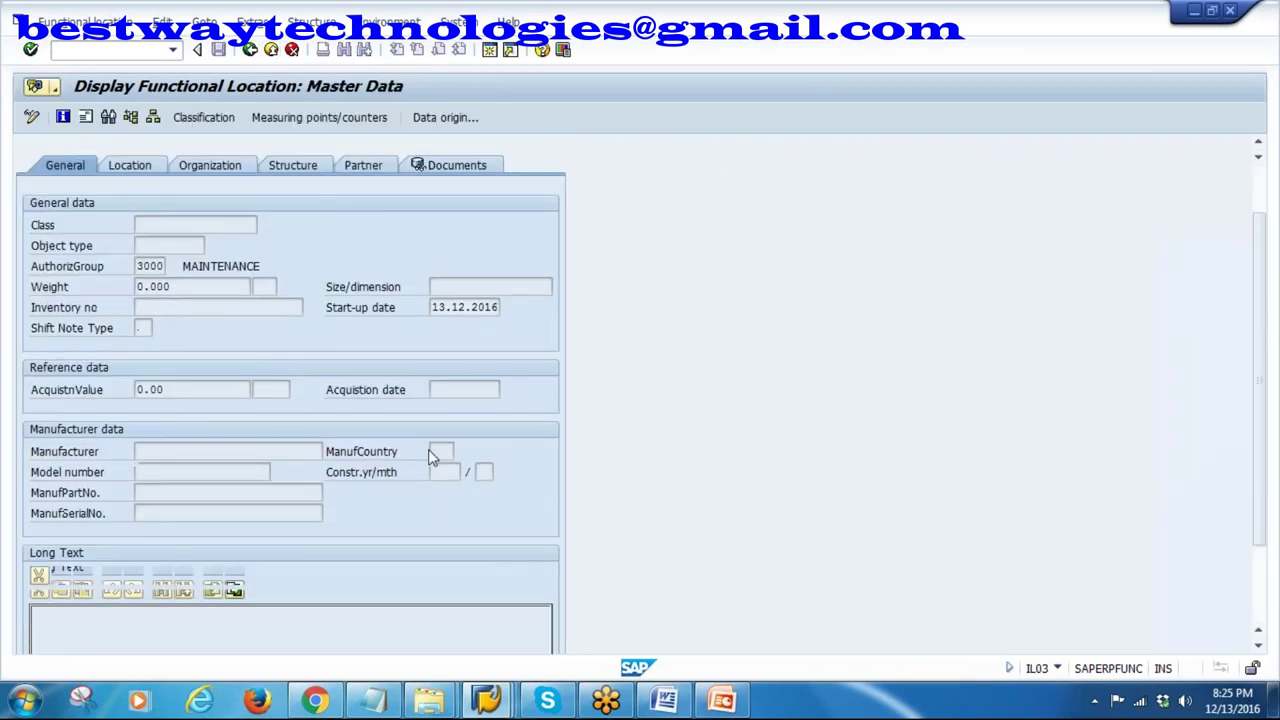
scroll(432, 456, down, 3)
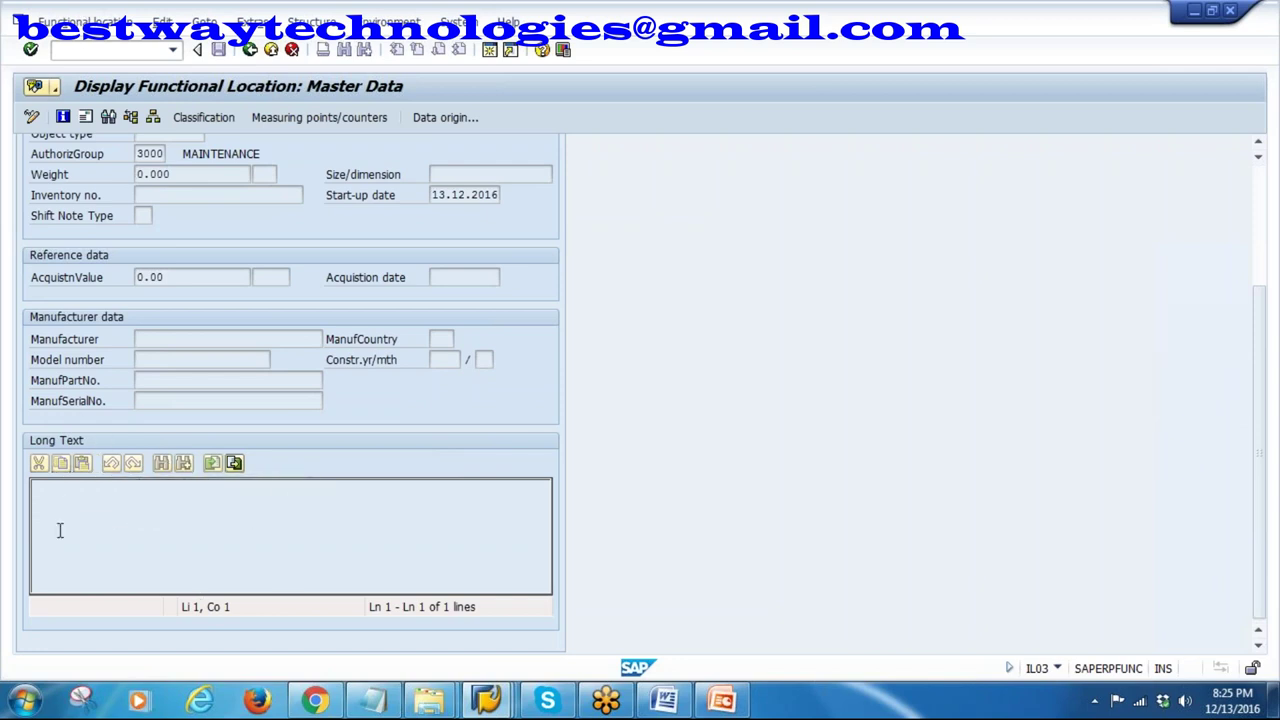
scroll(591, 457, up, 5)
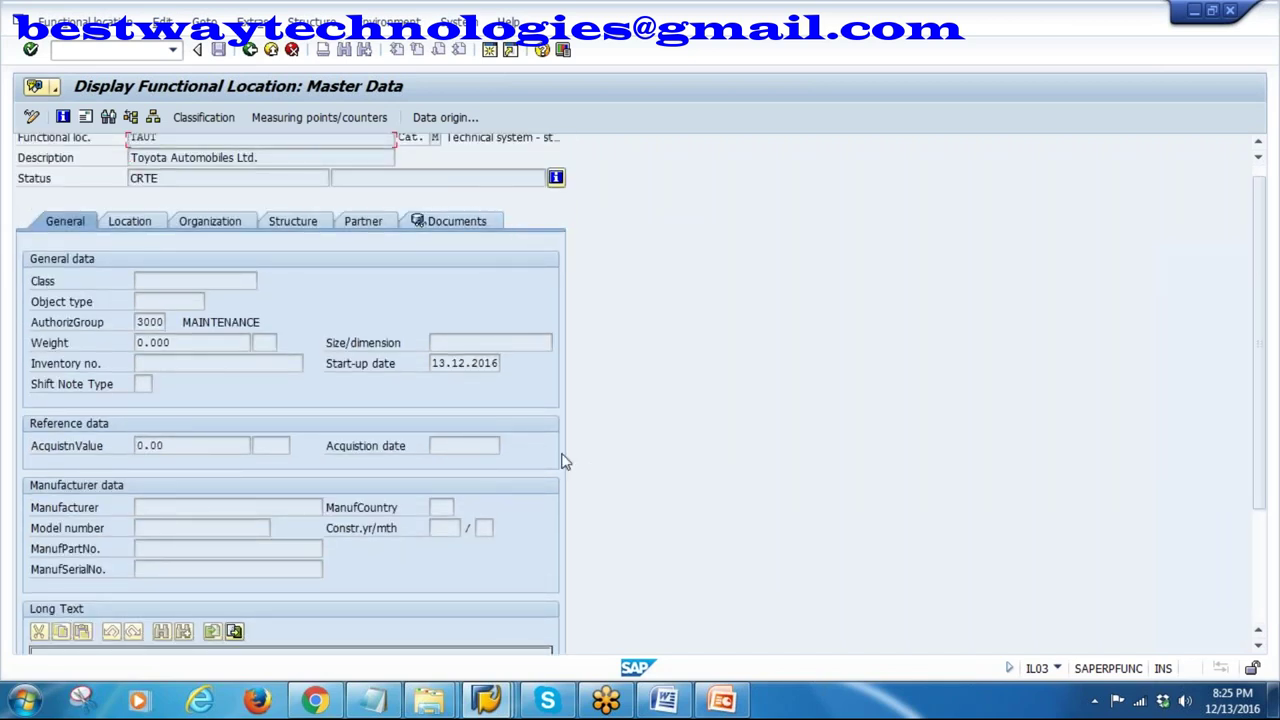
scroll(563, 462, down, 3)
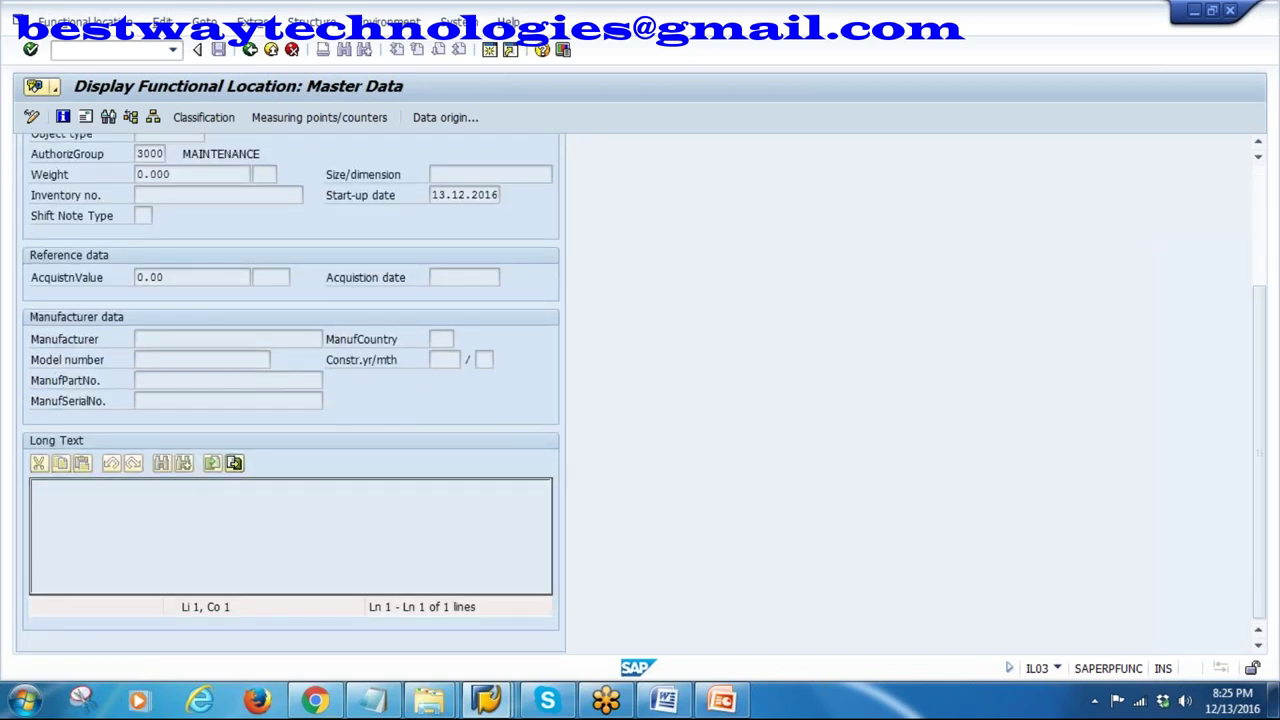
scroll(374, 440, up, 3)
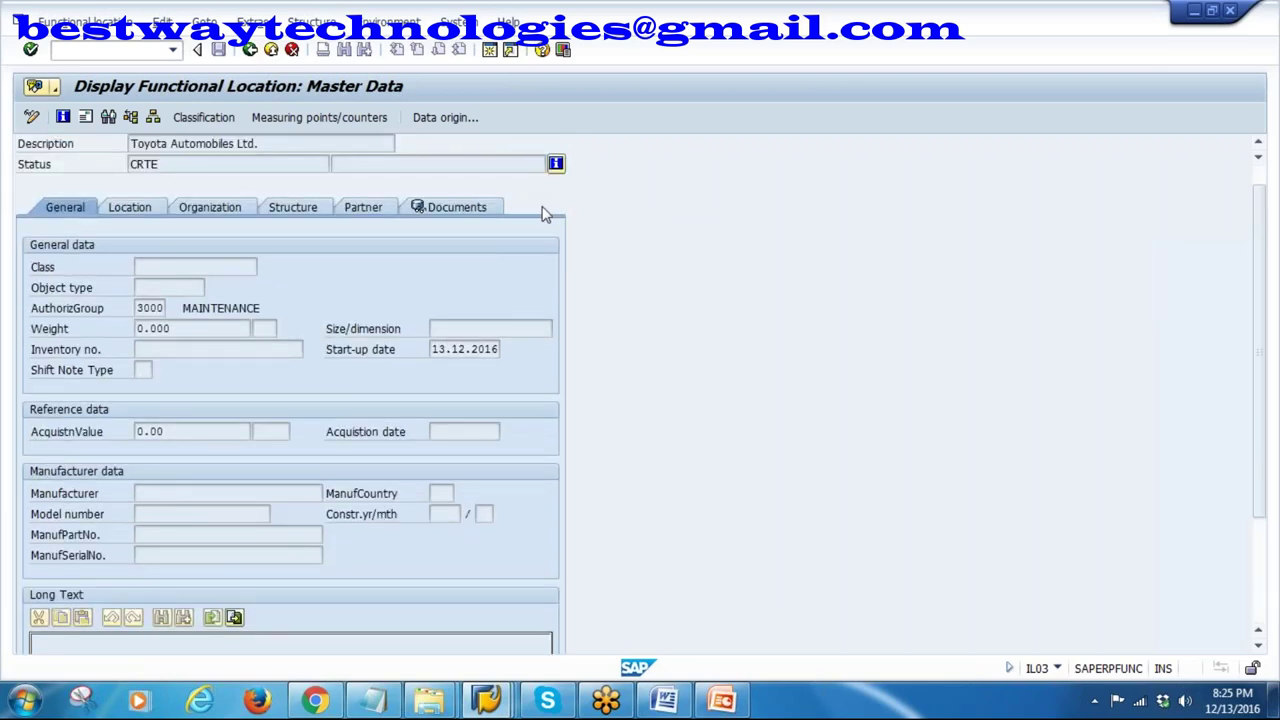
click(250, 50)
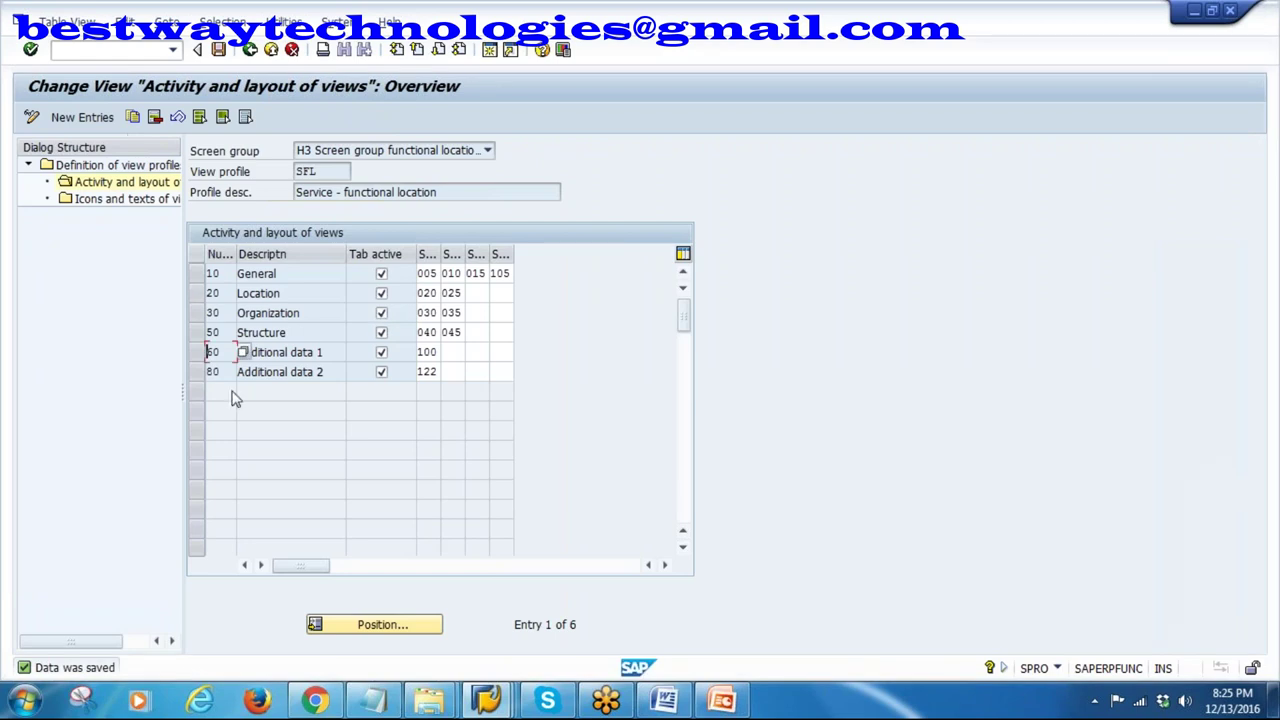
- Clear the General view's fourth subscreen and add Additional data 3 (85) as a new view with its tab active
click(496, 273)
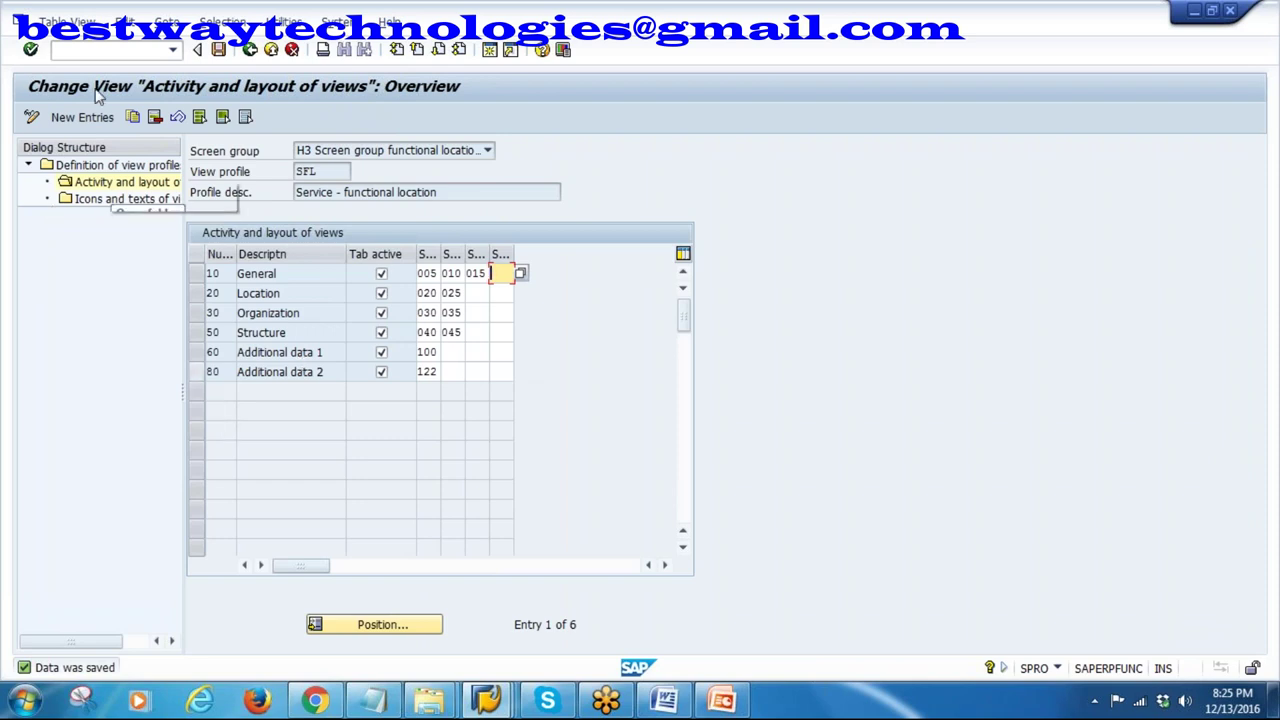
click(72, 117)
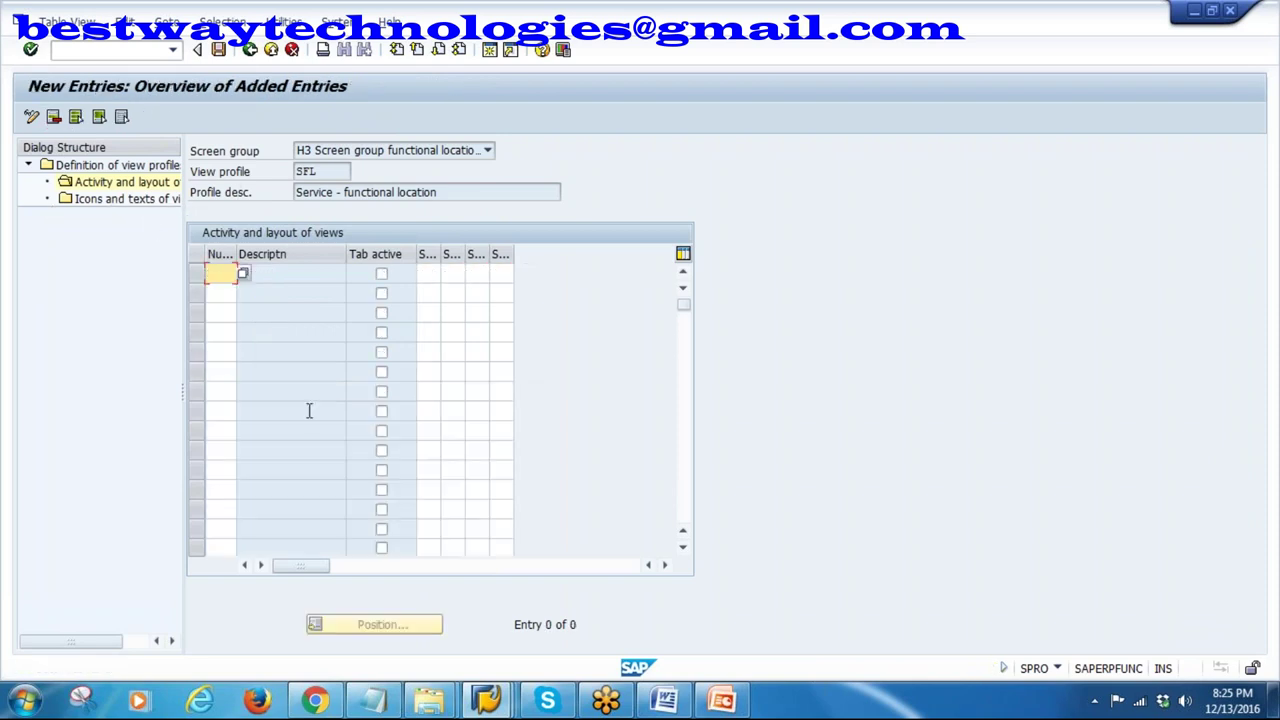
key(F4)
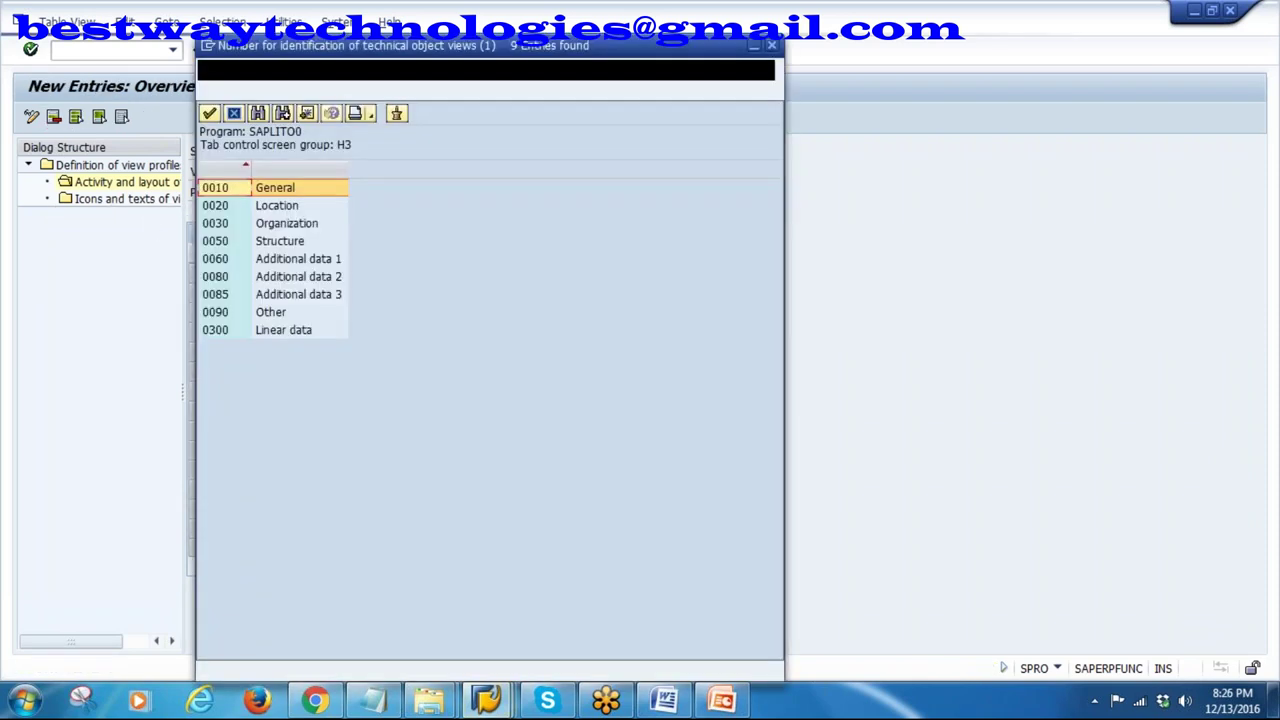
double_click(293, 303)
key(Return)
click(381, 273)
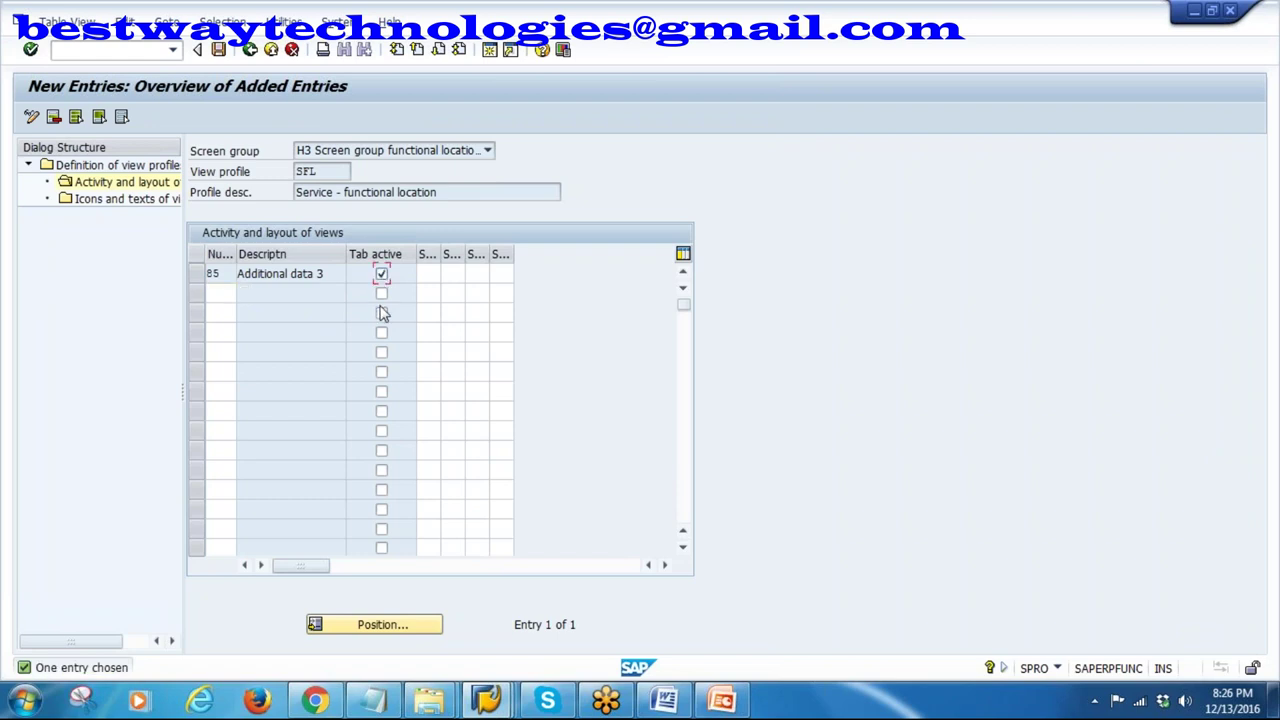
- Assign the Long text subscreen (105) as the first subscreen of Additional data 3 and select that entry
click(428, 274)
click(447, 273)
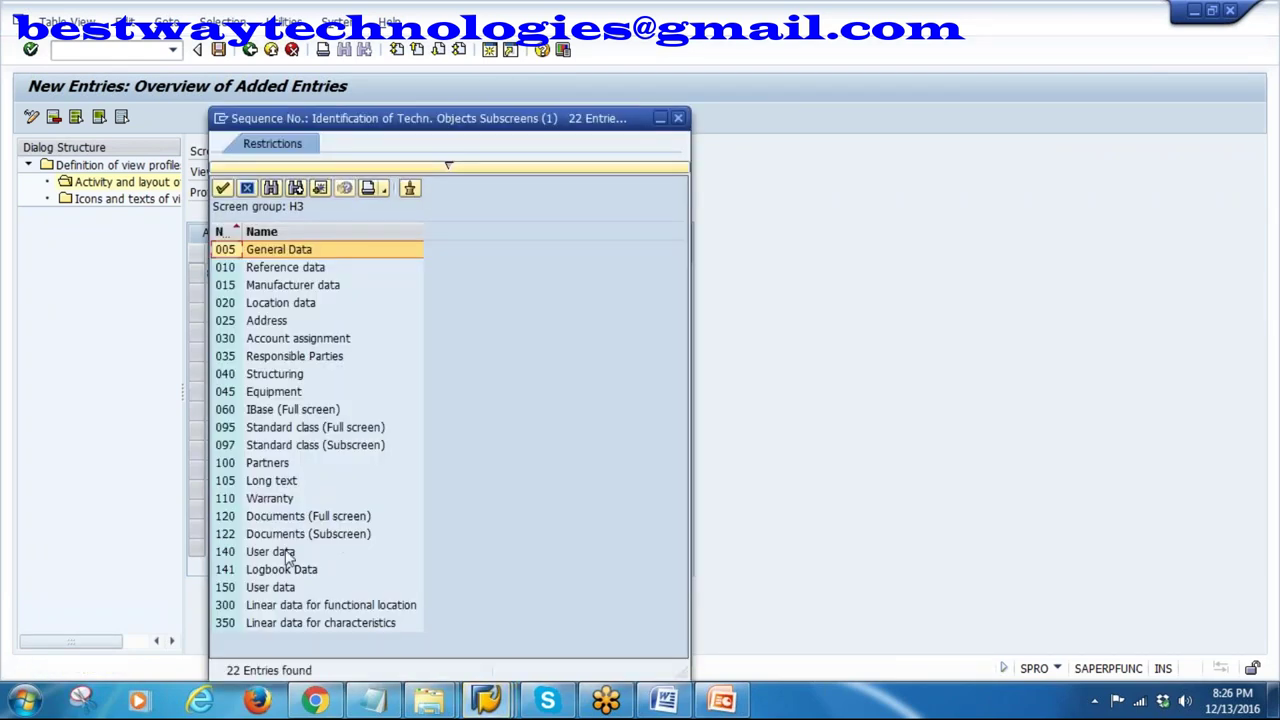
double_click(252, 482)
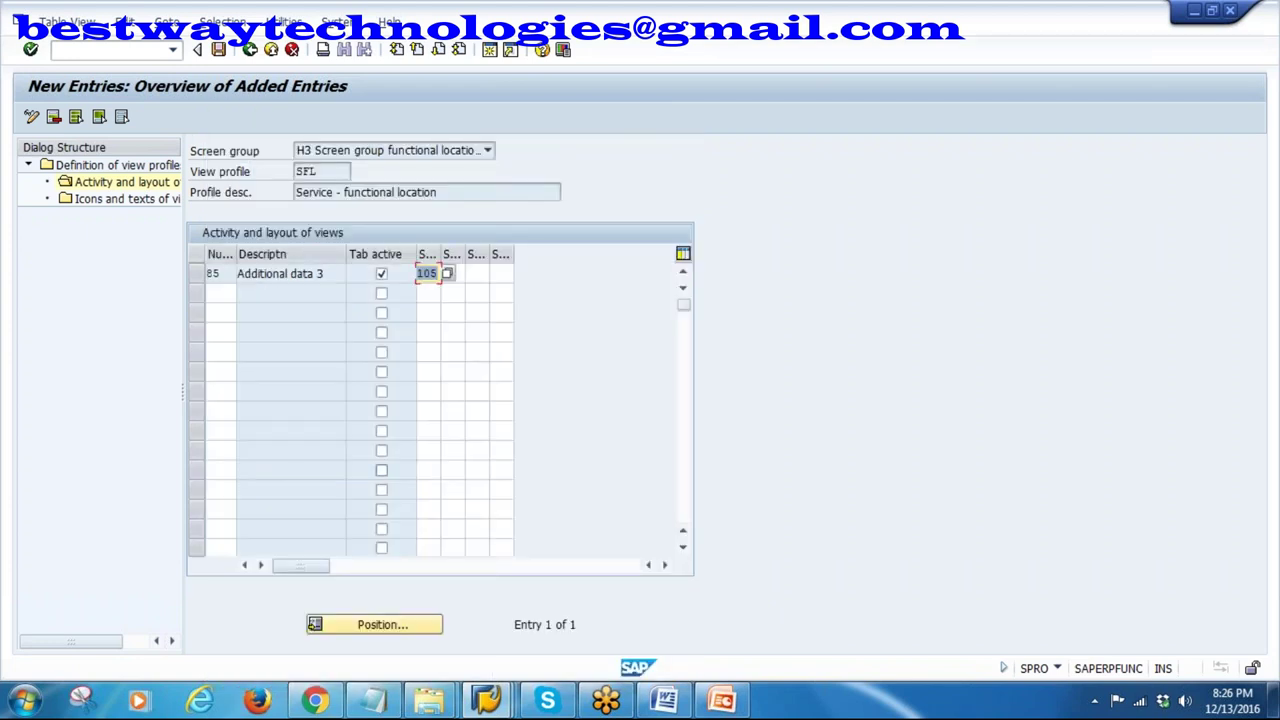
click(220, 292)
click(196, 273)
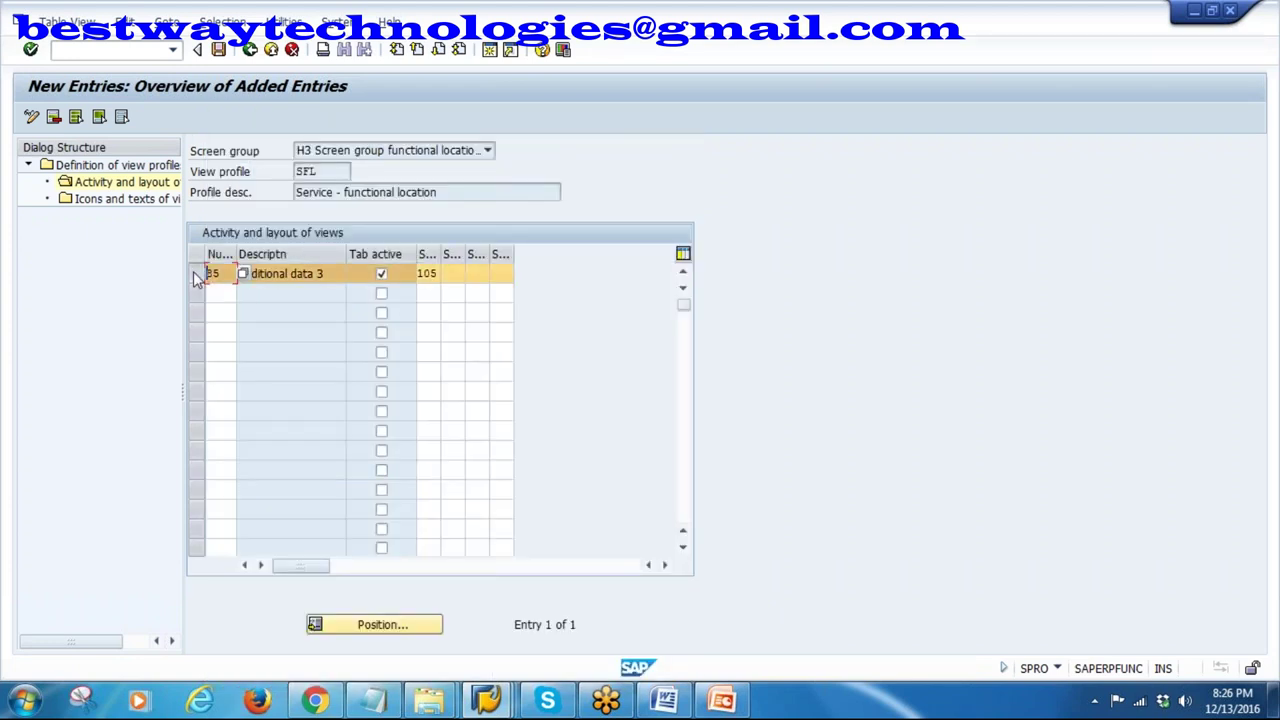
- Start a new entry for view 0085 in the icons and texts of views
double_click(101, 201)
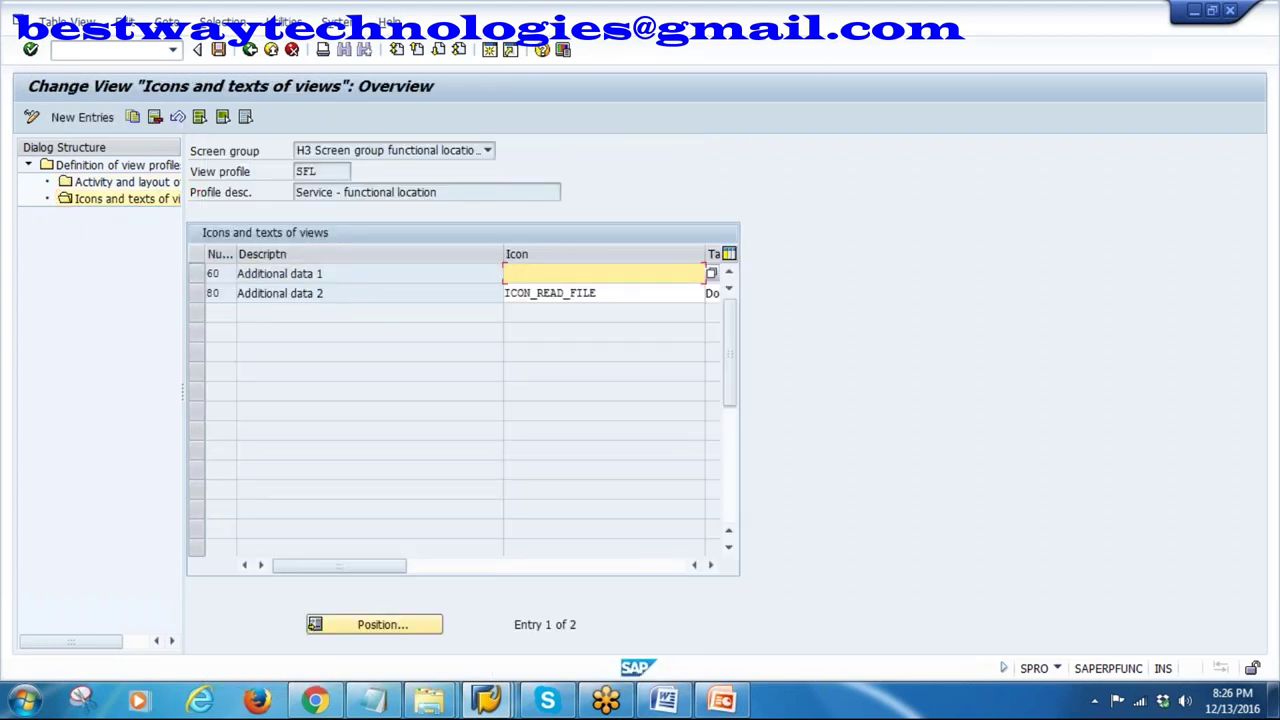
click(86, 118)
click(244, 276)
double_click(281, 297)
click(506, 272)
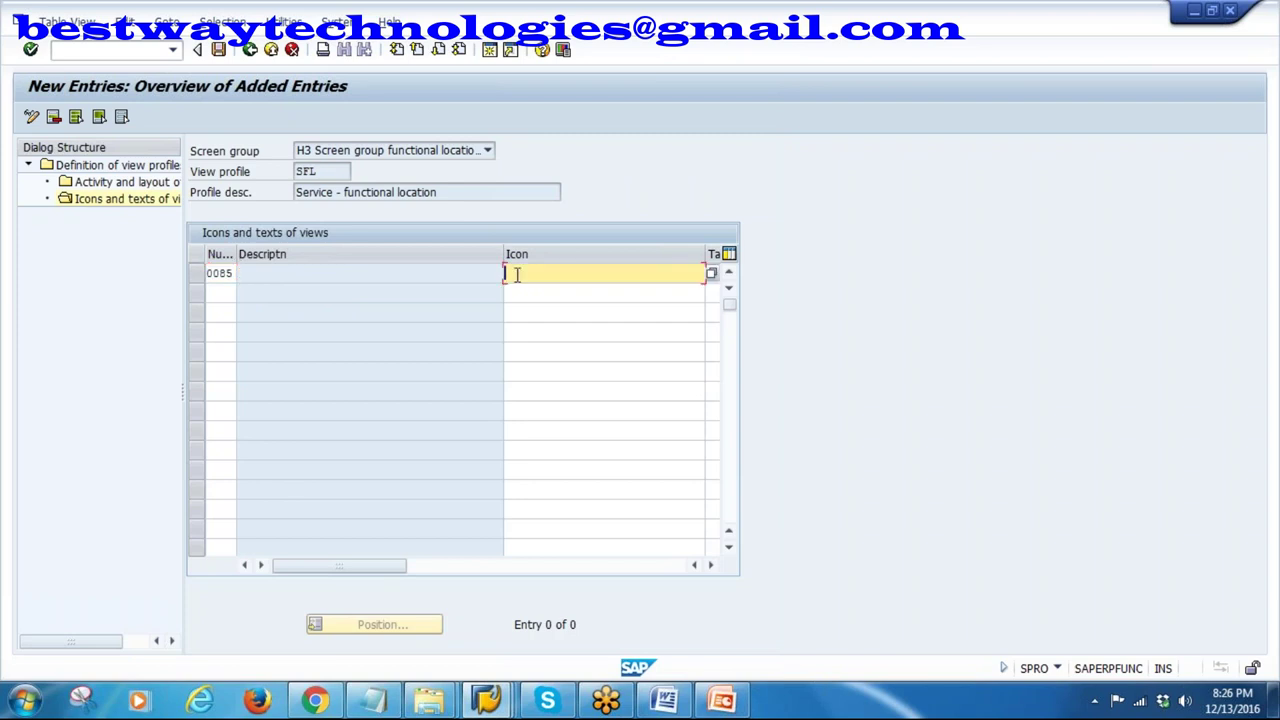
- Narrow the description column and set the tab title of view 85 to Long text
drag(500, 254, 301, 258)
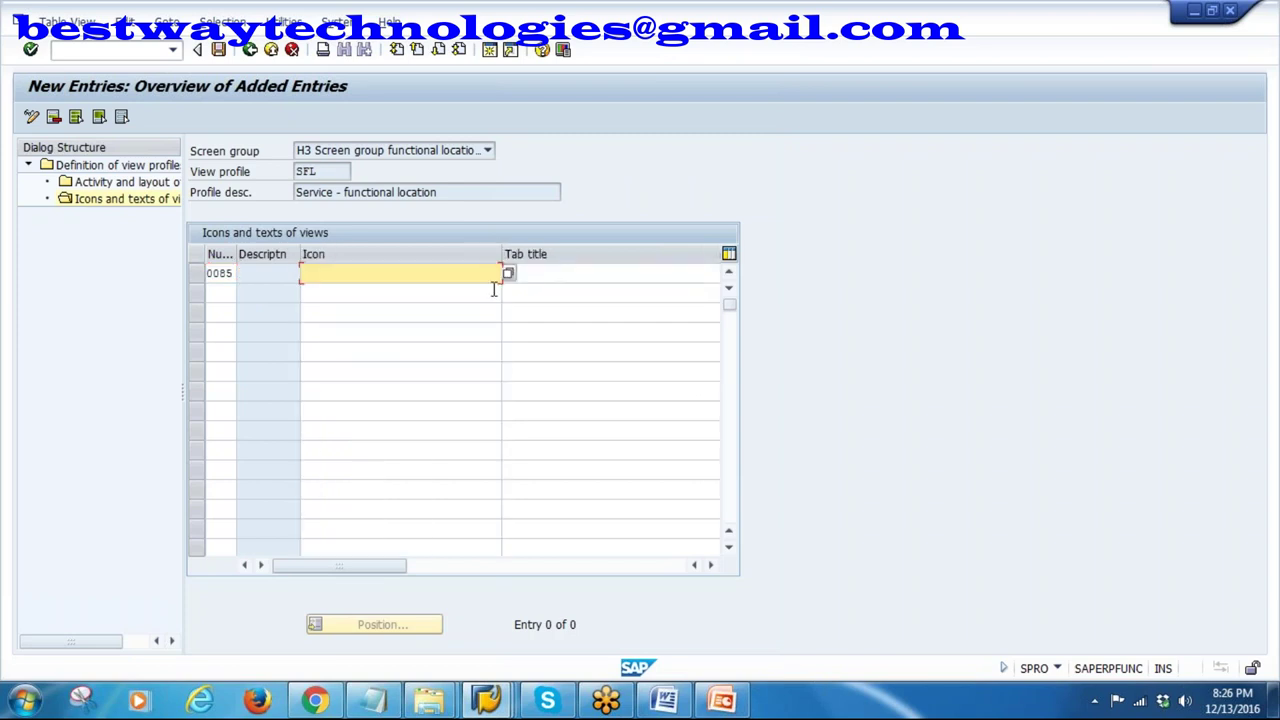
click(554, 277)
text(Lo)
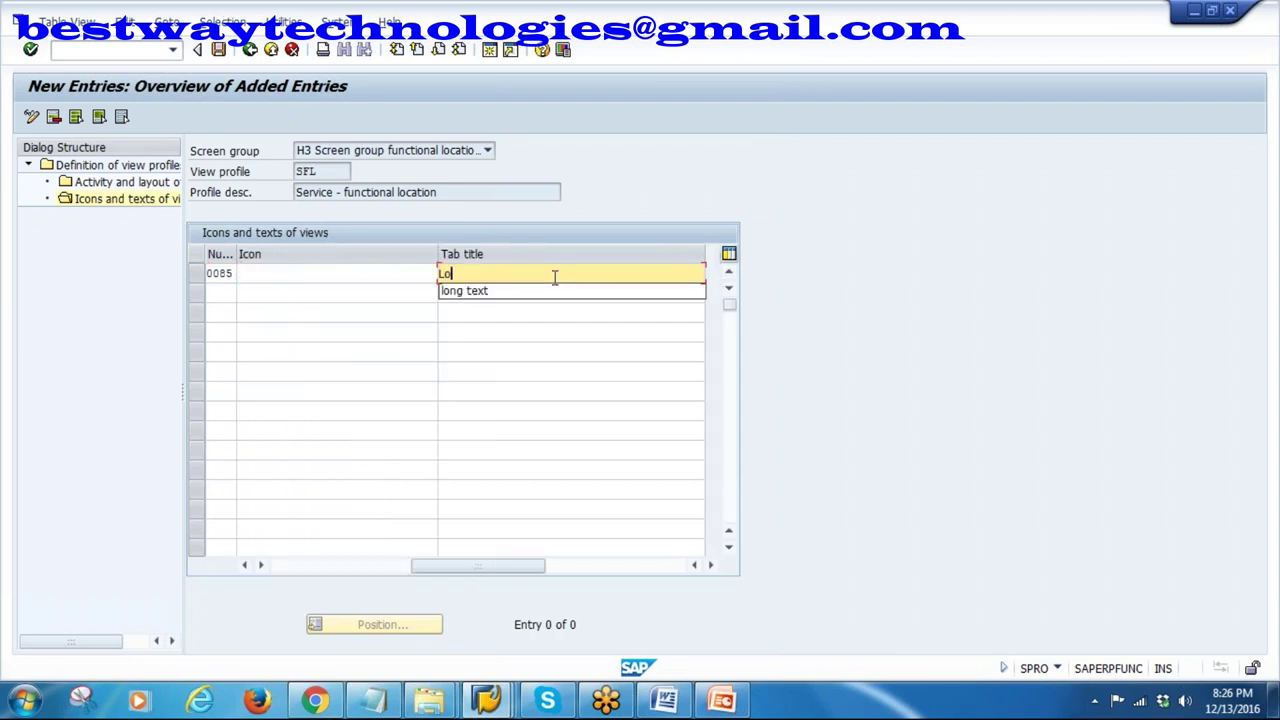
text(ng)
click(482, 291)
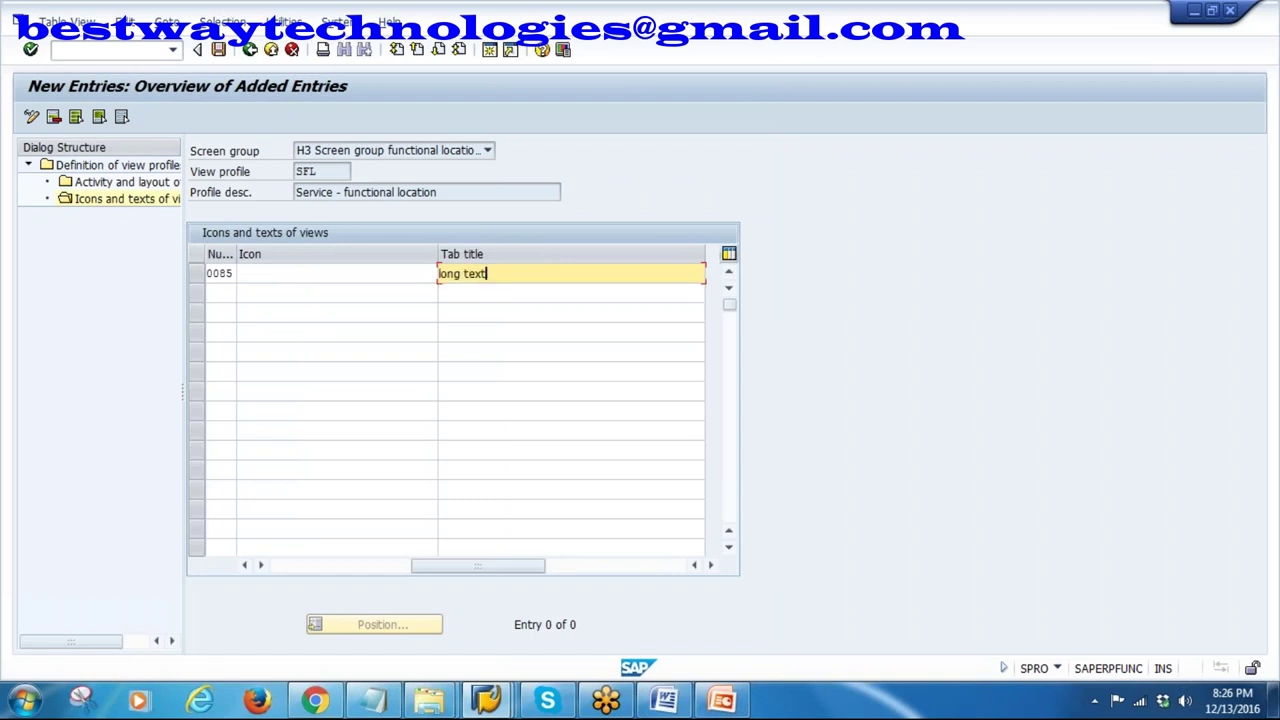
key(Return)
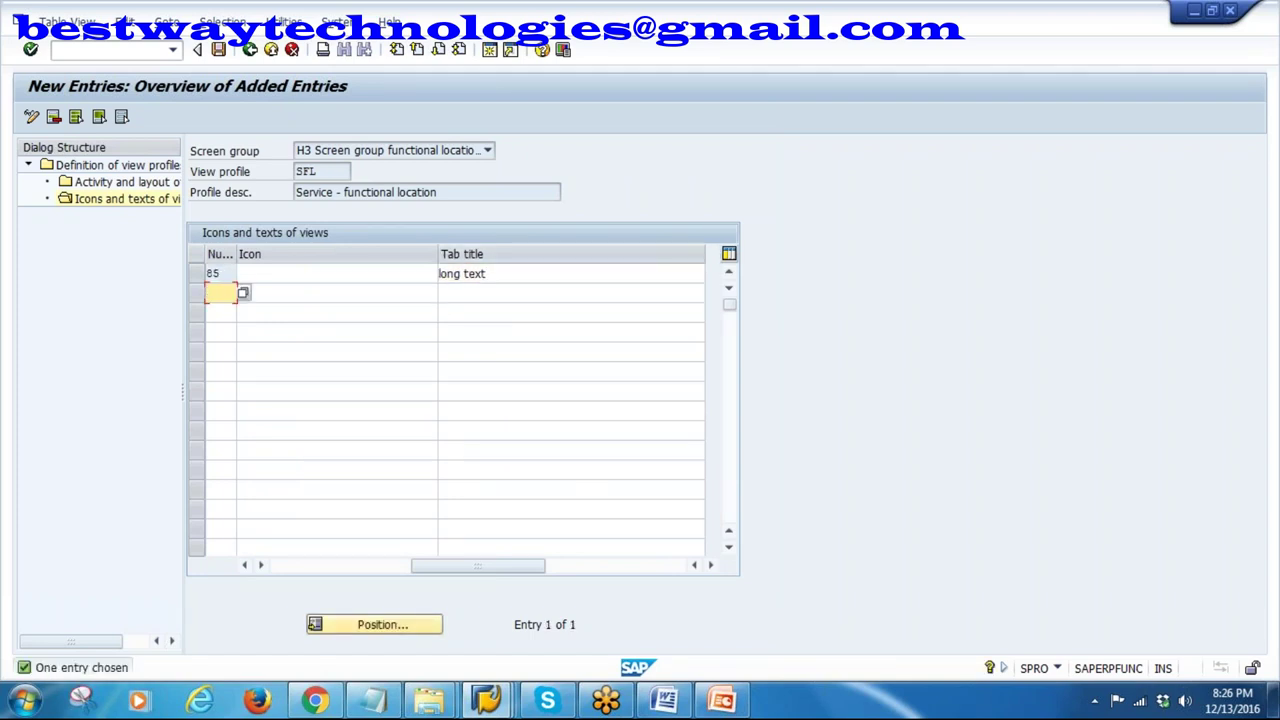
key(Delete)
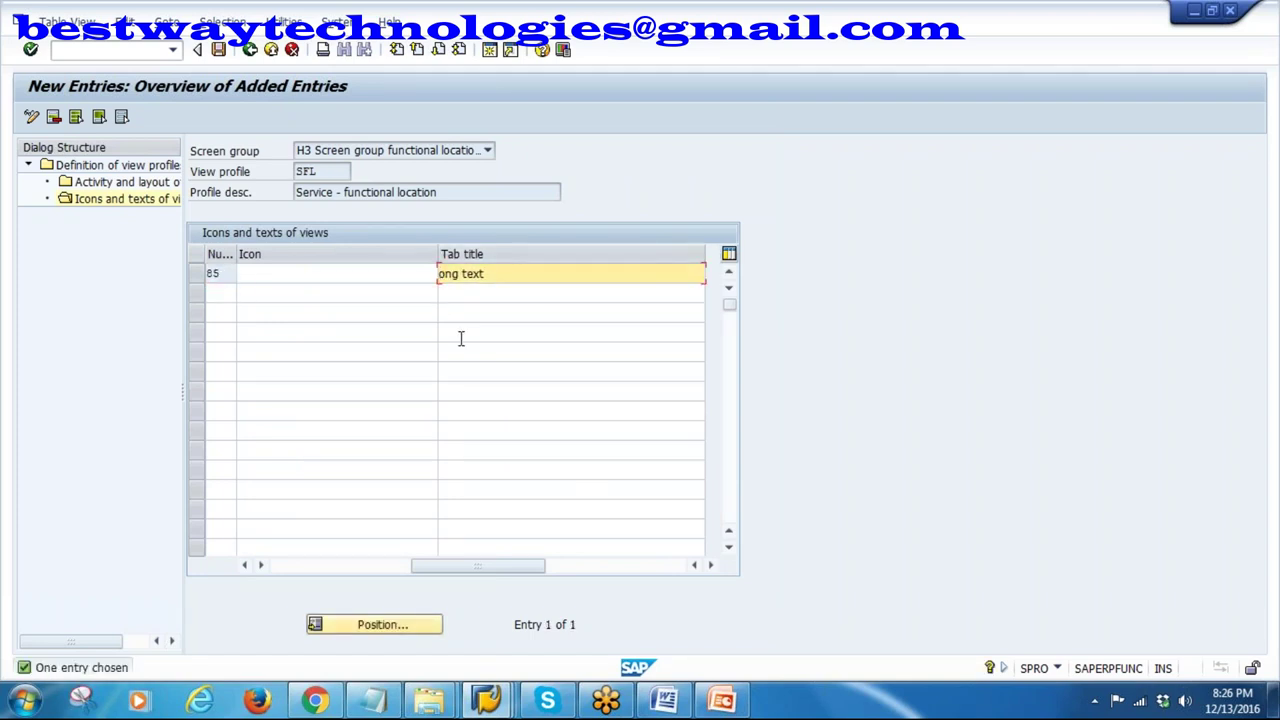
text(L)
key(Return)
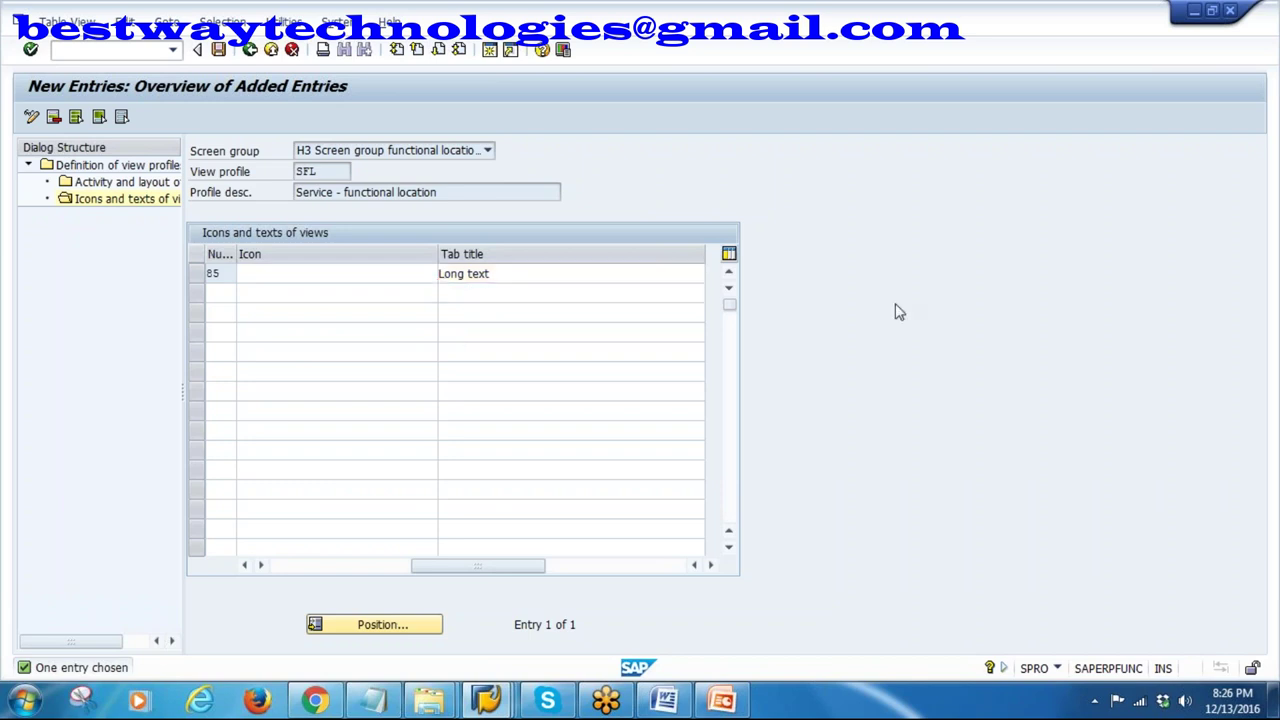
- Find a system icon matching "text", assign ICON_JUSTIFIED to view 85 and save the entries
click(335, 273)
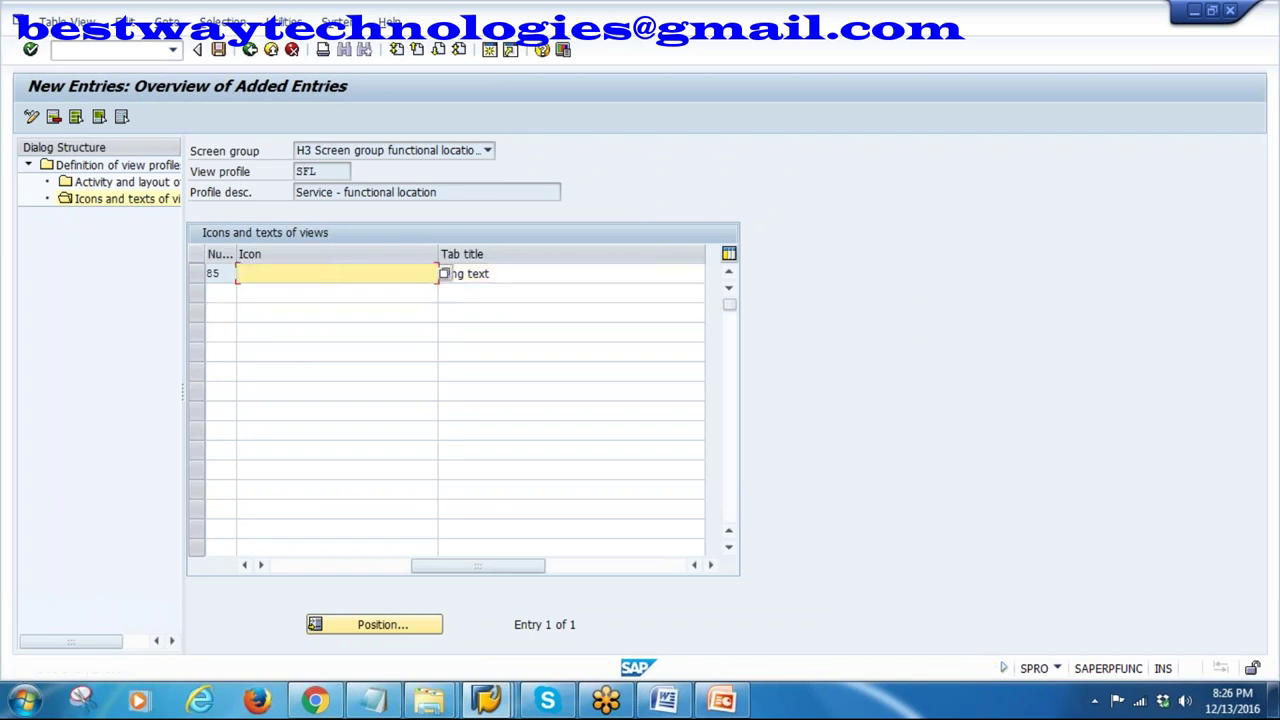
click(446, 276)
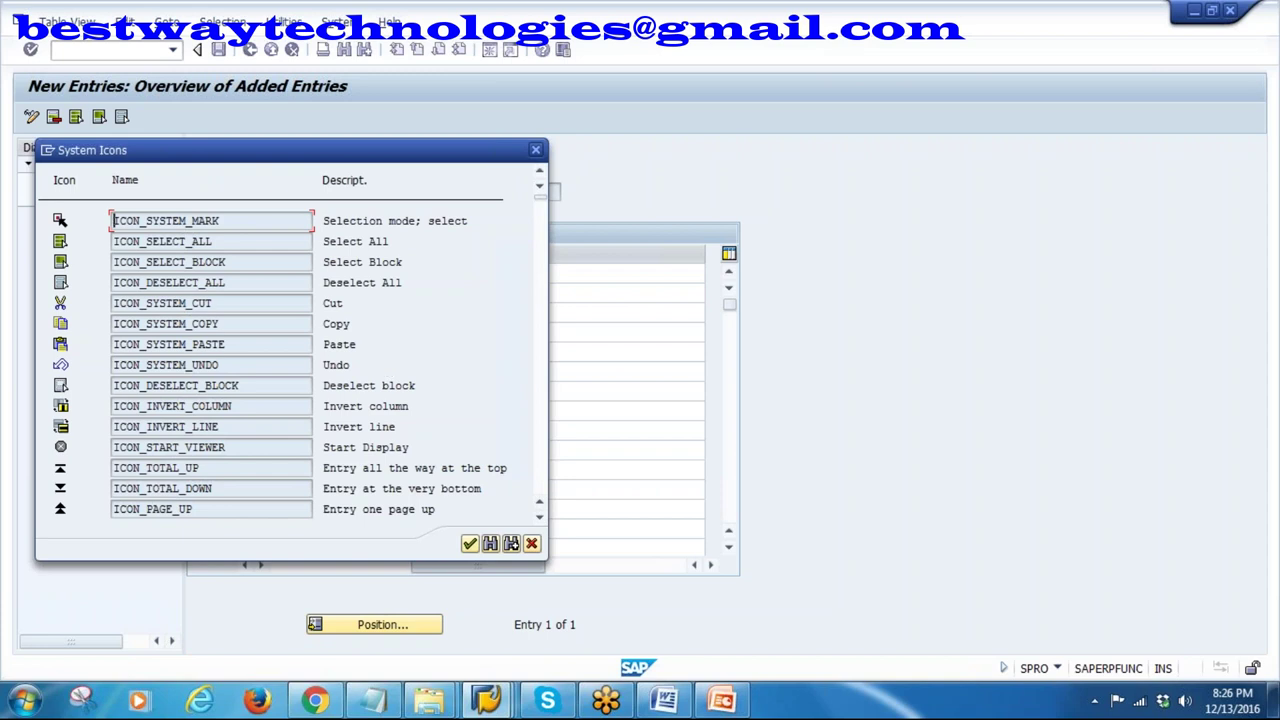
click(490, 543)
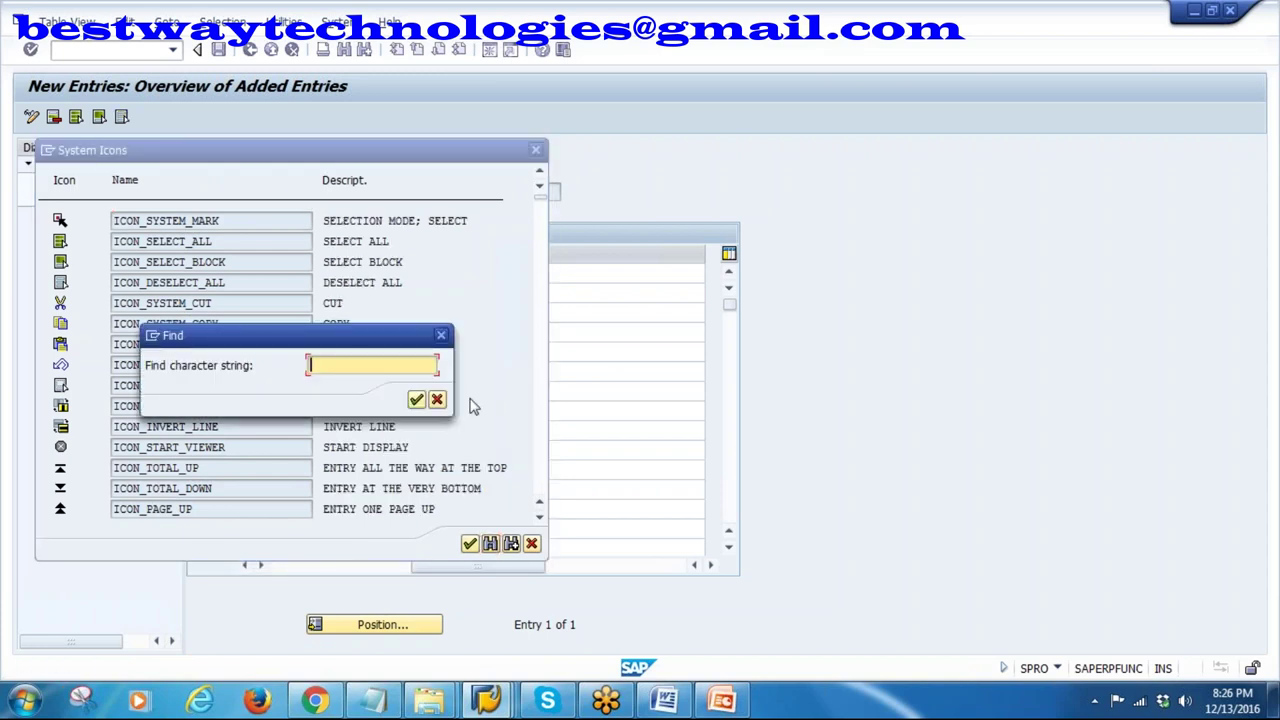
text(text)
click(416, 399)
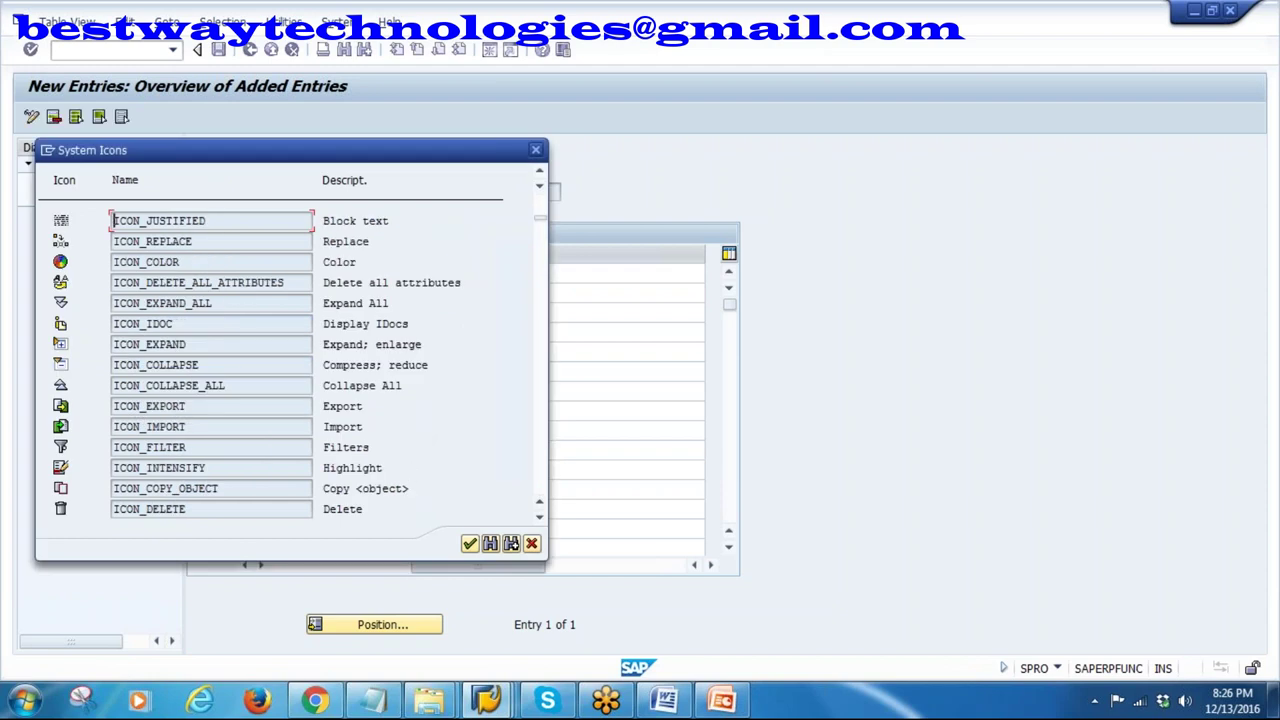
double_click(148, 221)
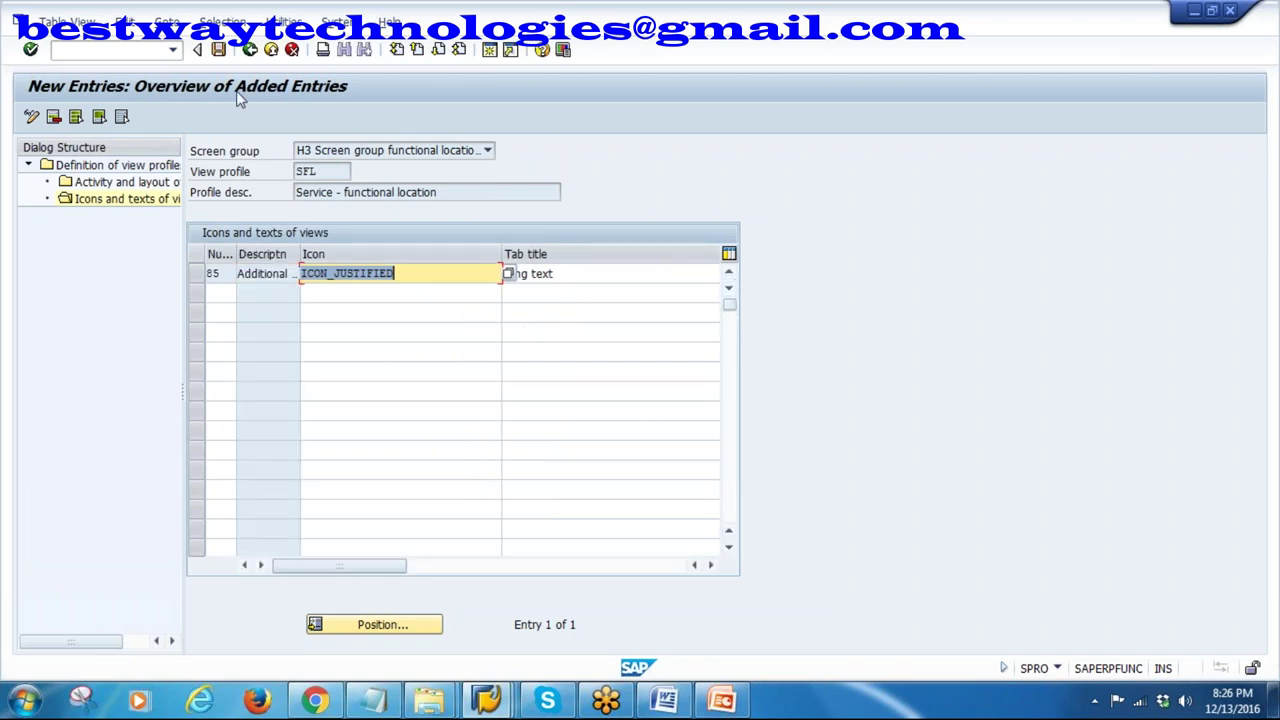
click(218, 49)
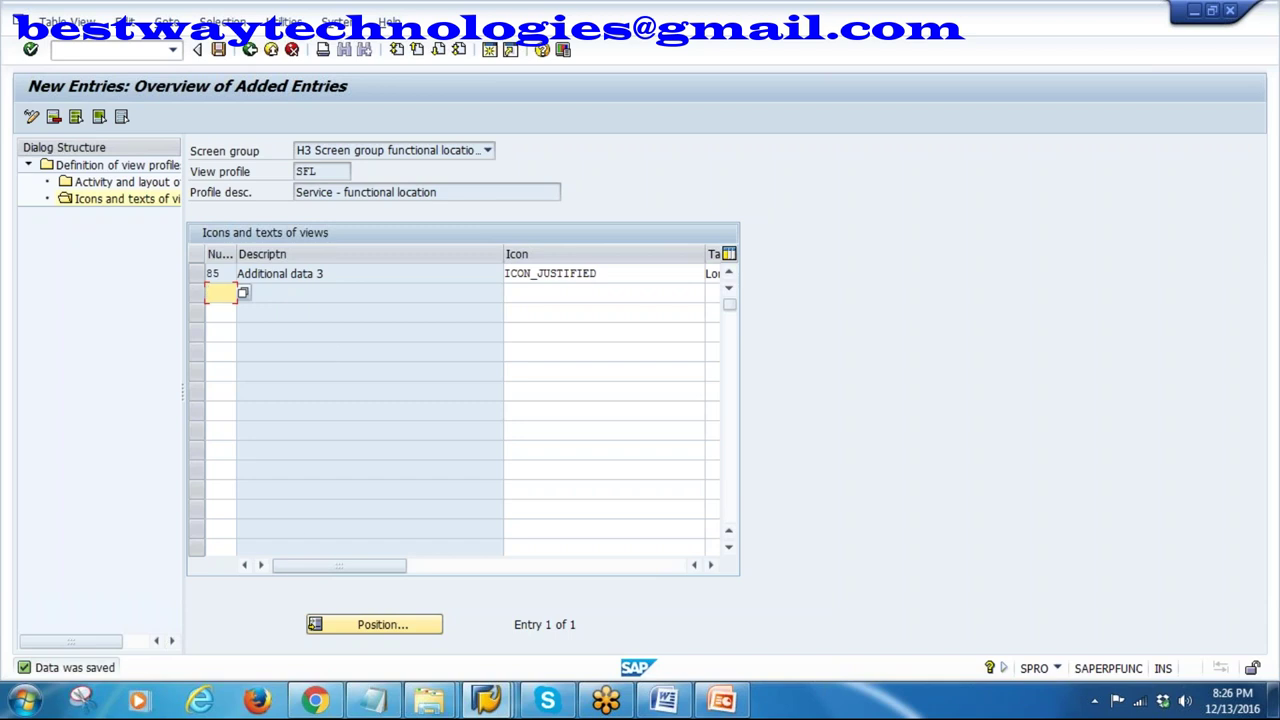
- Switch to the functional location session, open TAUT's master data in change mode and display its Long text view
mouse_move(486, 700)
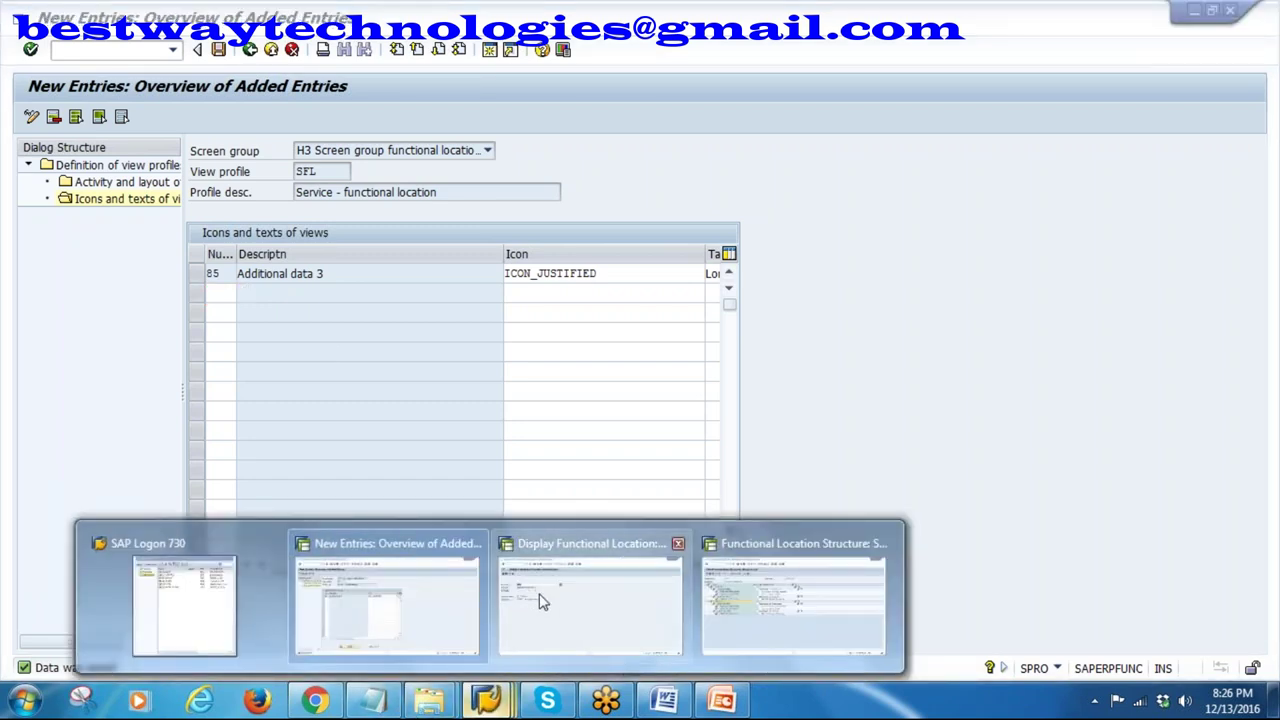
click(540, 601)
click(85, 21)
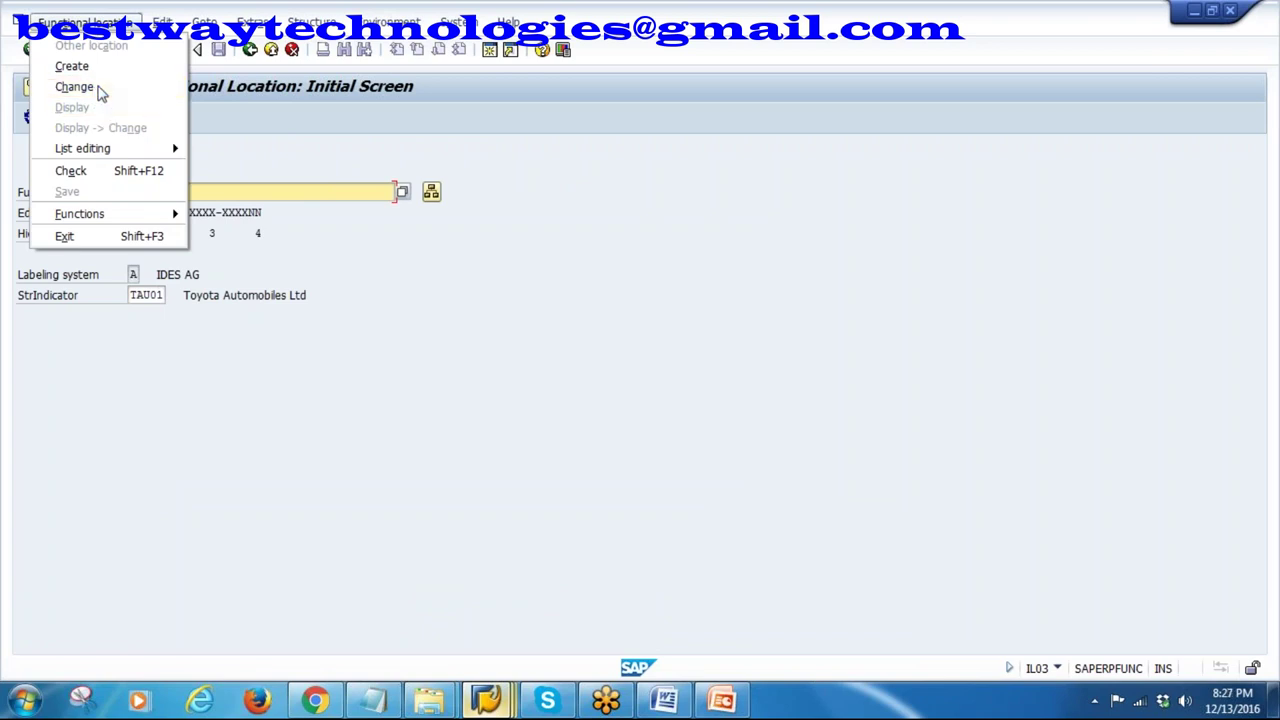
click(100, 91)
key(Return)
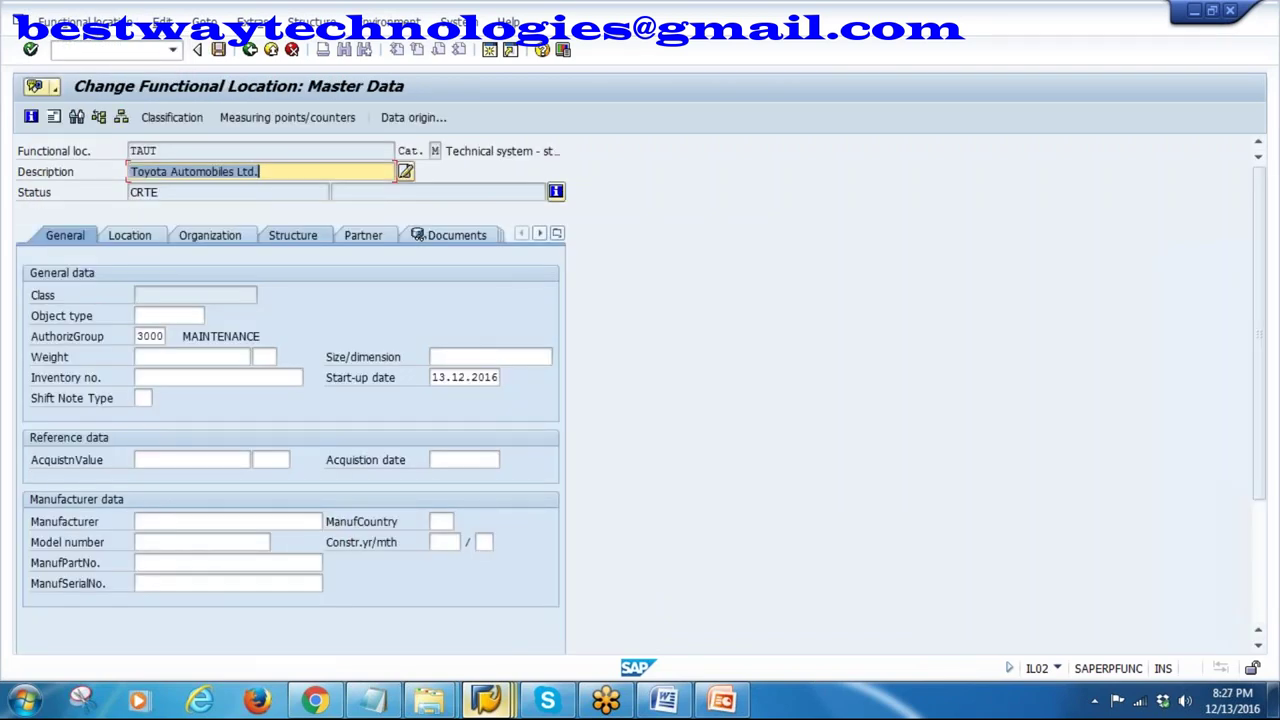
click(560, 237)
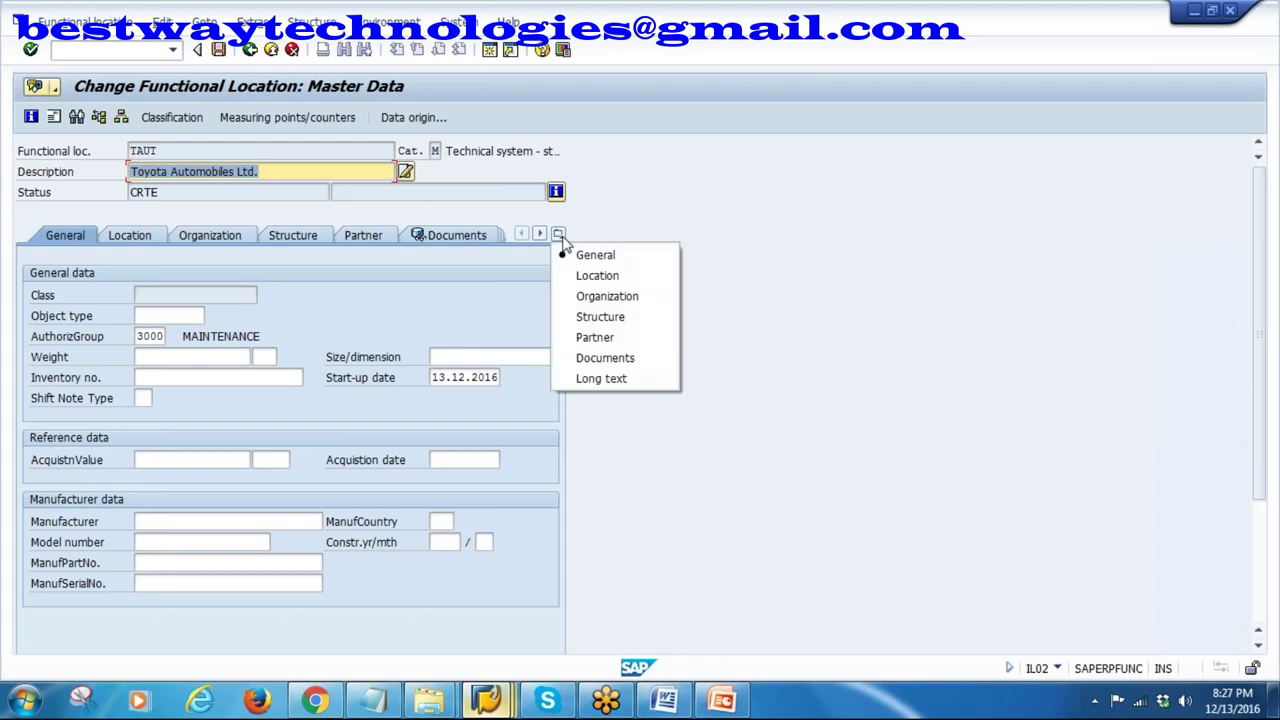
click(612, 381)
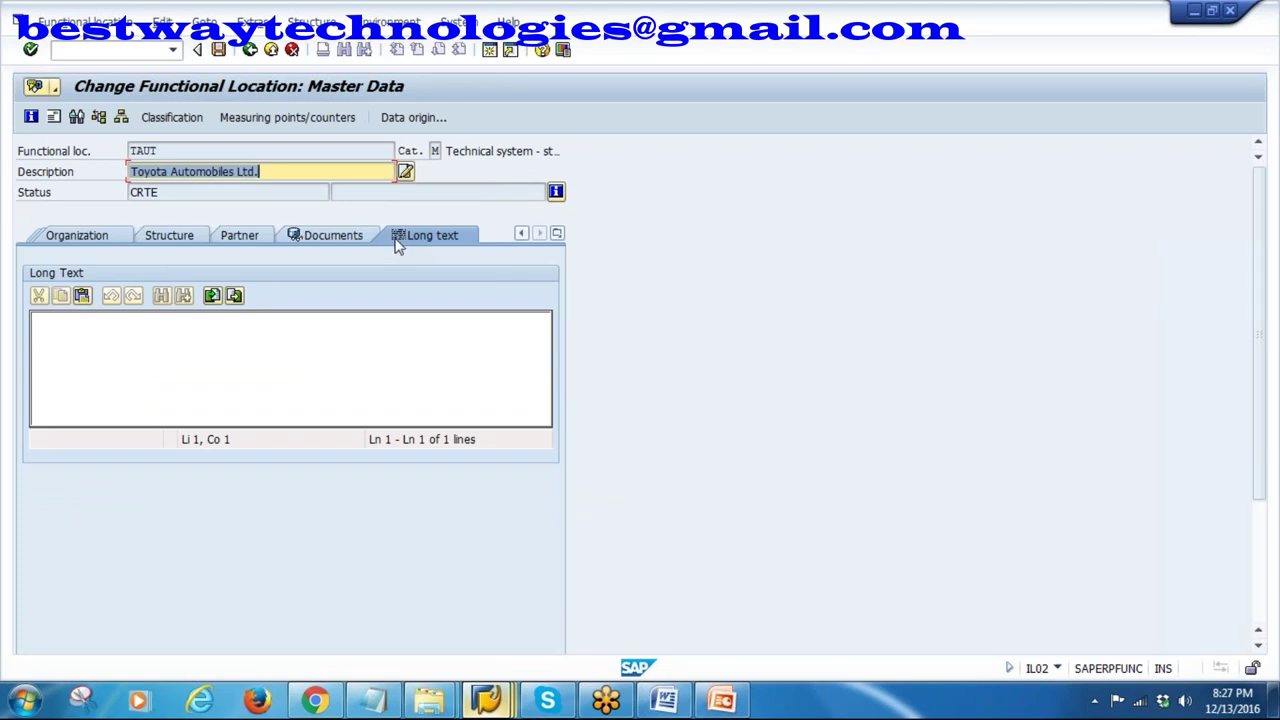
- Review the Organization, Location and General views of TAUT's master data
click(87, 237)
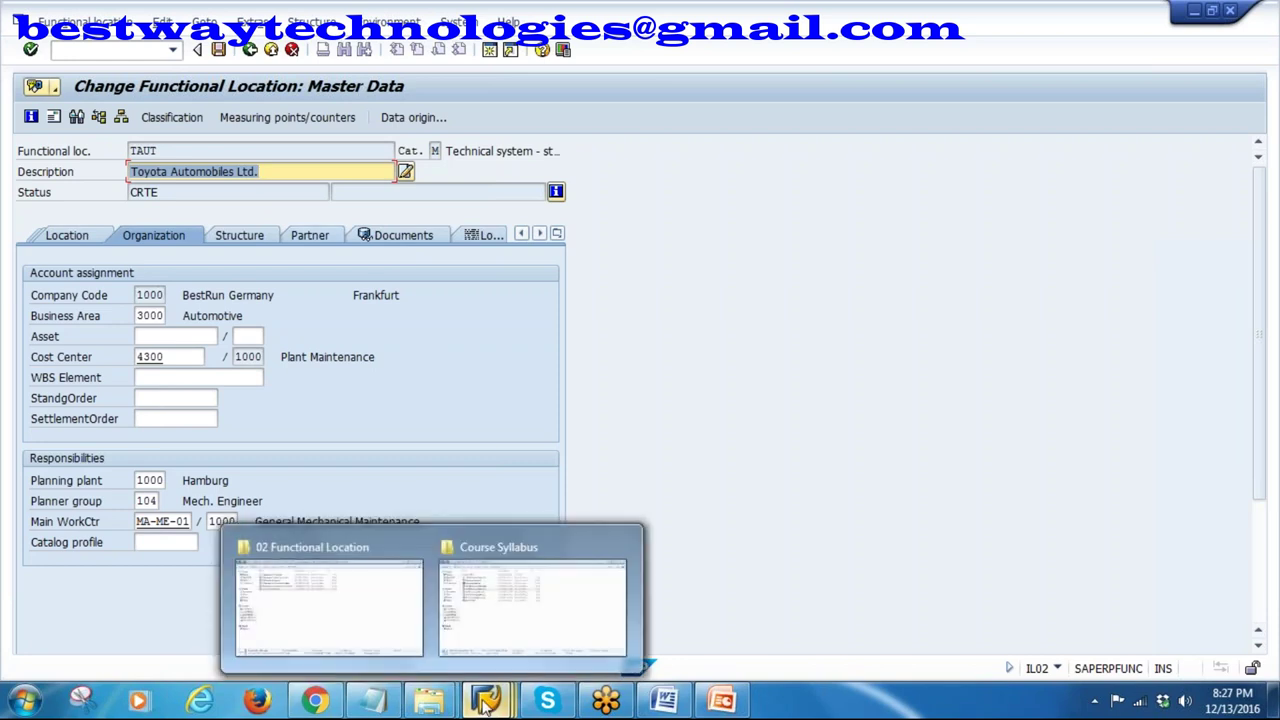
mouse_move(487, 700)
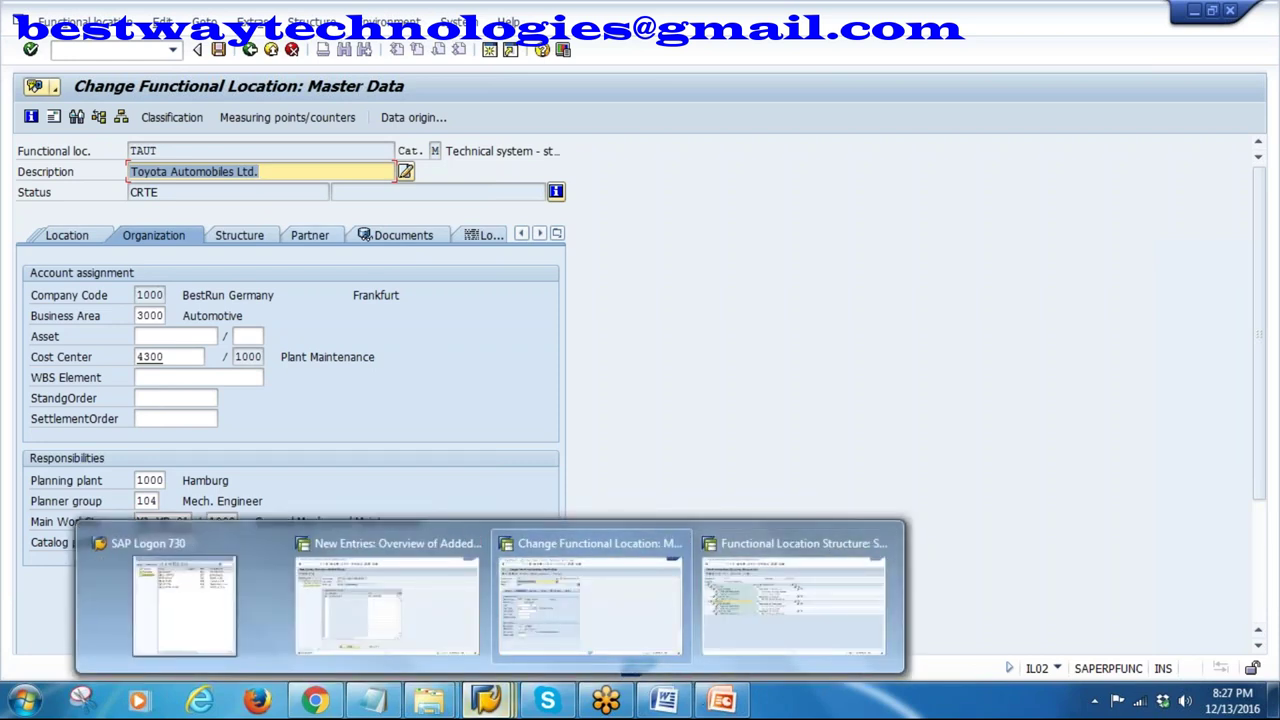
click(72, 243)
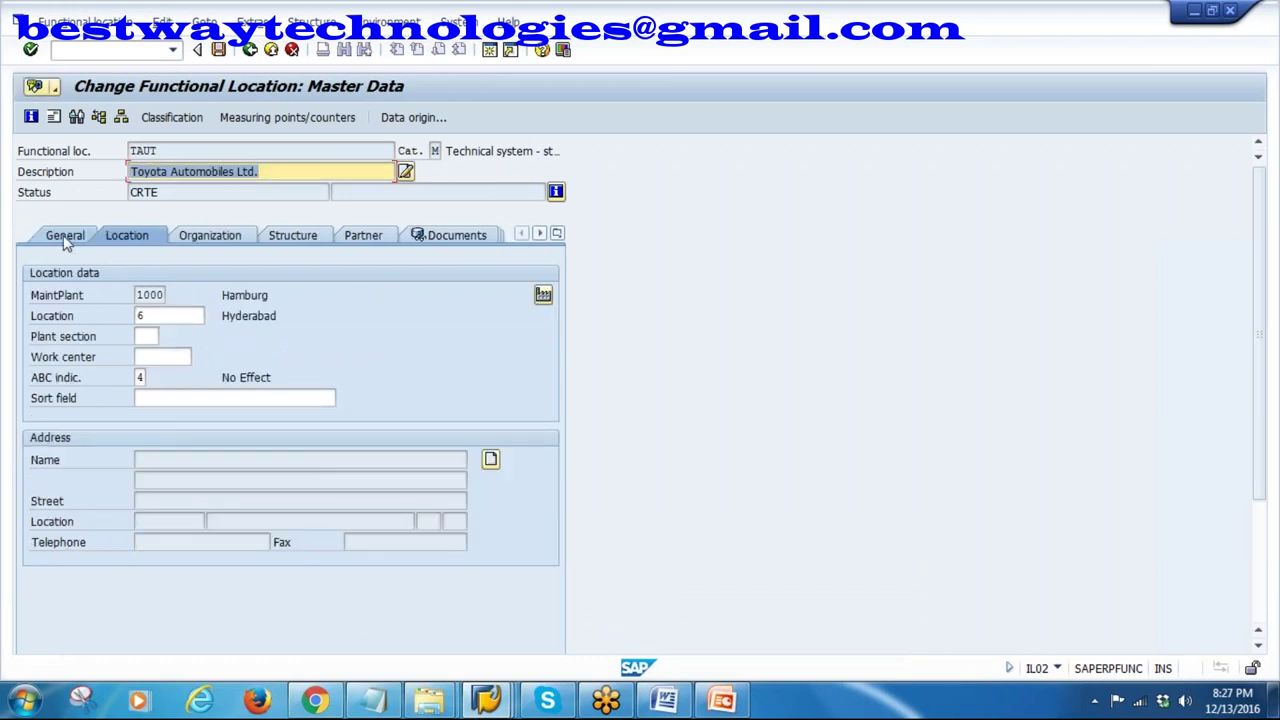
click(65, 243)
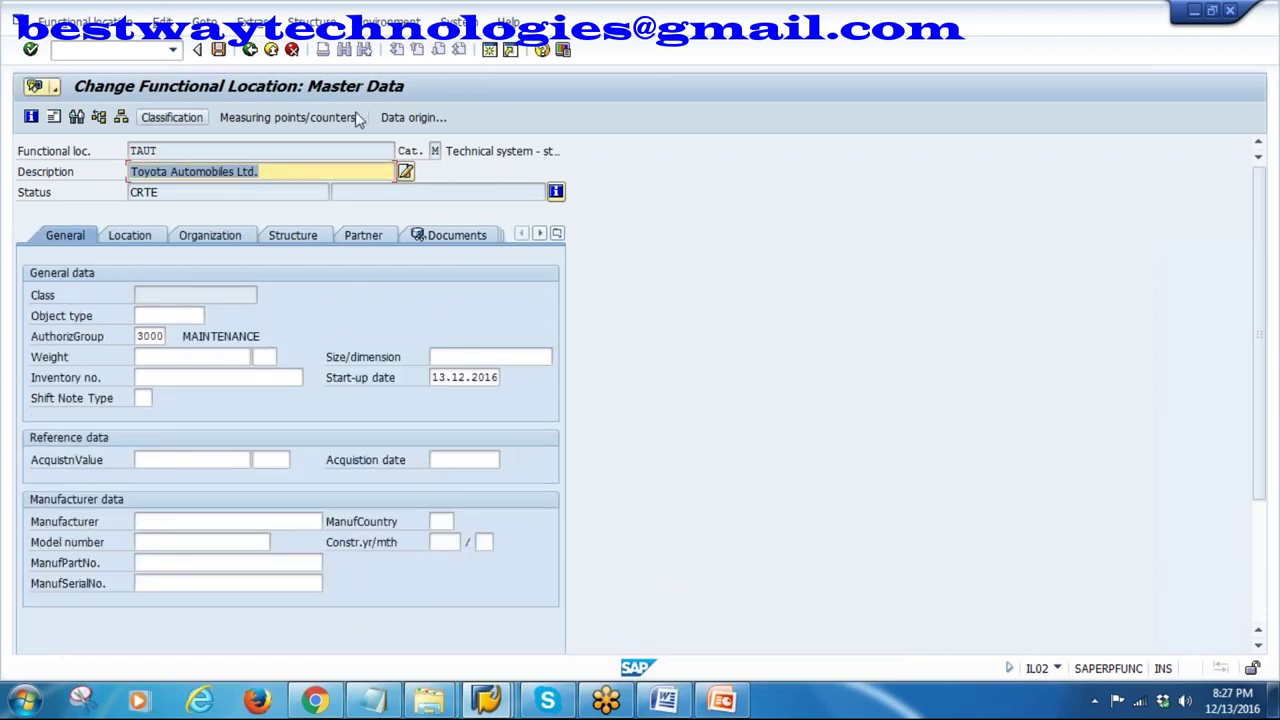
- Switch to the view profile session, delete view 85 from the activity and layout of views of profile SFL, and save
mouse_move(488, 700)
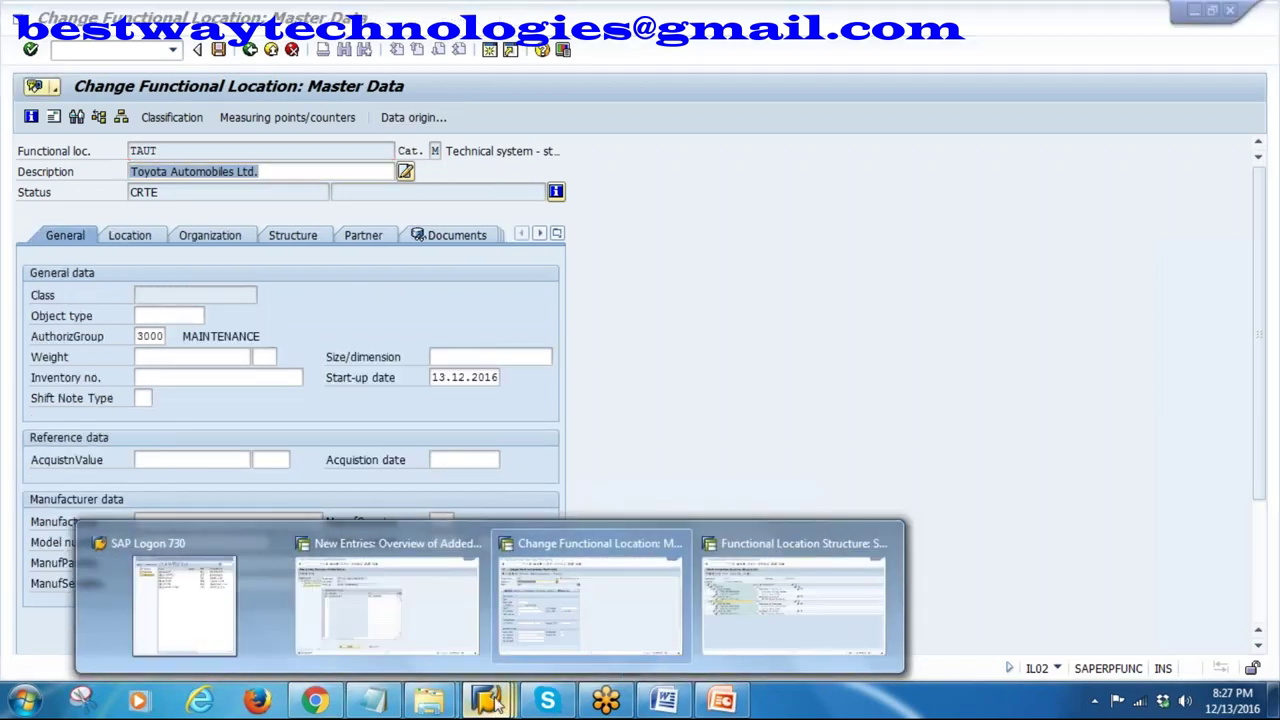
click(410, 595)
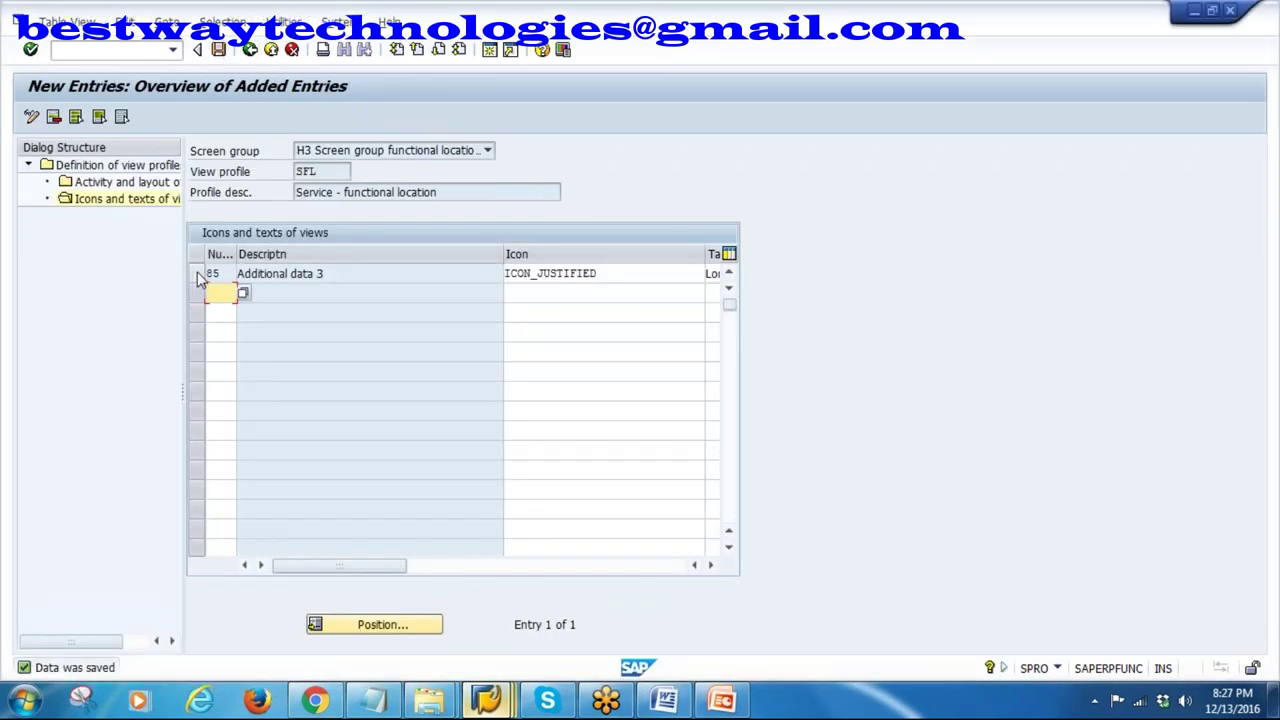
click(108, 183)
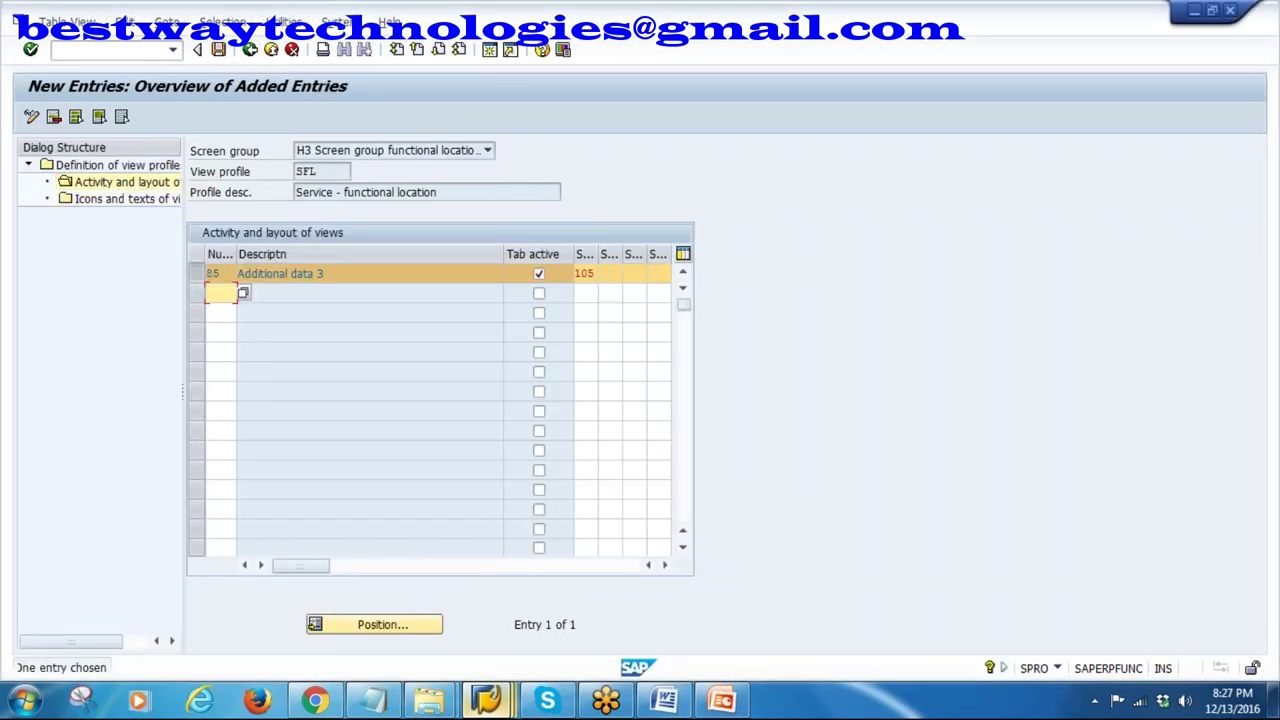
click(196, 274)
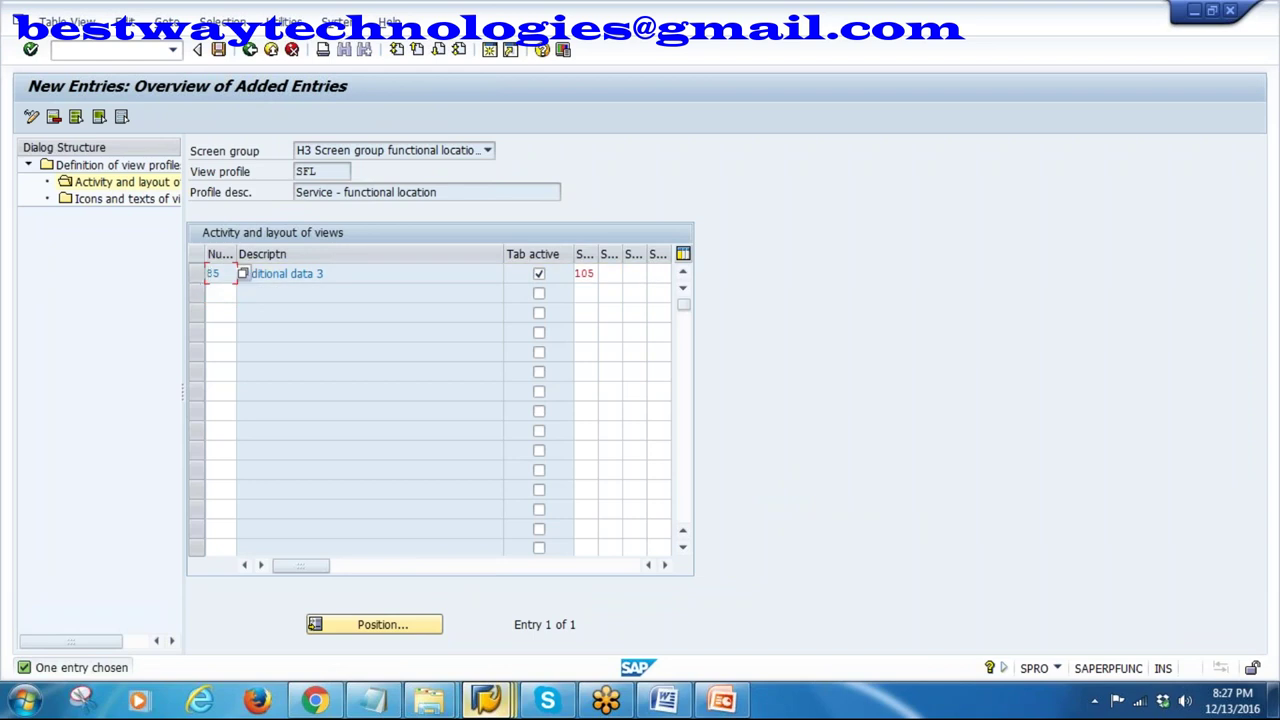
click(197, 274)
click(53, 116)
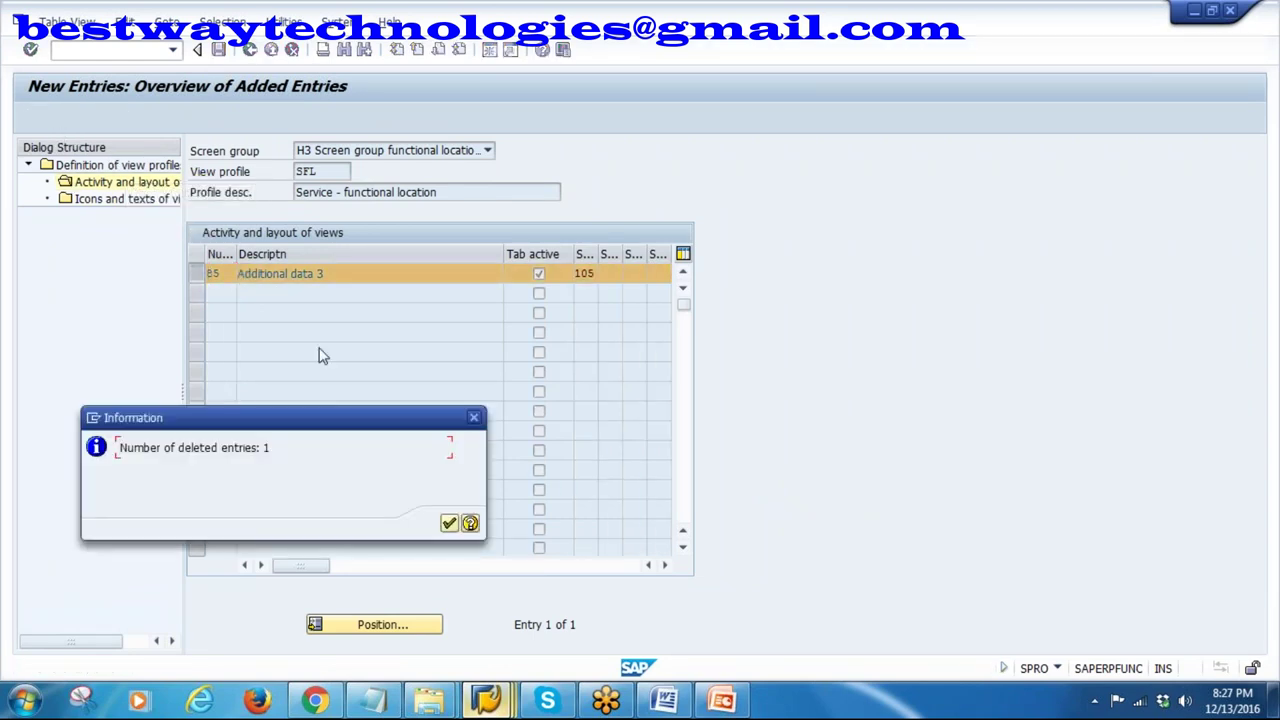
click(449, 523)
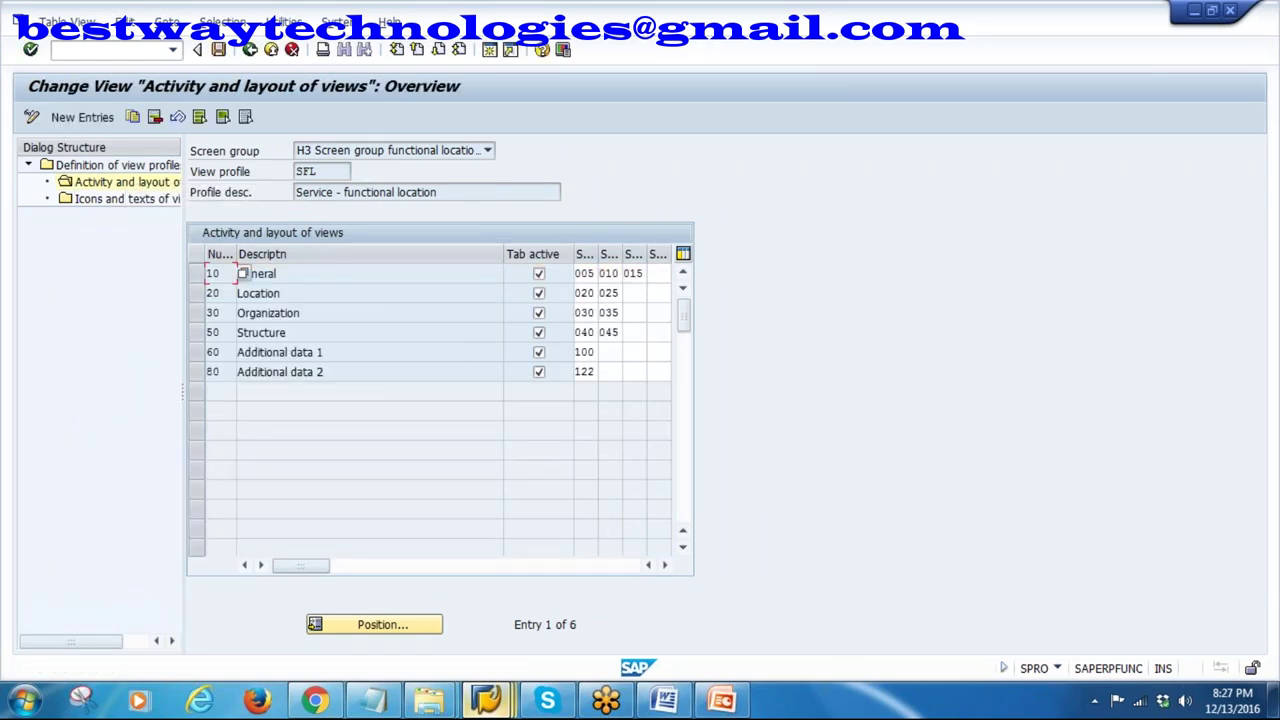
key(ctrl+s)
- Return to the IMG and open Field Selection for Functional Location (Common Fields for Equip./FL) under Functional Locations
click(249, 50)
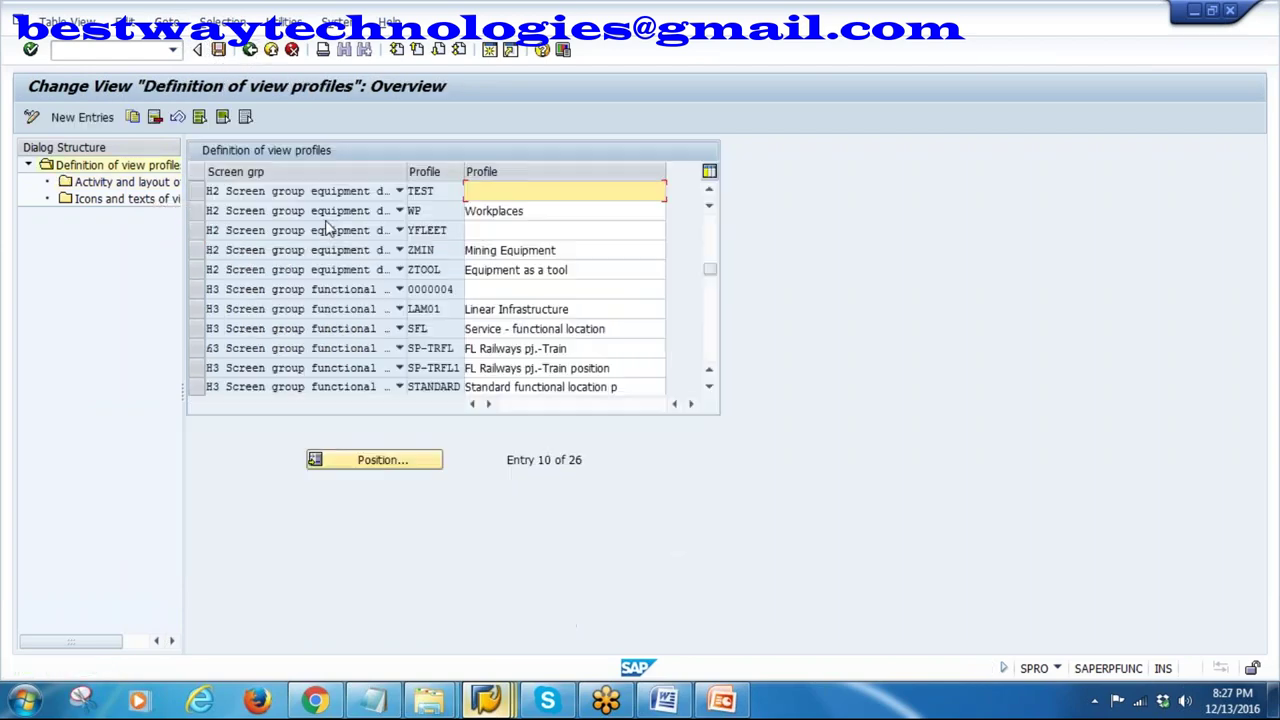
click(249, 50)
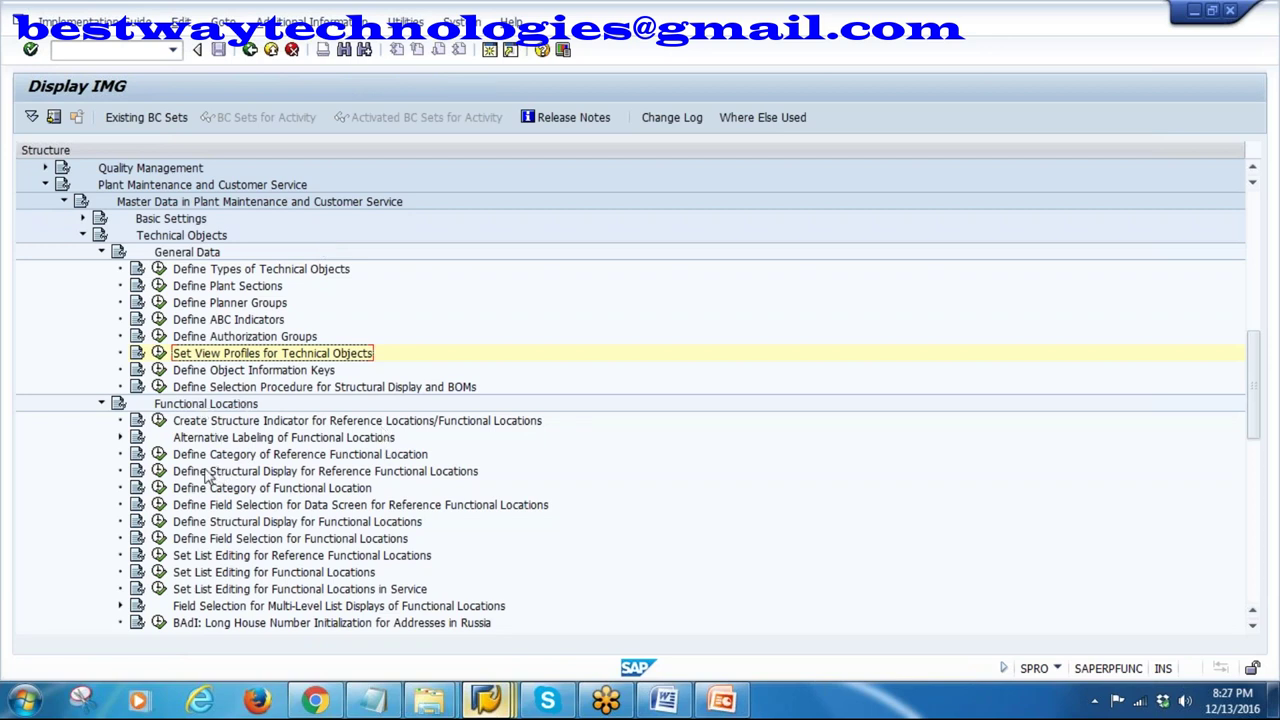
click(101, 252)
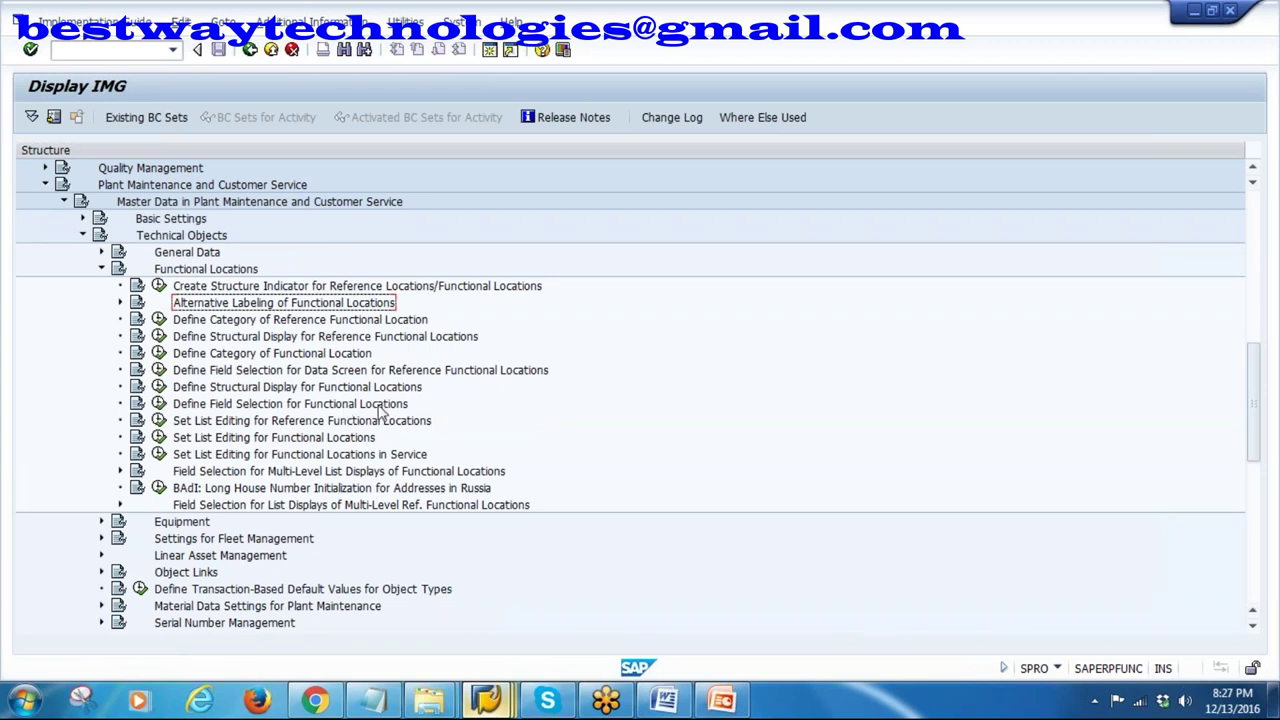
click(158, 404)
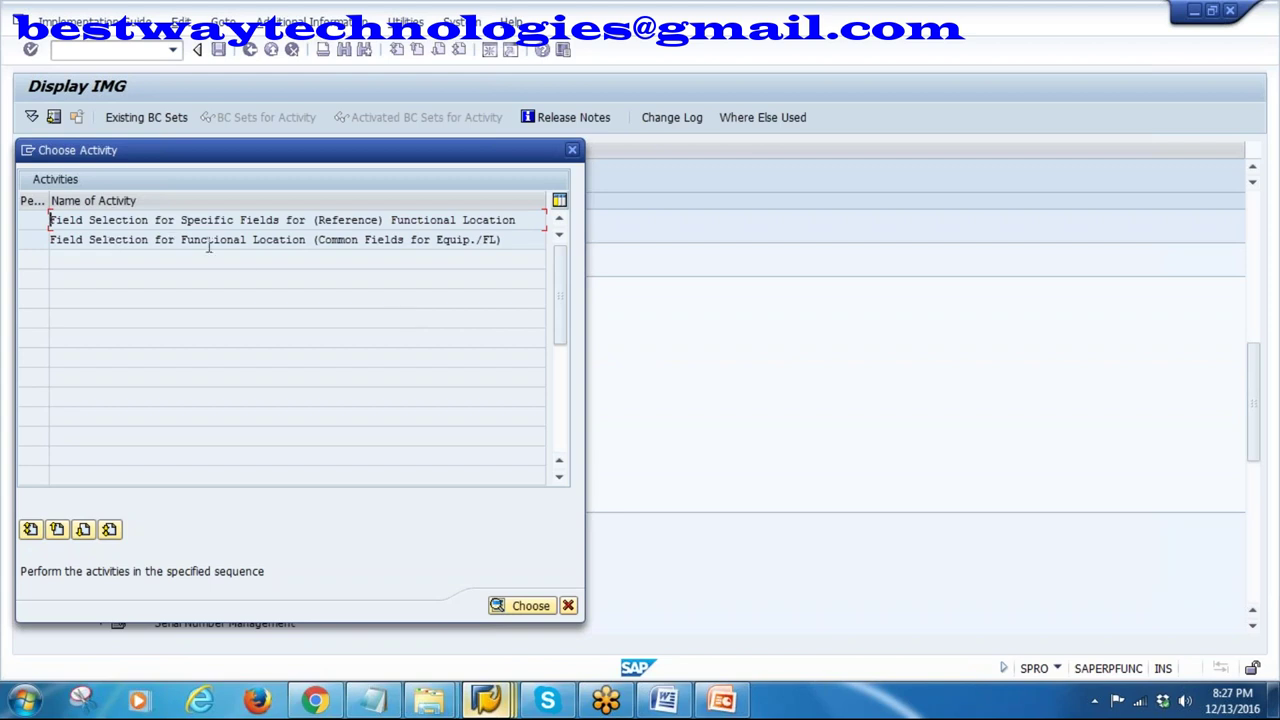
double_click(222, 240)
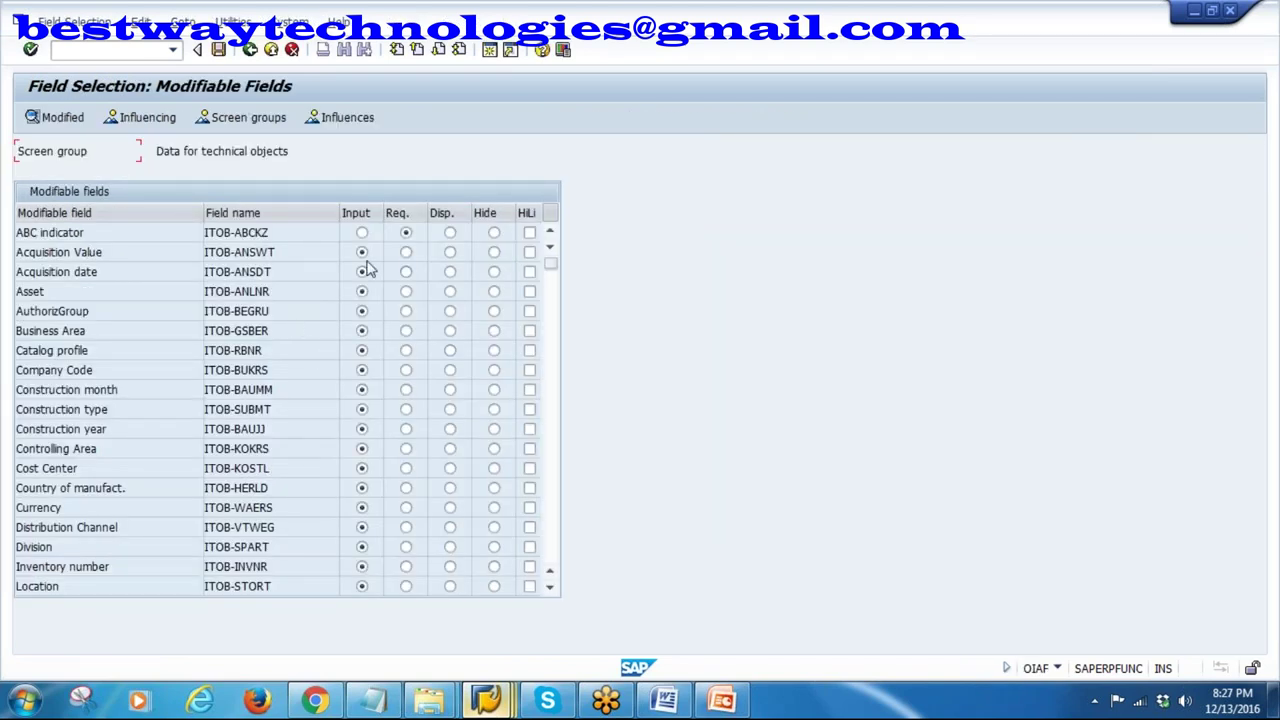
- Make ABC indicator and Cost Center required and AuthorizGroup display-only, save the field selection and close the activity list
click(362, 232)
click(406, 470)
click(407, 234)
click(450, 312)
click(218, 49)
click(276, 296)
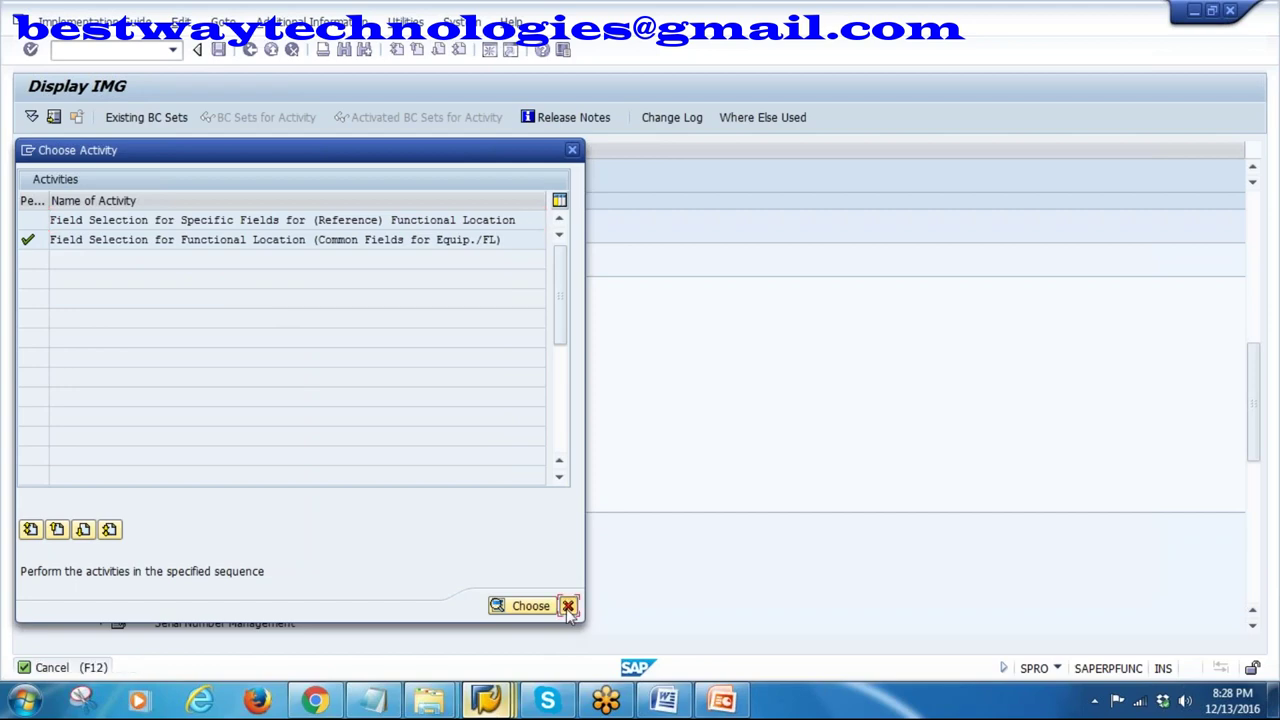
click(567, 605)
- Switch to the functional location session, leave TAUT's master data and review the TAUT structure list in the other session
mouse_move(487, 700)
click(564, 595)
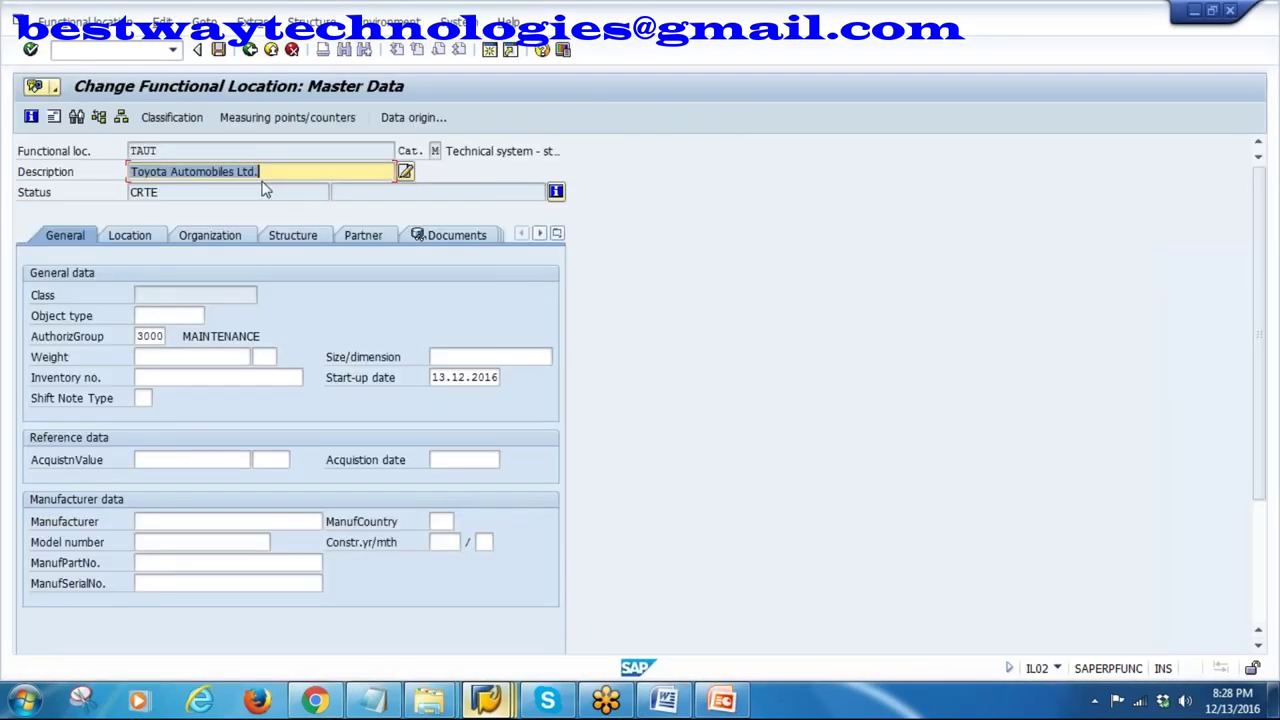
key(F3)
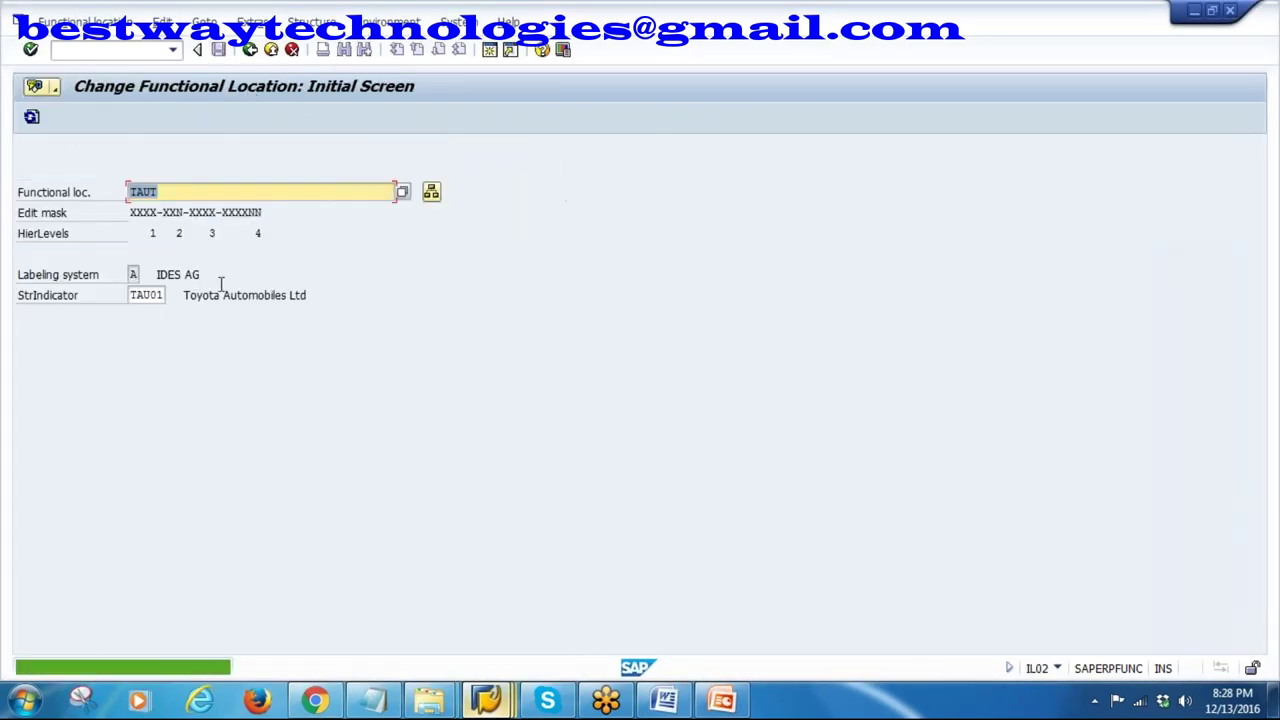
click(487, 700)
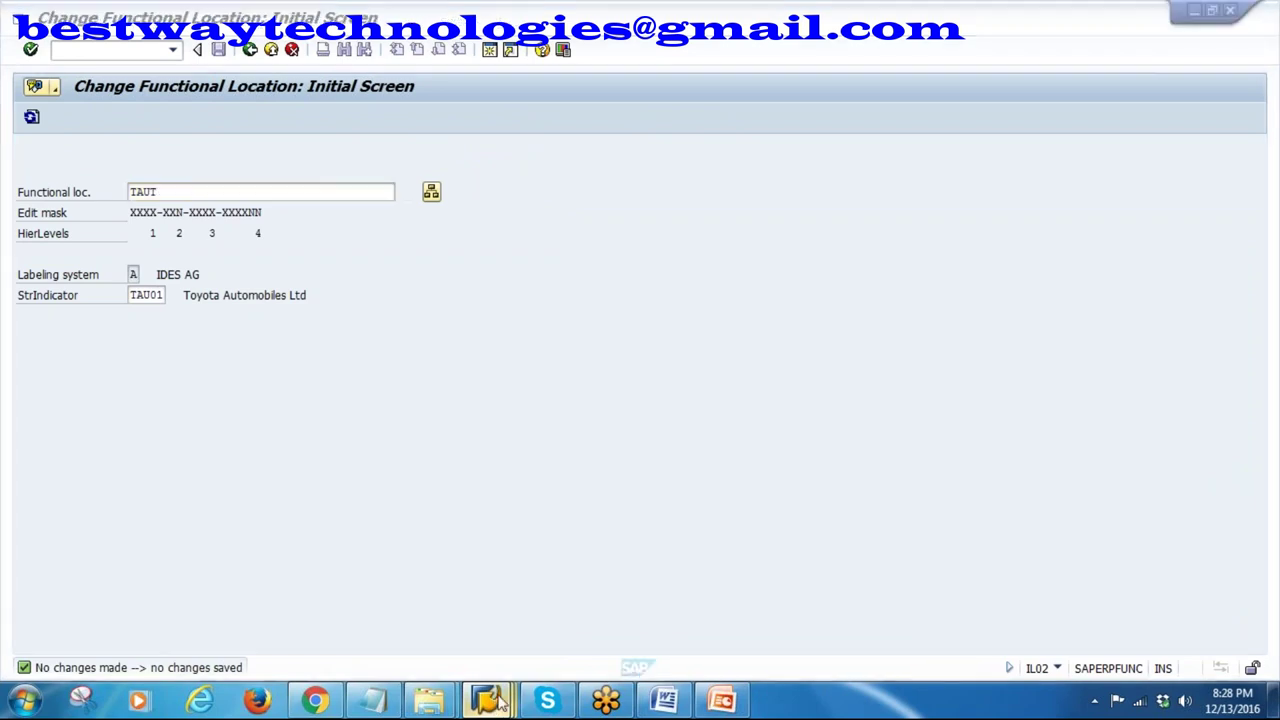
click(757, 598)
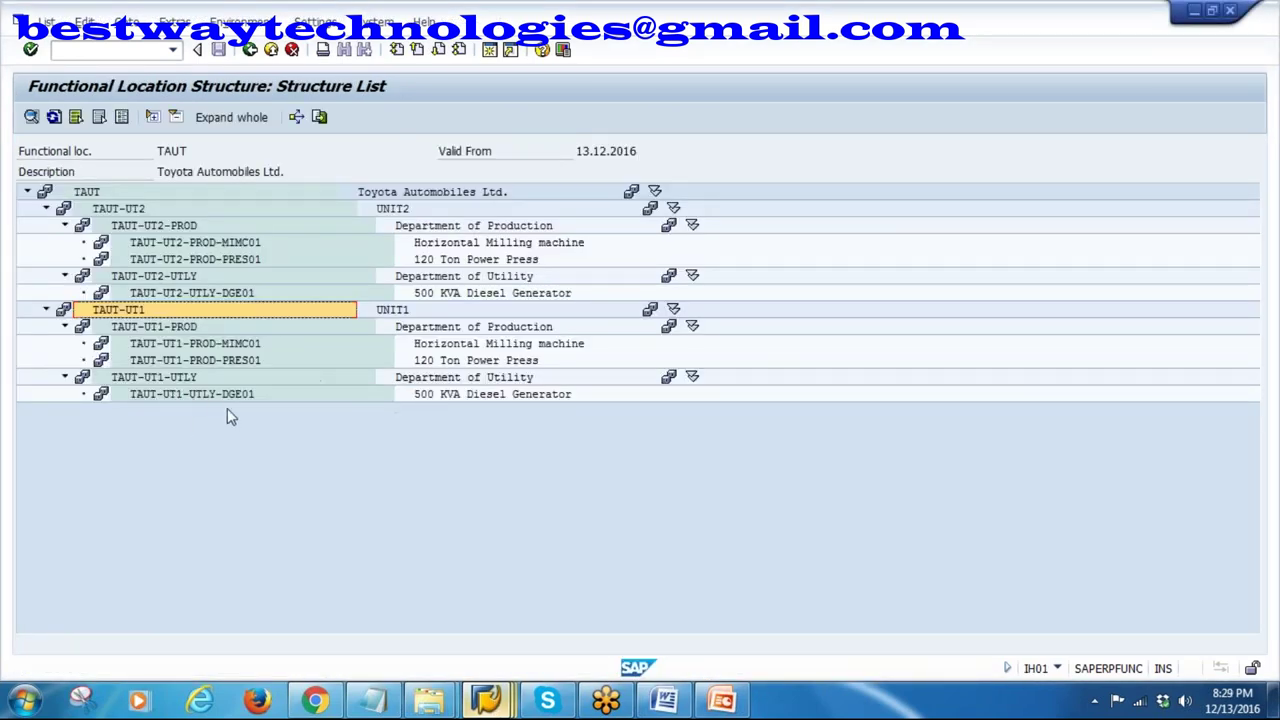
click(205, 295)
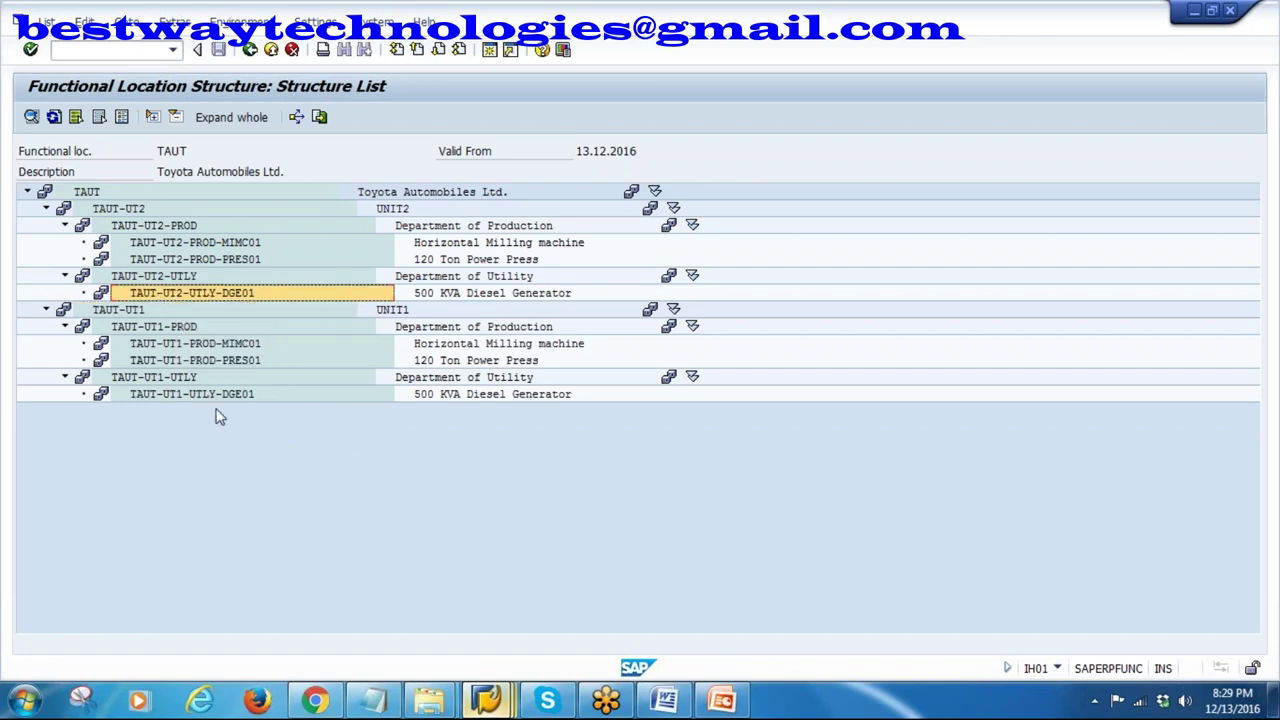
- Try to open functional location TAUT-UT2-PROD-SHMC01 in change mode
key(F3)
text(UT1)
click(180, 223)
key(BackSpace)
text(2-PROD-SHMC01)
click(431, 191)
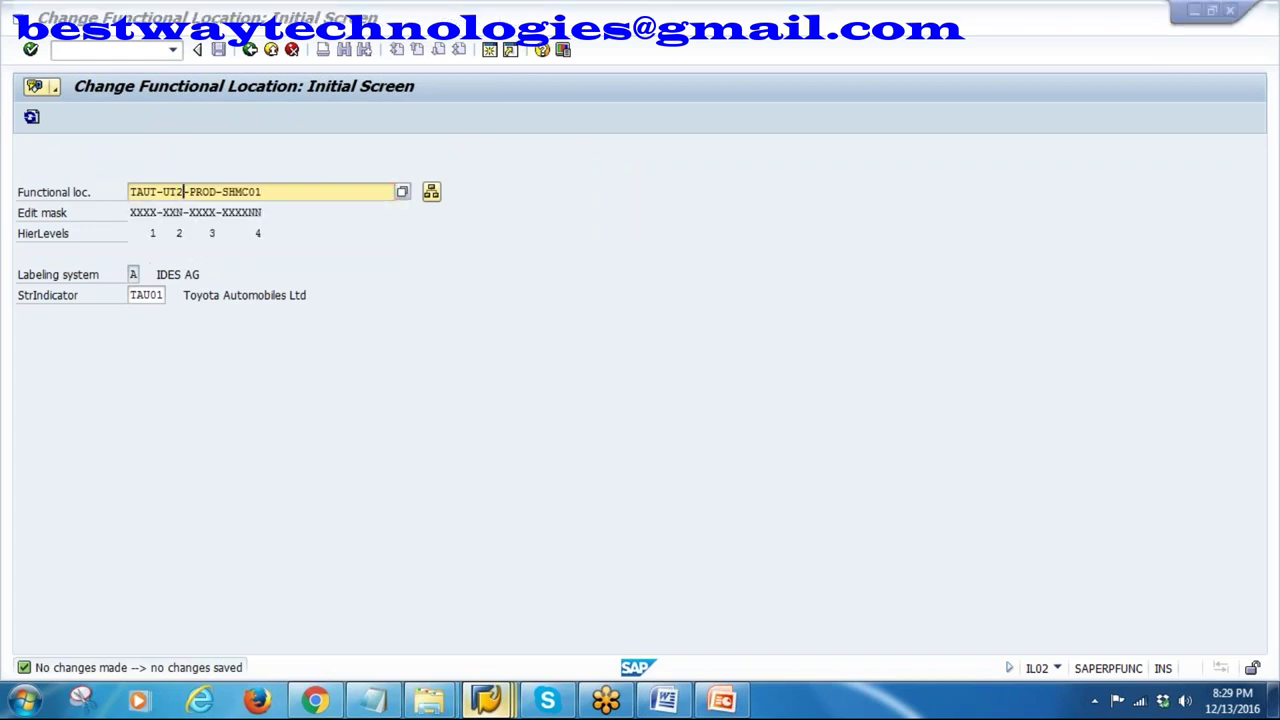
key(alt+Tab)
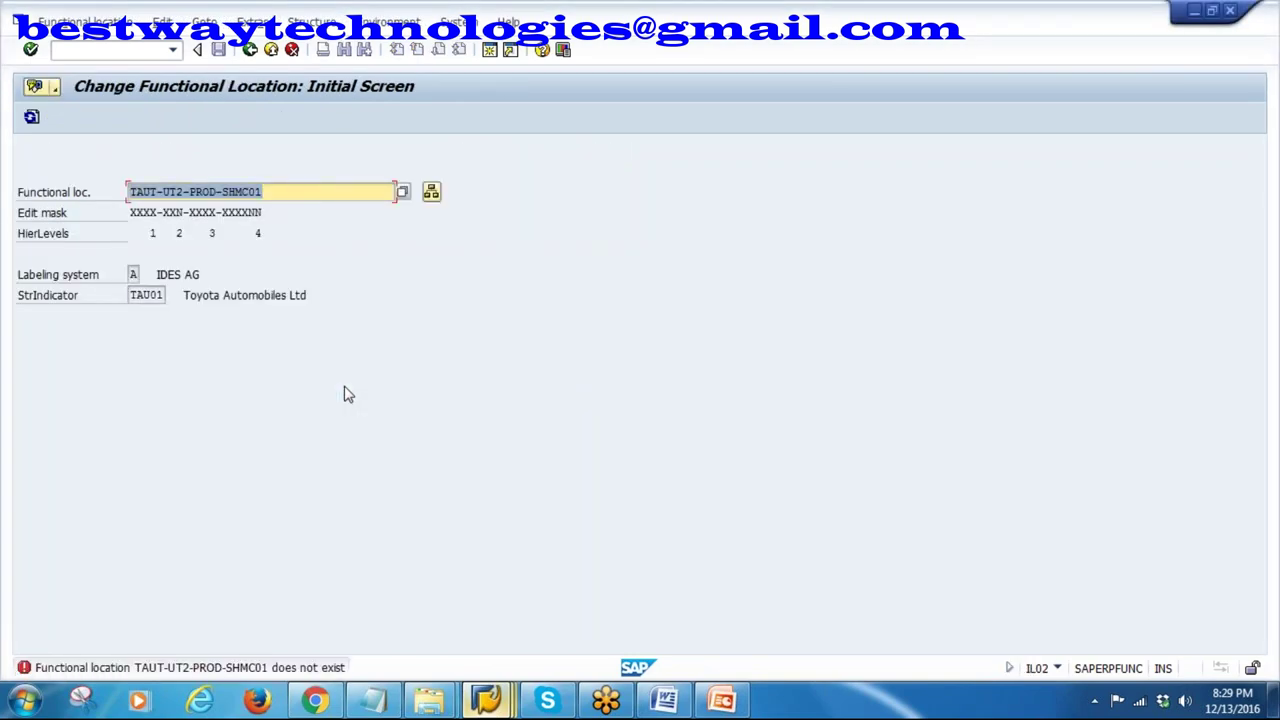
- Start creating functional location TAUT-UT2-PROD-SHMC01 and open its master data
click(106, 20)
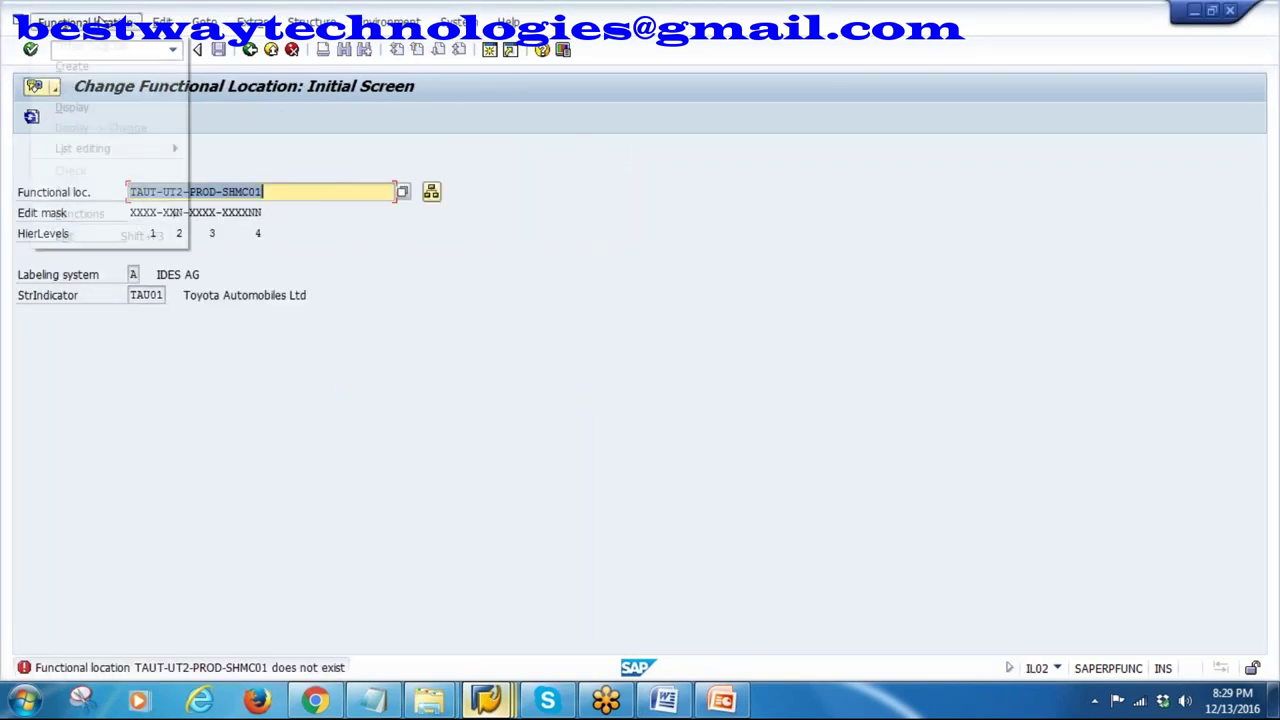
click(72, 66)
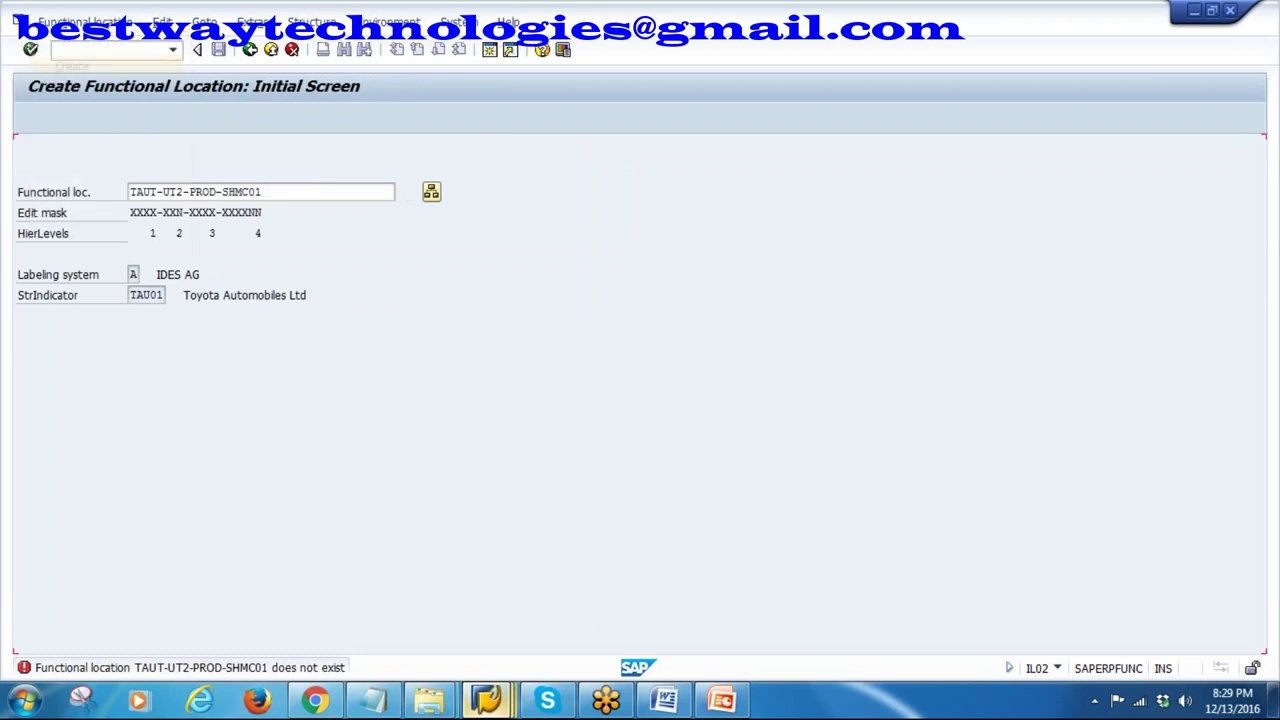
click(240, 192)
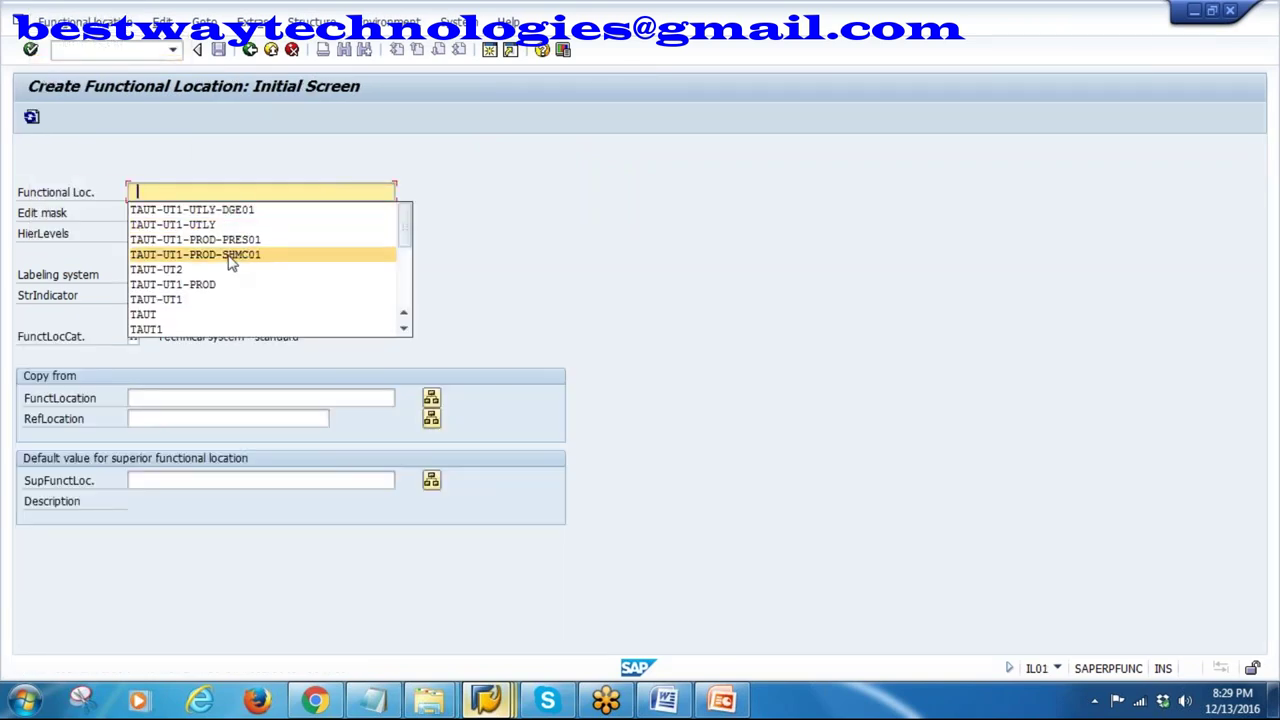
click(229, 256)
key(BackSpace)
text(2-PROD-SHMC01)
key(Return)
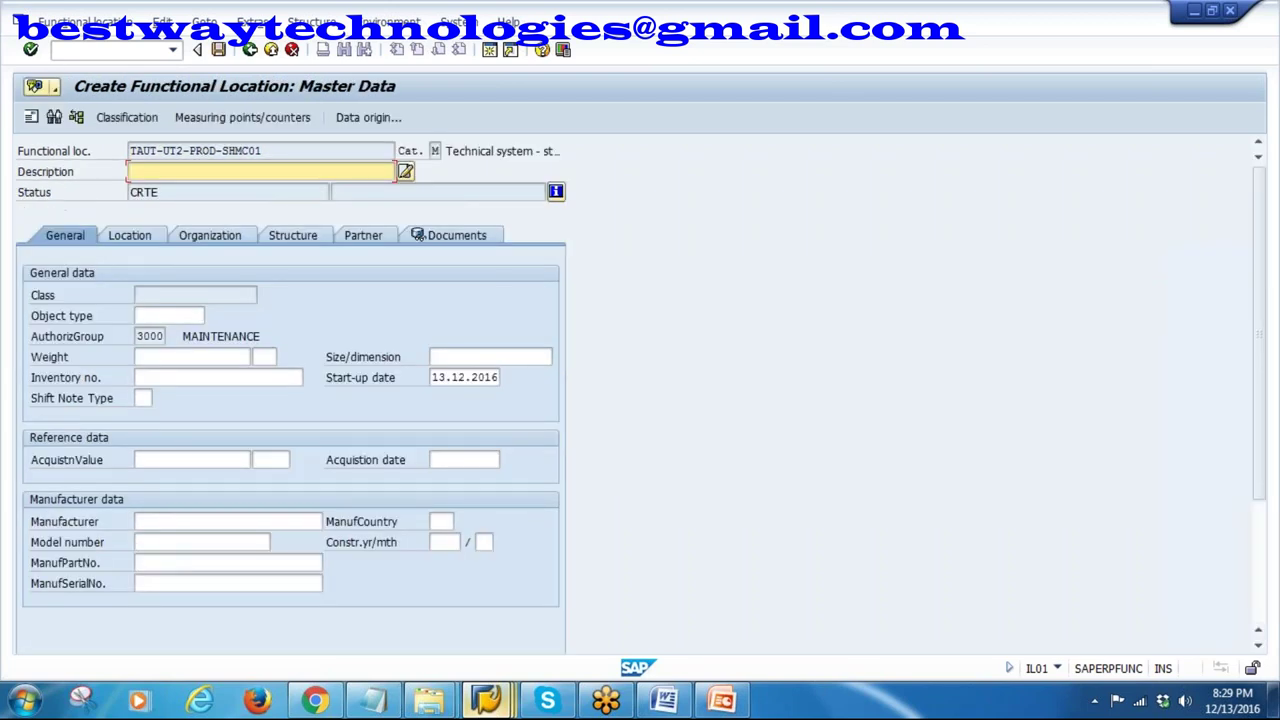
- Check that the authorization group is display-only and set the description to CNC Shearing Machine 120 ton
click(140, 337)
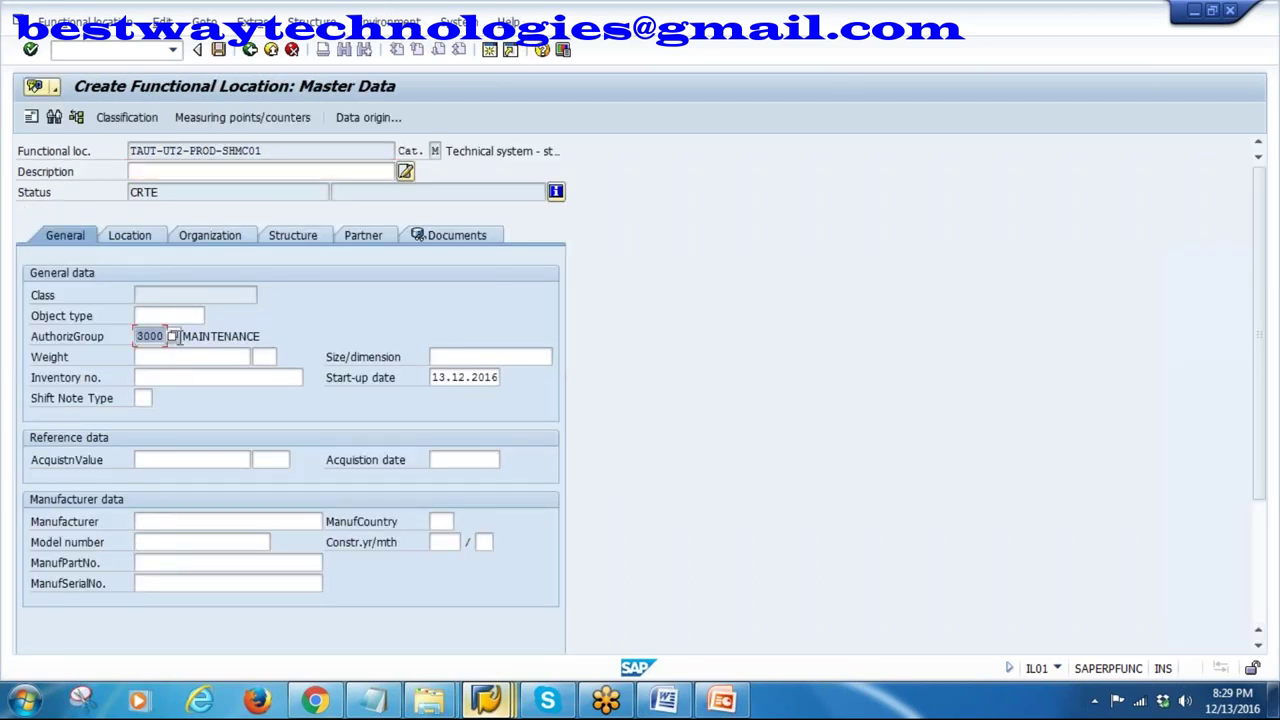
click(175, 173)
key(BackSpace)
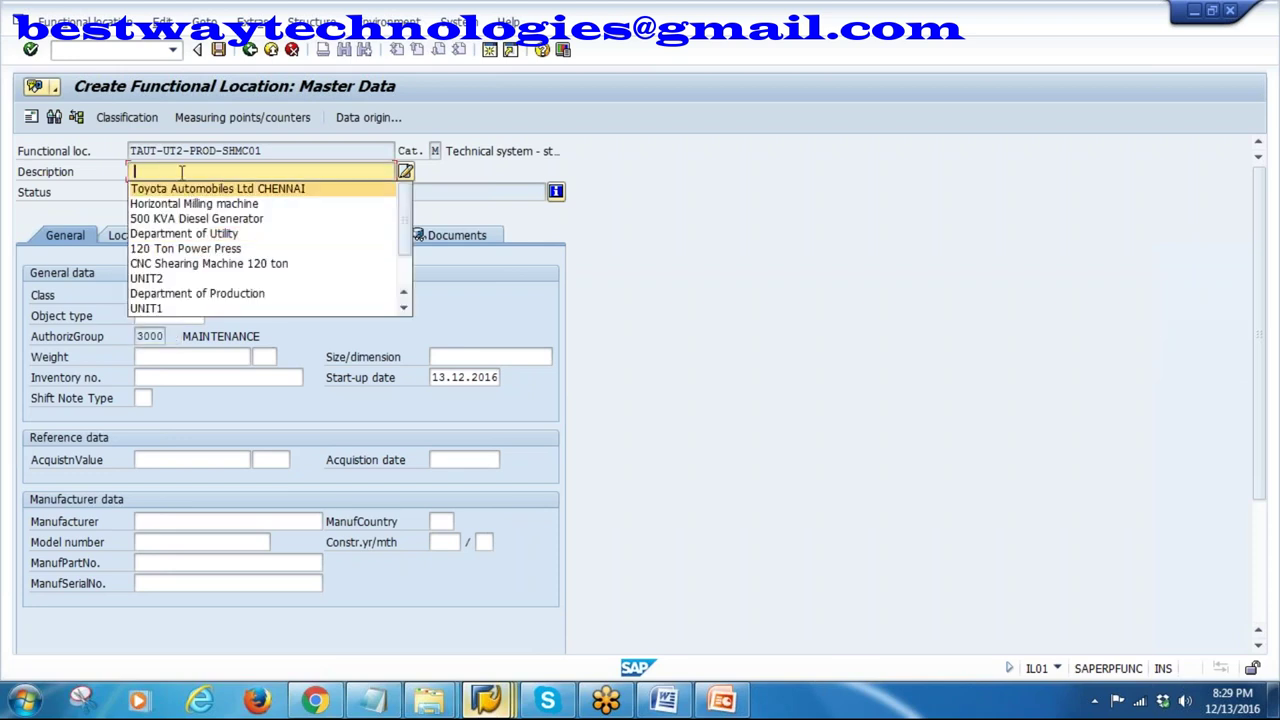
click(196, 263)
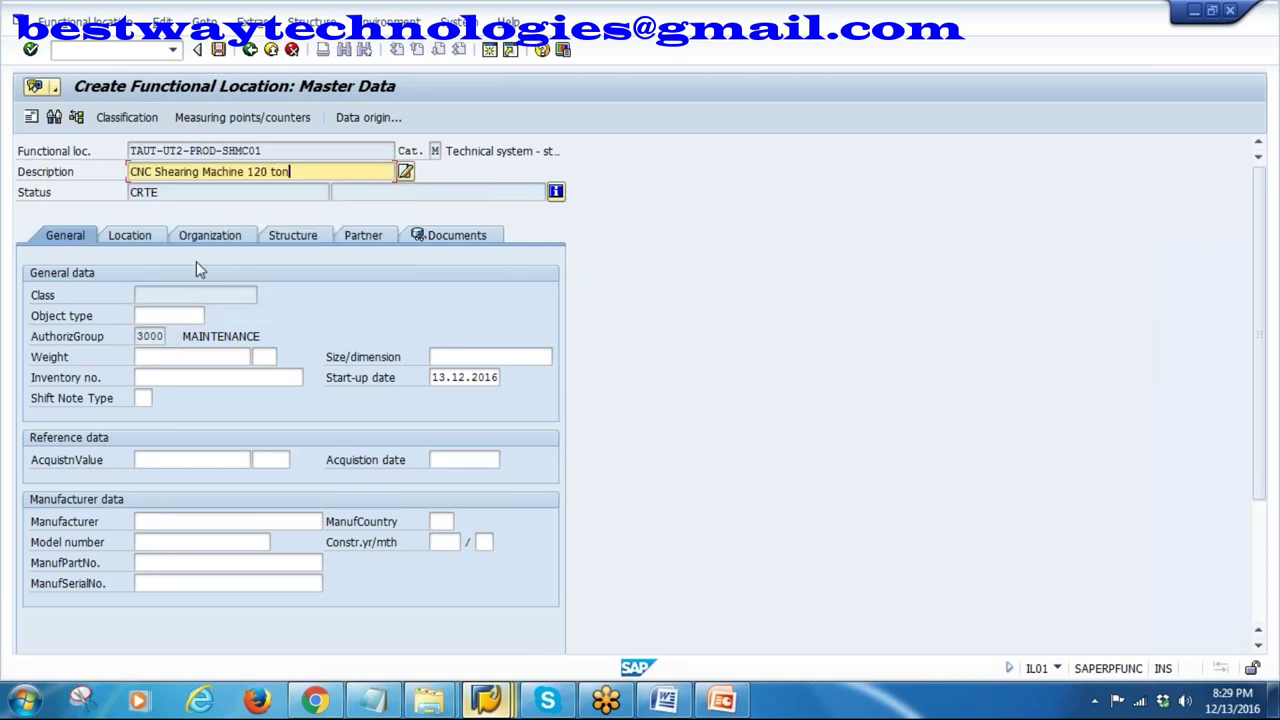
key(End)
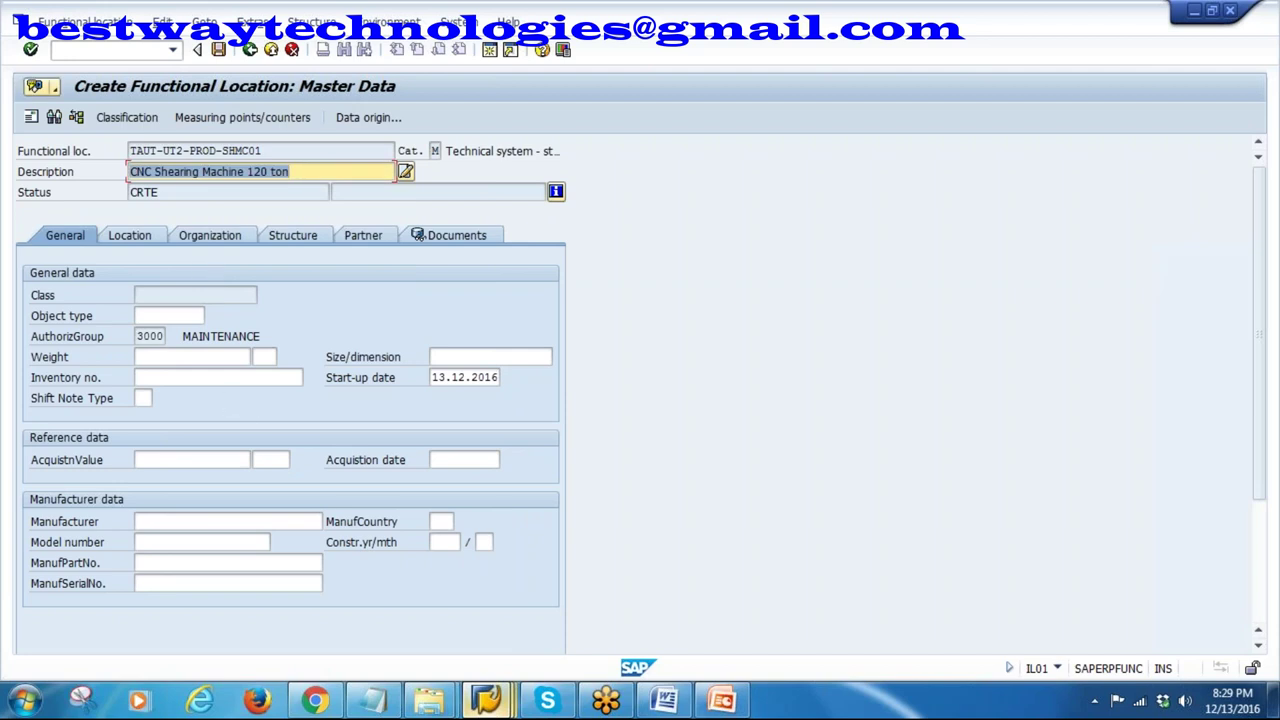
- Test the ABC indicator in the Location view by leaving it blank and trying to proceed, and set it to 4 (No Effect)
click(154, 243)
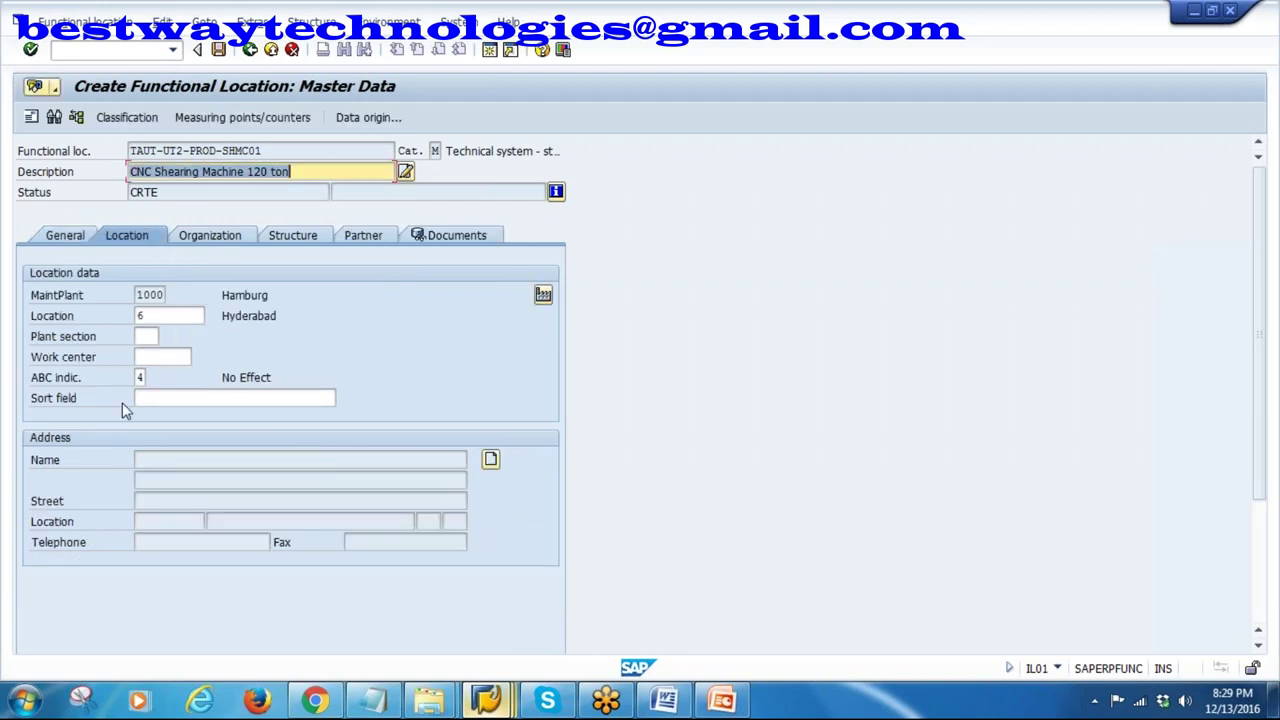
click(140, 377)
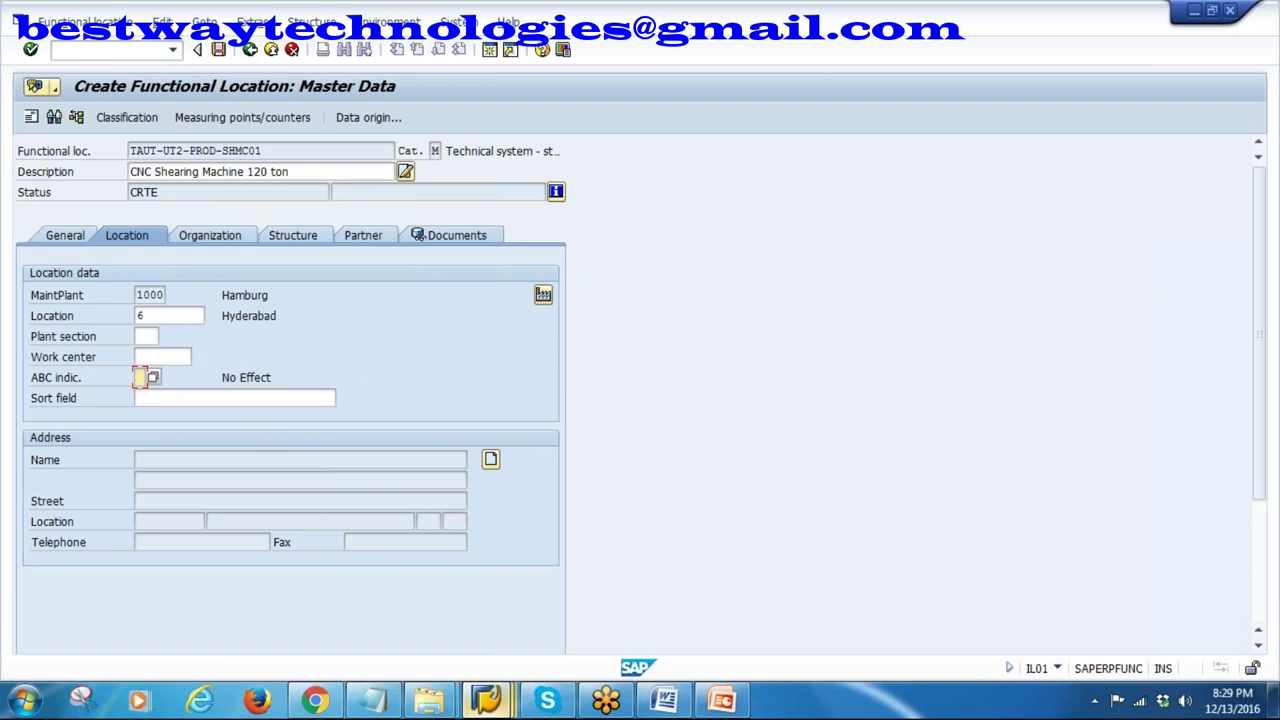
click(233, 240)
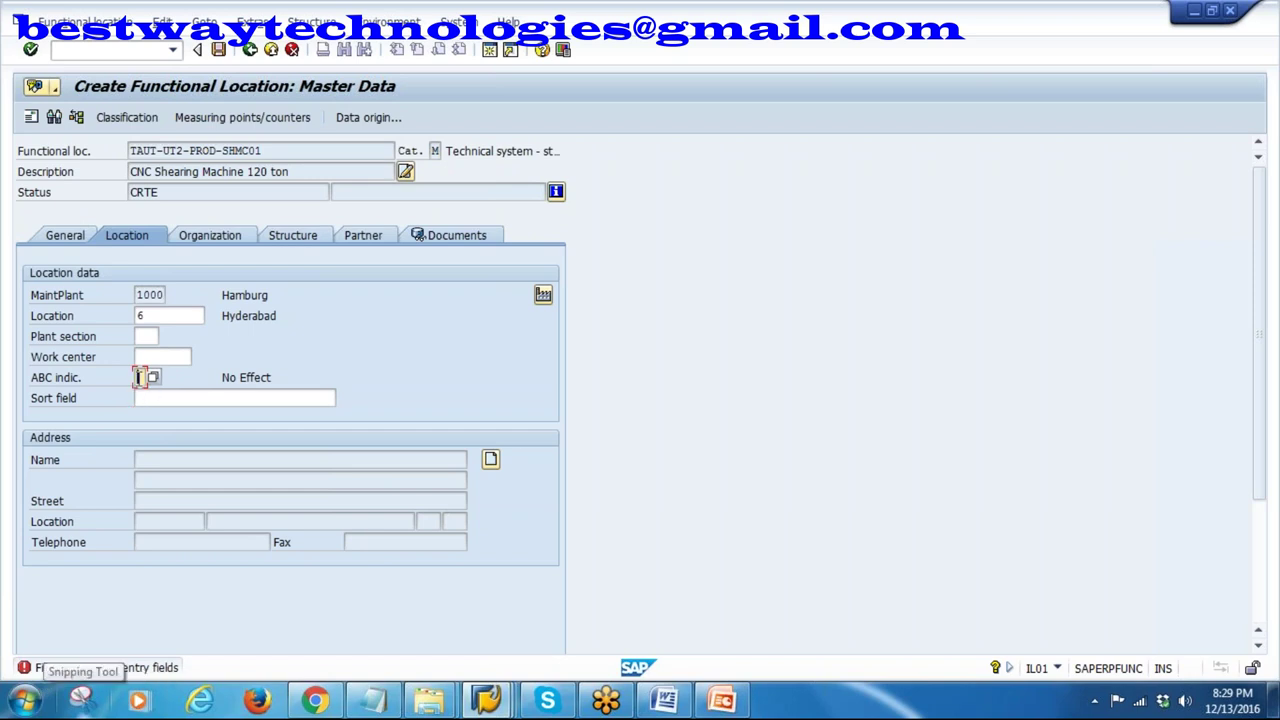
click(153, 379)
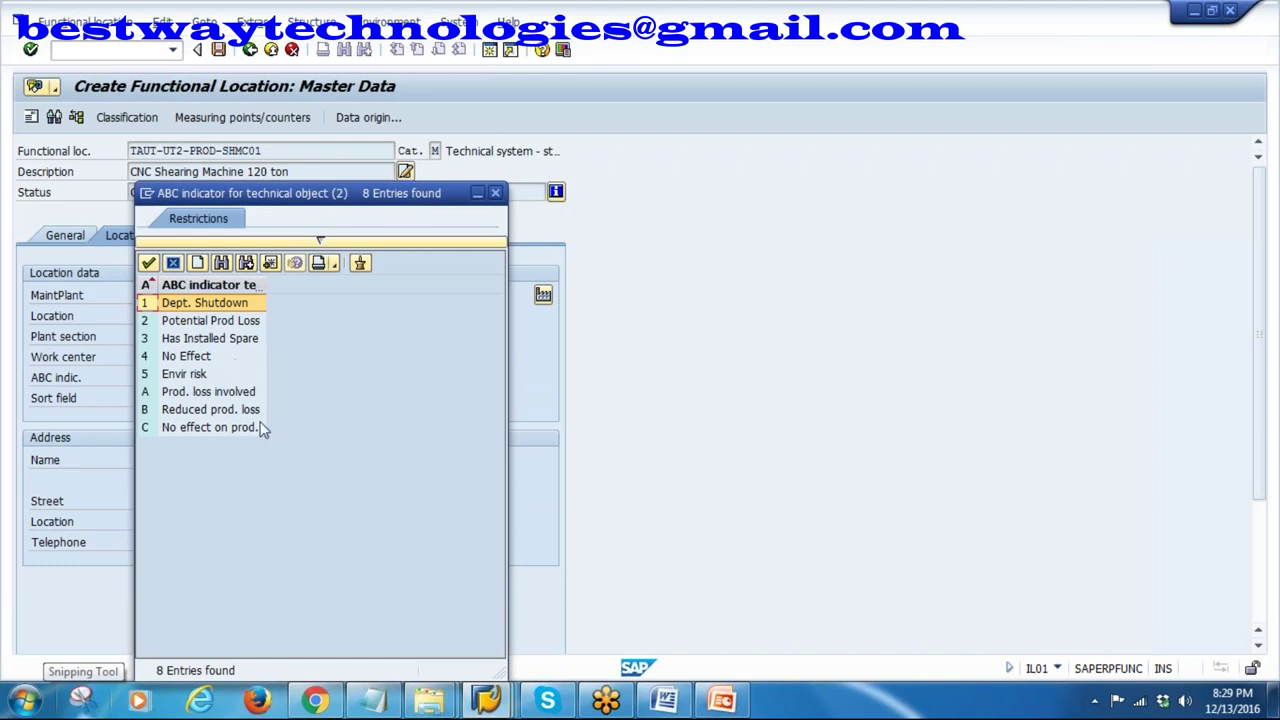
double_click(186, 358)
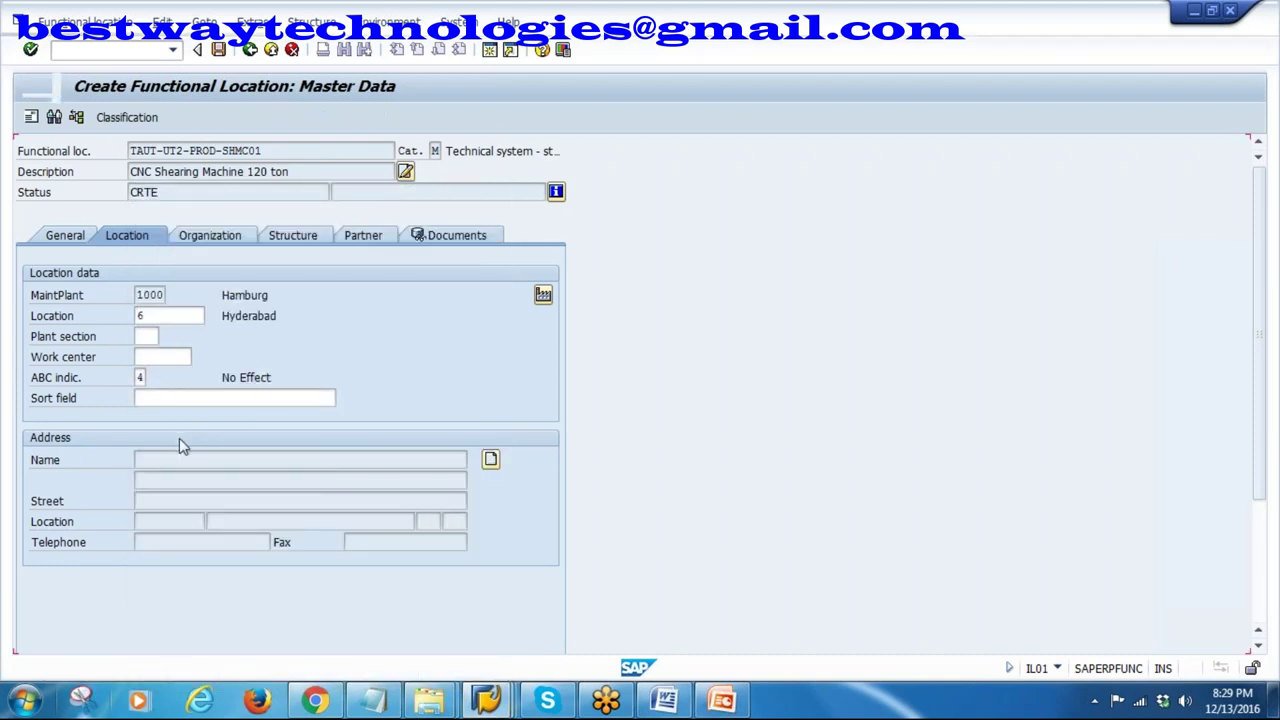
- Test the cost center in the Organization view by leaving it blank and trying to proceed, and set it to 4300
key(ctrl+Page_Down)
double_click(184, 356)
key(BackSpace)
click(165, 399)
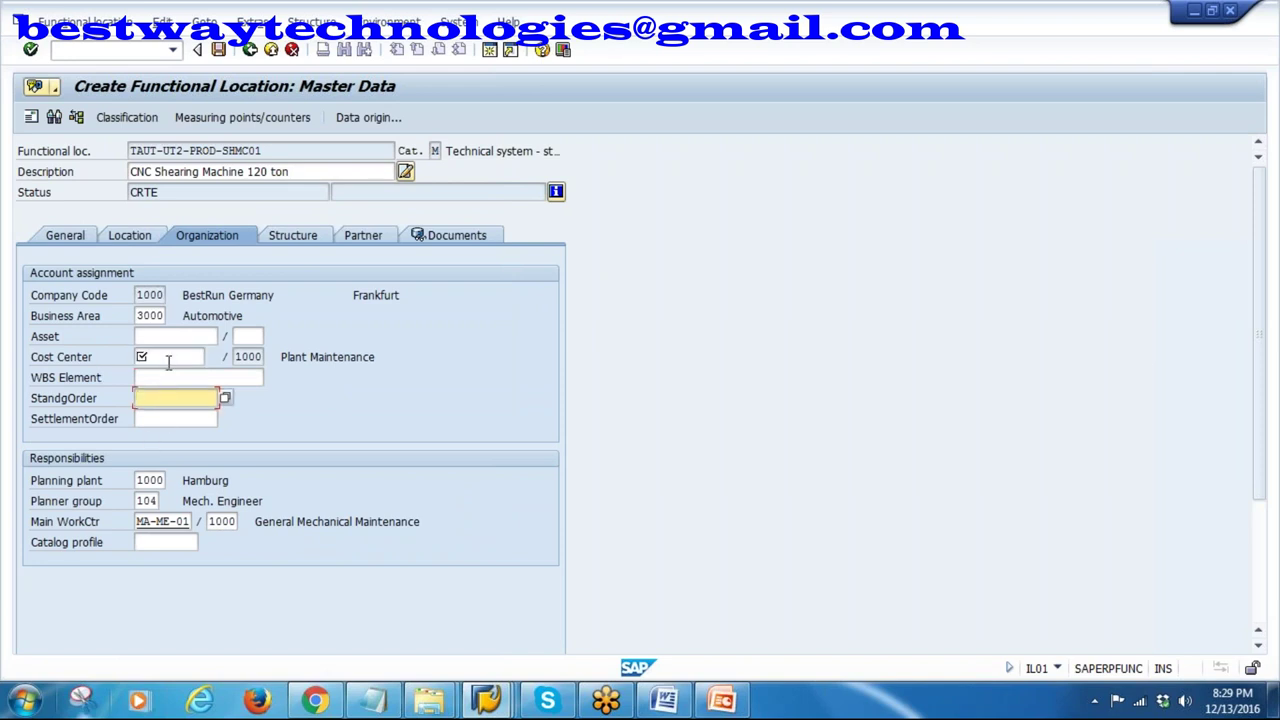
click(168, 360)
key(Return)
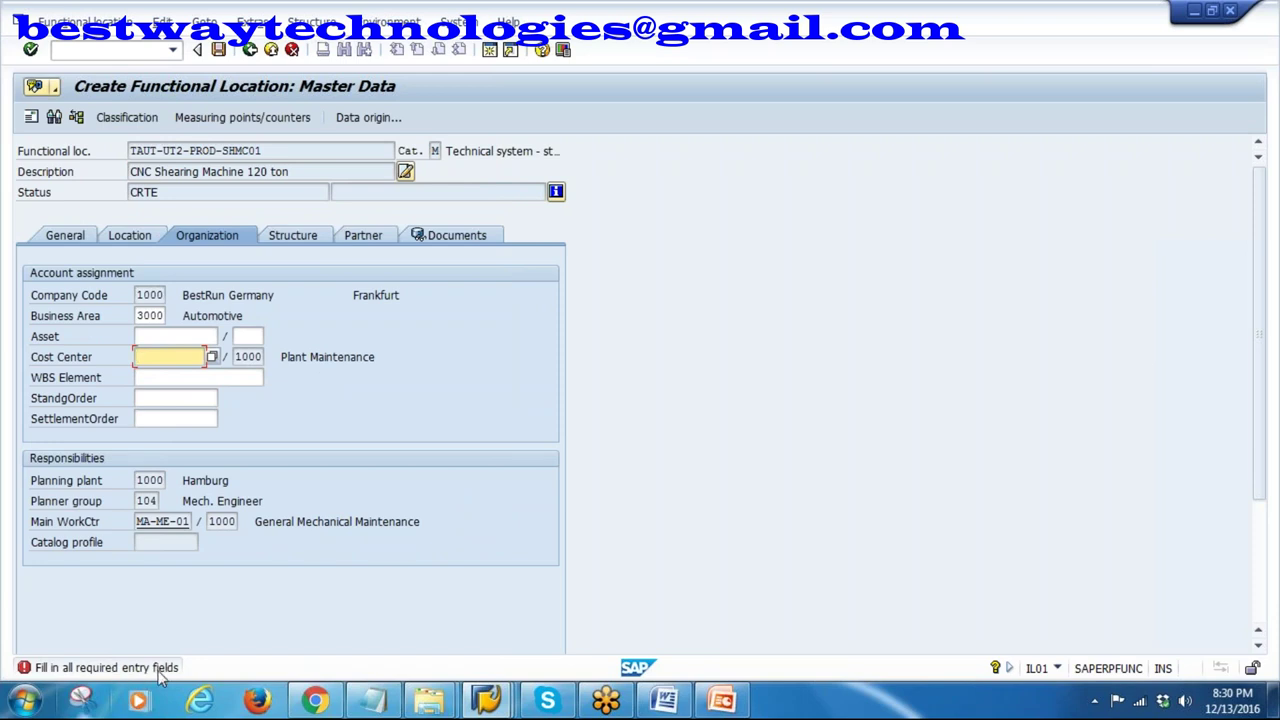
key(Down)
key(Down)
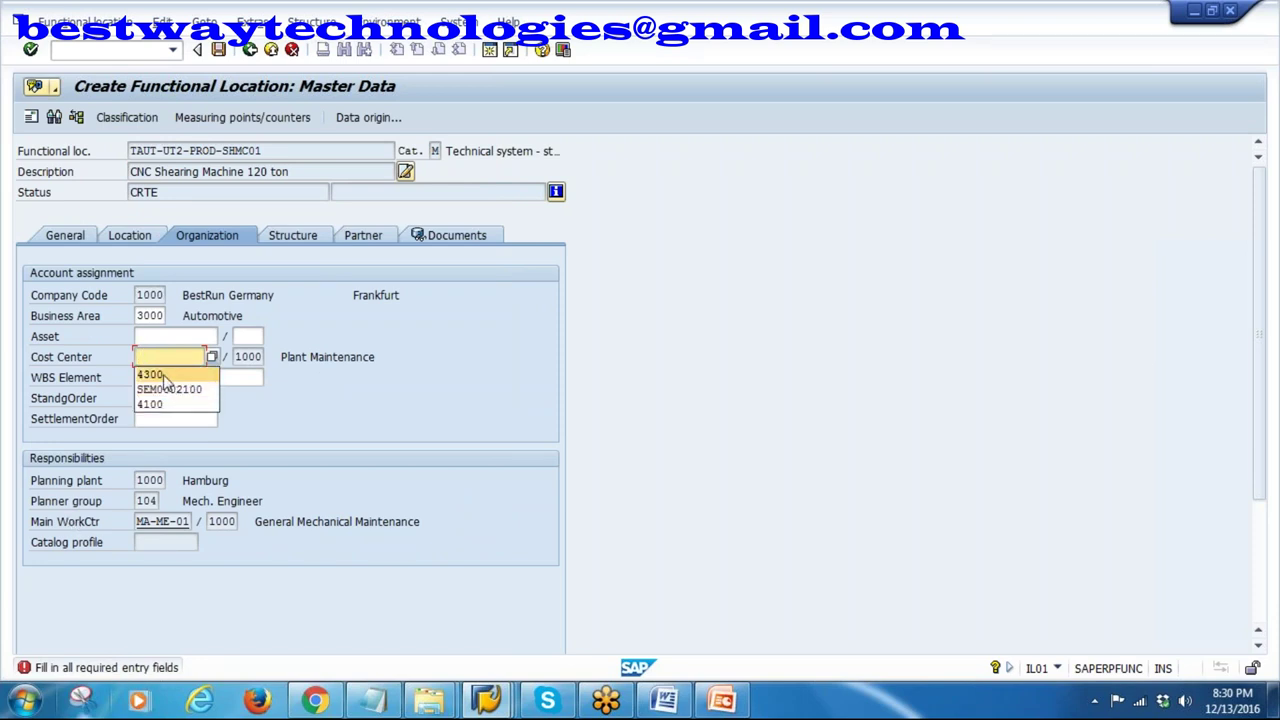
key(Return)
- Check the Structure and Partner views of the new functional location and save it
key(ctrl+Page_Down)
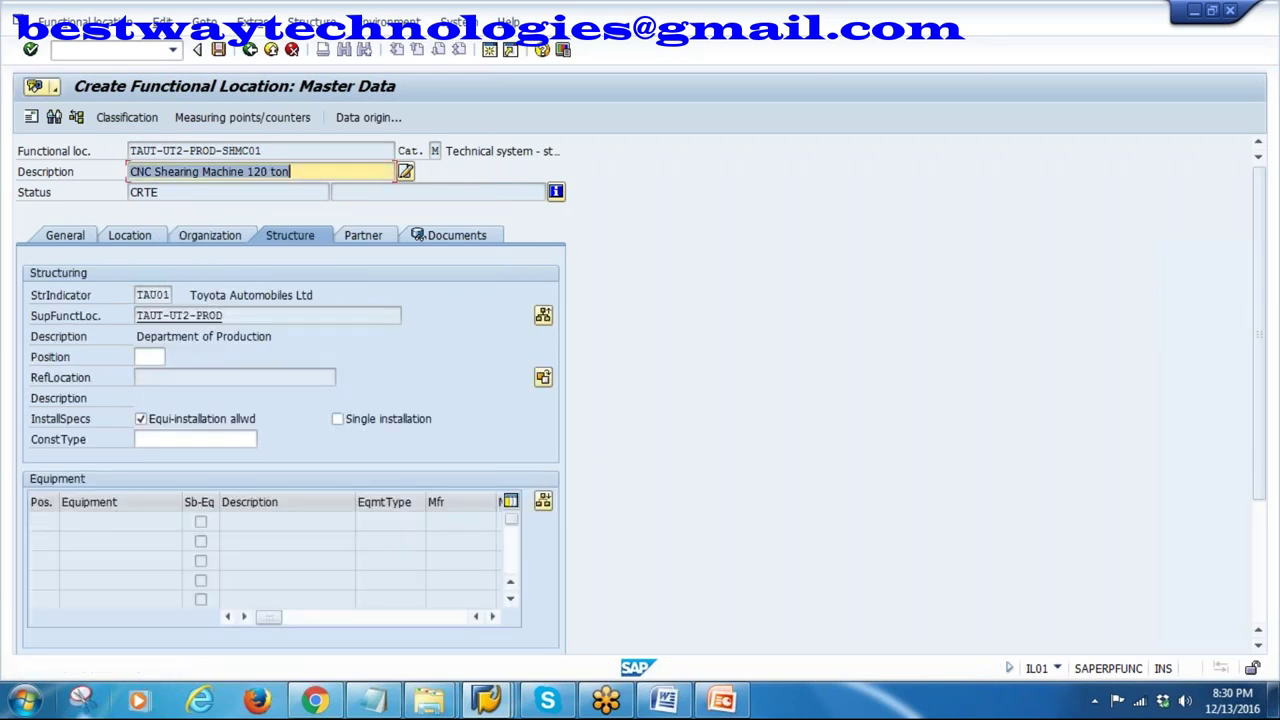
click(364, 236)
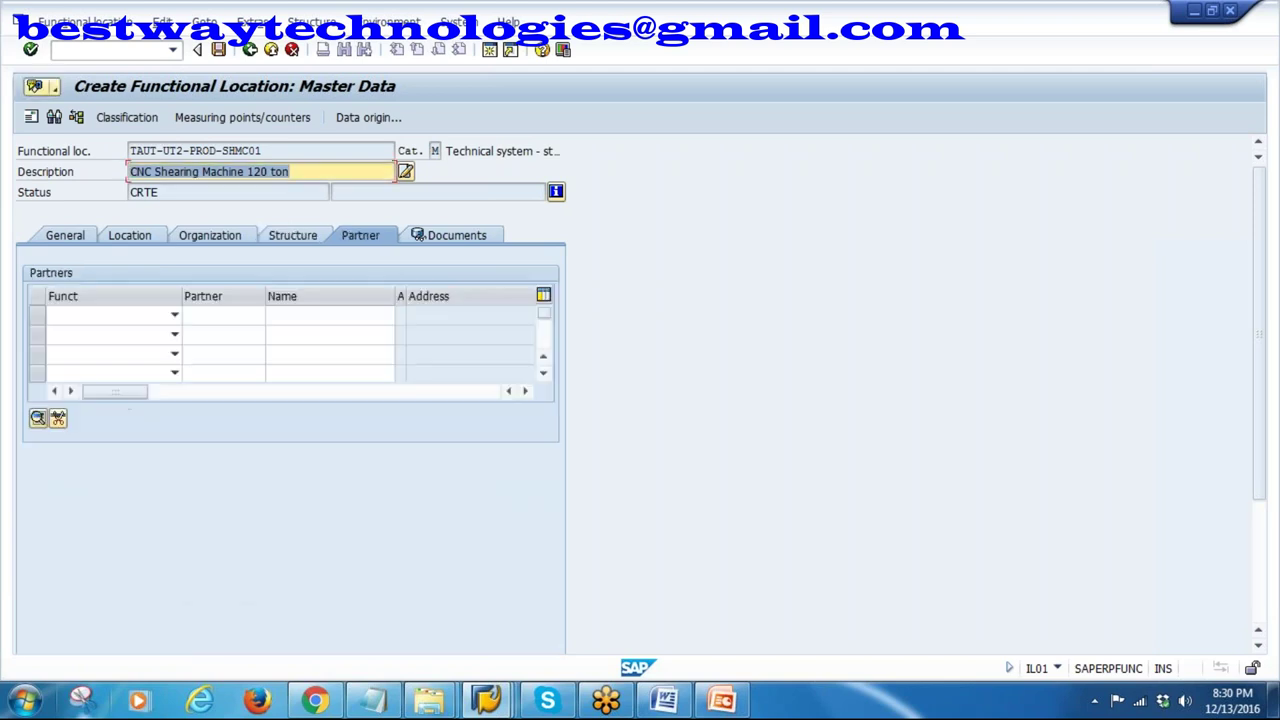
click(218, 49)
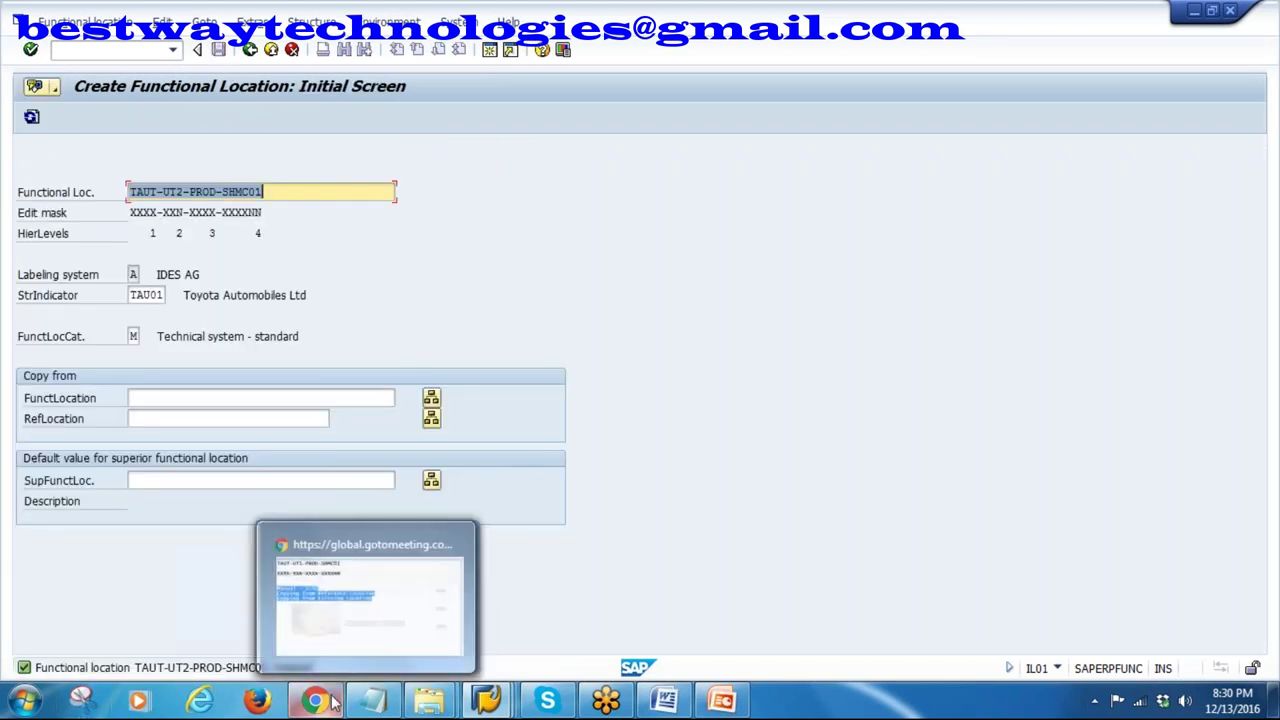
- Review the functional location activities in the IMG and on the PowerPoint configuration slide, and return to SAP to leave the creation screen
mouse_move(482, 700)
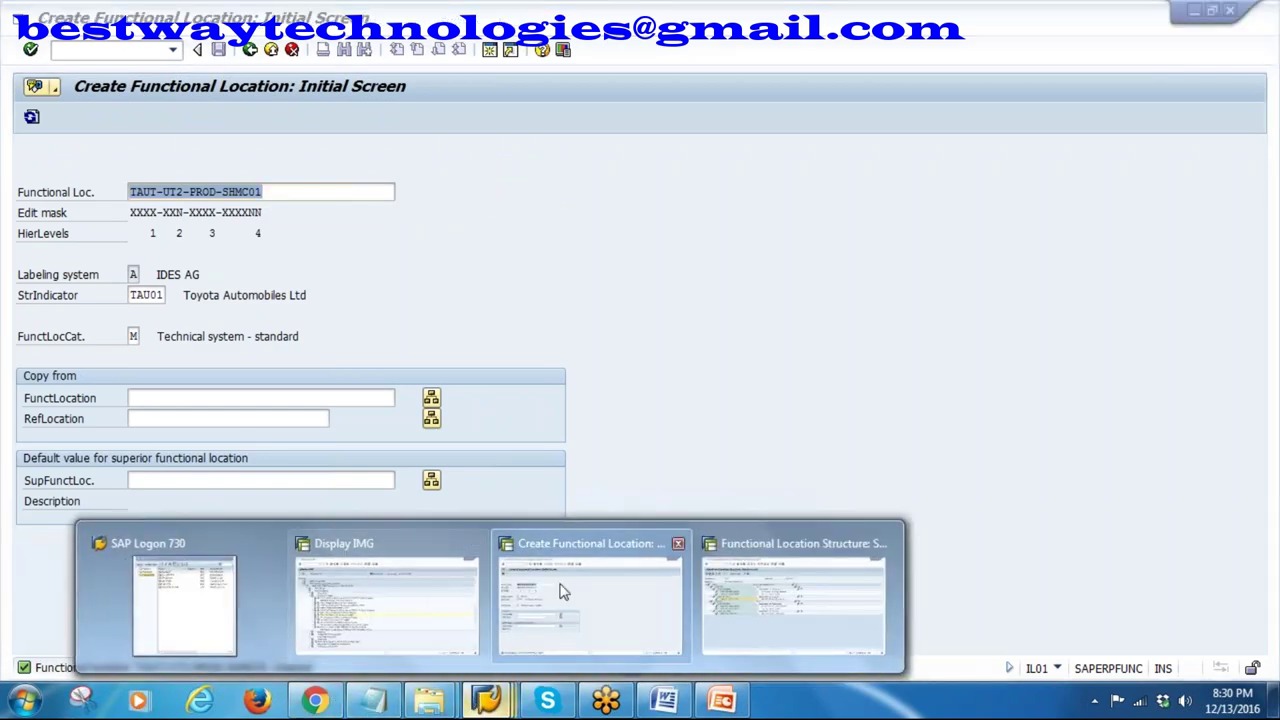
click(397, 611)
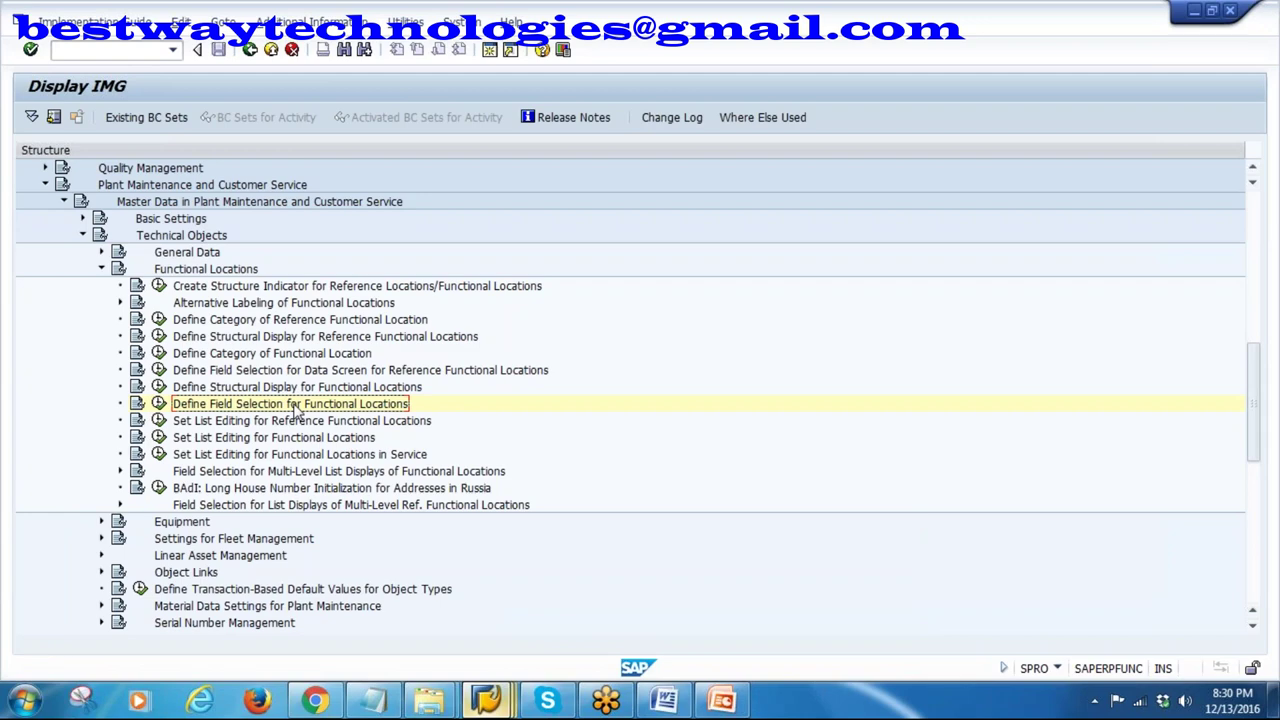
click(716, 703)
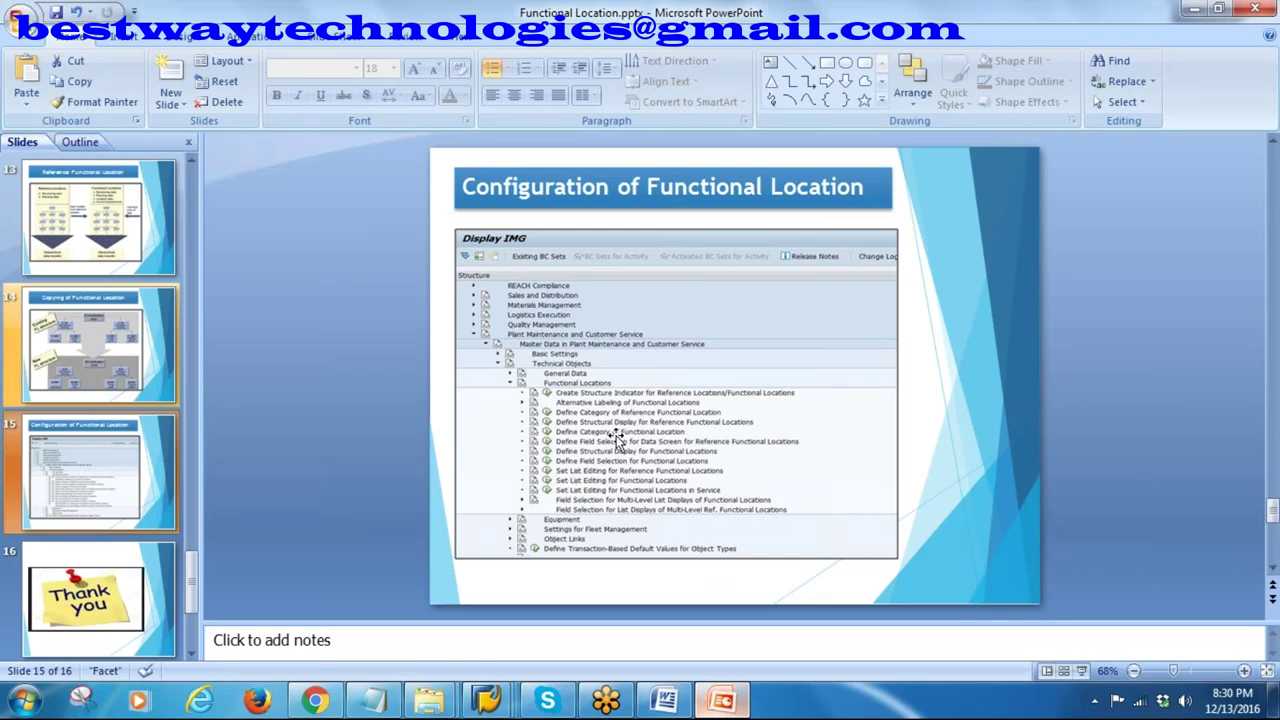
mouse_move(487, 702)
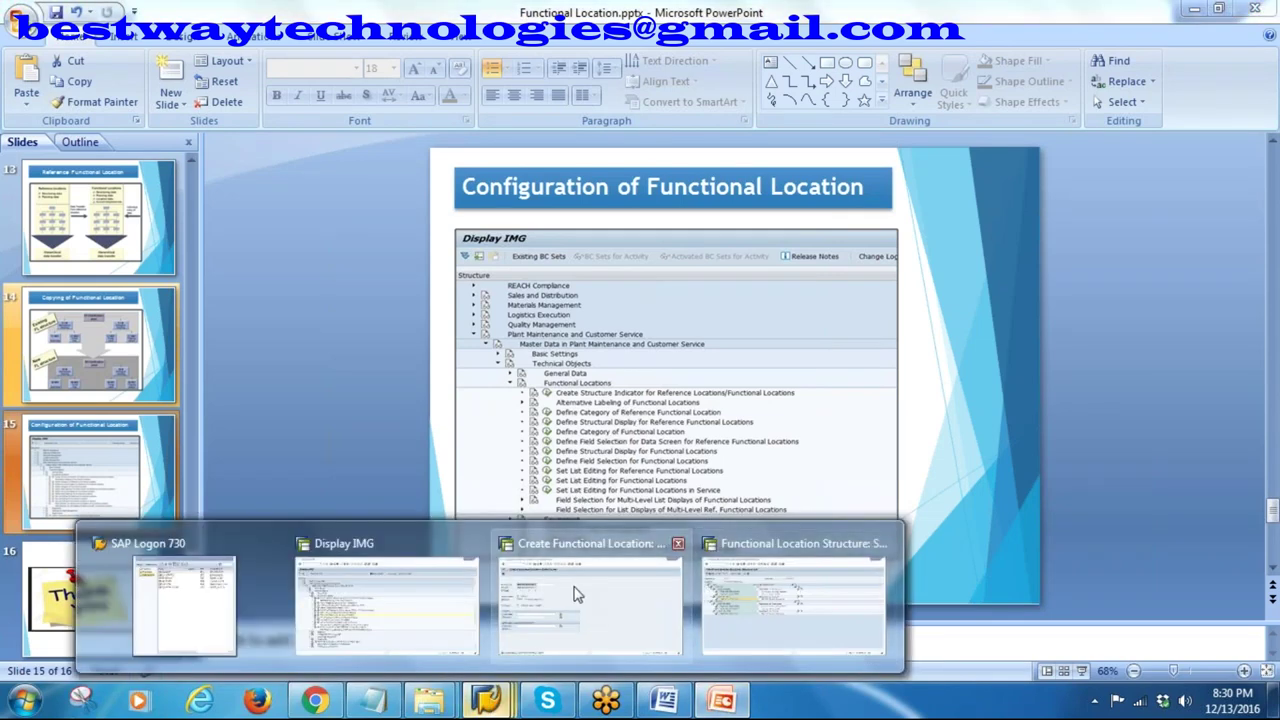
click(576, 594)
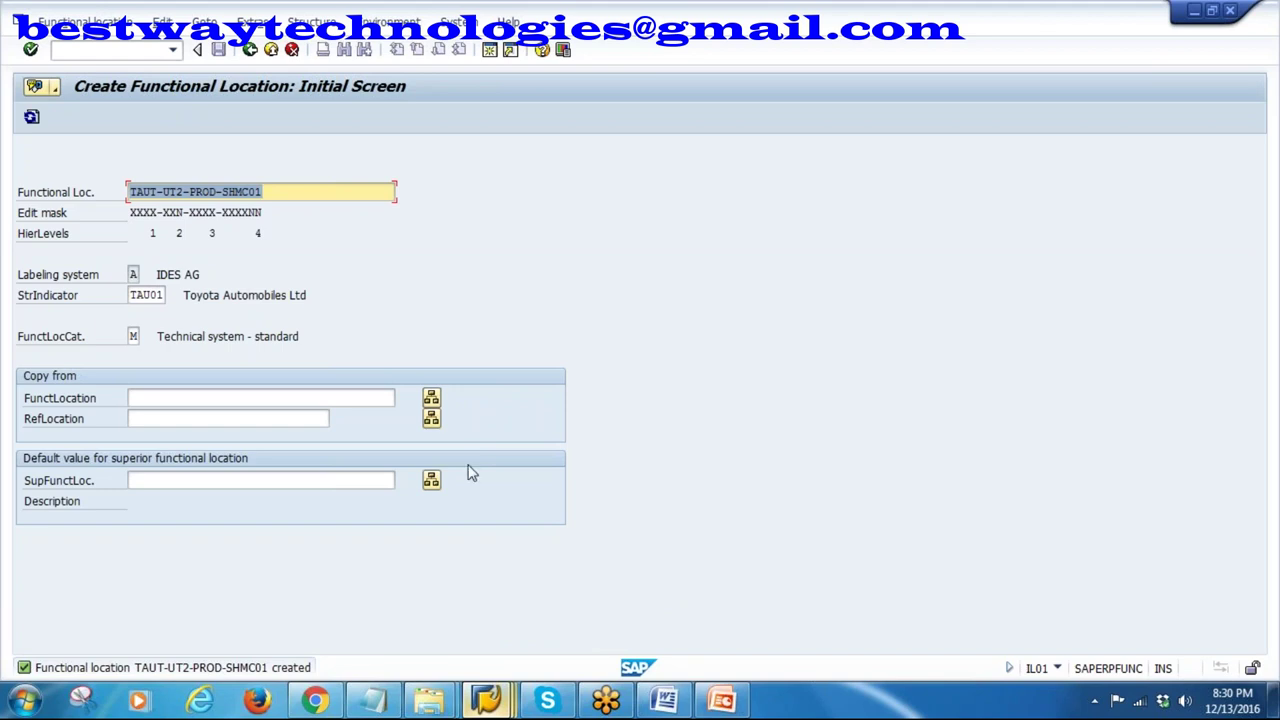
click(250, 51)
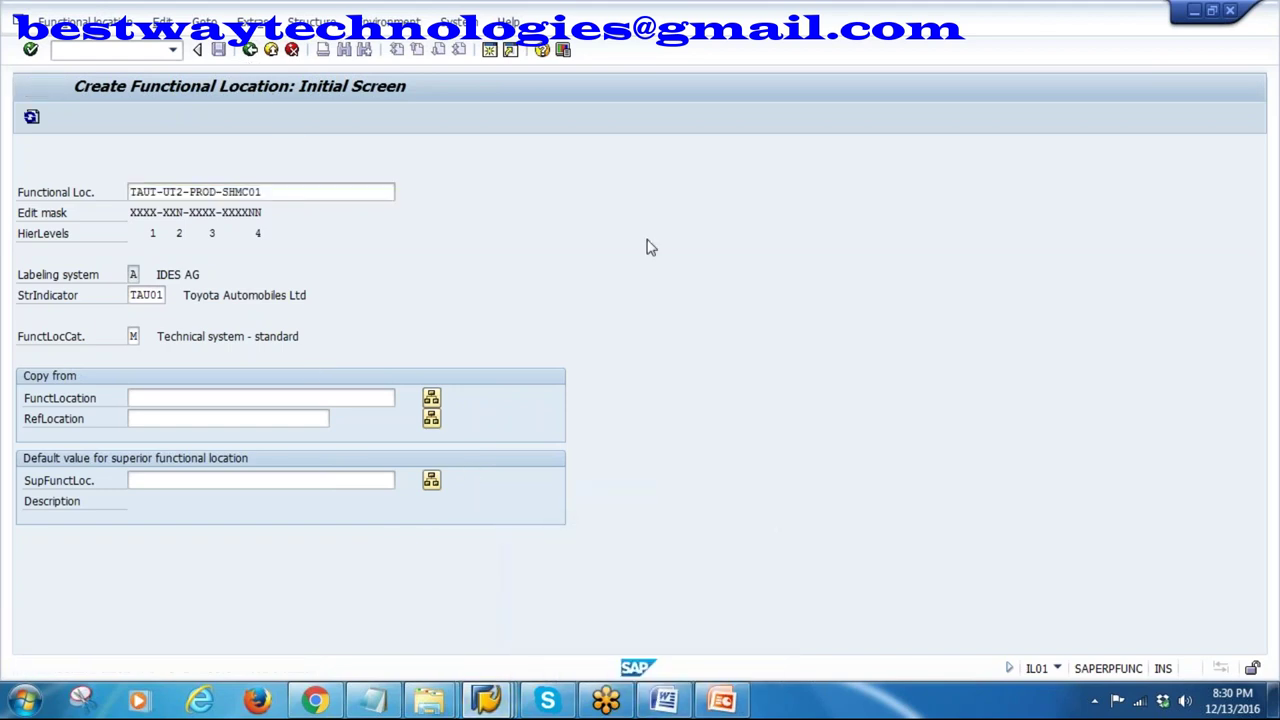